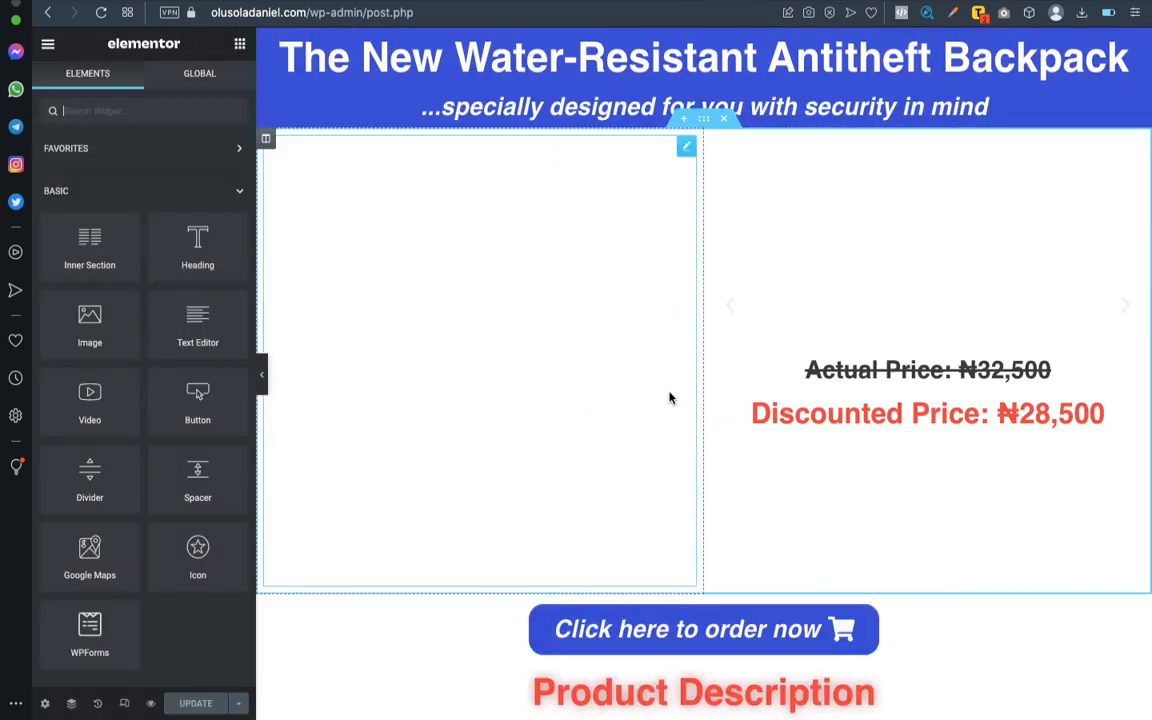
- Review the product page down to its end and check the "Products picture" section of the outline in Word
scroll(670, 398, down, 1)
scroll(670, 398, down, 15)
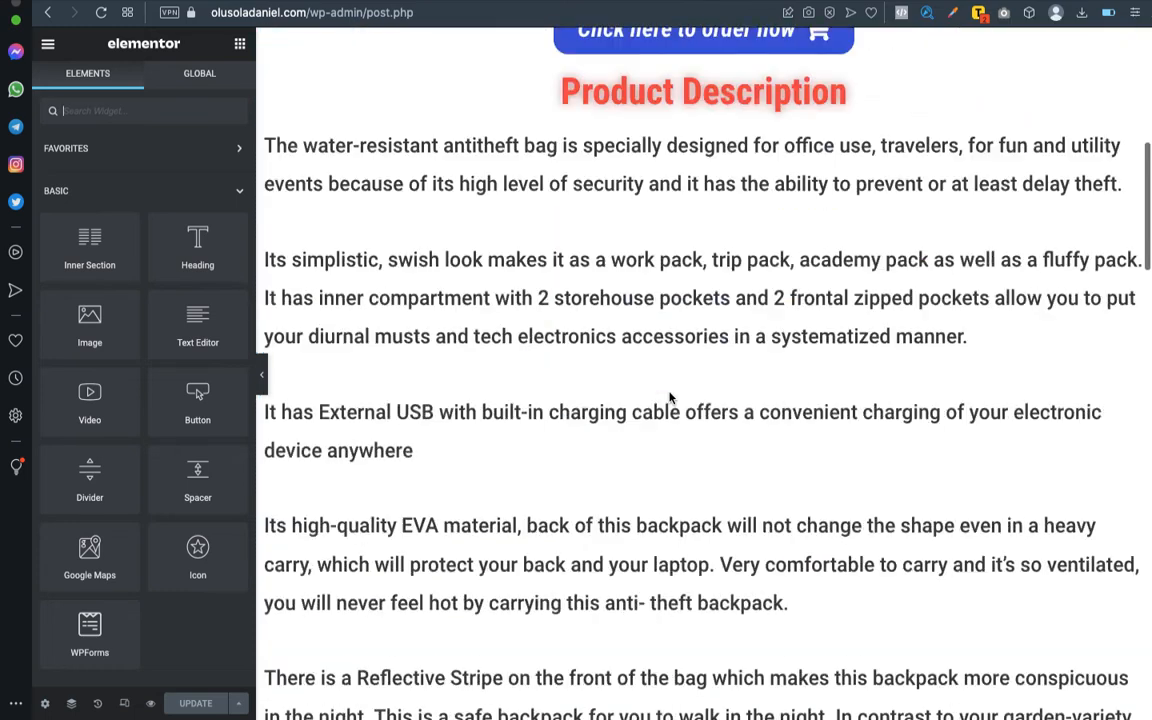
scroll(670, 398, down, 10)
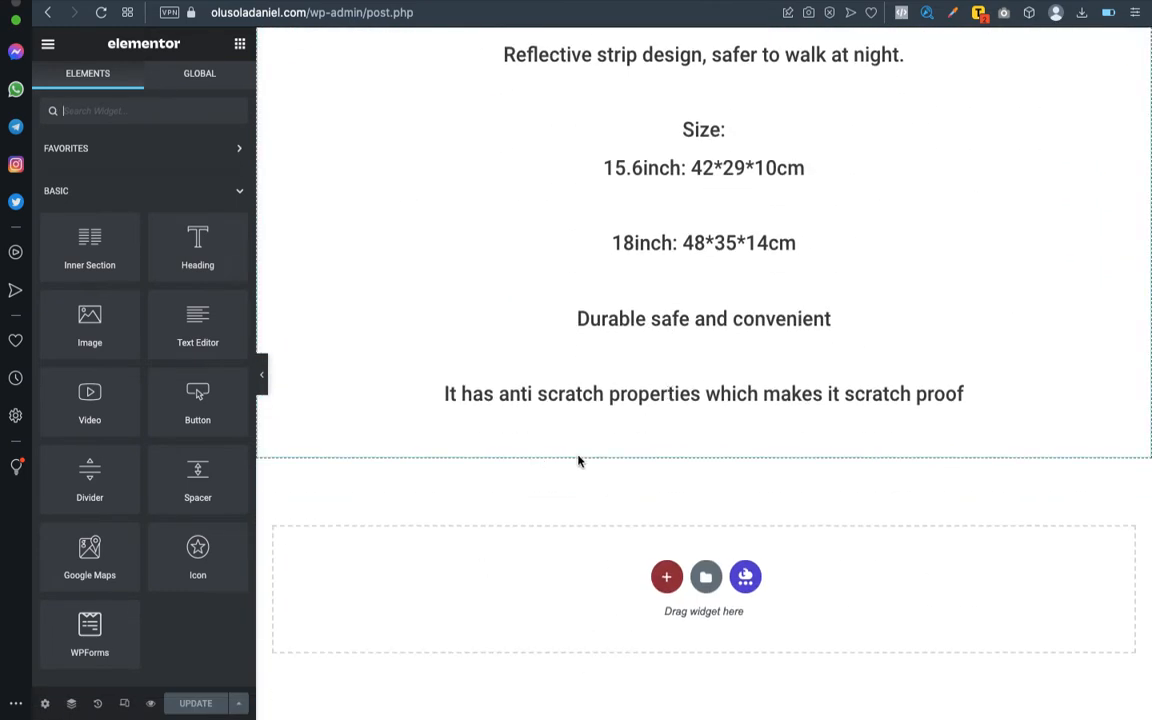
key(ctrl+Left)
key(ctrl+Right)
key(ctrl+Up)
drag(704, 44, 502, 40)
click(510, 40)
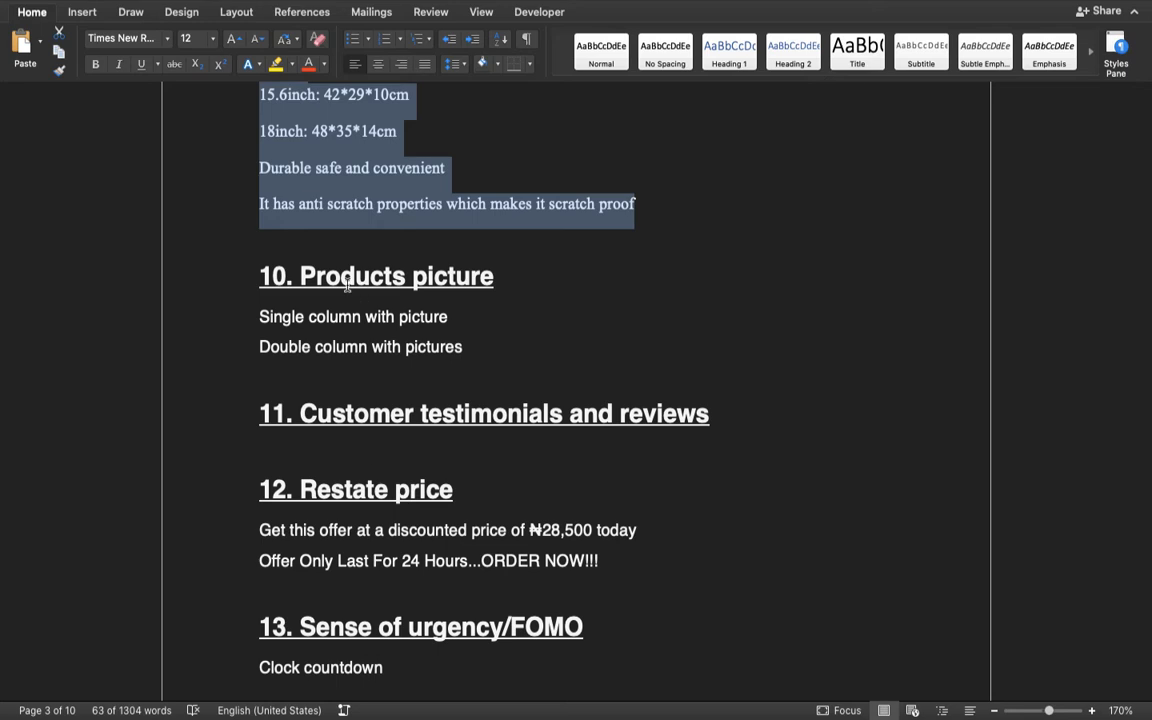
key(ctrl+Right)
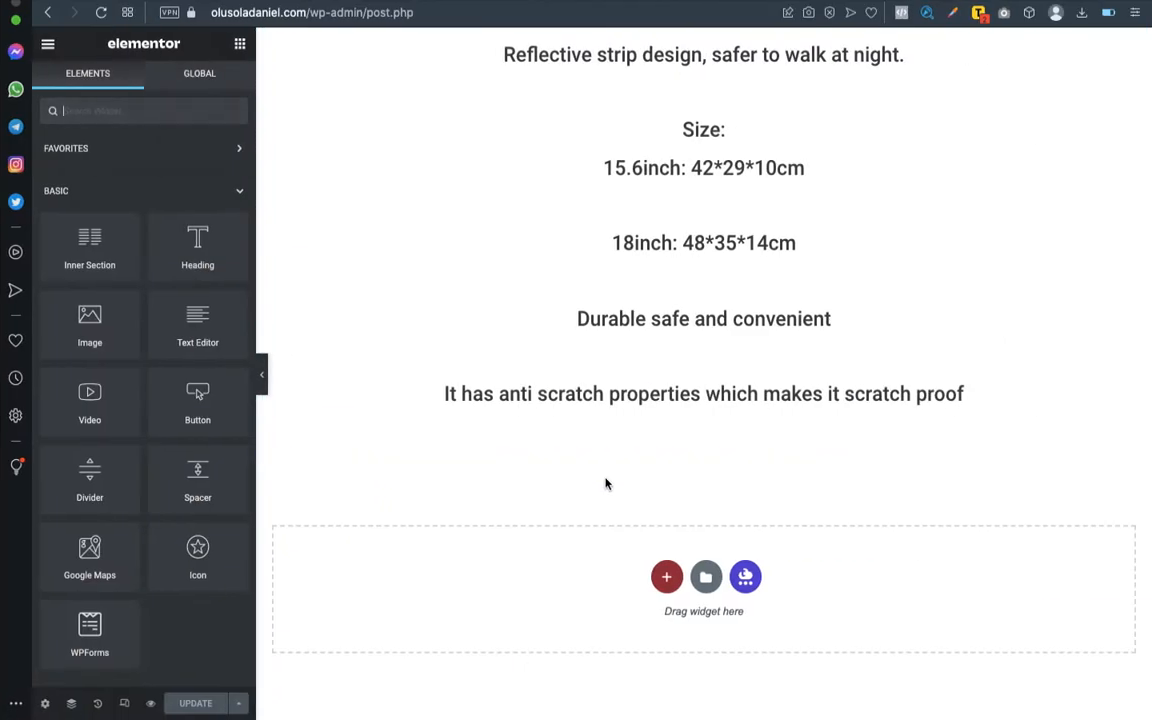
- Add a new single-column section below the product description and bring up the widget list
click(668, 582)
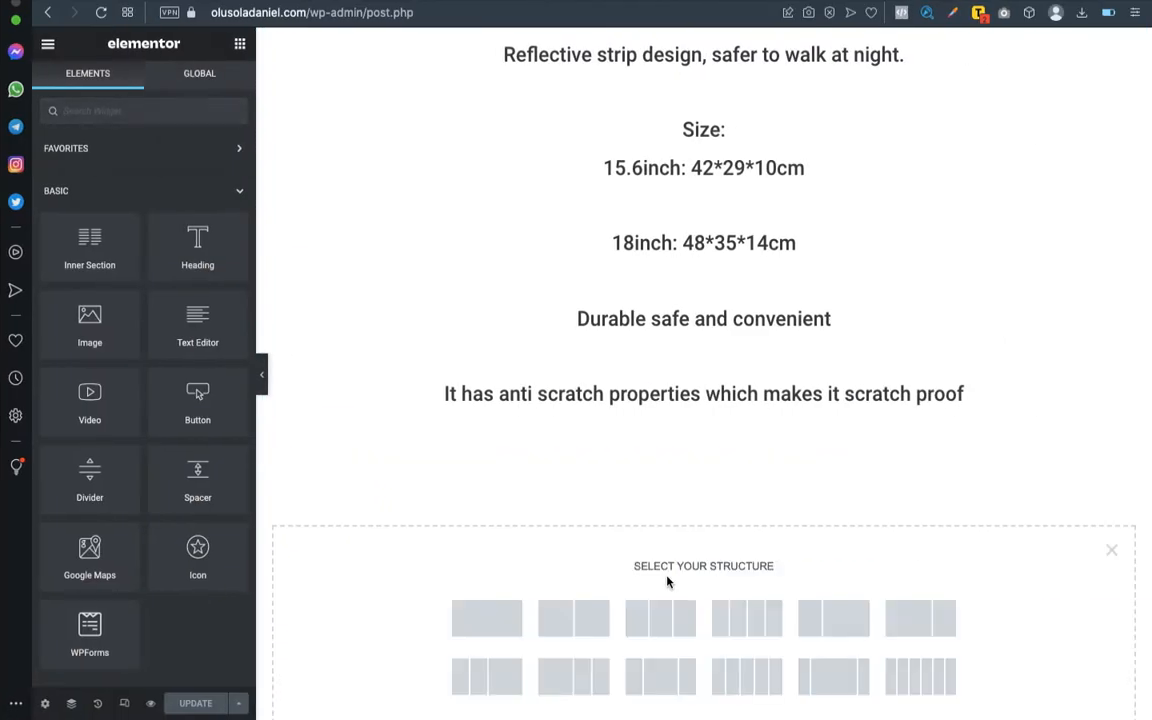
click(495, 613)
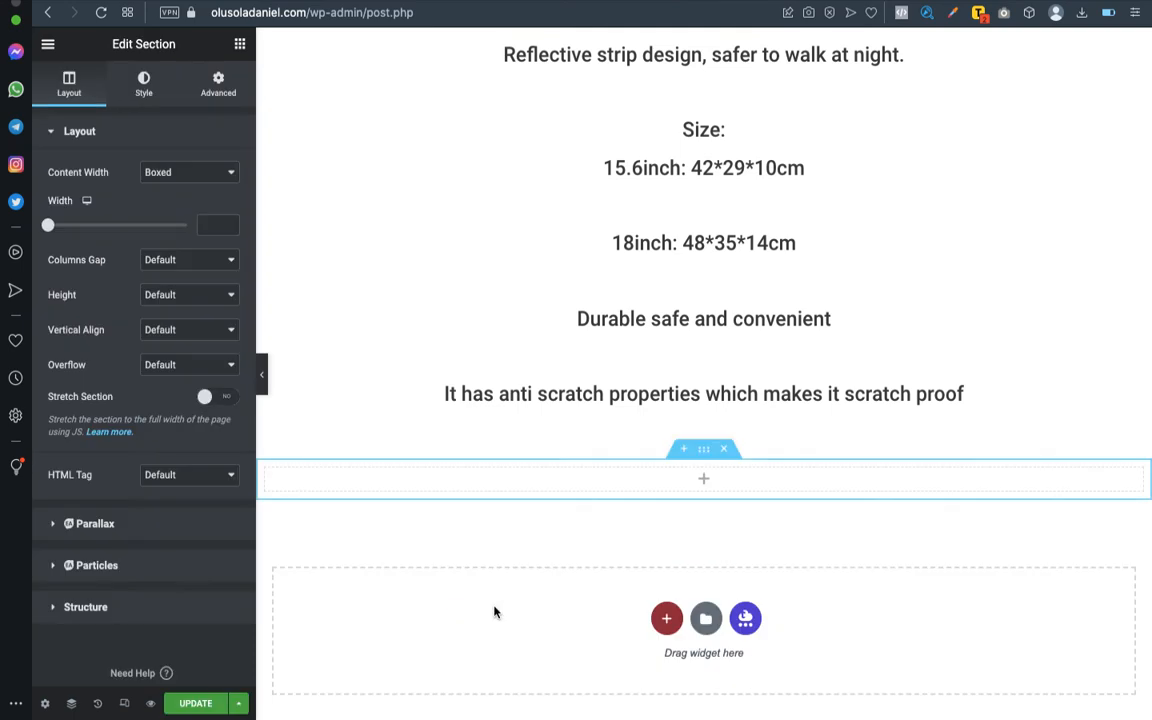
click(240, 47)
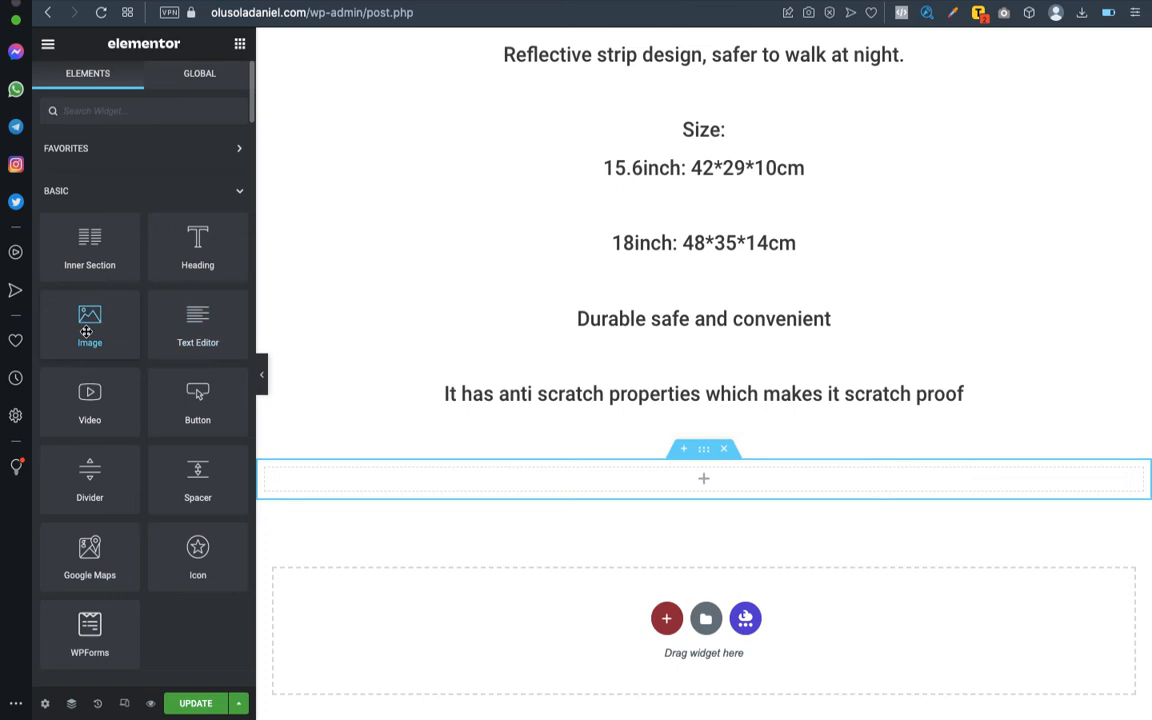
drag(88, 329, 727, 478)
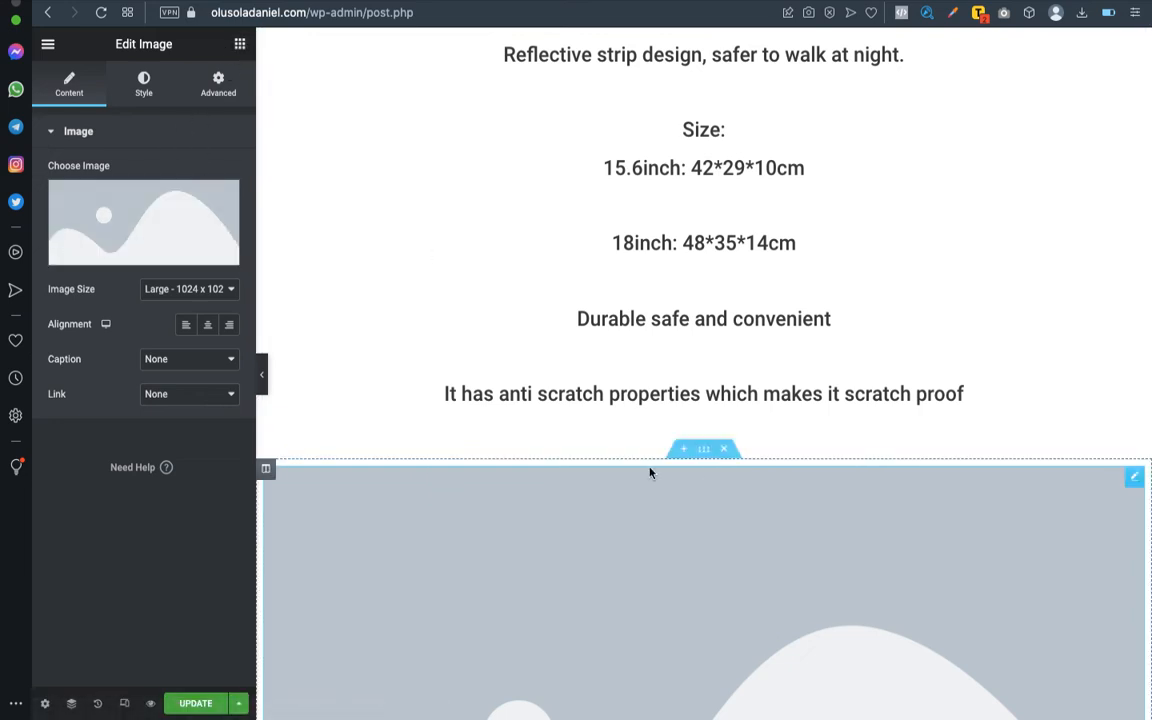
right_click(1137, 483)
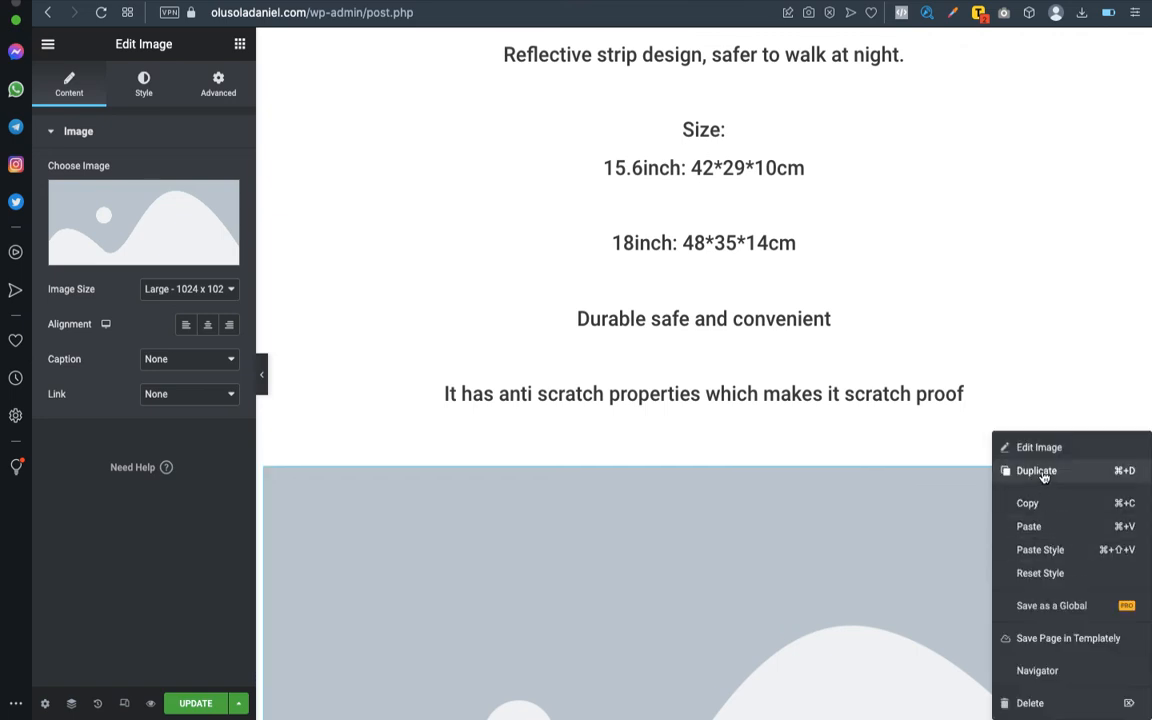
click(1061, 705)
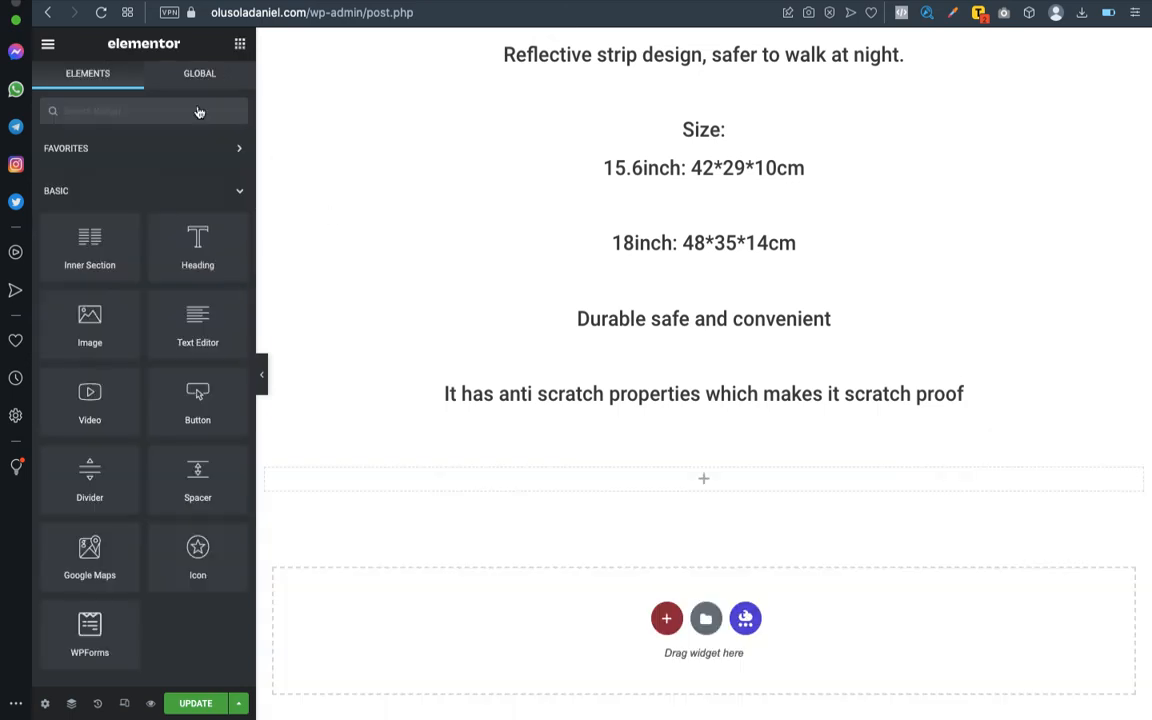
- Place two two-column Inner Section widgets, one below the other, inside the new empty section
drag(89, 240, 697, 472)
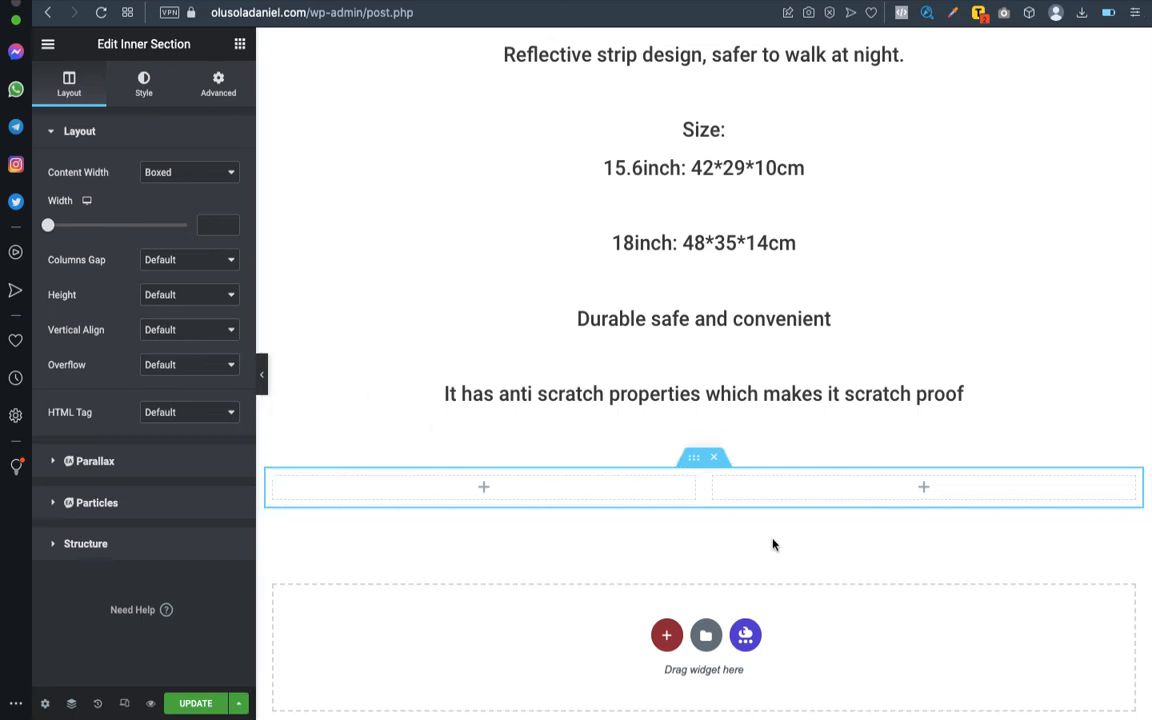
click(238, 47)
drag(90, 245, 632, 502)
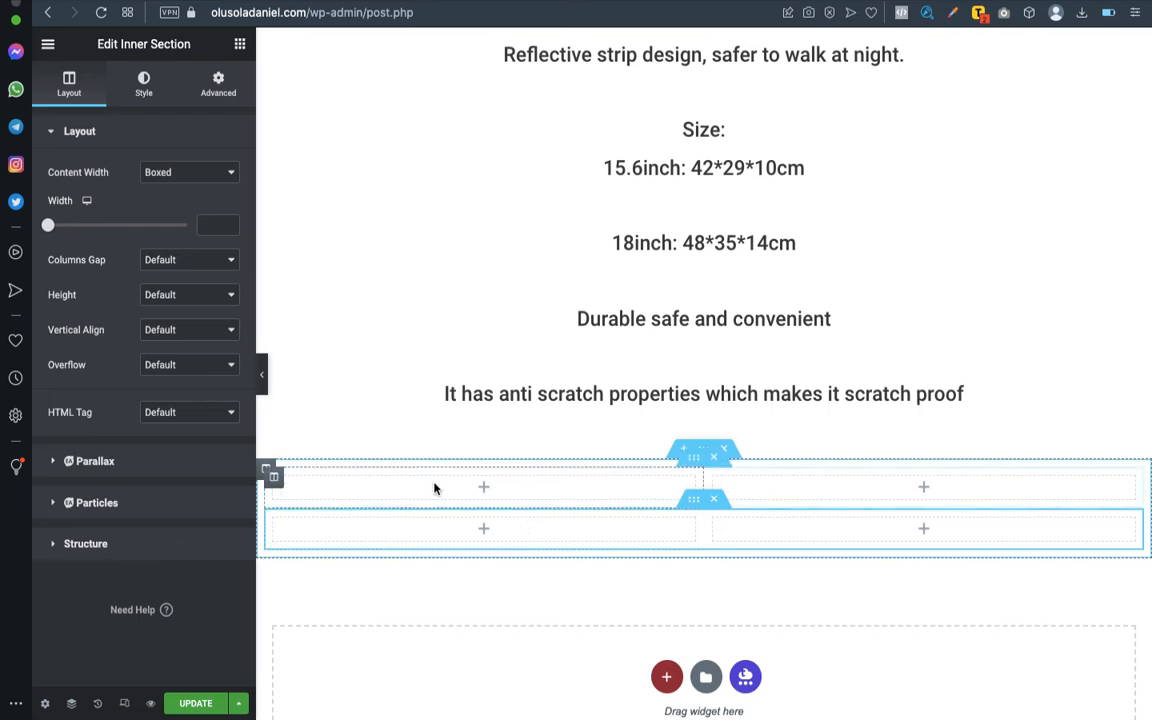
- Place an Image widget in the first column of the upper inner section and paste a copy into its second column
click(239, 45)
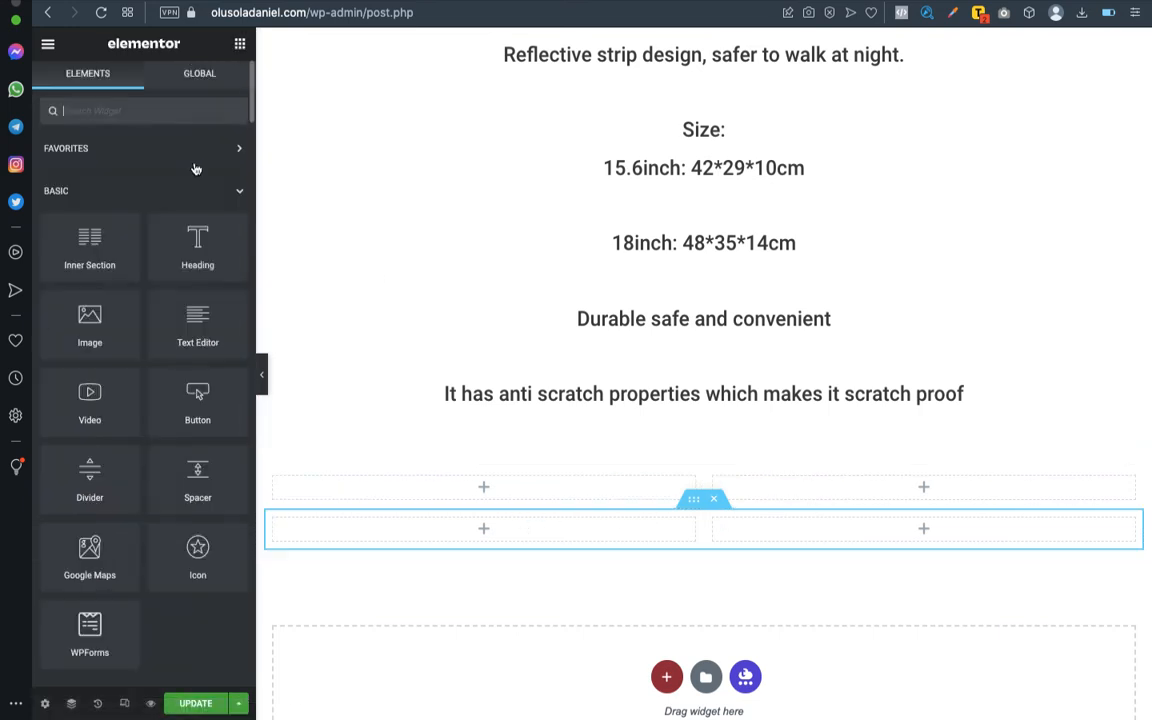
drag(89, 318, 481, 489)
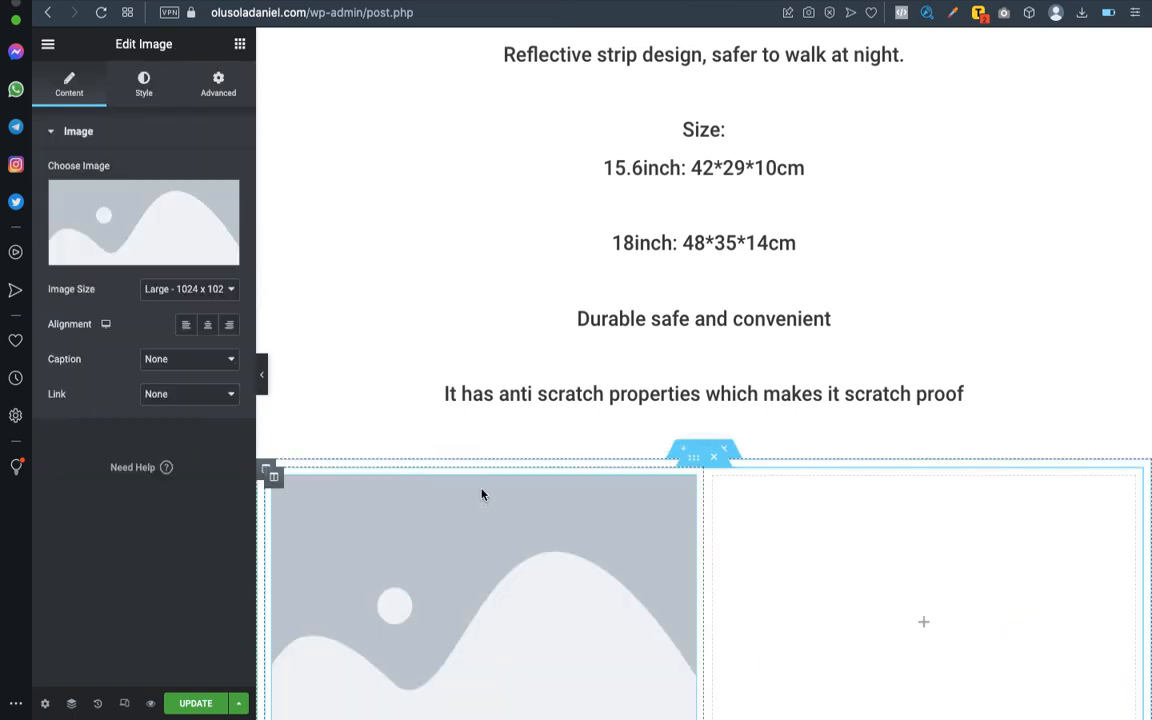
scroll(453, 455, down, 5)
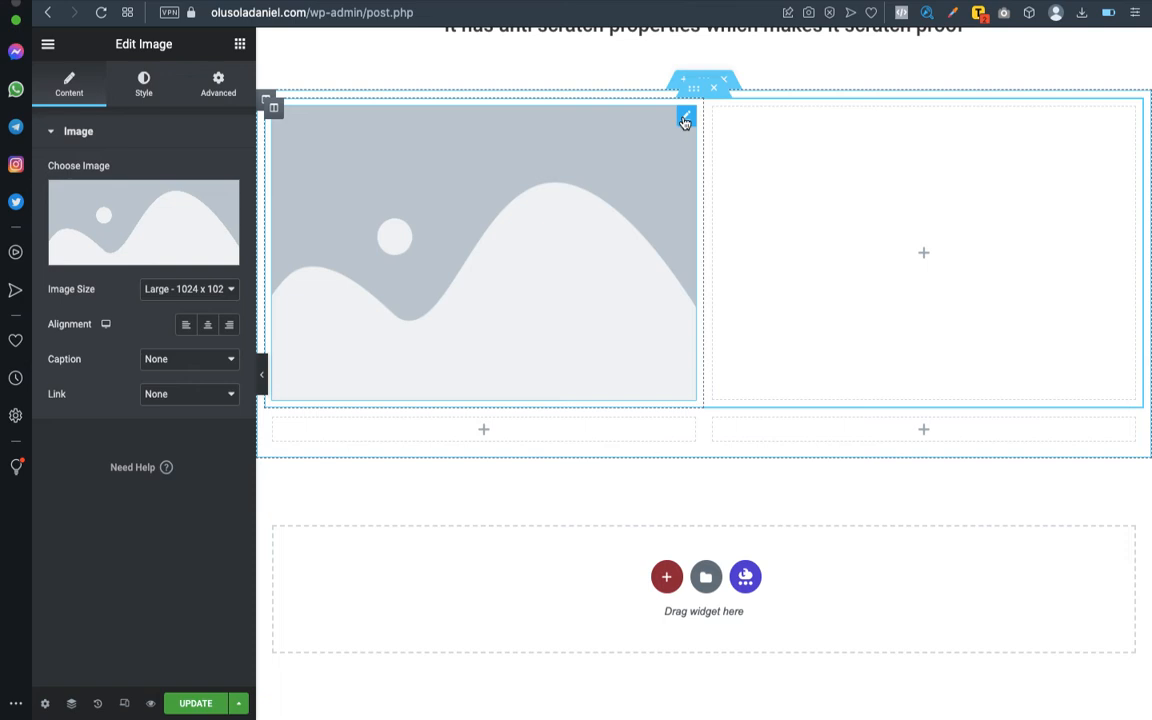
right_click(685, 121)
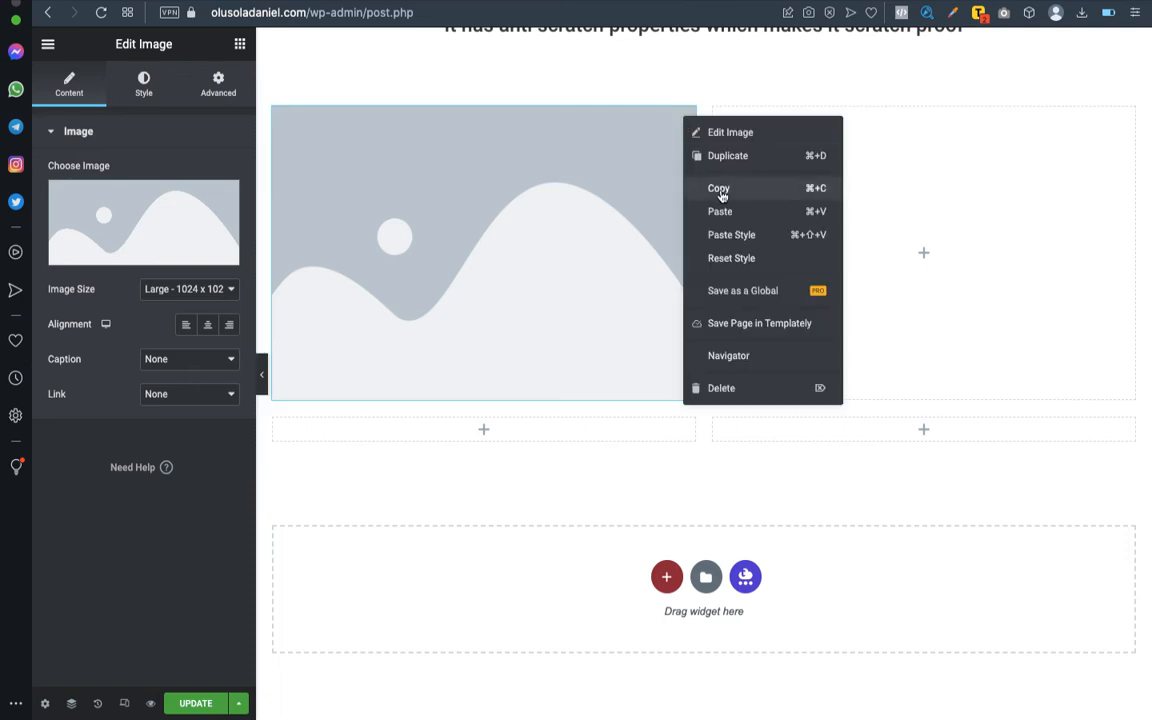
click(719, 189)
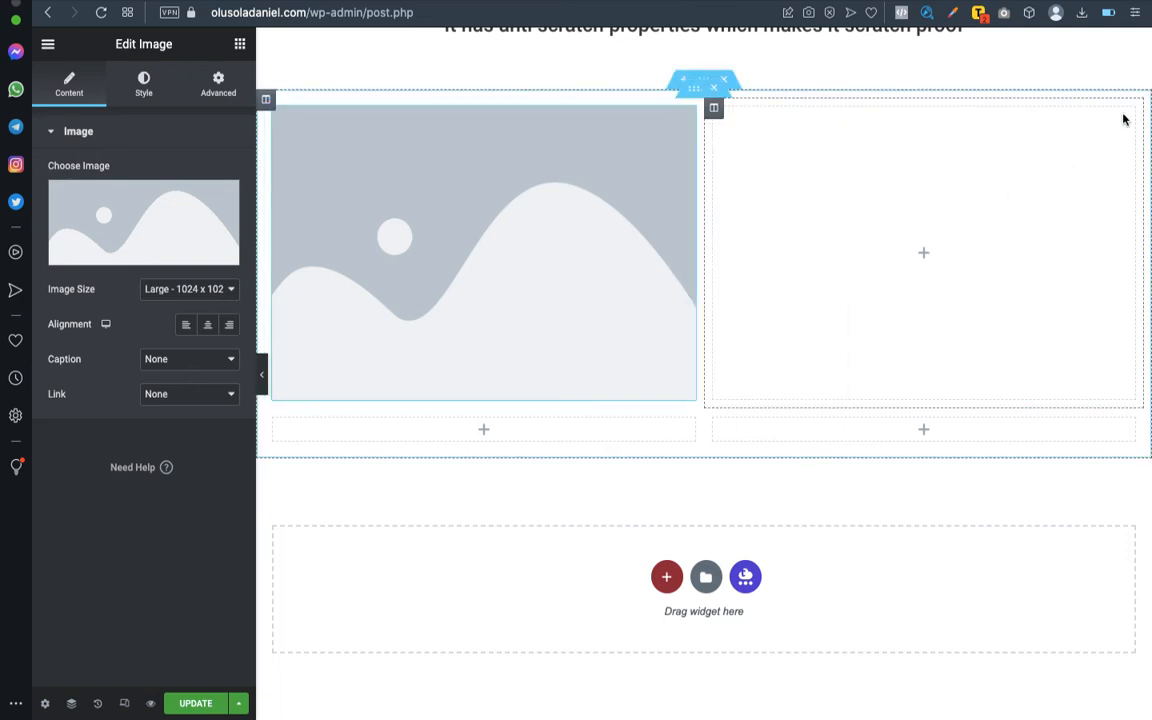
right_click(923, 248)
click(930, 259)
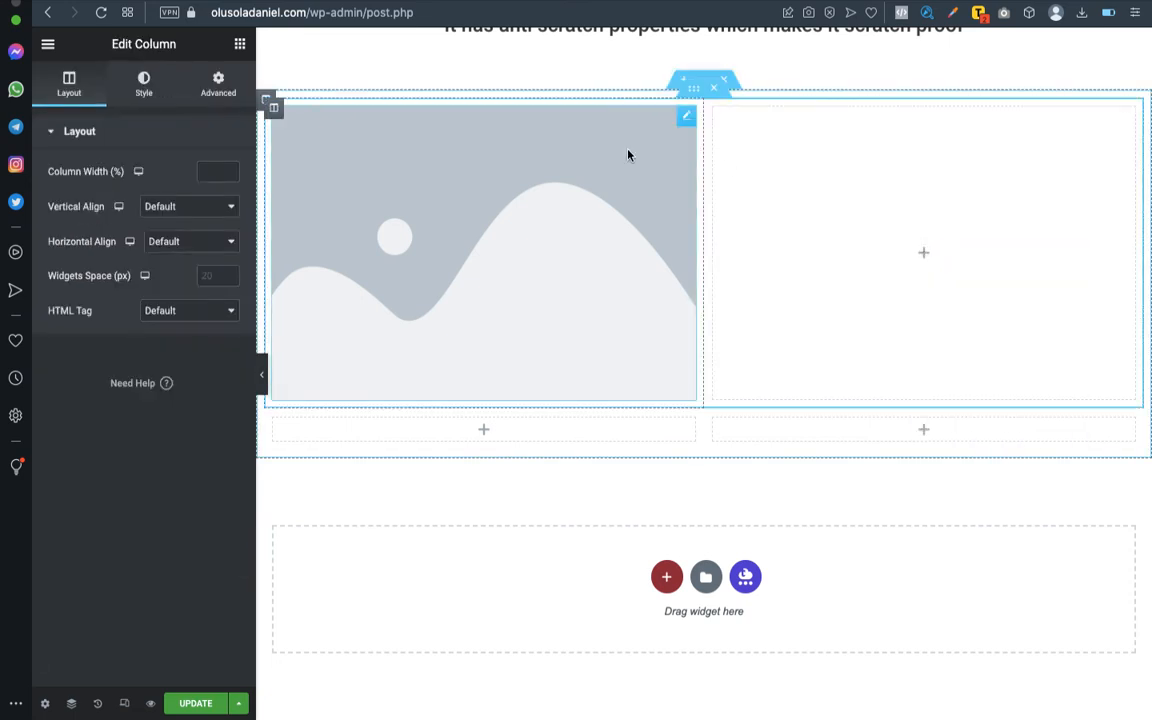
right_click(918, 215)
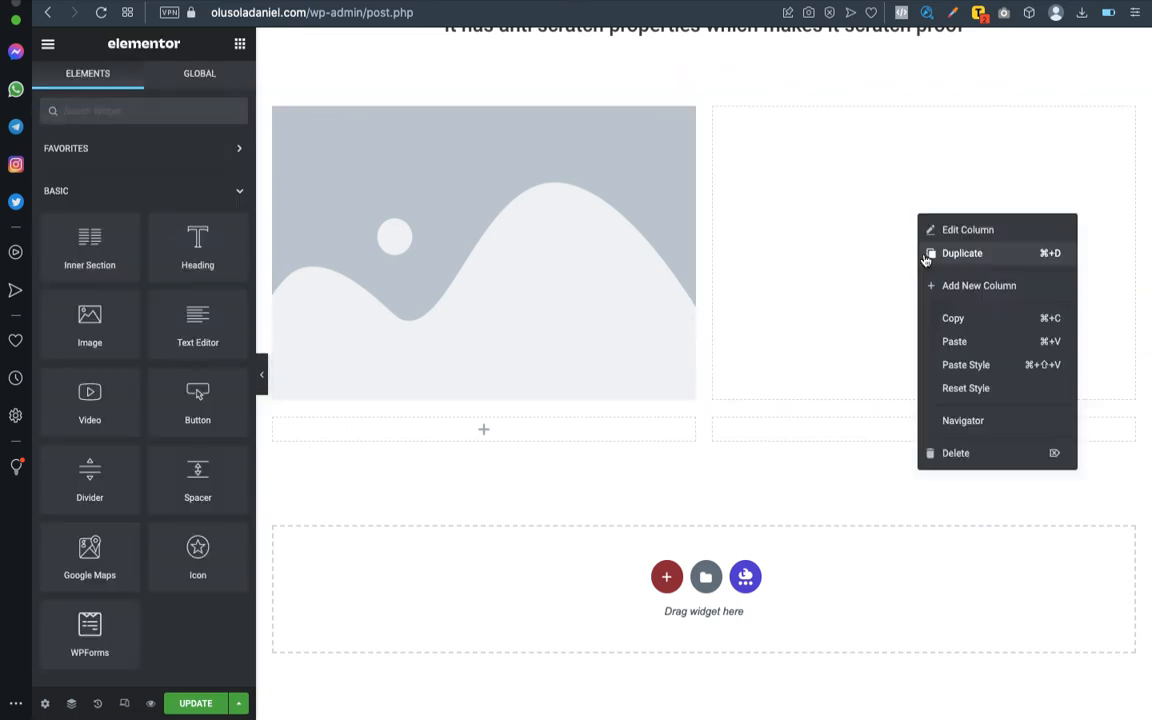
click(955, 343)
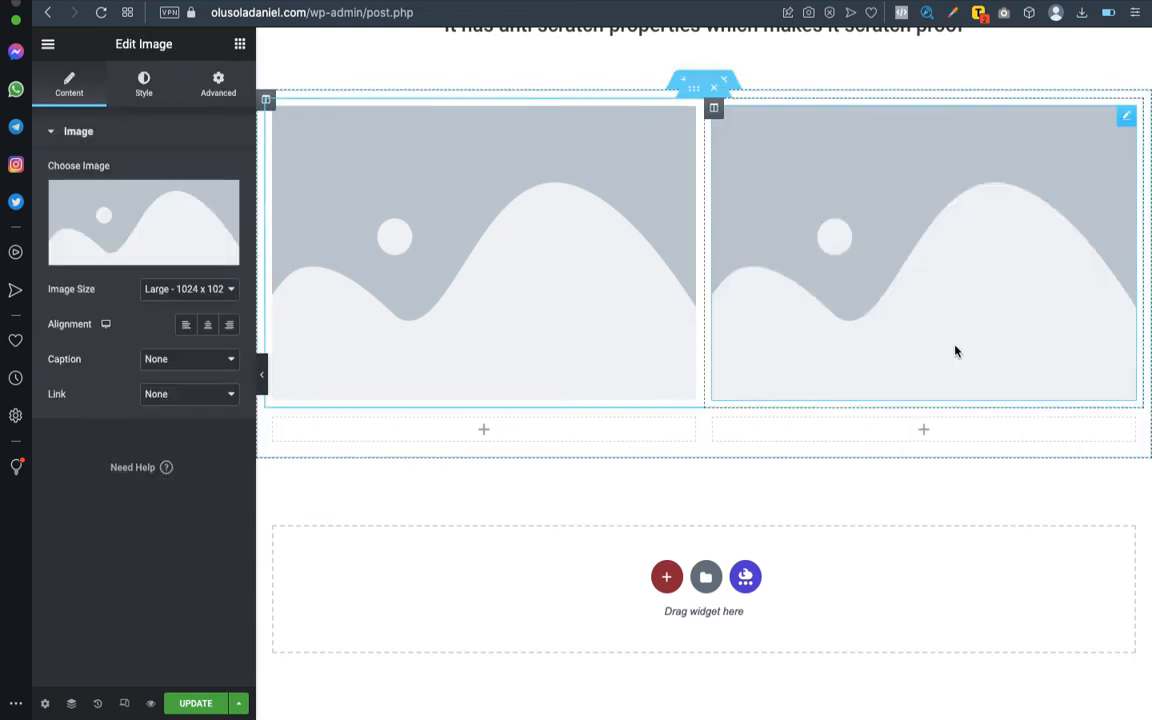
- Paste the copied Image widget into both columns of the lower inner section
click(512, 438)
right_click(512, 438)
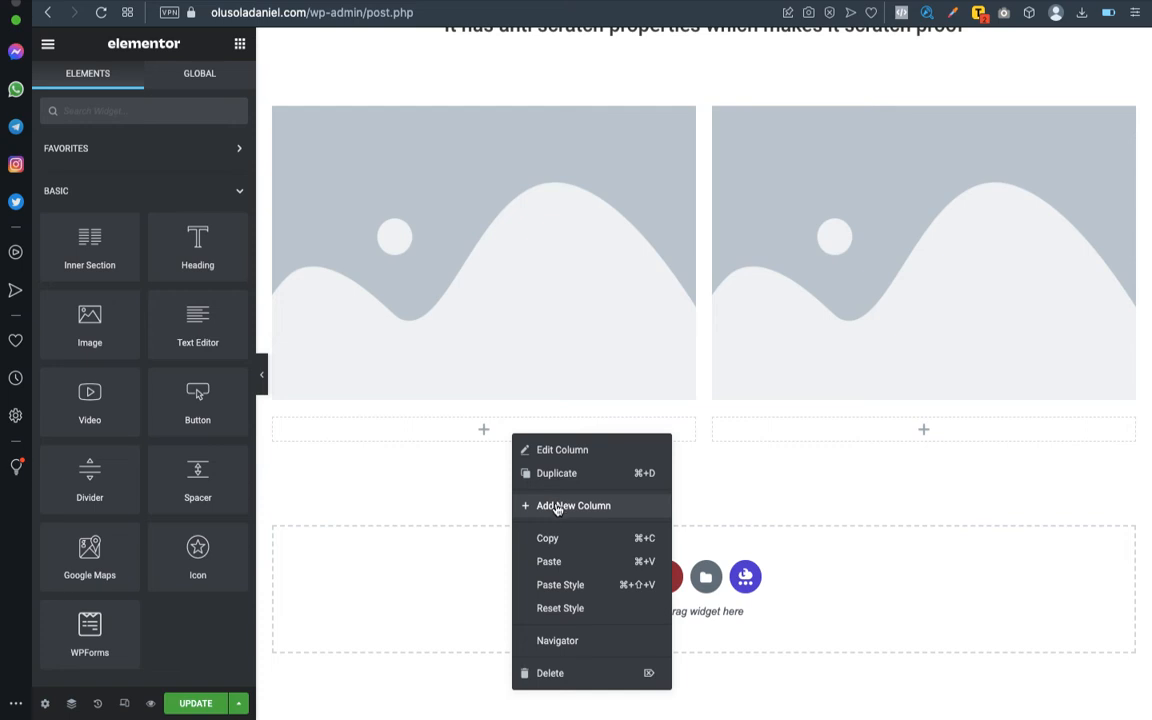
click(557, 568)
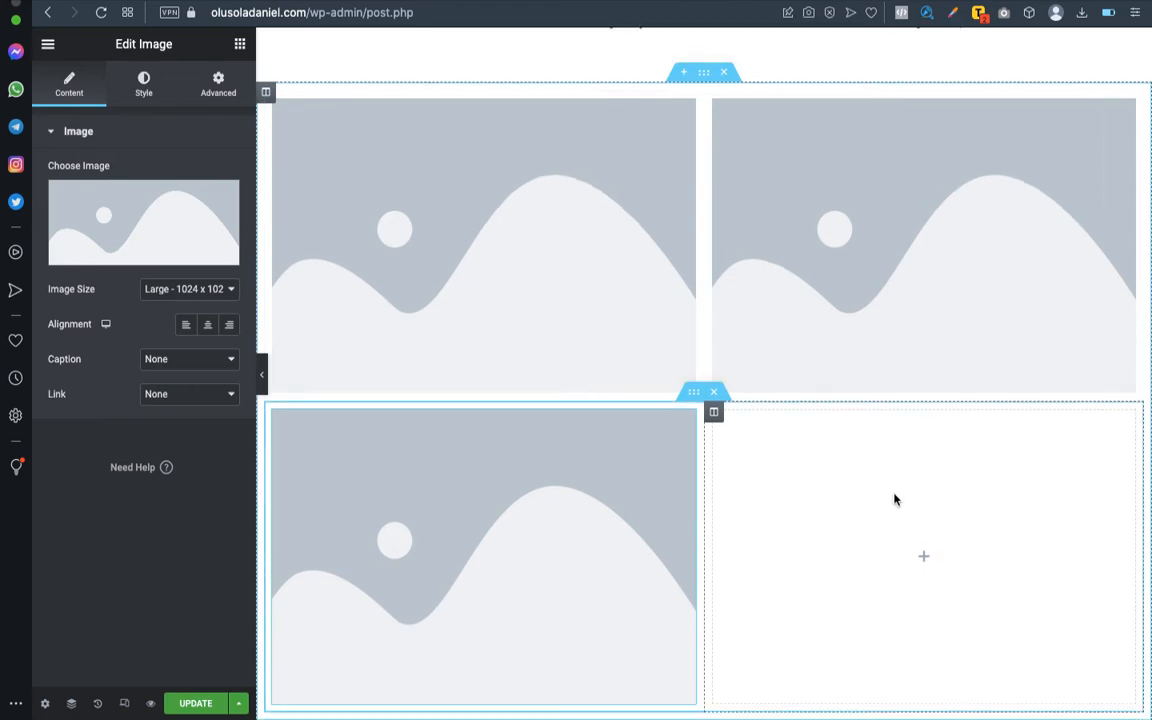
scroll(895, 500, down, 3)
click(921, 375)
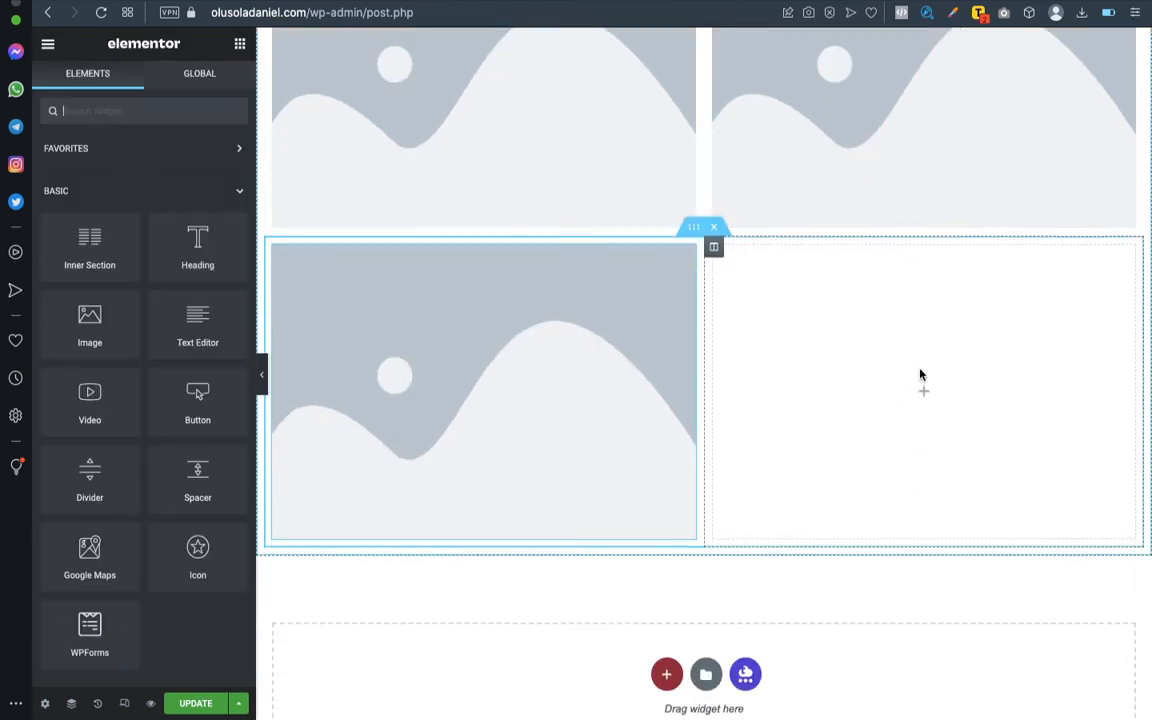
right_click(921, 375)
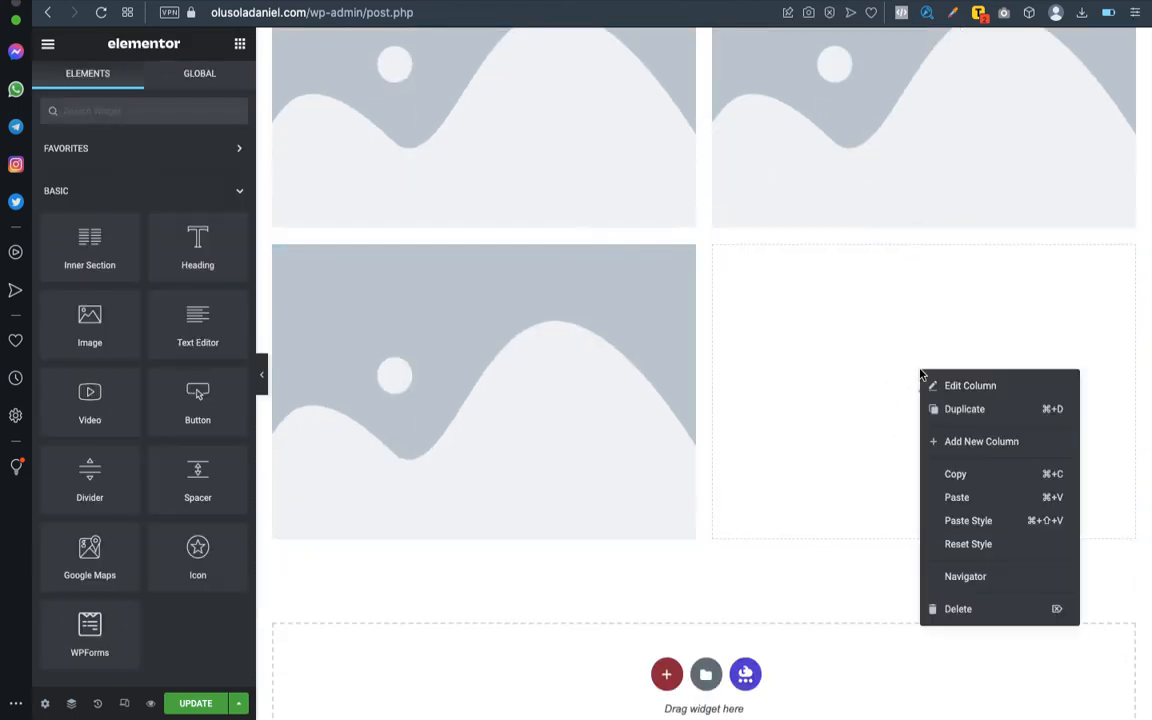
click(953, 498)
- Fill the upper row's first image placeholder with the "USB and headset dual interface" backpack picture from the media library
scroll(720, 345, up, 5)
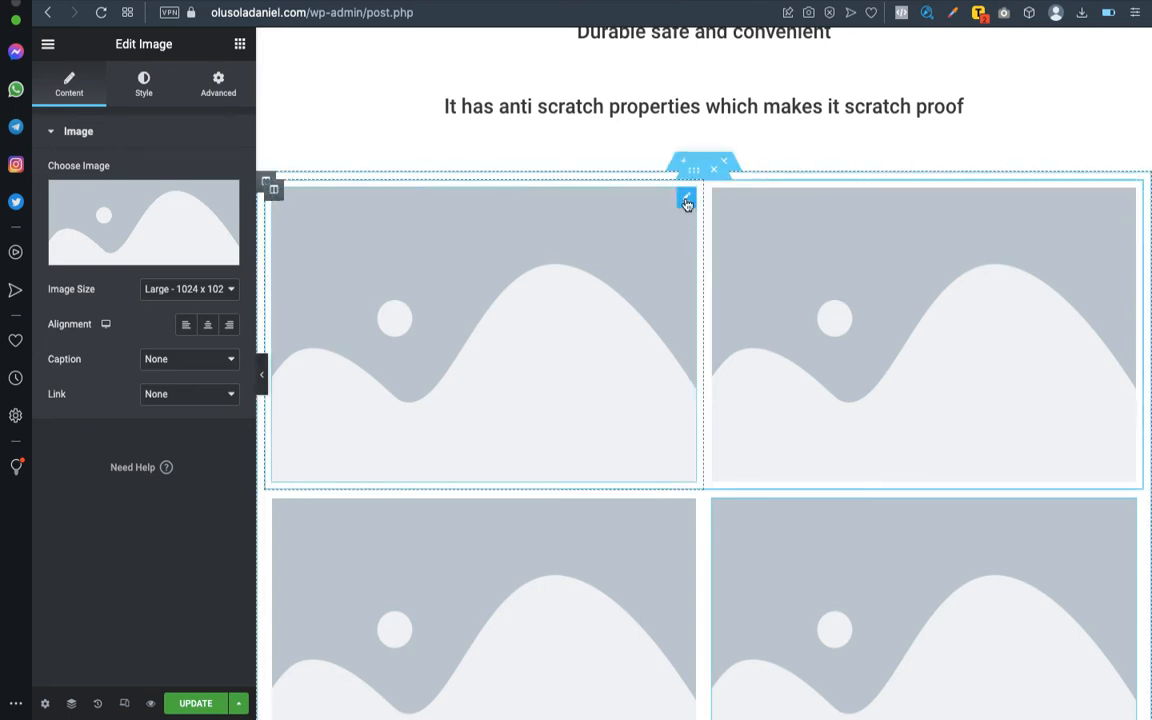
mouse_move(98, 219)
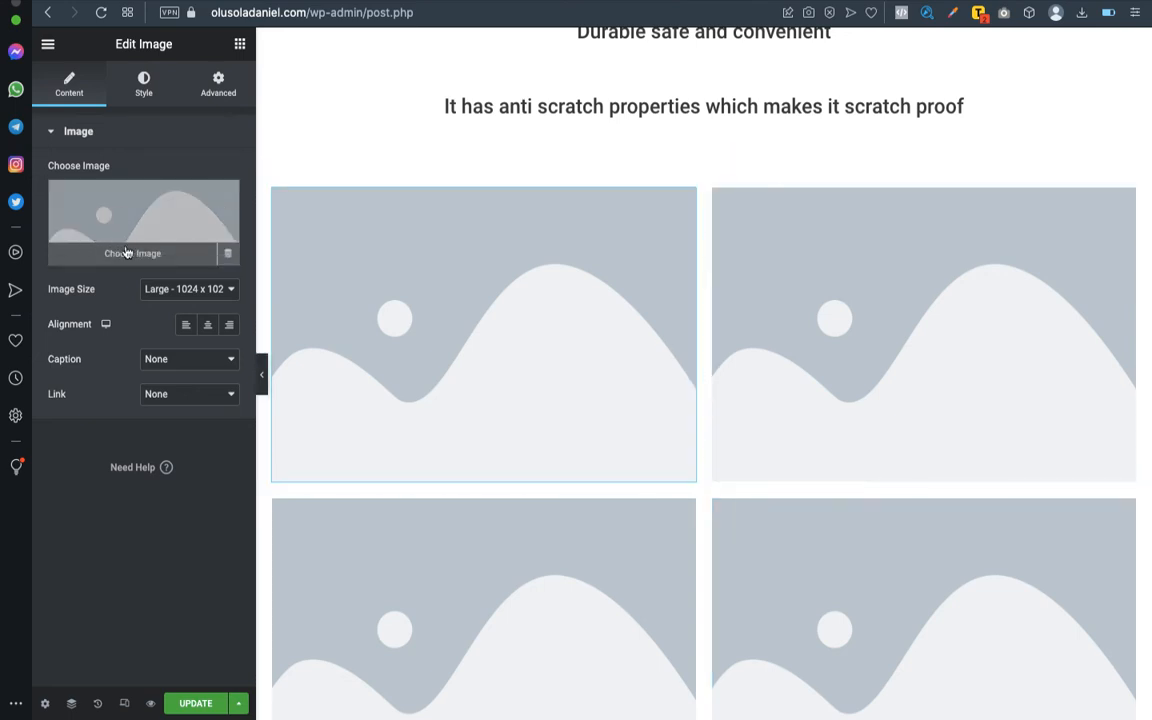
click(124, 252)
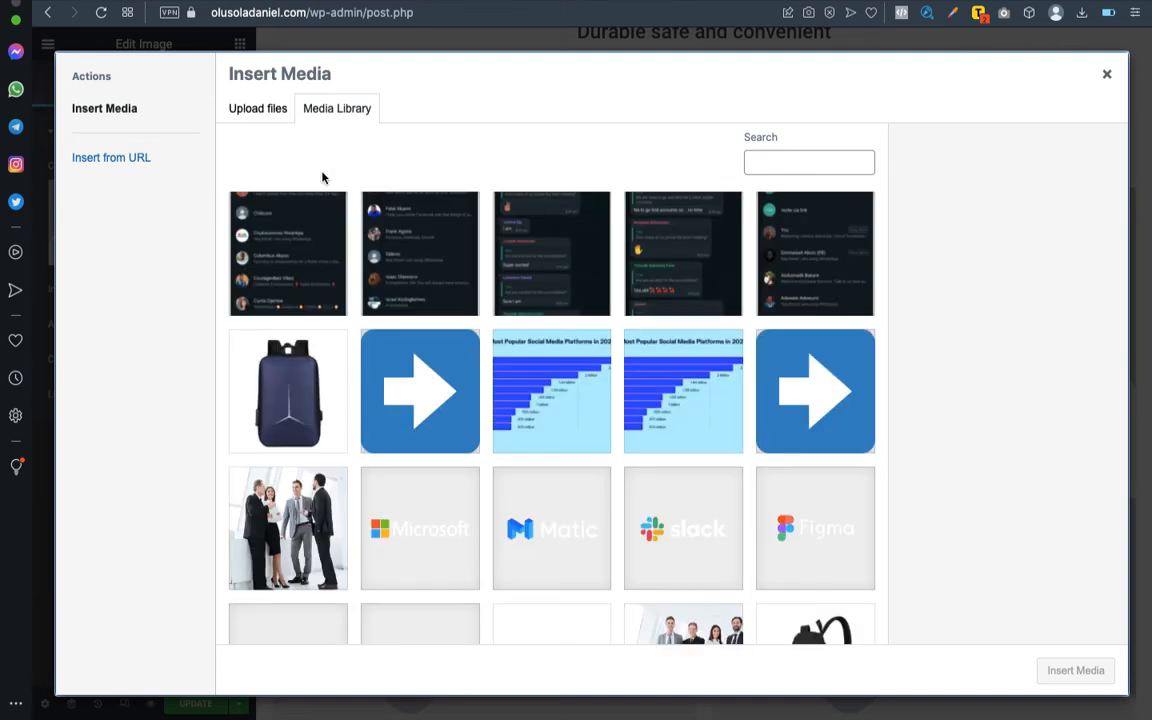
scroll(397, 278, down, 10)
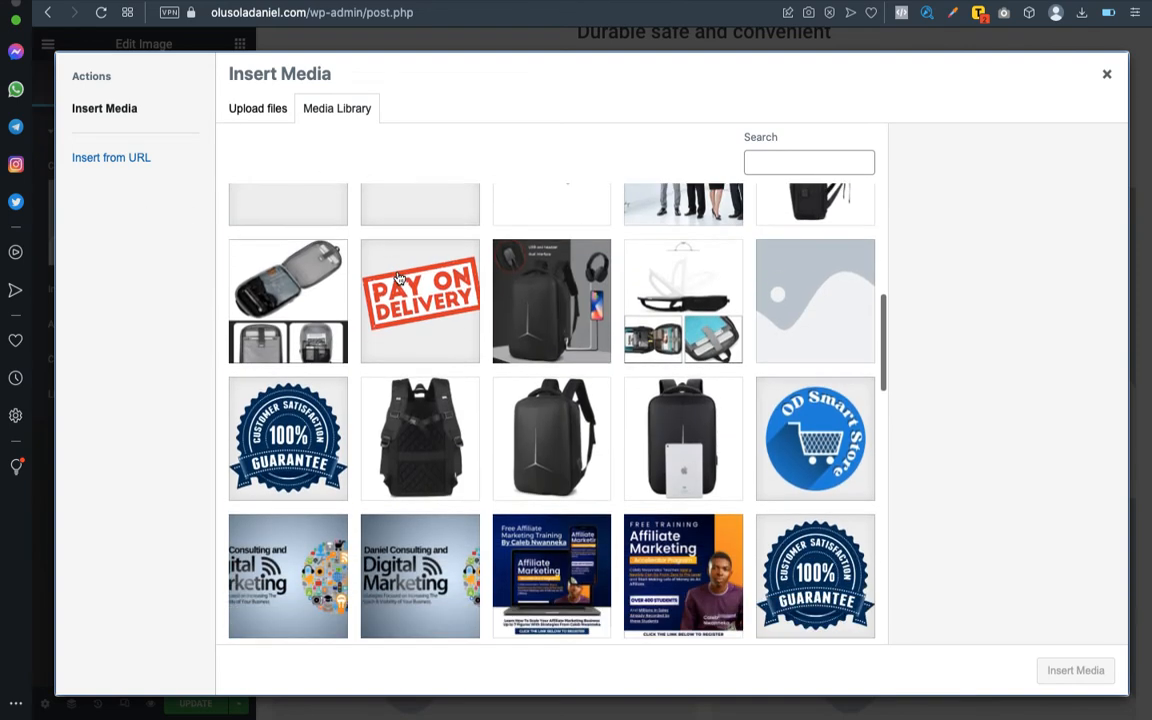
scroll(397, 278, up, 3)
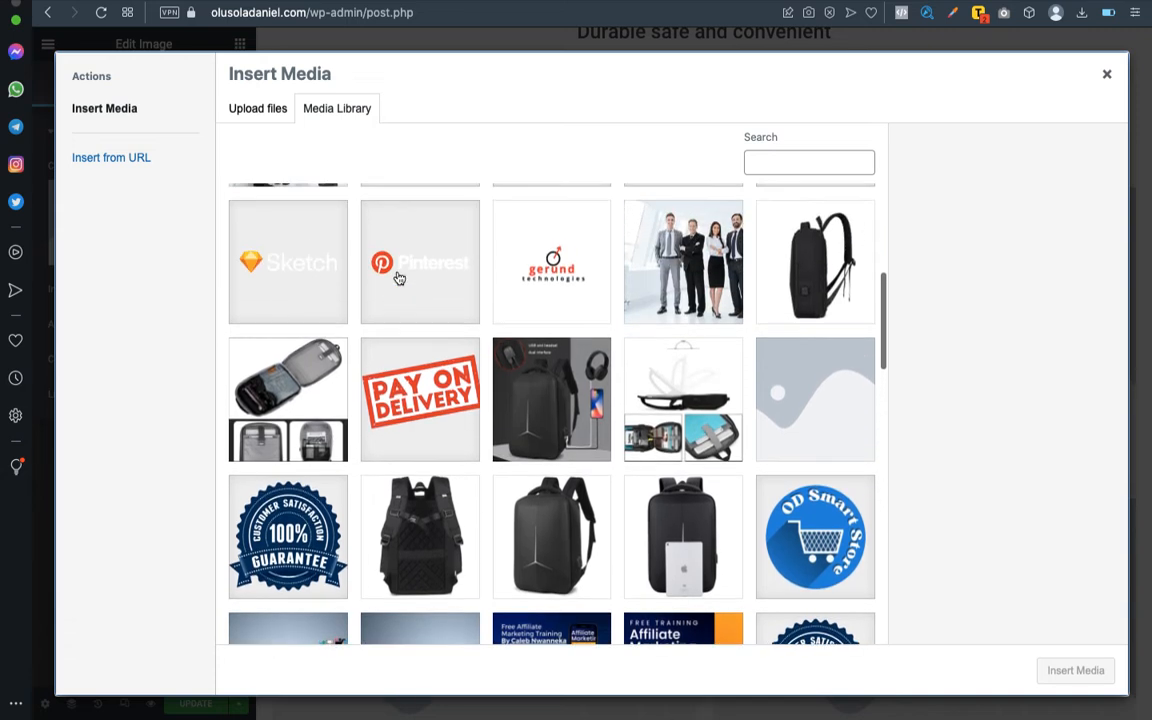
scroll(399, 278, down, 3)
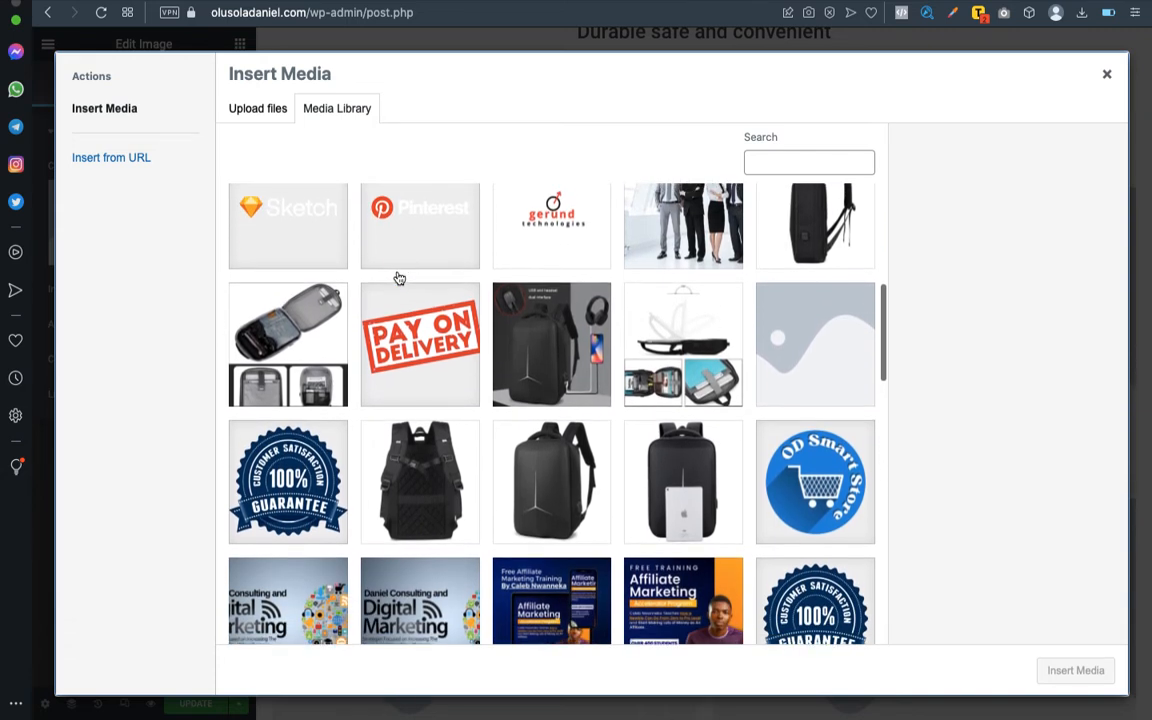
scroll(400, 283, up, 1)
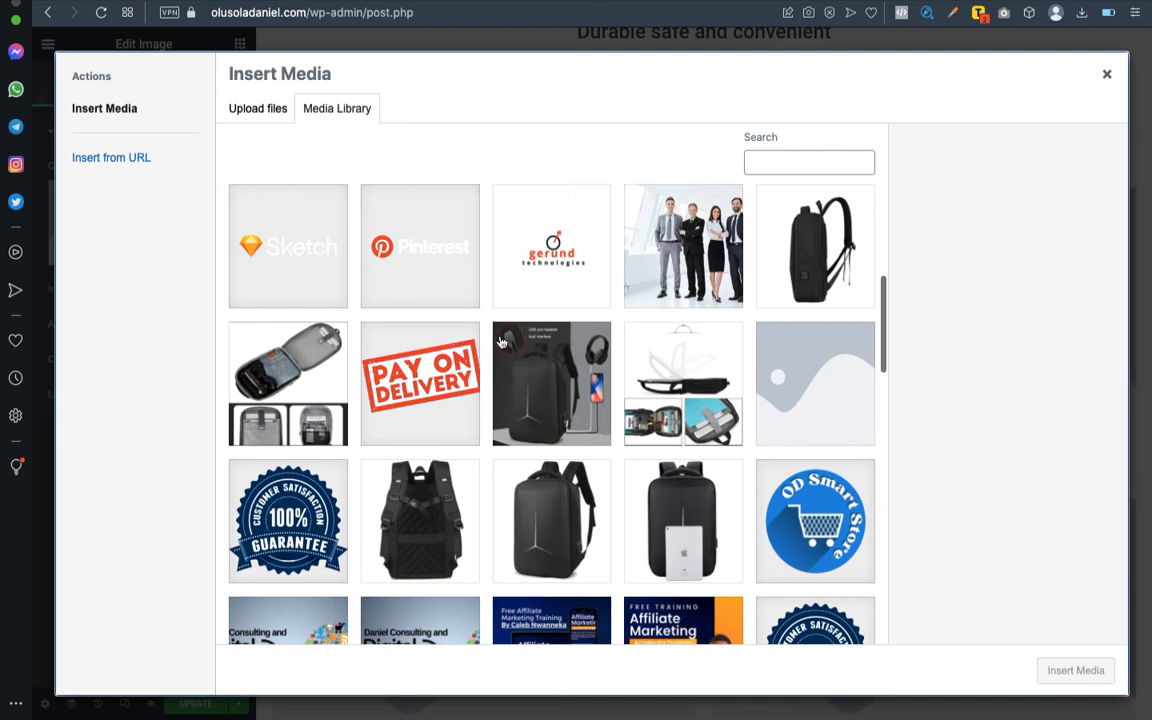
click(541, 371)
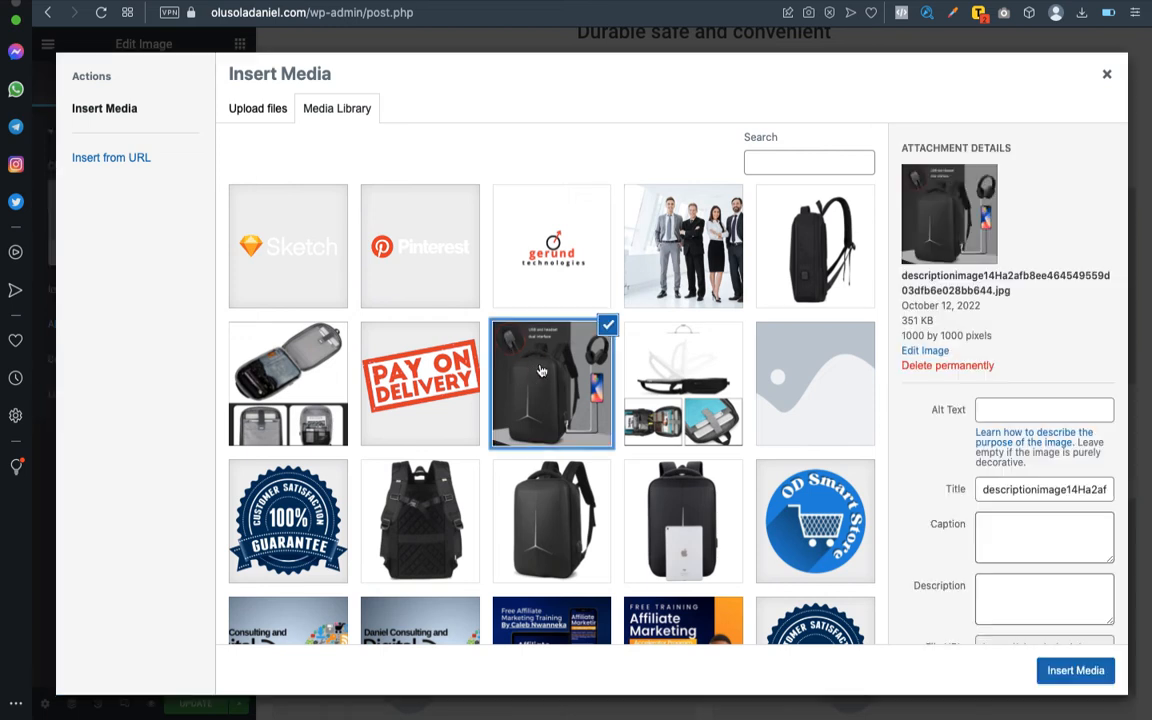
click(1060, 677)
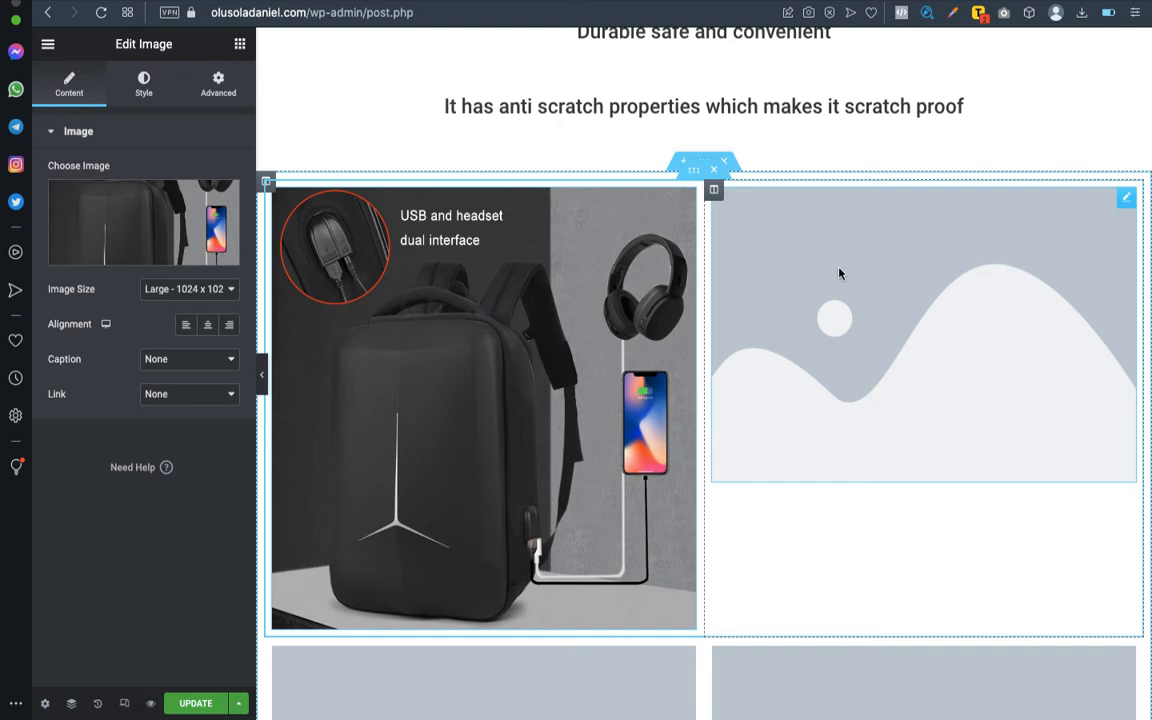
- Delete the placeholder Image widget in the second column of the upper inner section
click(1106, 201)
right_click(1106, 201)
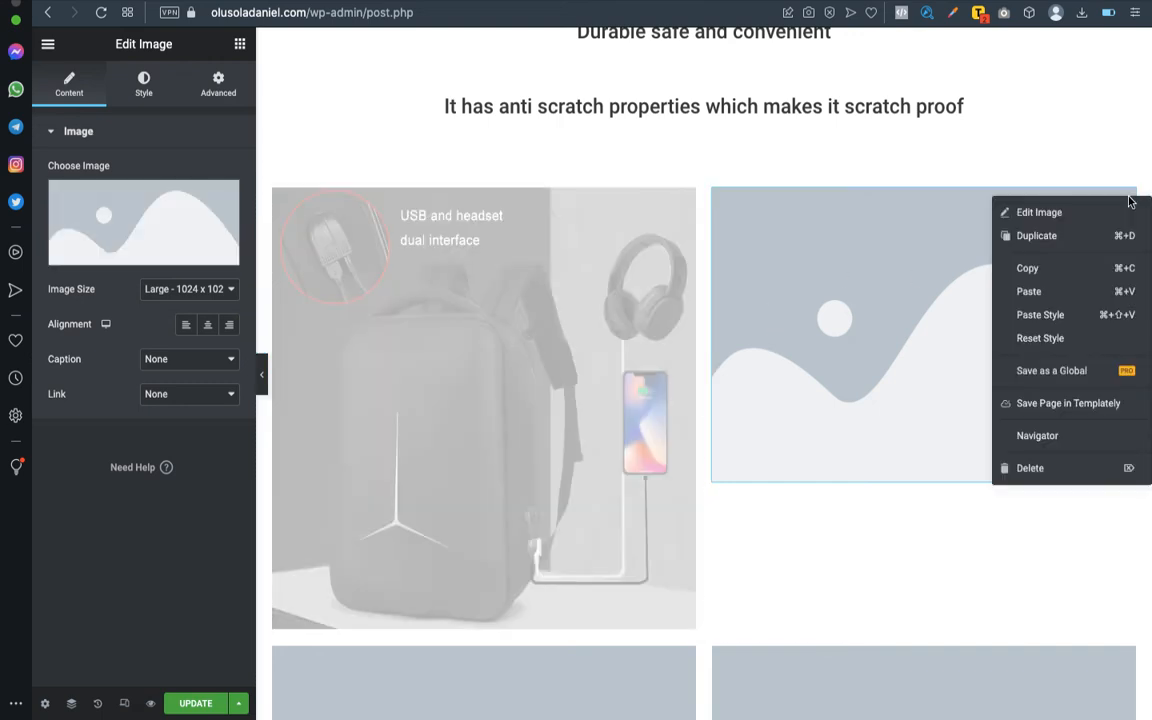
click(1088, 467)
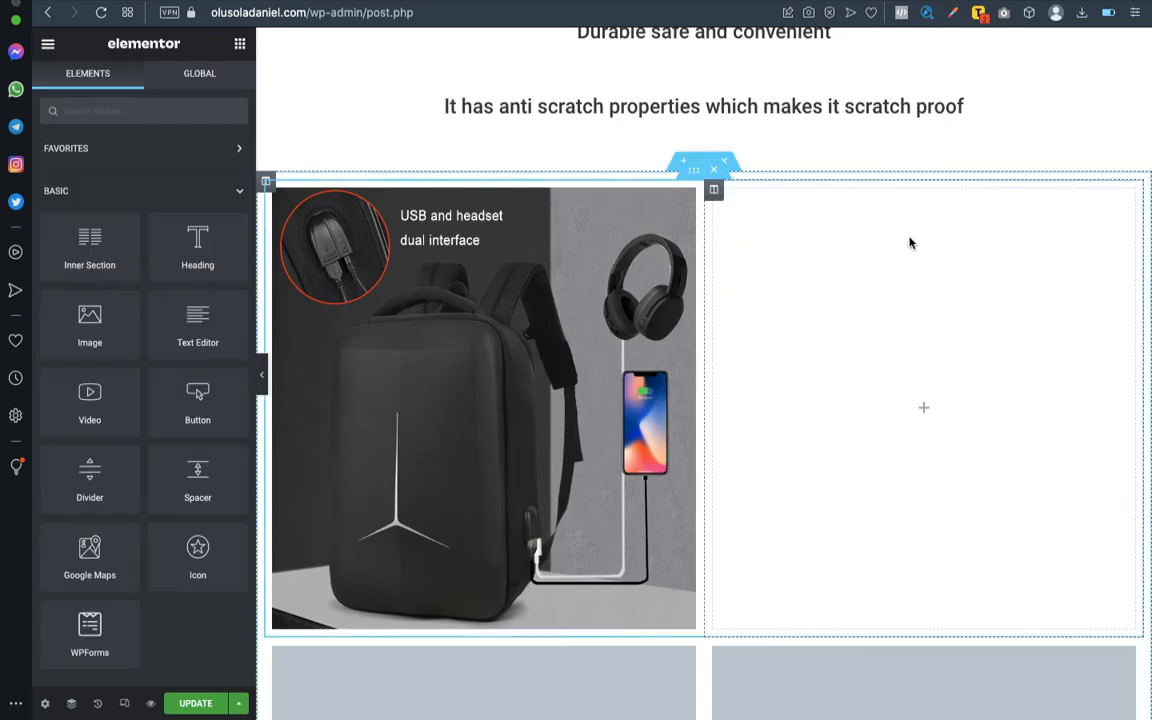
- Try removing the empty second column of the upper inner section
right_click(714, 191)
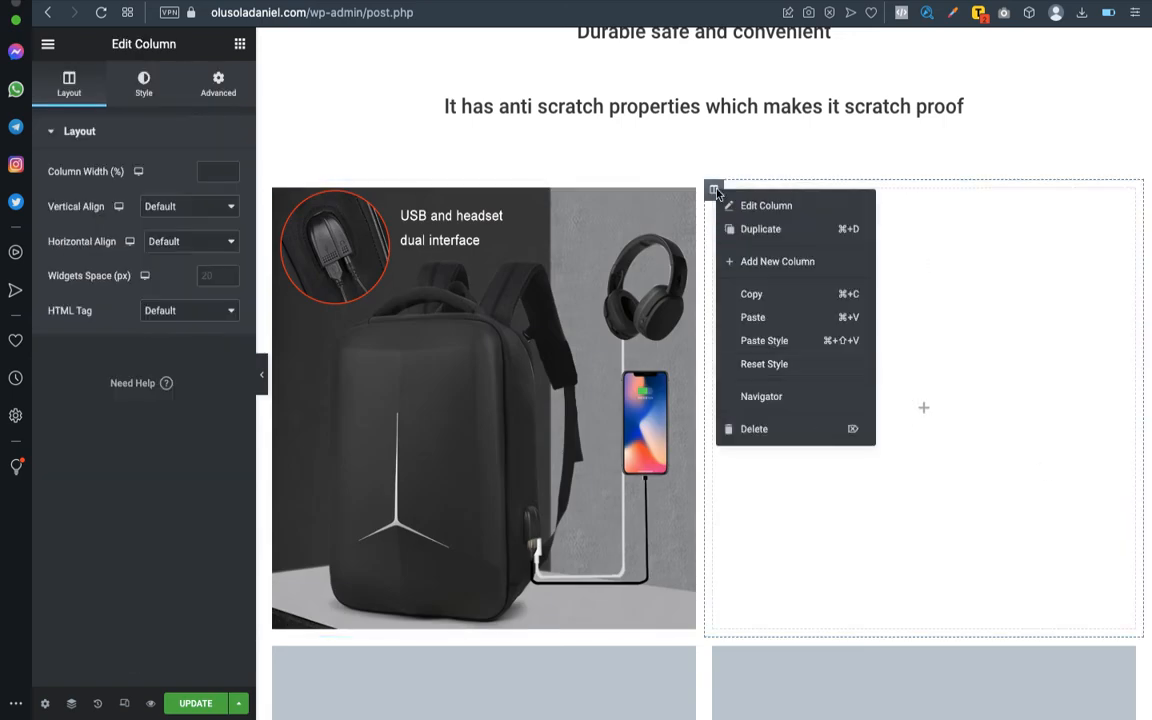
click(806, 438)
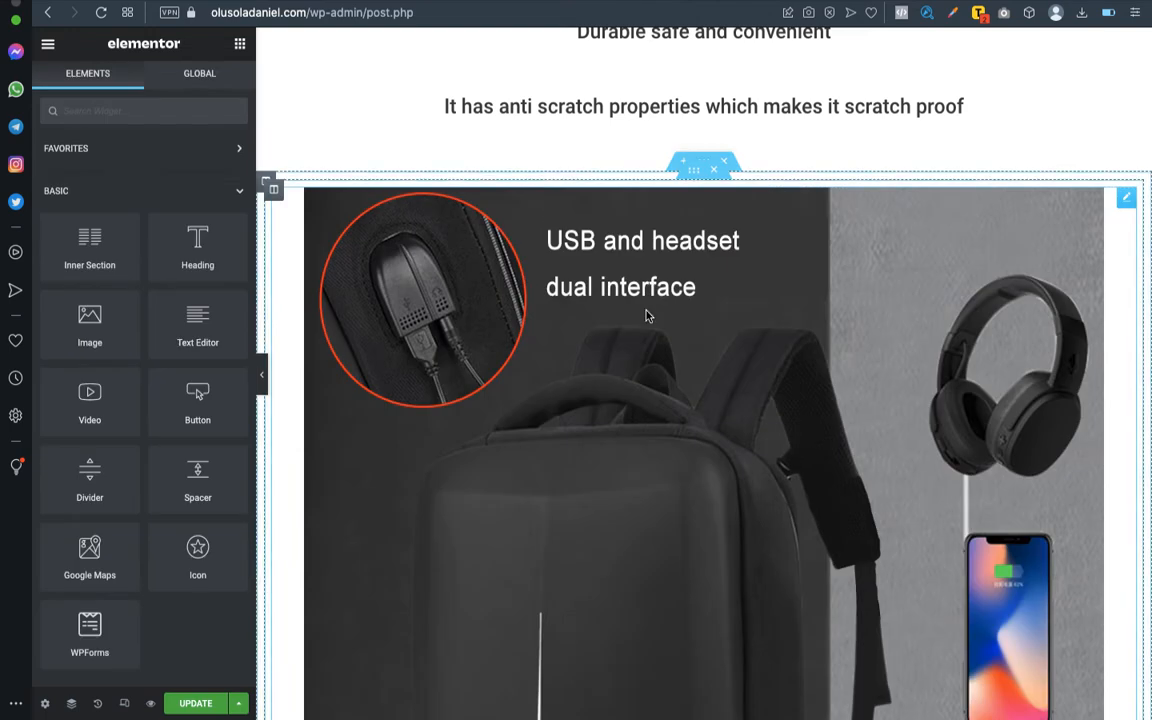
scroll(646, 316, down, 5)
scroll(646, 316, up, 4)
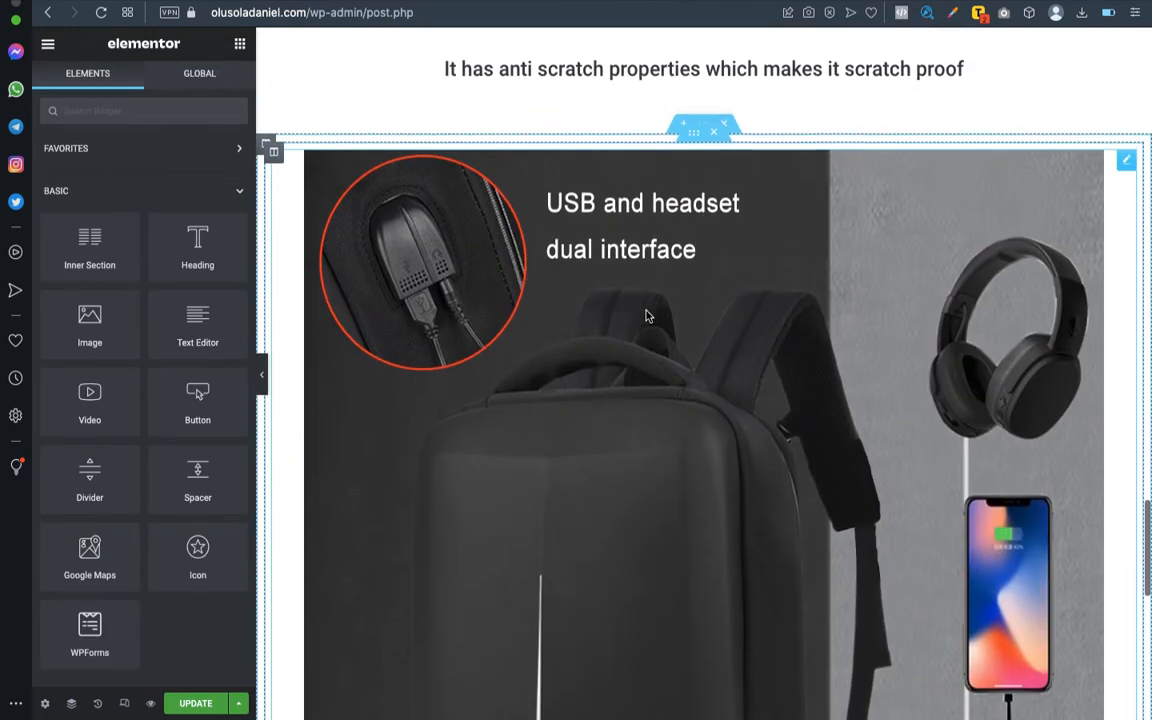
- Undo the column deletion and the preceding deletion of the placeholder image in the upper inner section
key(super+z)
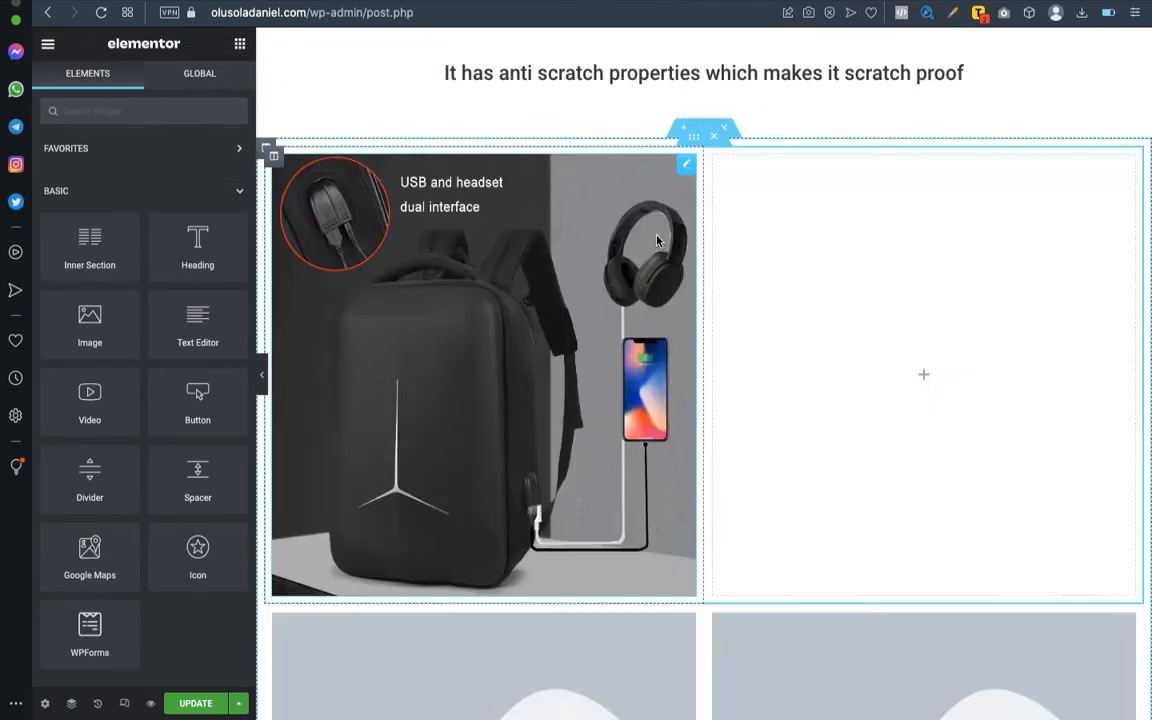
key(super+z)
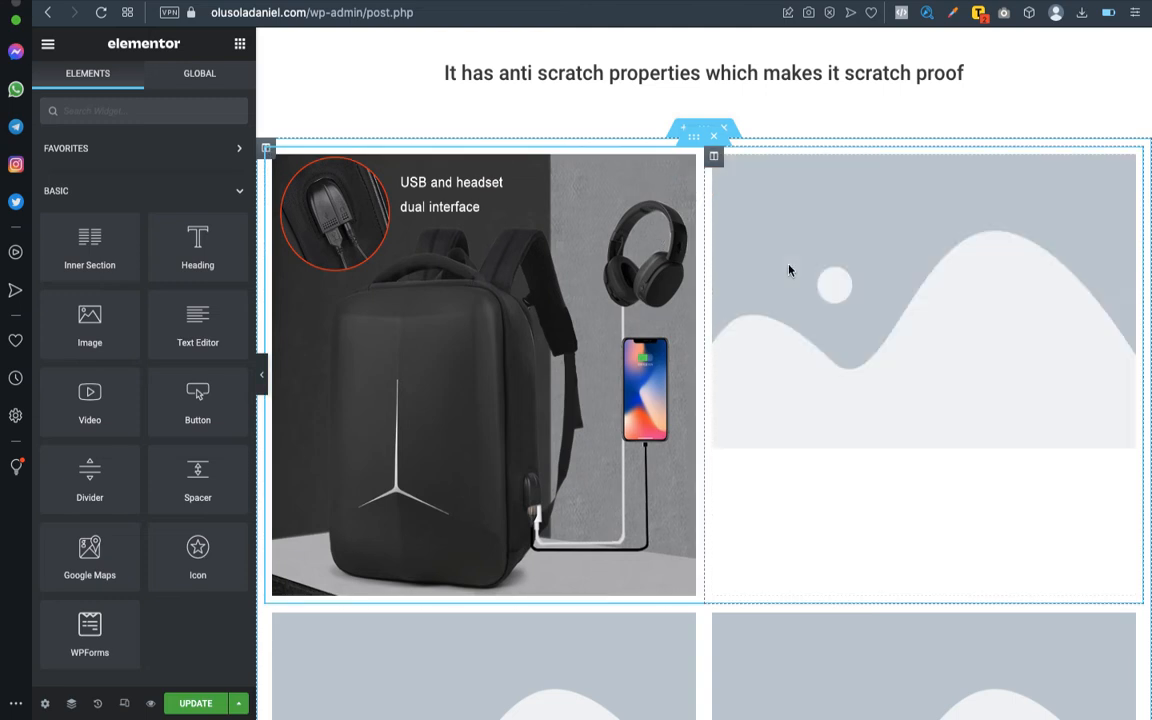
scroll(843, 488, down, 3)
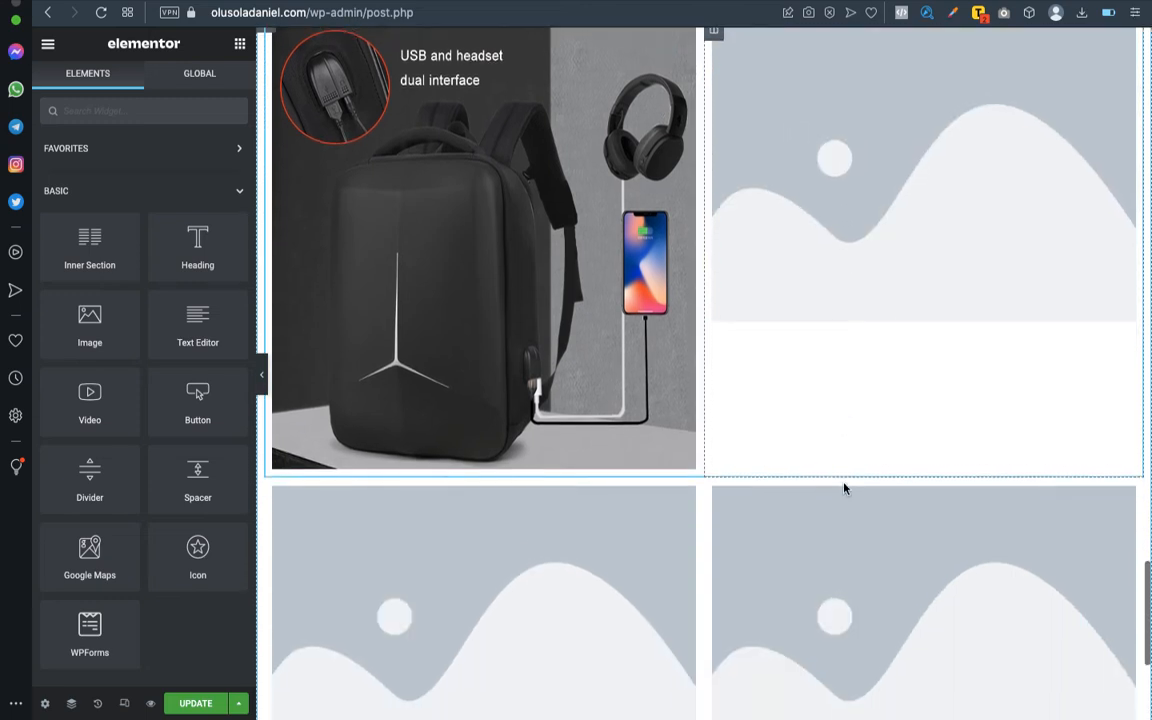
scroll(817, 319, up, 3)
scroll(818, 320, up, 2)
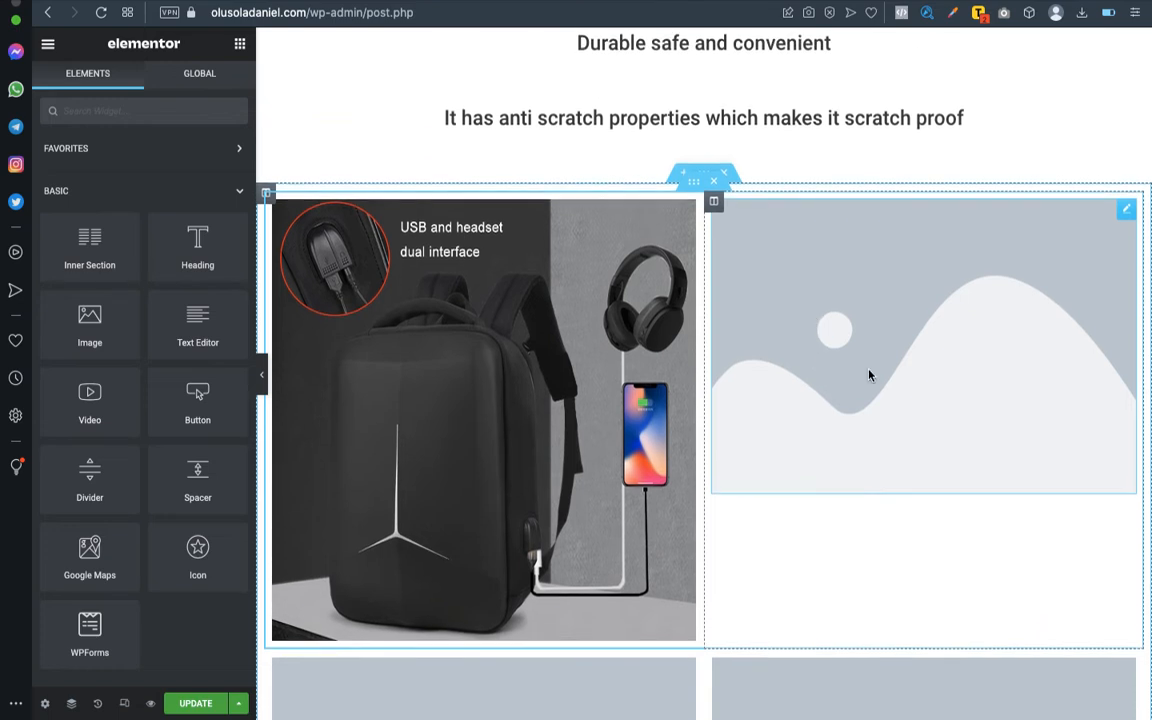
scroll(828, 527, down, 3)
scroll(828, 527, up, 1)
scroll(828, 527, up, 2)
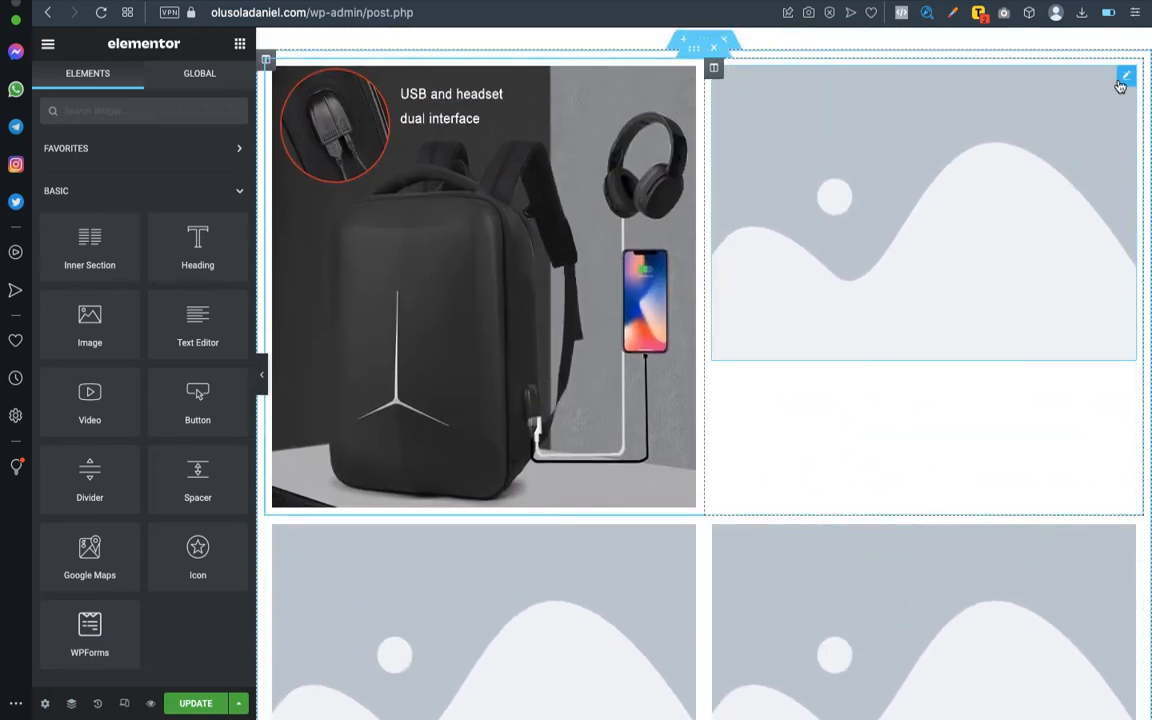
- Fill the lower row's first image placeholder with the backpack picture showing the 180° opening from the media library
scroll(668, 600, down, 2)
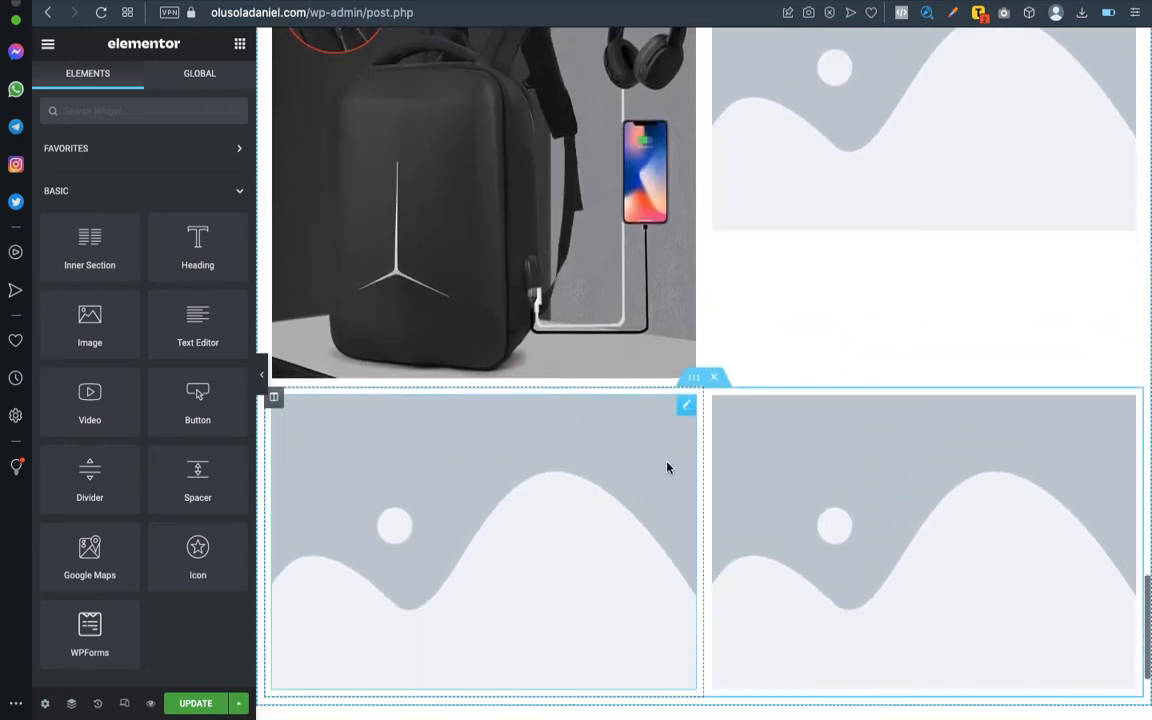
click(686, 410)
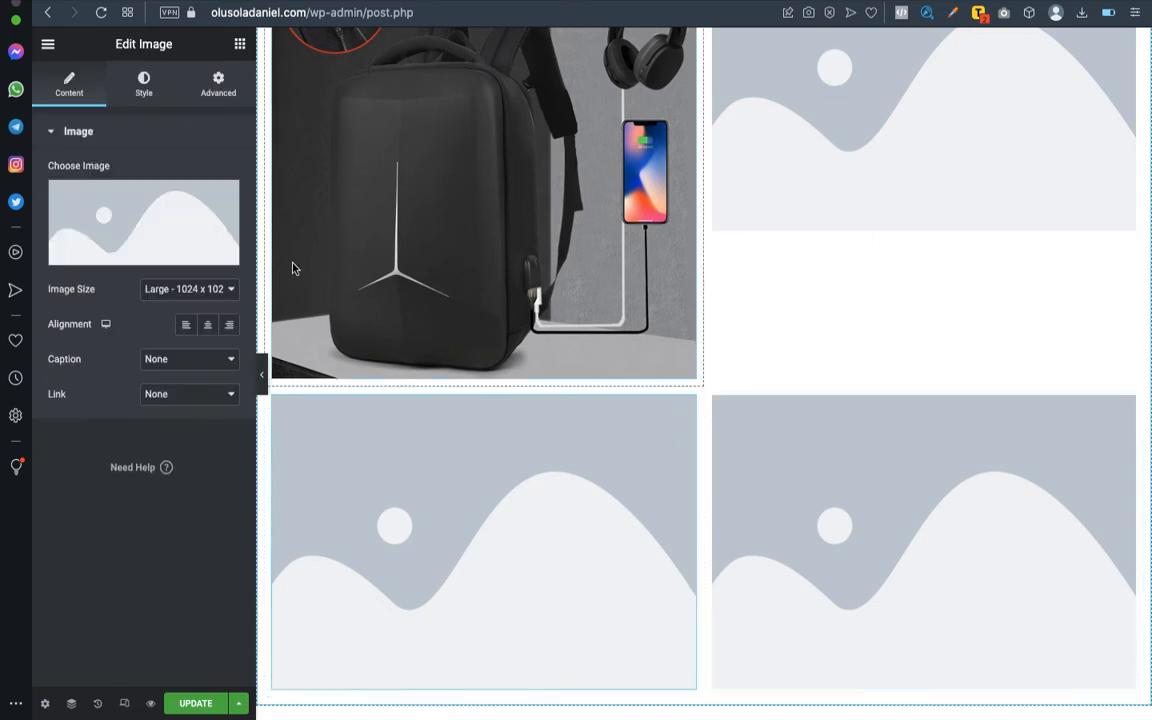
click(152, 234)
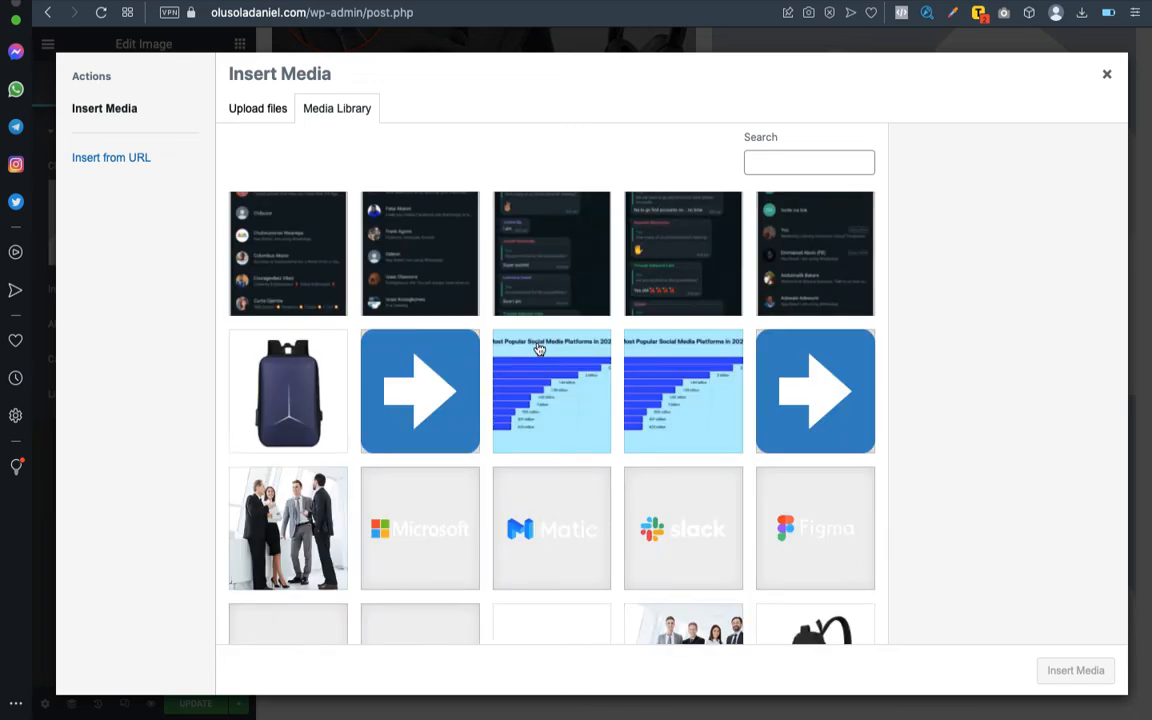
scroll(442, 452, down, 5)
scroll(447, 452, down, 1)
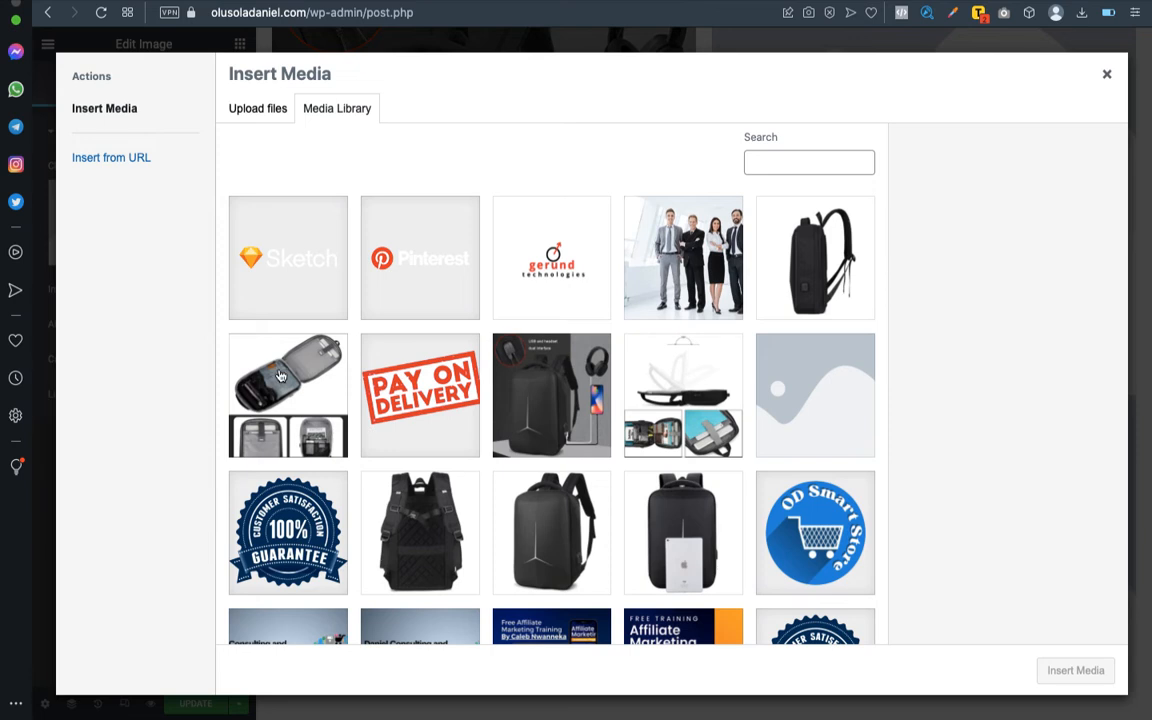
click(699, 401)
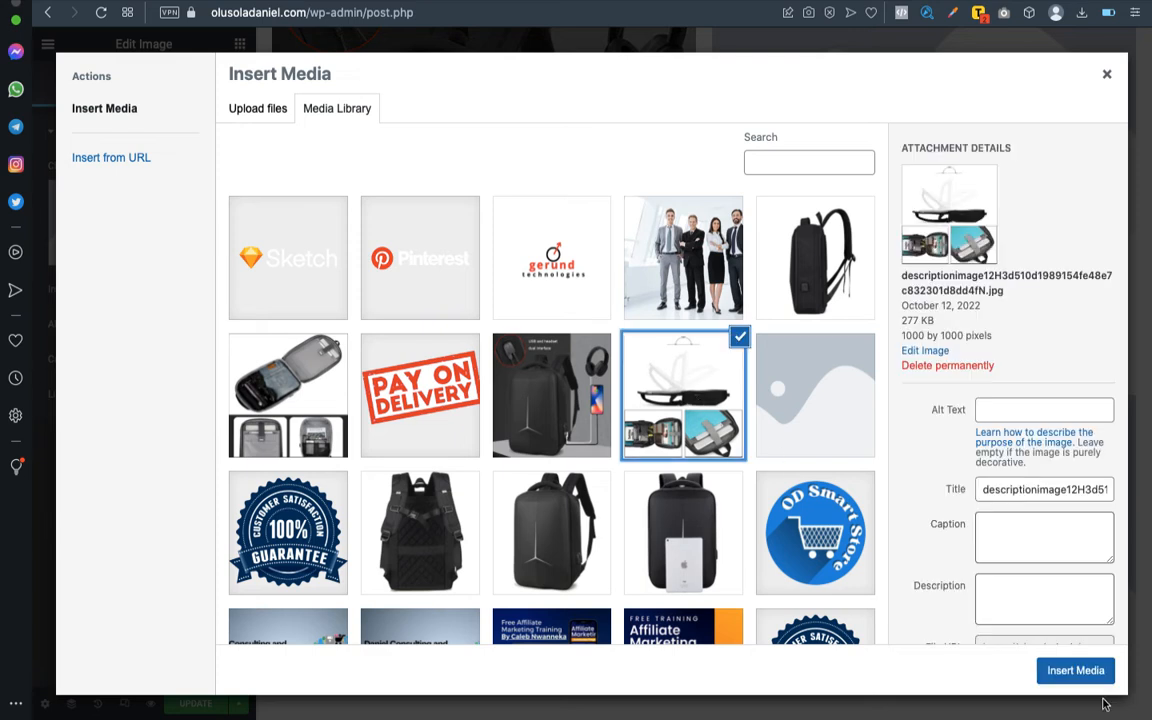
click(1079, 672)
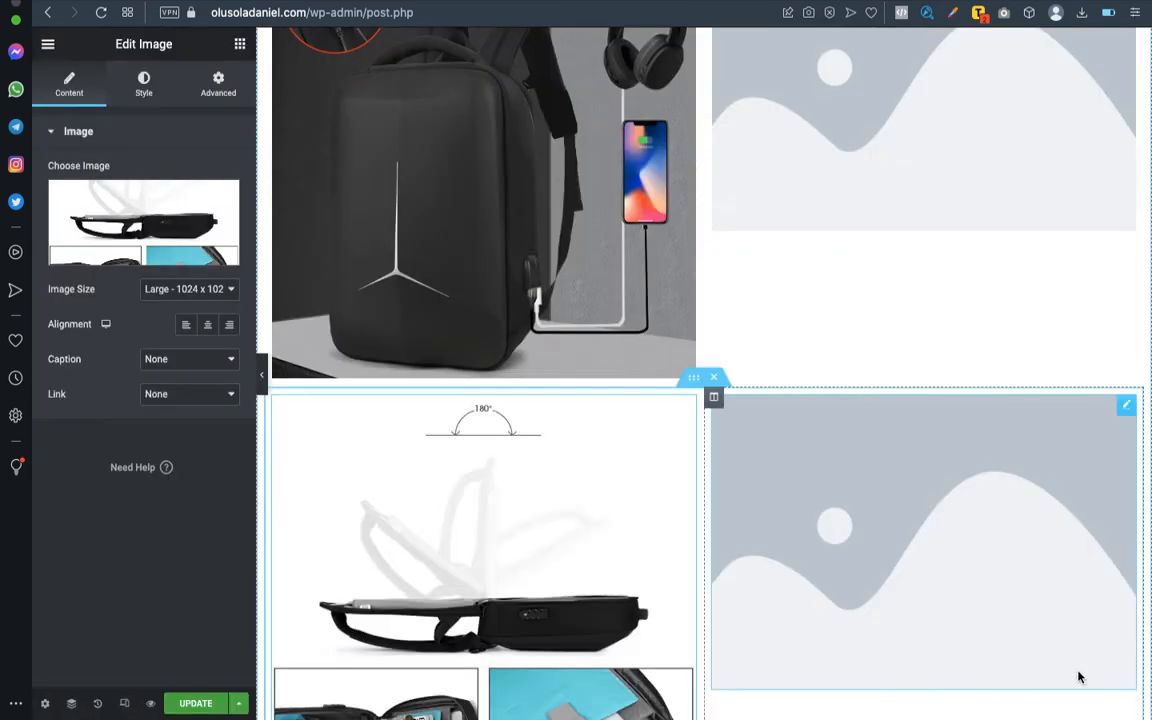
- Fill the lower row's second image placeholder with the picture of the opened, packed backpack from the media library
click(1126, 408)
click(165, 240)
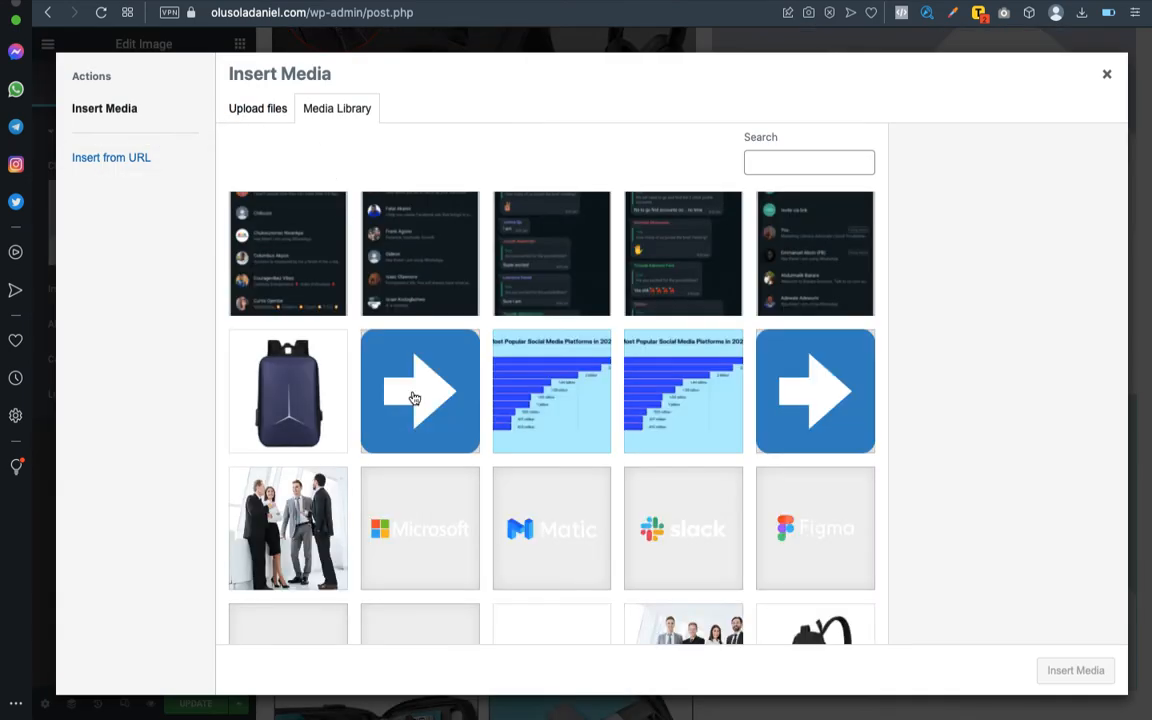
scroll(632, 492, down, 5)
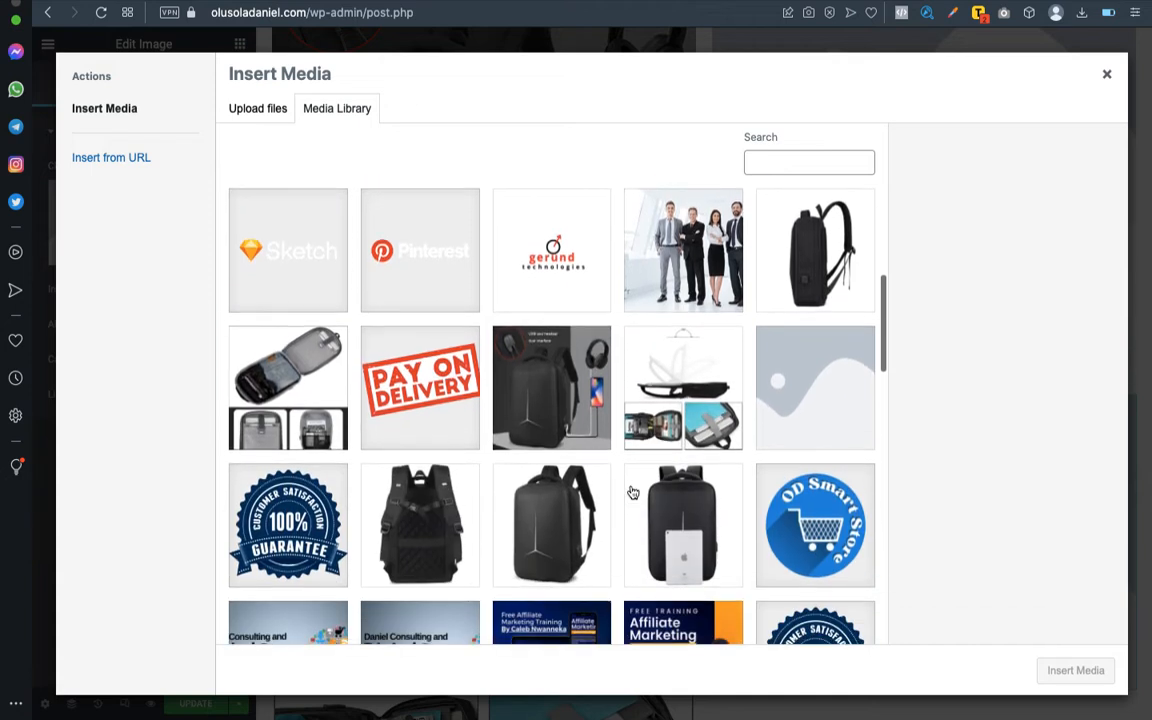
click(299, 387)
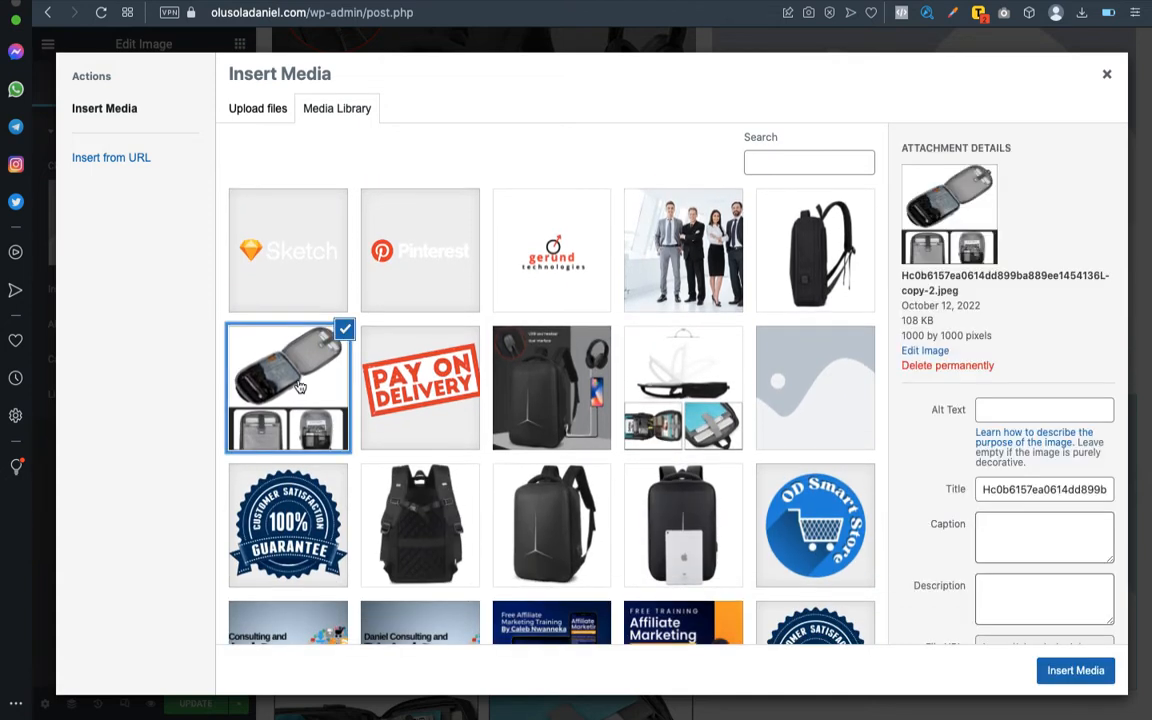
click(1062, 670)
scroll(679, 461, down, 3)
scroll(679, 461, up, 5)
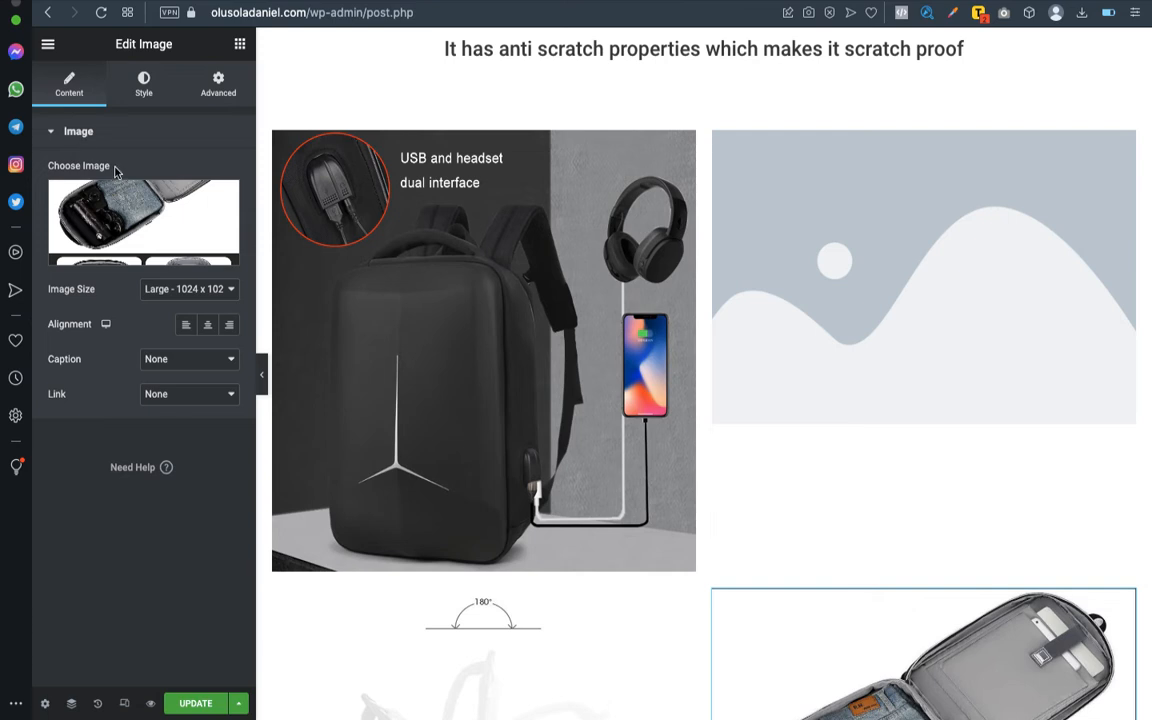
click(1070, 147)
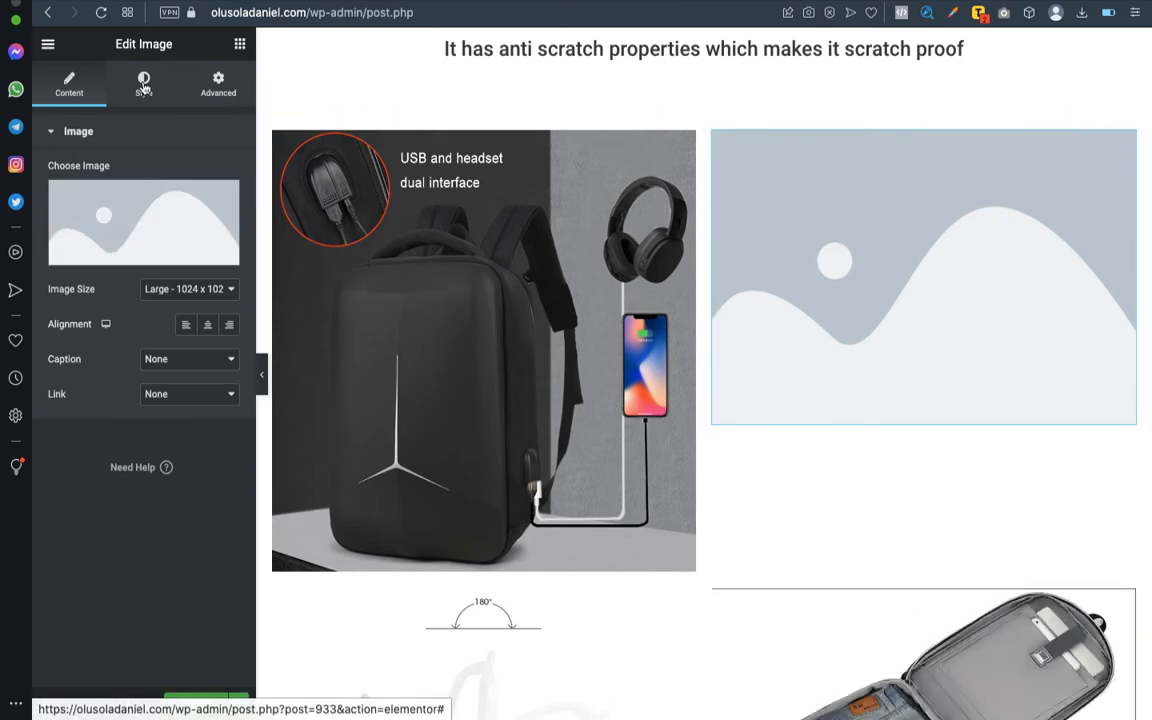
click(147, 224)
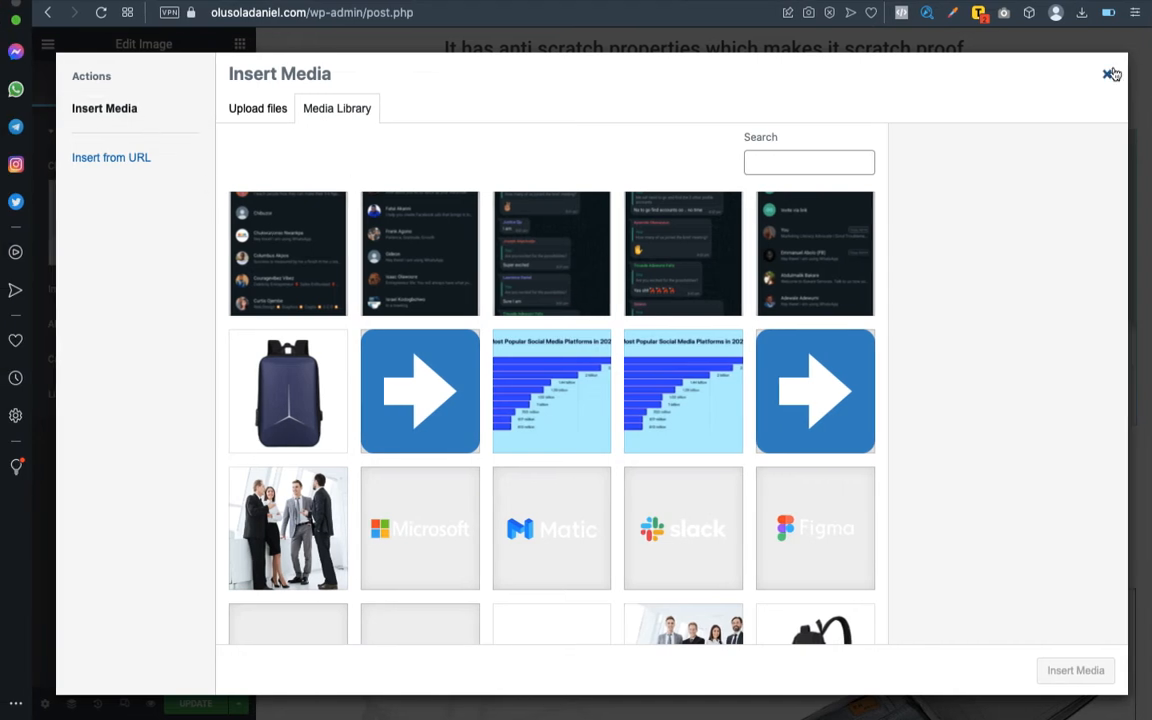
click(1107, 74)
scroll(898, 410, down, 1)
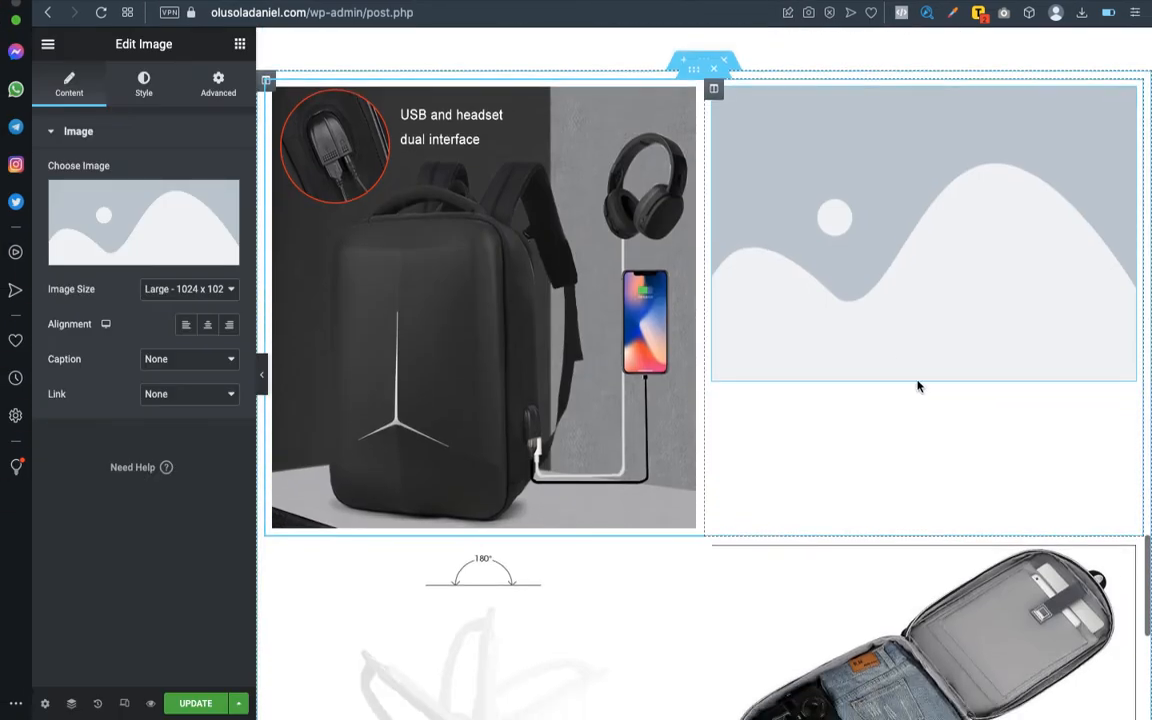
- Replace the placeholder image in the upper row's second column with an Image Carousel widget
right_click(1125, 100)
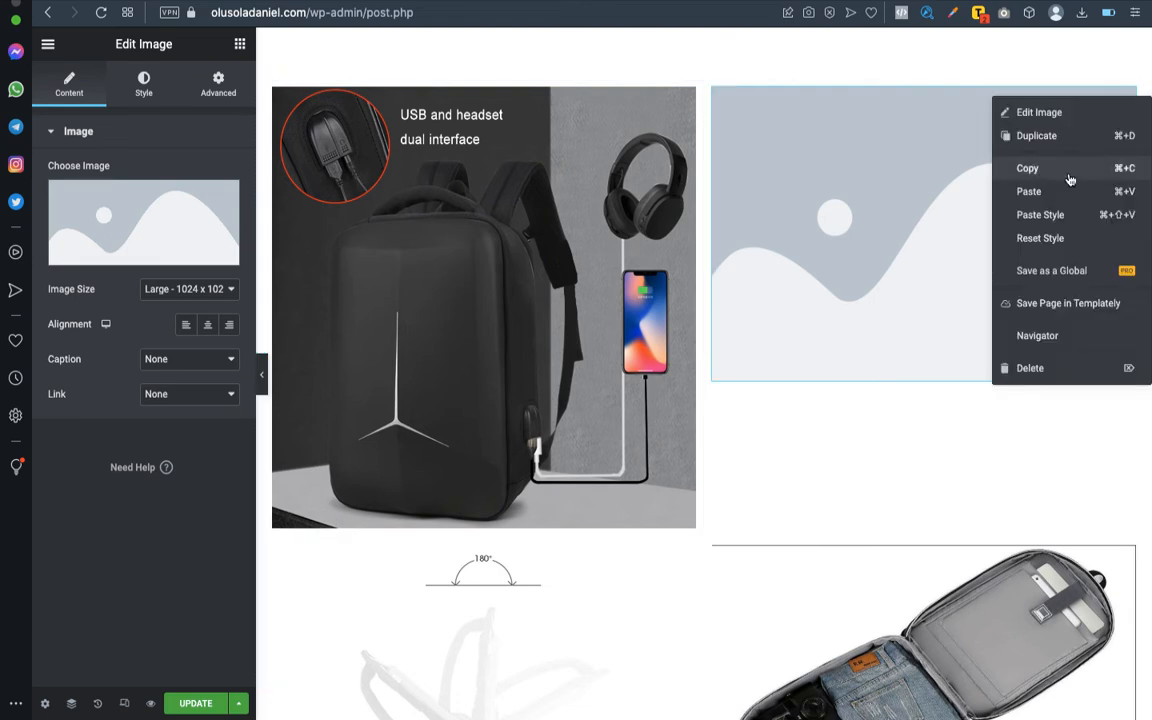
click(1044, 375)
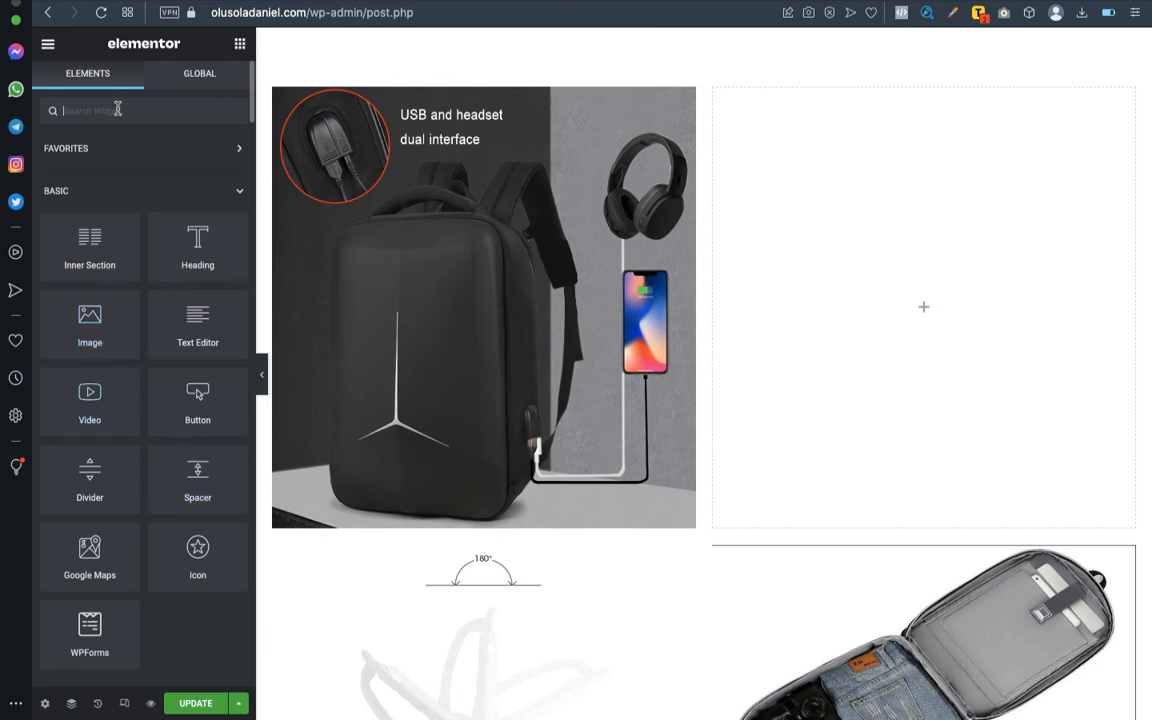
text(carou)
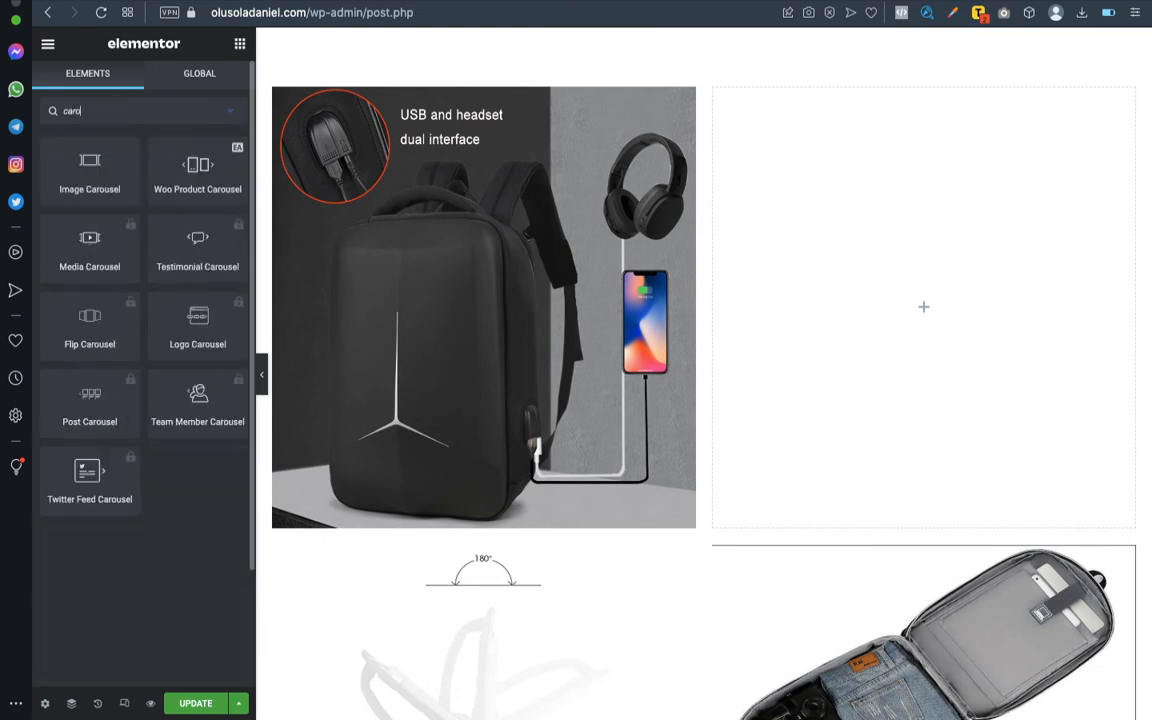
drag(96, 184, 923, 320)
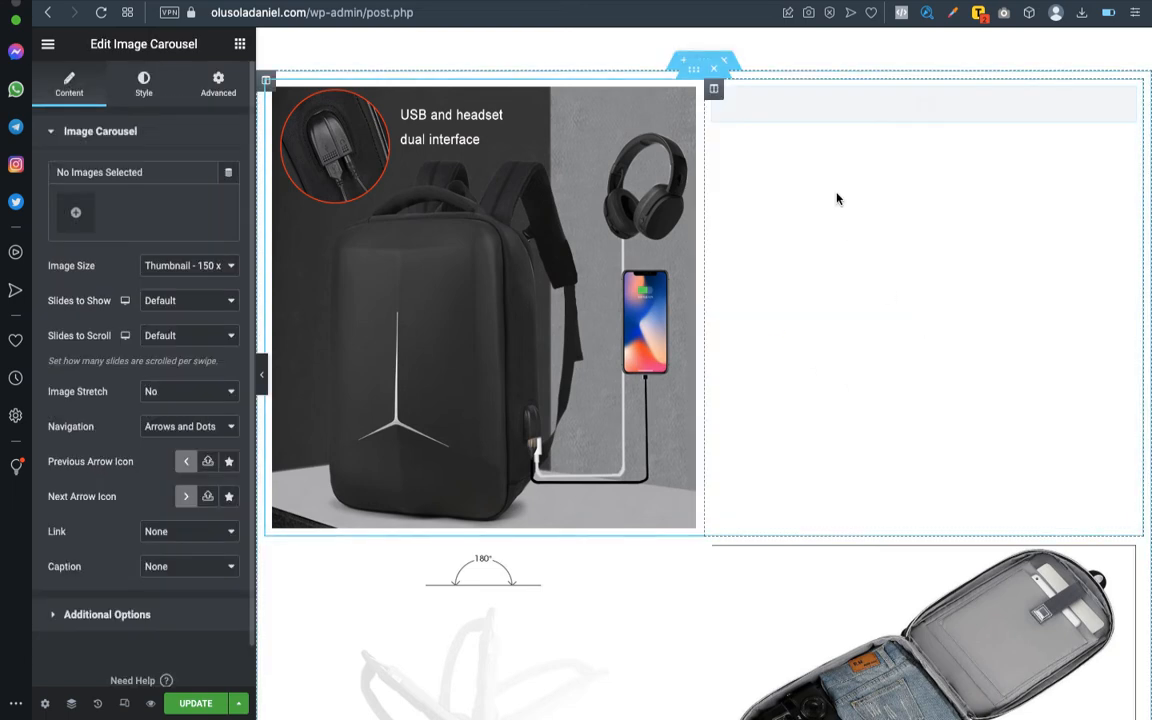
- Upload the front-view pictures of the black, red and grey backpacks from the Downloads folder for the carousel's gallery
click(74, 215)
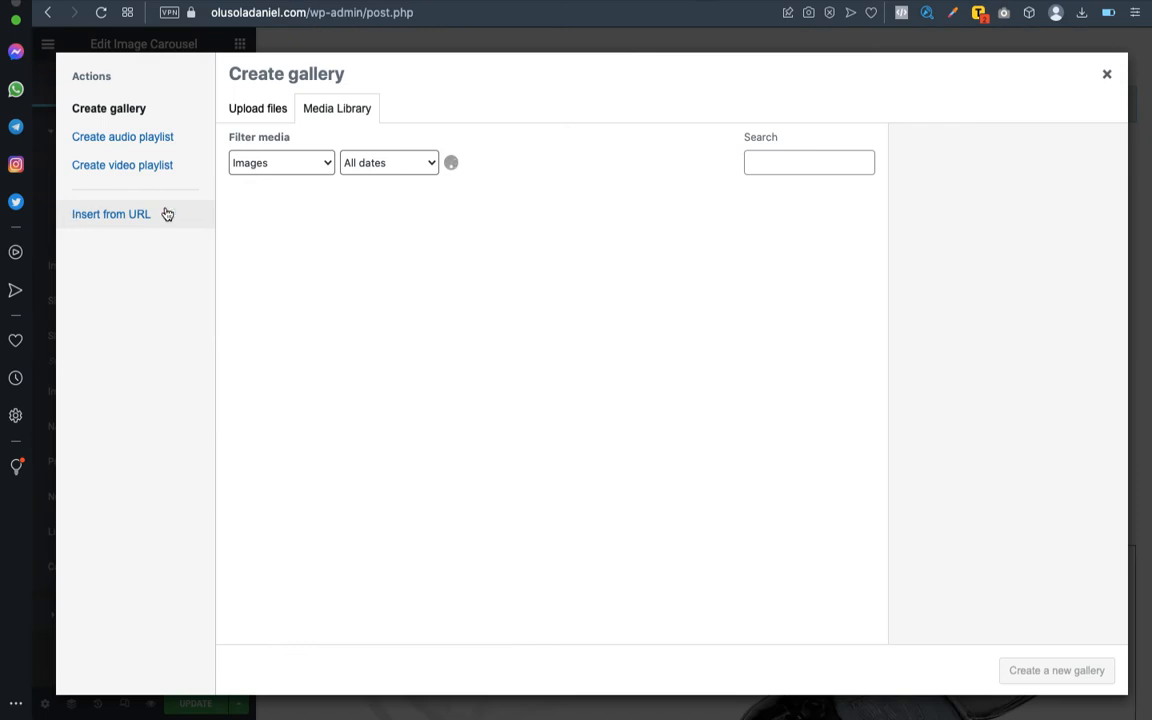
scroll(372, 300, down, 10)
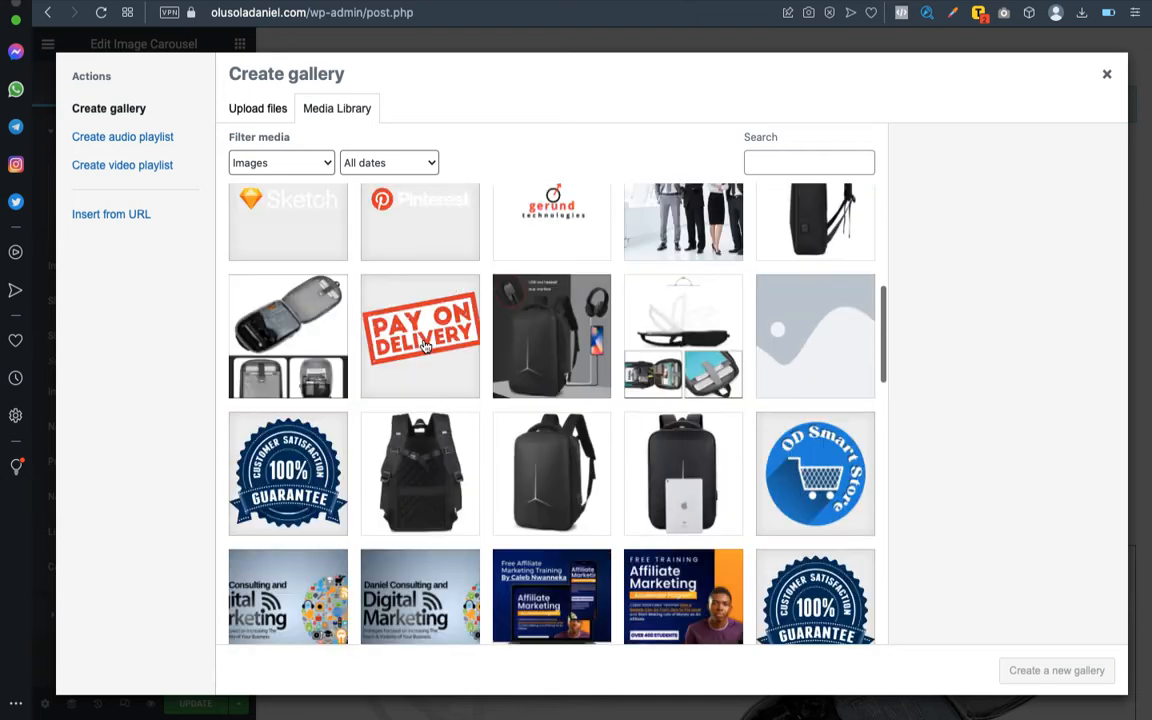
scroll(424, 342, up, 9)
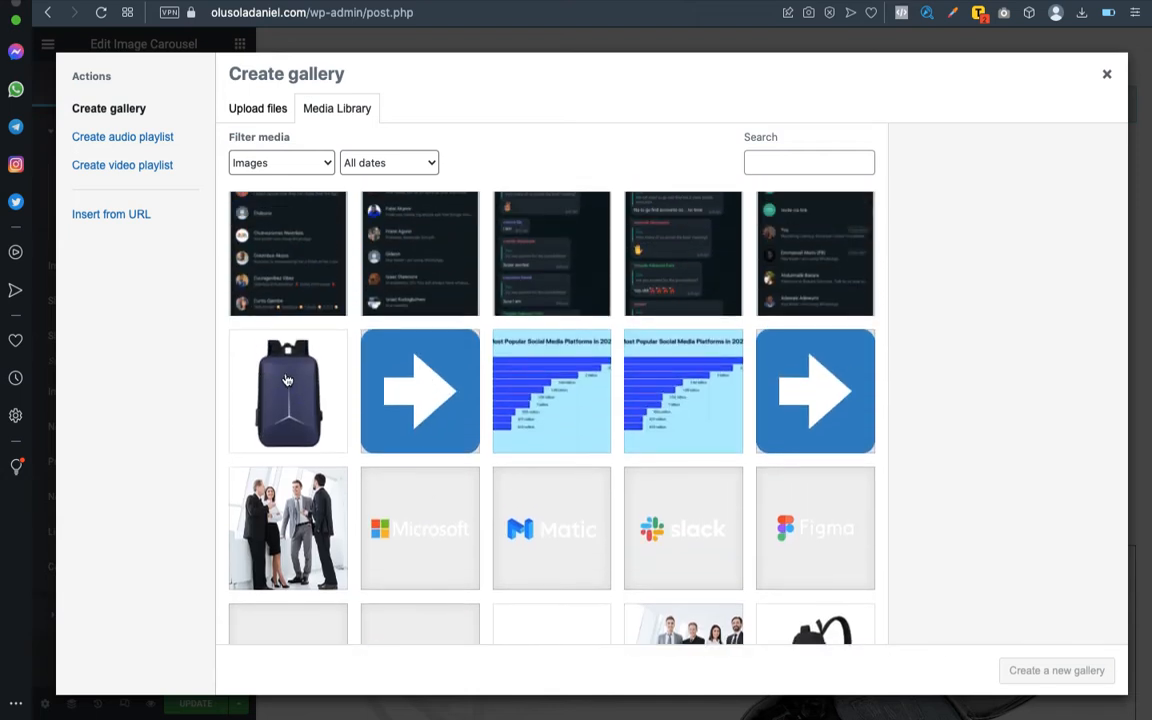
click(262, 109)
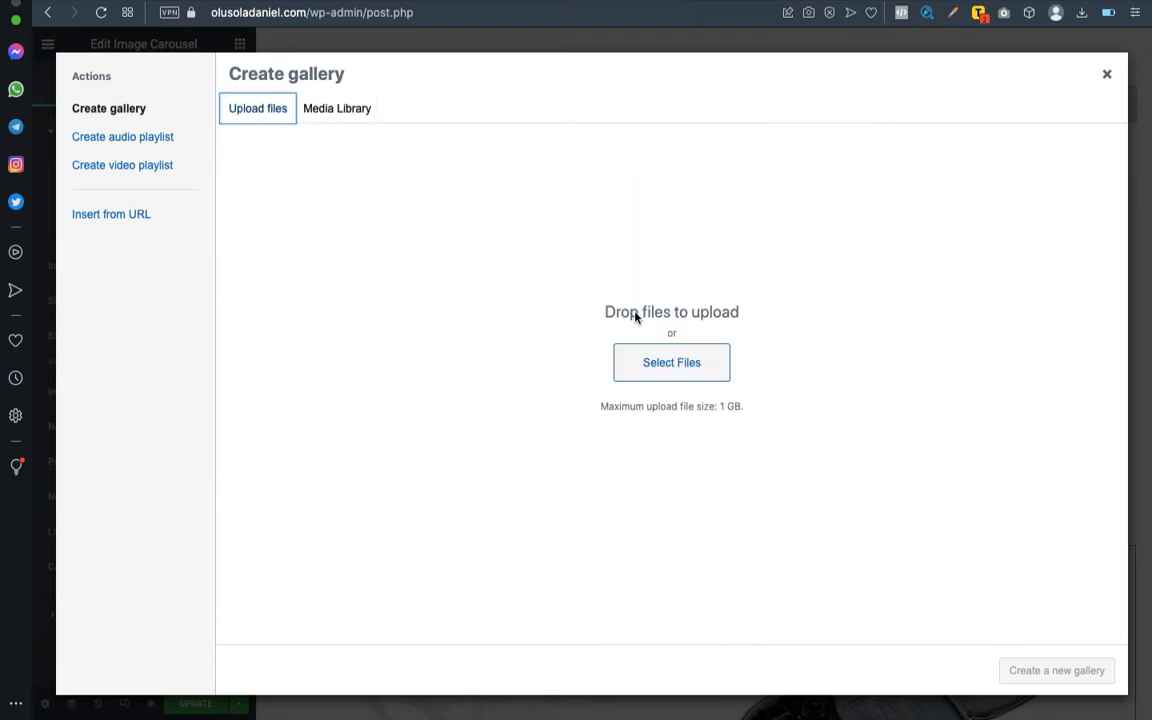
click(693, 372)
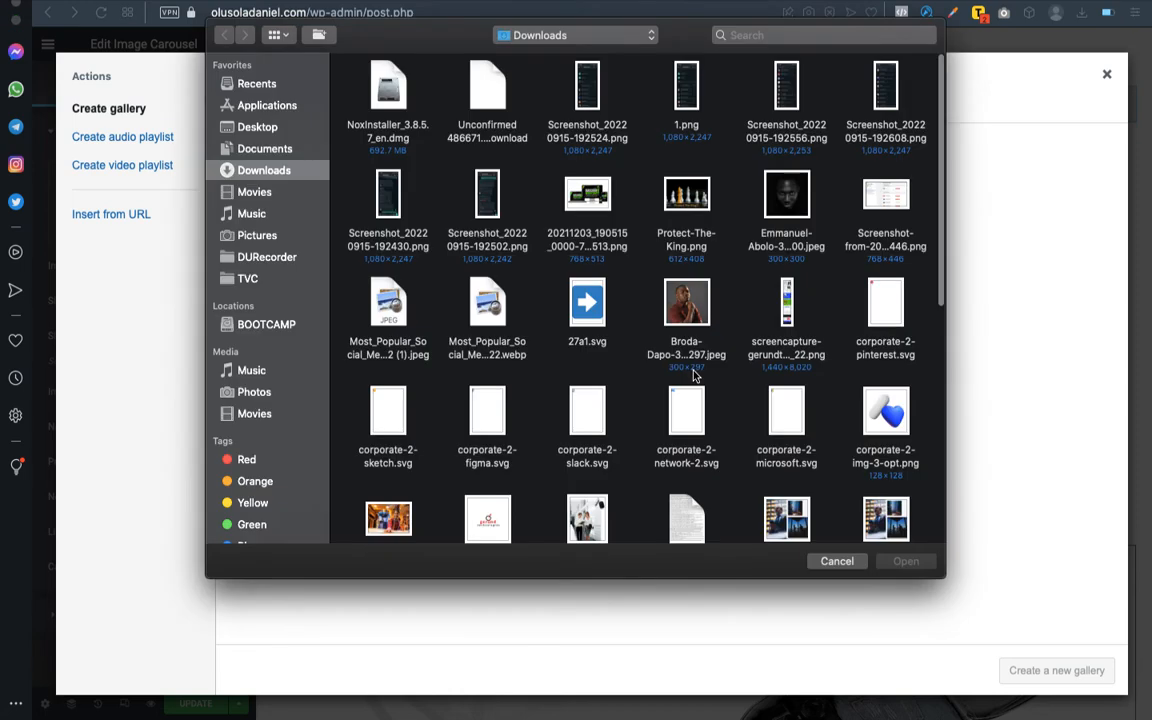
scroll(713, 297, down, 10)
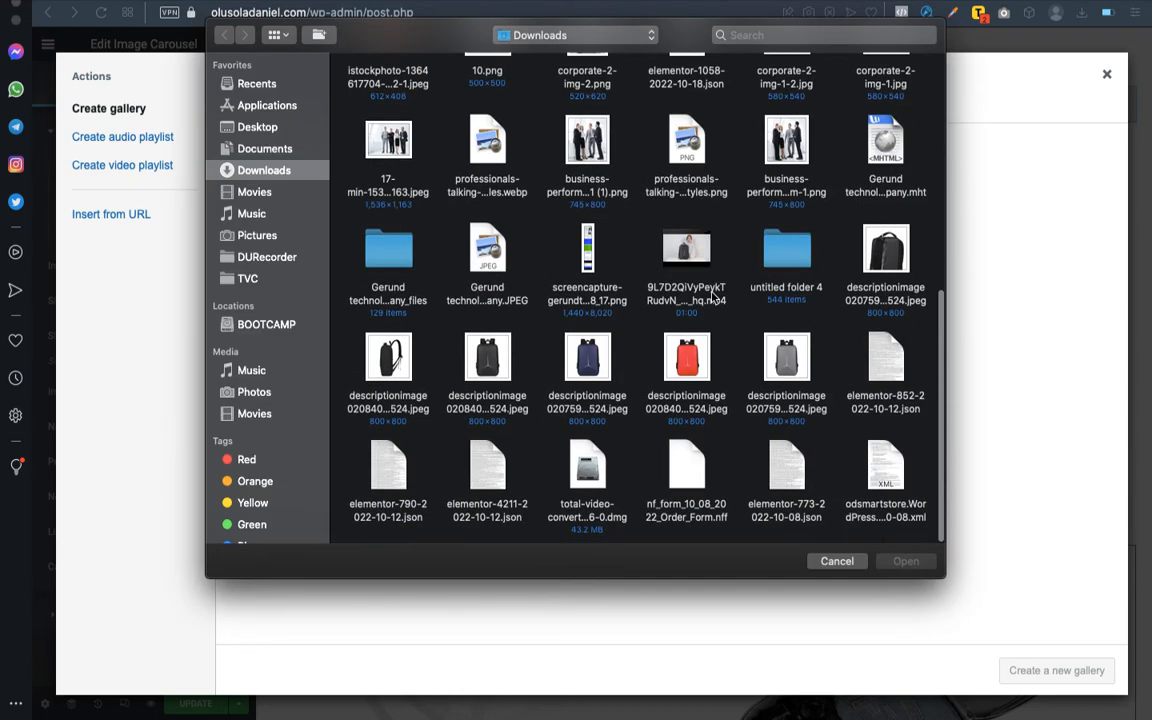
click(490, 360)
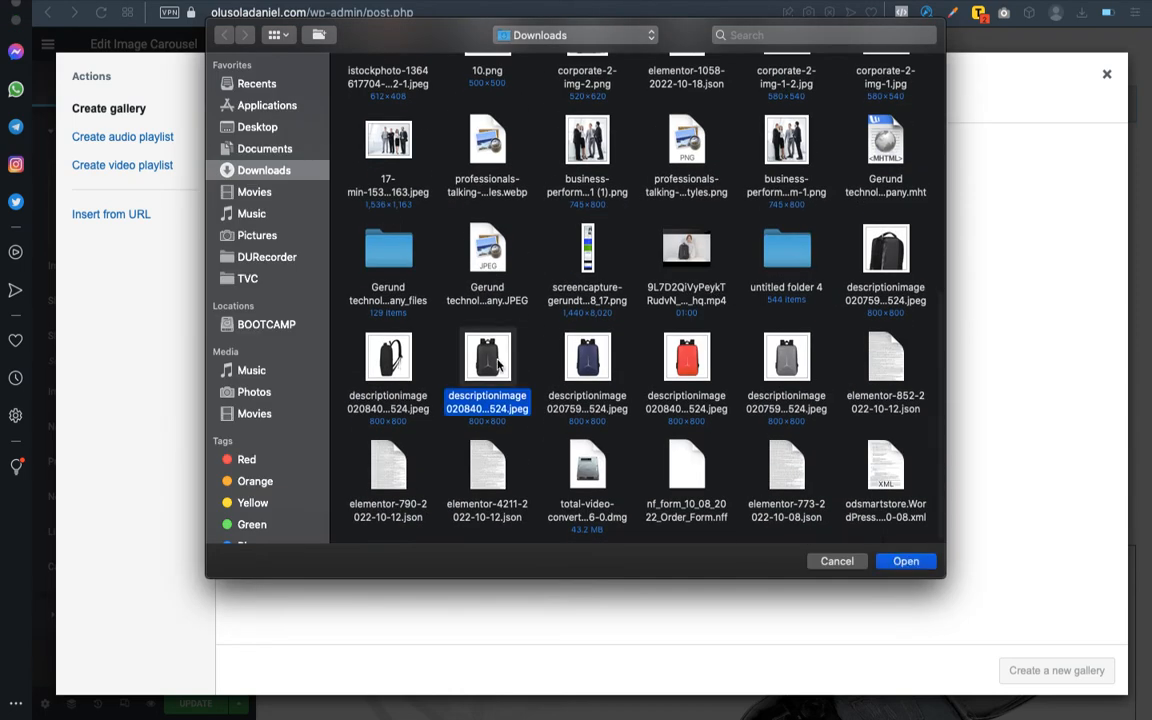
super+click(676, 365)
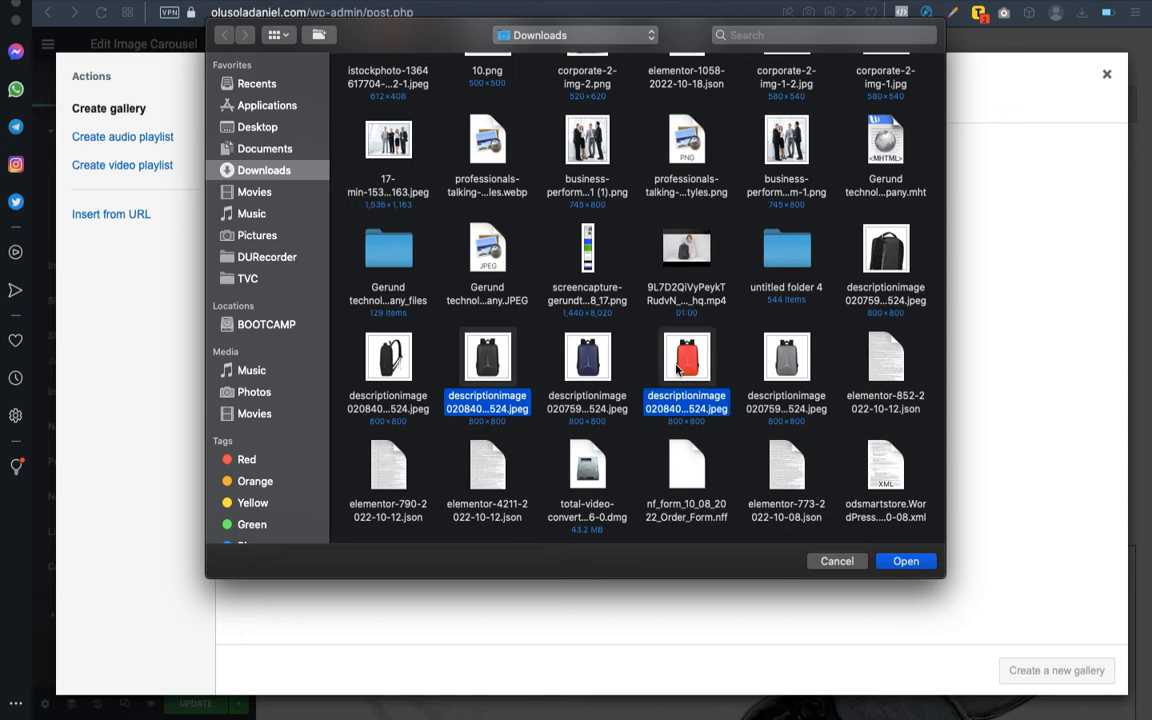
super+click(789, 369)
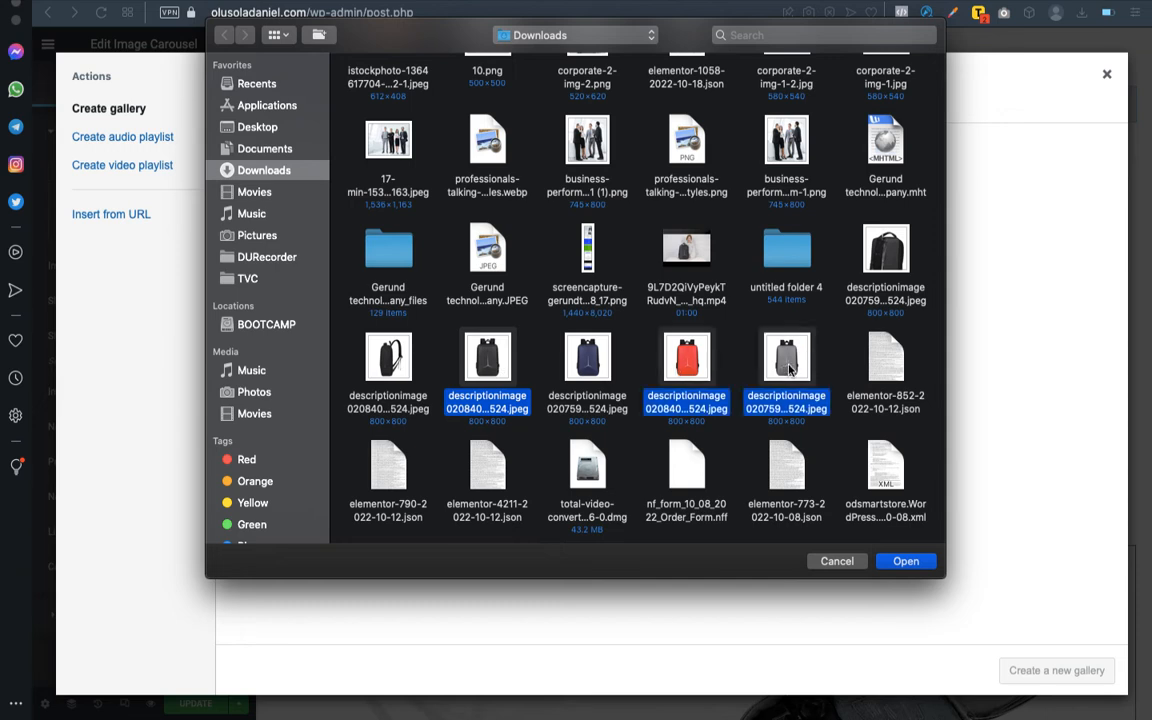
click(904, 562)
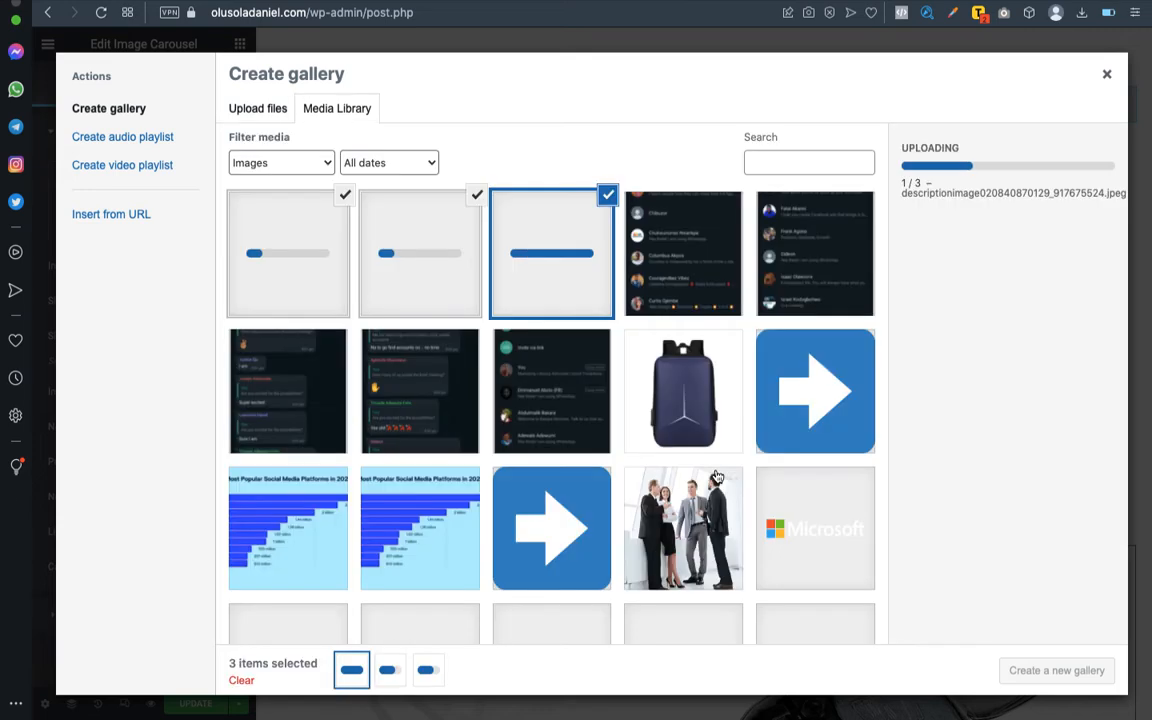
- Add the blue backpack picture to the three selected ones and insert the four pictures as the carousel's gallery
click(688, 375)
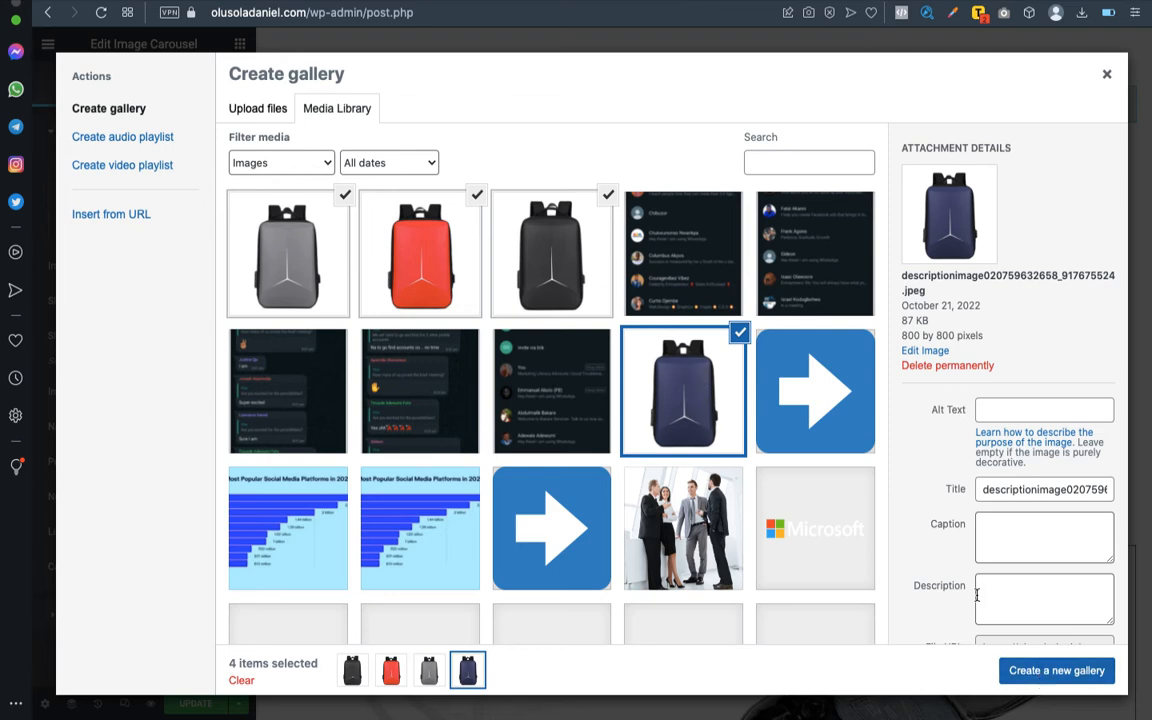
click(1050, 672)
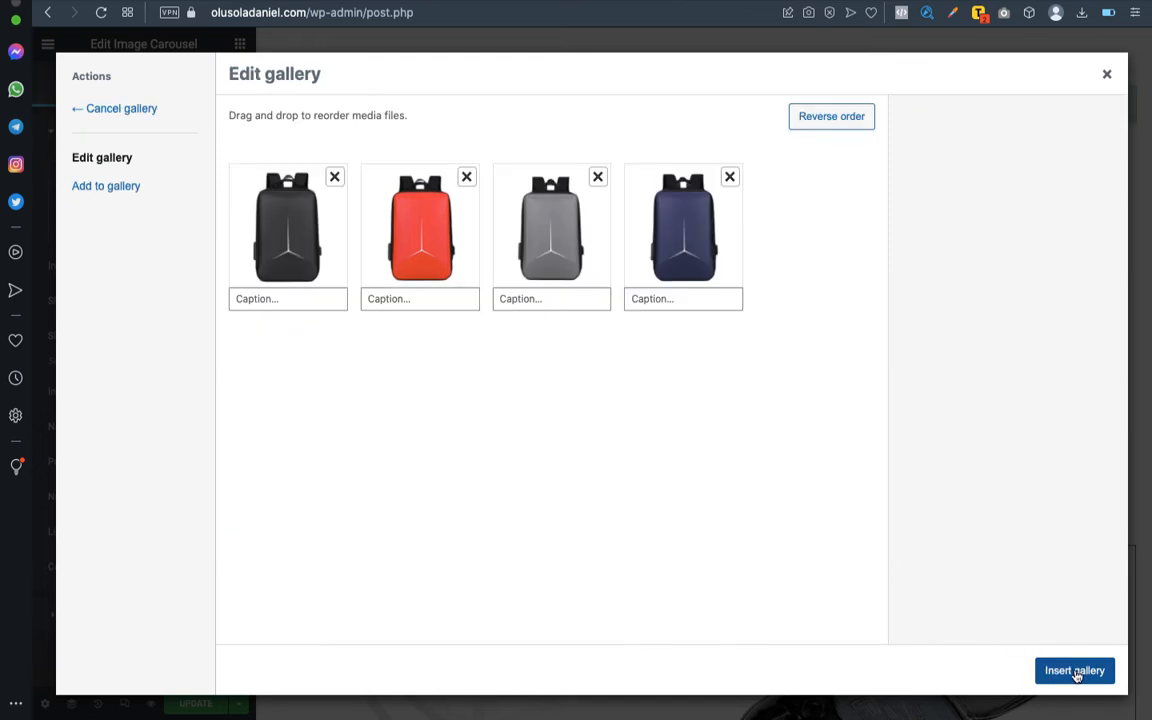
click(1076, 676)
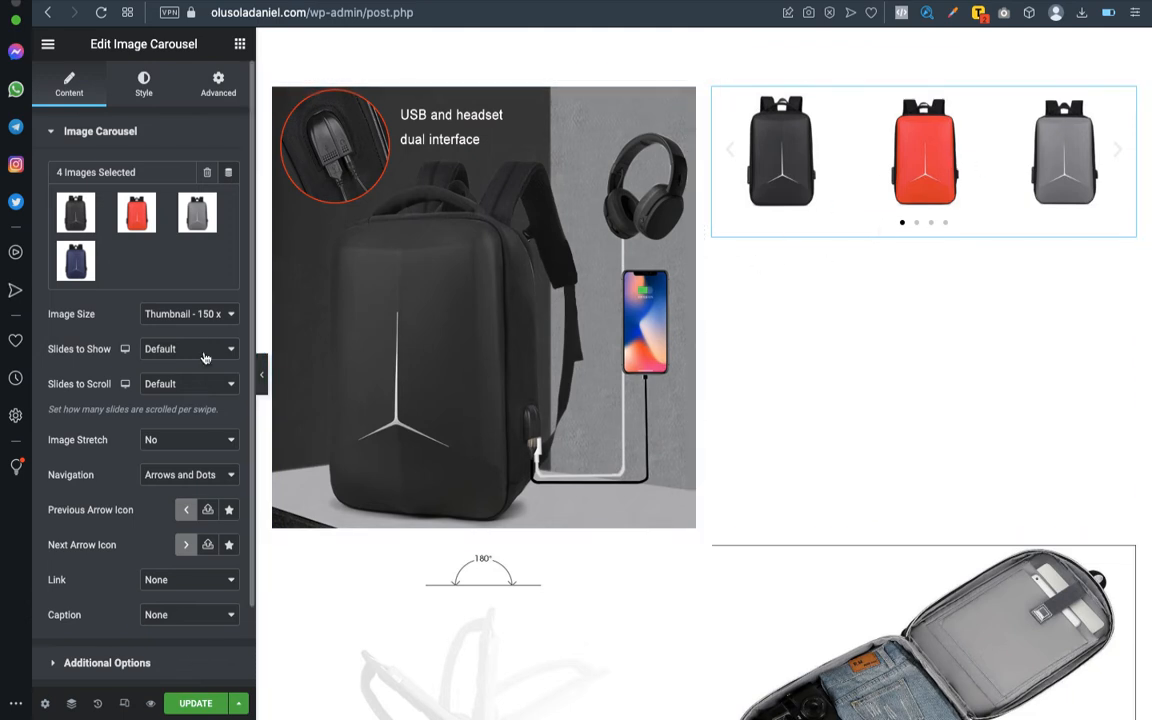
- Set the carousel's image size to Large - 1024 x 1024 and the slides to show to 1
click(227, 317)
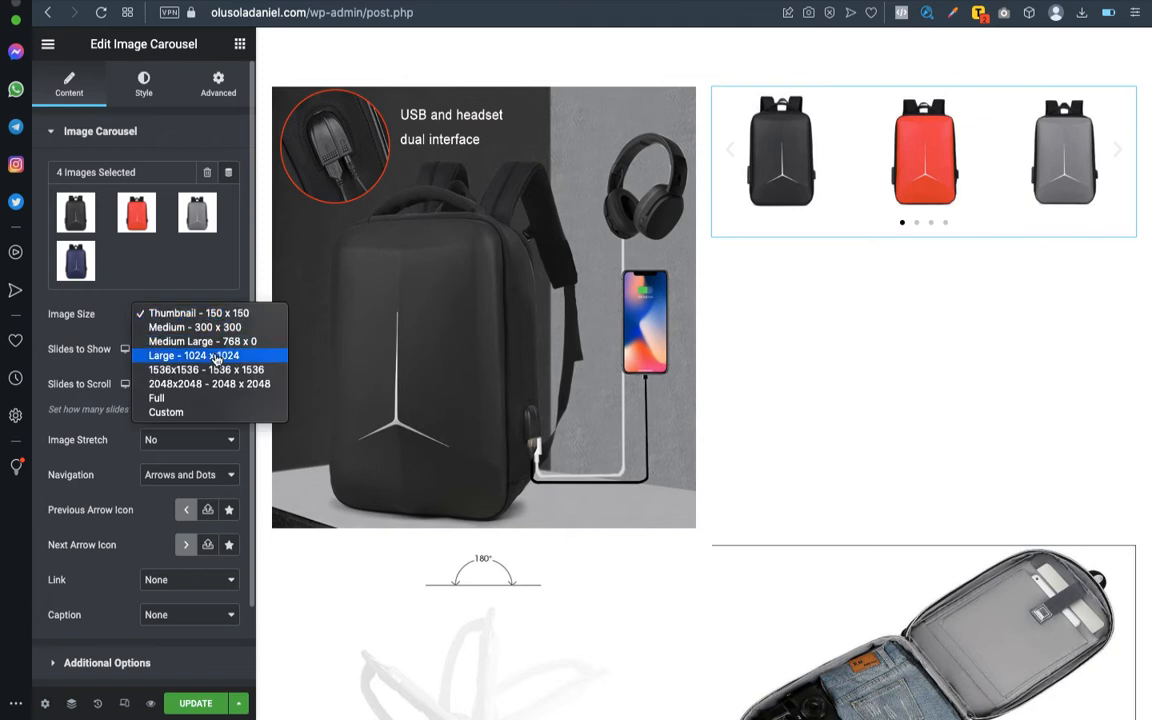
click(216, 357)
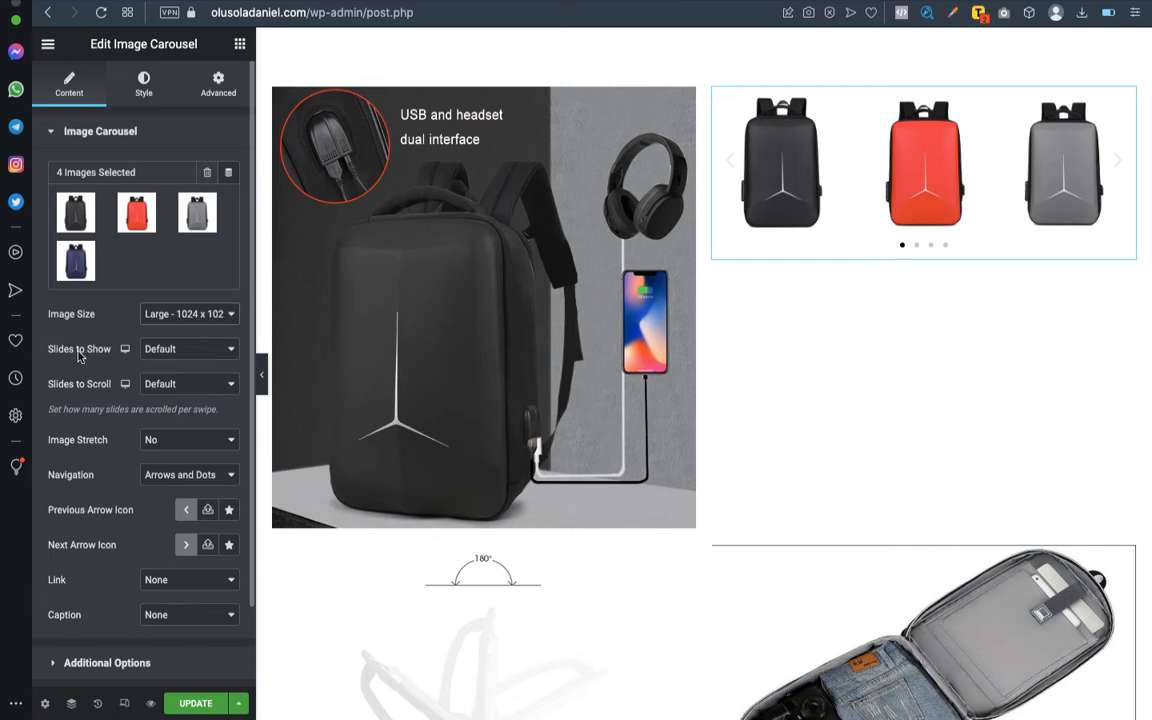
click(181, 358)
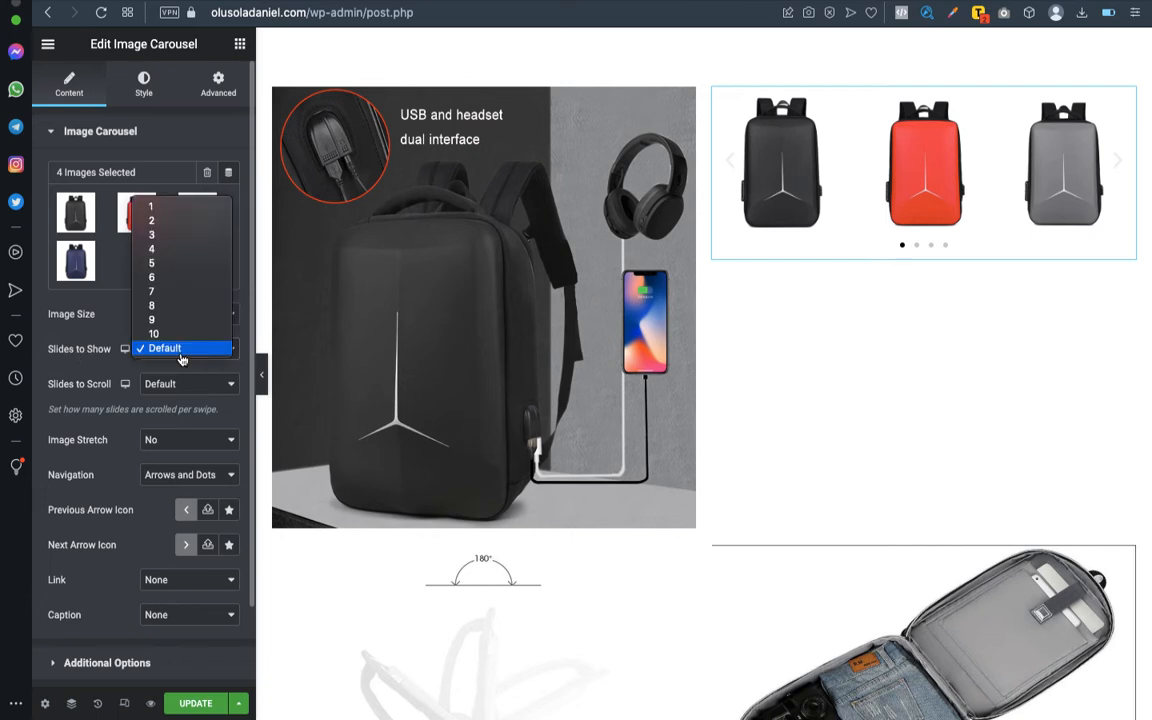
click(186, 213)
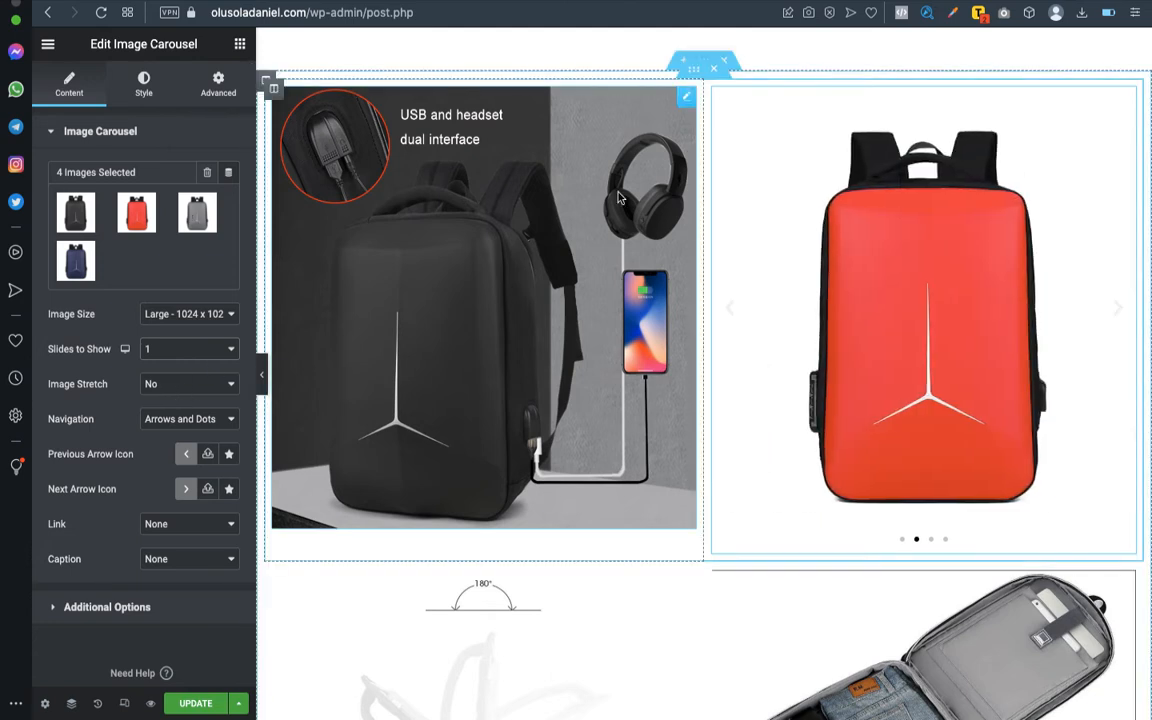
- Set the carousel's autoplay speed to 1000 in its additional options
scroll(808, 441, down, 1)
scroll(808, 441, down, 5)
scroll(805, 440, up, 2)
scroll(805, 440, down, 3)
scroll(815, 88, up, 6)
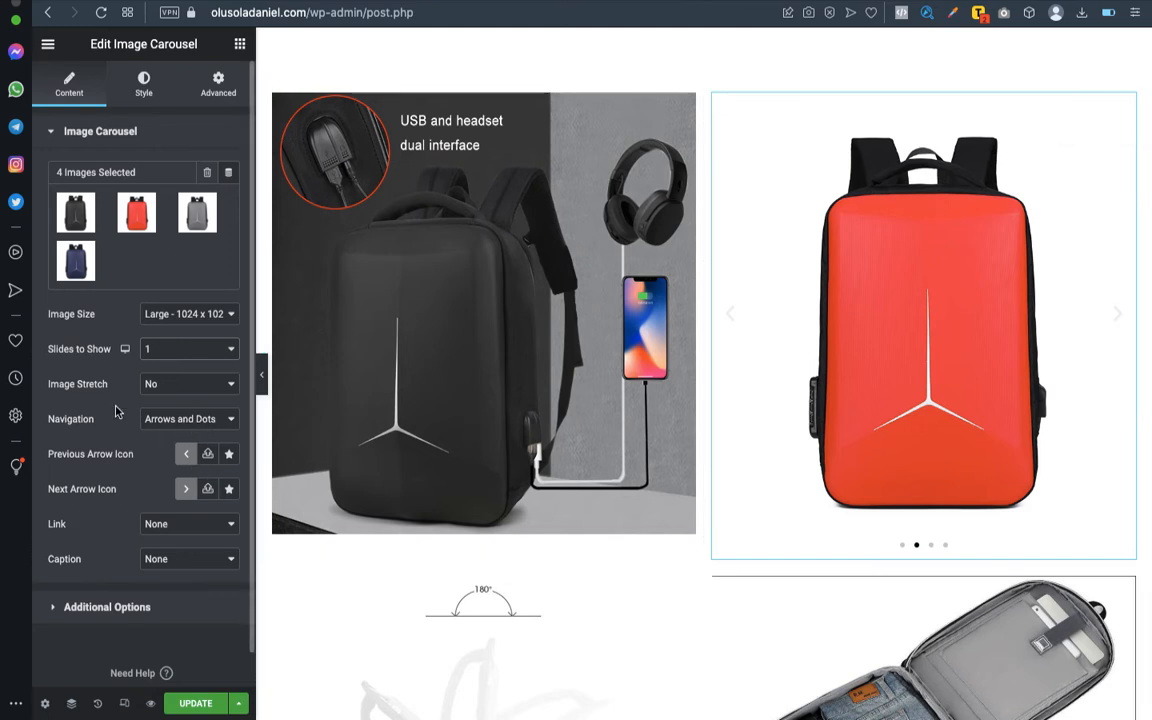
scroll(115, 411, down, 1)
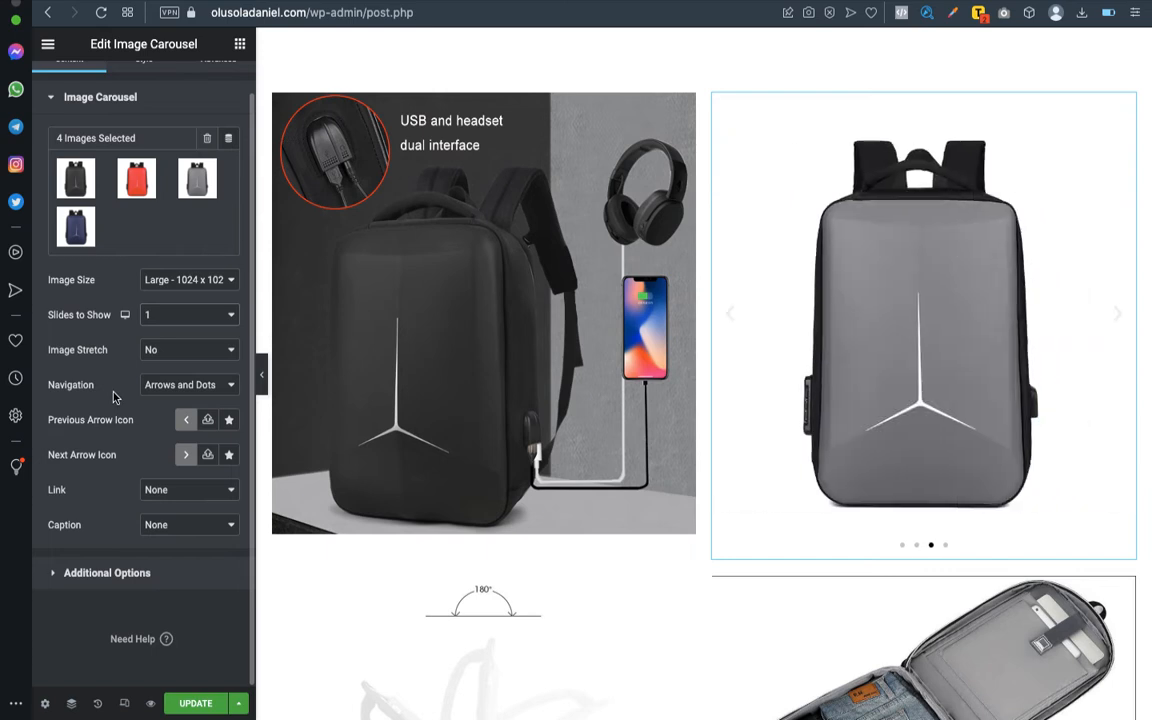
scroll(115, 377, down, 1)
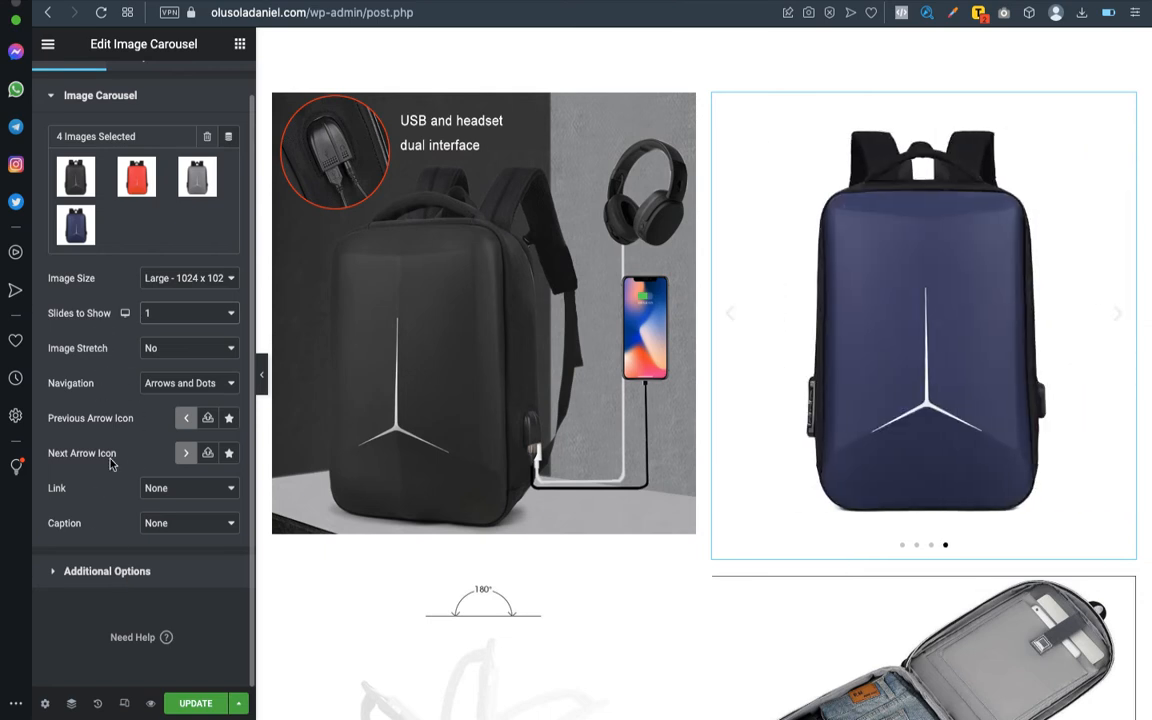
click(116, 573)
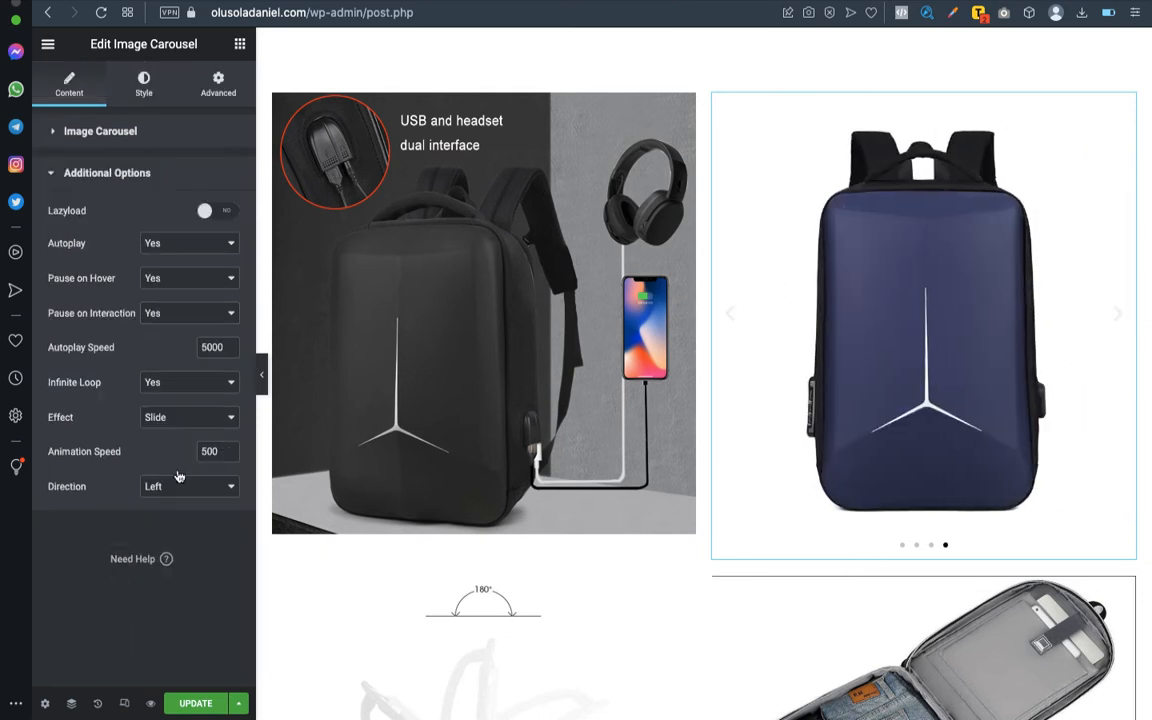
double_click(216, 351)
text(1000)
- Try the Fade effect on the carousel and switch it back to Slide
click(203, 419)
click(199, 431)
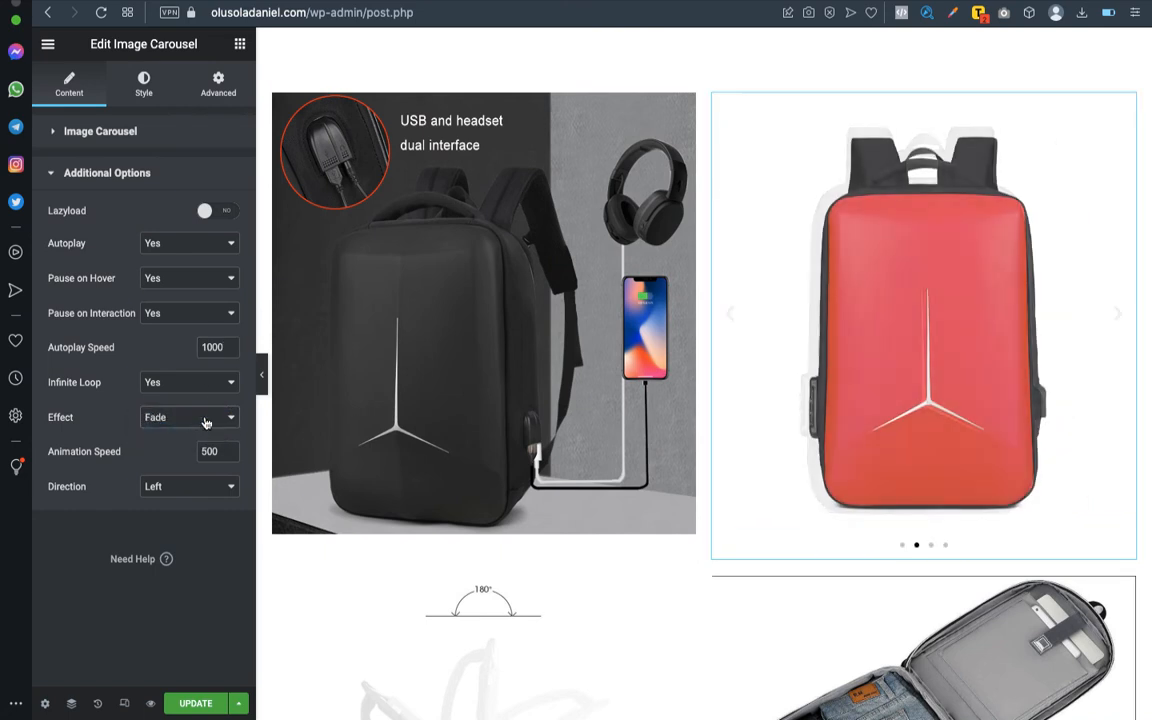
click(204, 419)
click(195, 403)
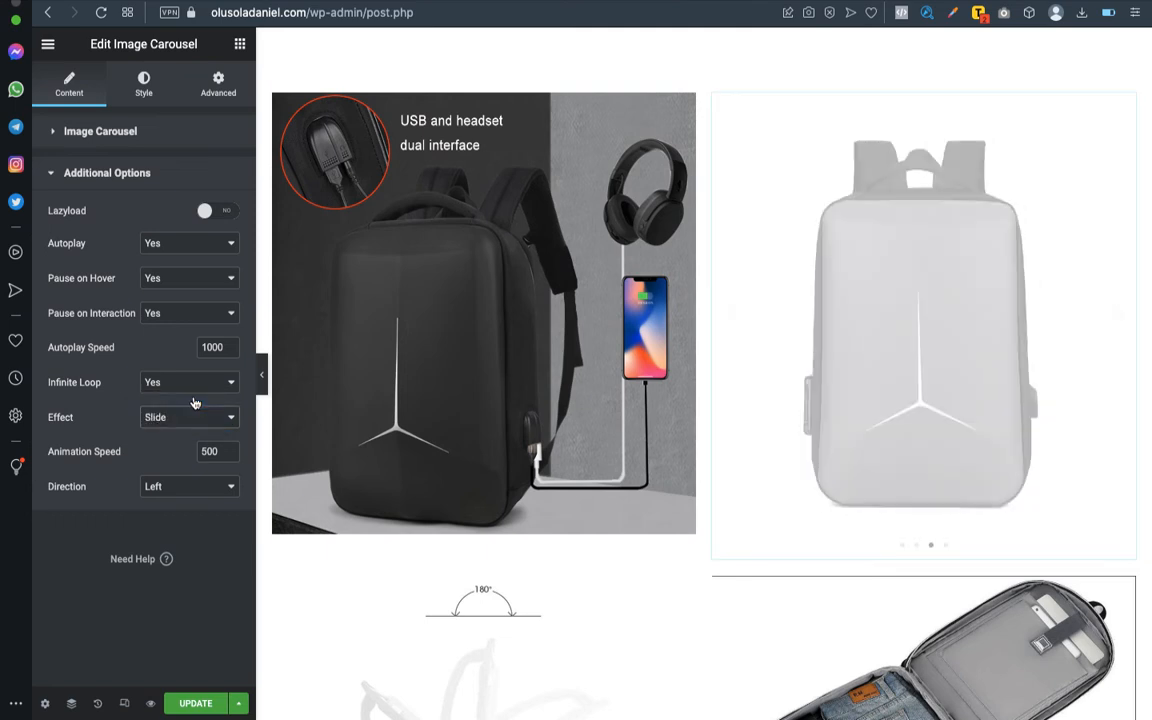
- Set the carousel's animation speed to 1000
double_click(209, 452)
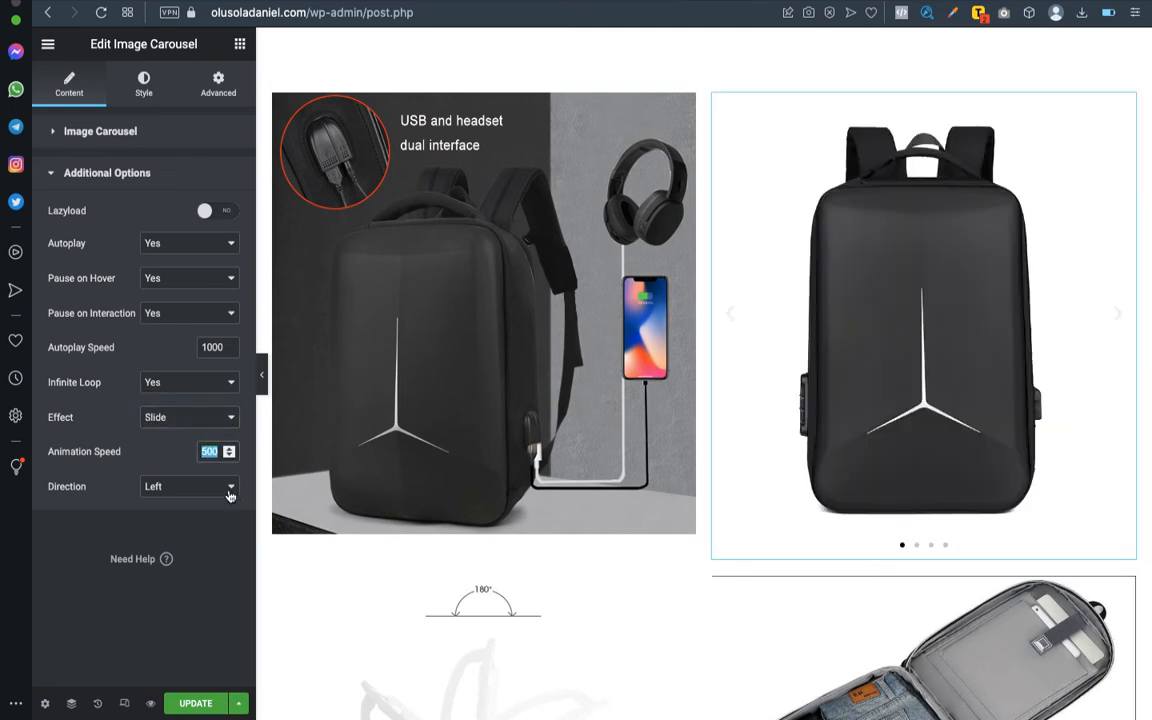
text(1000)
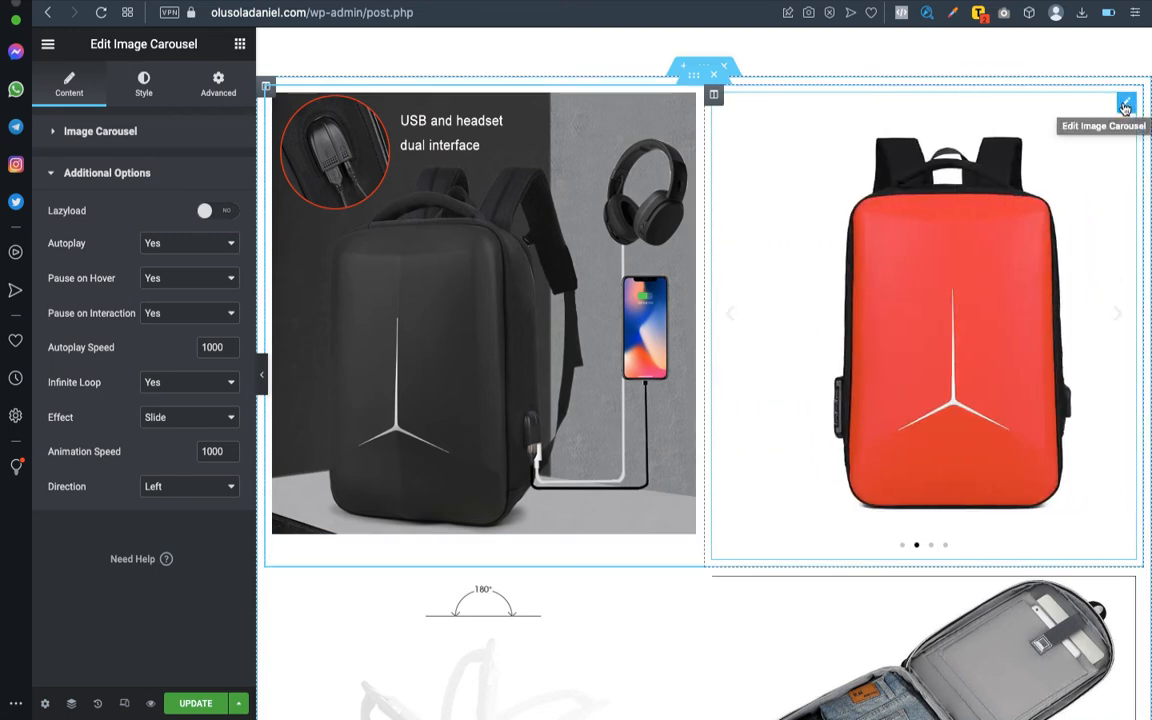
- Turn off both pause on hover and pause on interaction for the image carousel
scroll(784, 485, down, 3)
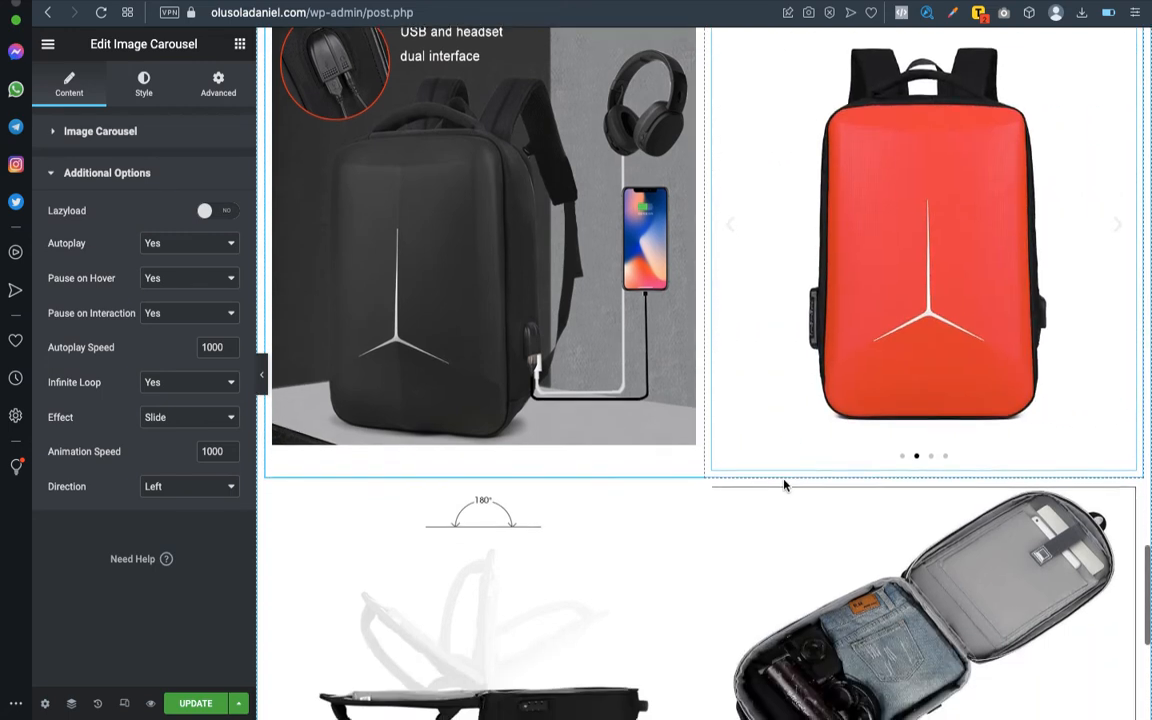
scroll(784, 485, up, 2)
scroll(784, 485, down, 2)
scroll(784, 485, down, 2)
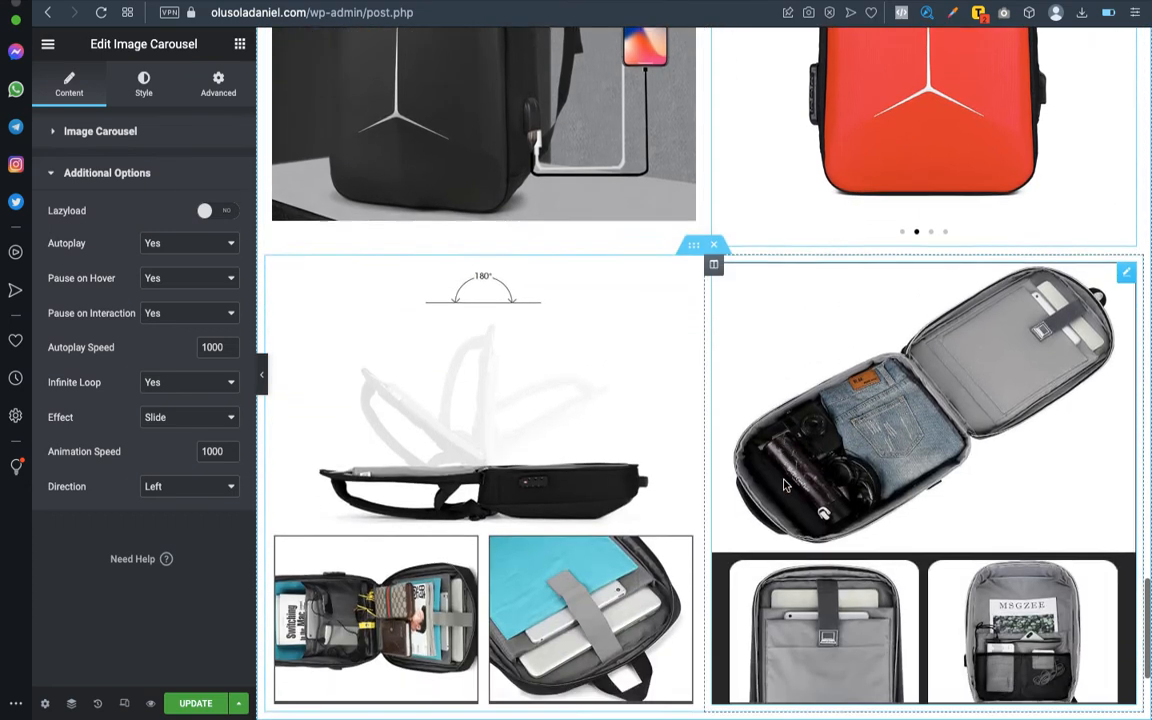
scroll(784, 485, up, 3)
scroll(784, 485, down, 2)
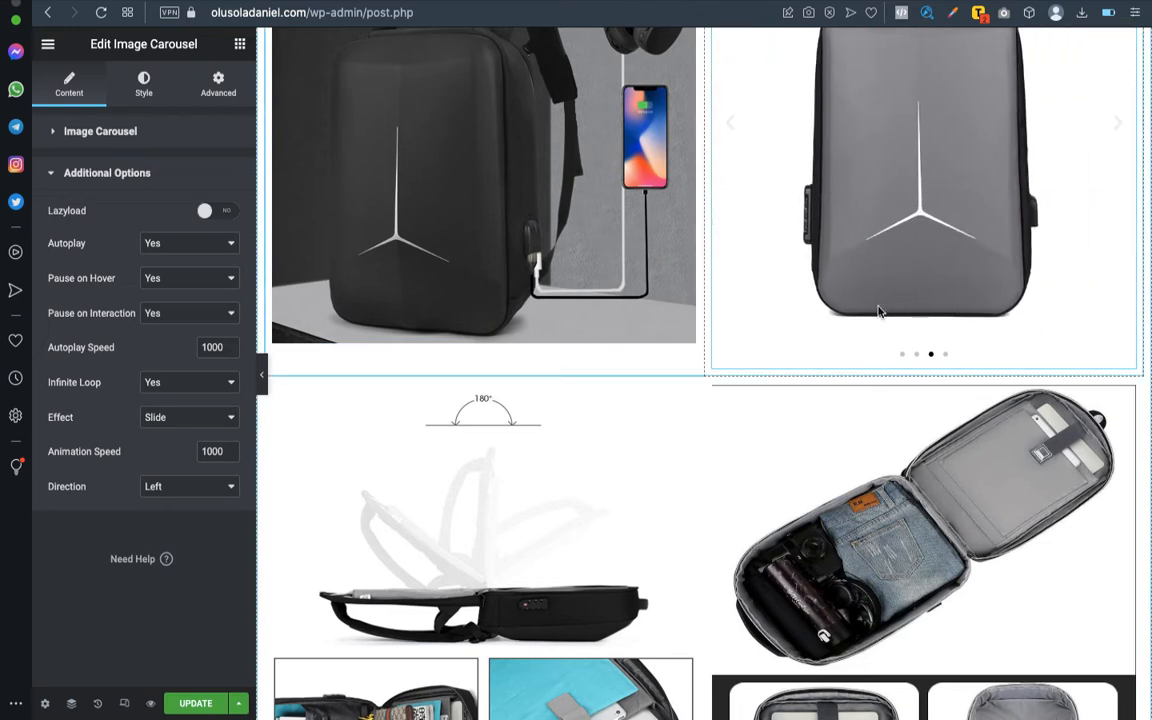
scroll(878, 312, up, 2)
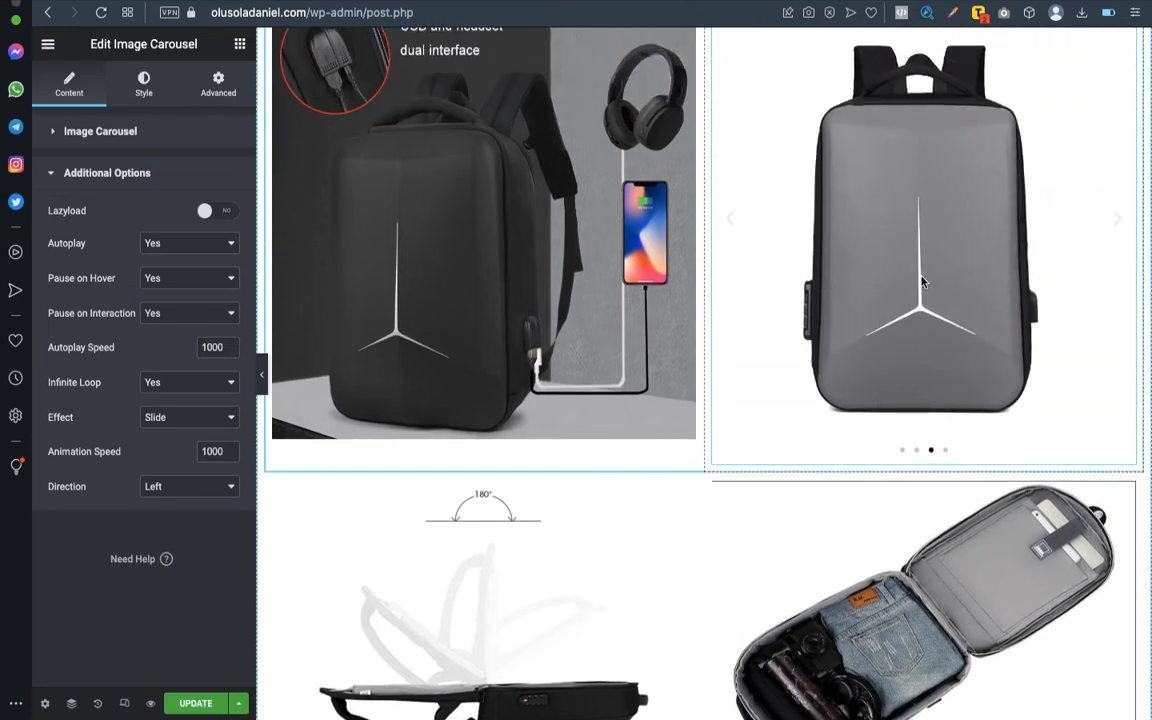
click(178, 285)
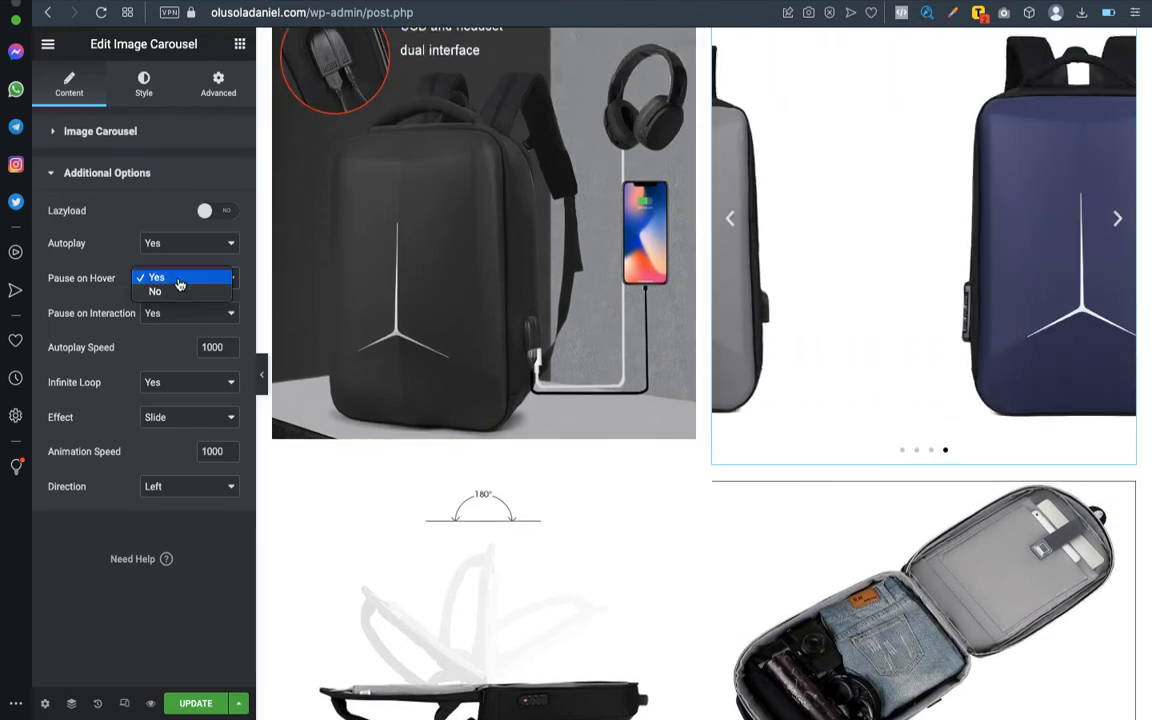
click(177, 292)
click(163, 312)
click(169, 328)
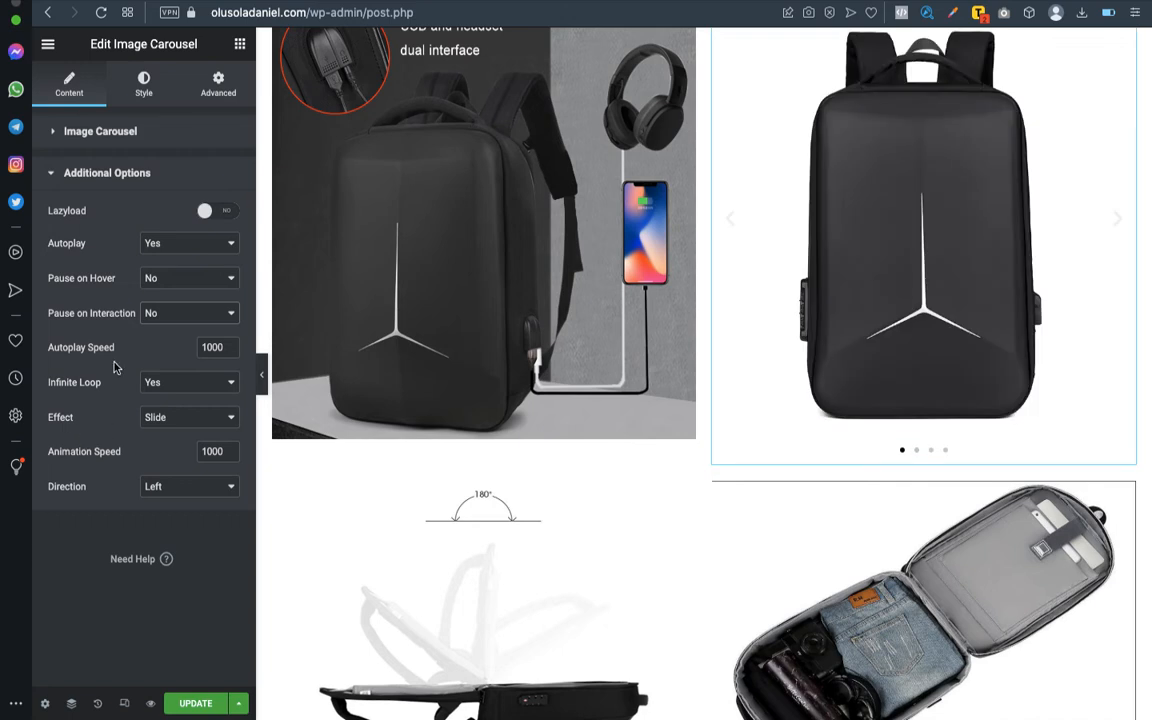
- Set the image carousel's navigation to Arrows only
click(107, 176)
click(118, 131)
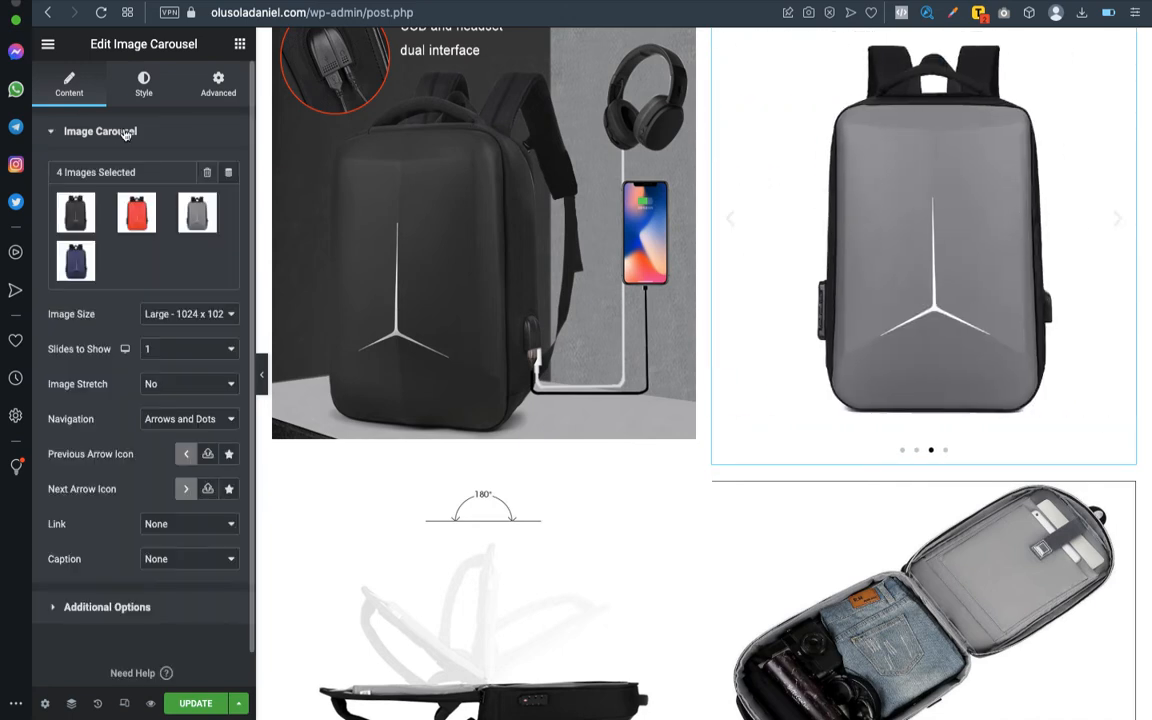
click(192, 419)
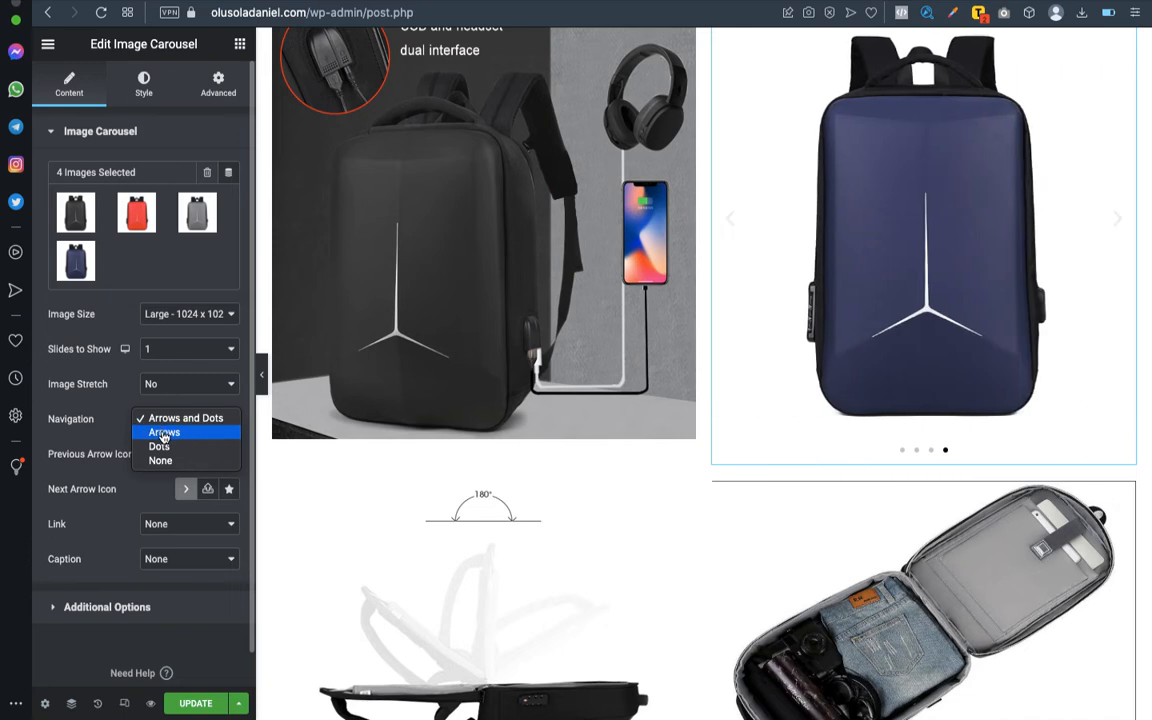
click(163, 433)
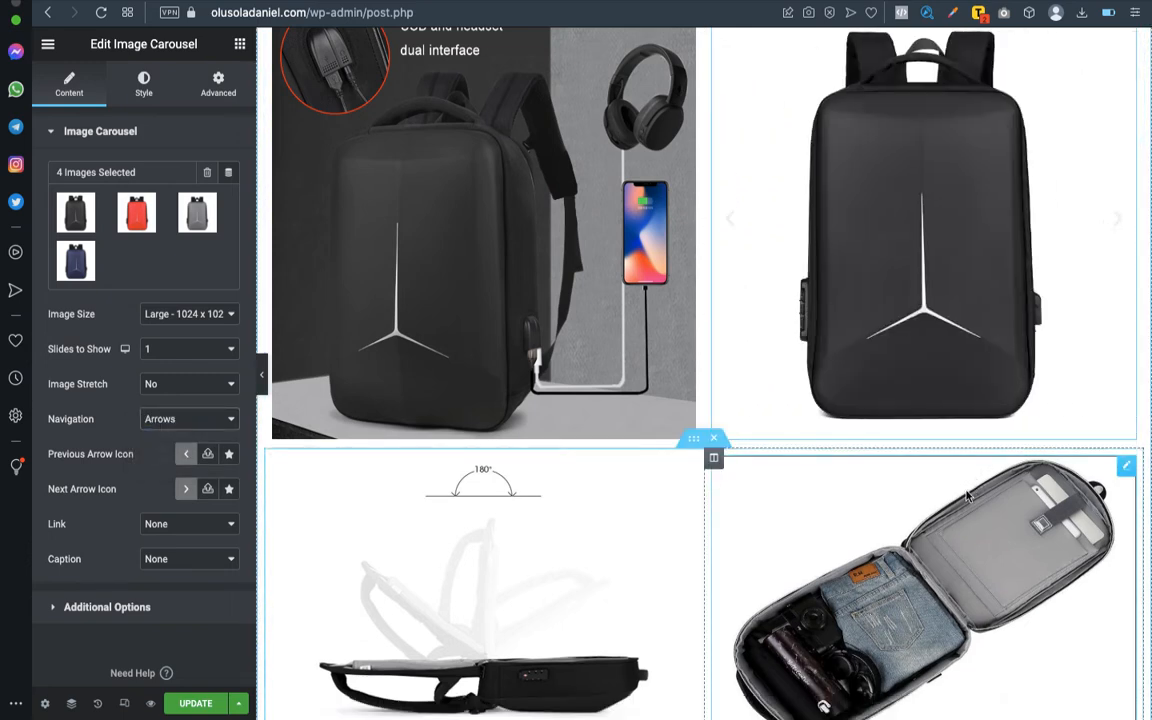
- Check the lower row of product pictures and update the page to save the changes
scroll(598, 507, down, 5)
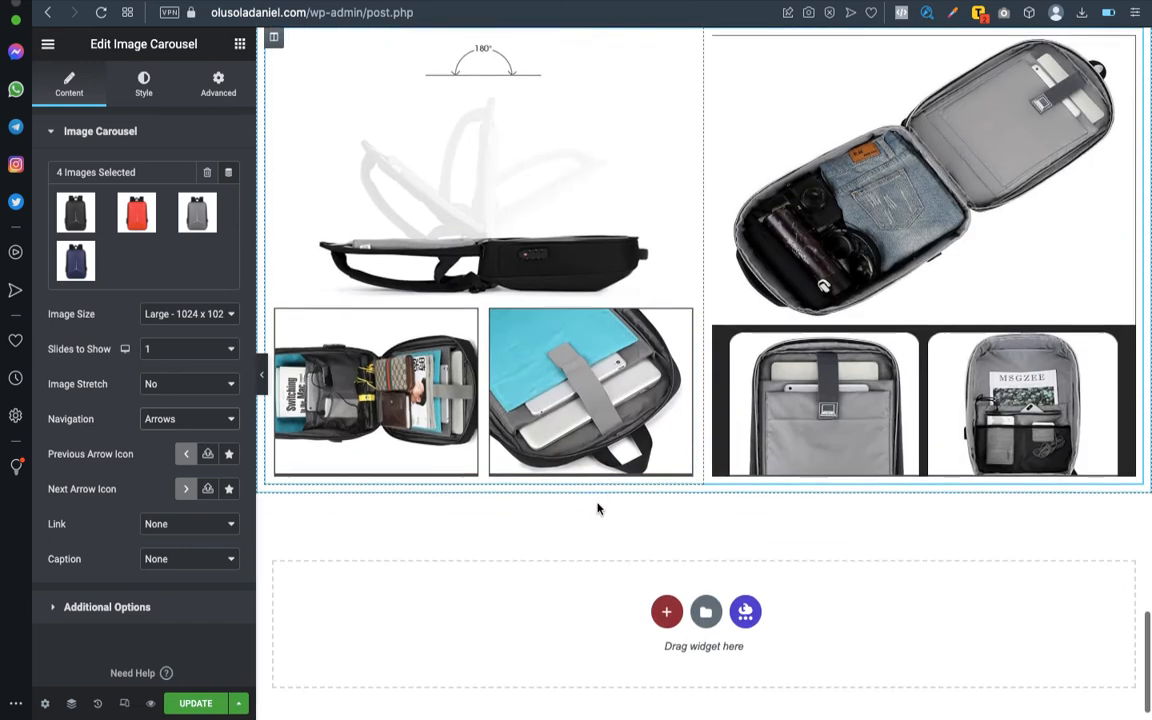
scroll(597, 506, up, 5)
scroll(729, 381, down, 4)
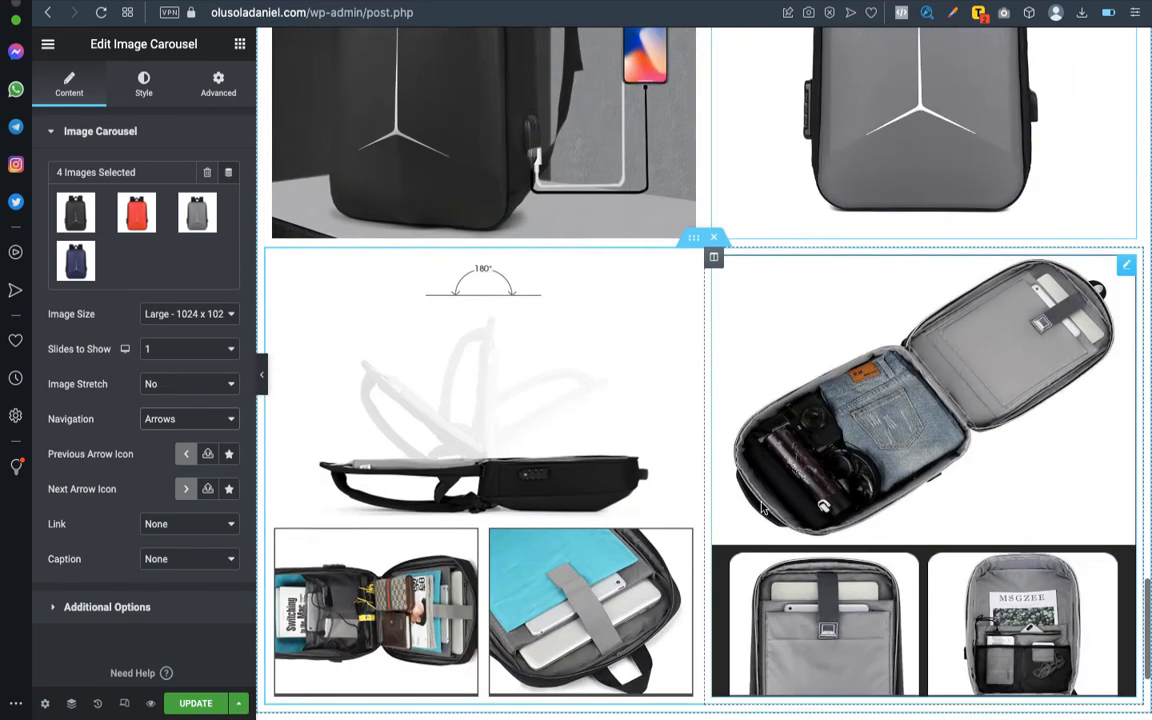
click(197, 705)
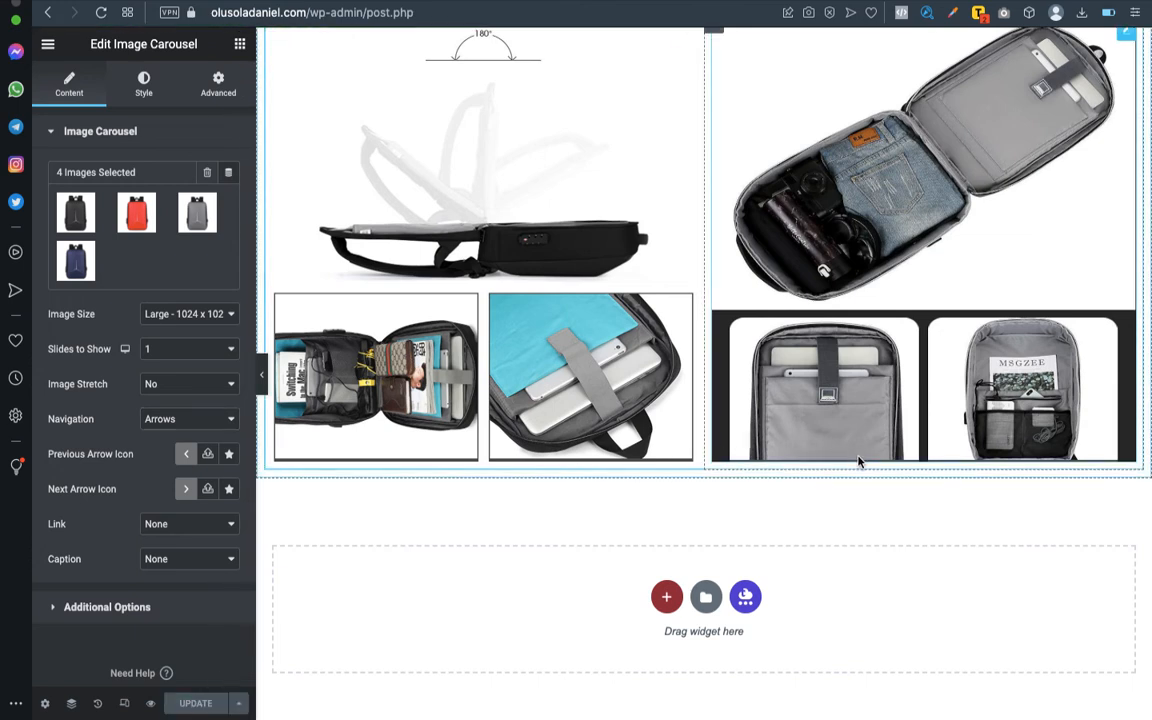
- Preview the product picture grid and running carousel with the editing panel hidden, and bring the panel back
scroll(812, 430, up, 1)
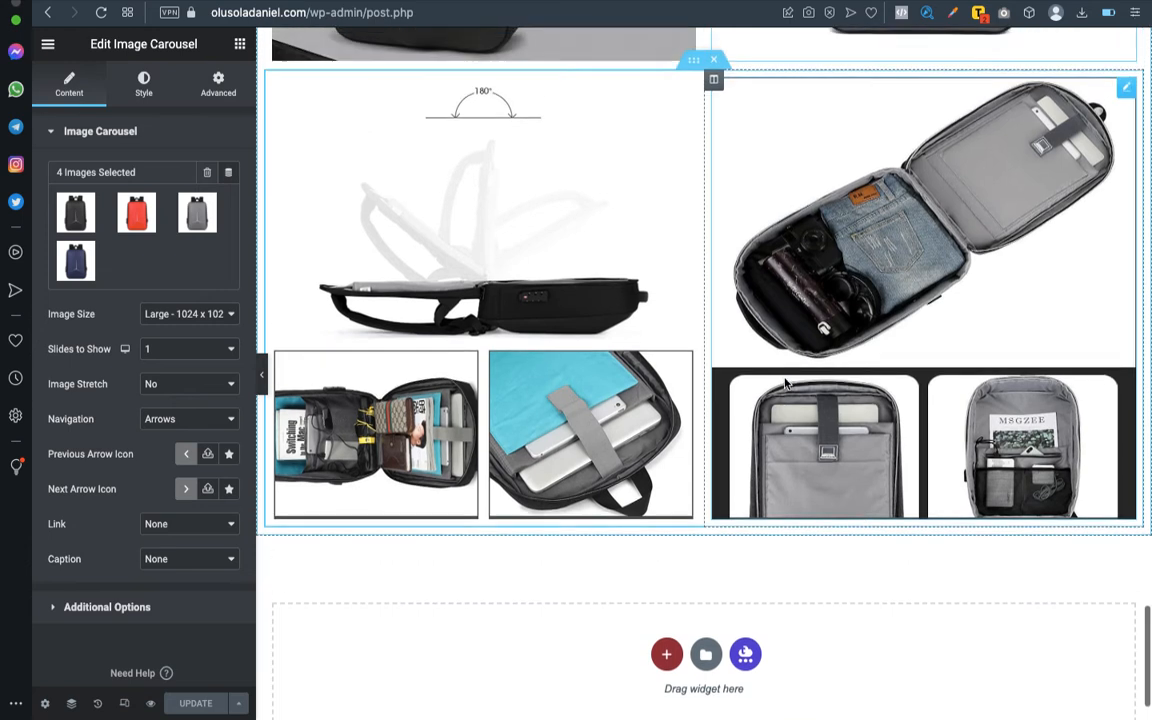
click(264, 379)
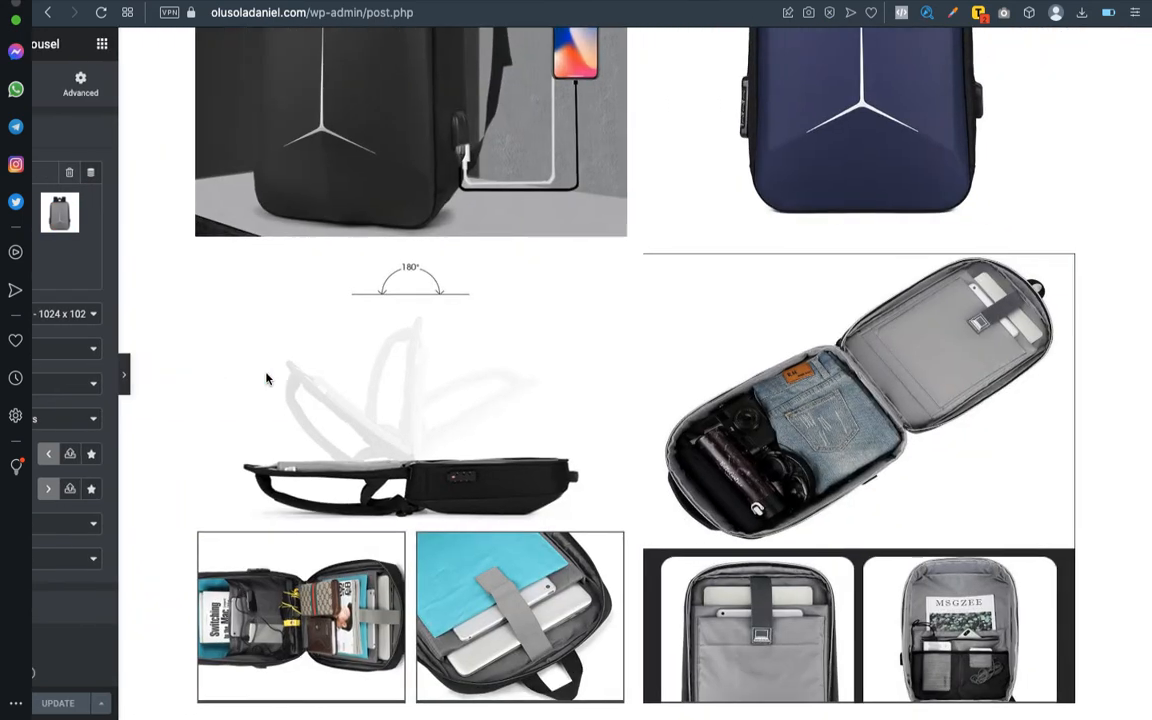
scroll(784, 275, up, 10)
scroll(784, 275, down, 15)
scroll(784, 275, down, 3)
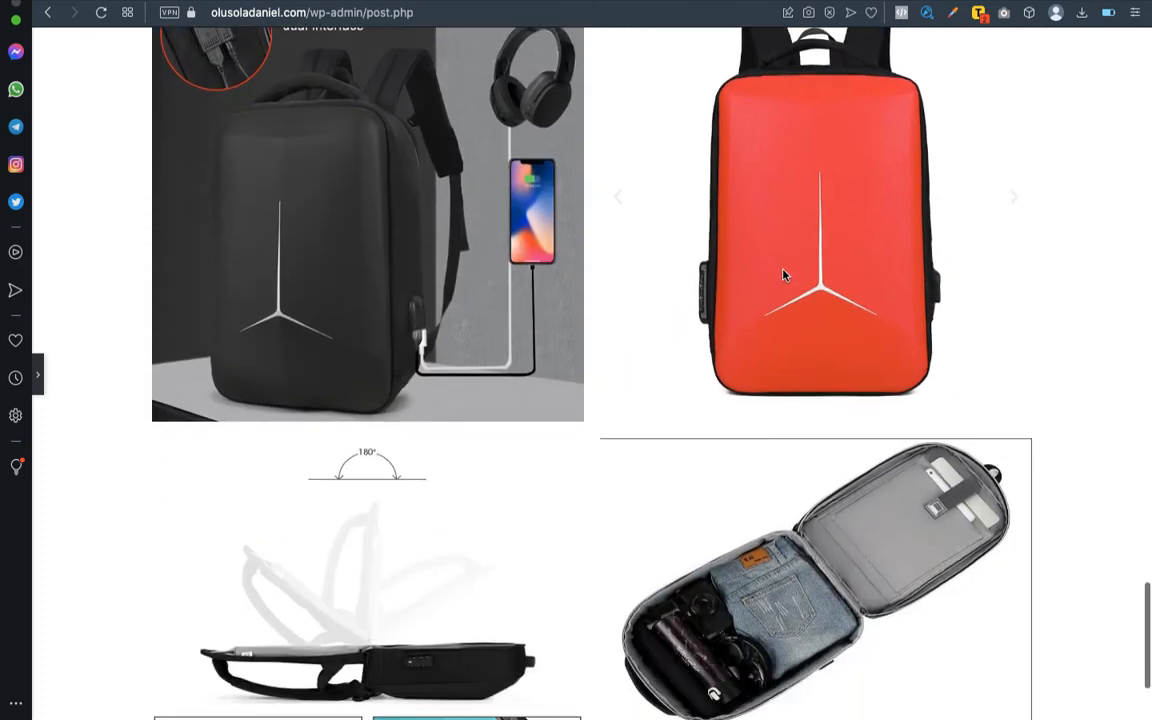
scroll(784, 275, down, 3)
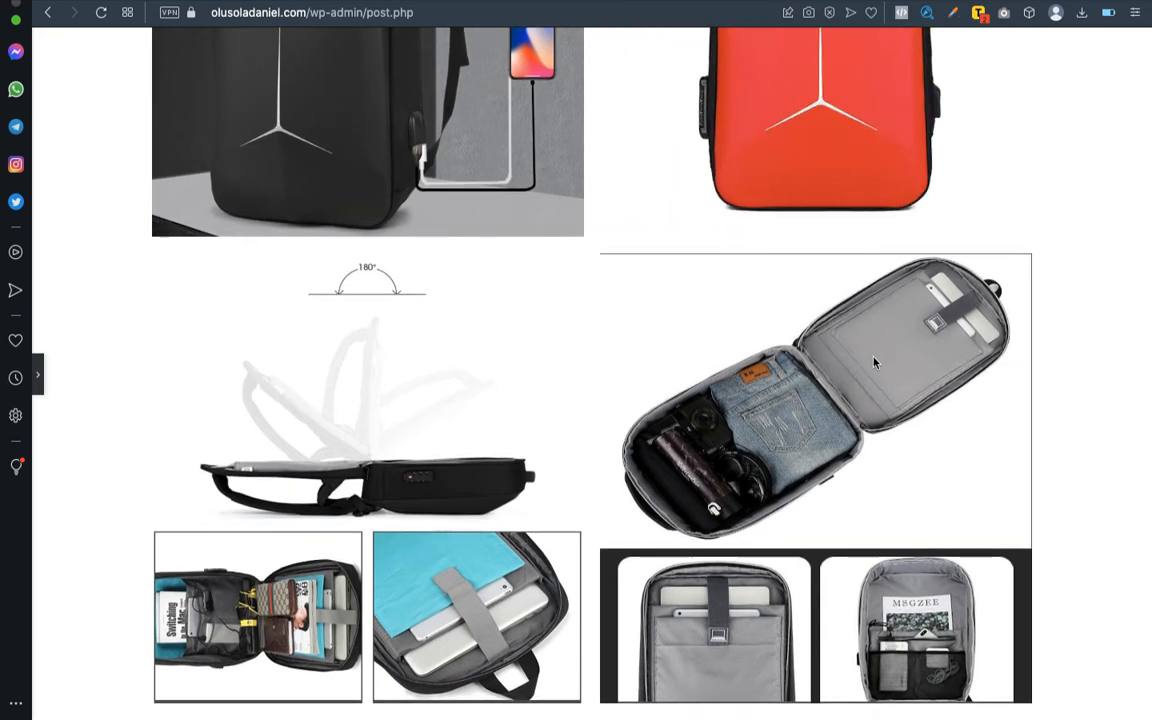
scroll(873, 363, up, 5)
scroll(873, 363, up, 3)
scroll(873, 363, down, 8)
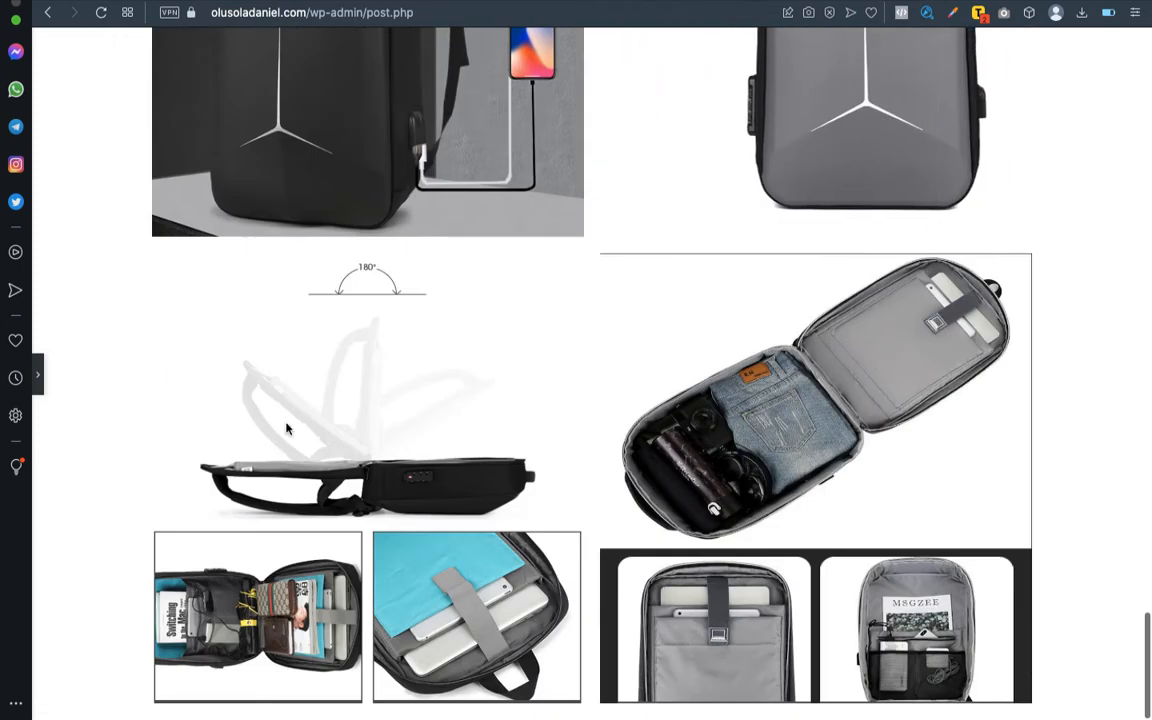
click(39, 377)
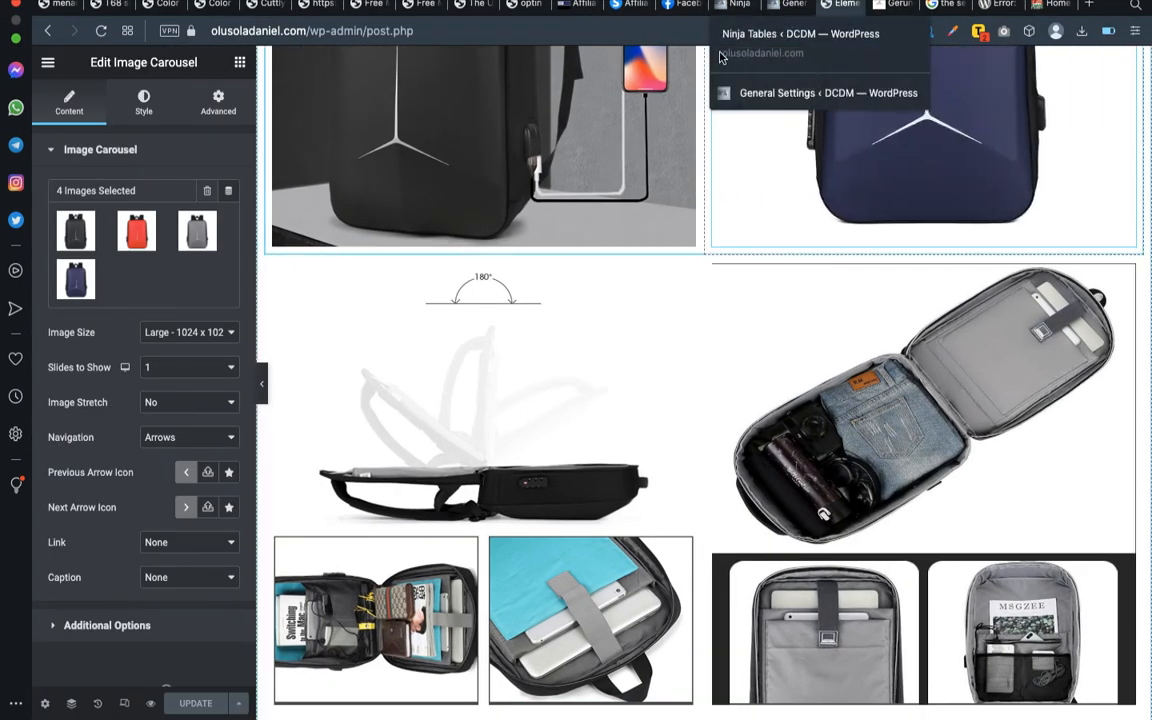
- Check the end of the page and switch to the Word outline to read the section following "Products picture"
scroll(676, 443, down, 3)
scroll(676, 443, down, 2)
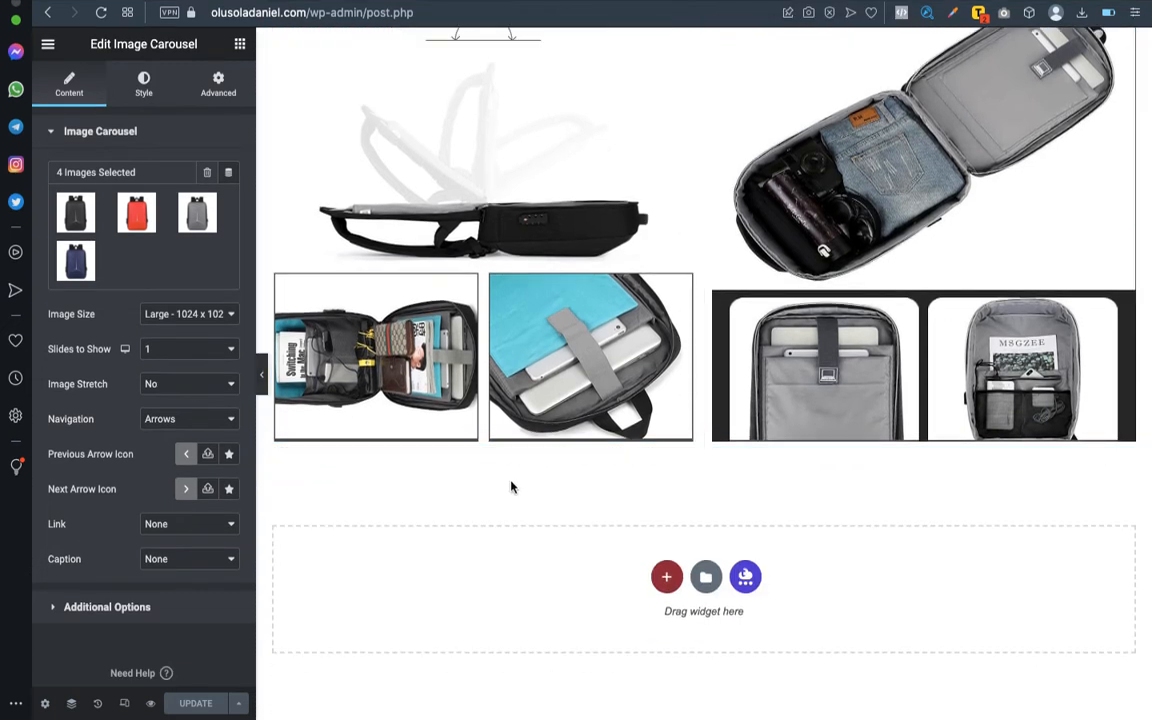
key(ctrl+Left)
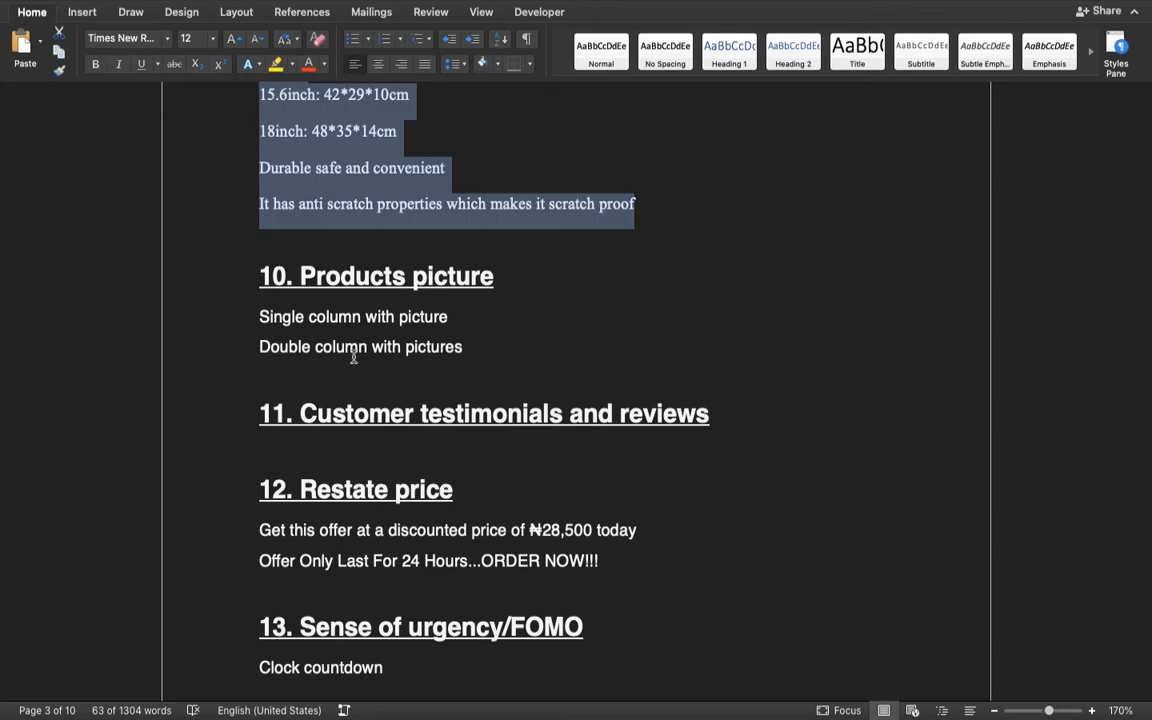
- Check the outline sections around "Customer testimonials and reviews" and add a two-column section below the product pictures in the Elementor page
scroll(383, 308, up, 2)
scroll(385, 306, down, 4)
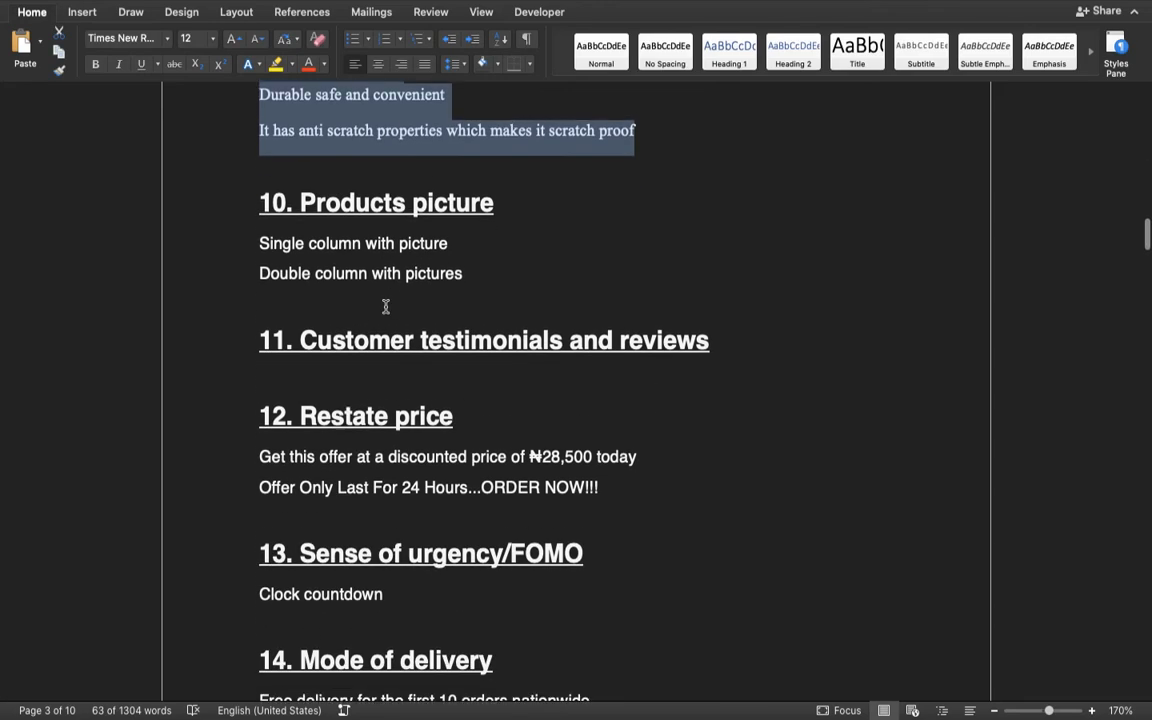
scroll(395, 340, down, 2)
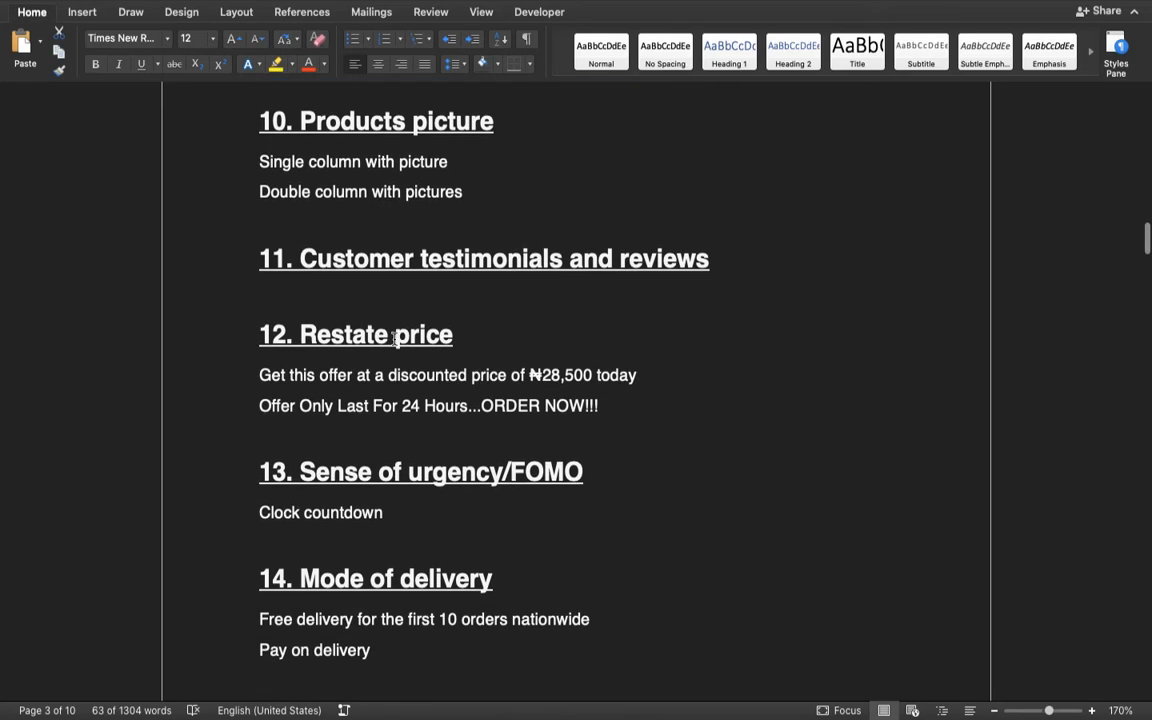
scroll(395, 339, up, 2)
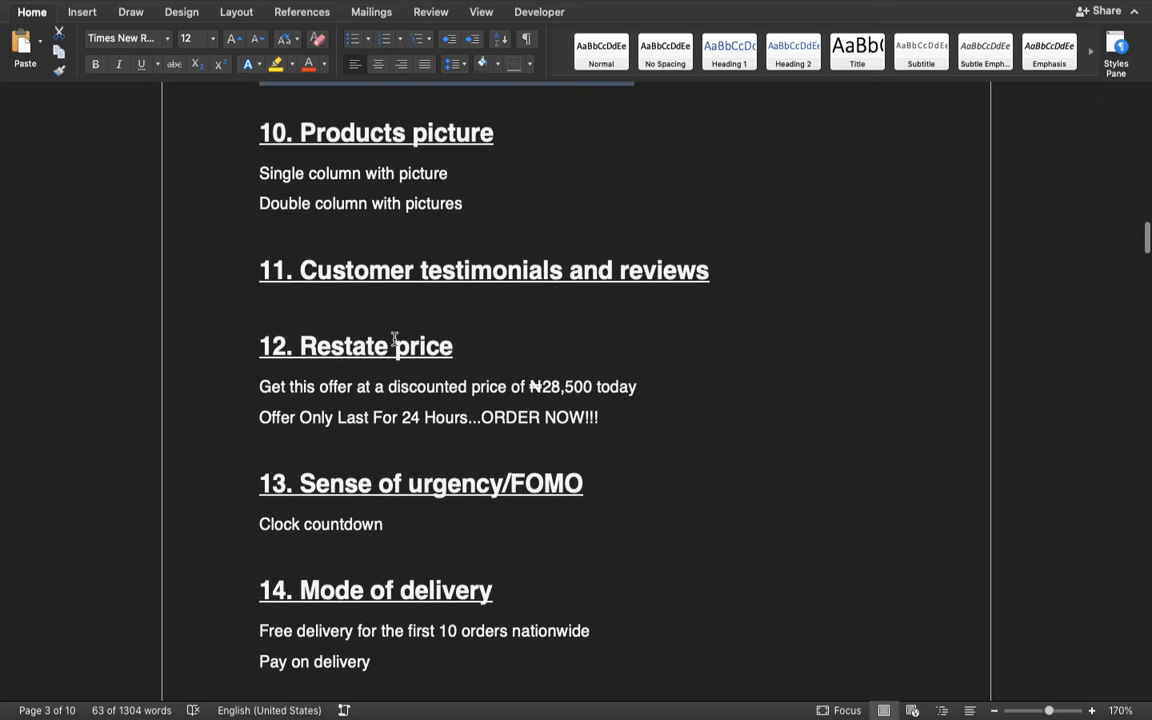
click(348, 305)
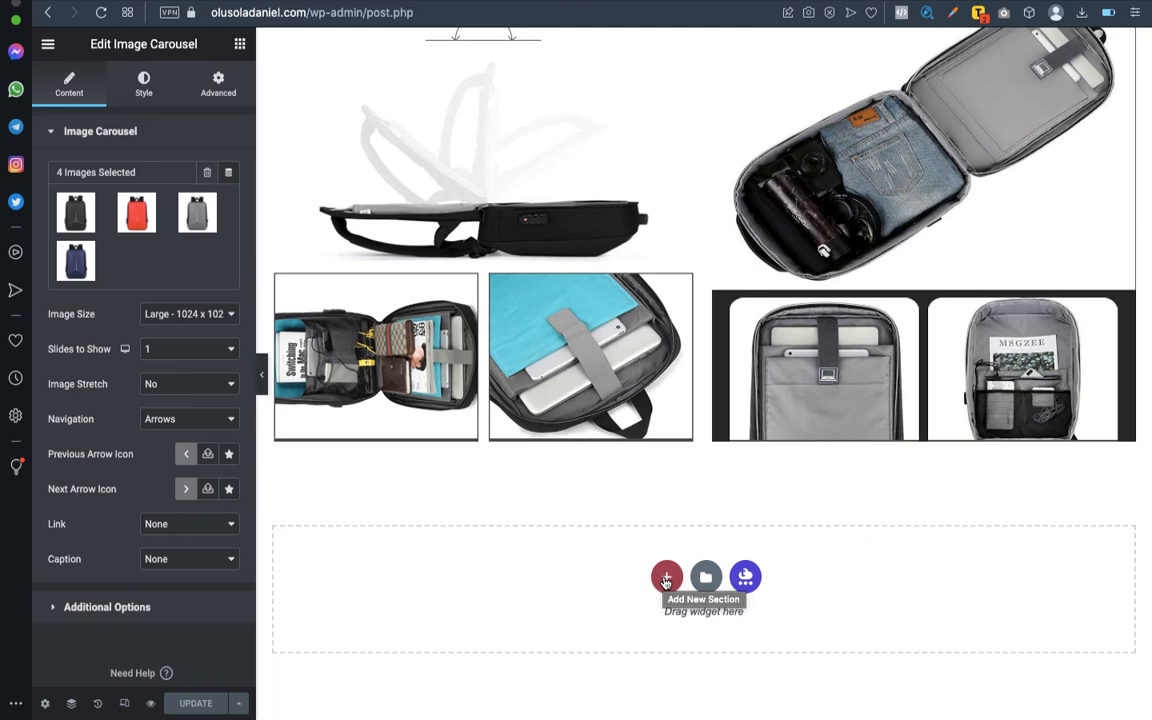
click(664, 578)
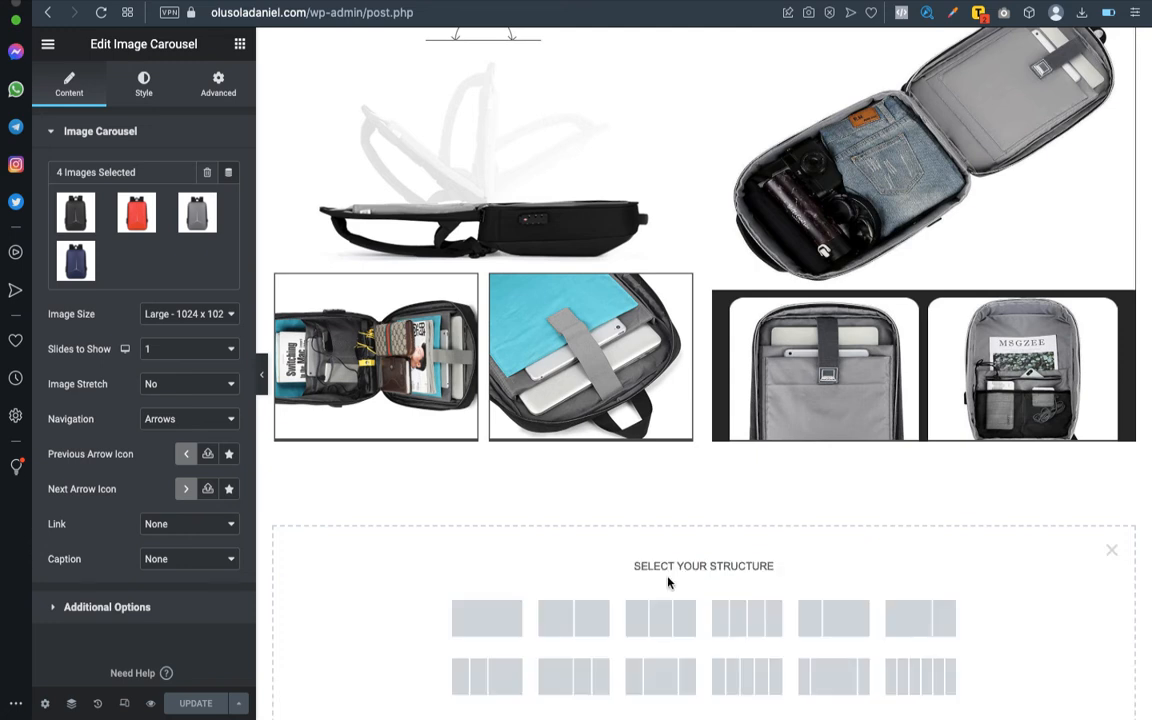
click(576, 621)
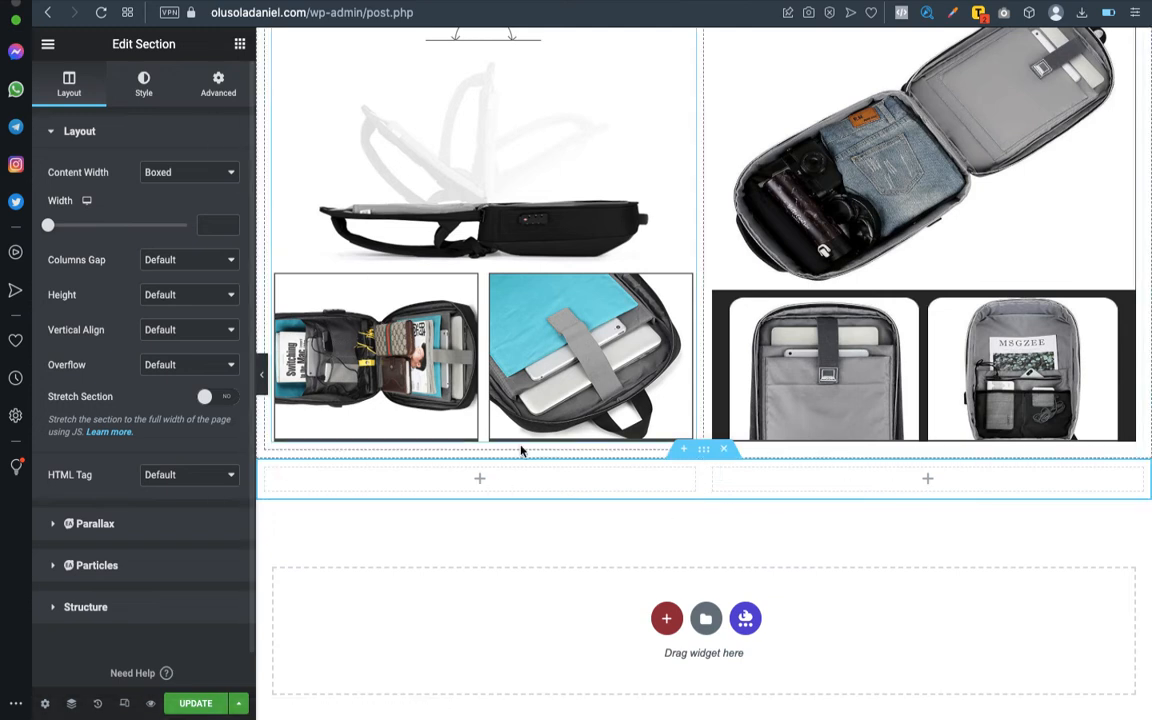
- Search the widgets for a review element, place a Star Rating in the new section's first column and centre it
click(480, 482)
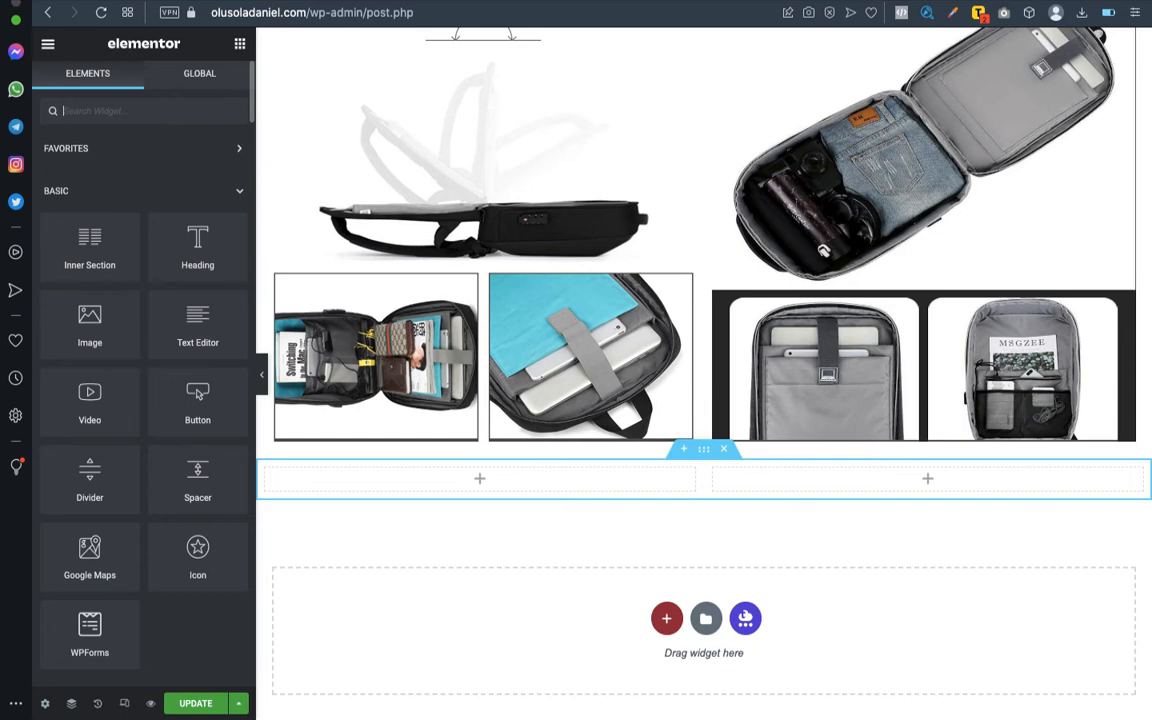
text(review)
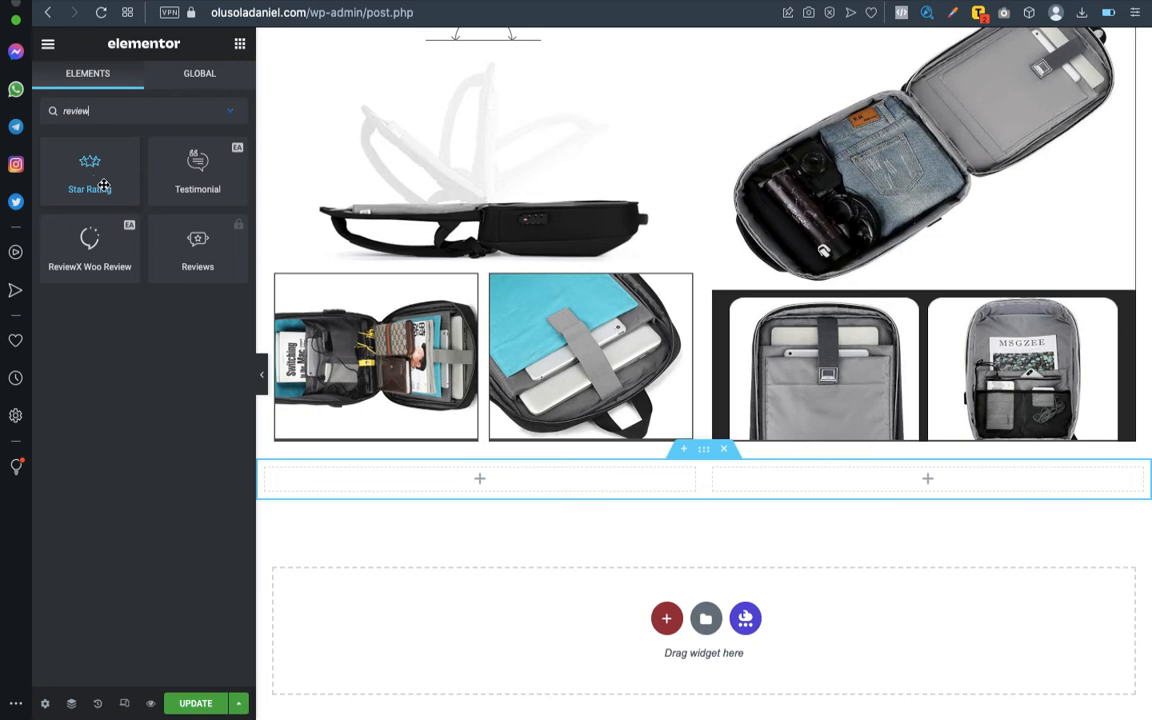
drag(89, 176, 493, 477)
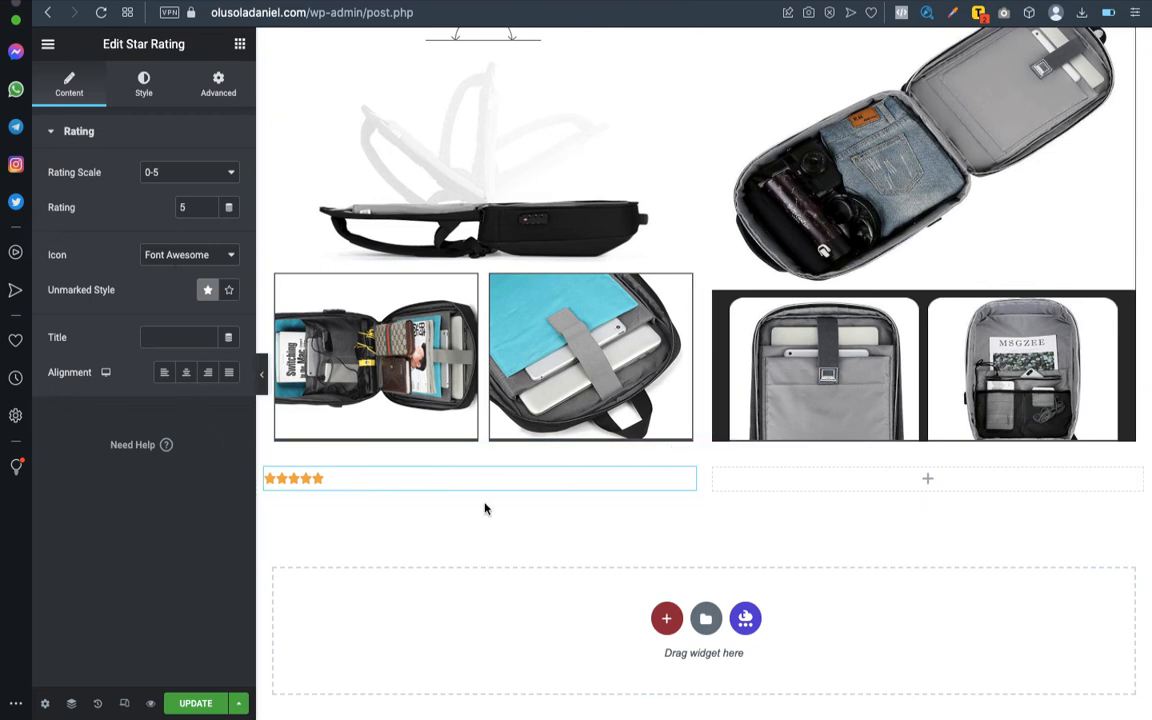
click(186, 375)
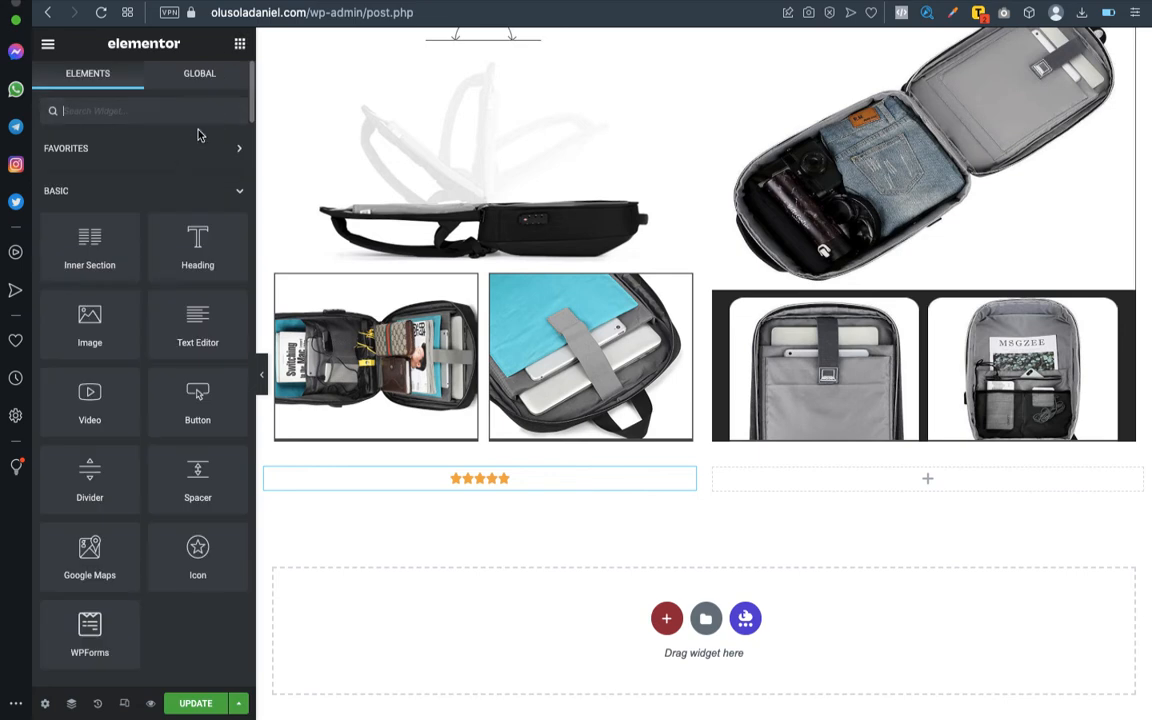
- Add a centred heading reading "Customers review" above the star rating
drag(195, 245, 503, 477)
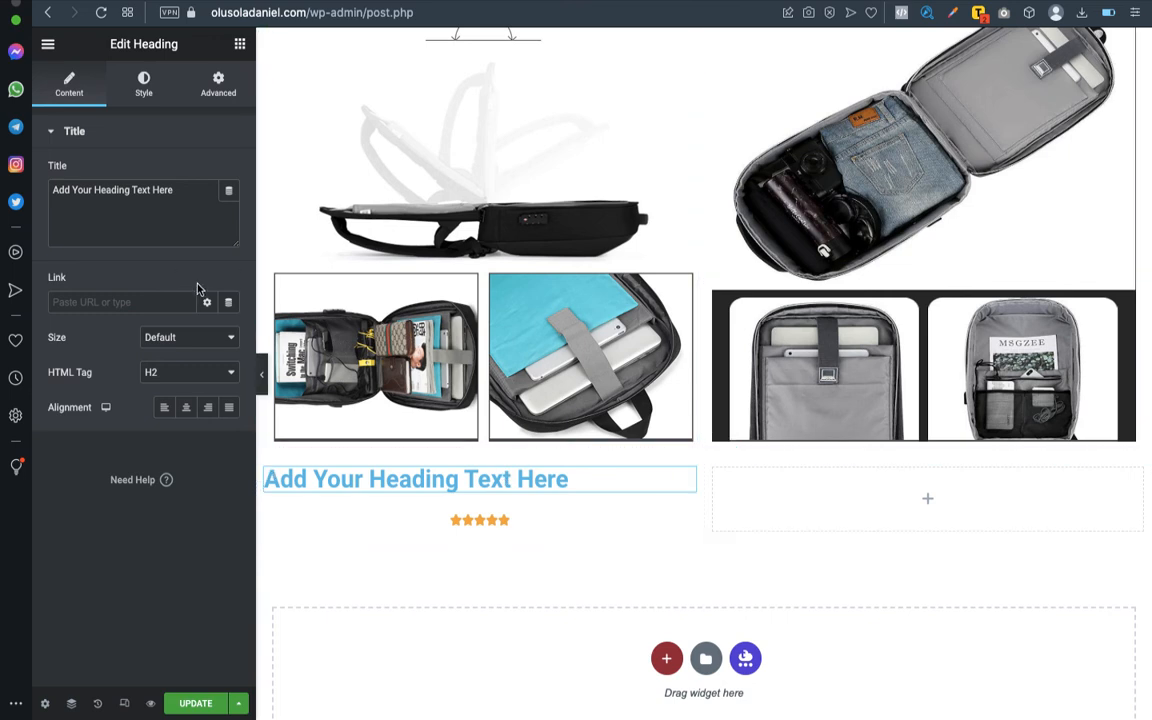
triple_click(120, 192)
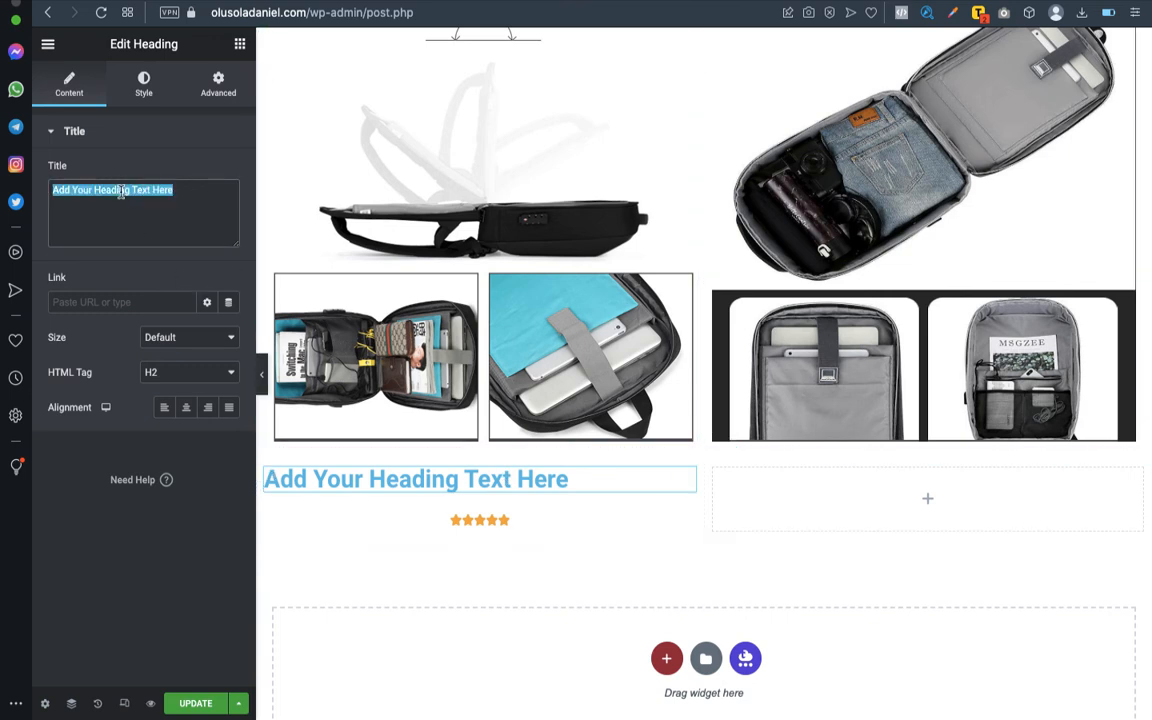
text(Customers r)
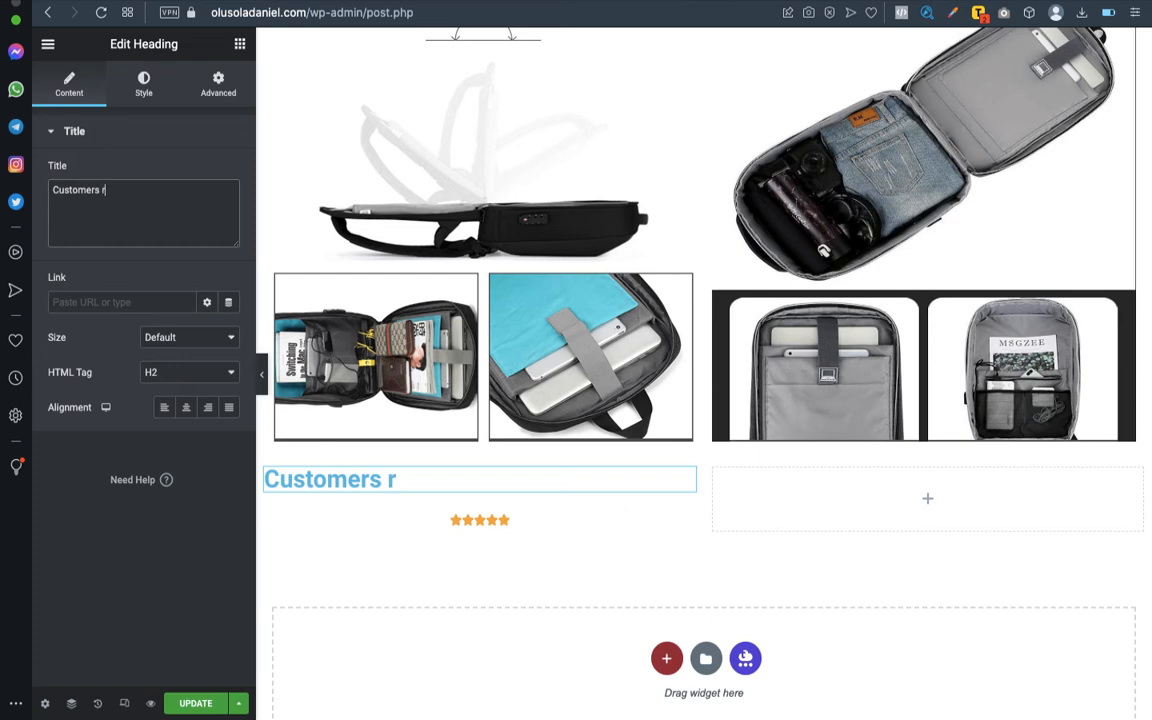
text(eview)
click(186, 407)
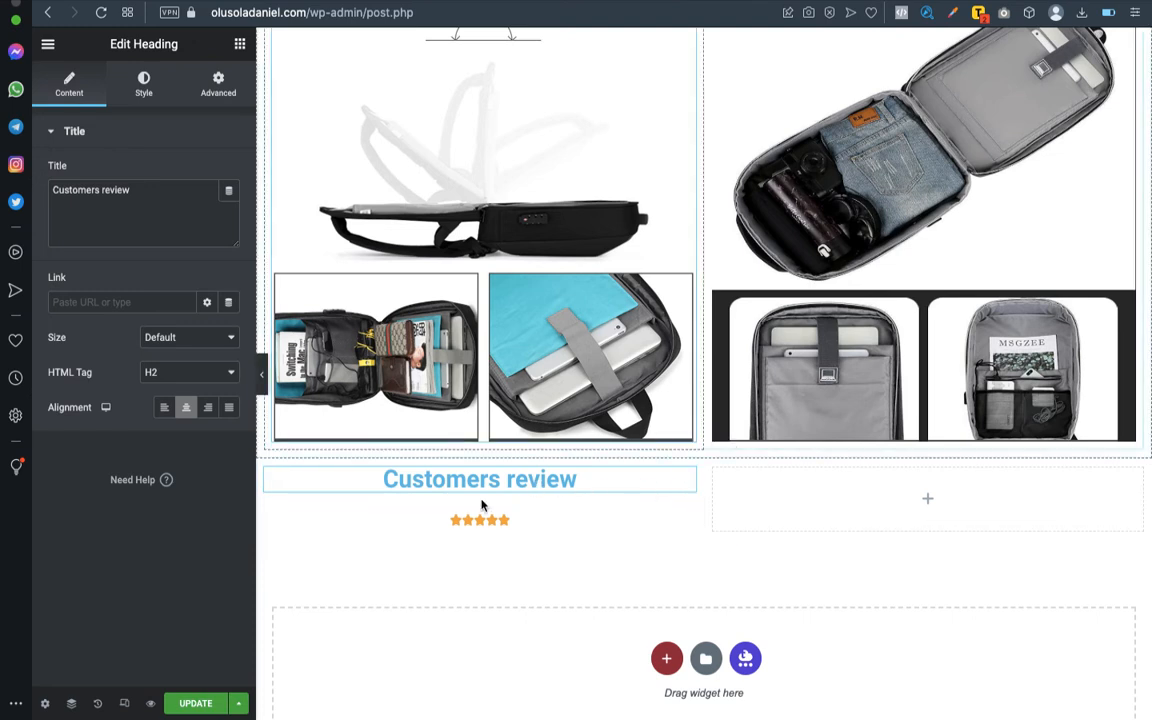
- Set the "Customers review" heading's text colour to #414141, matching the product features text
click(143, 85)
click(229, 174)
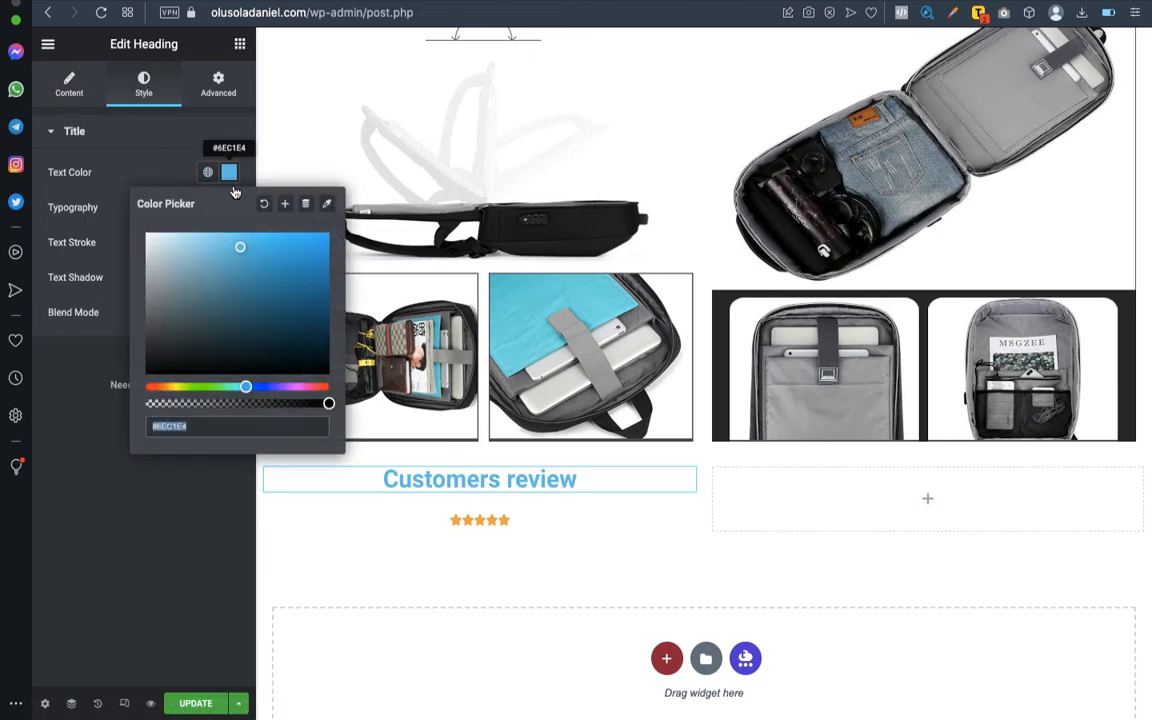
scroll(560, 283, up, 15)
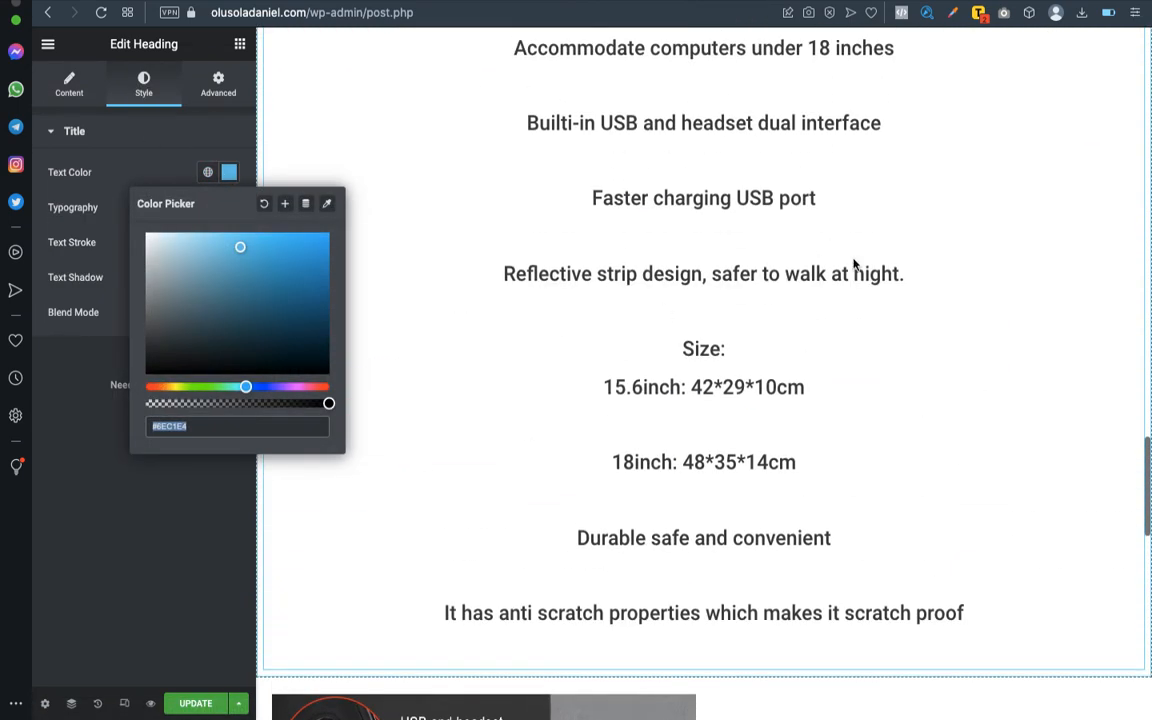
scroll(840, 253, up, 5)
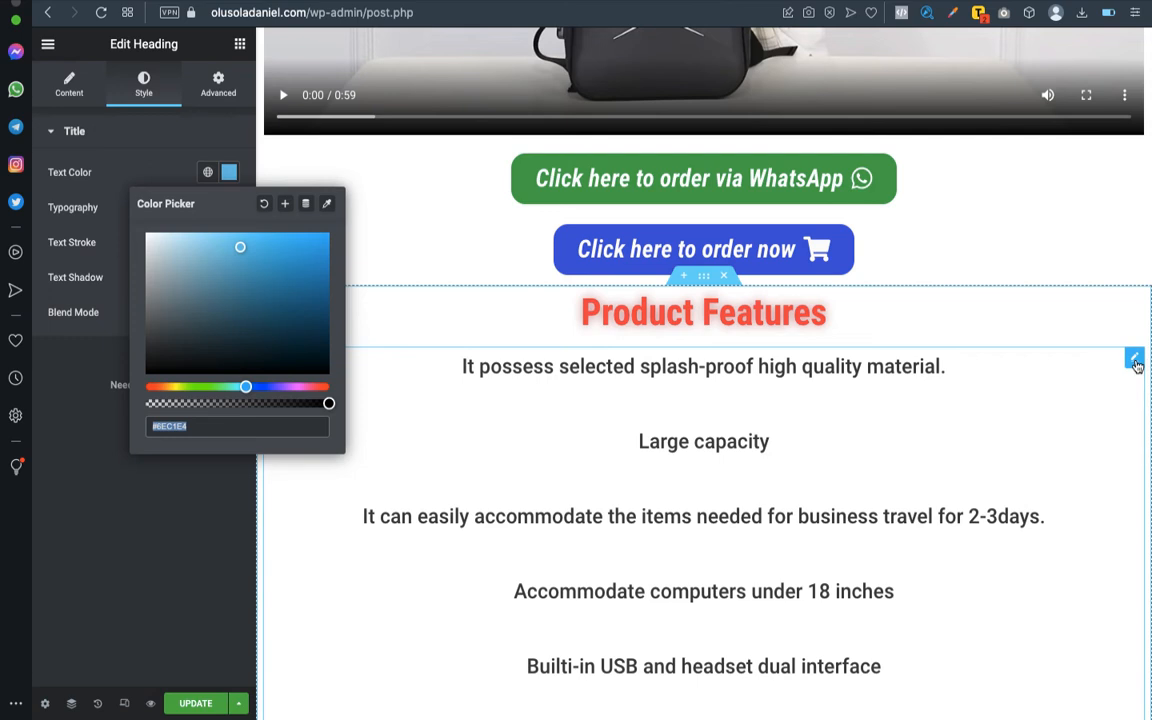
click(1134, 360)
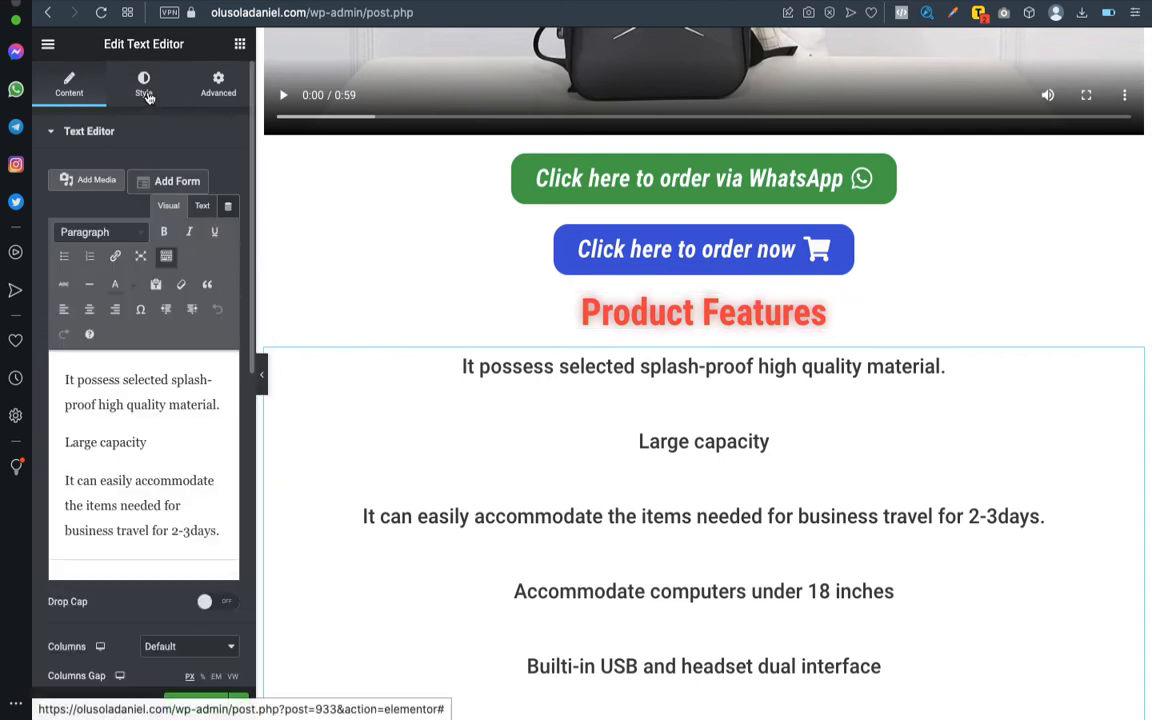
click(146, 92)
click(229, 207)
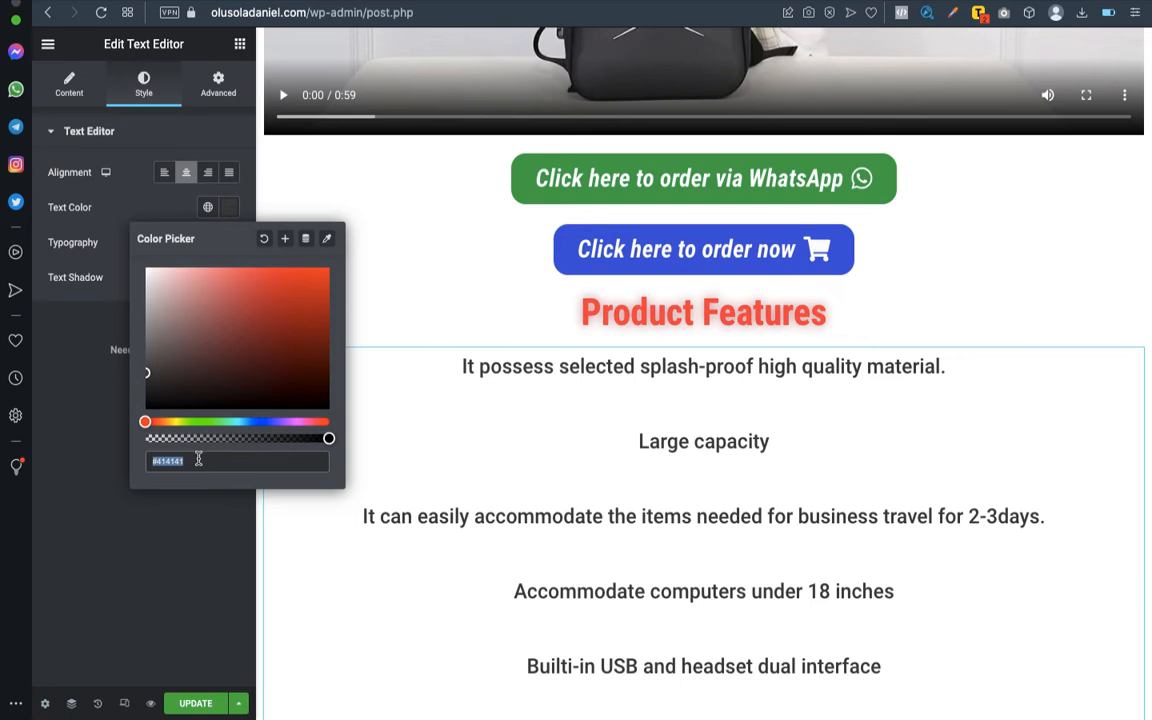
scroll(782, 416, down, 15)
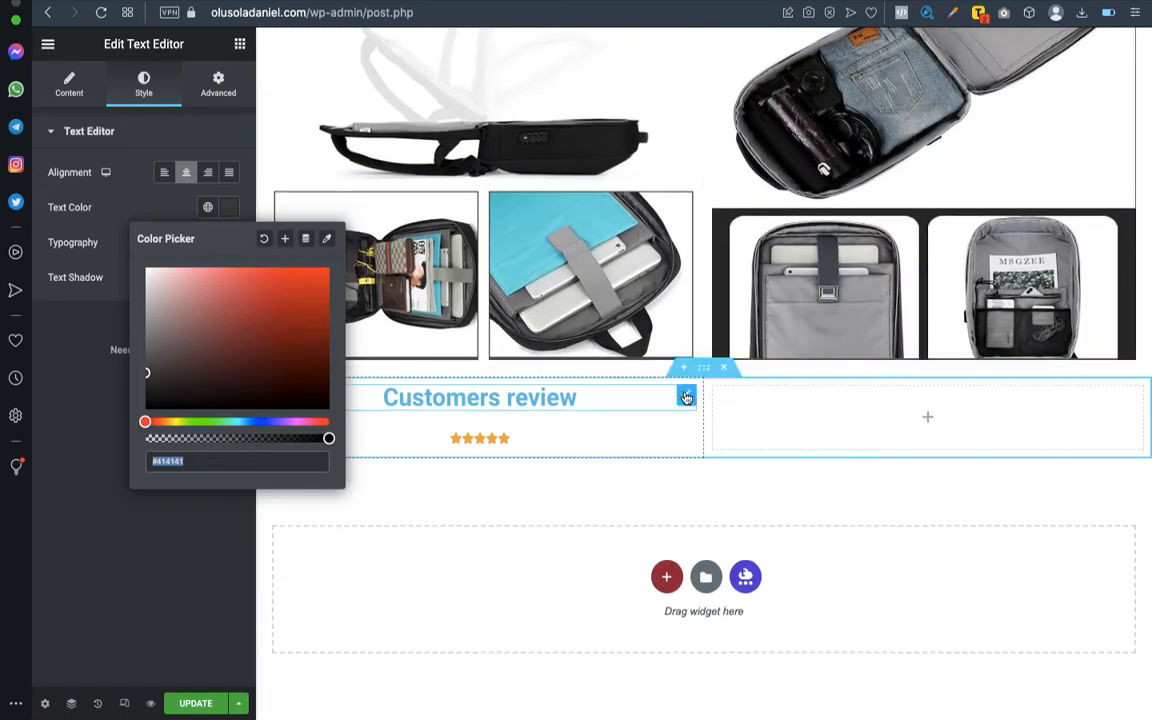
click(686, 398)
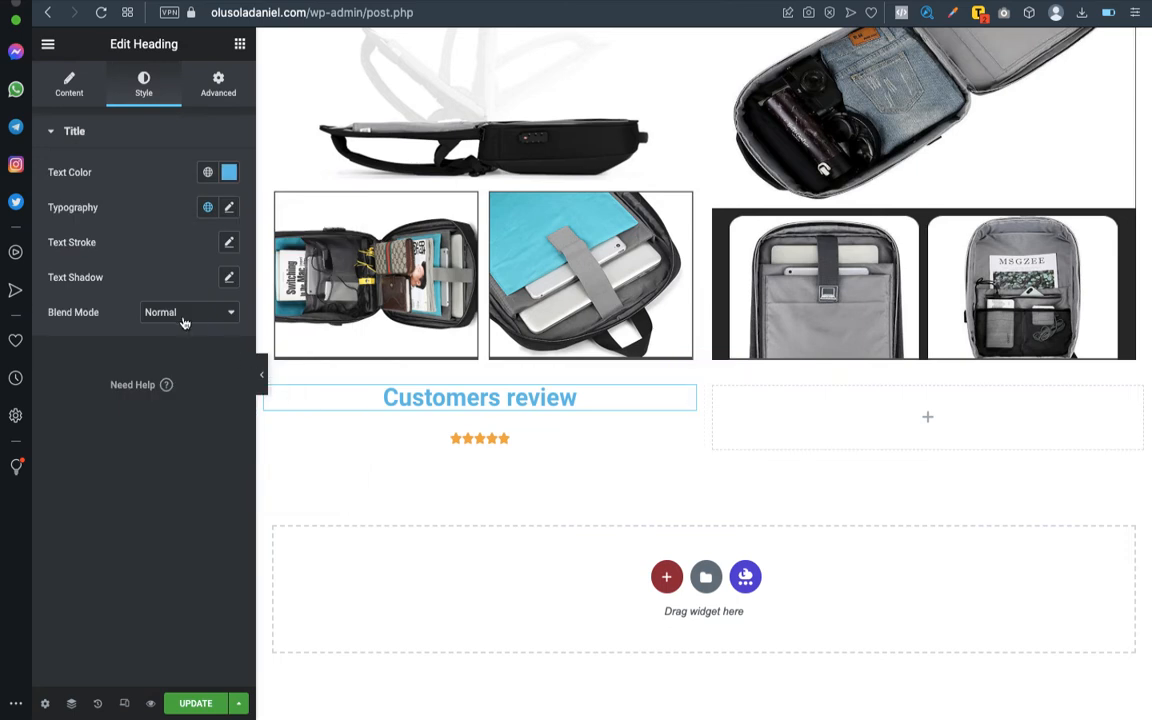
click(229, 172)
text(#414141)
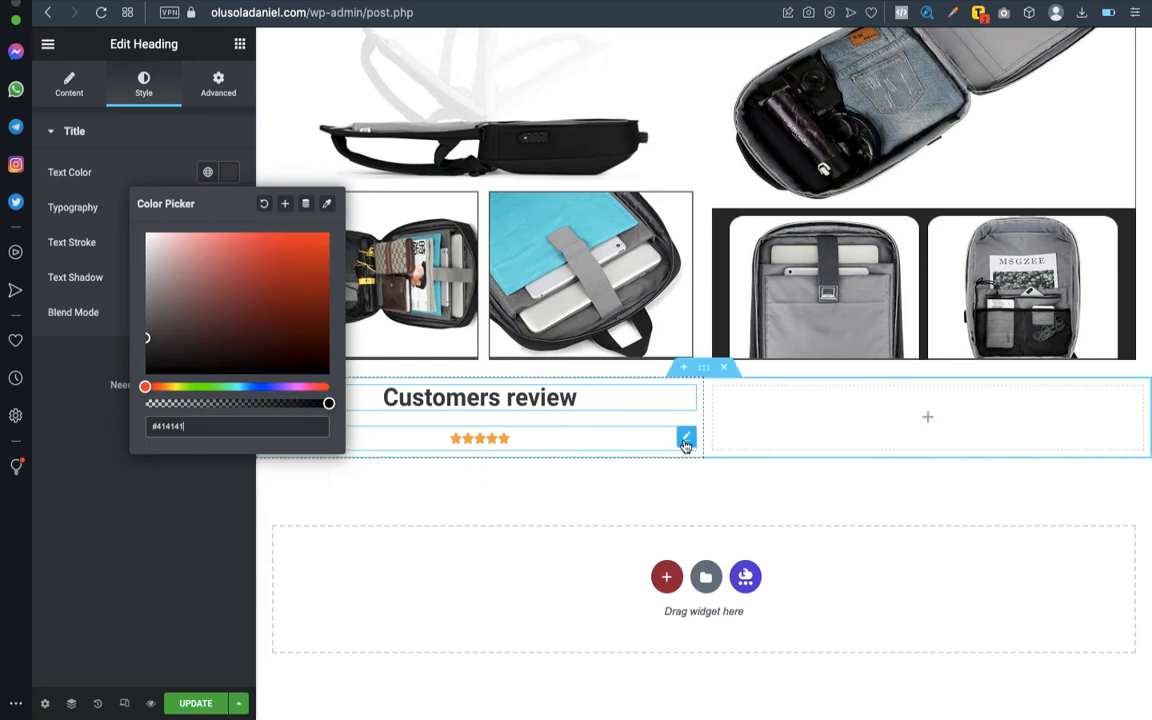
- Set the star rating's value to 4.5, keeping the 0-5 rating scale
click(686, 440)
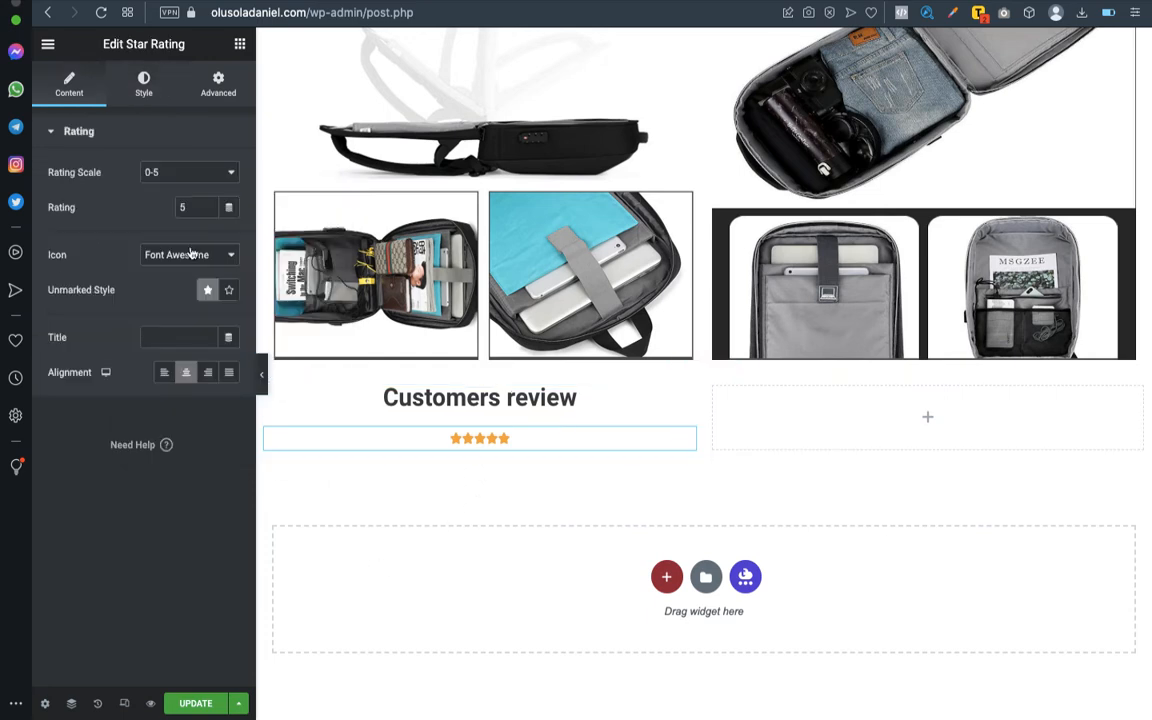
click(188, 176)
key(Up)
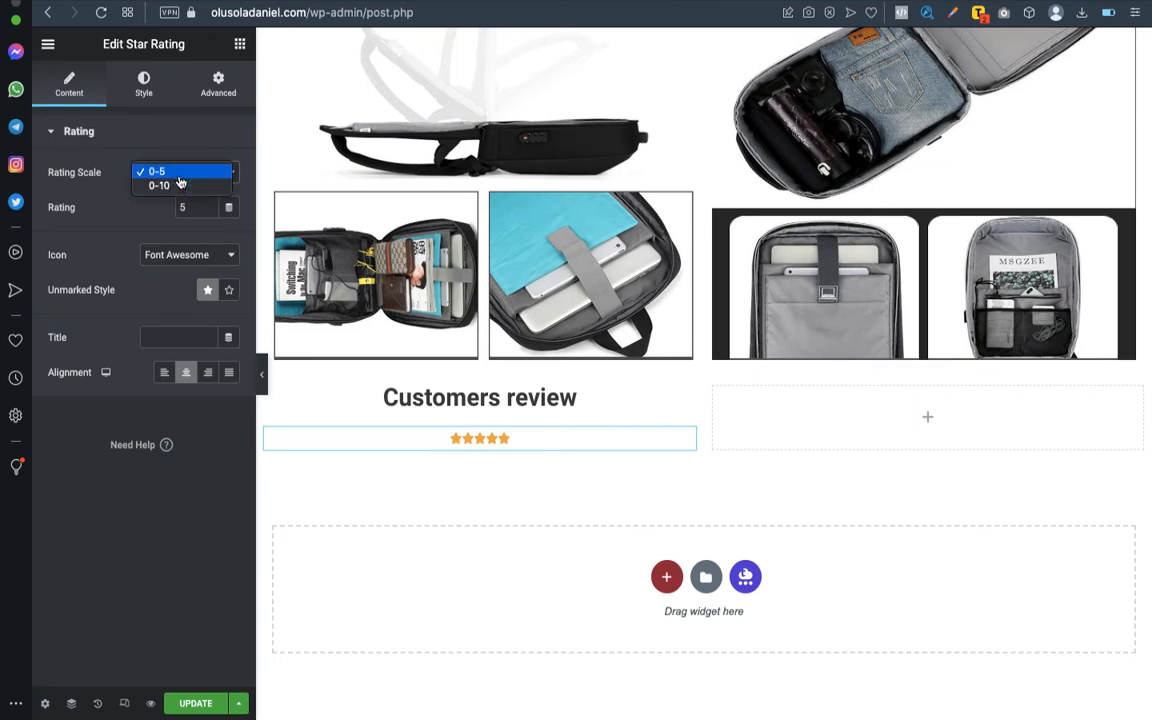
key(Return)
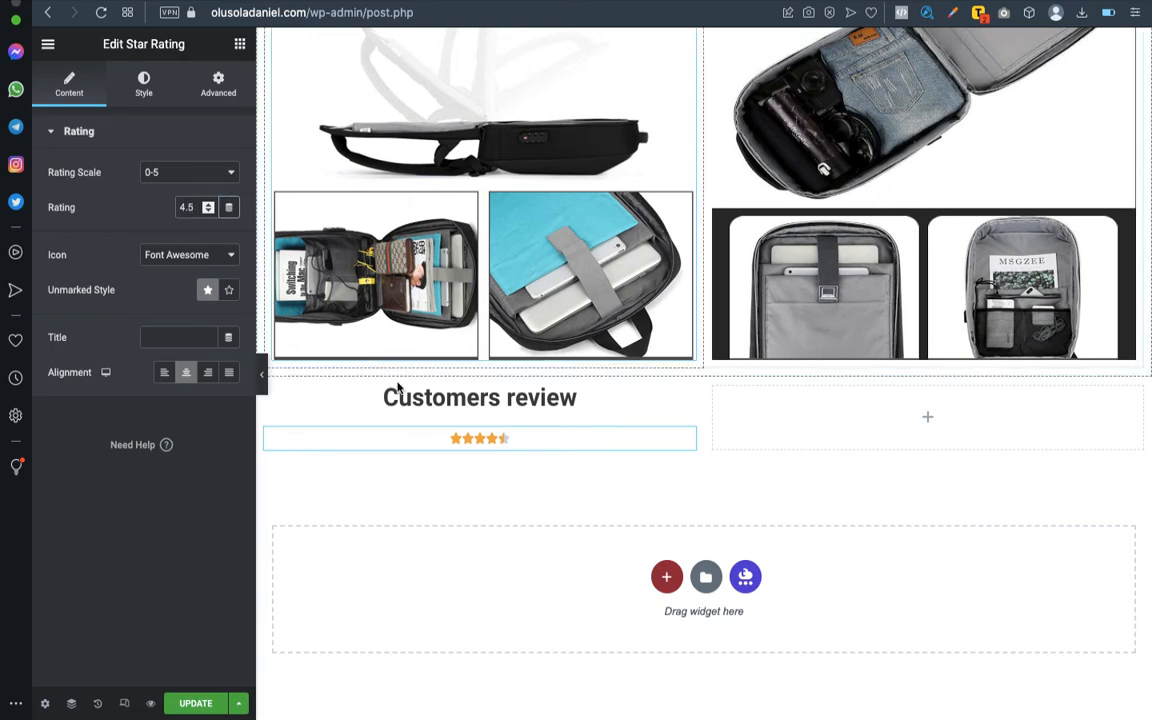
- Change the star rating's icon to Unicode, try the Outline unmarked style and return to the filled one
click(213, 256)
click(205, 269)
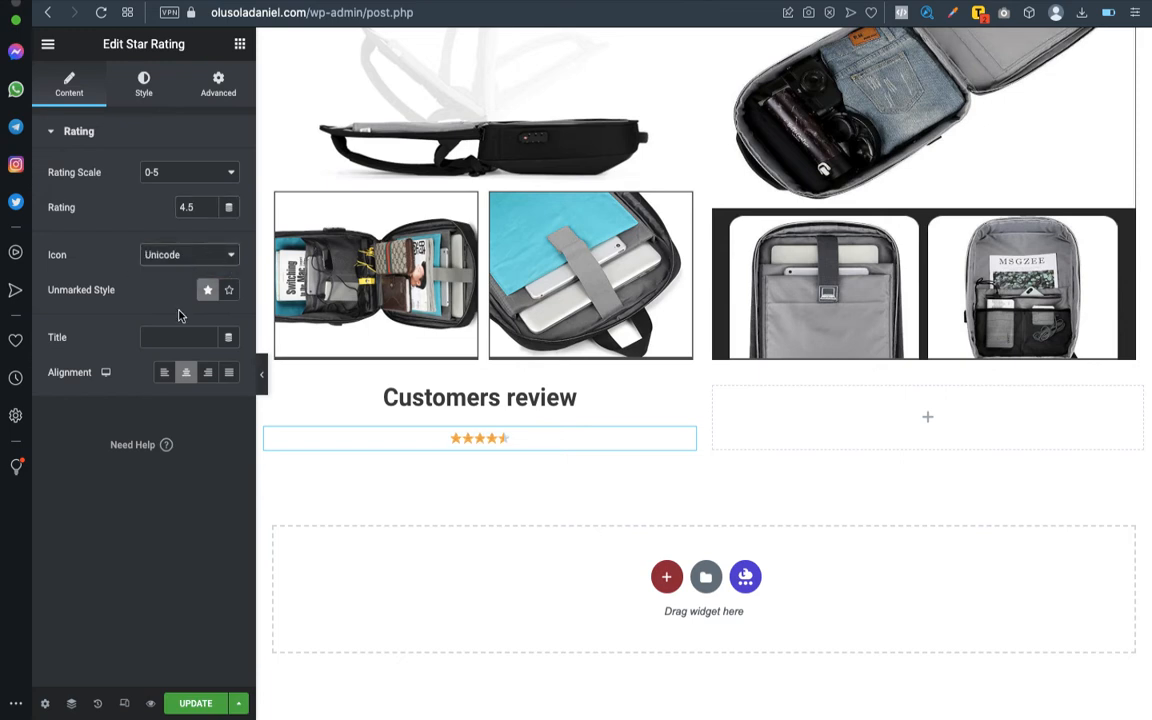
click(229, 297)
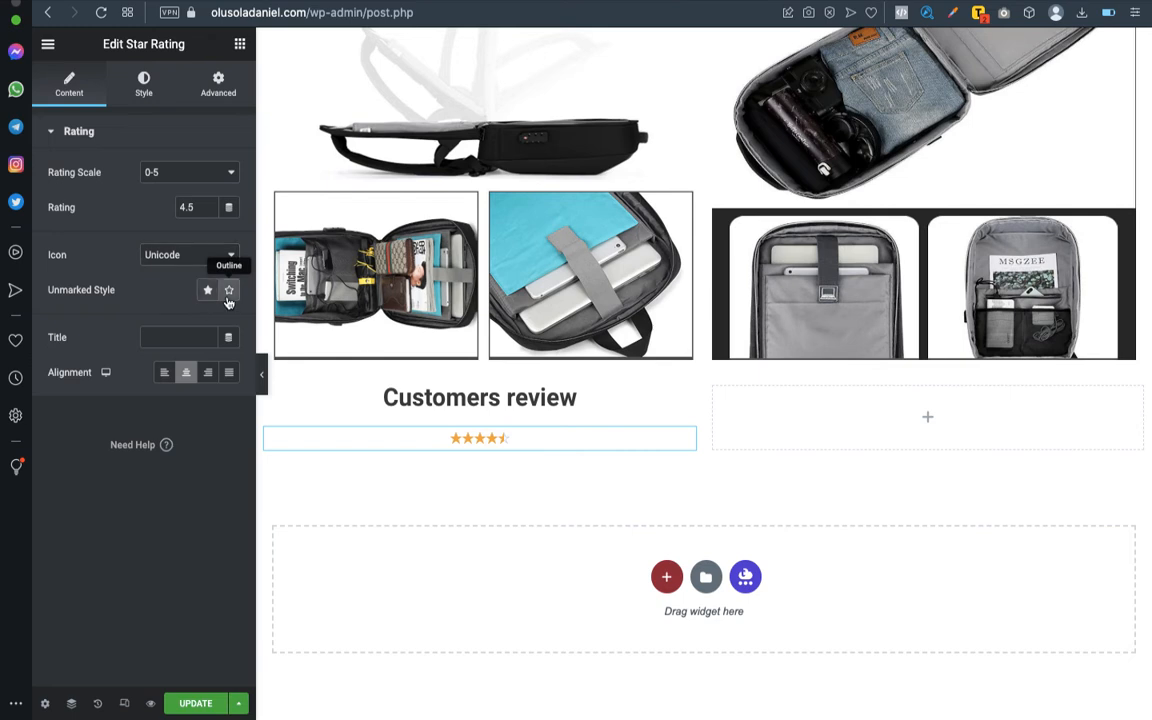
click(208, 292)
- Give the star rating the title "Customers Review"
click(182, 336)
text(C)
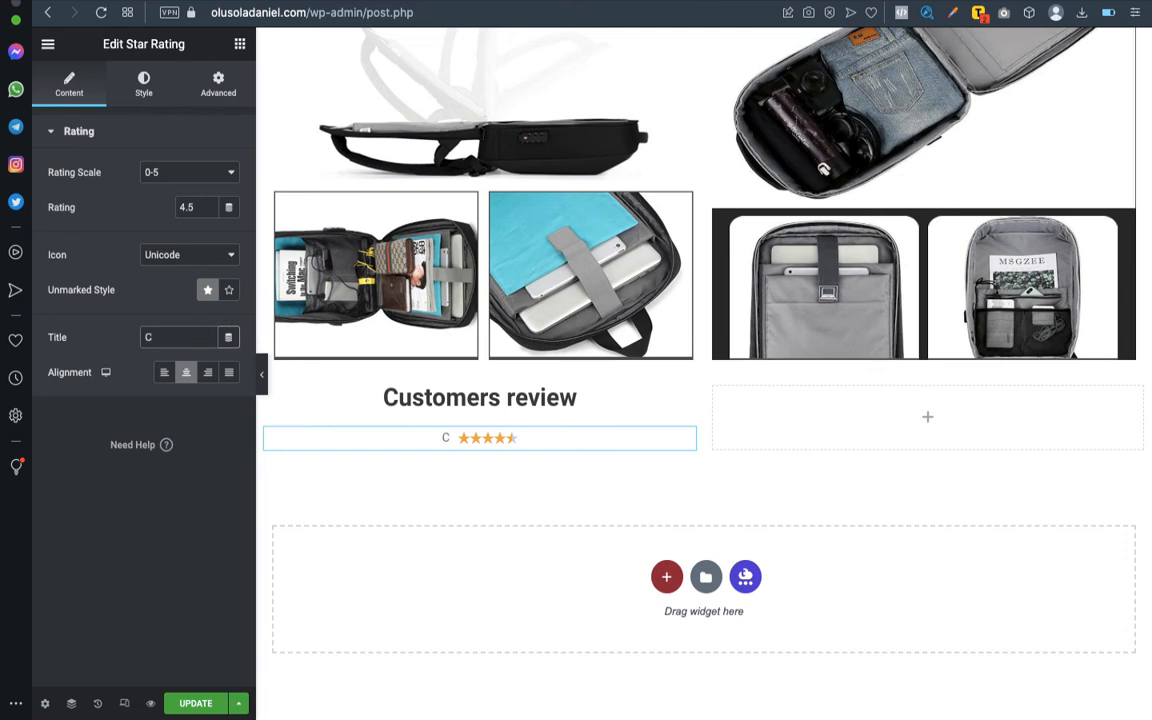
key(BackSpace)
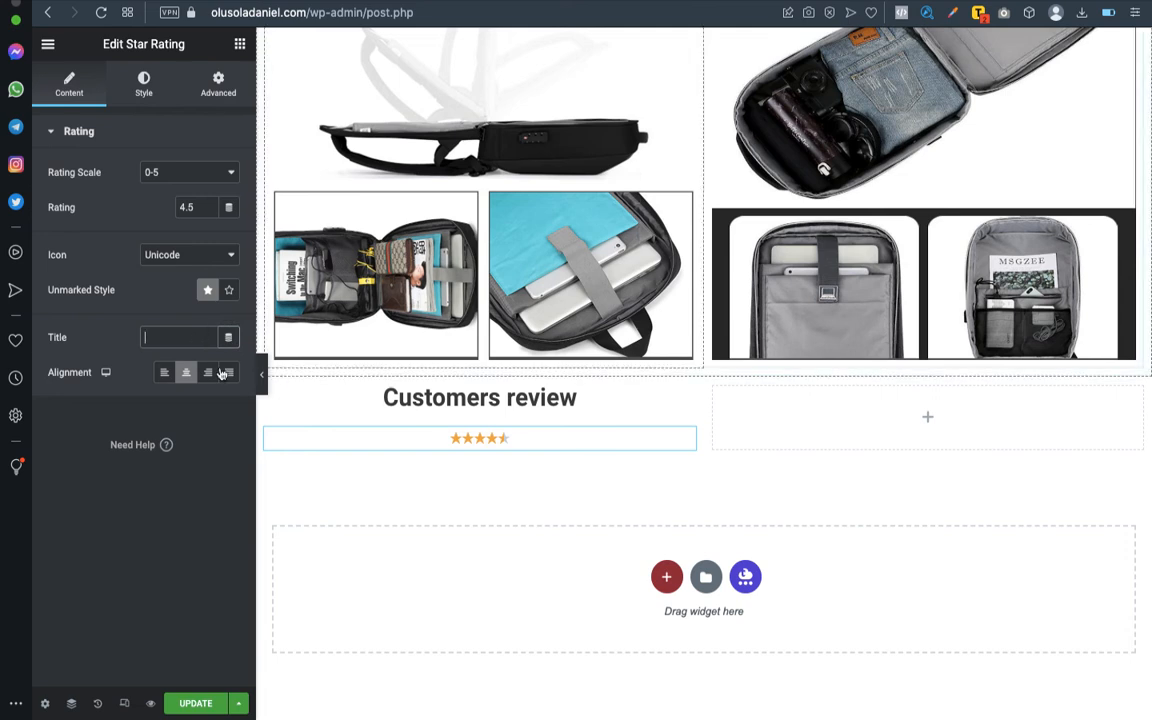
text(Cust)
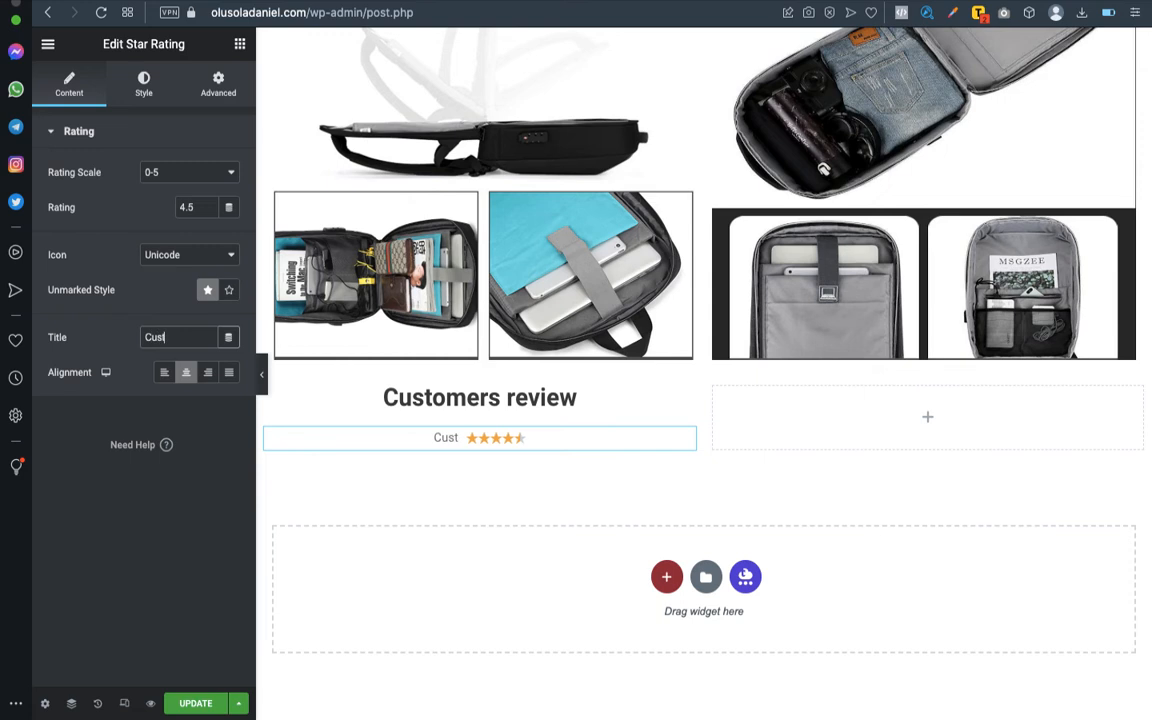
text(omers)
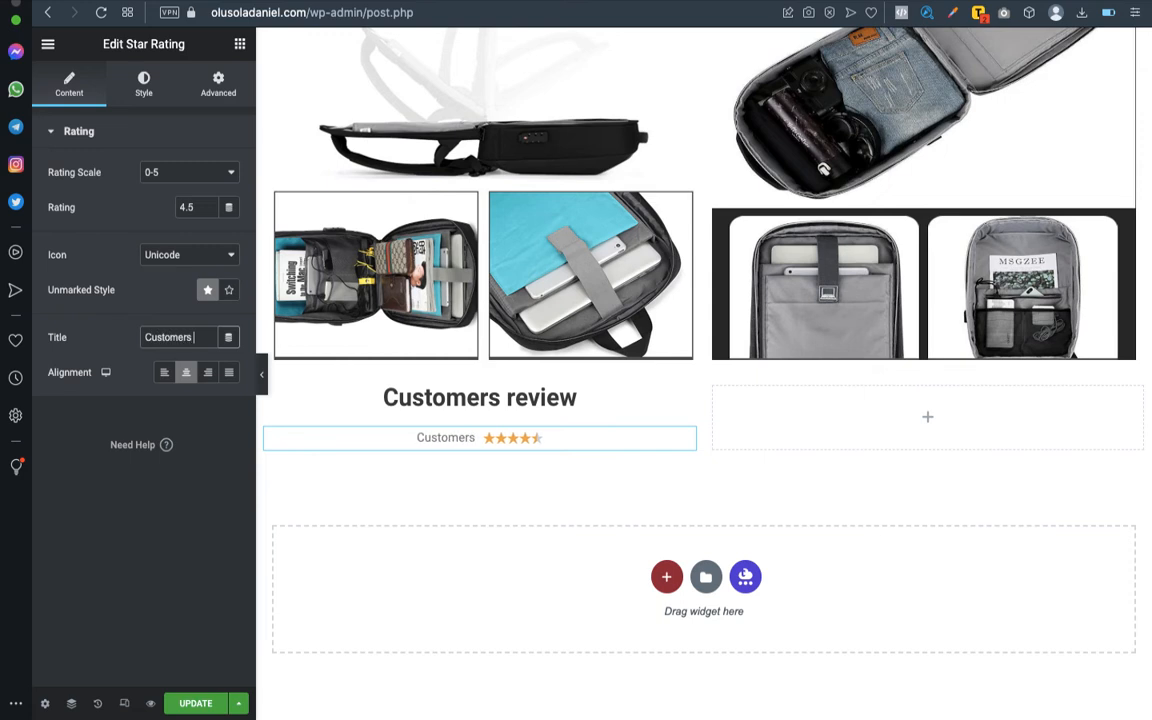
text( Revie)
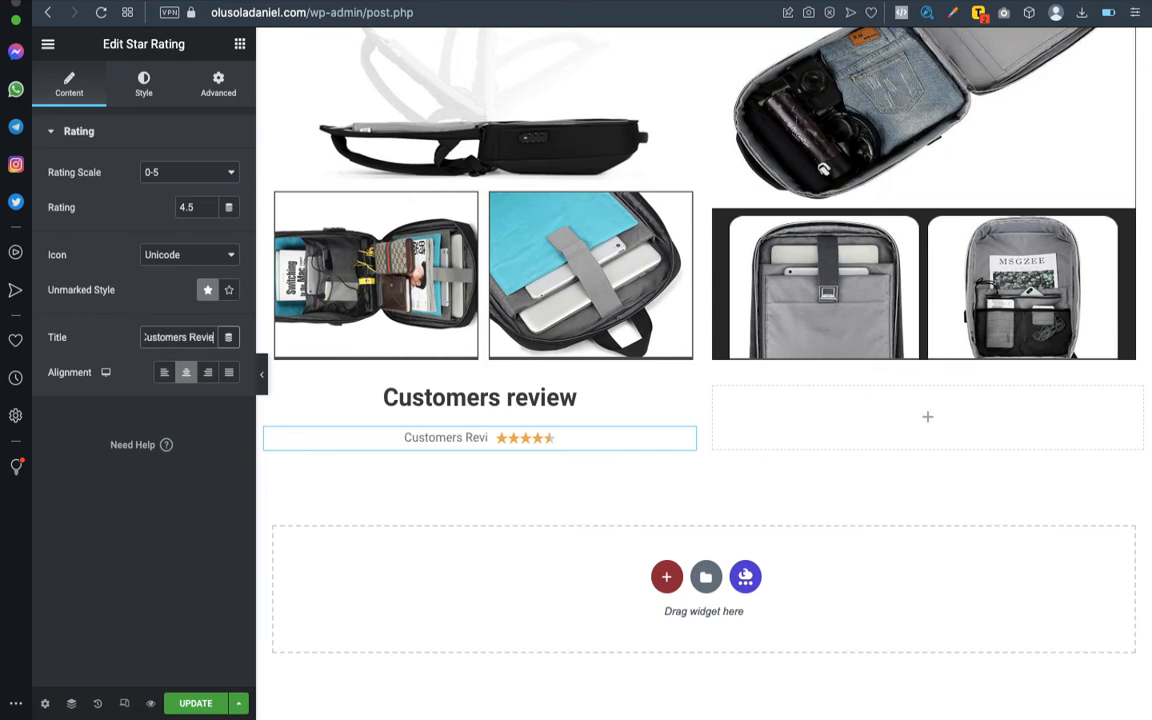
text(v)
key(BackSpace)
text(w)
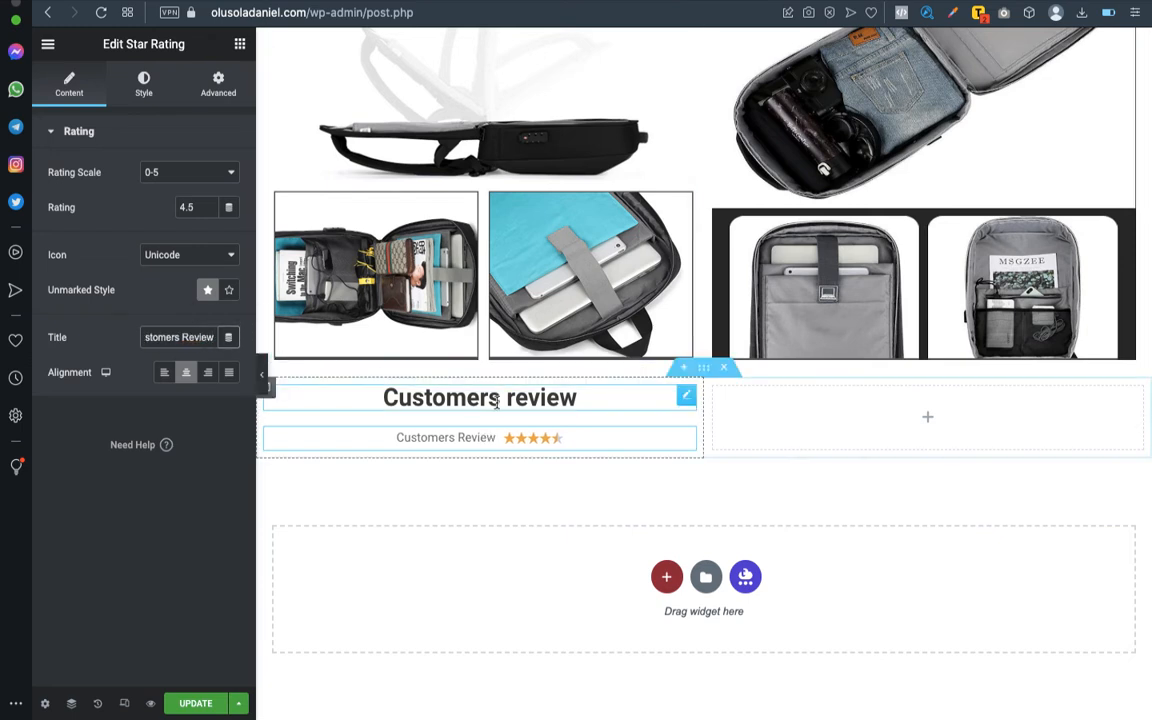
click(687, 397)
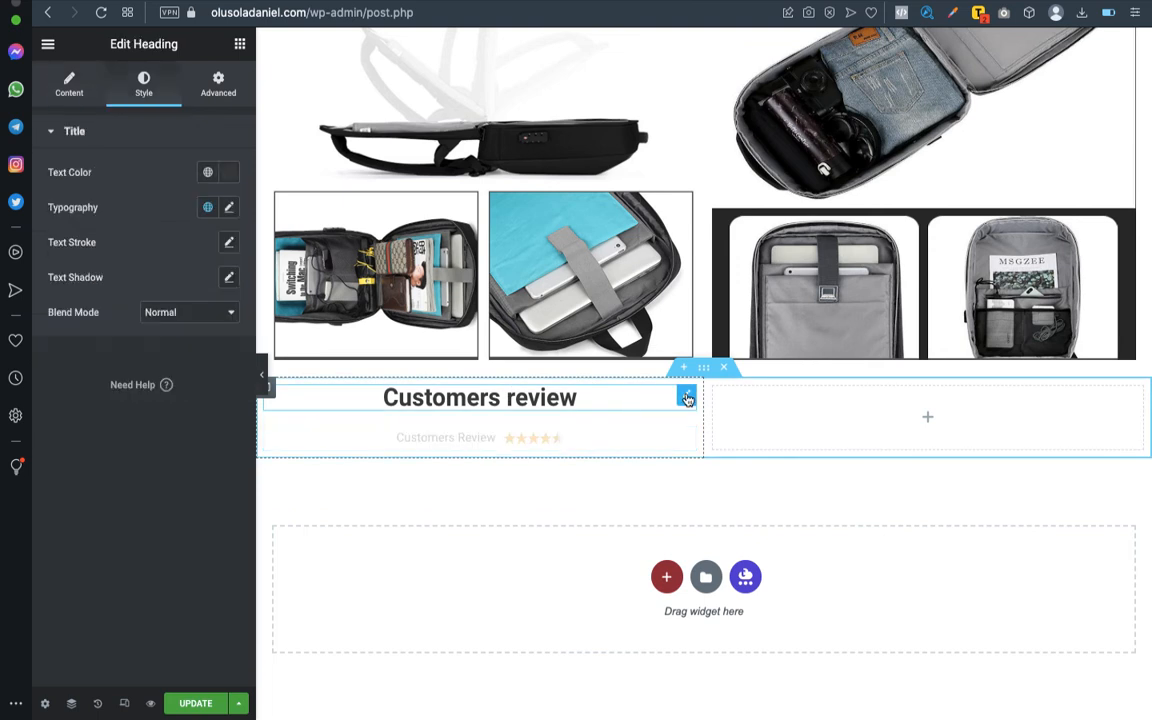
right_click(687, 398)
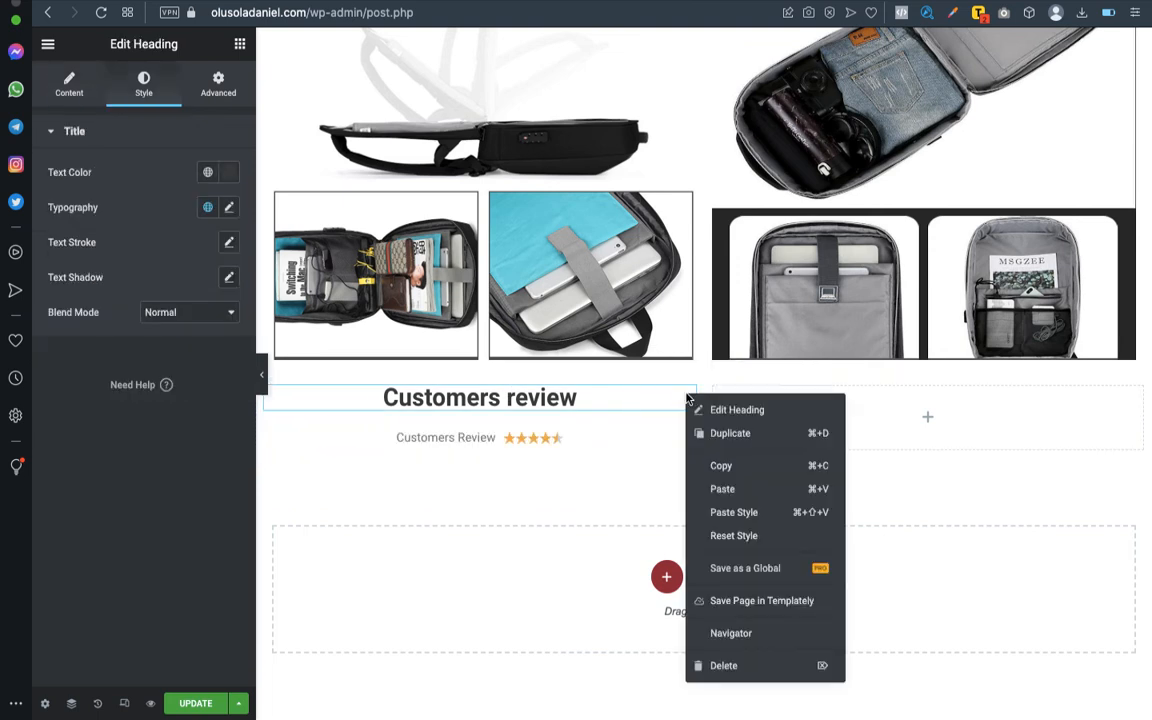
click(512, 481)
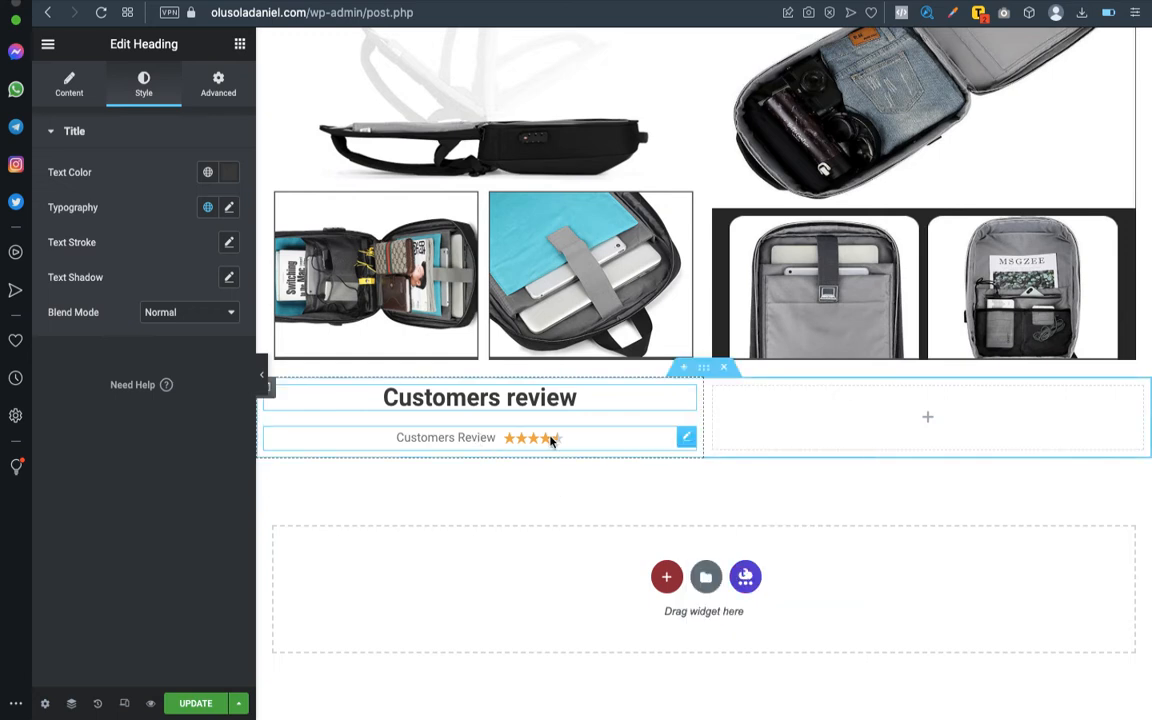
click(70, 85)
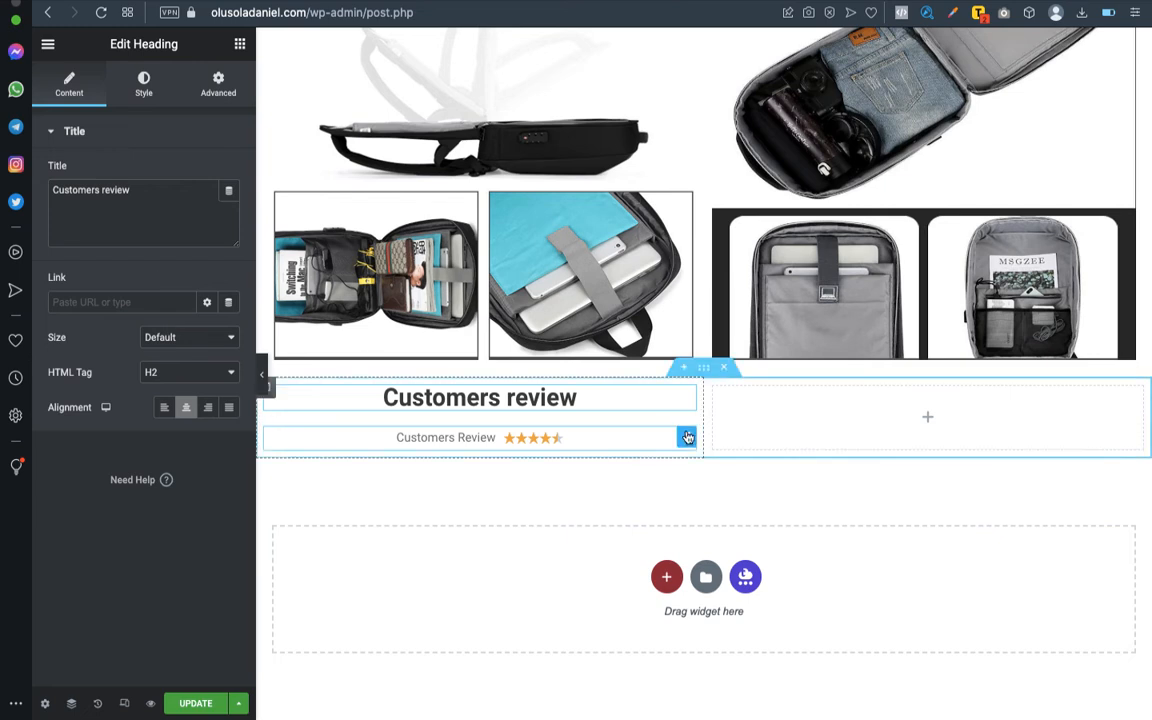
- Remove the title text from the star rating below the "Customers review" heading
click(684, 437)
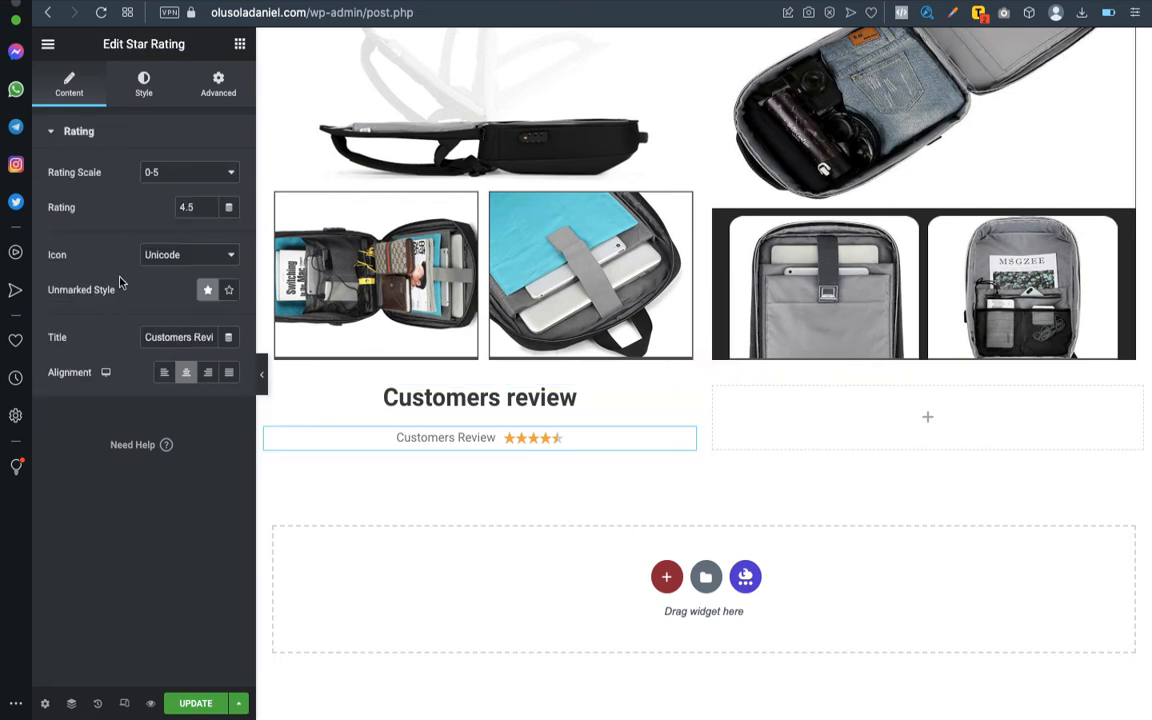
triple_click(179, 336)
key(BackSpace)
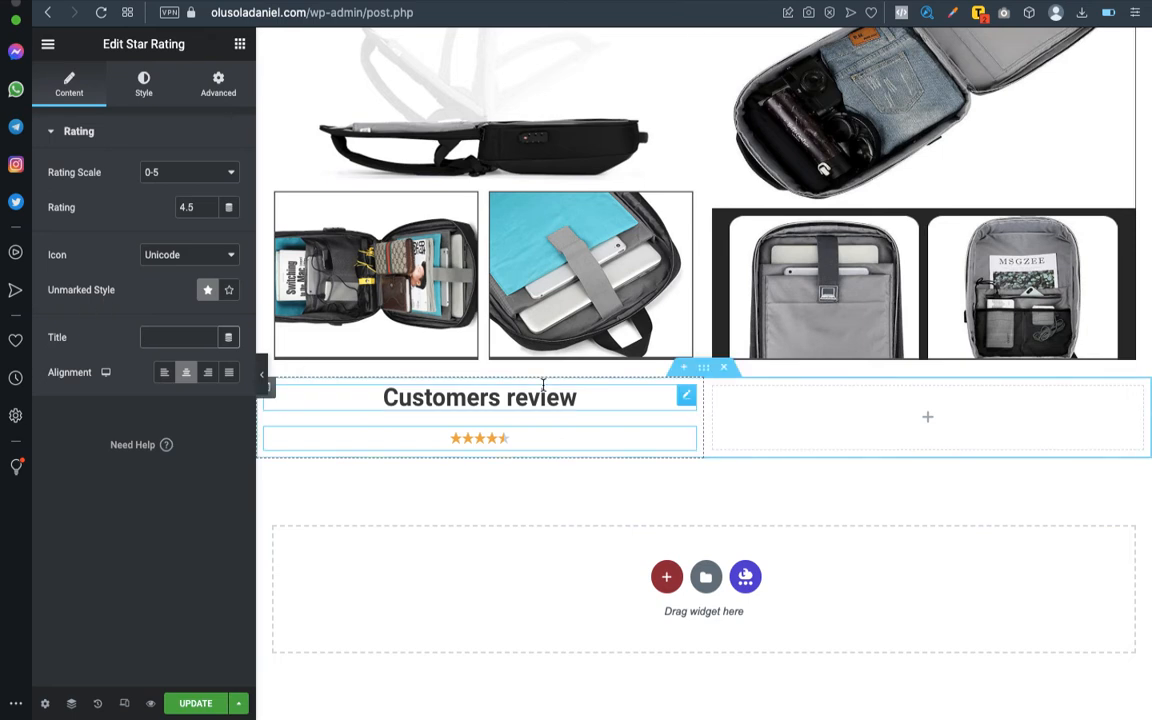
- Set the rating stars' size to 34 and their spacing to 11
click(147, 86)
drag(48, 194, 95, 196)
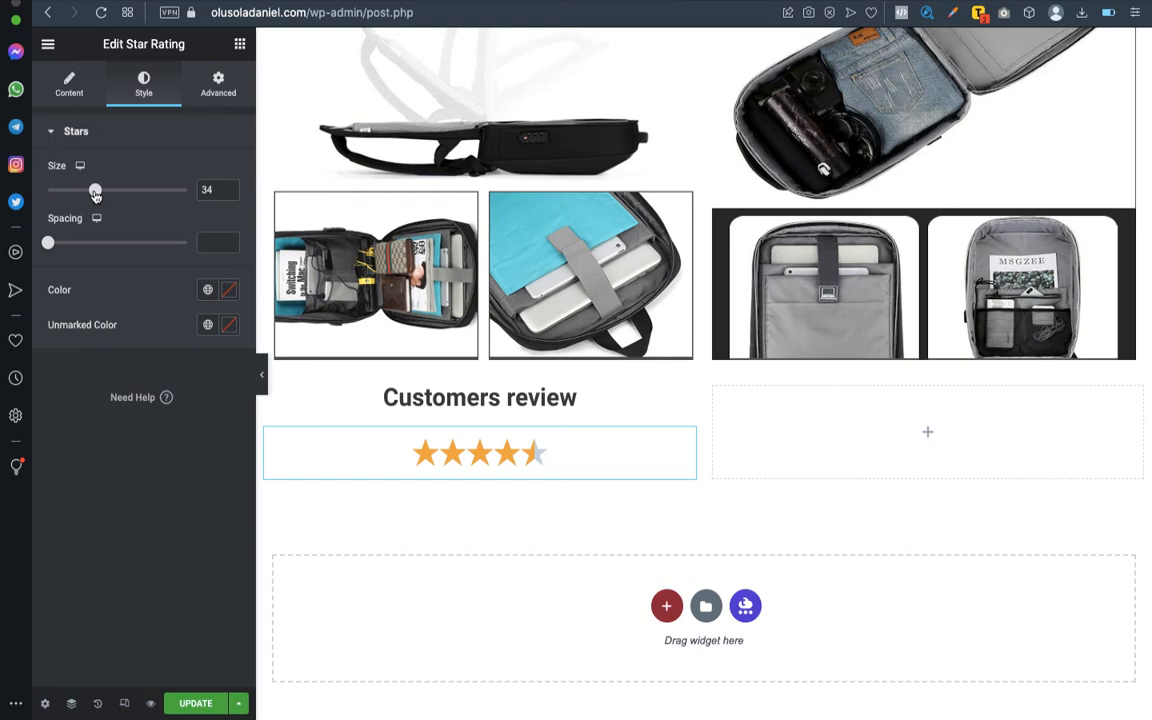
drag(54, 249, 85, 249)
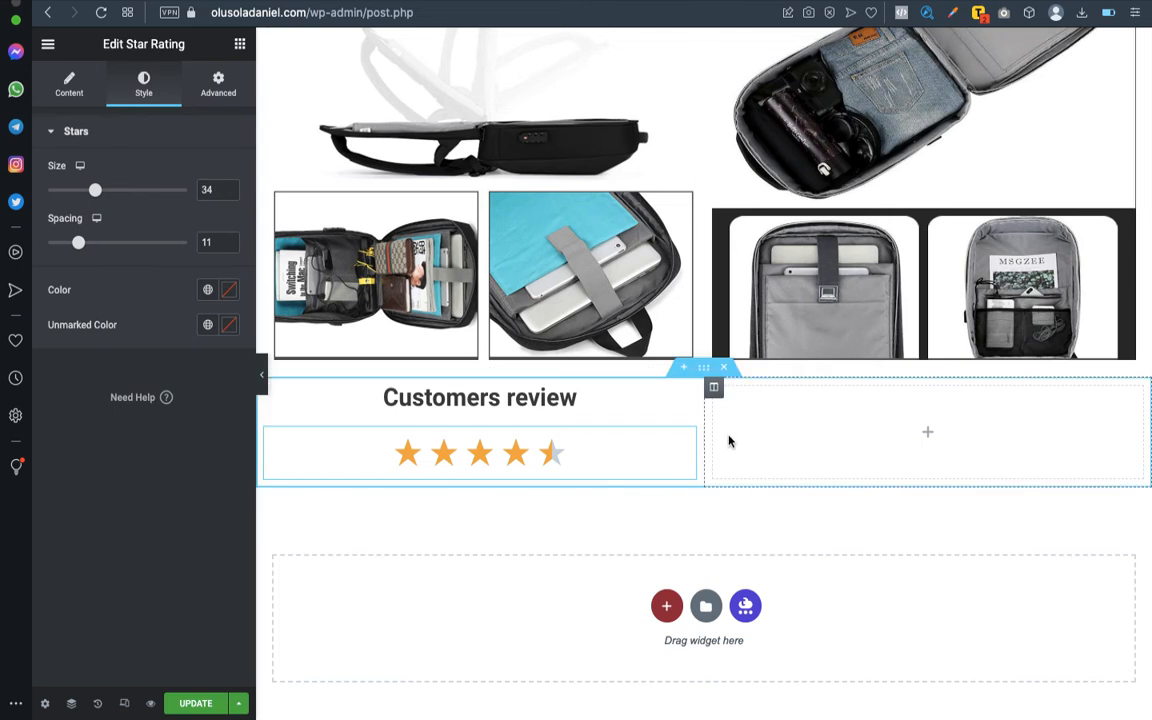
- Find the basic Counter widget and add it to the empty column beside the star rating
click(930, 438)
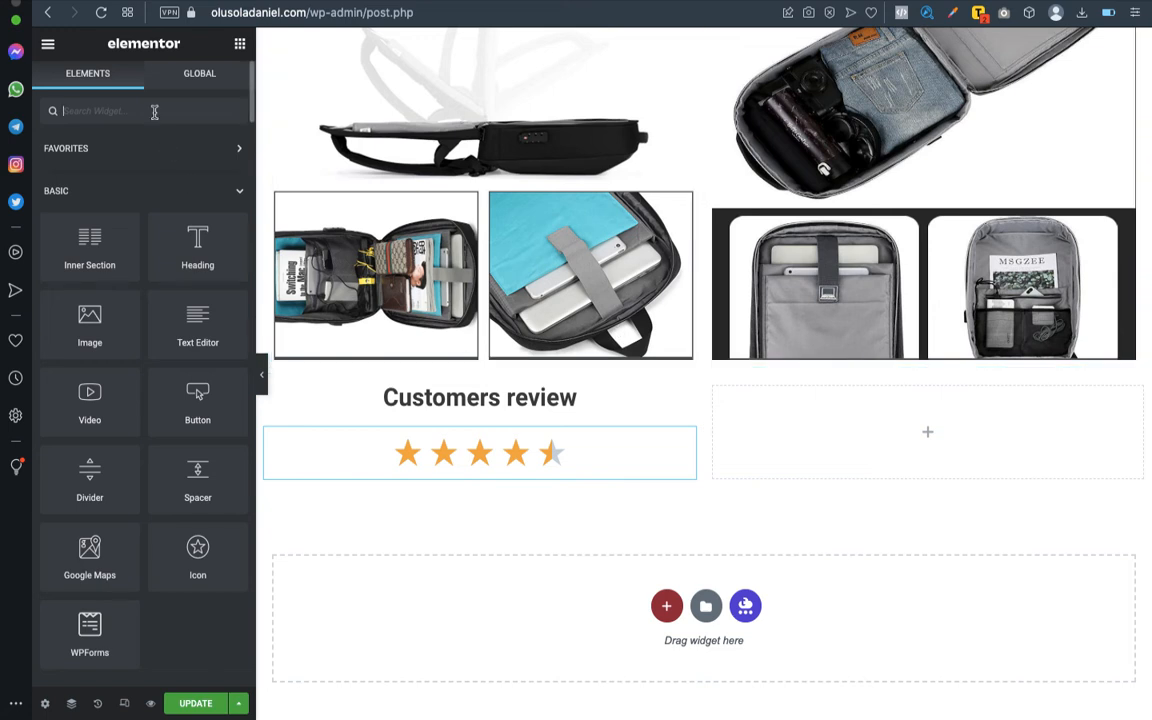
text(count)
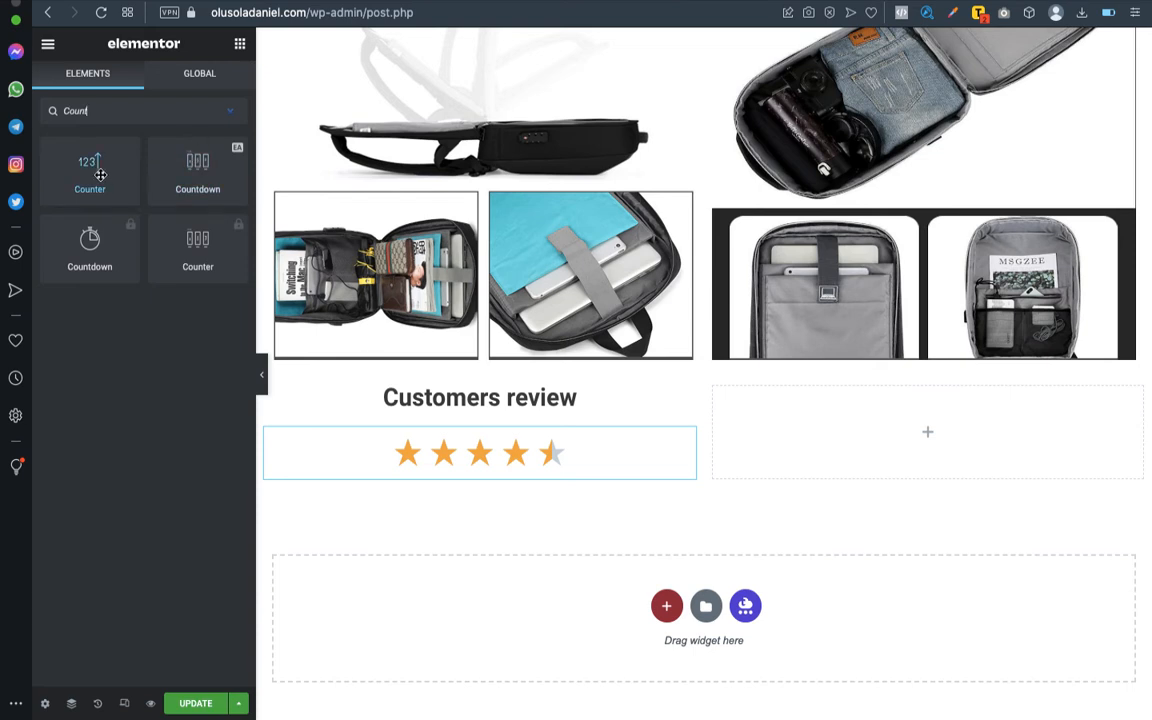
drag(100, 175, 996, 447)
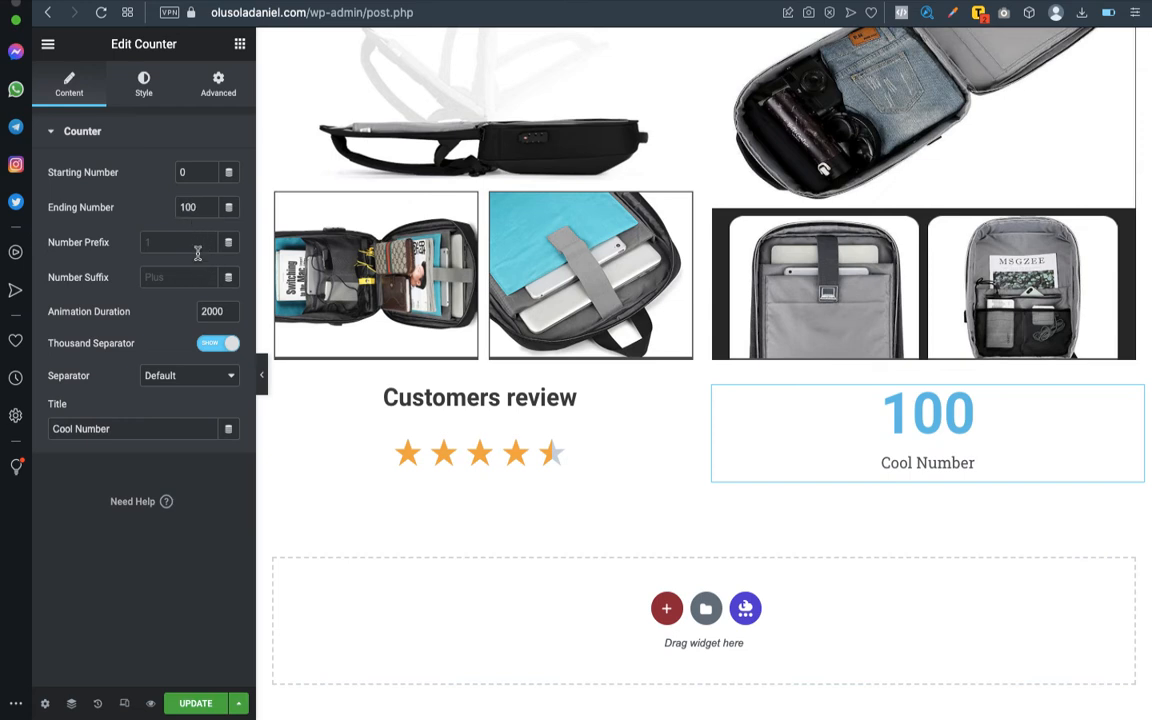
- Title the counter "Bags Sold So Far" and set its ending number to 28
triple_click(121, 428)
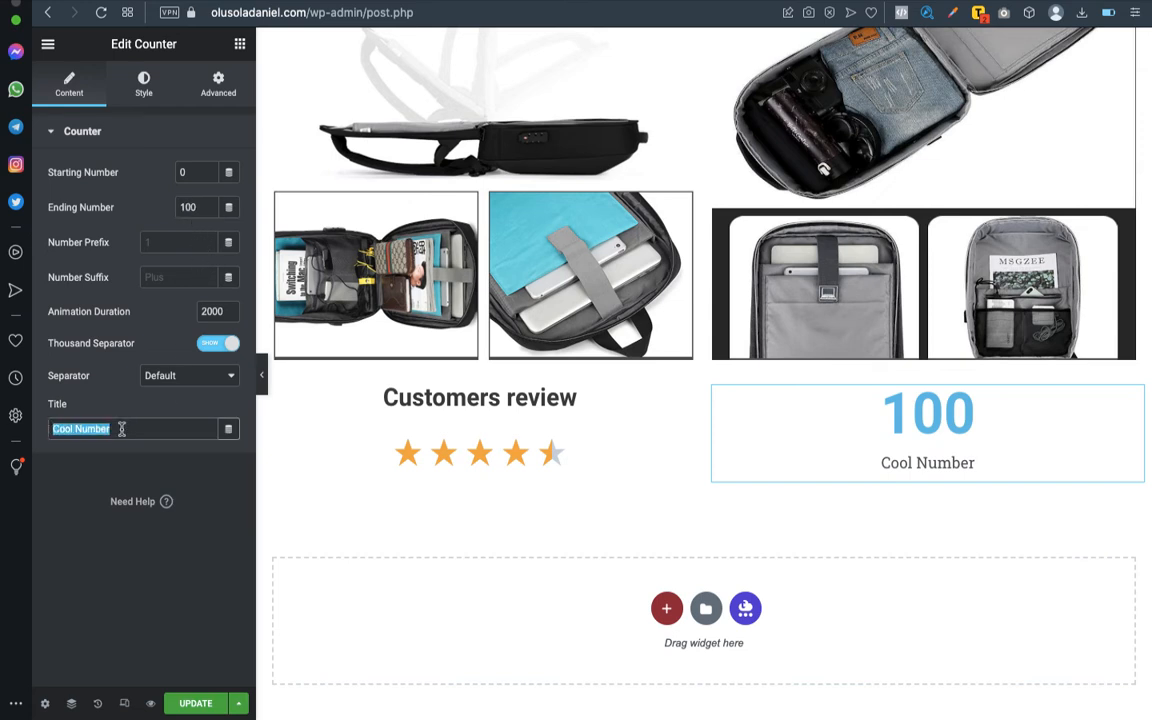
text(A)
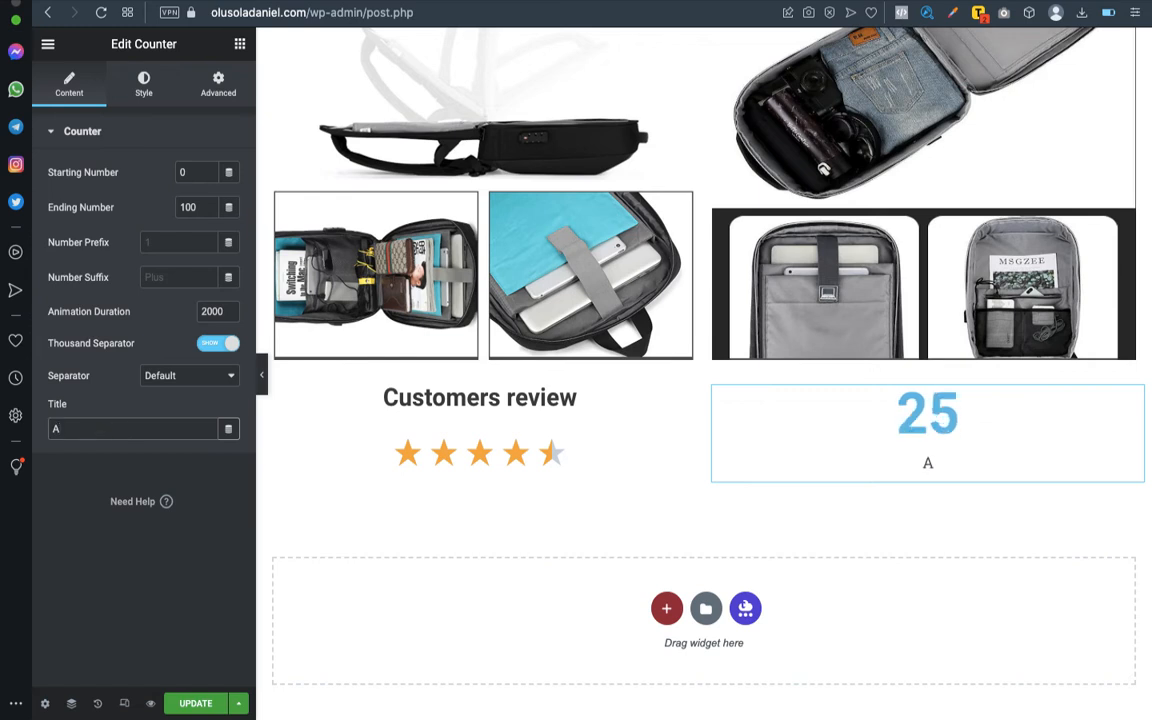
key(BackSpace)
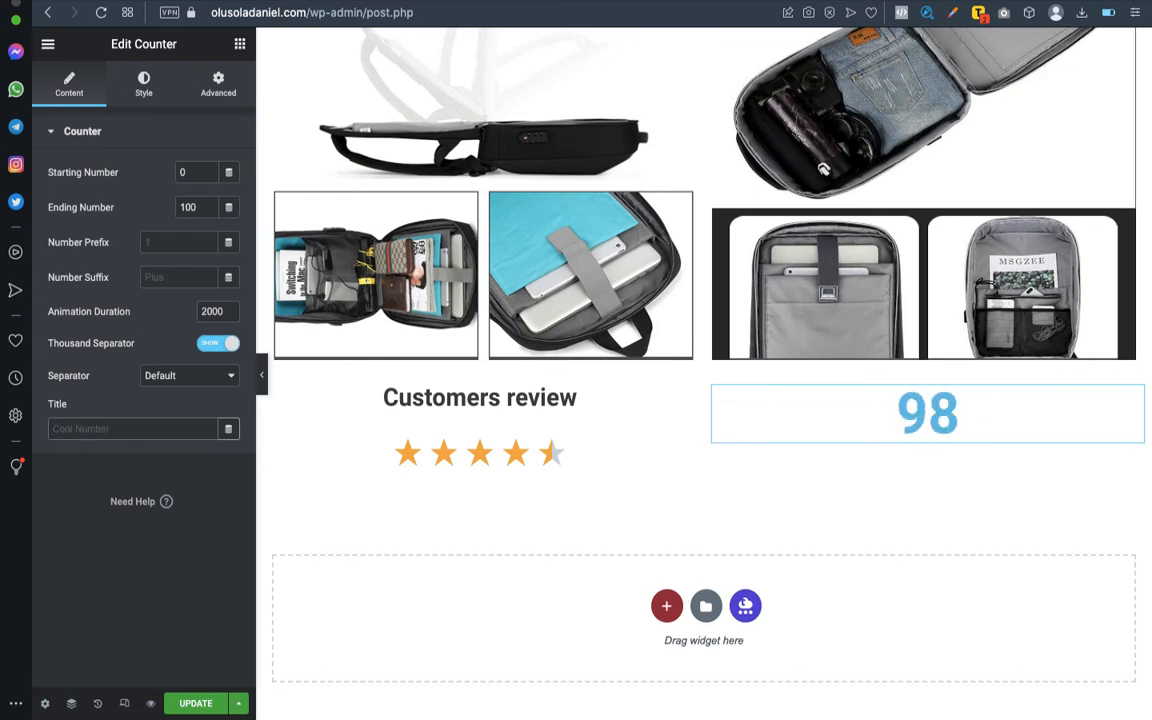
text(sold)
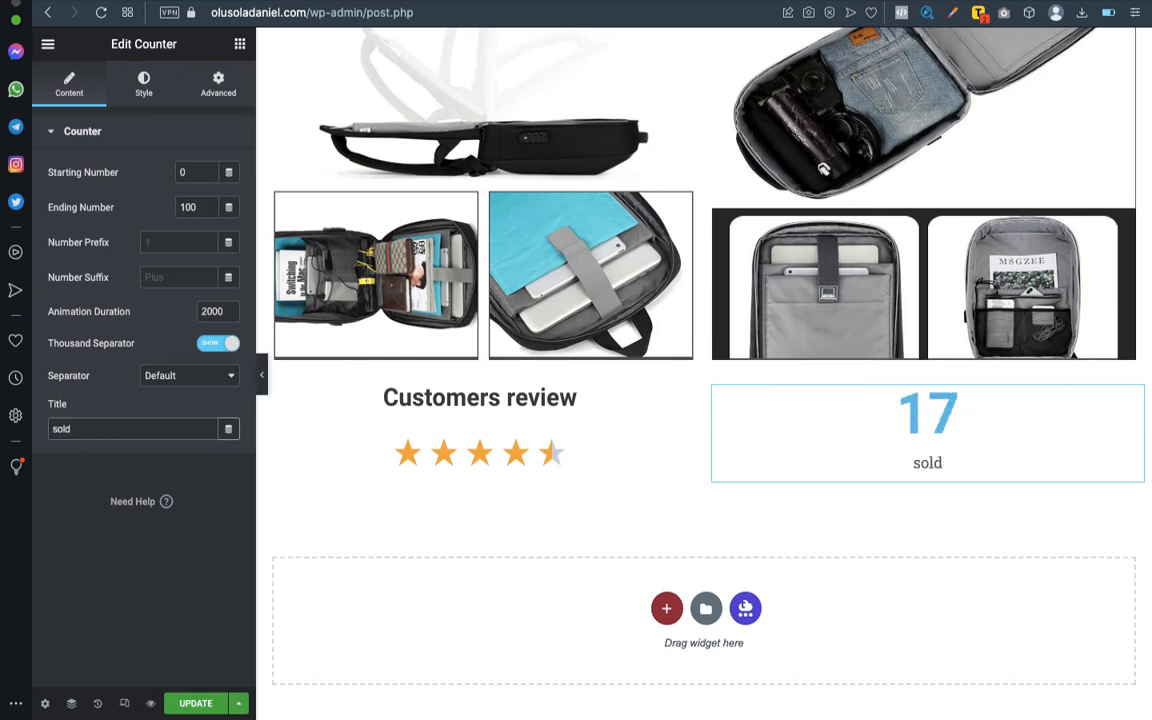
key(BackSpace)
key(BackSpace)
key(BackSpace)
key(BackSpace)
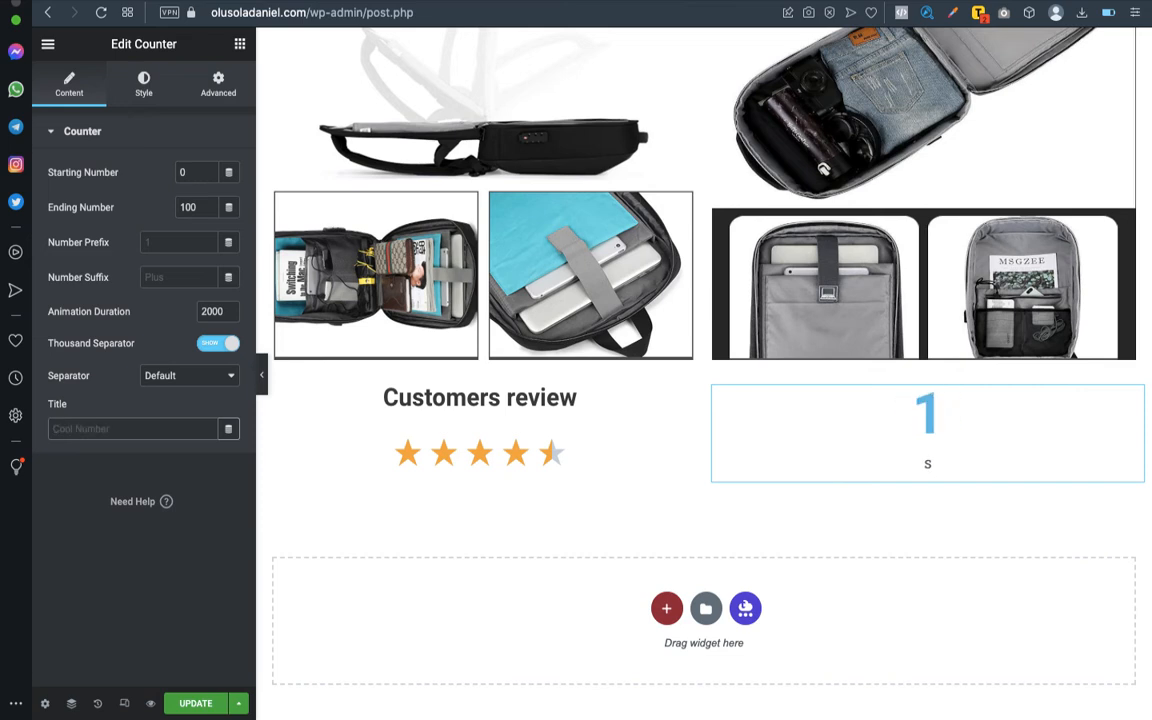
text(Bags)
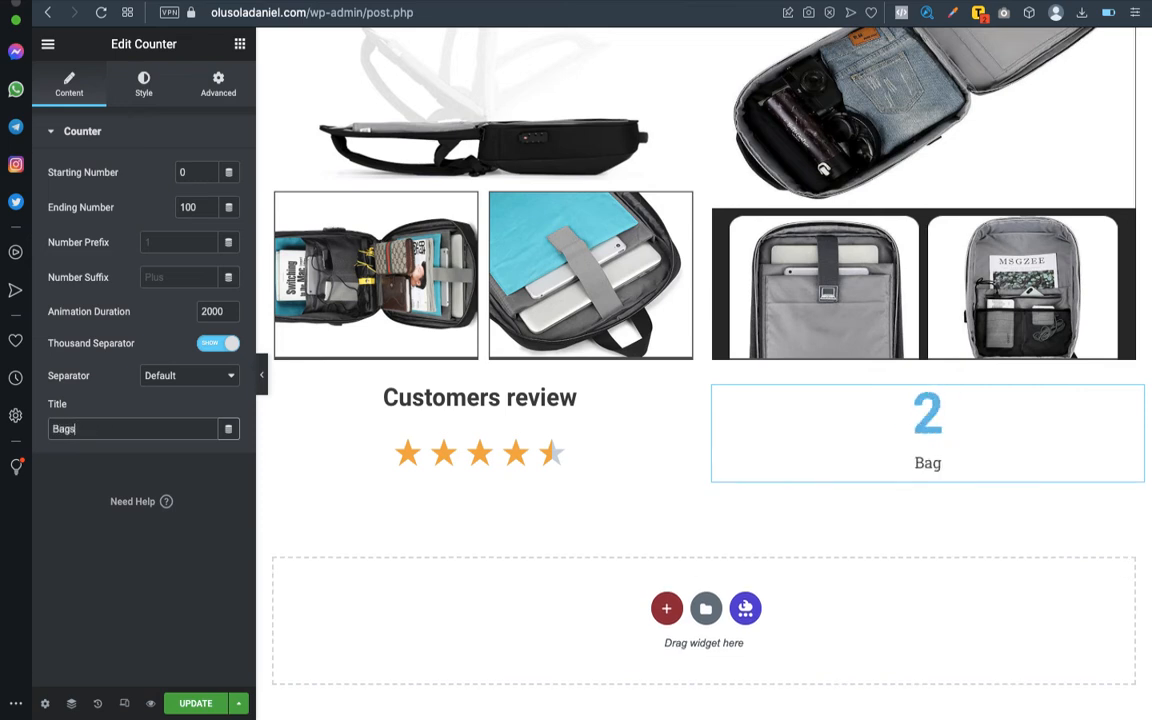
text( Sold So)
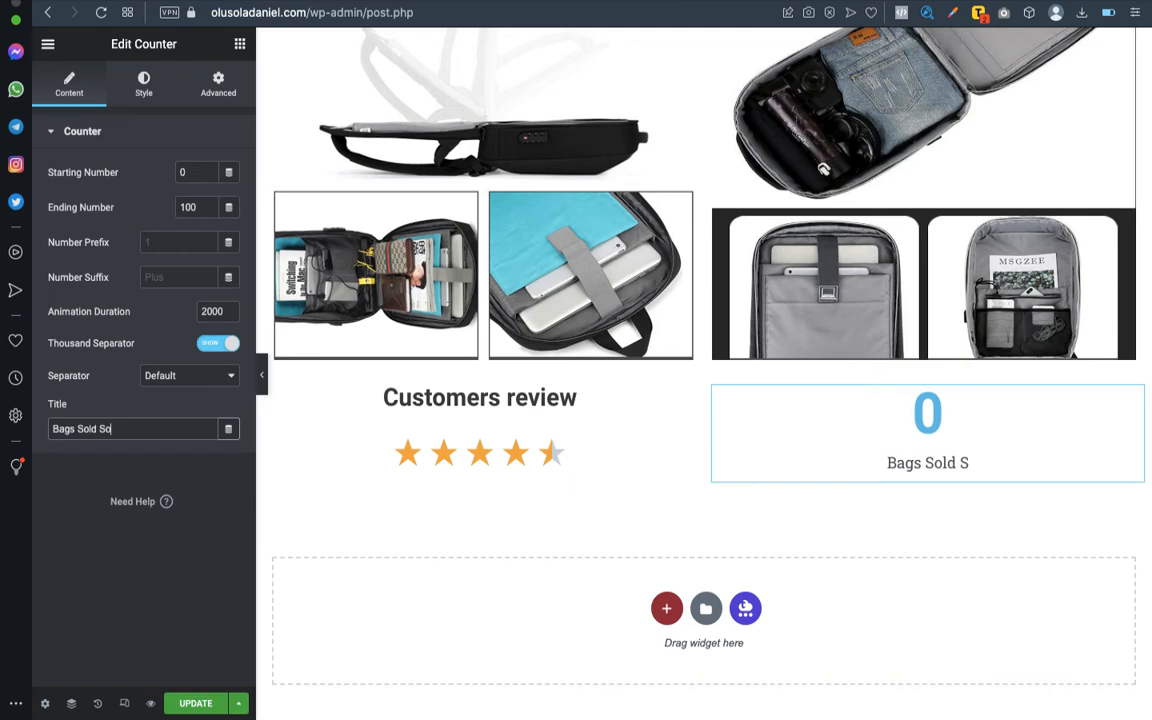
text( Far)
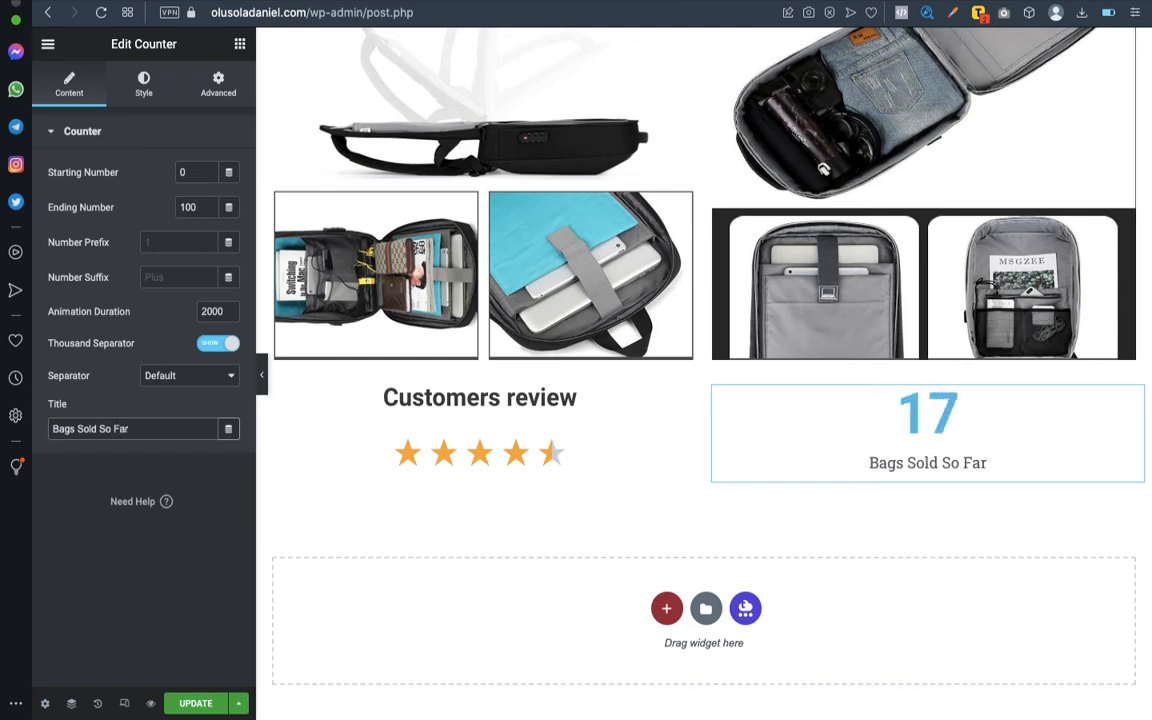
double_click(188, 206)
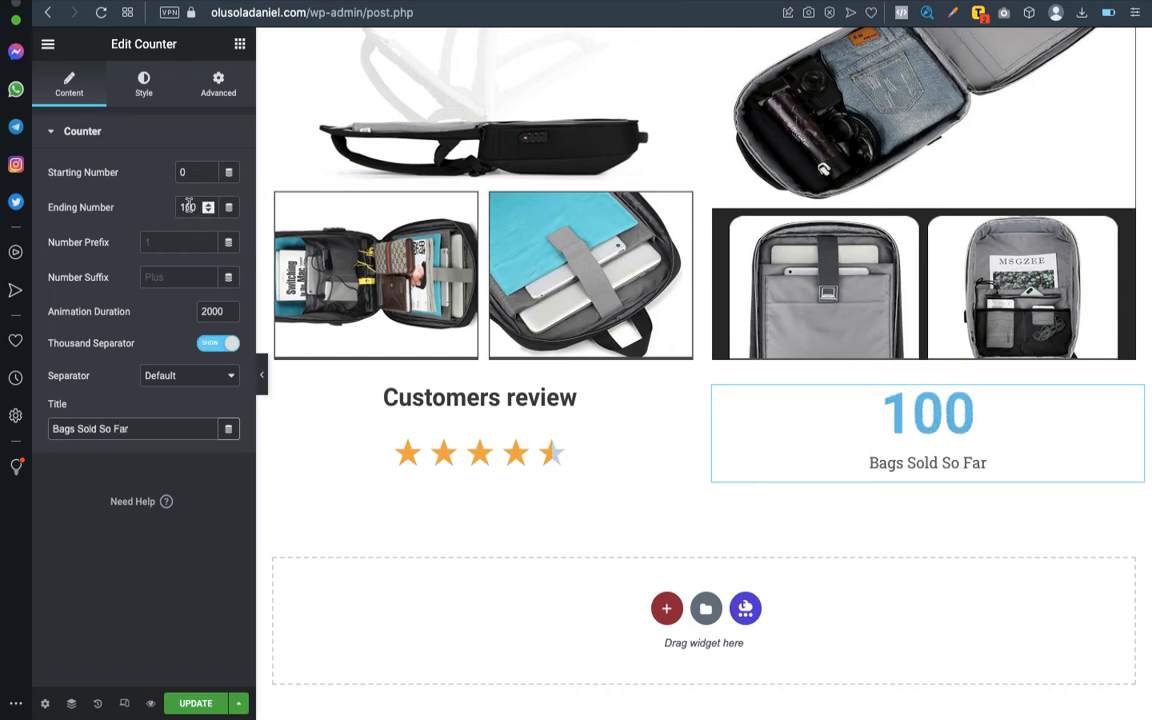
text(28)
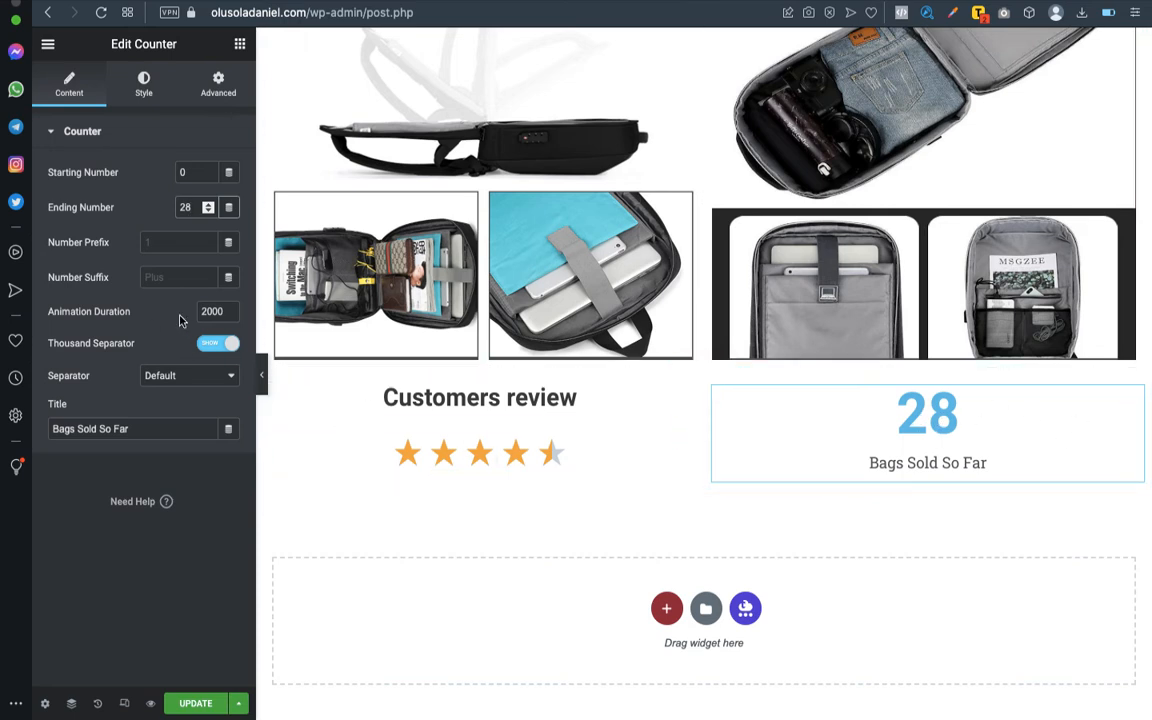
- Copy the text colour code #EC4A4A from the "Product Features" heading
click(144, 86)
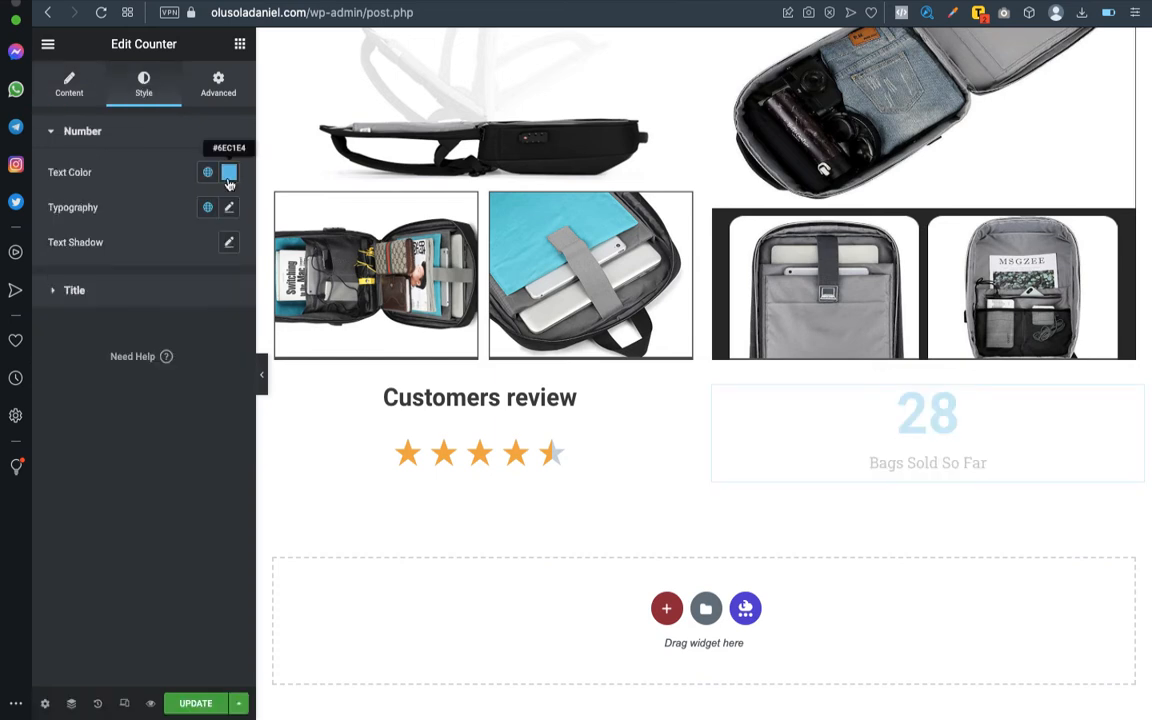
scroll(668, 328, up, 15)
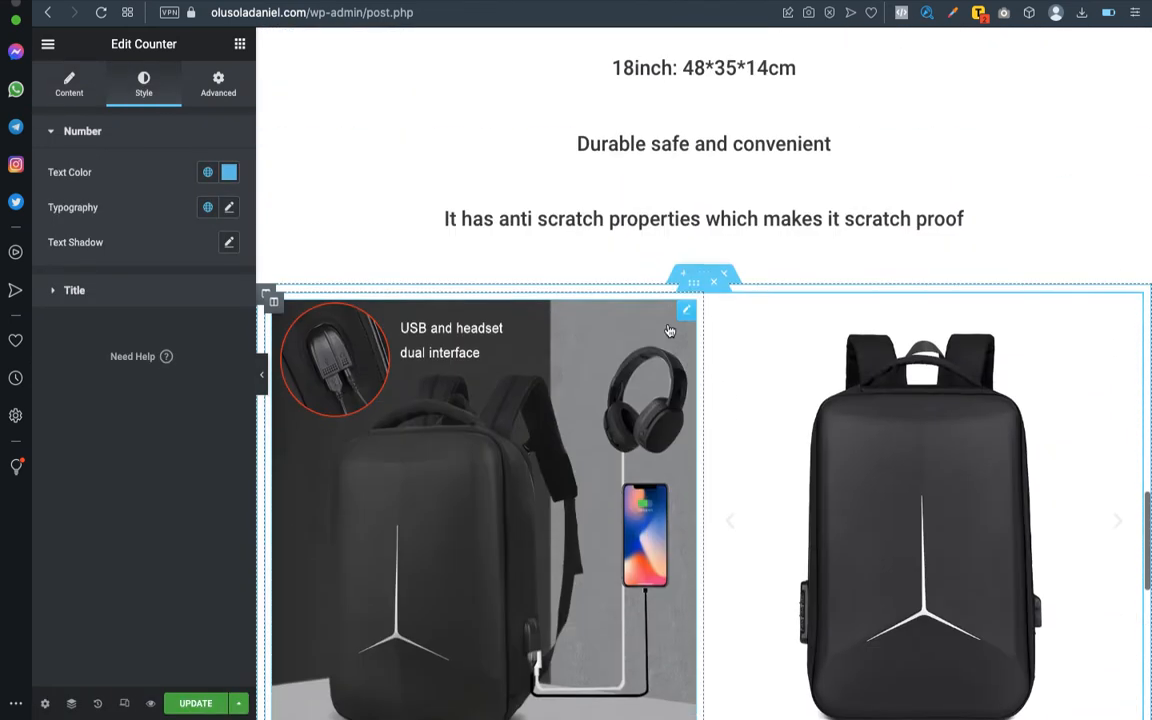
scroll(974, 385, up, 2)
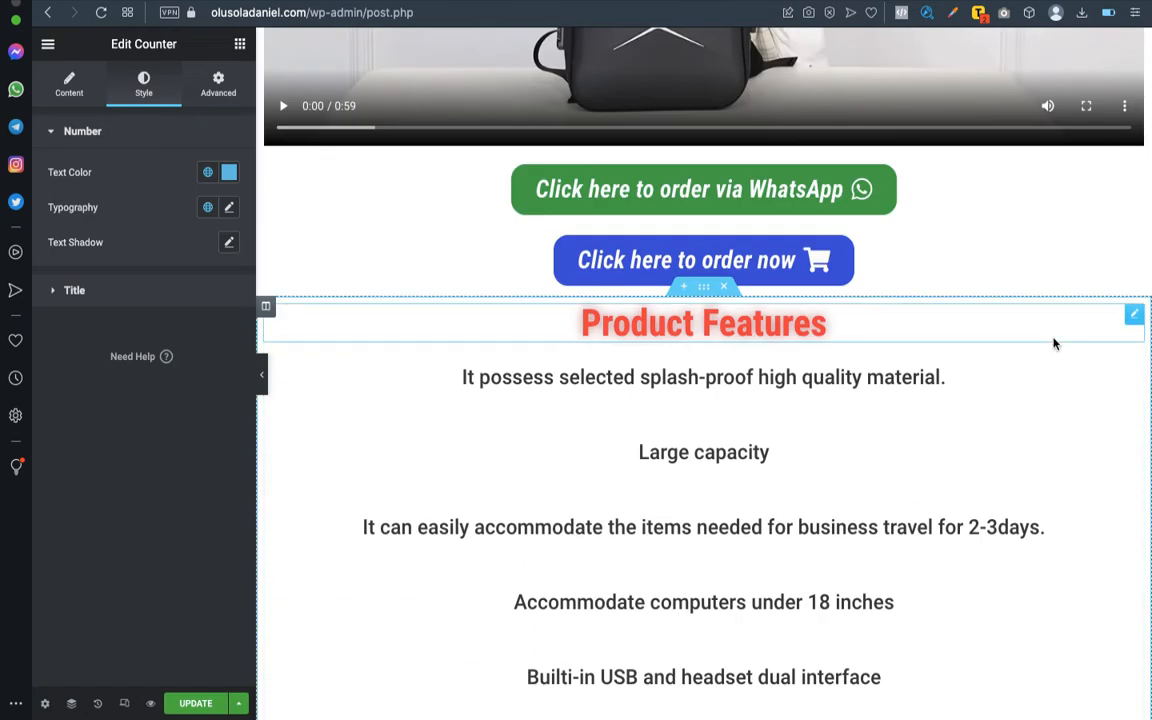
scroll(1054, 339, up, 5)
scroll(1118, 393, down, 3)
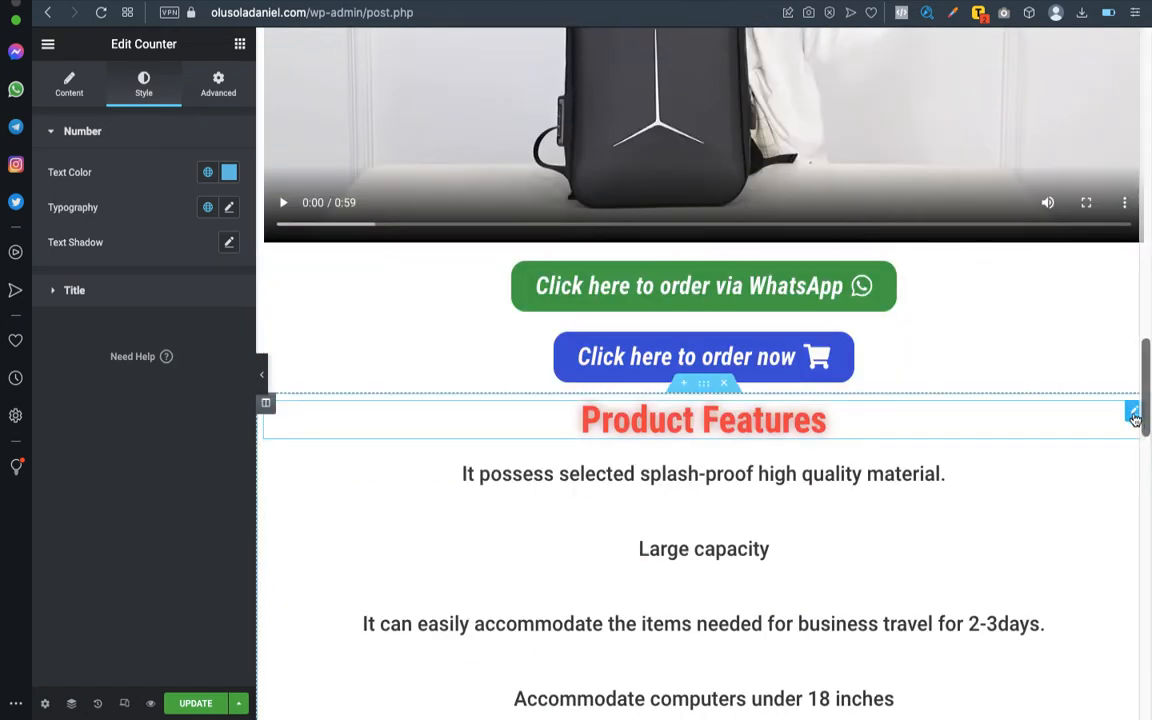
click(1020, 414)
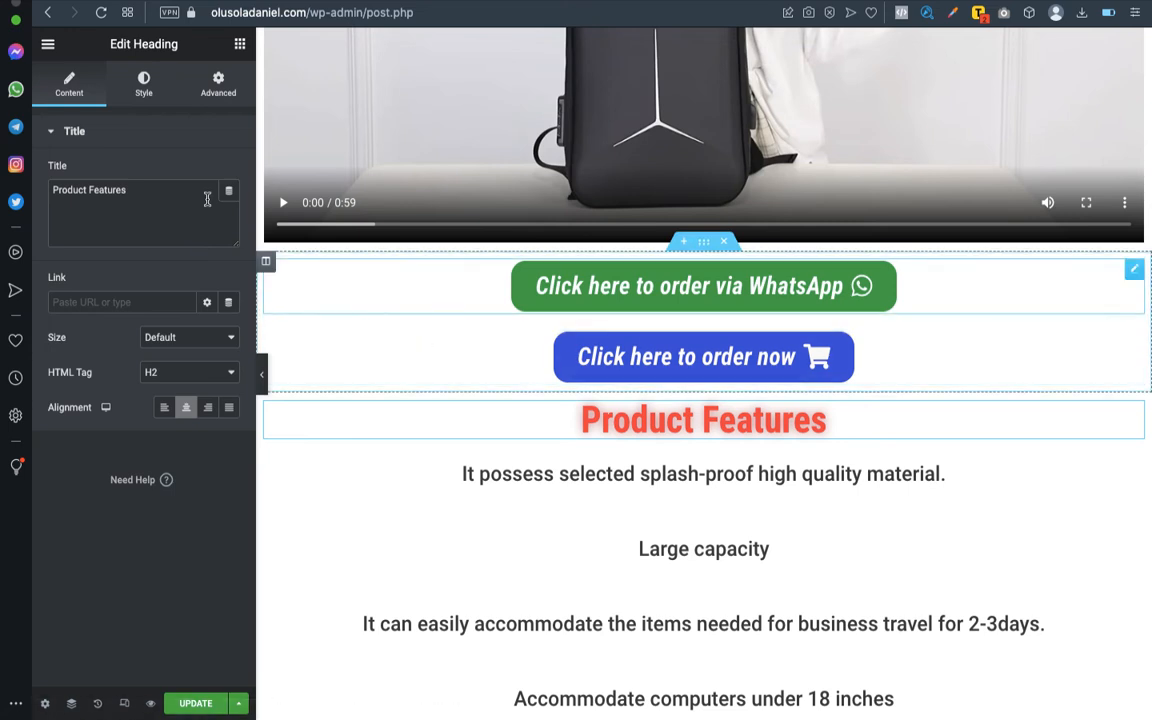
click(140, 87)
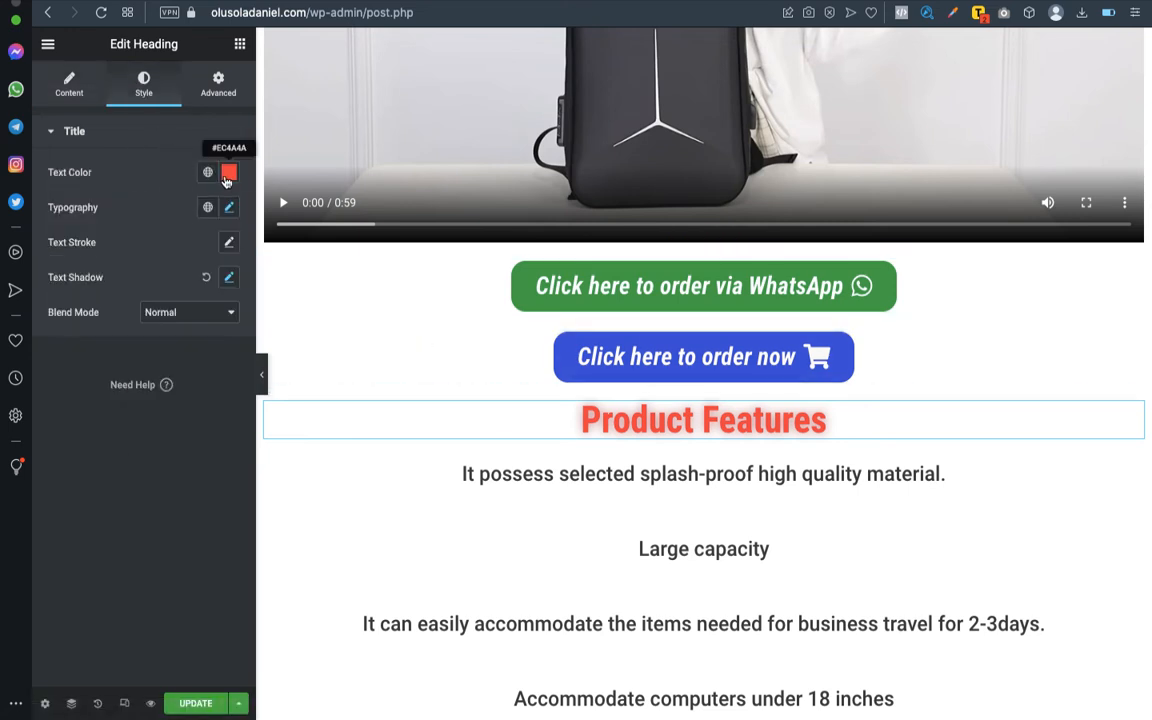
click(229, 172)
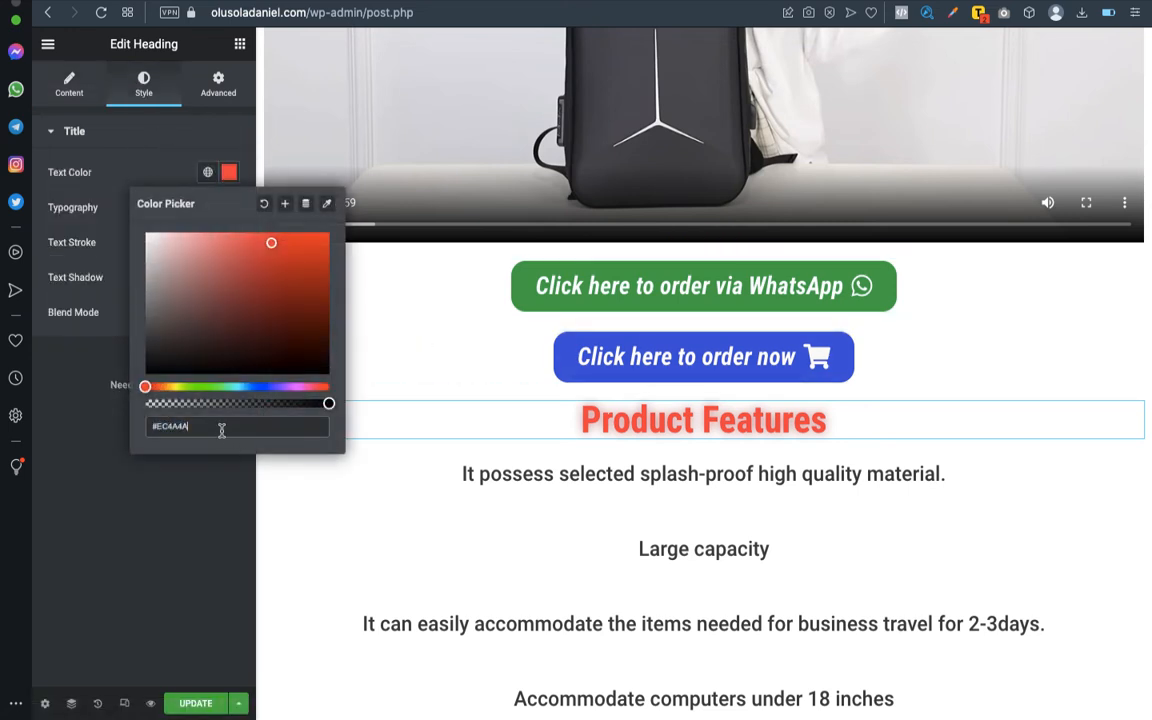
- Apply the copied colour #EC4A4A to the number of the "Bags Sold So Far" counter
scroll(574, 532, down, 15)
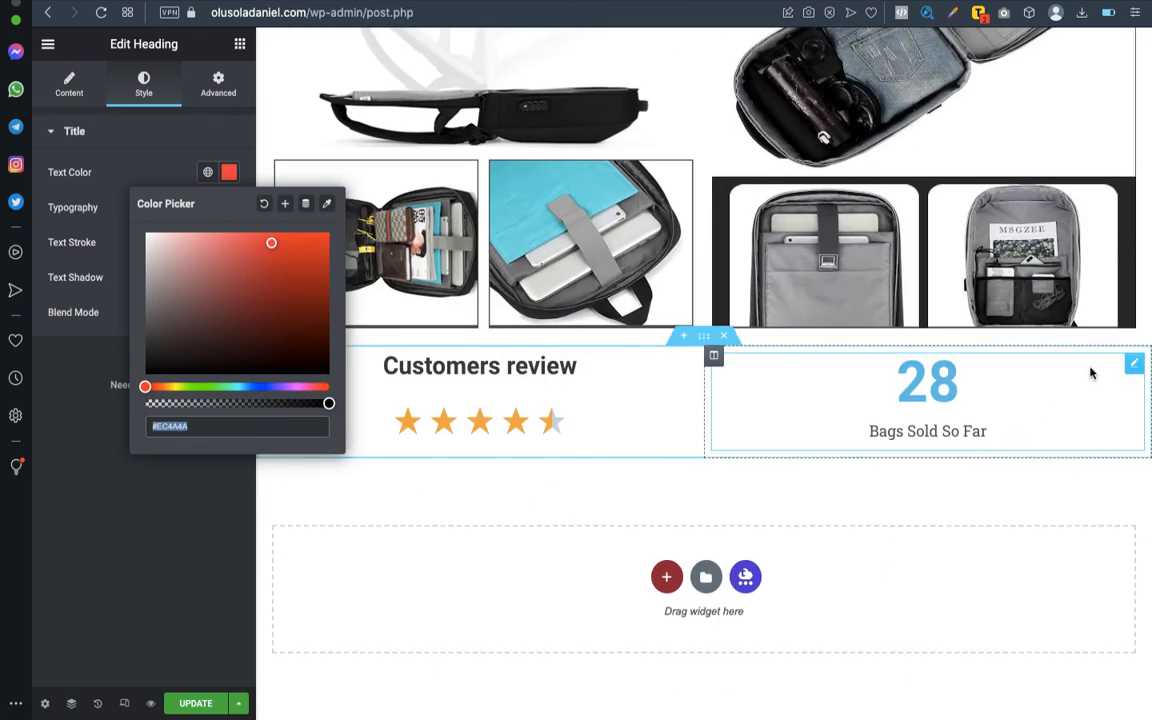
click(1134, 366)
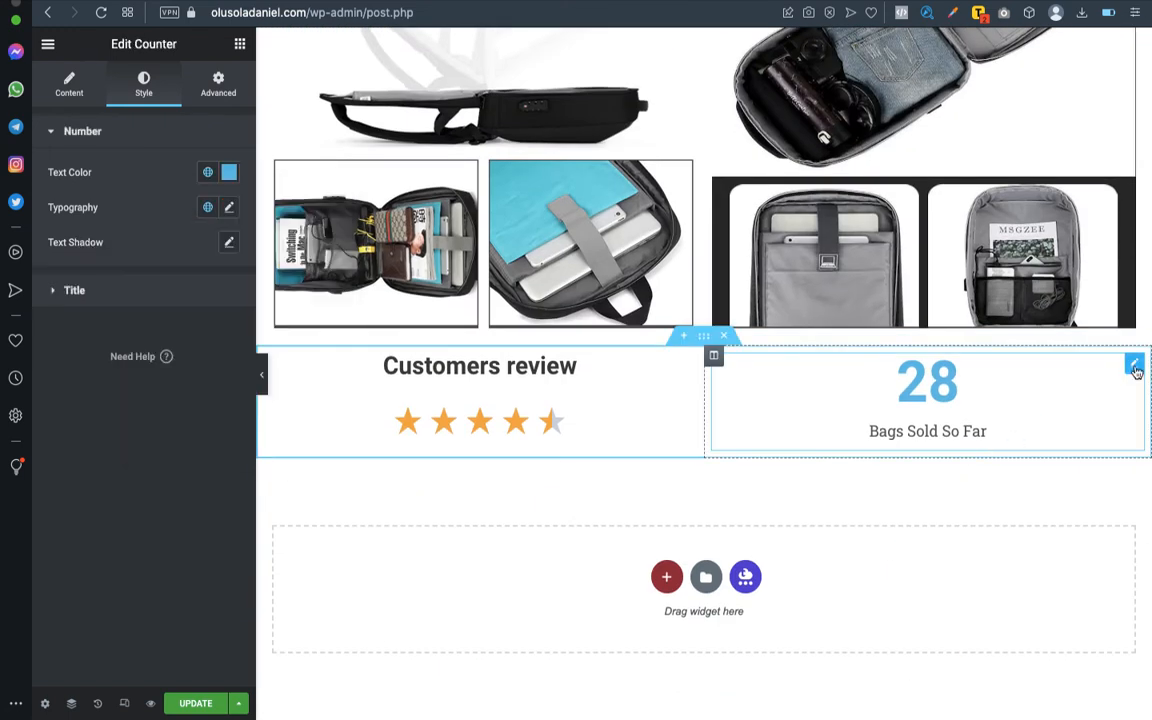
click(229, 172)
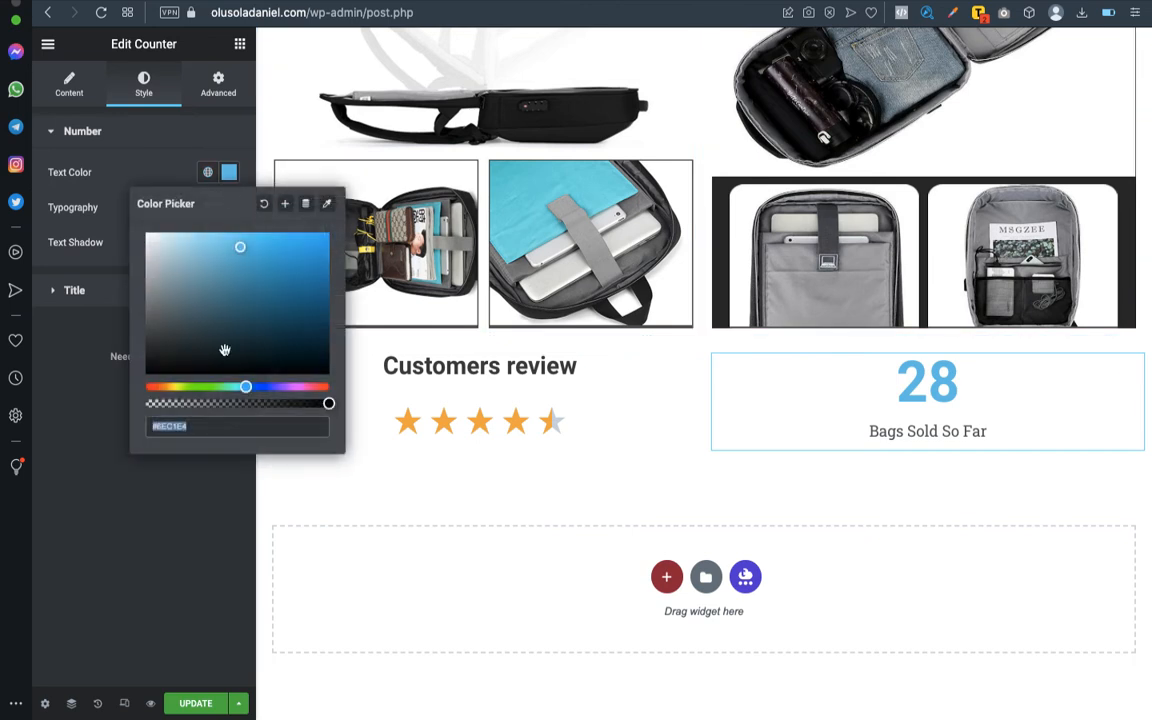
text(#EC4A4A)
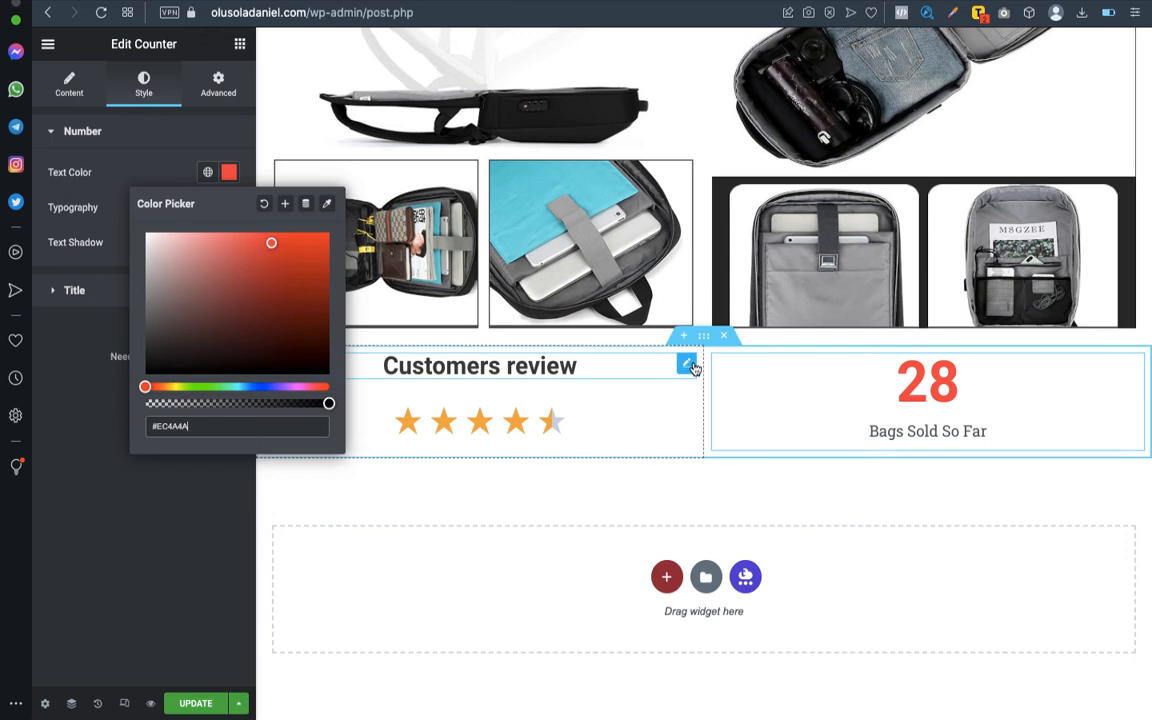
- Copy the text colour code #414141 from the "Customers review" heading
click(687, 365)
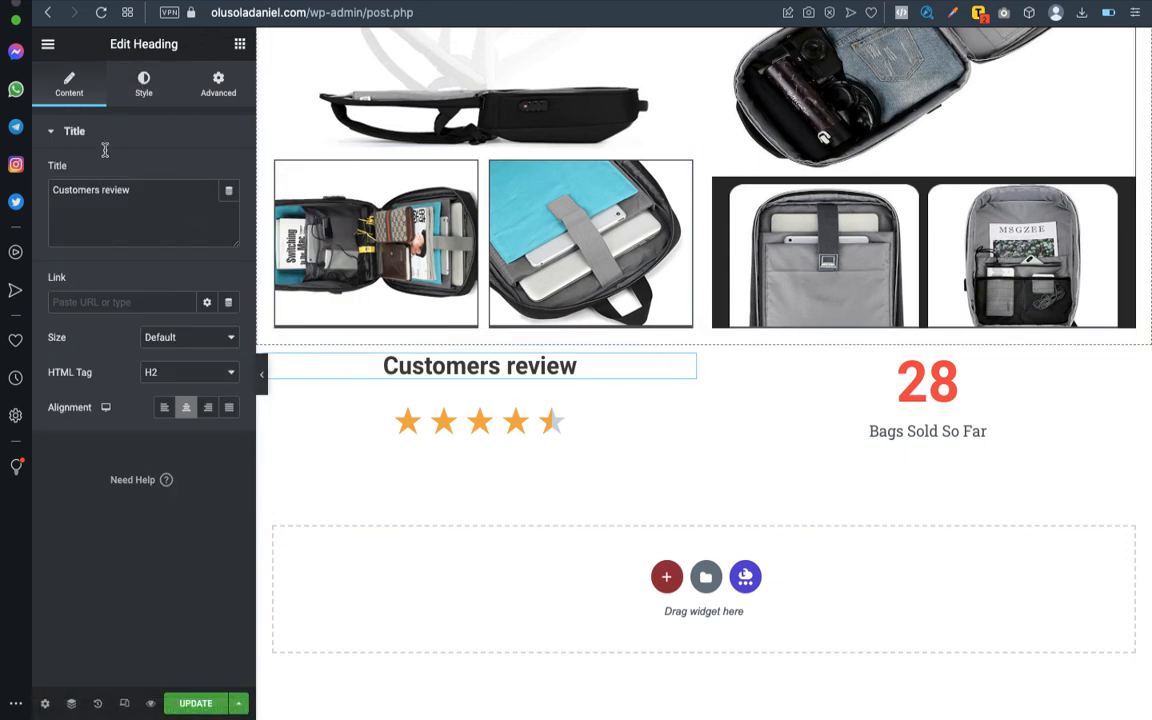
click(143, 84)
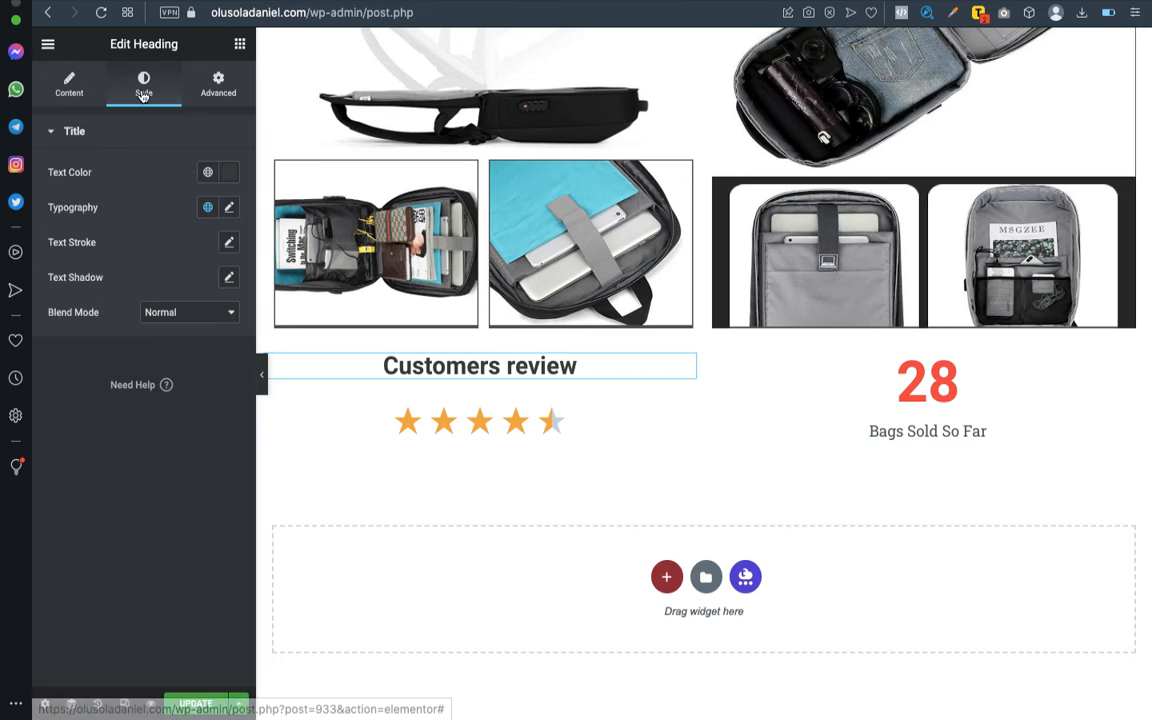
click(229, 172)
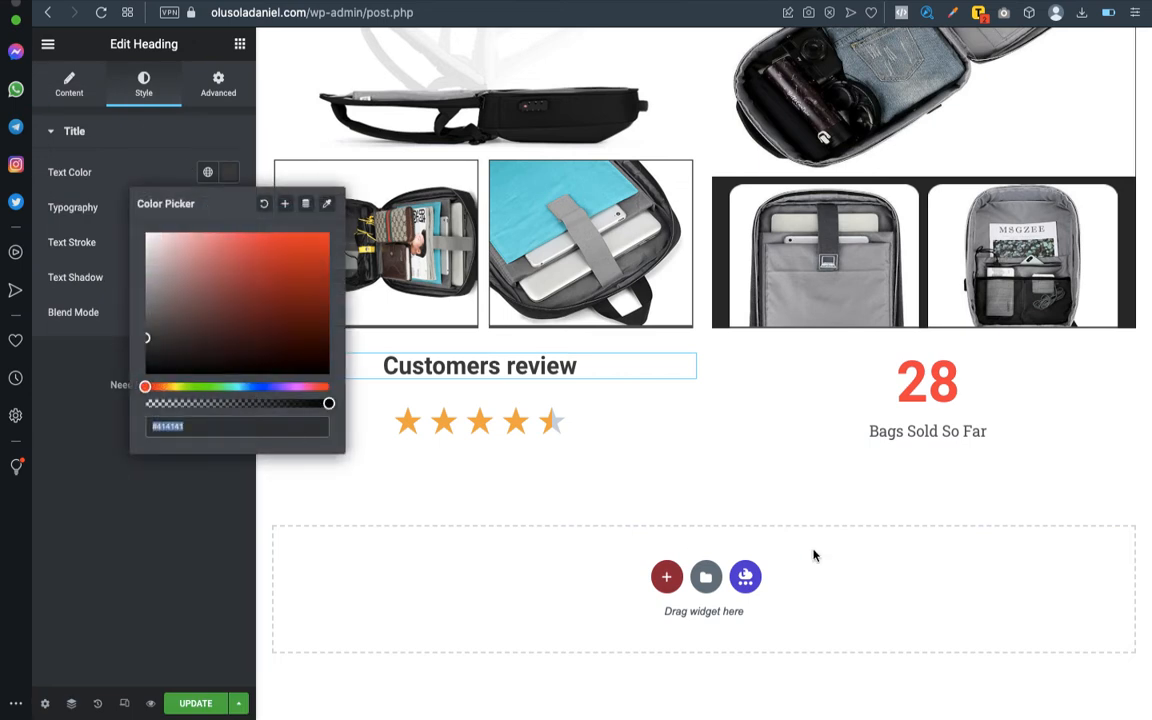
- Try a font size of 72 px on the "Bags Sold So Far" counter's number and clear it again
click(1136, 364)
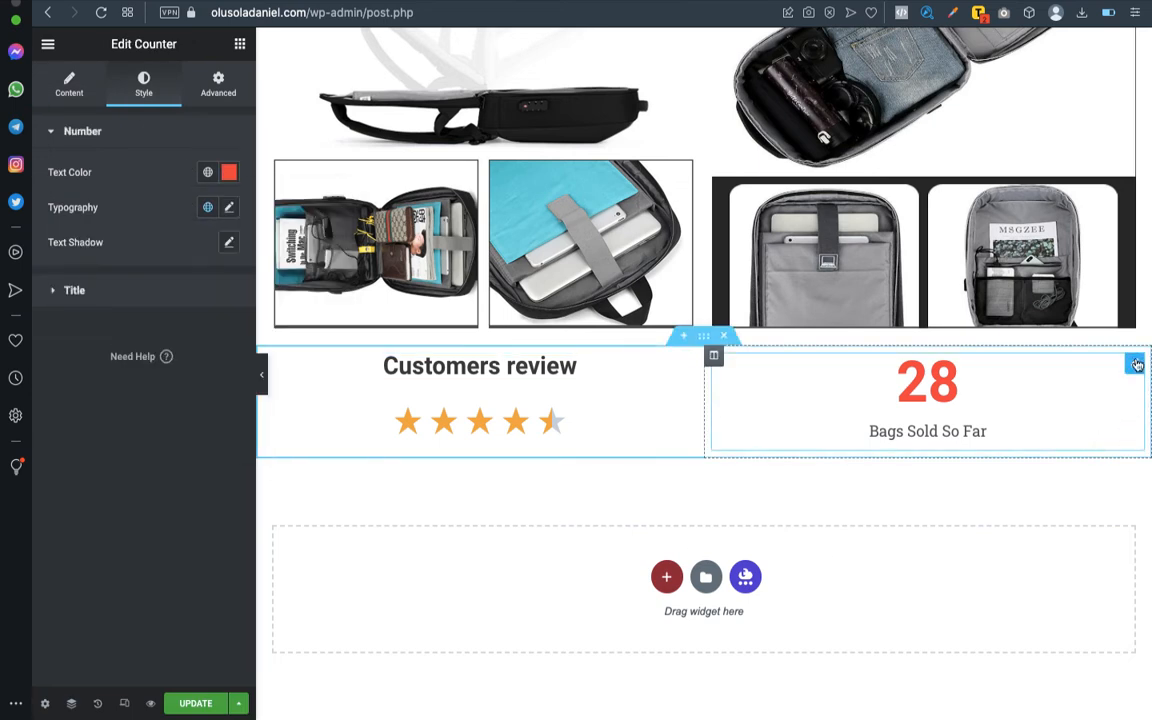
click(104, 288)
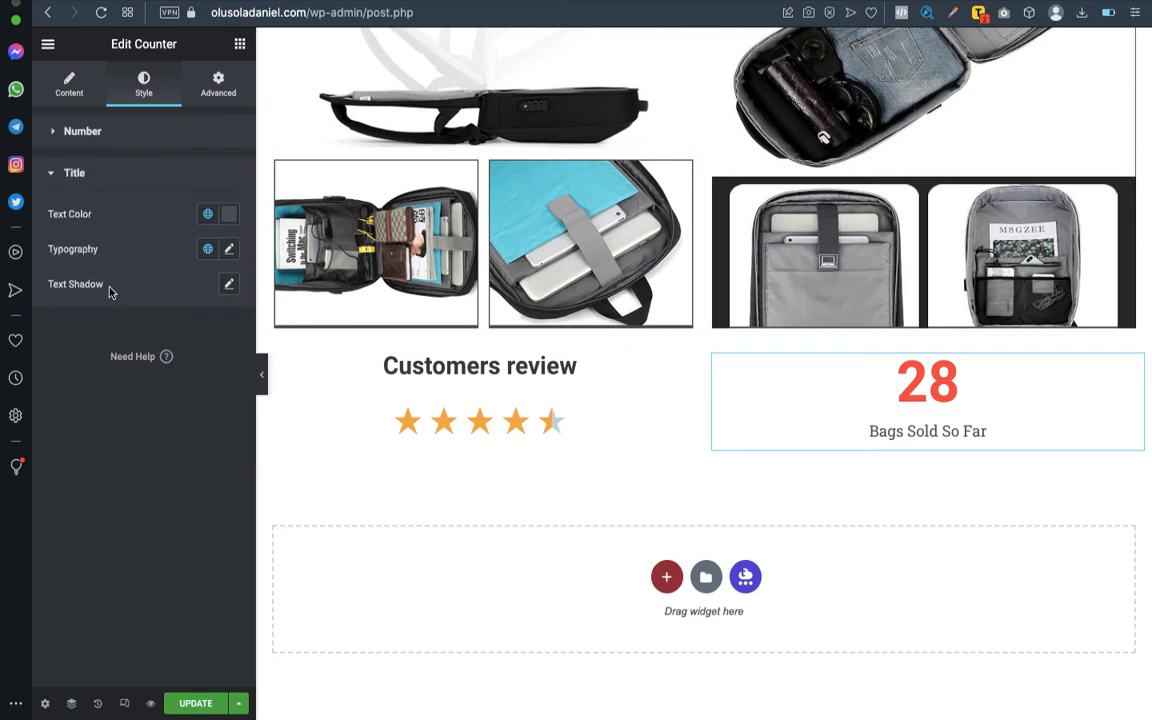
click(126, 145)
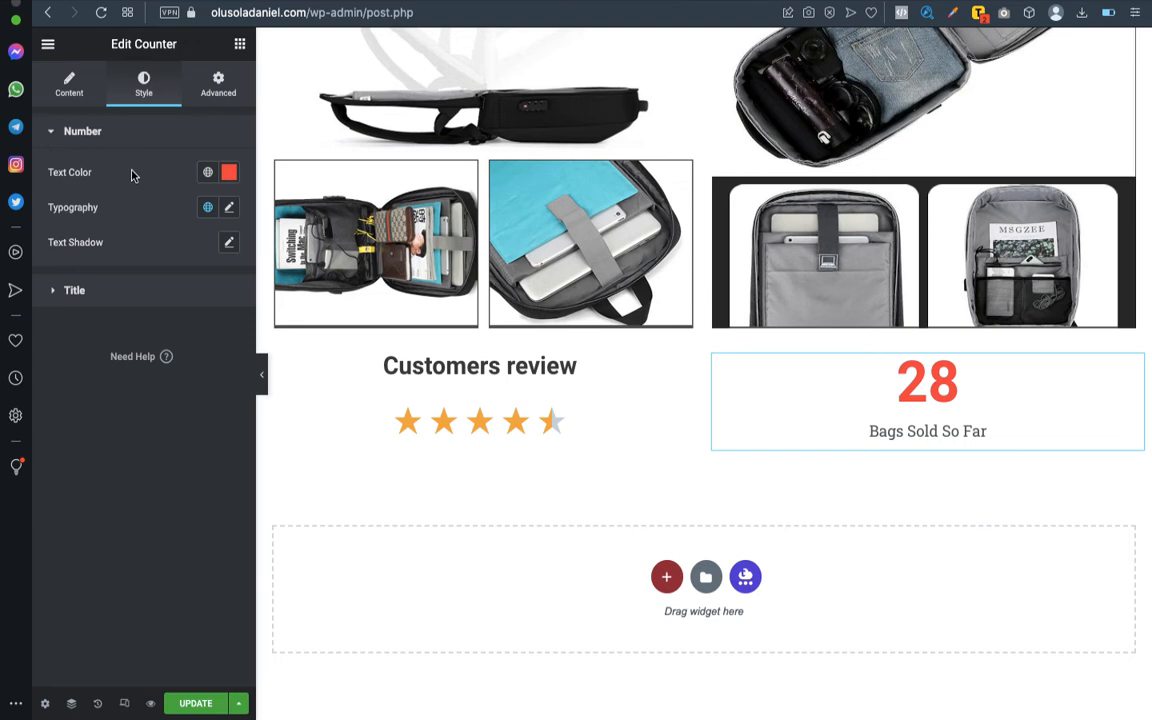
click(229, 208)
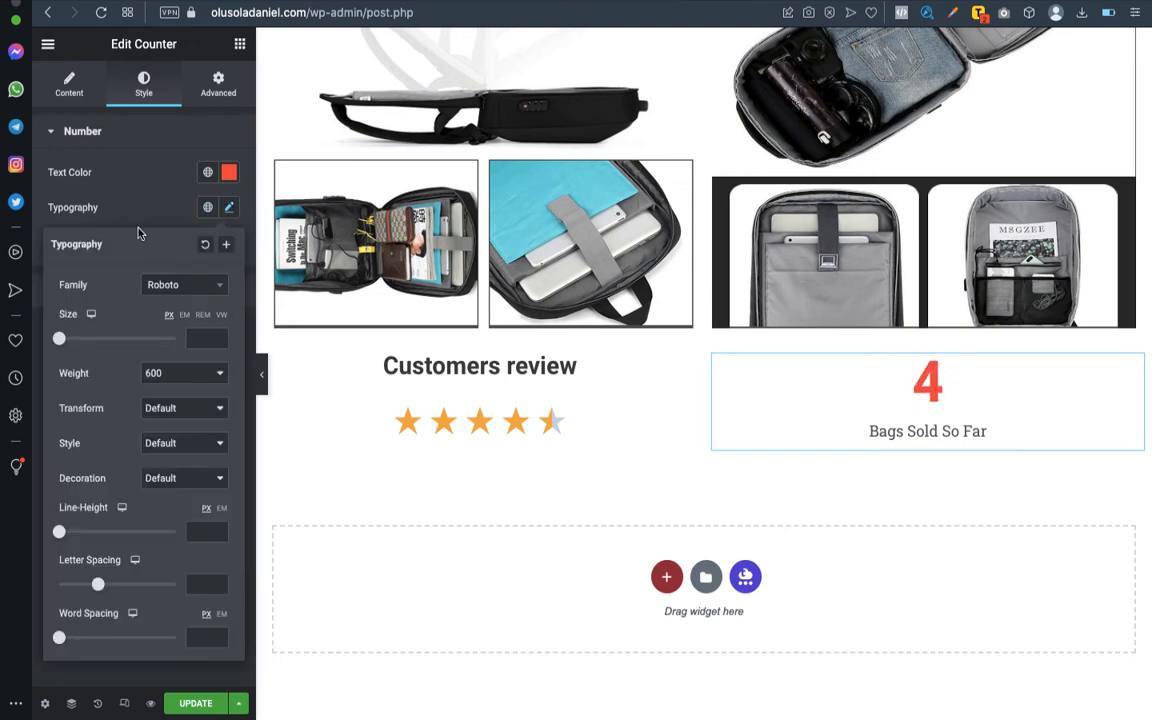
drag(59, 338, 100, 339)
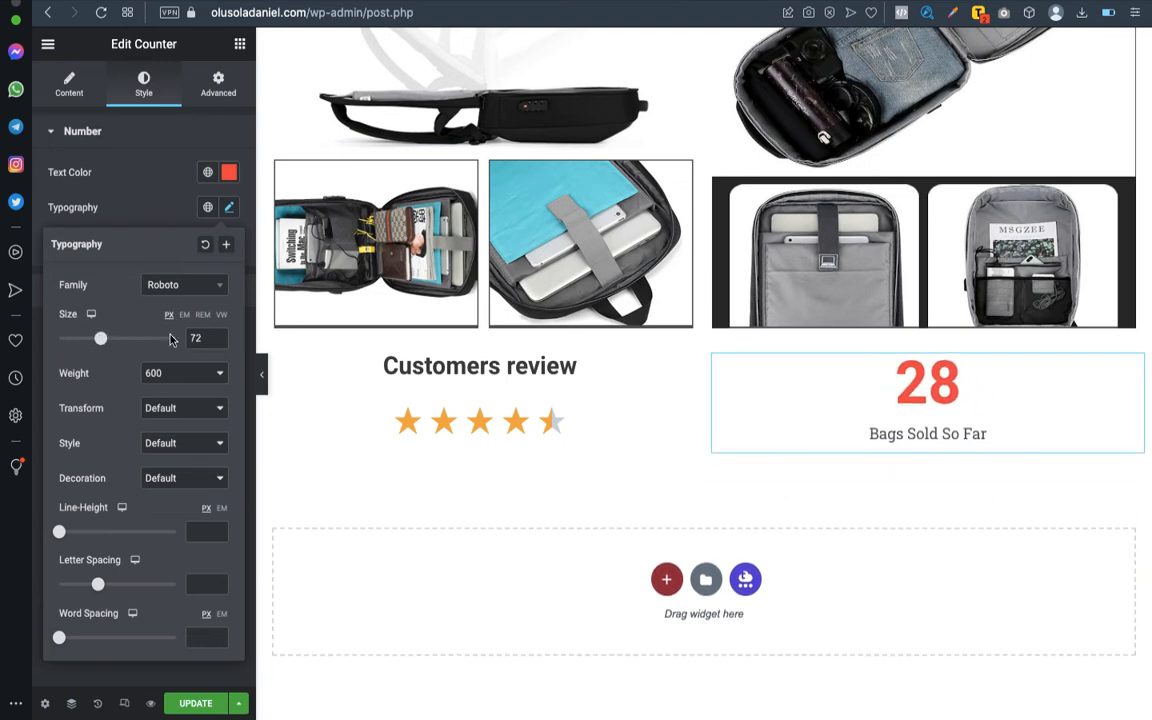
key(BackSpace)
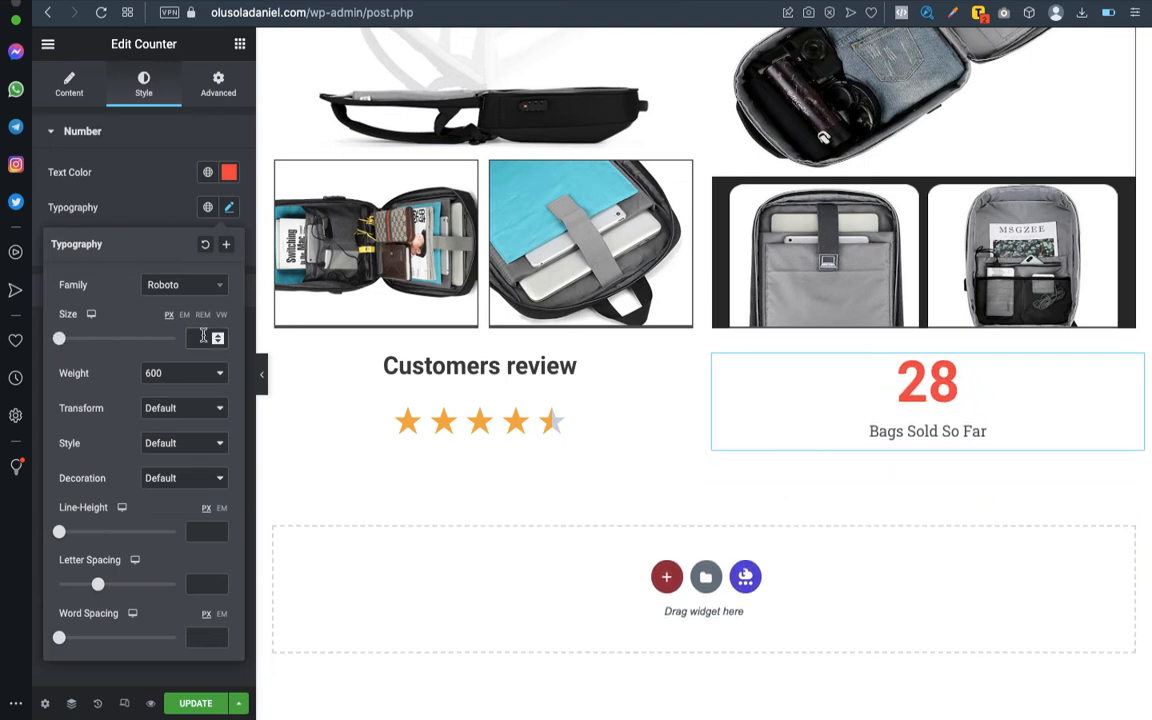
- Try the Roboto Condensed font on the counter's number and return it to Roboto
click(183, 290)
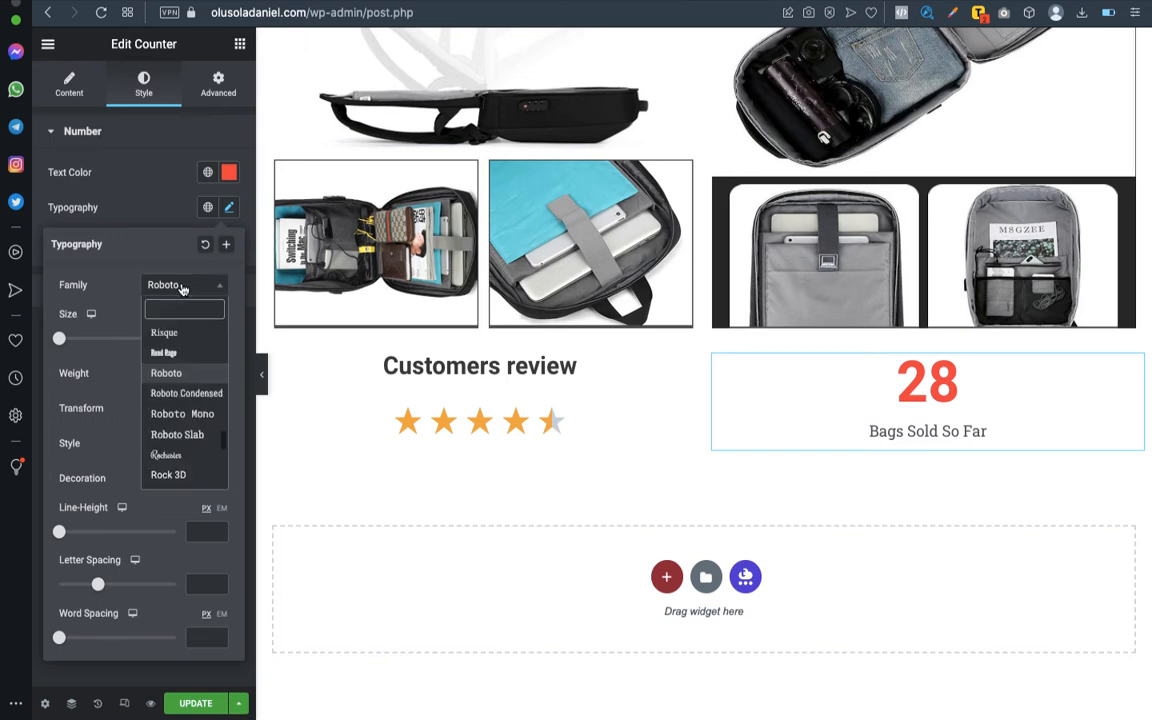
click(186, 393)
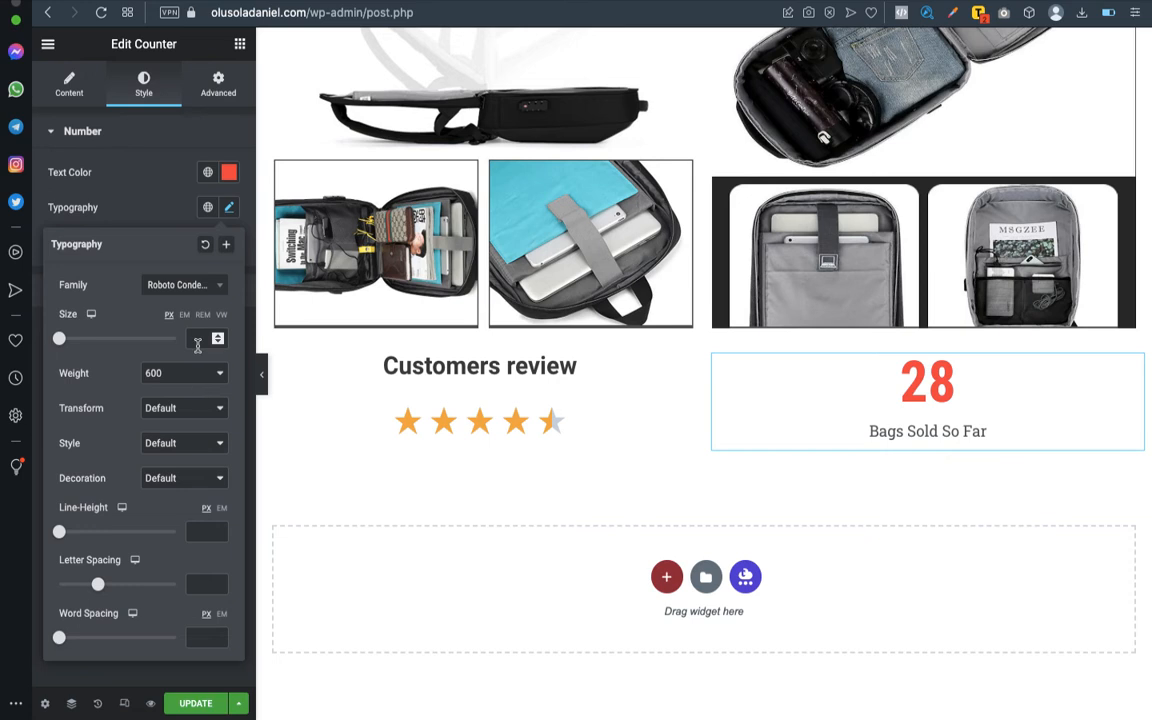
click(196, 289)
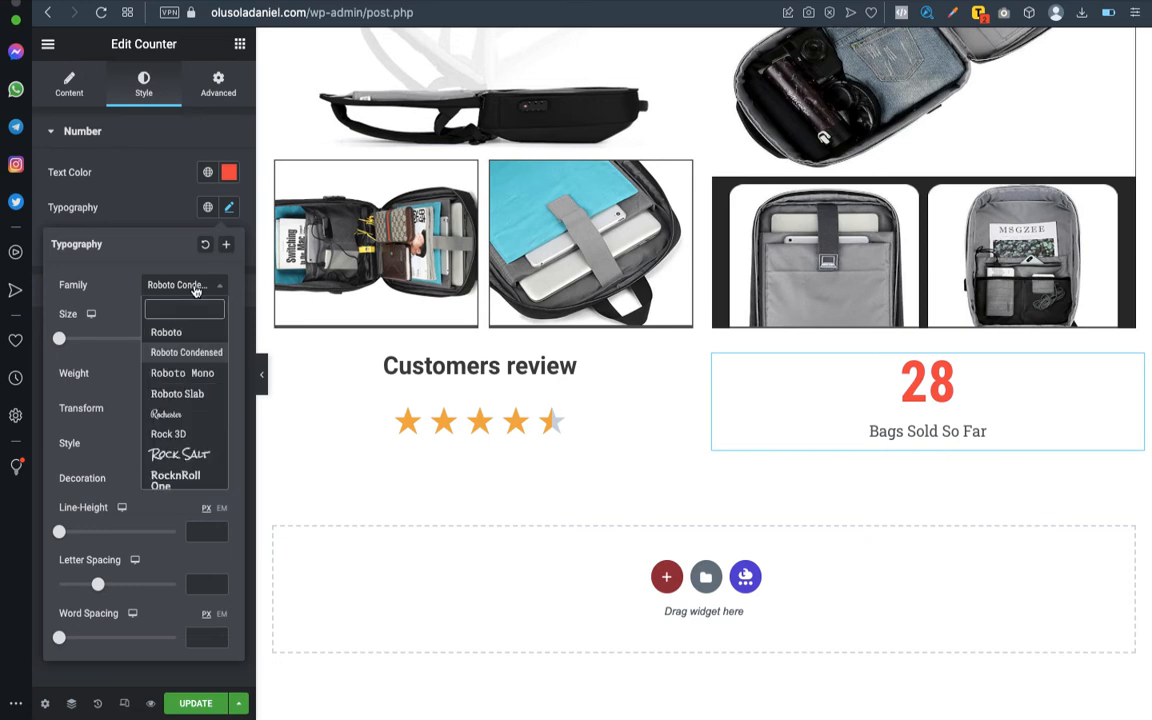
click(185, 334)
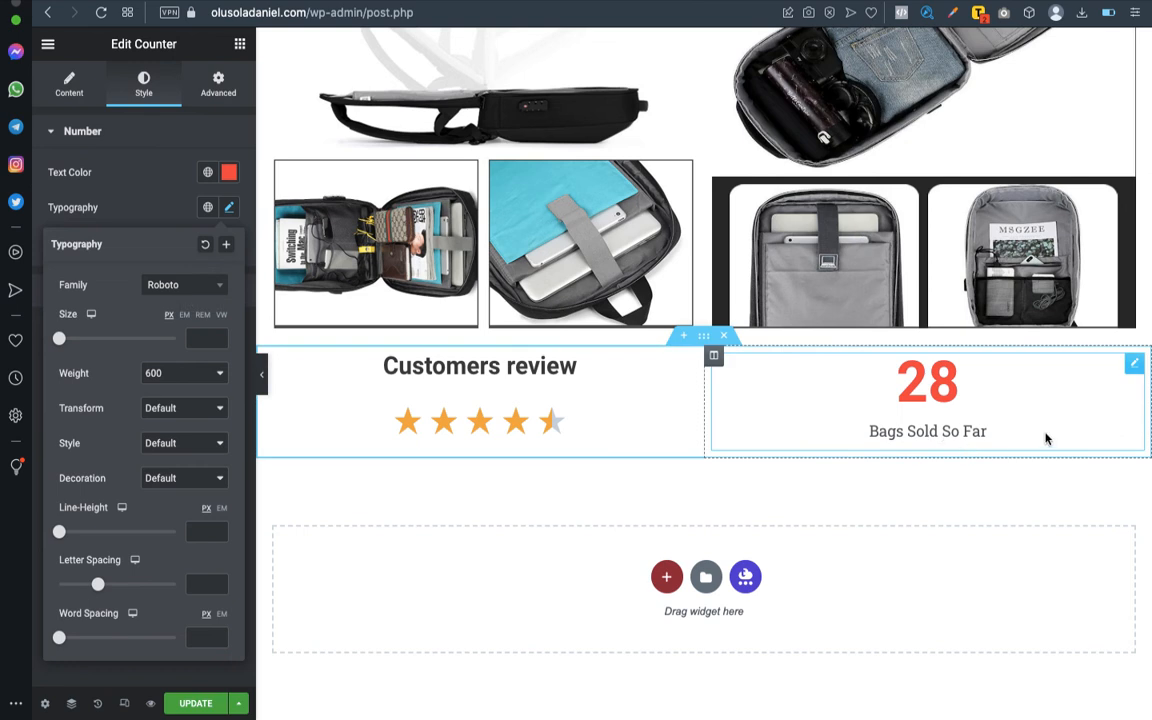
- Apply the copied colour #414141 to the title text of the "Bags Sold So Far" counter
click(1015, 322)
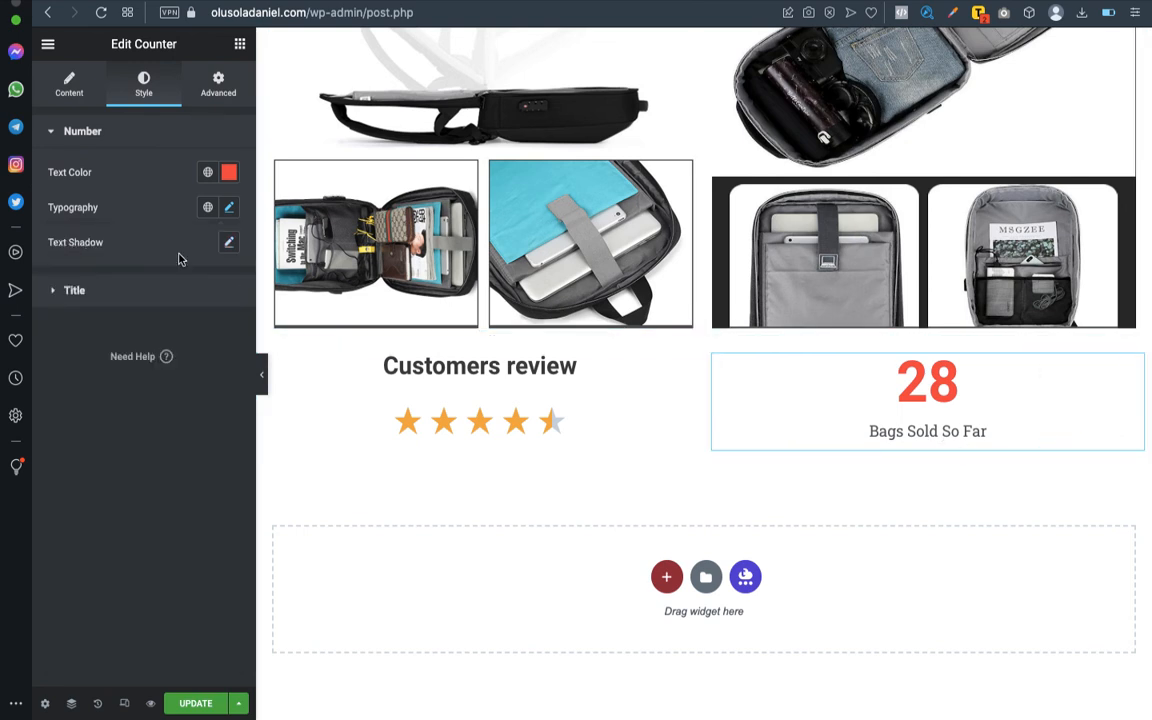
click(98, 290)
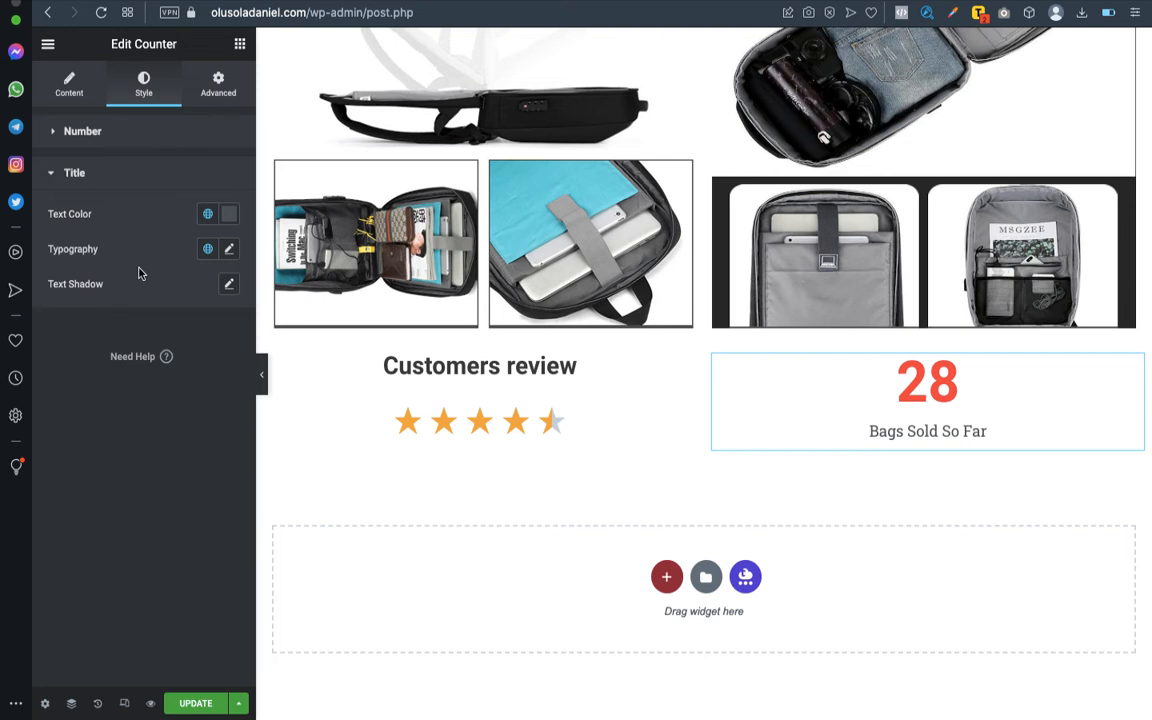
click(230, 215)
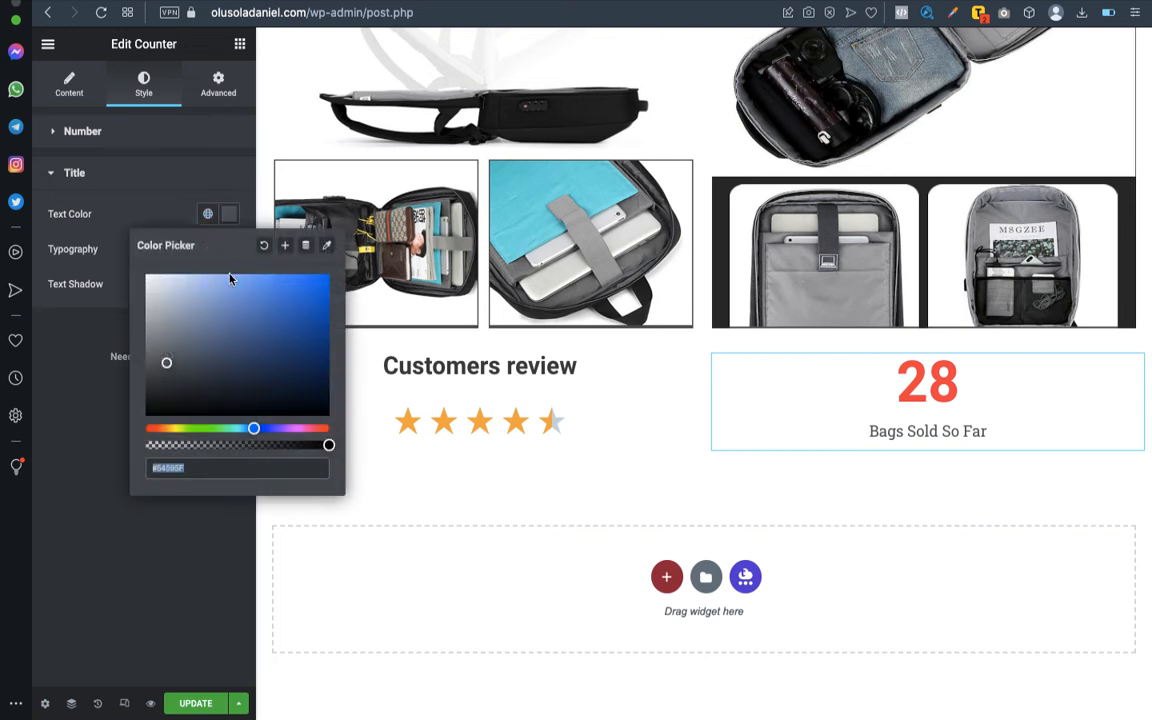
text(#414141)
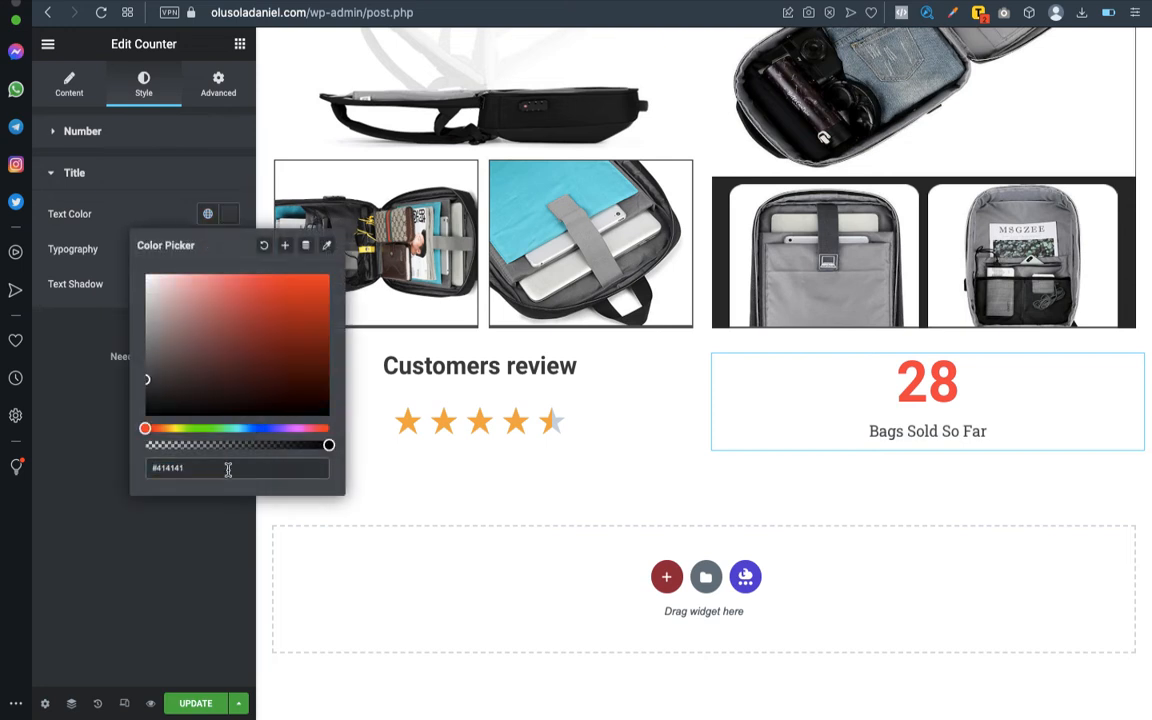
click(100, 391)
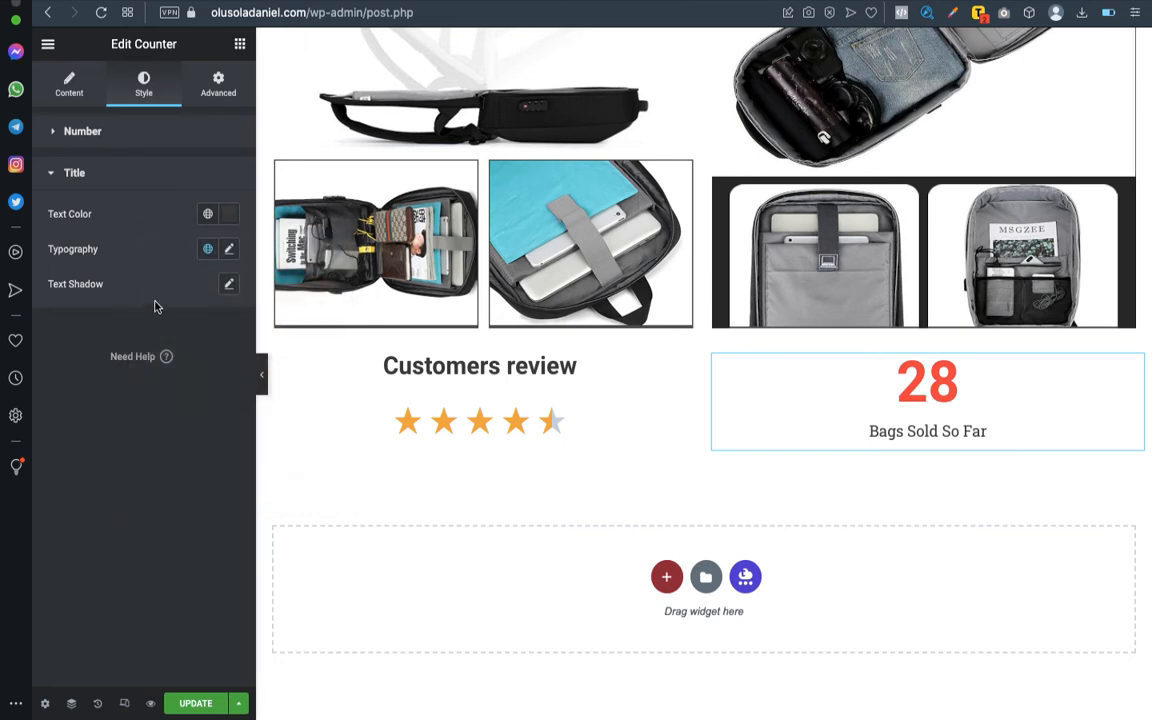
- Set the counter title's font size to 25 px and its weight to 500
click(230, 250)
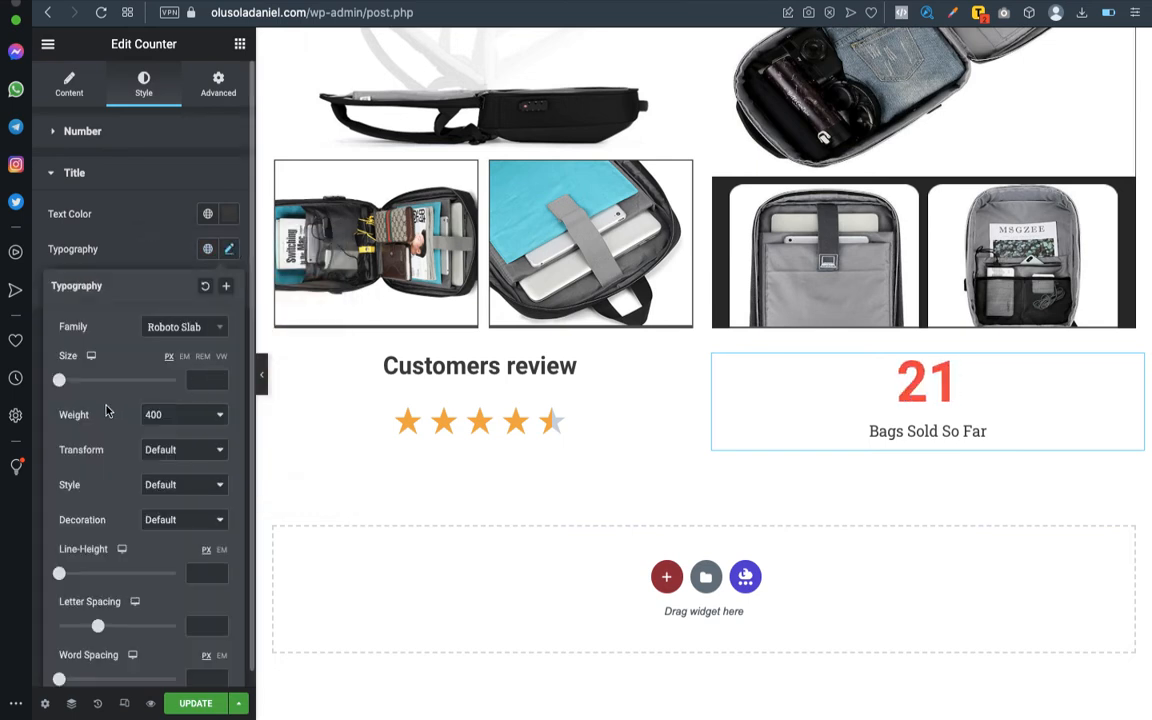
drag(59, 380, 72, 386)
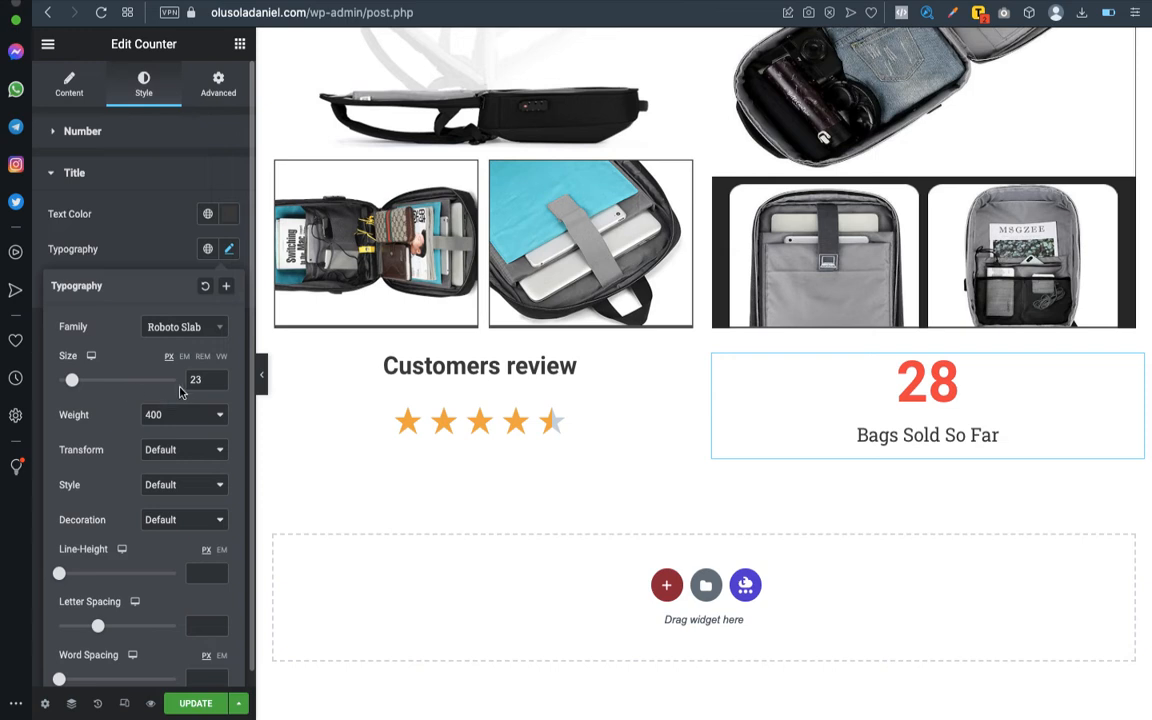
text(25)
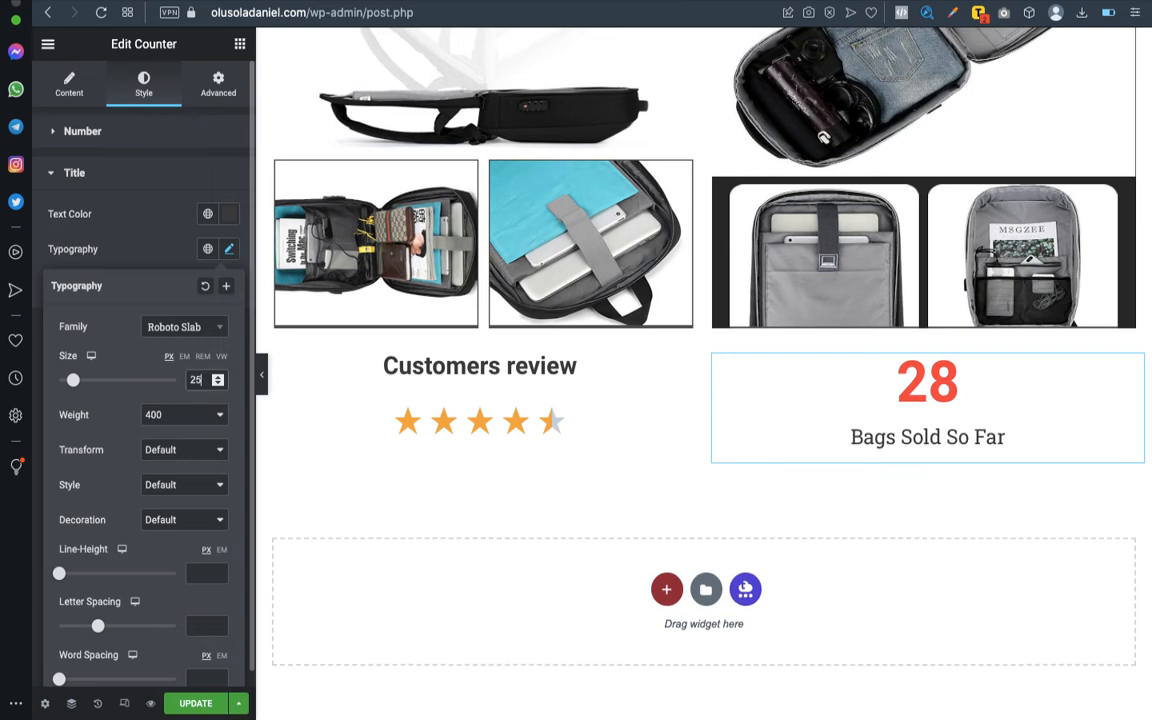
click(162, 414)
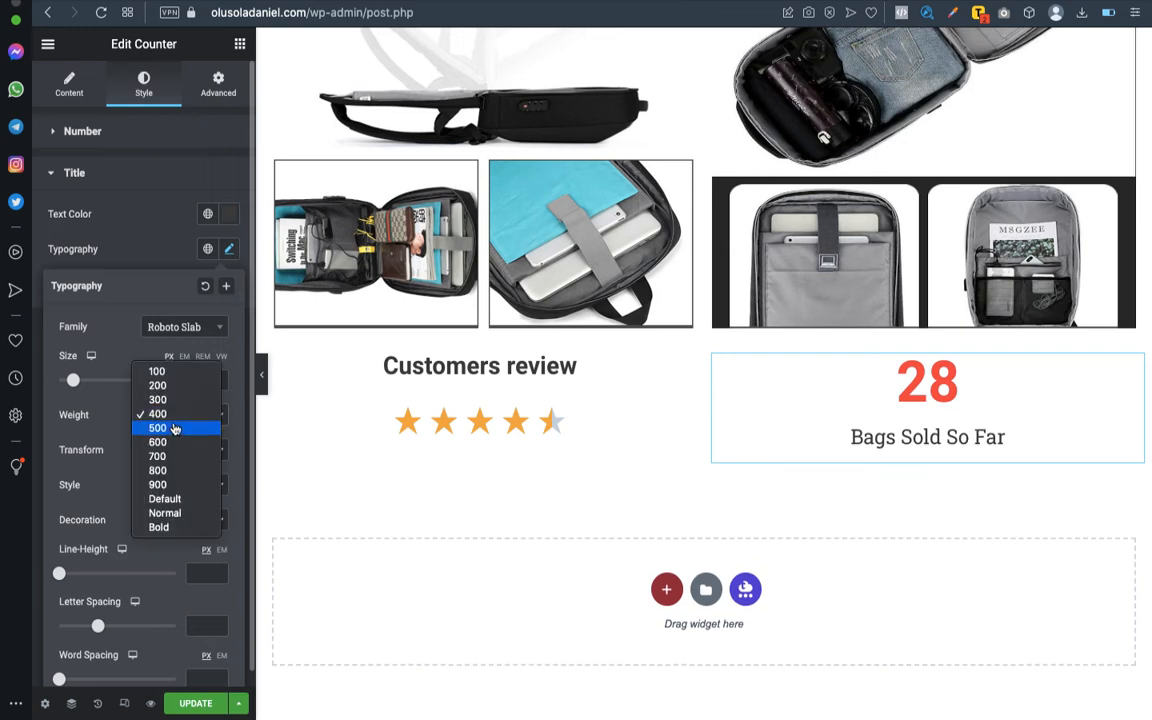
click(173, 429)
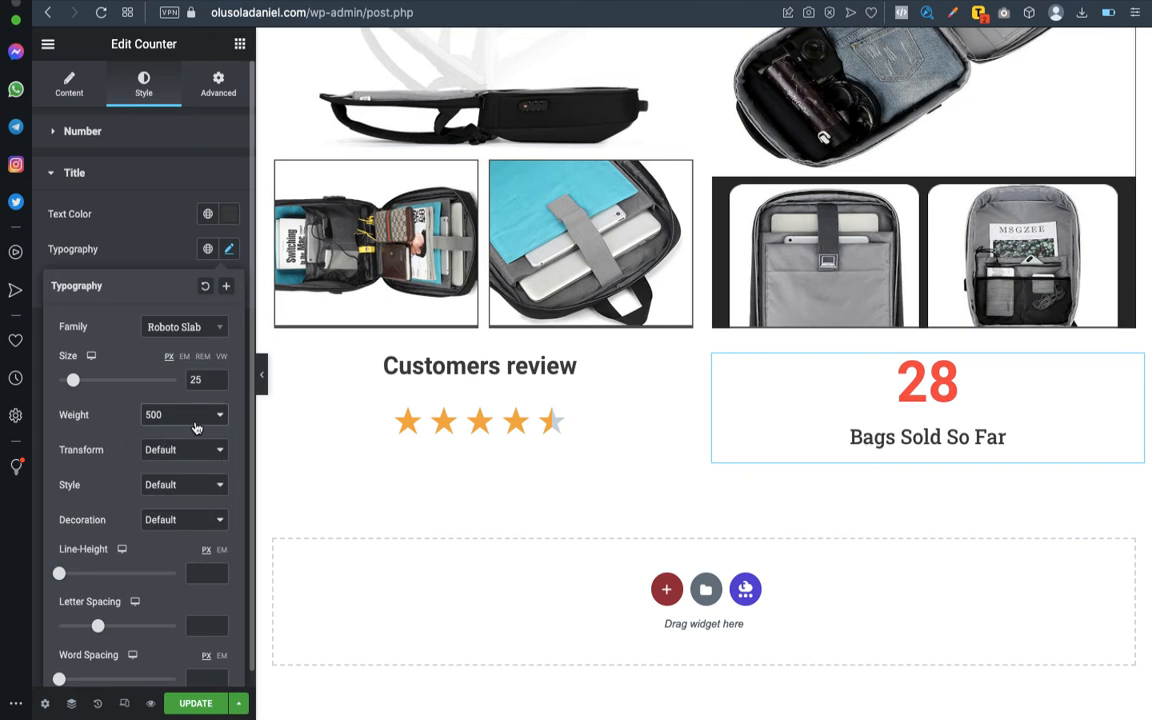
- Find the Roboto font and apply it to the counter's title
click(219, 326)
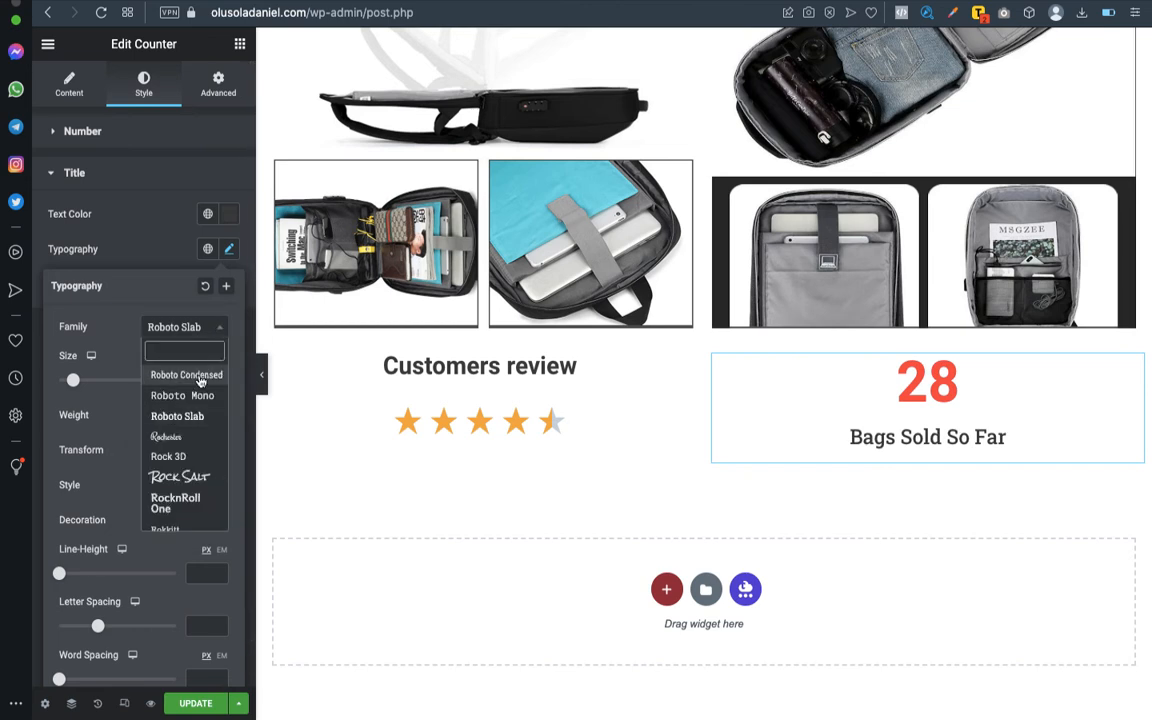
scroll(195, 400, up, 10)
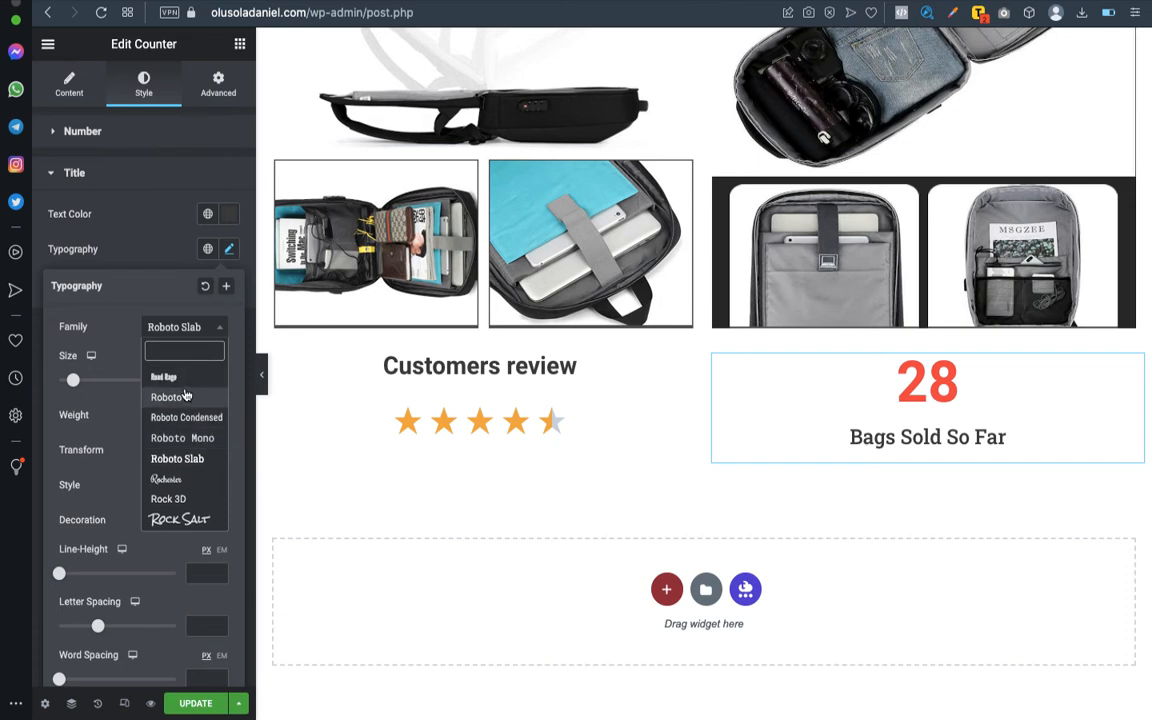
scroll(185, 397, up, 5)
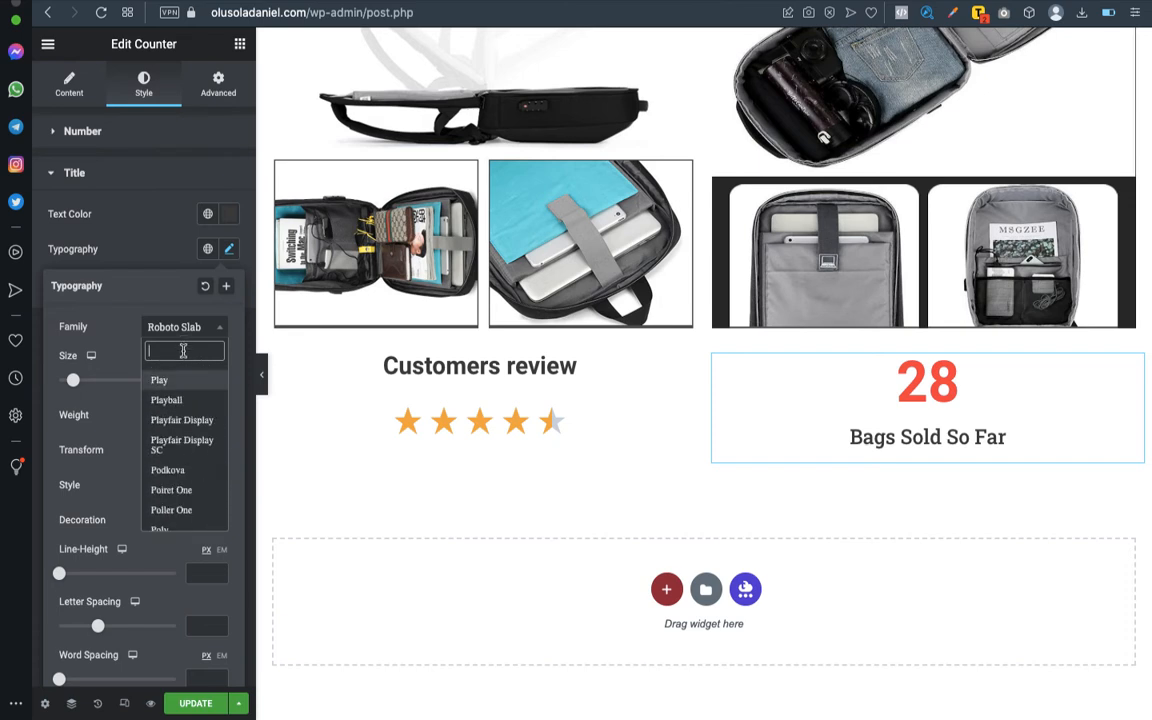
text(roboto)
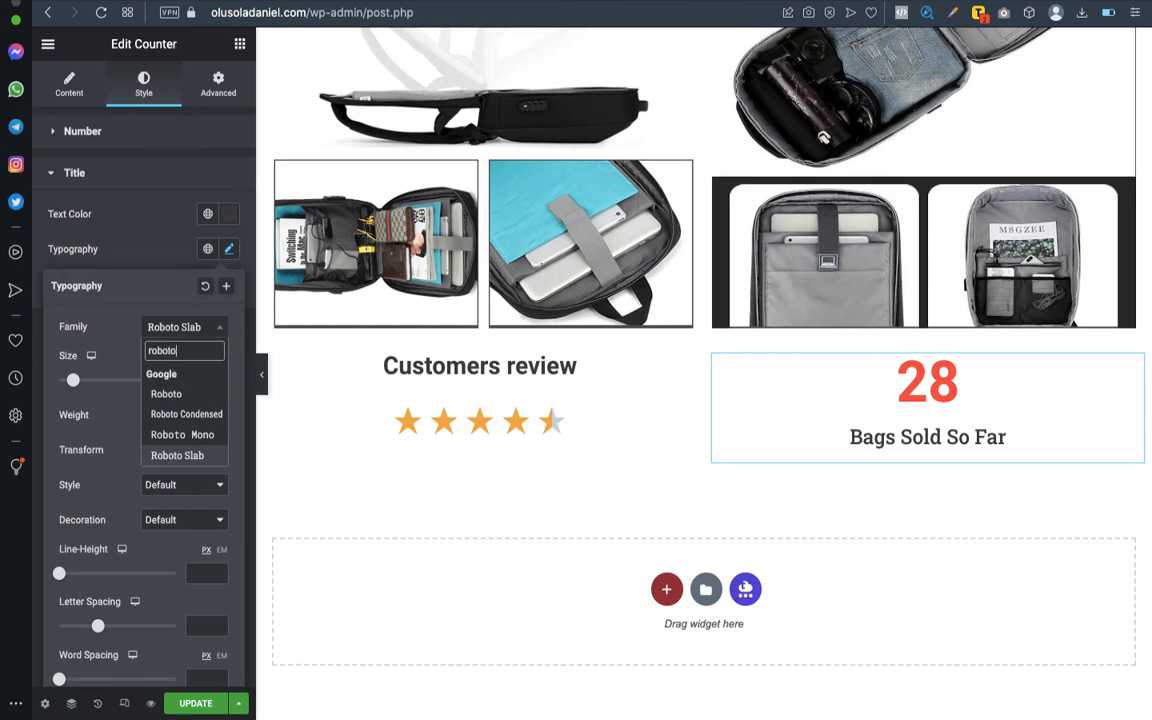
click(183, 393)
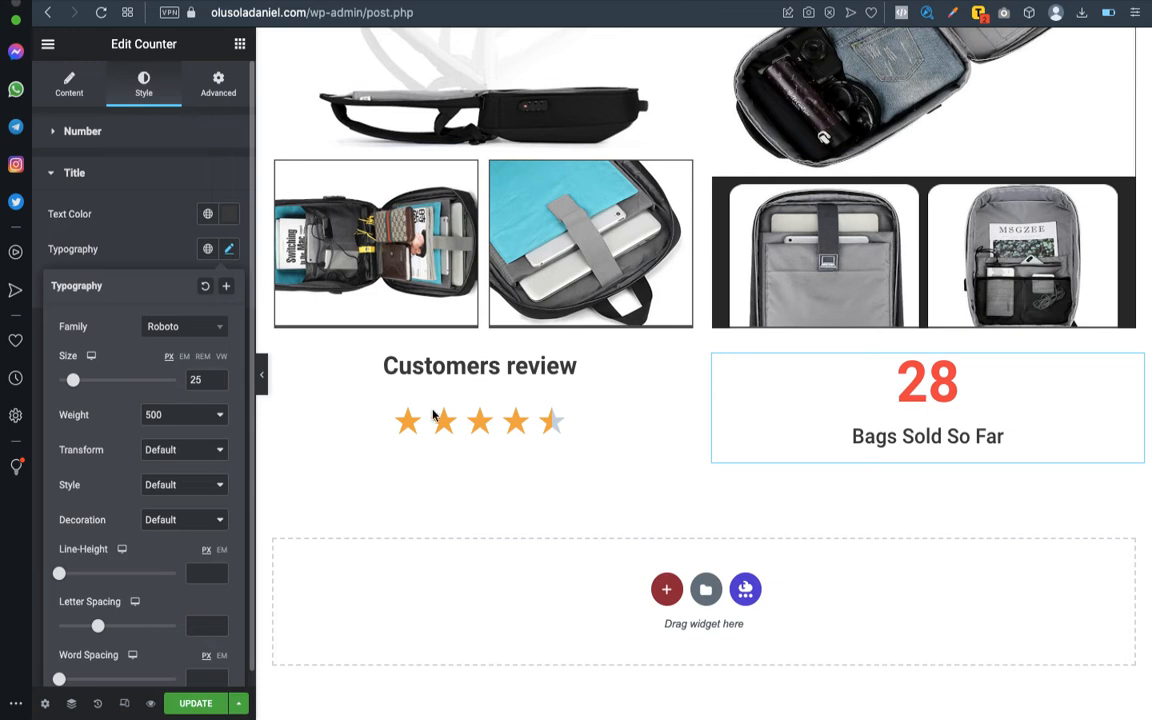
- Check the "Customers review" heading's typography and set the surrounding section's vertical alignment to Middle
click(685, 366)
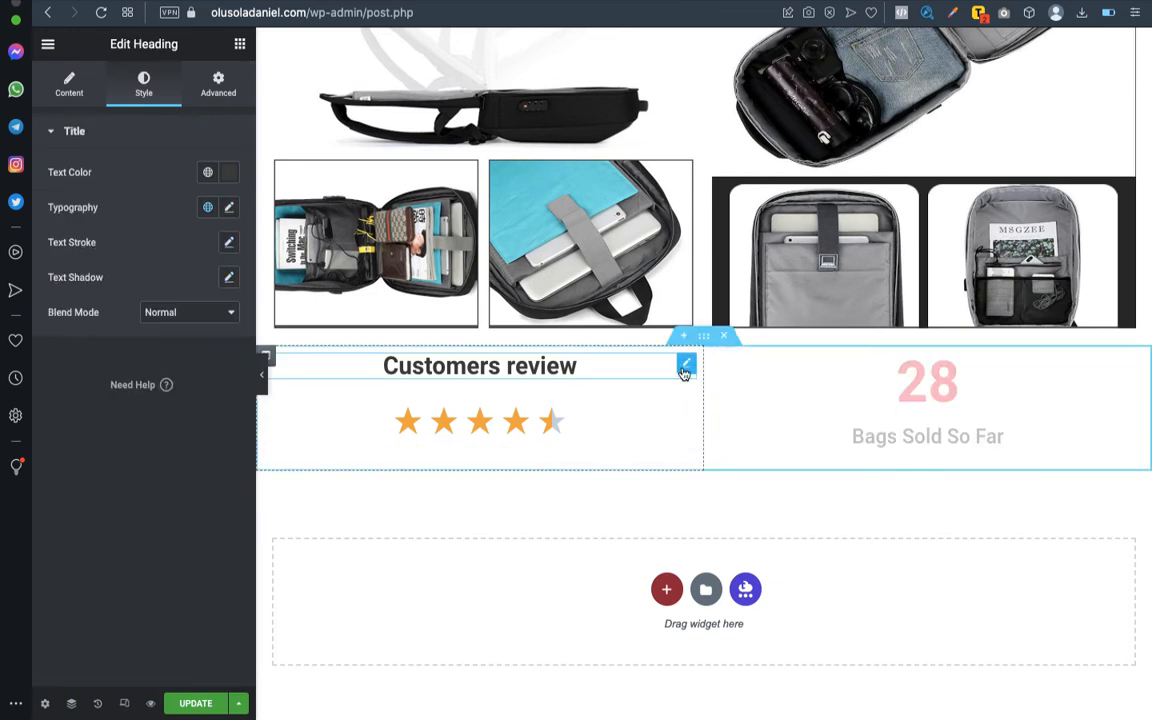
click(230, 208)
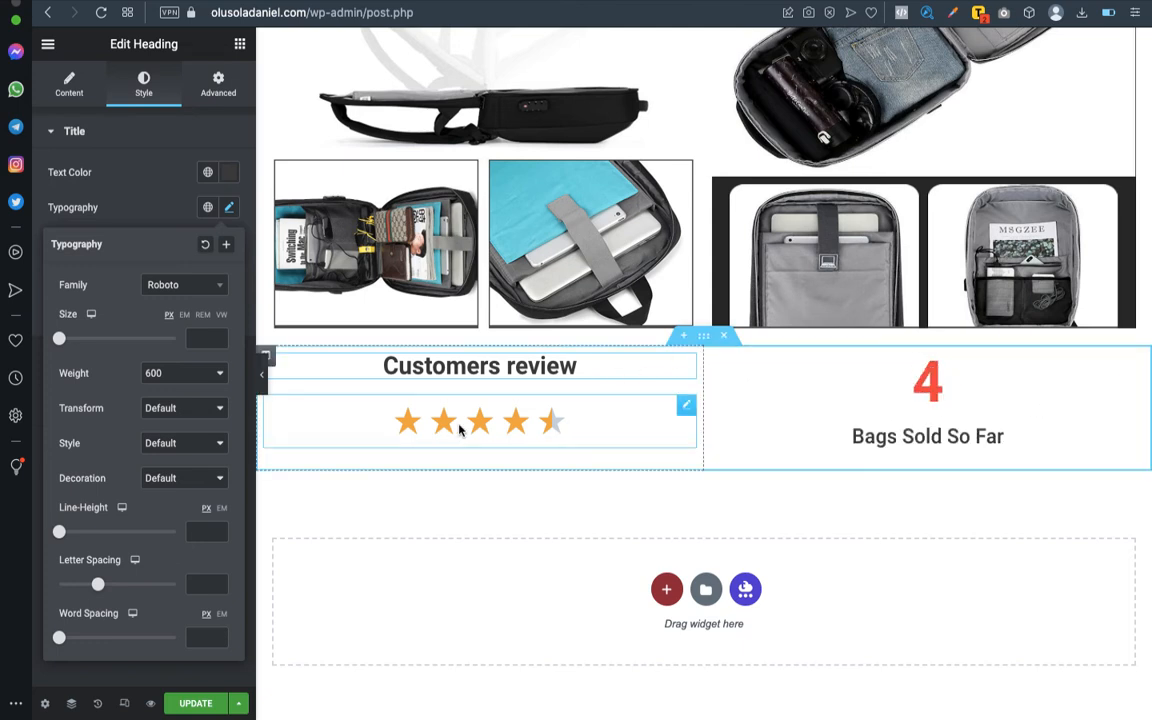
click(703, 336)
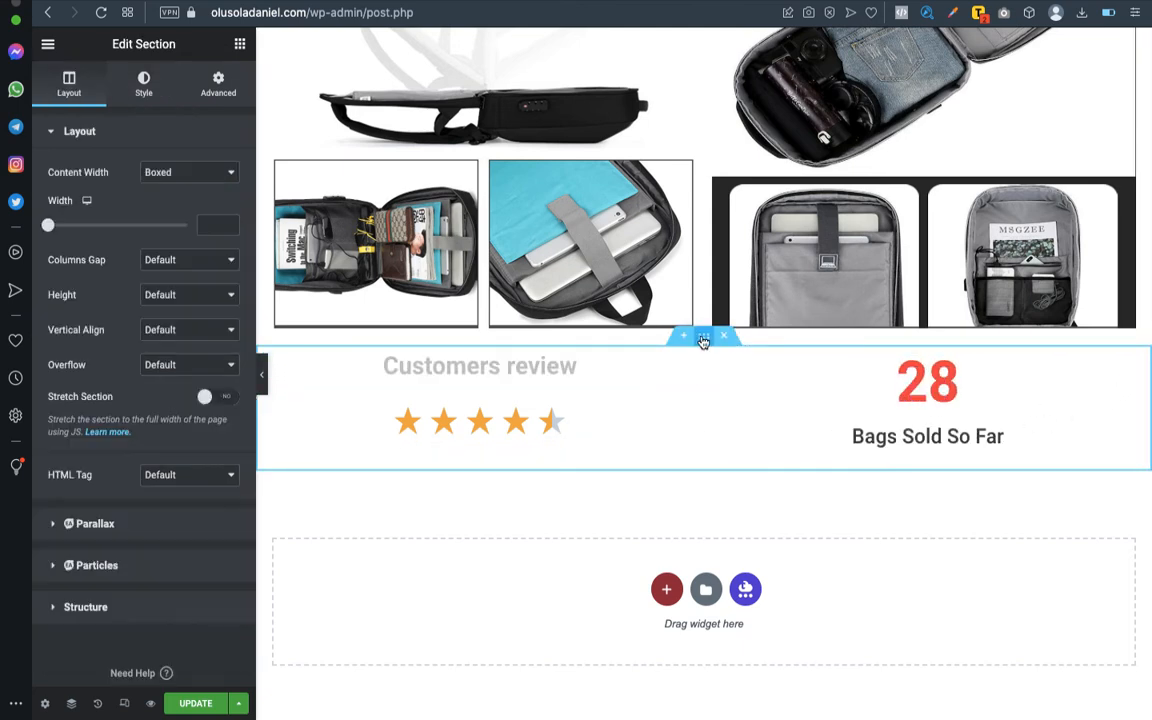
click(237, 331)
click(168, 358)
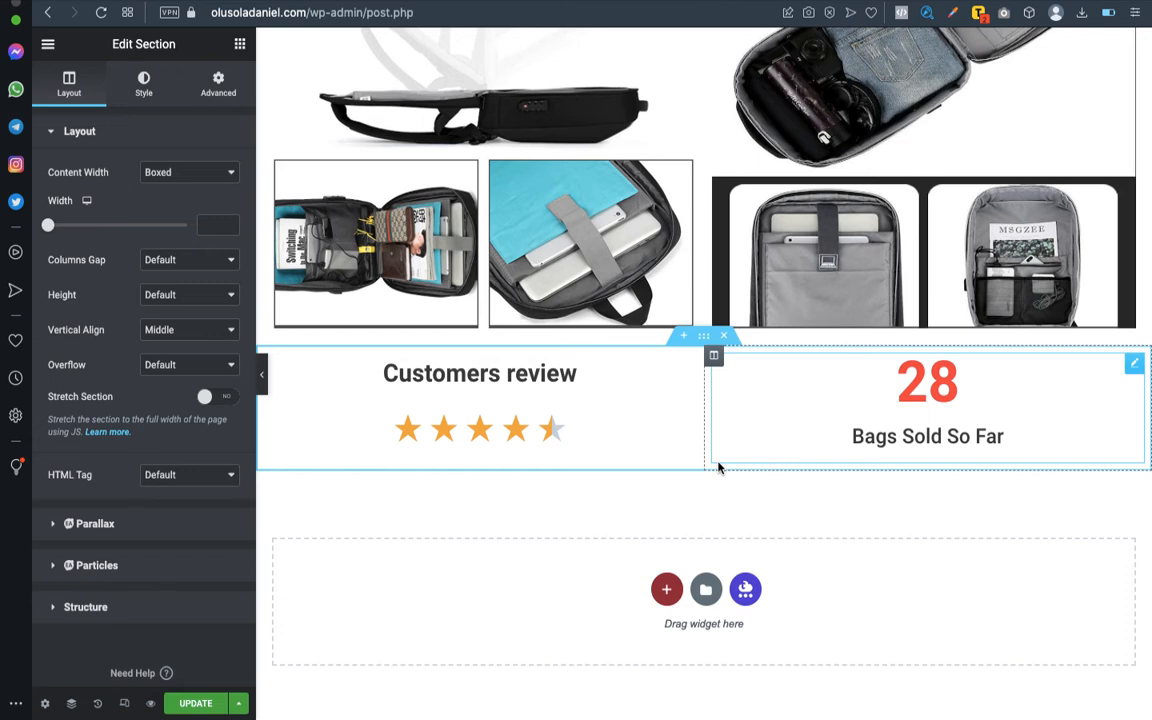
- Update the page and check the "Customer testimonials and reviews" item in the Word outline
click(200, 703)
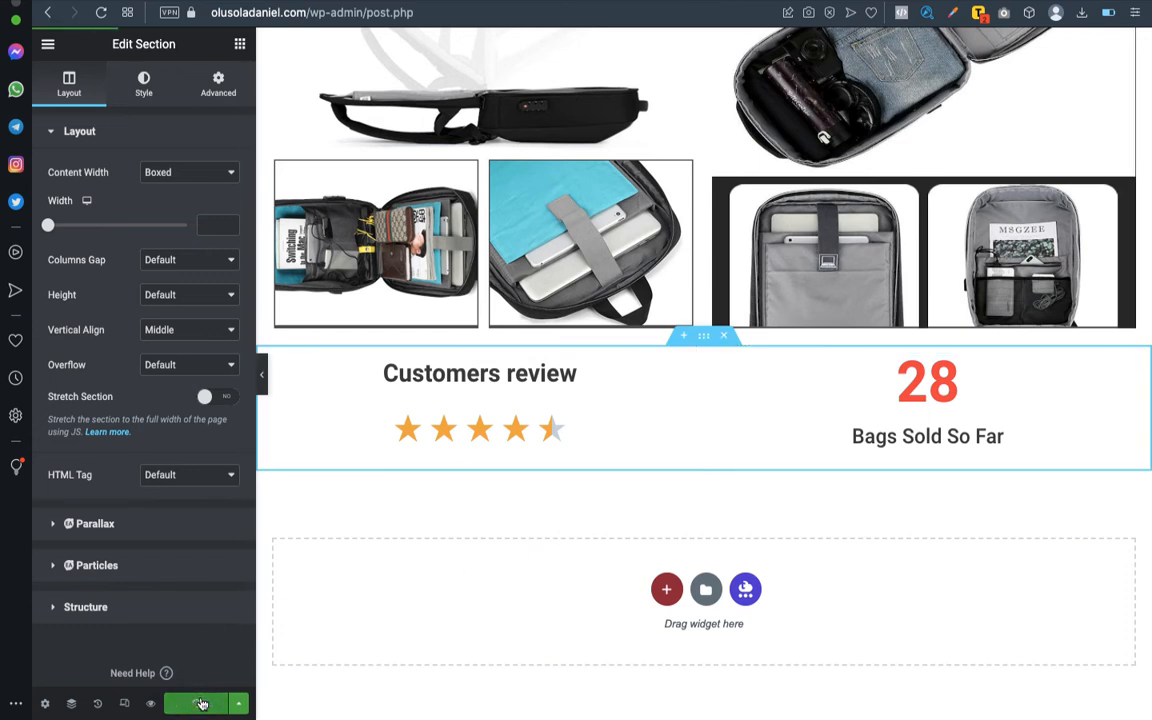
key(ctrl+Left)
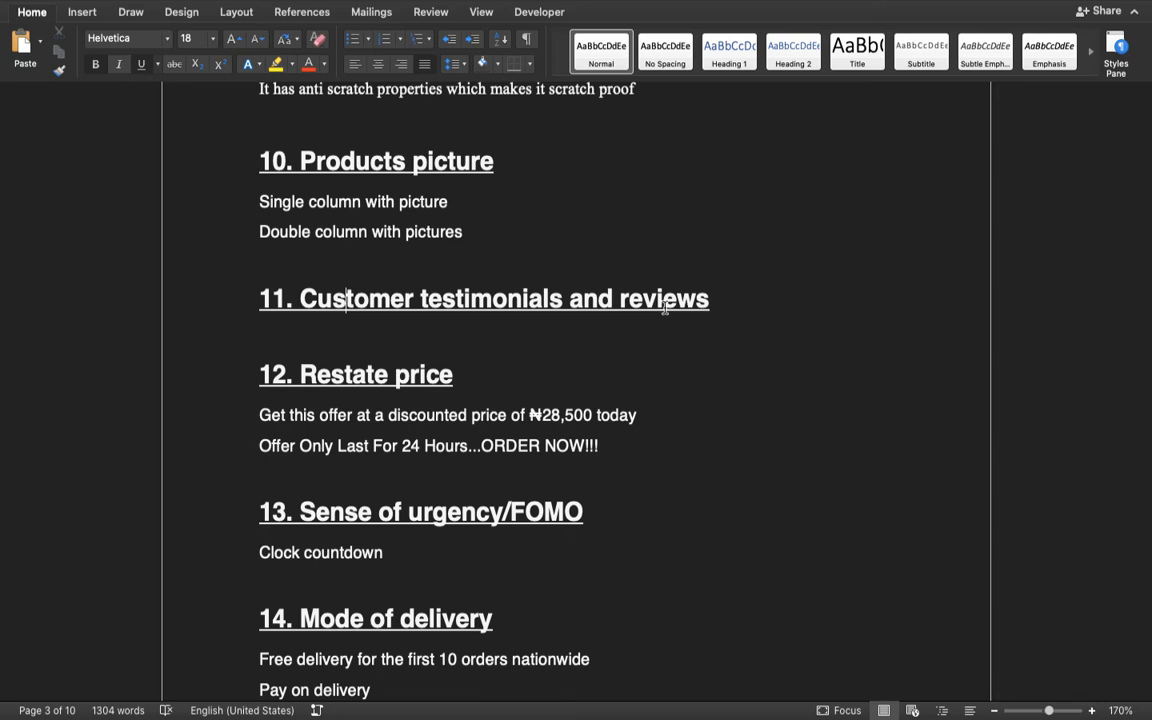
key(ctrl+Right)
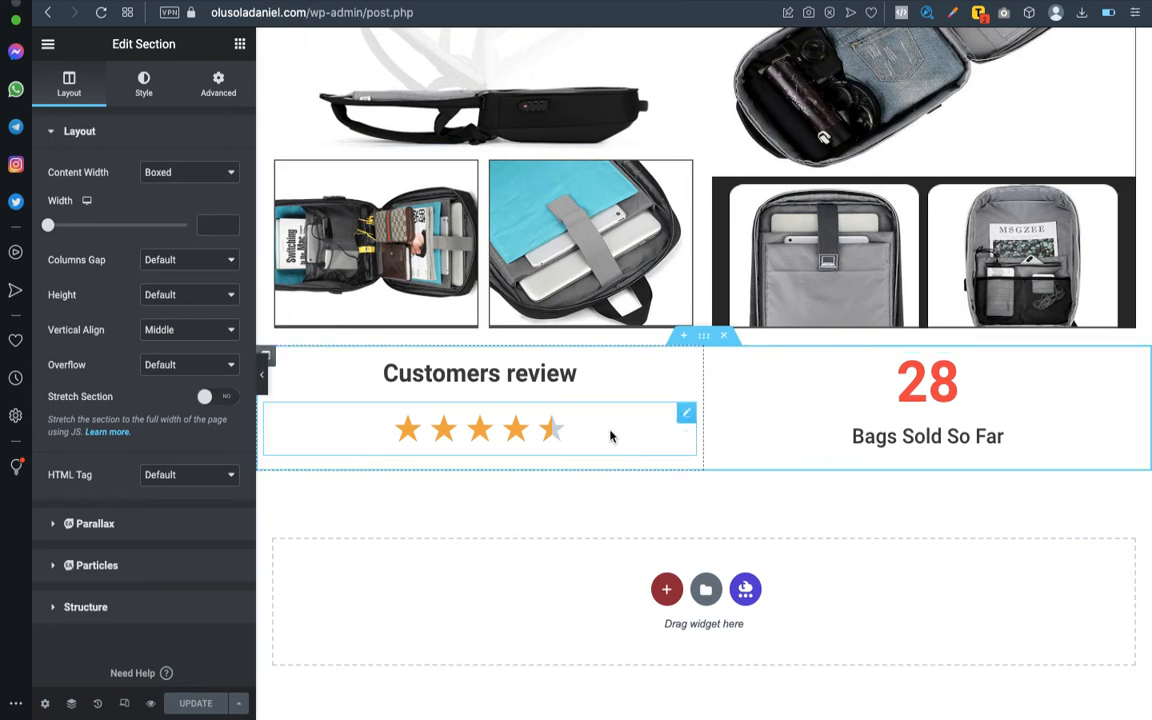
- Compare the page's review section with the testimonials and "Restate price" items in the Word outline
scroll(988, 436, down, 1)
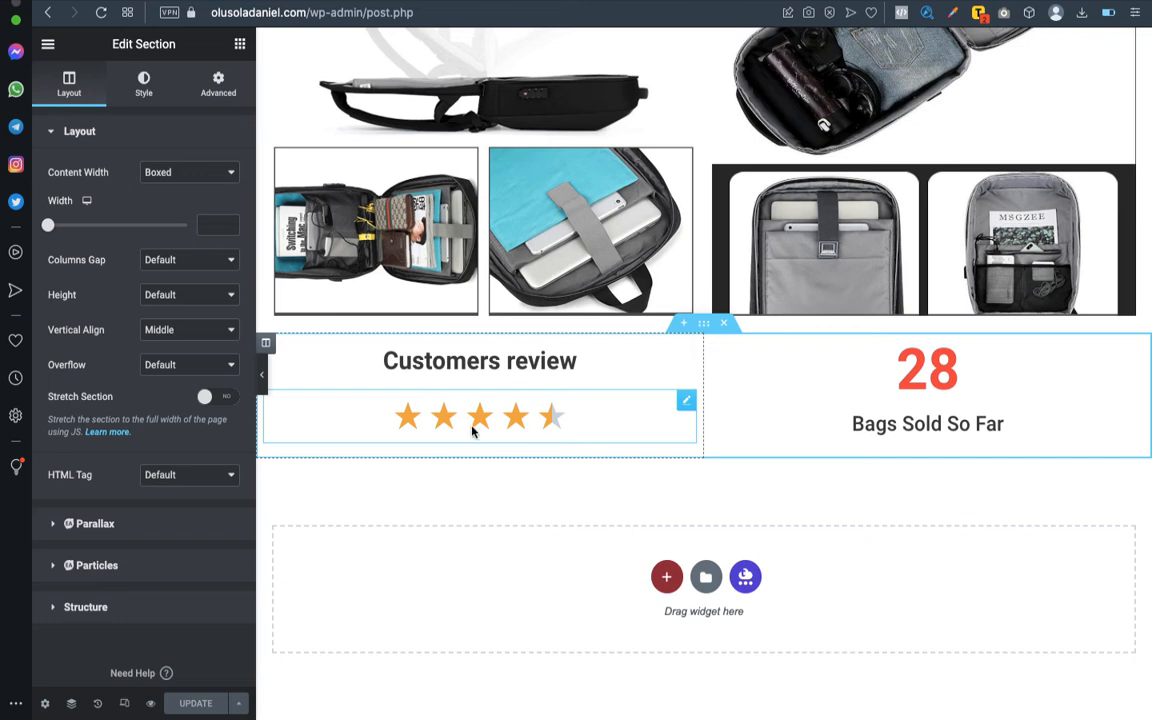
key(super+Tab)
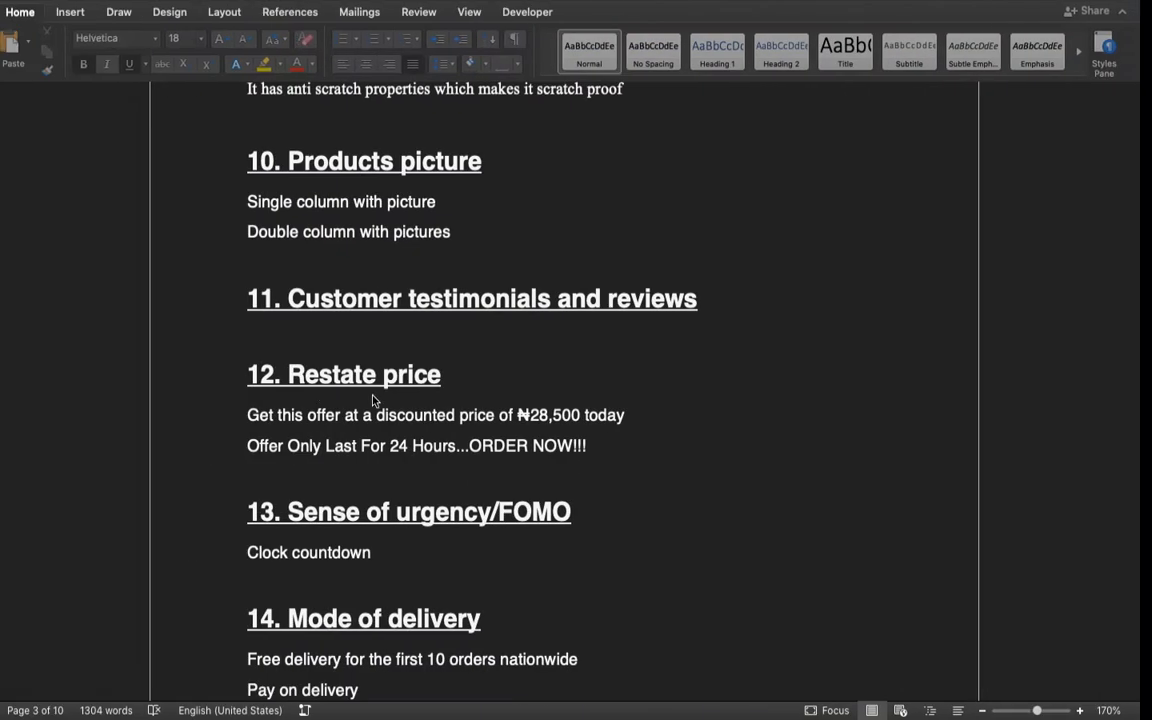
scroll(345, 403, down, 1)
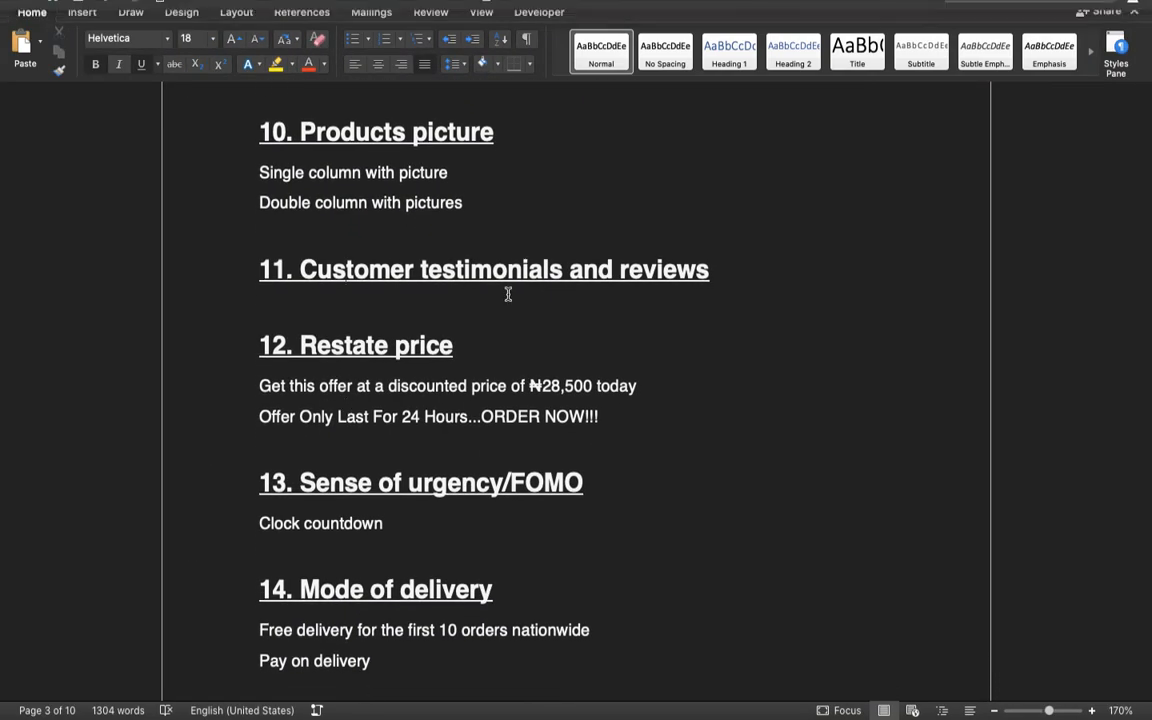
key(ctrl+Right)
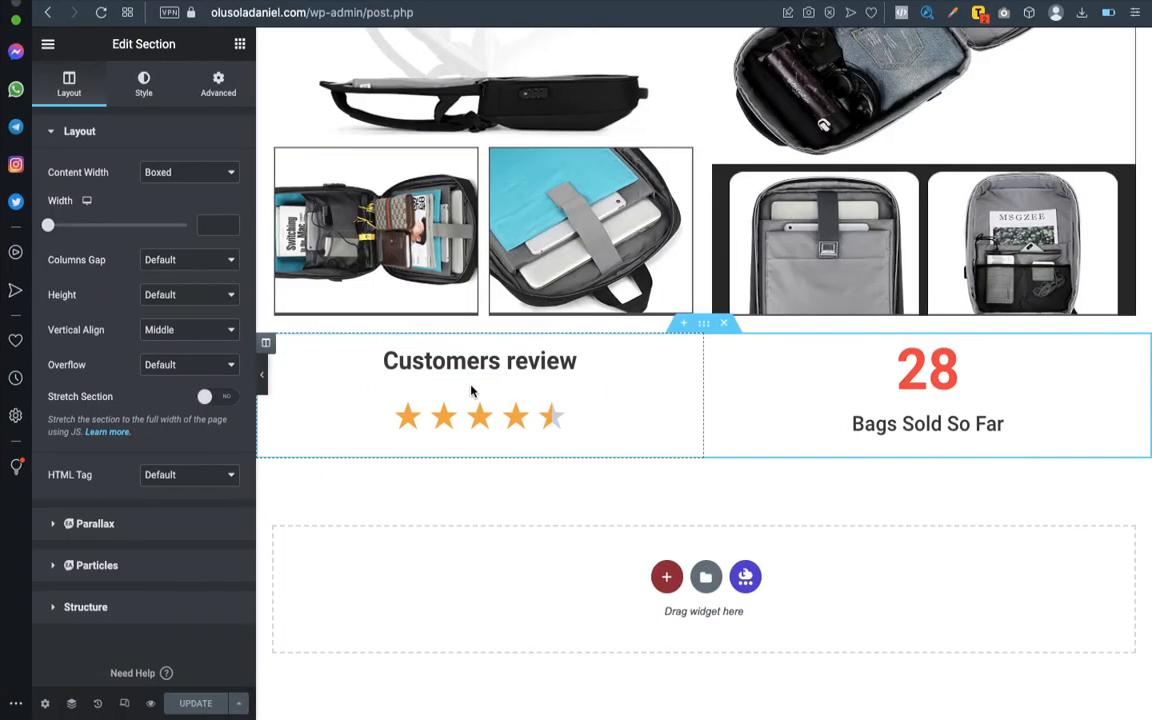
key(ctrl+Left)
key(ctrl+Right)
key(ctrl+Left)
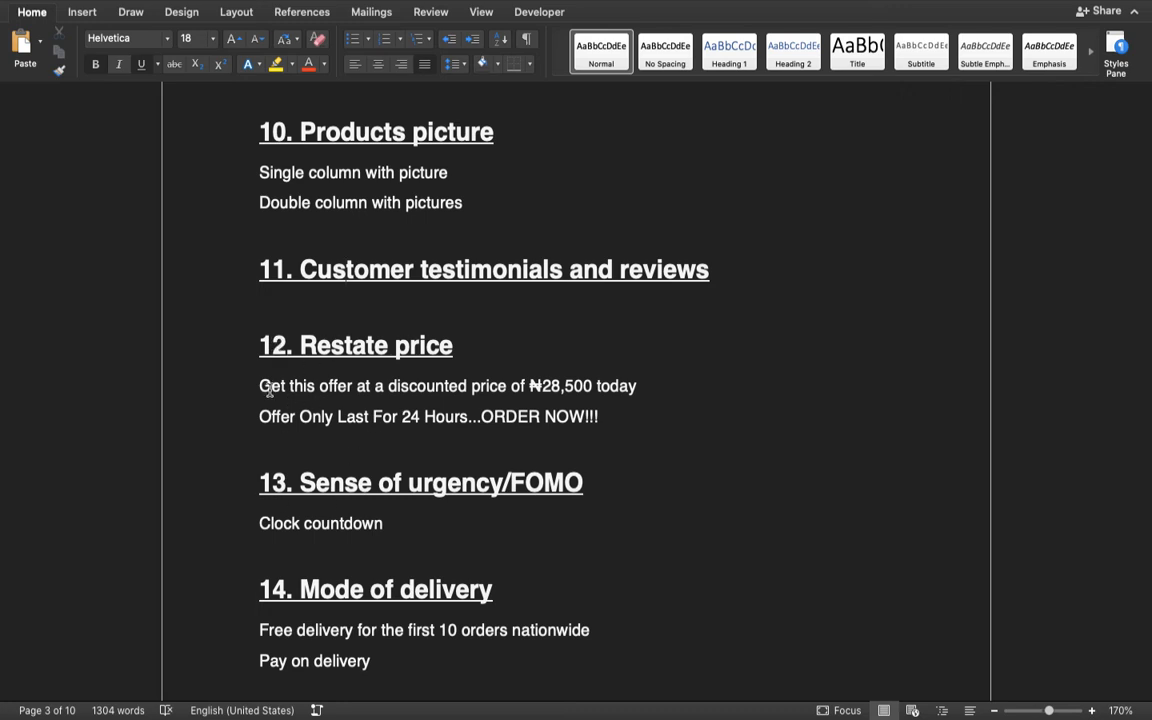
- Copy the two "Restate price" lines from the Word outline and add a single-column section below the customer reviews in Elementor
drag(258, 385, 597, 416)
key(ctrl+c)
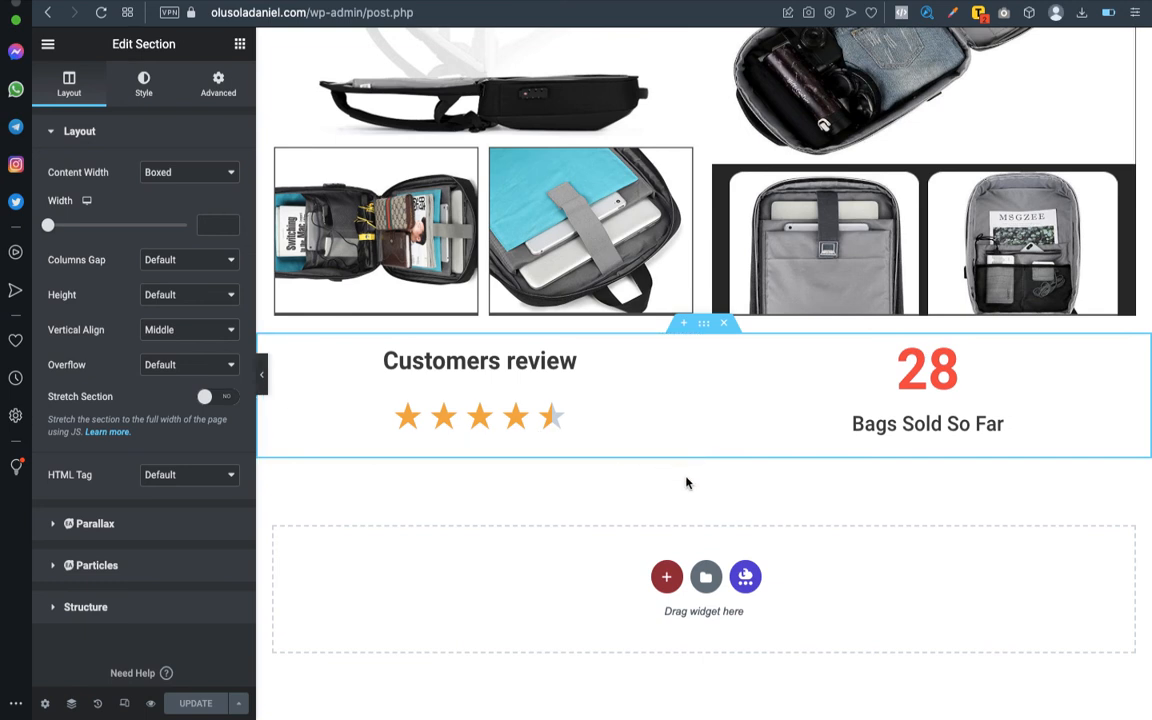
click(666, 576)
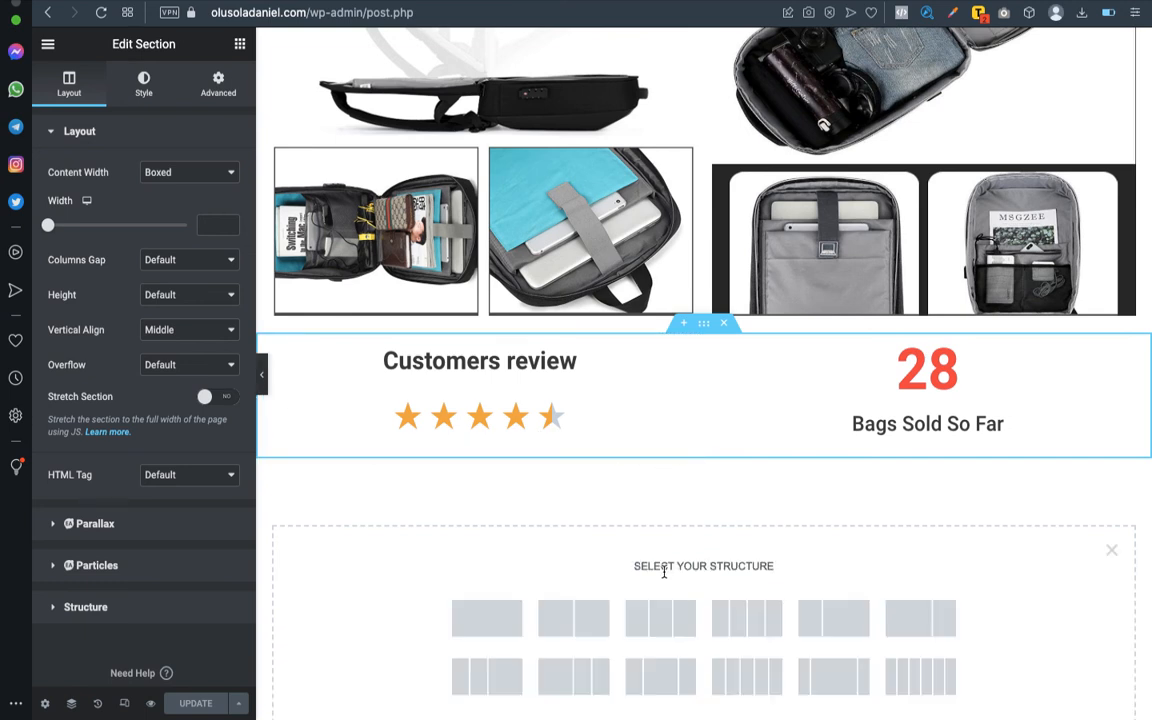
click(481, 620)
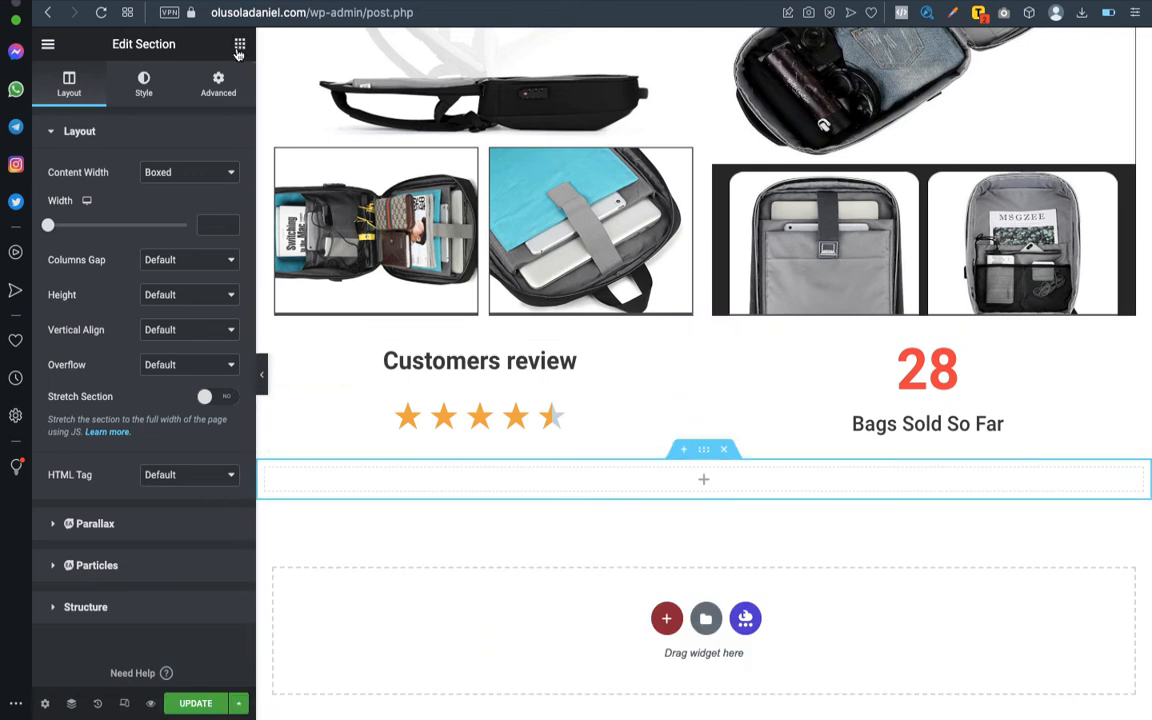
- Try a Text Editor widget in the new section, replacing its placeholder text with the two copied price offer lines
click(240, 47)
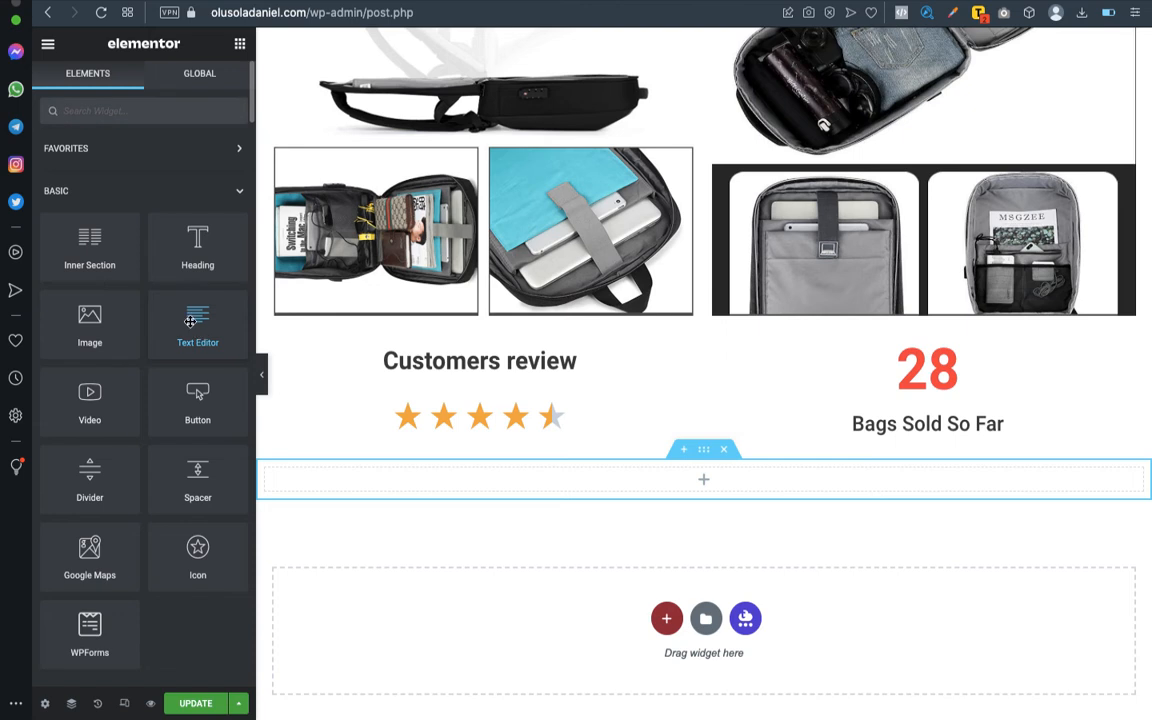
drag(190, 321, 679, 480)
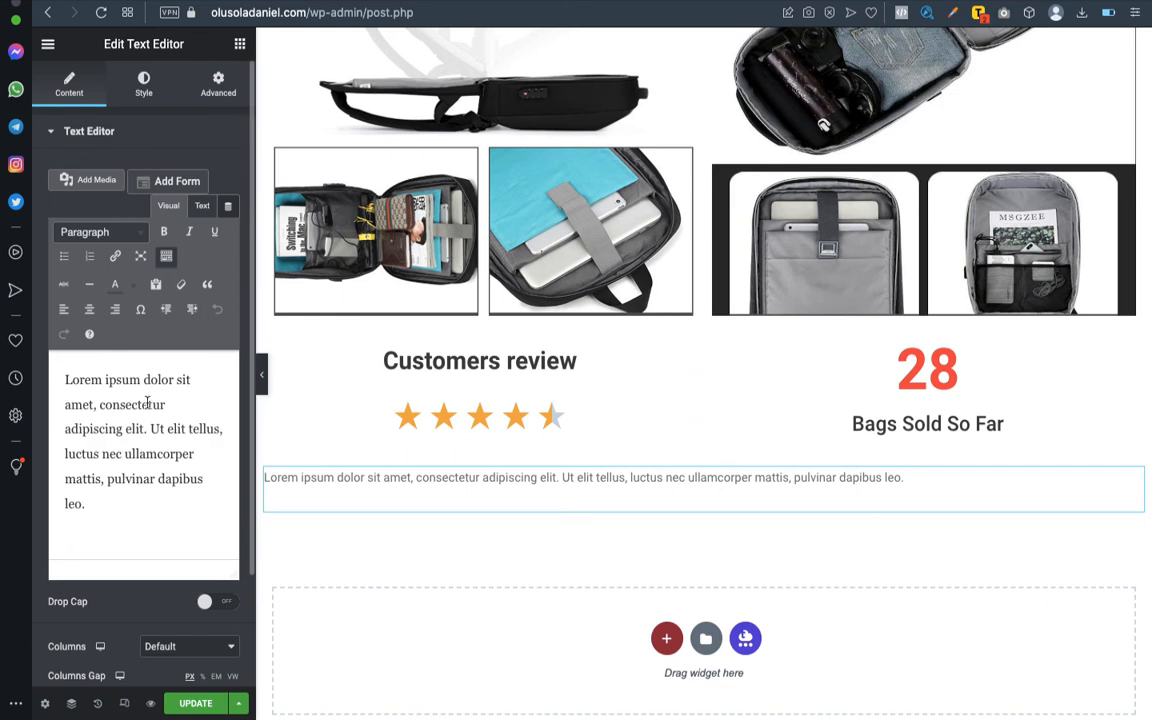
click(149, 510)
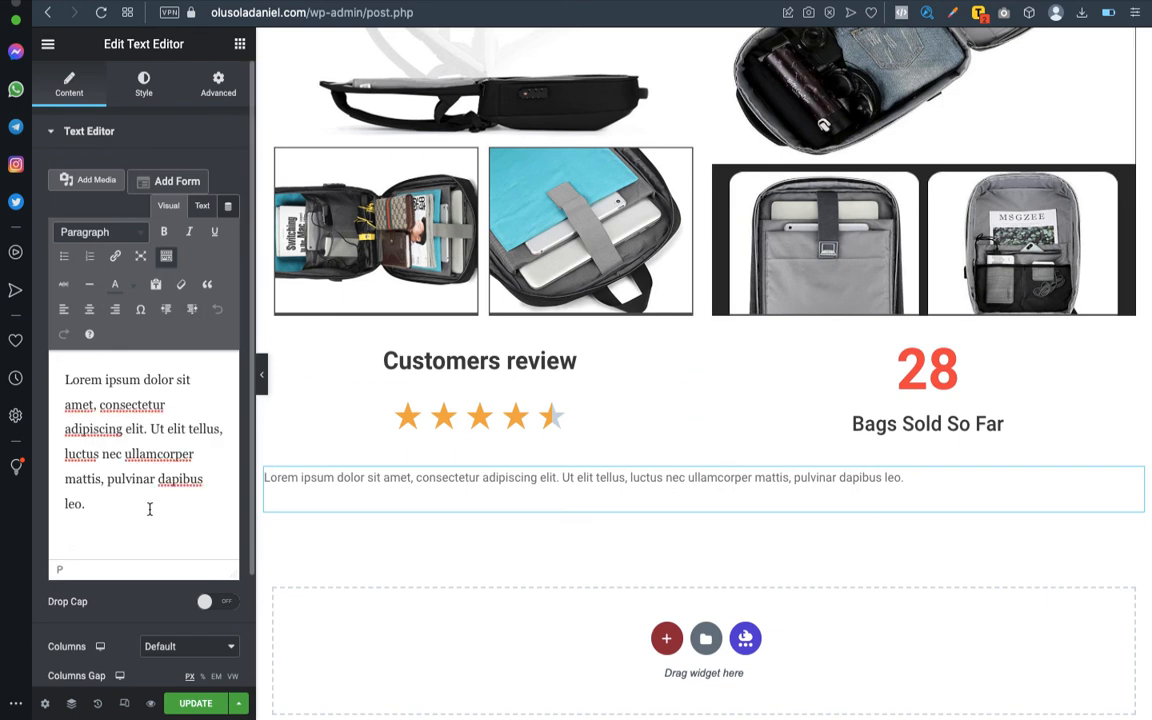
key(ctrl+a)
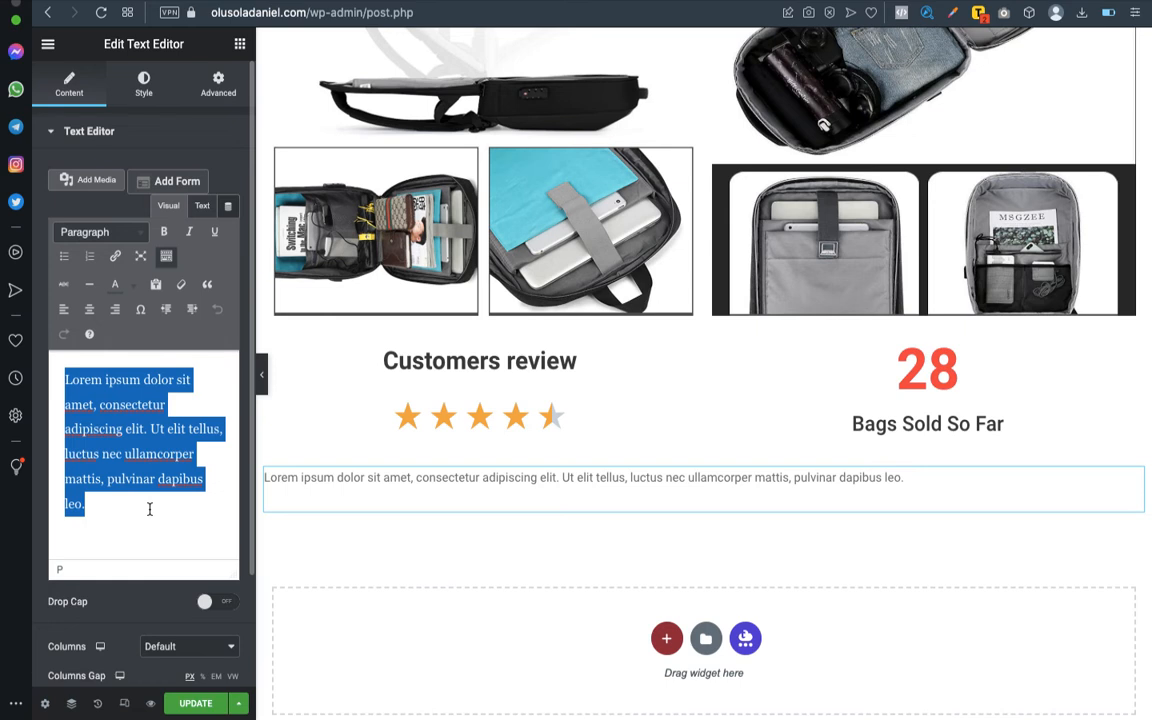
key(BackSpace)
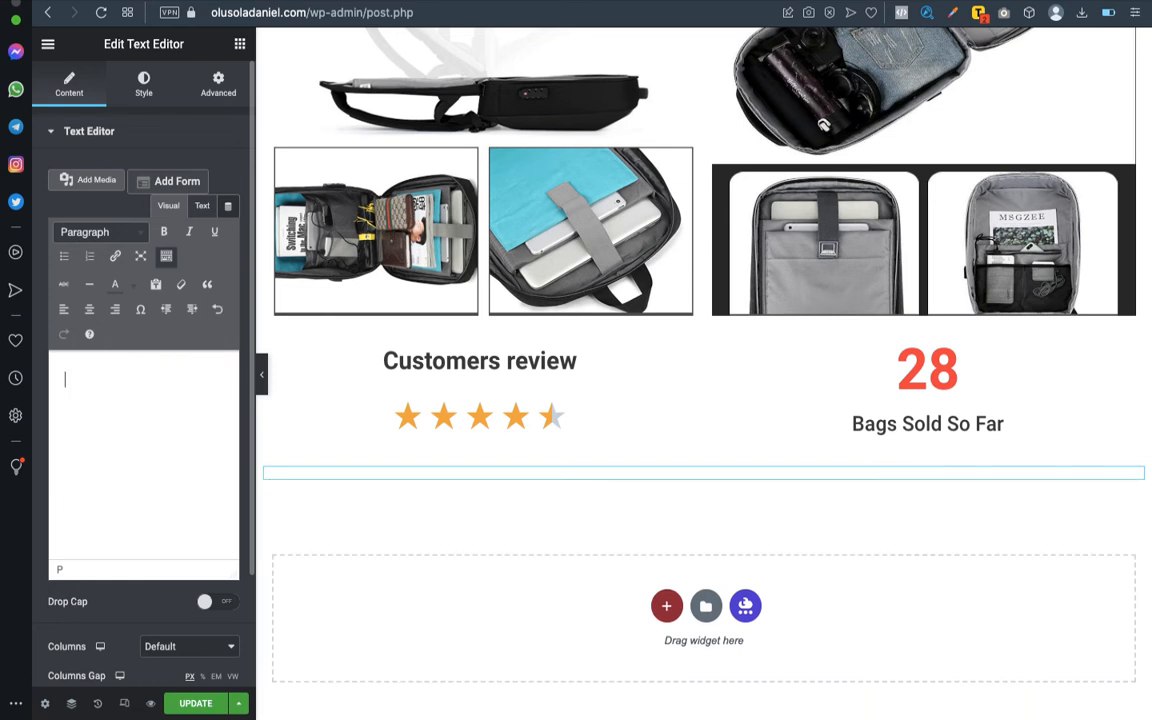
key(ctrl+v)
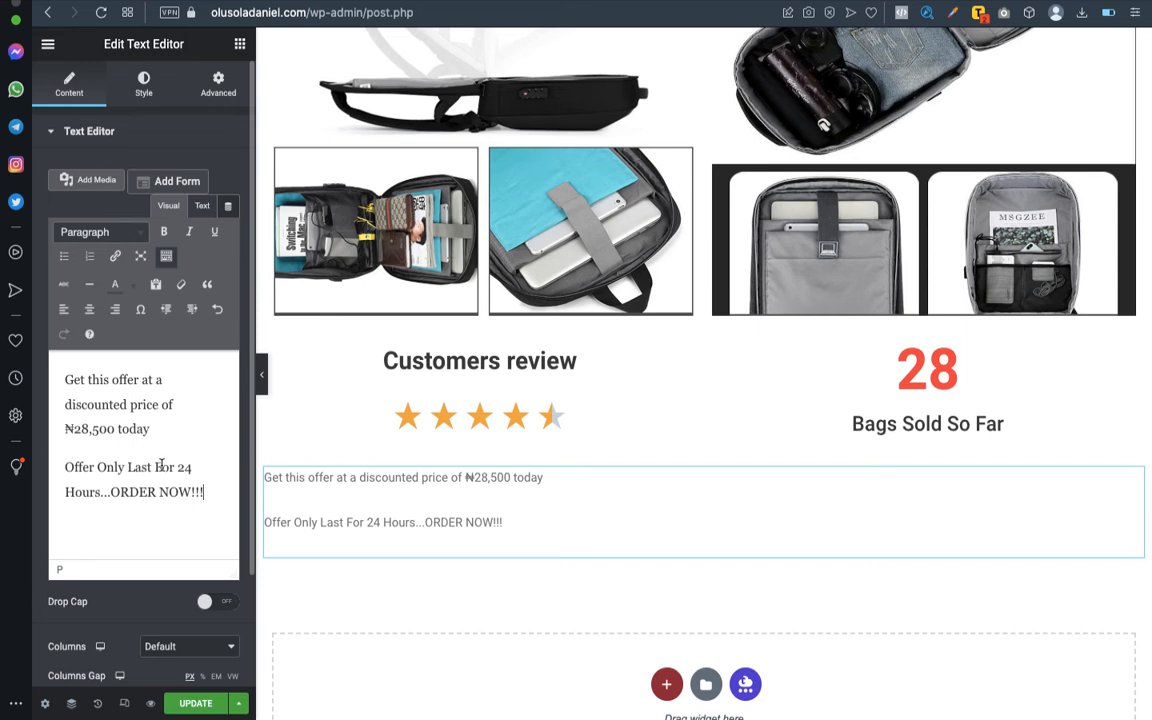
- Retry inserting the offer lines as plain text, and delete the Text Editor widget from the section
key(ctrl+a)
key(ctrl+c)
key(BackSpace)
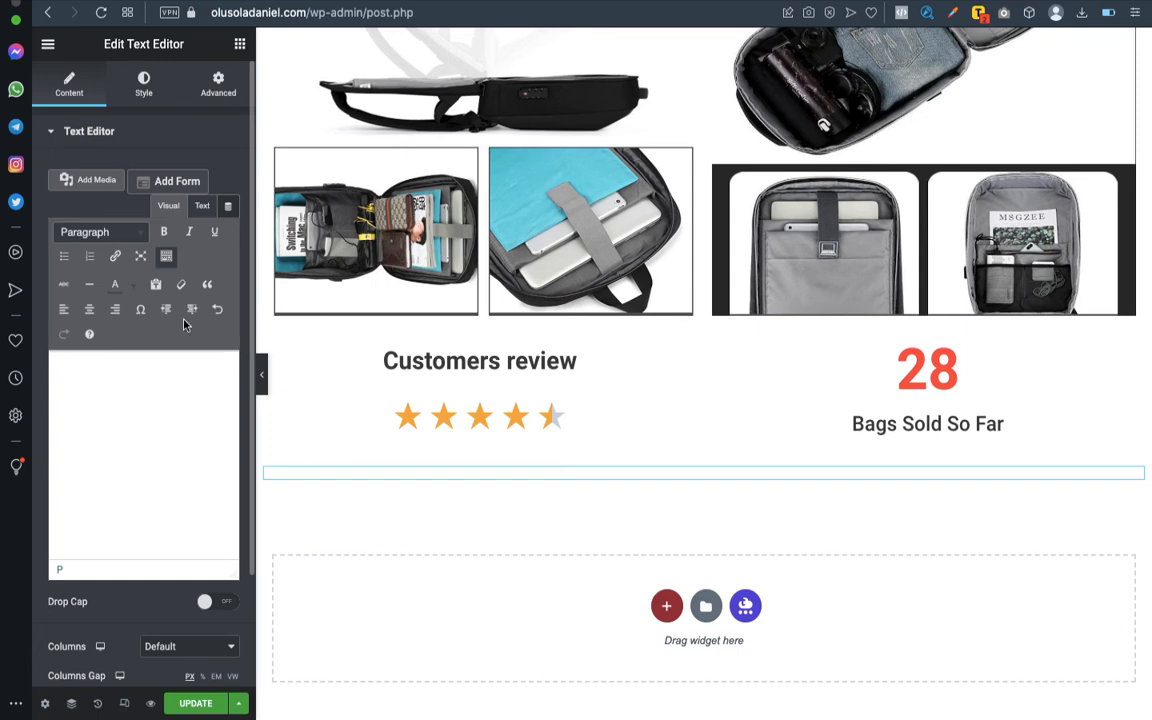
click(155, 284)
key(ctrl+v)
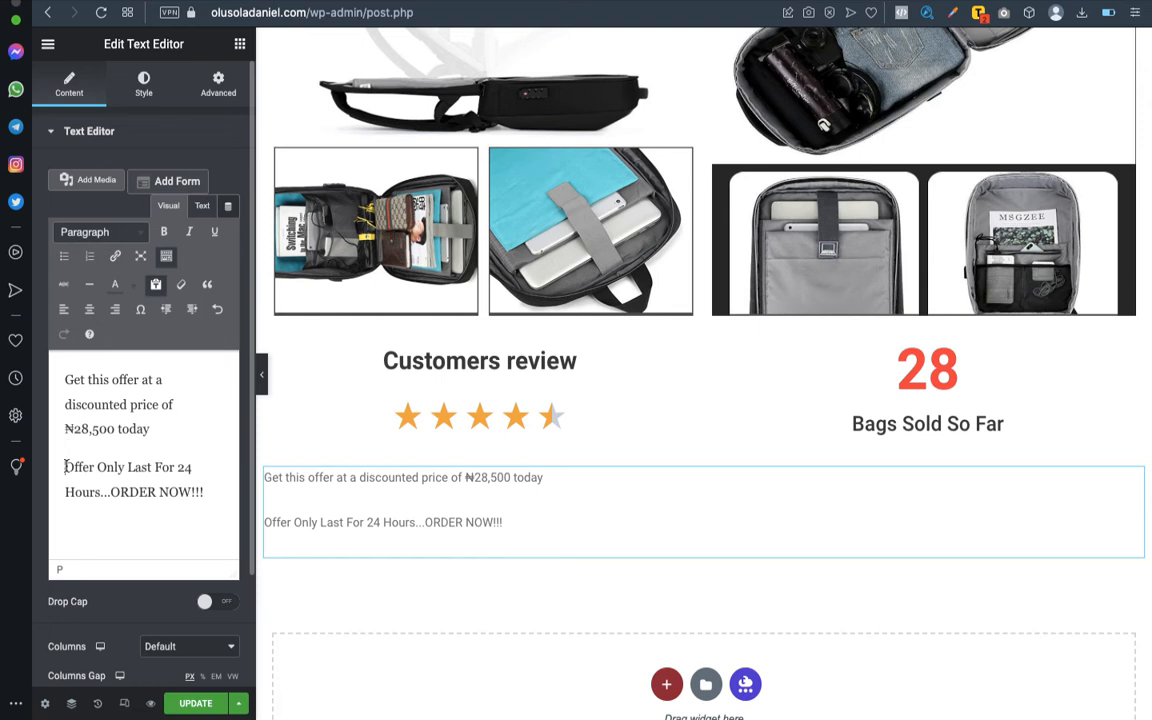
key(BackSpace)
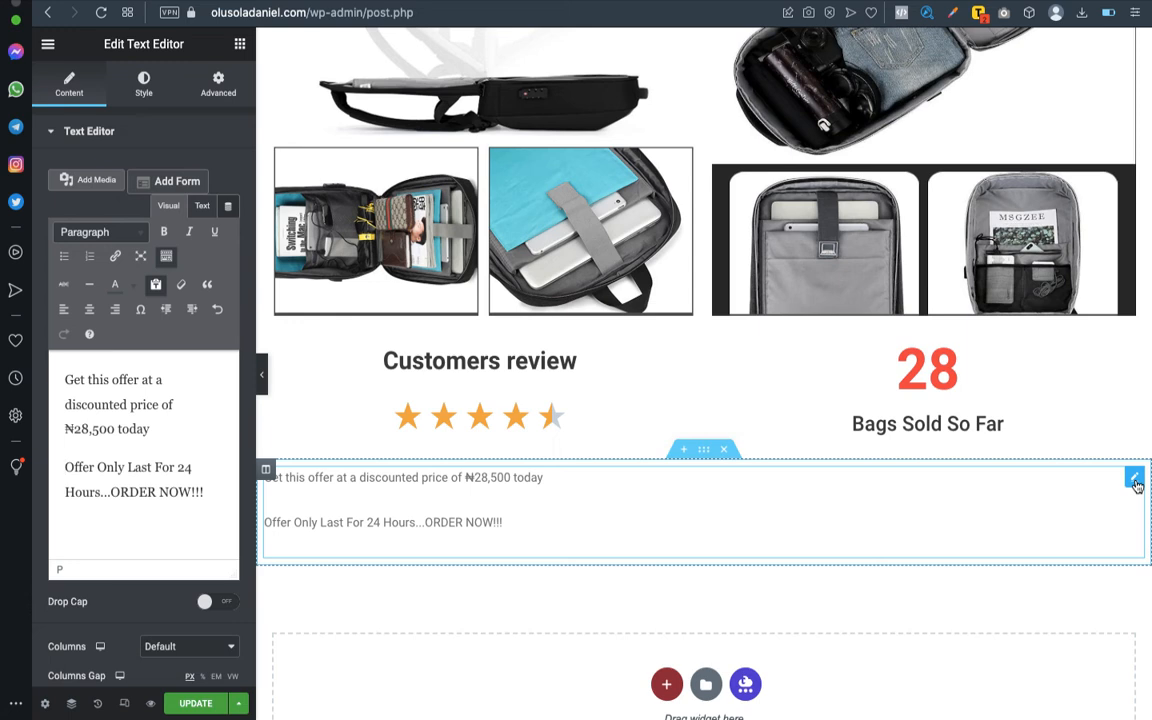
right_click(1135, 482)
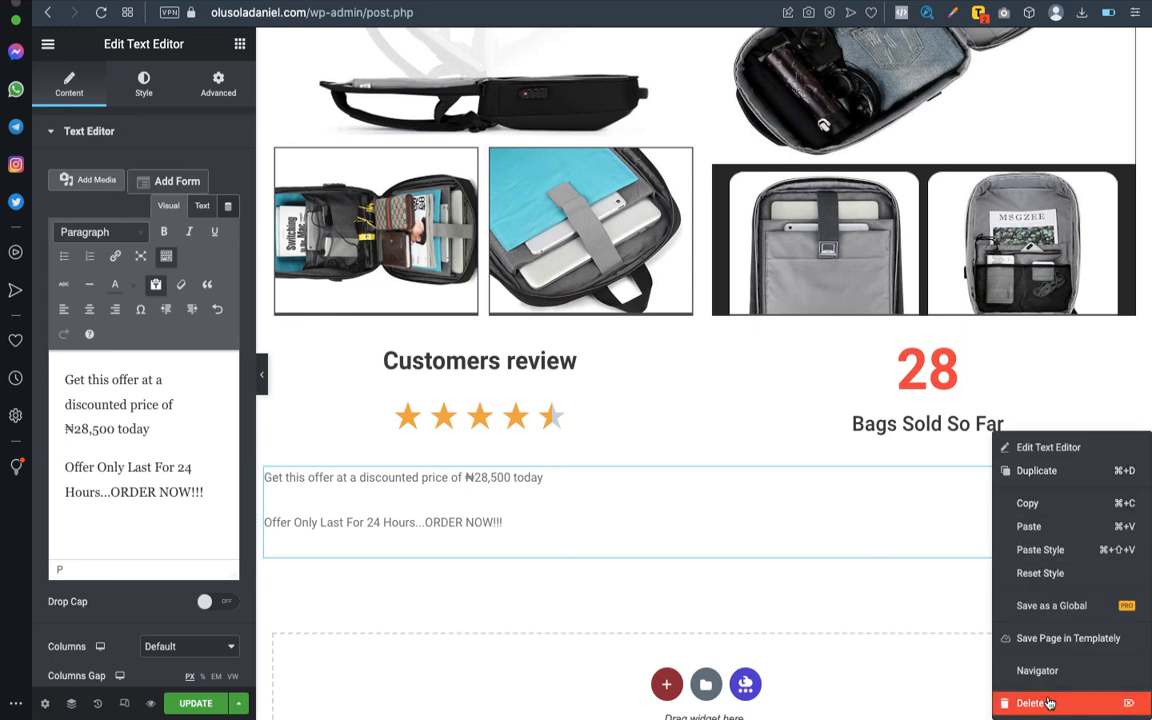
key(Delete)
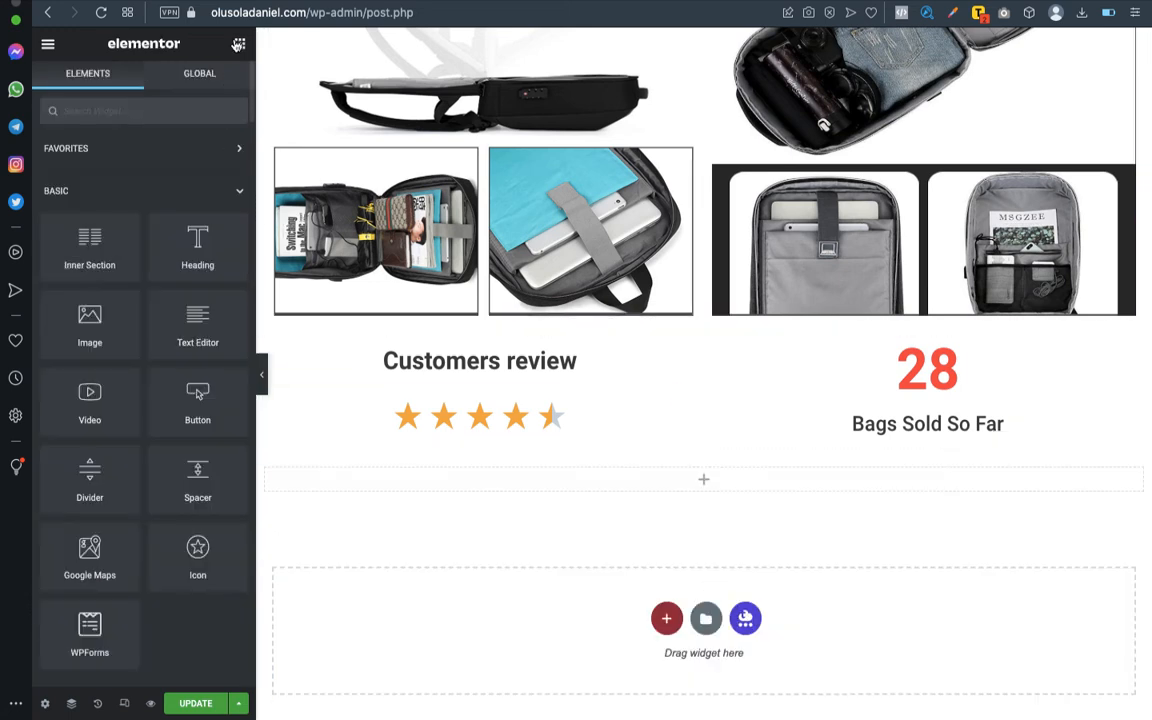
- Add a Heading widget to the empty section with the outline's line "Get this offer at a discounted price of ₦28,500 today"
drag(197, 245, 733, 475)
key(ctrl+Left)
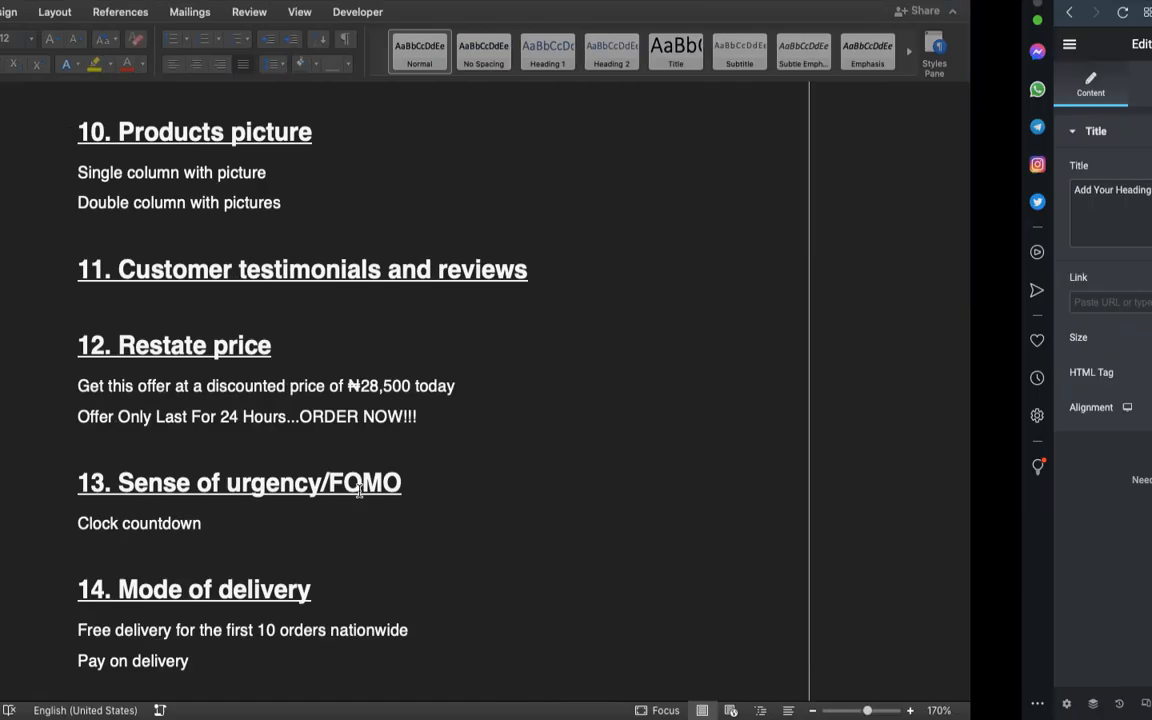
click(262, 388)
drag(259, 387, 631, 386)
key(super+c)
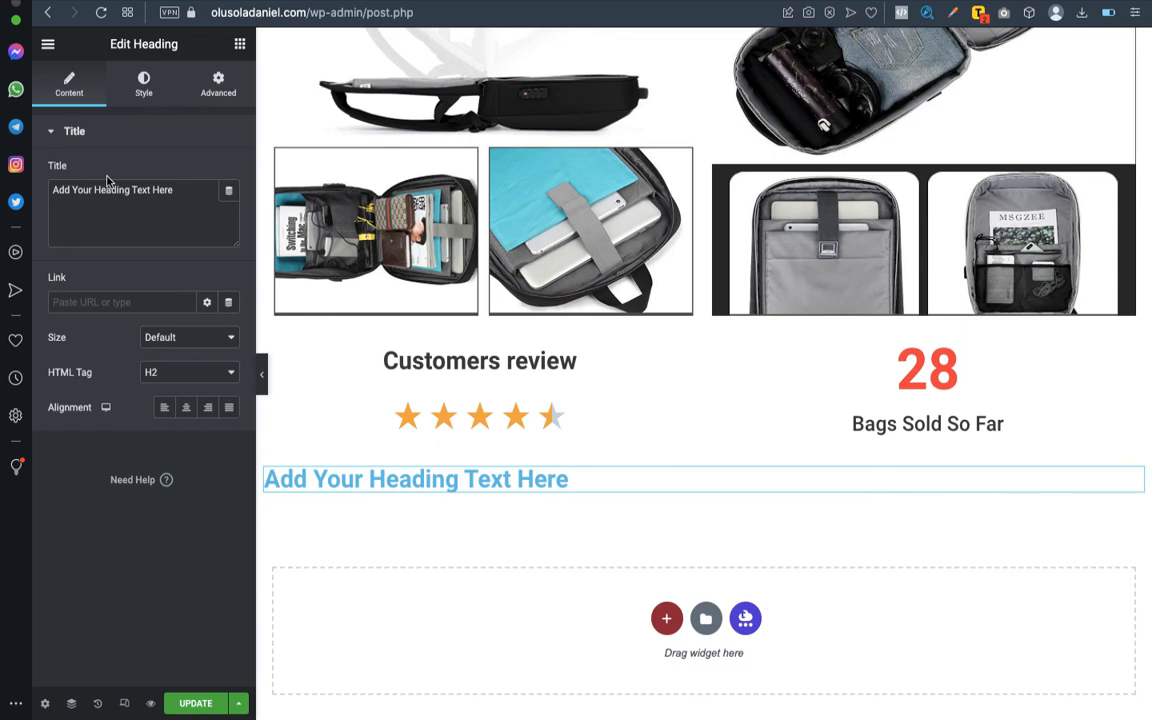
triple_click(111, 192)
key(super+v)
- Add a second Heading widget beneath the price offer heading and compare the layout settings of this section and the reviews section
click(241, 44)
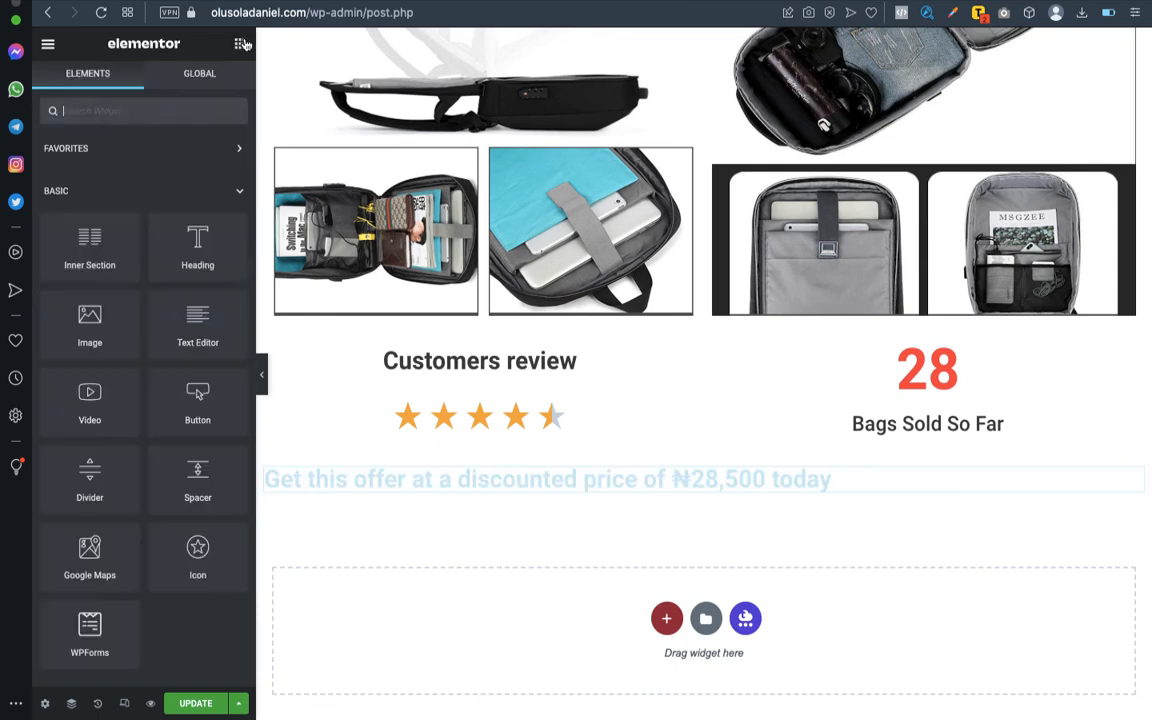
drag(197, 245, 700, 483)
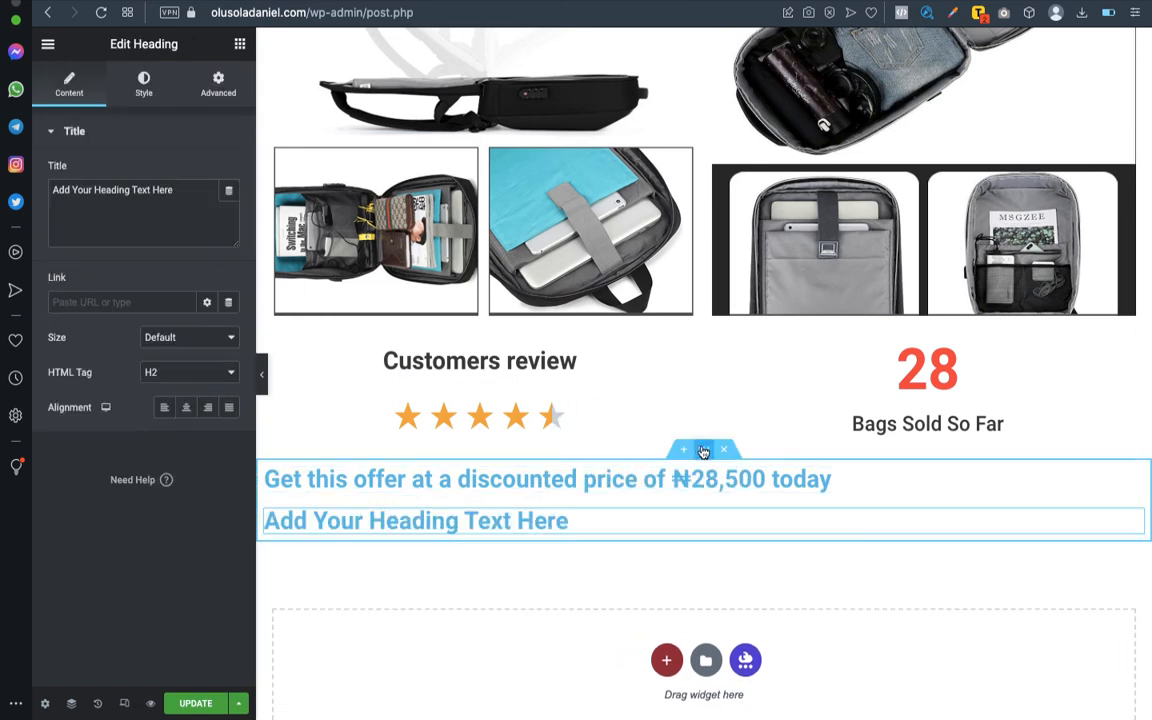
click(703, 452)
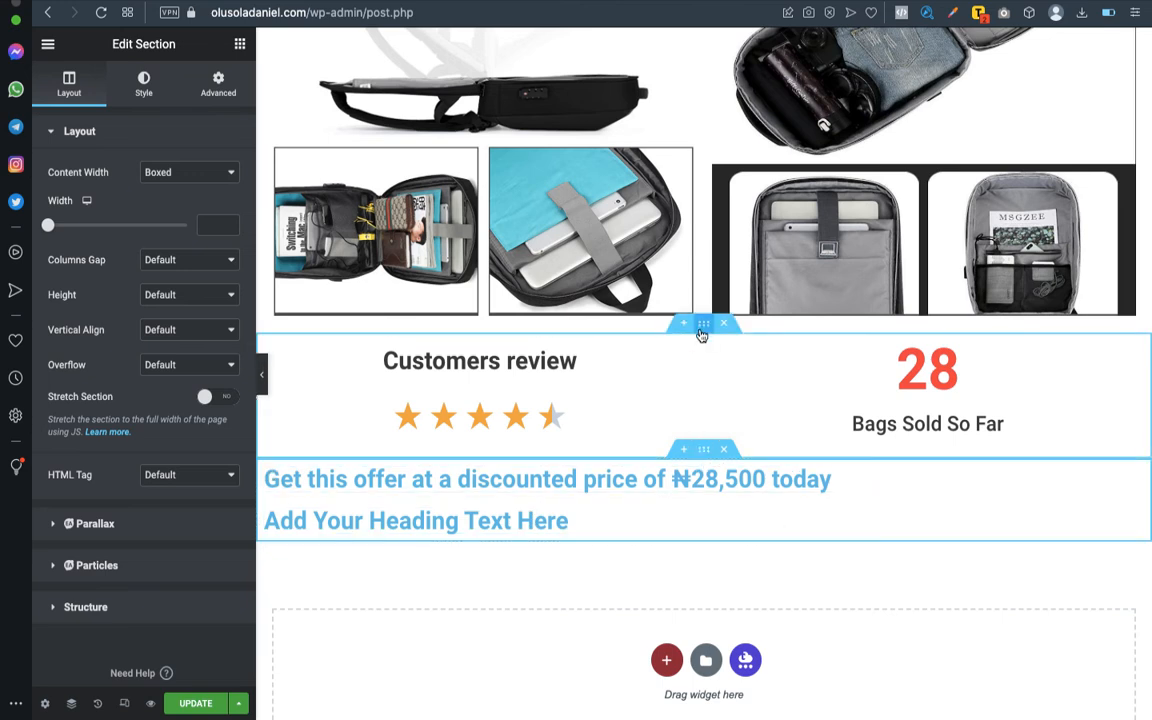
click(703, 325)
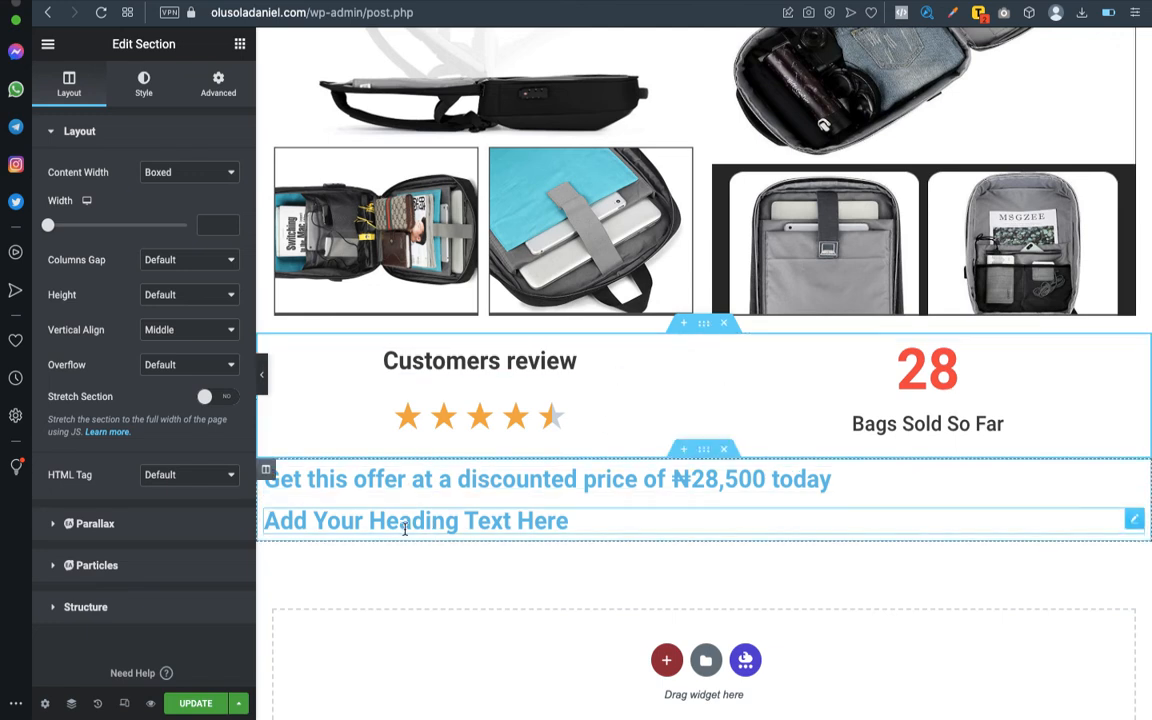
- Set the second heading's title to "Offer Only Last For 24 Hours...ORDER NOW!!!", copied from the Word outline
key(ctrl+Left)
click(269, 407)
drag(263, 414, 563, 424)
key(super+c)
key(ctrl+Right)
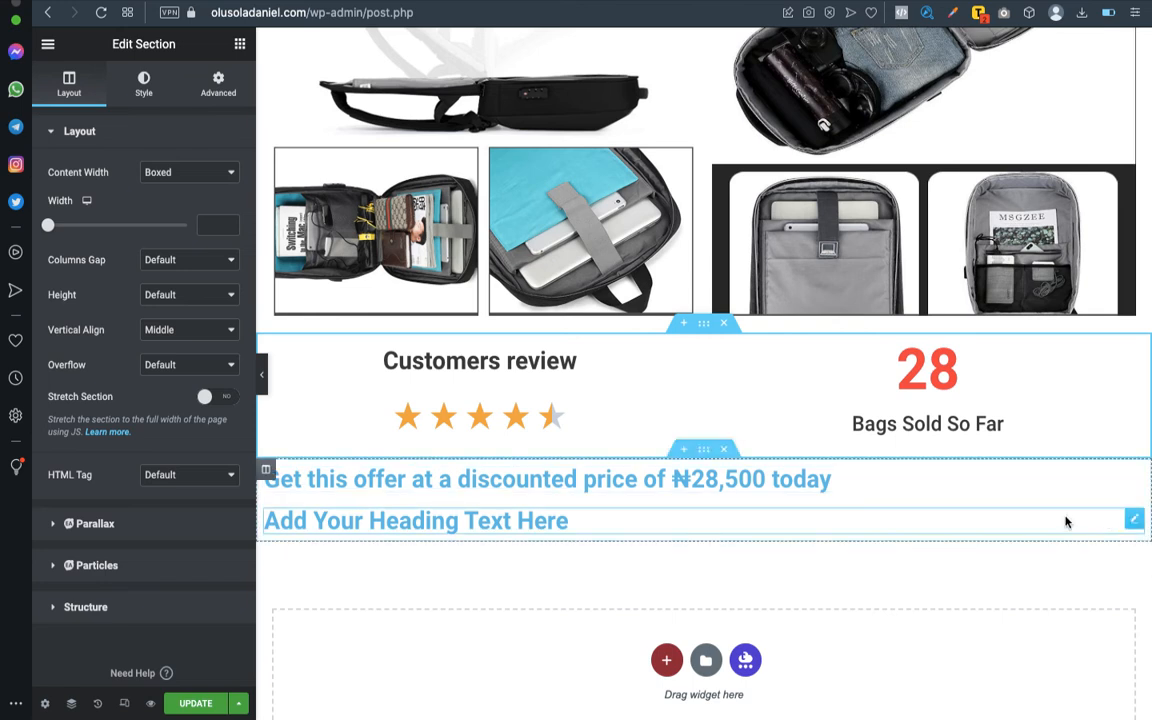
click(1132, 524)
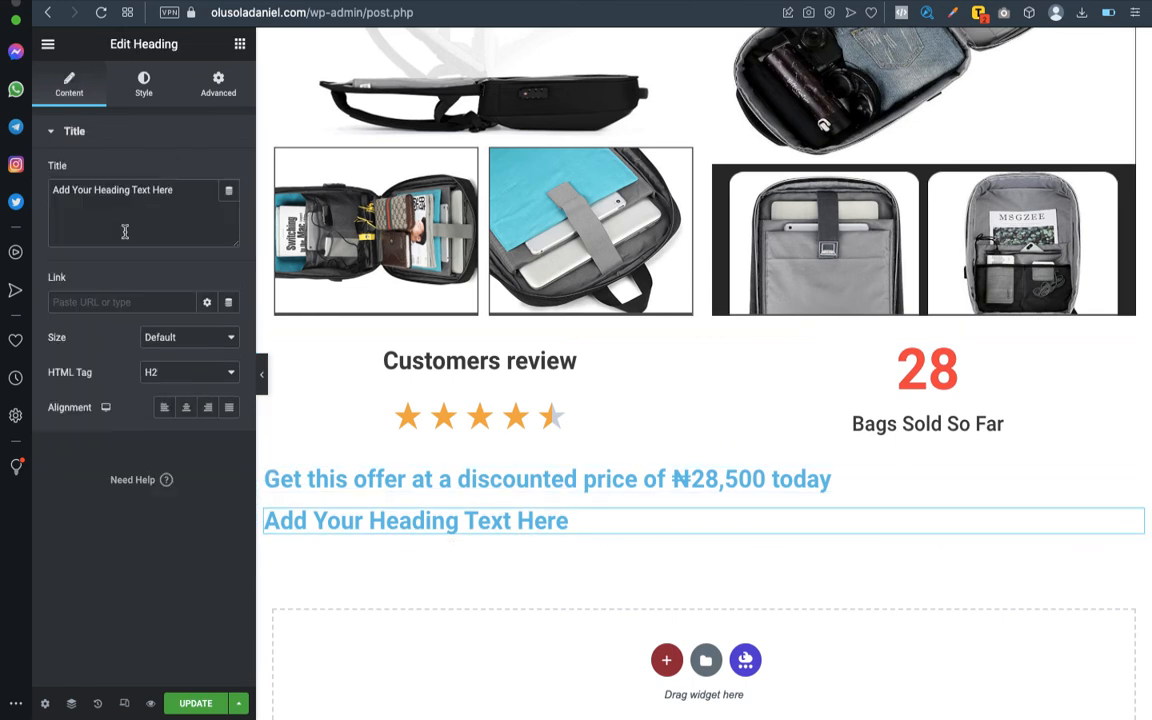
triple_click(125, 212)
key(super+v)
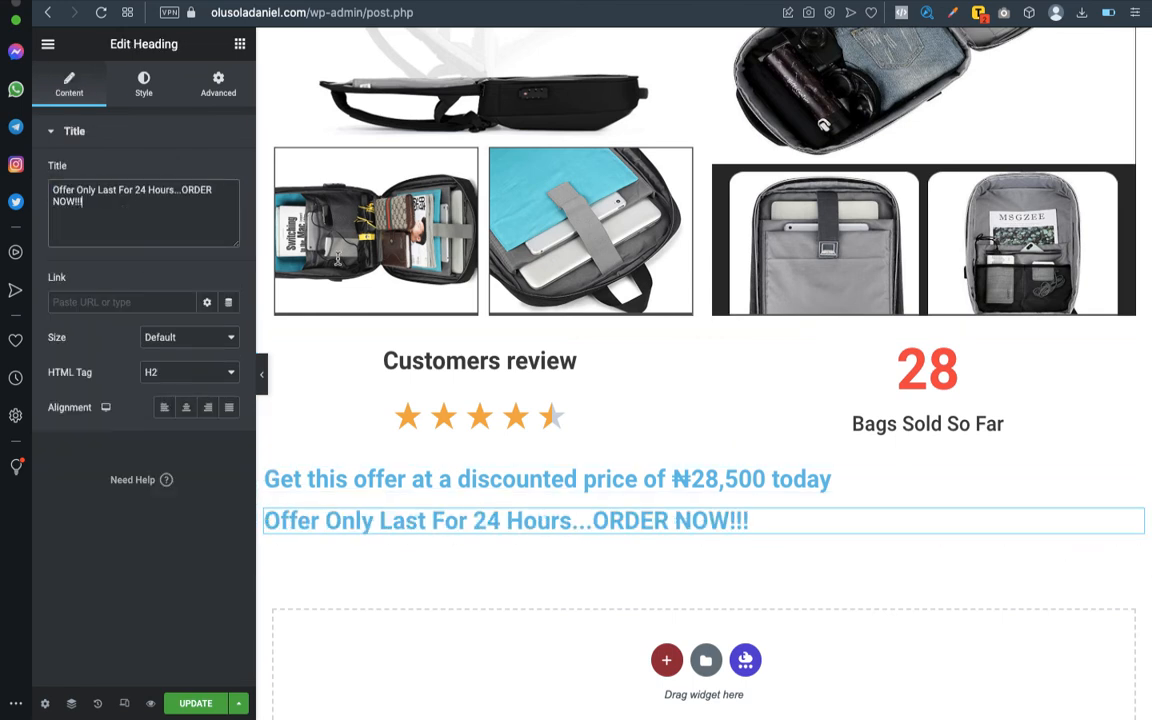
- Center both headings in the price offer section
click(186, 407)
click(1135, 476)
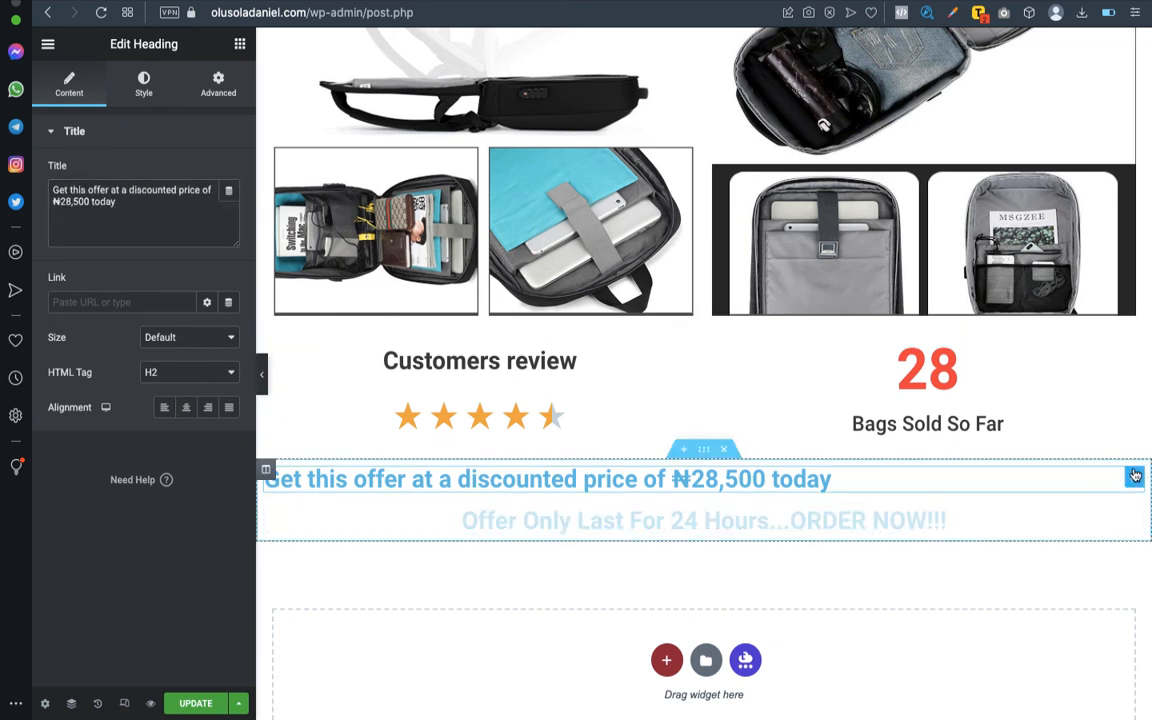
click(187, 408)
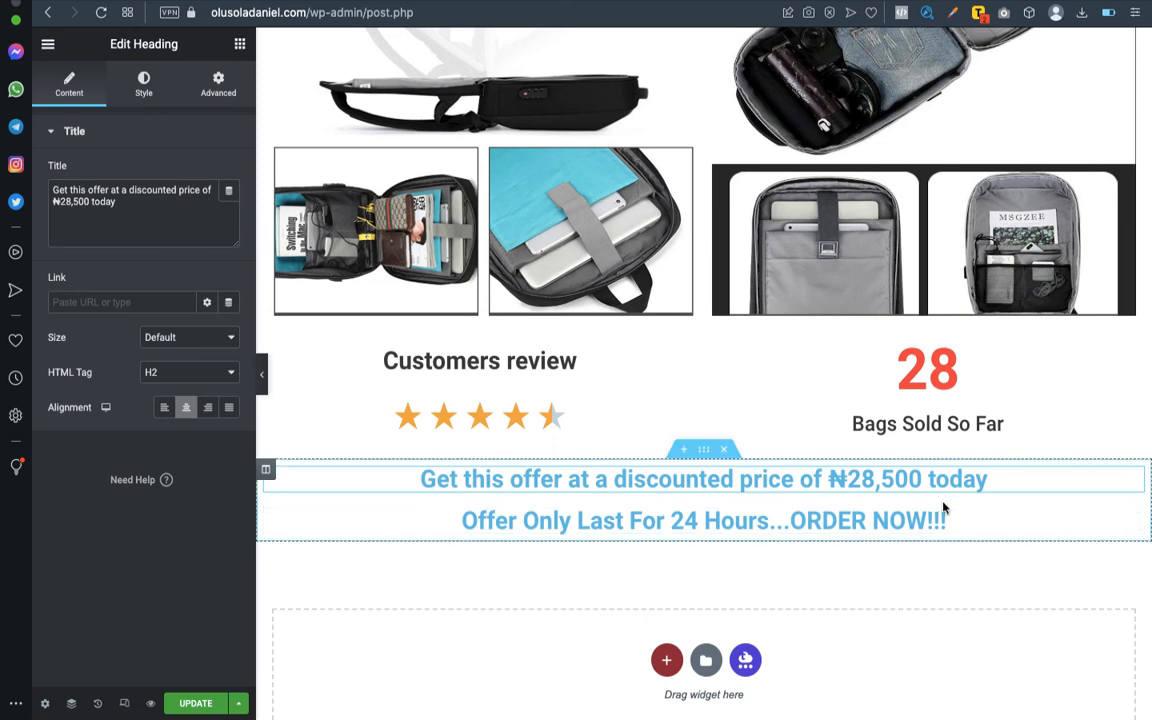
- Review the styling of the earlier page sections and open the price offer section's settings
scroll(920, 487, up, 10)
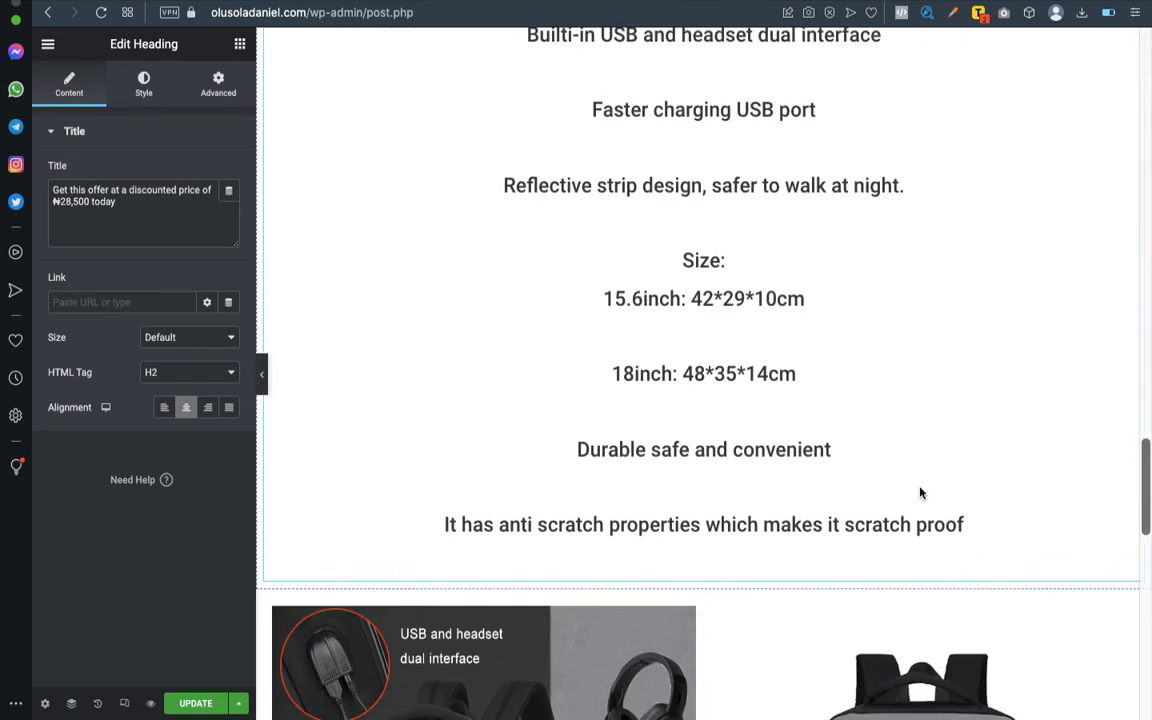
scroll(920, 492, up, 15)
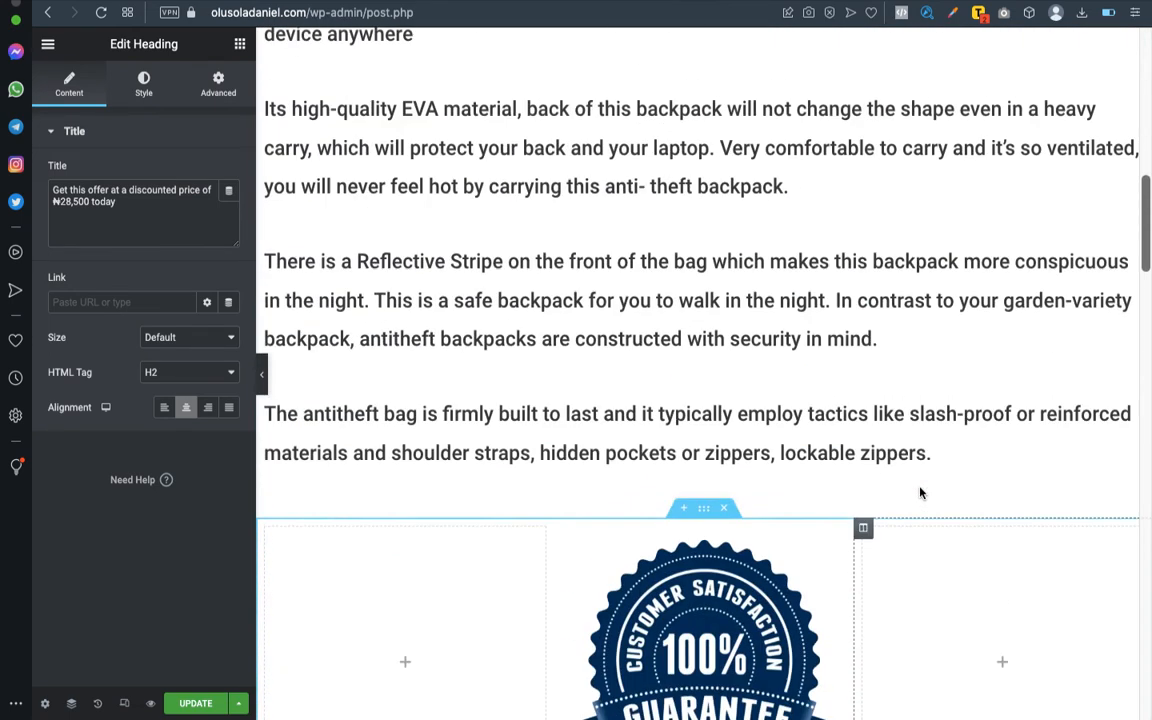
scroll(921, 490, up, 5)
scroll(921, 490, down, 7)
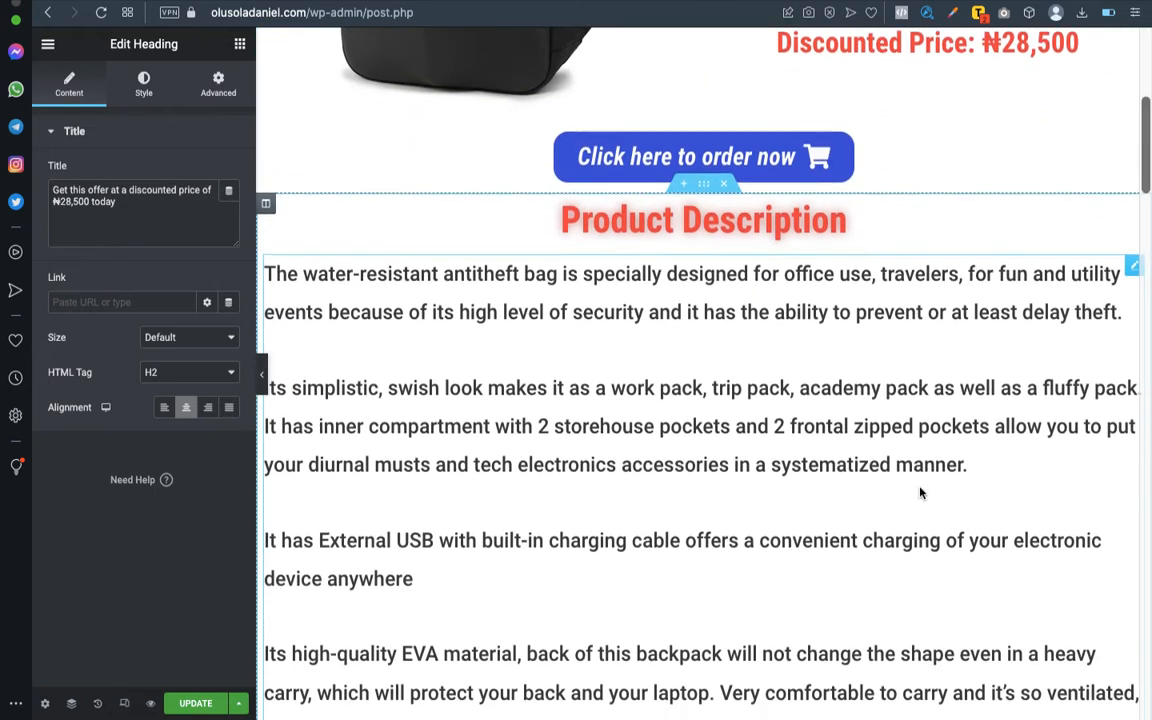
scroll(921, 492, down, 20)
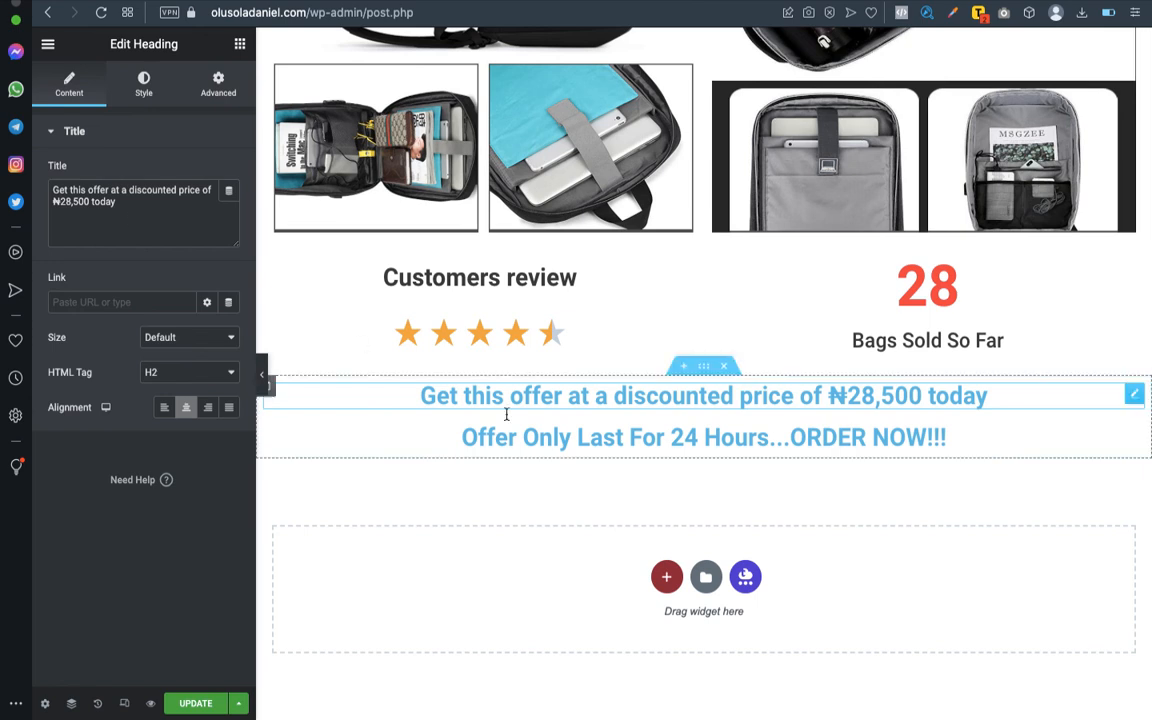
click(705, 368)
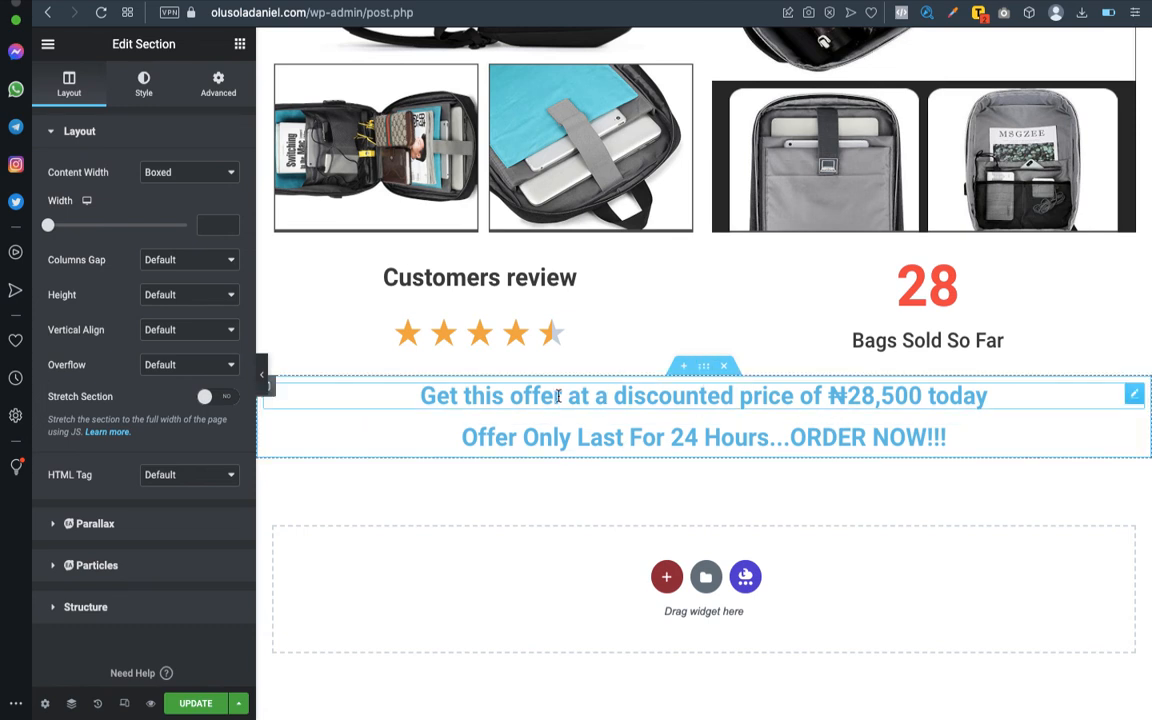
- Give the price offer section a classic background in dark brown, #300D00
scroll(374, 398, up, 1)
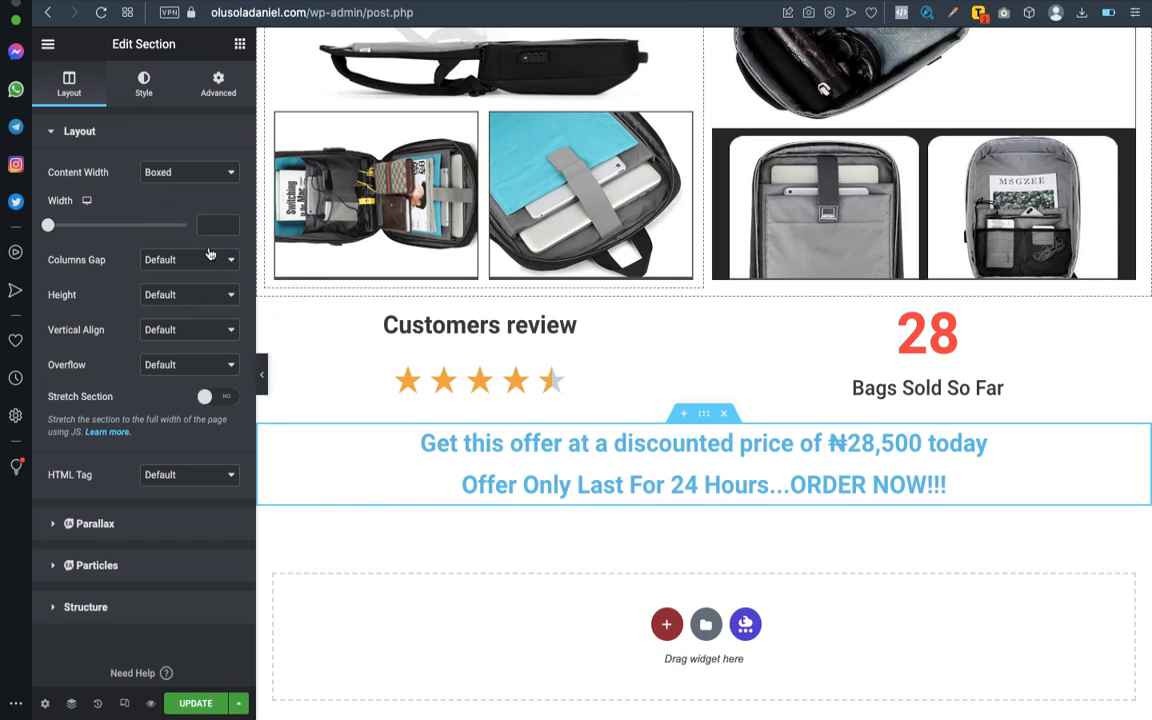
click(143, 85)
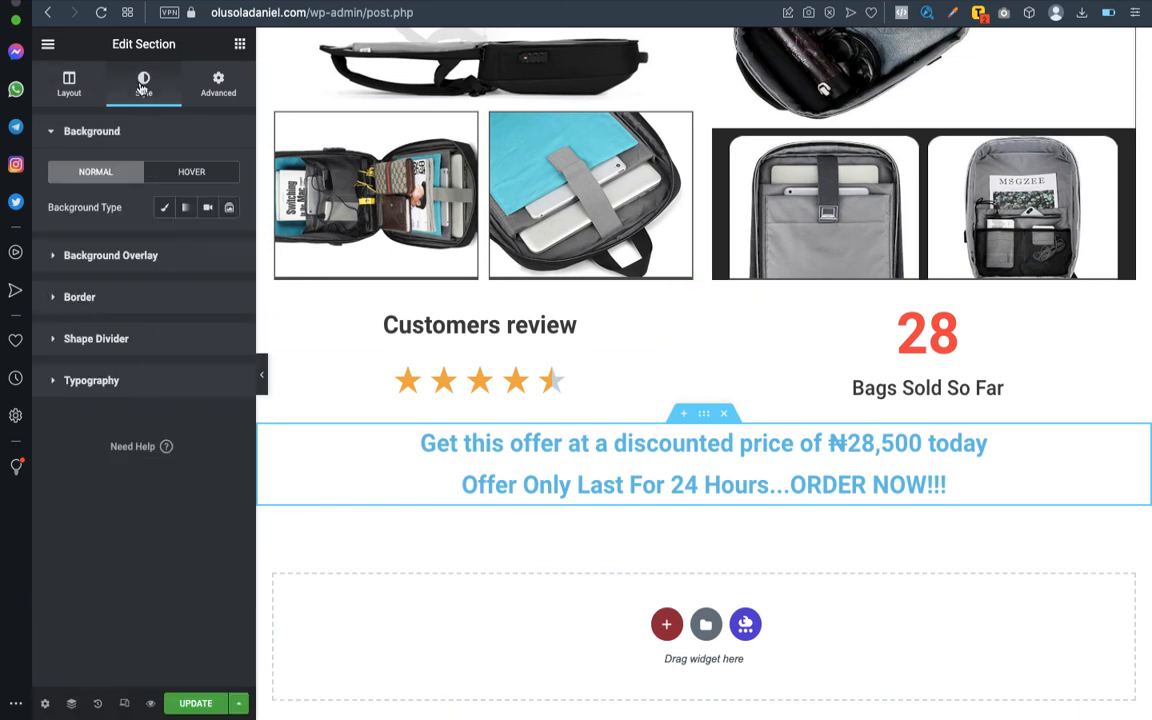
click(167, 208)
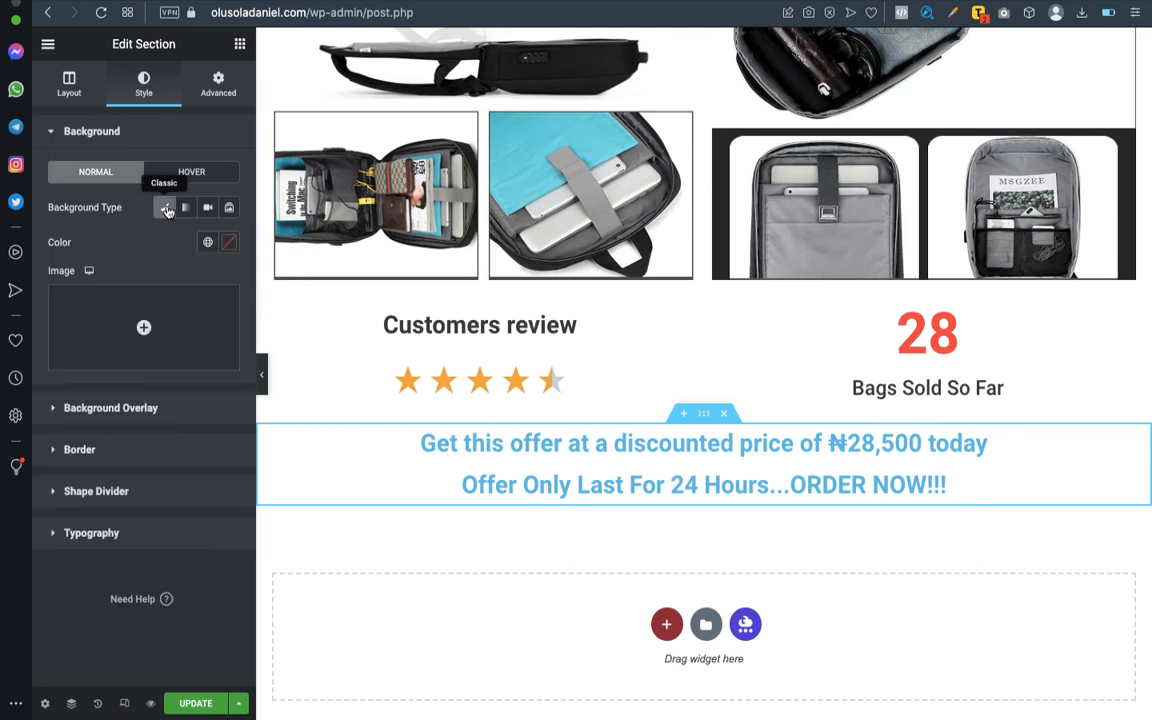
click(229, 242)
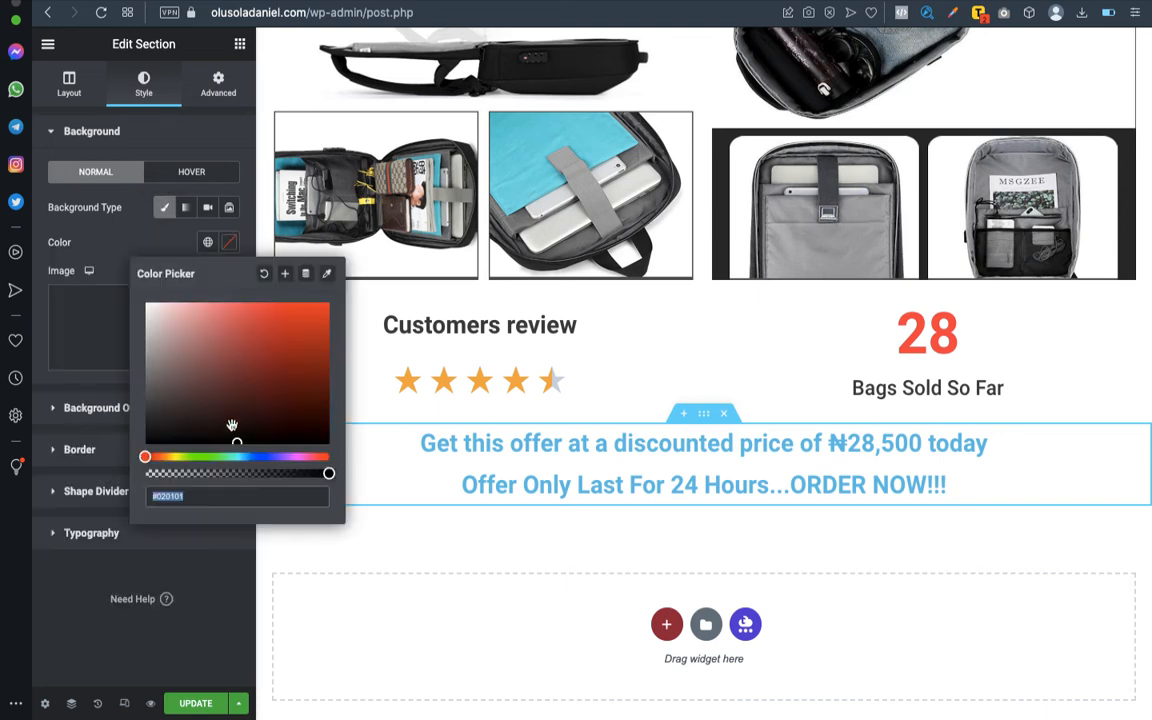
click(149, 457)
drag(149, 458, 274, 344)
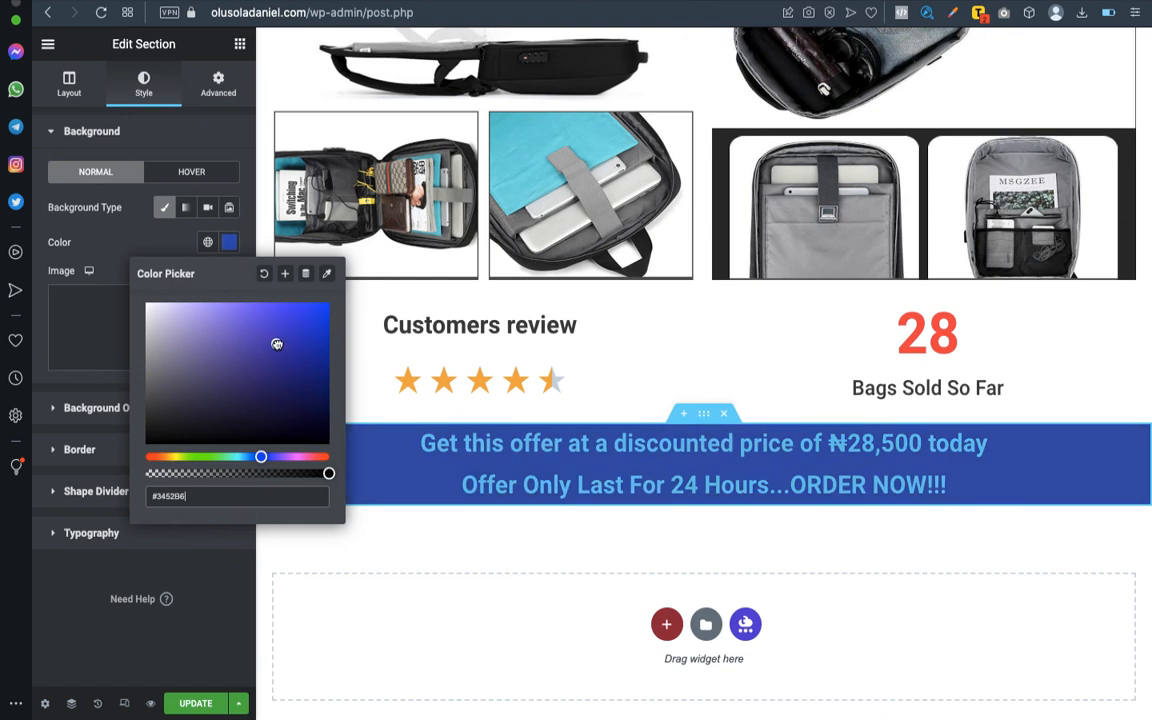
drag(260, 459, 162, 456)
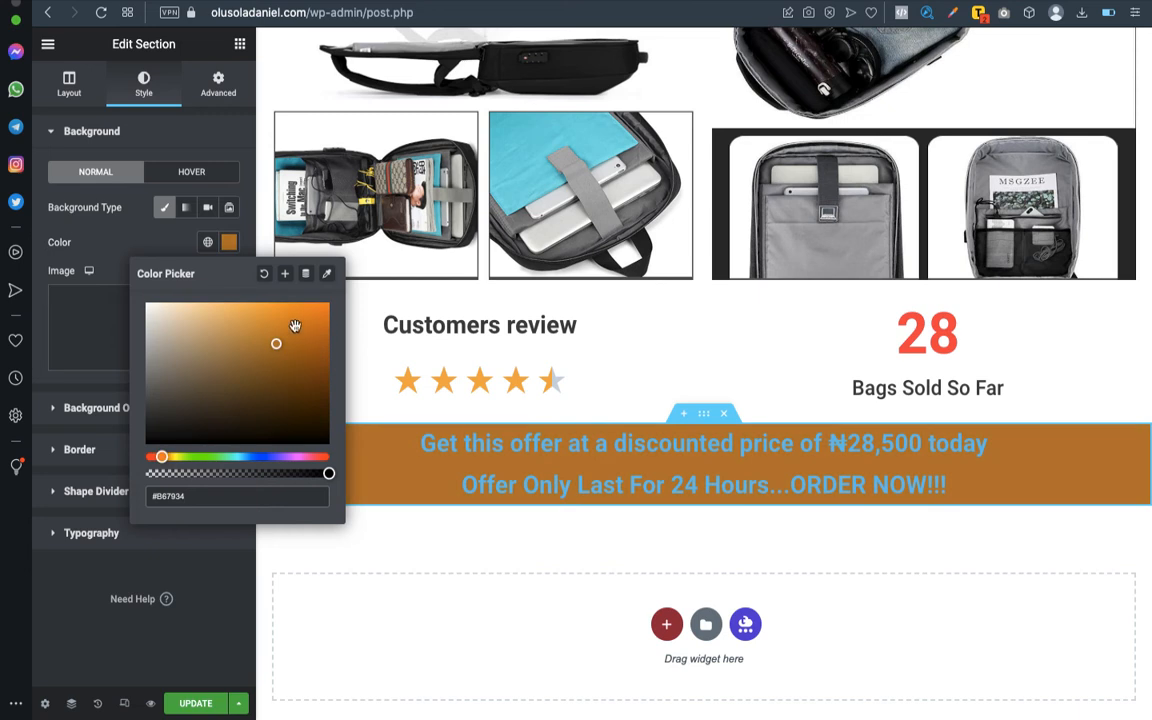
drag(277, 343, 331, 420)
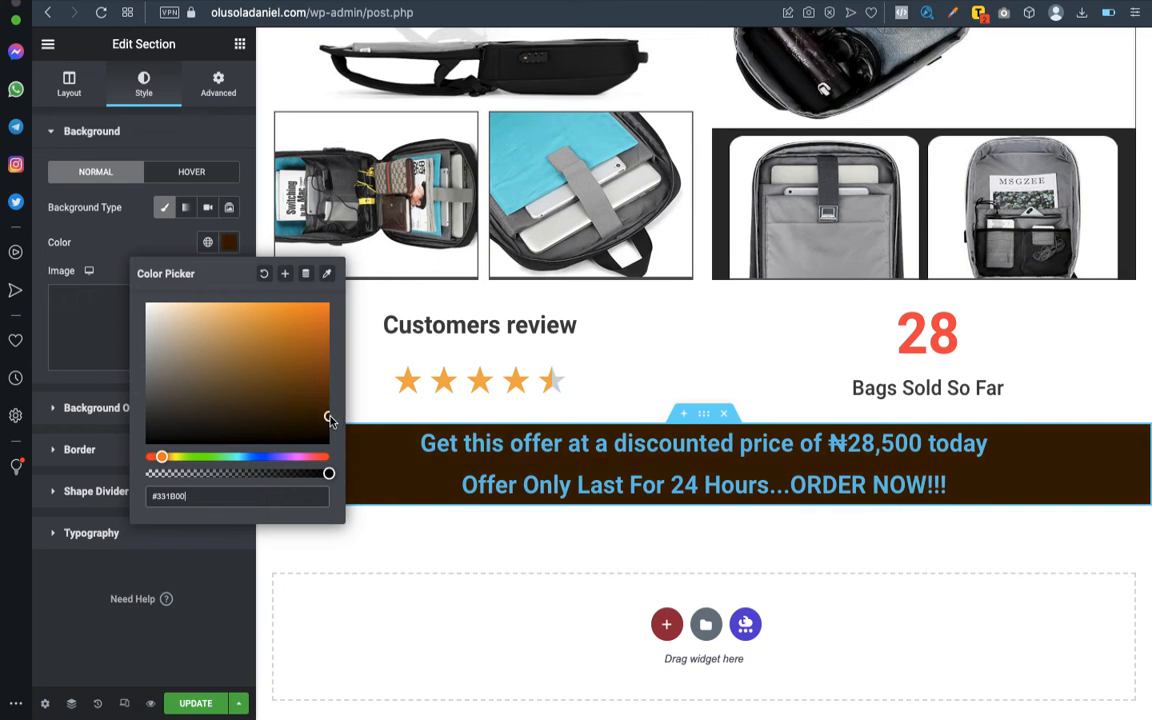
mouse_move(161, 458)
mouse_down()
mouse_move(176, 458)
mouse_move(143, 459)
mouse_move(154, 482)
mouse_up()
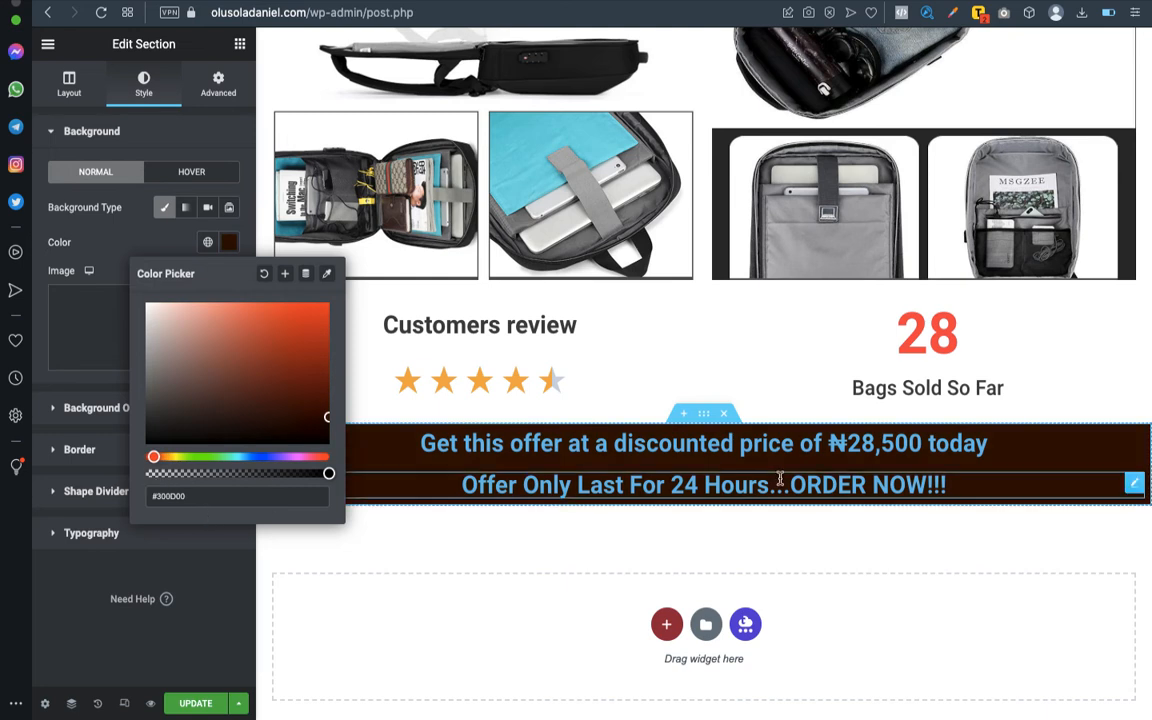
- Set the text color of the "Get this offer at a discounted price" heading to white, #FFFFFF
click(531, 484)
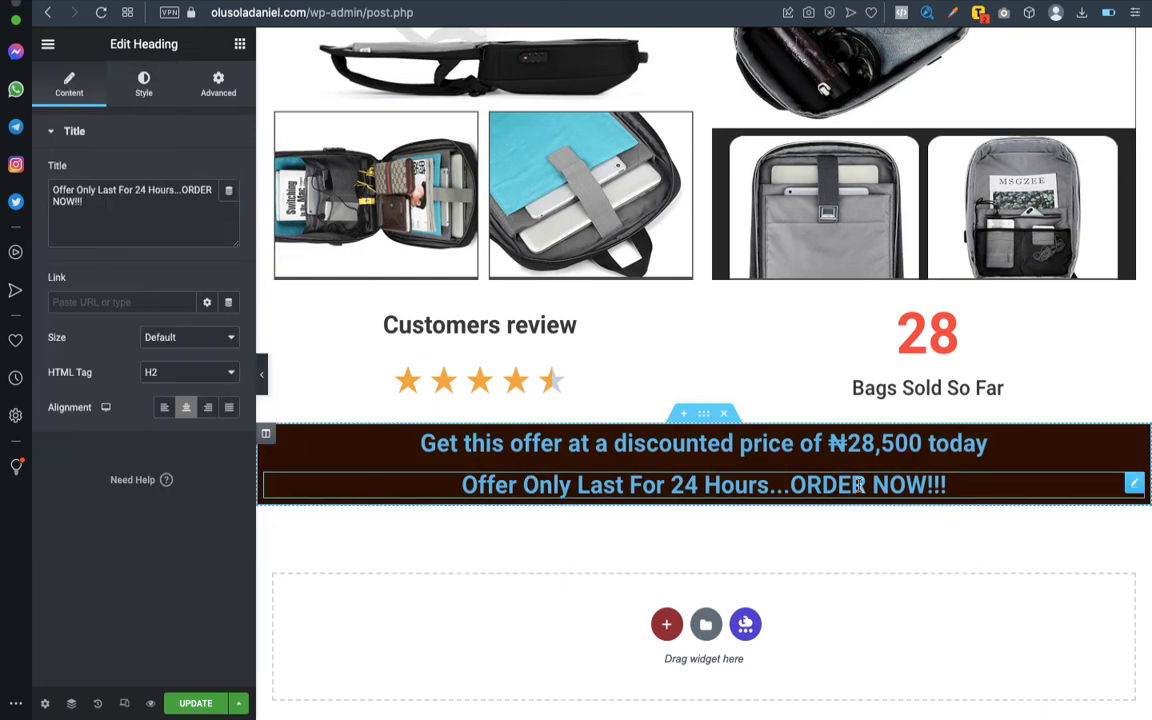
click(1136, 443)
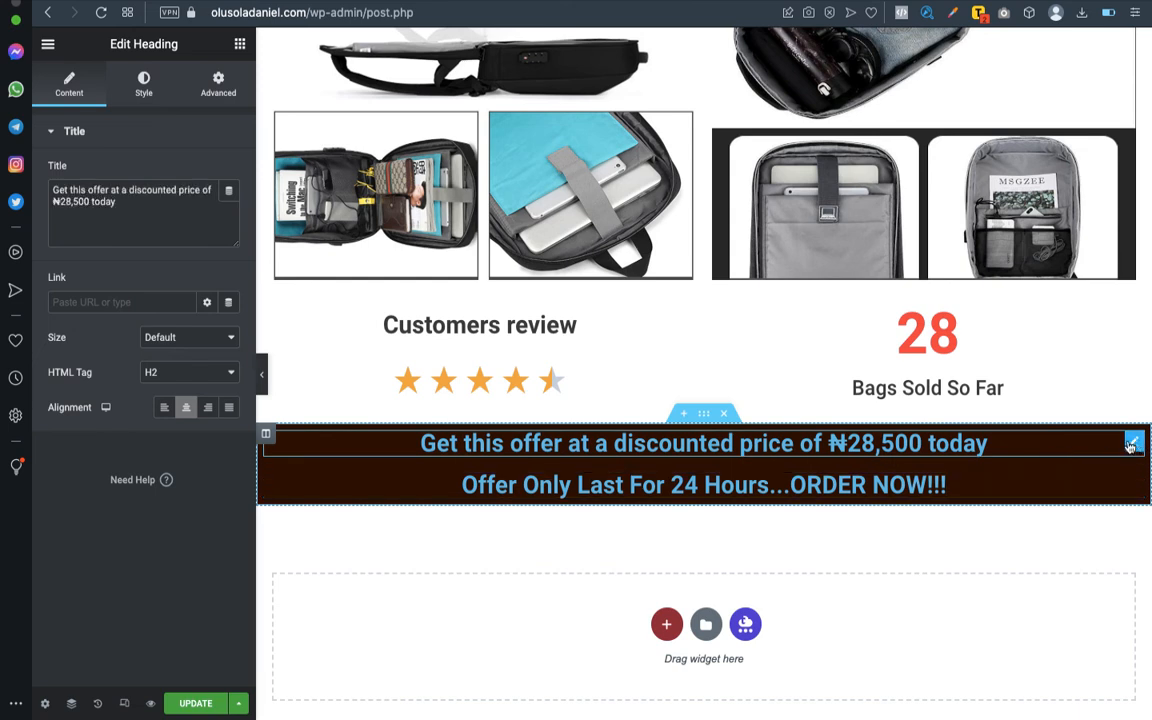
click(146, 78)
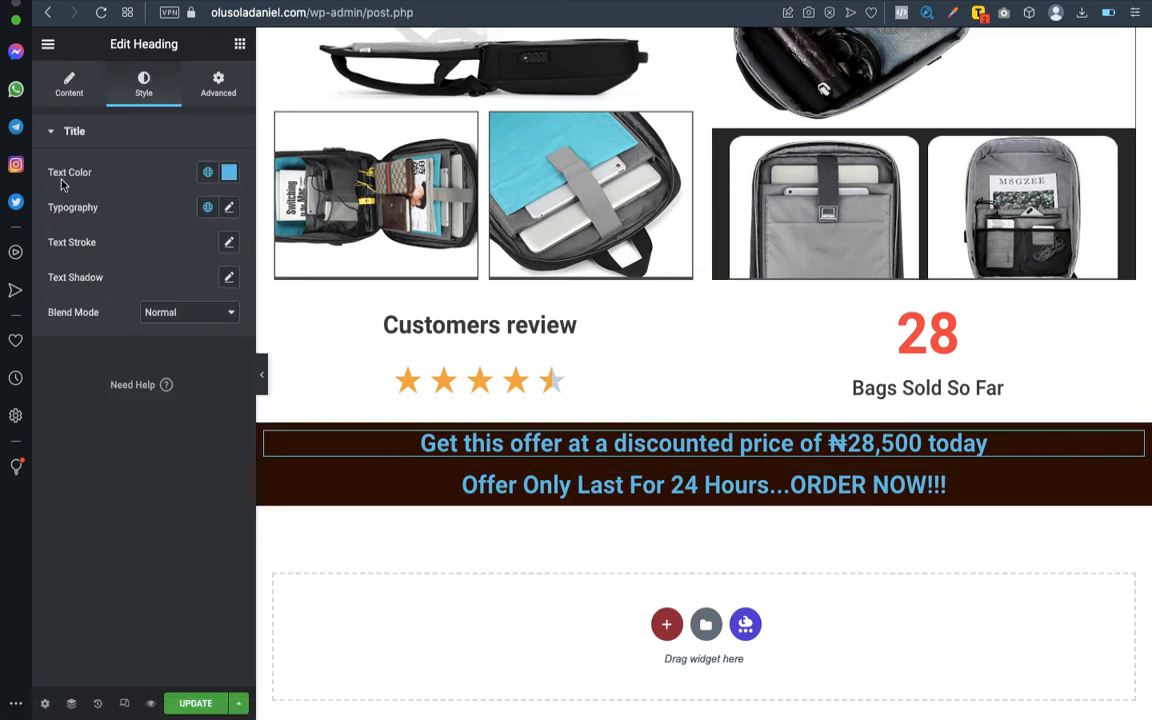
click(229, 172)
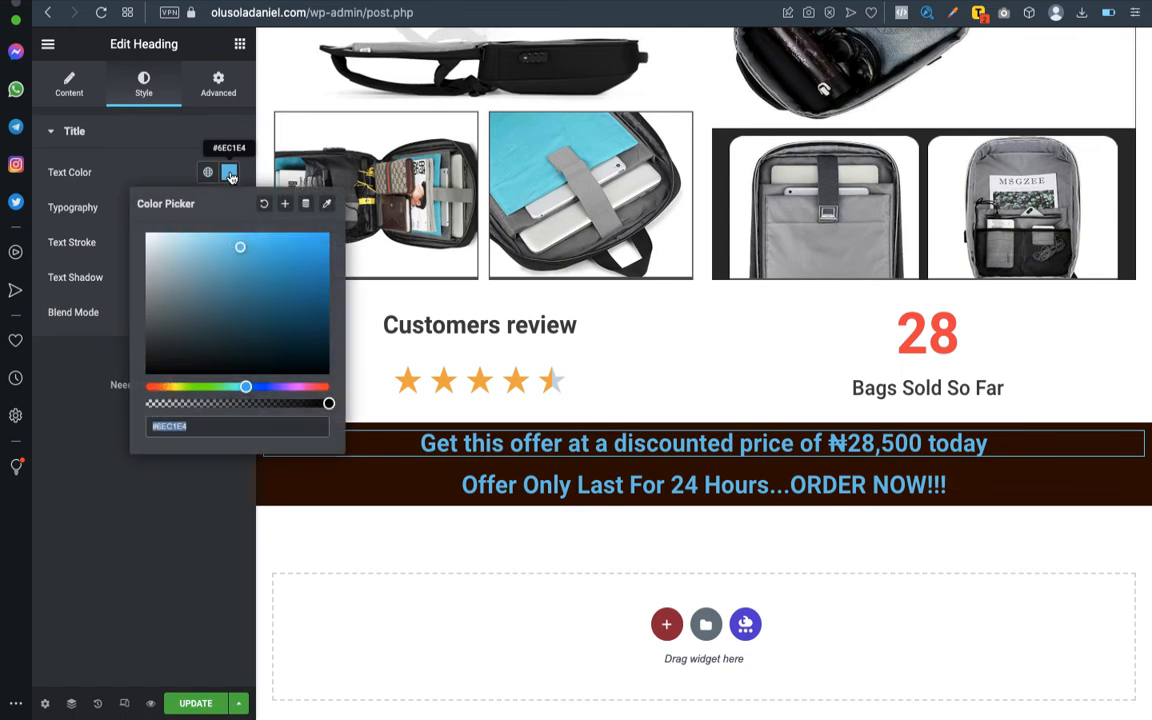
text(#FFFFFF)
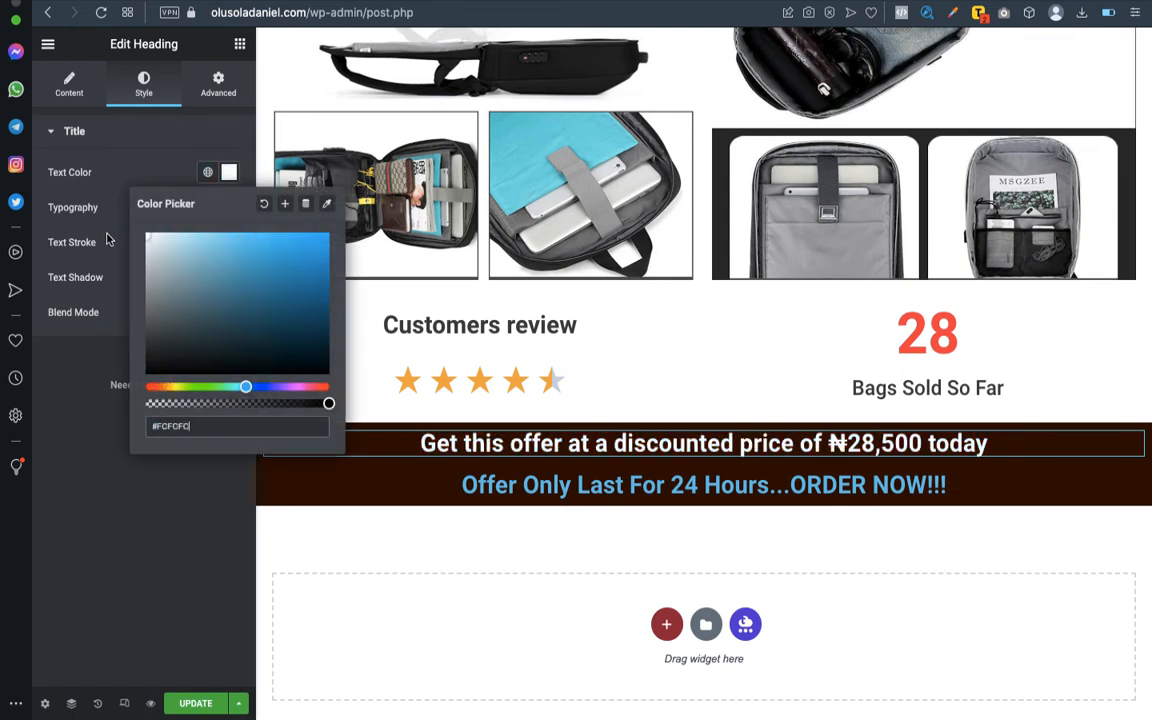
mouse_move(148, 236)
mouse_down()
mouse_move(183, 247)
mouse_move(102, 252)
mouse_up()
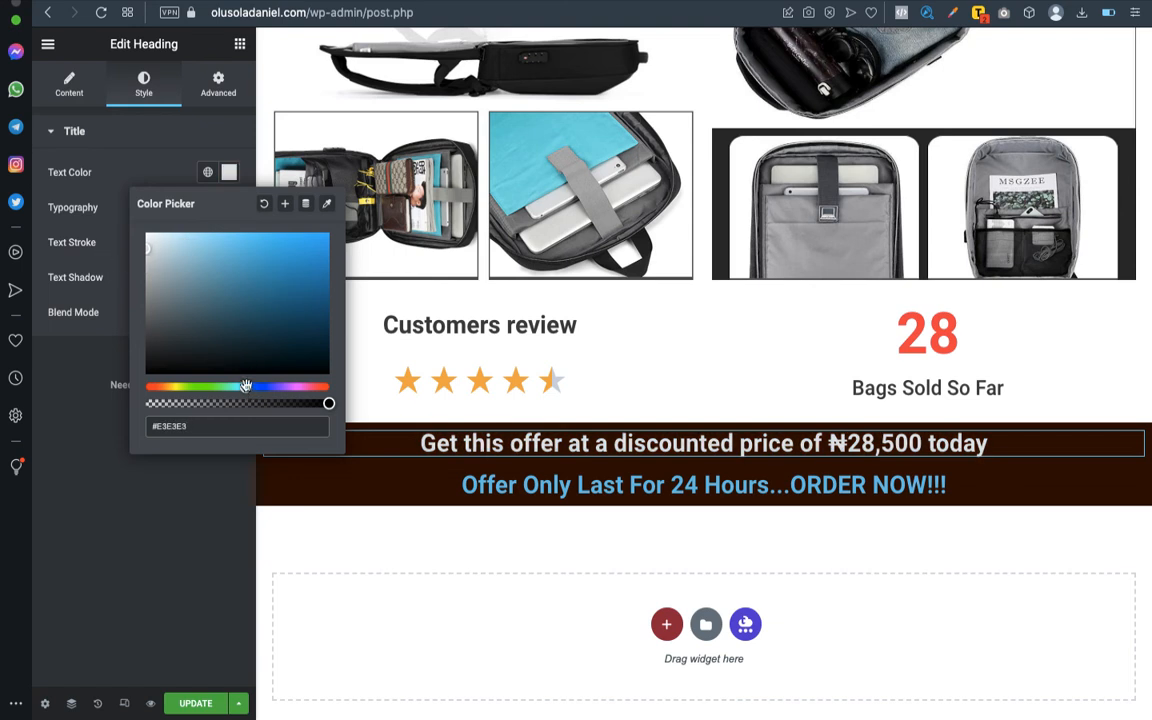
drag(145, 273, 131, 251)
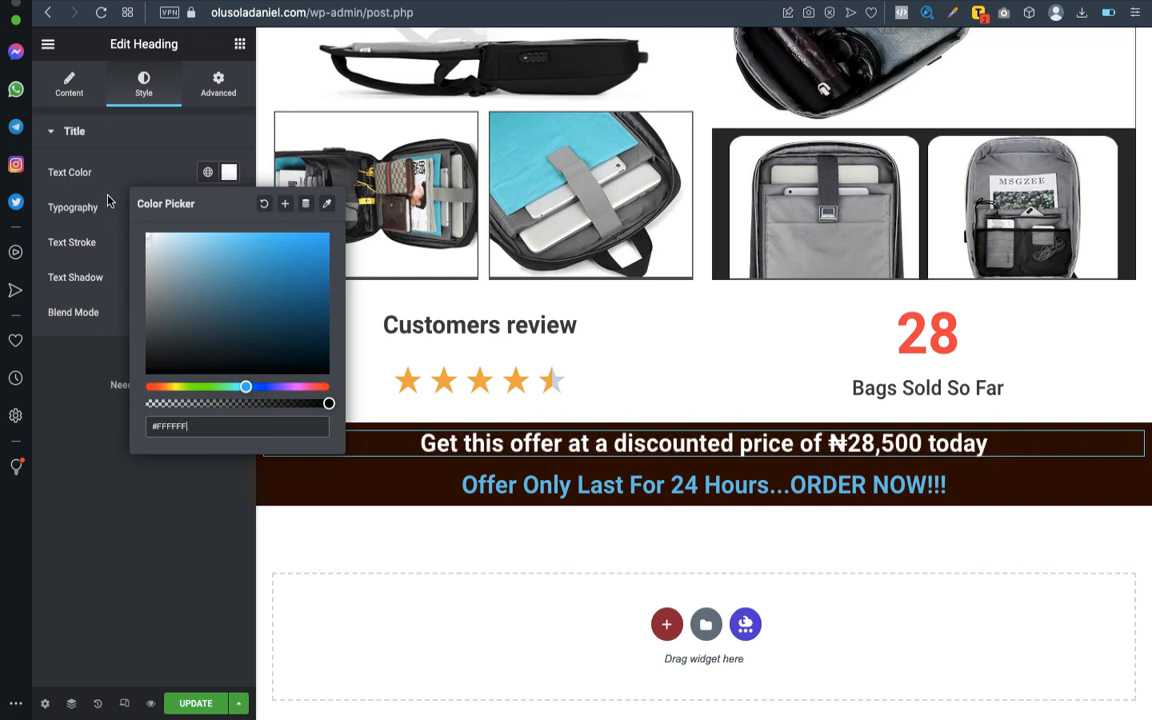
click(148, 142)
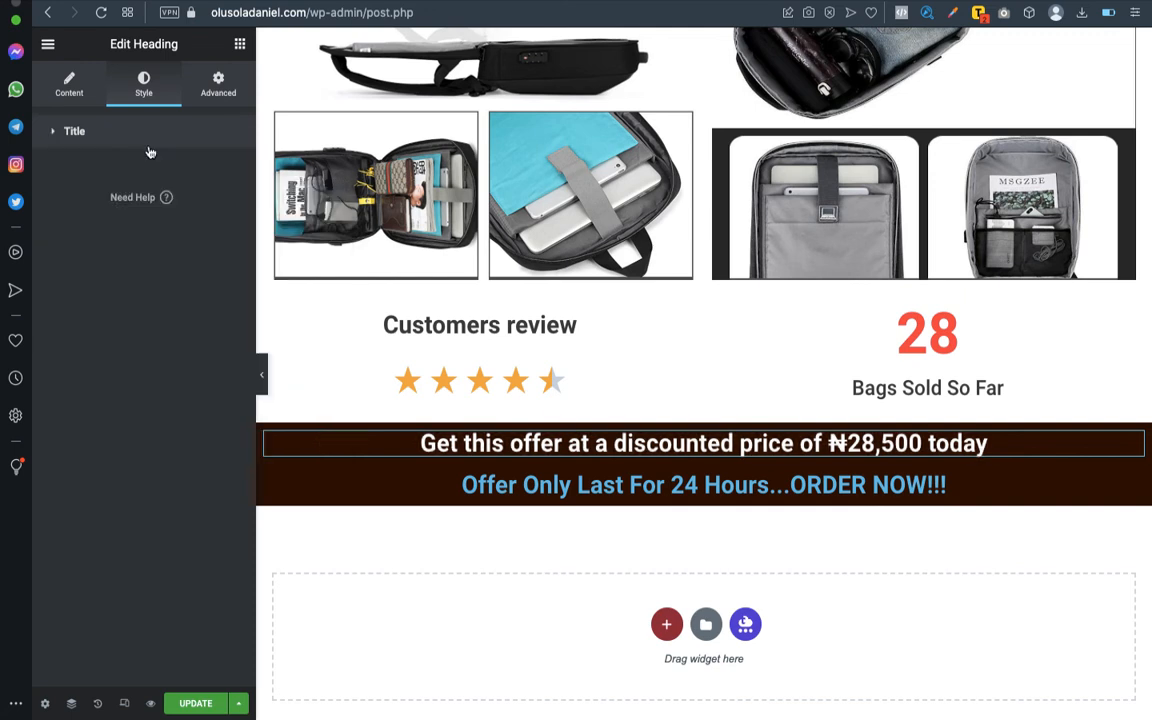
click(149, 148)
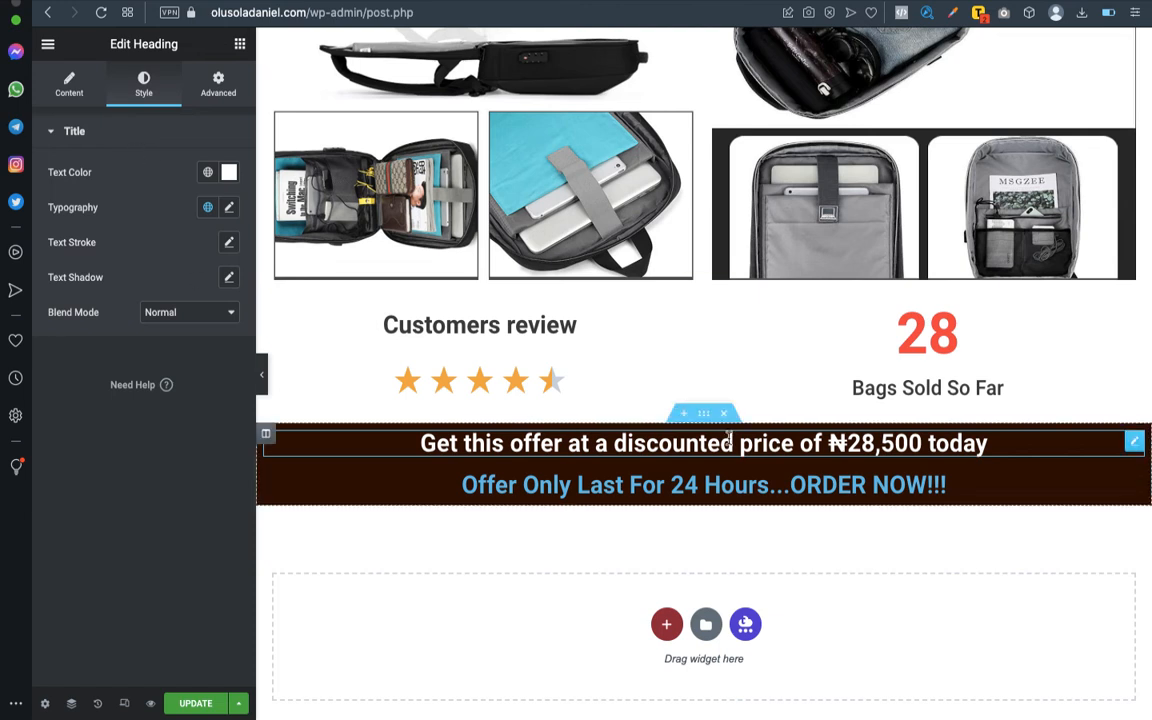
- Set the text color of the "Offer Only Last For 24 Hours...ORDER NOW!!!" heading to white, #FFFFFF
click(1134, 486)
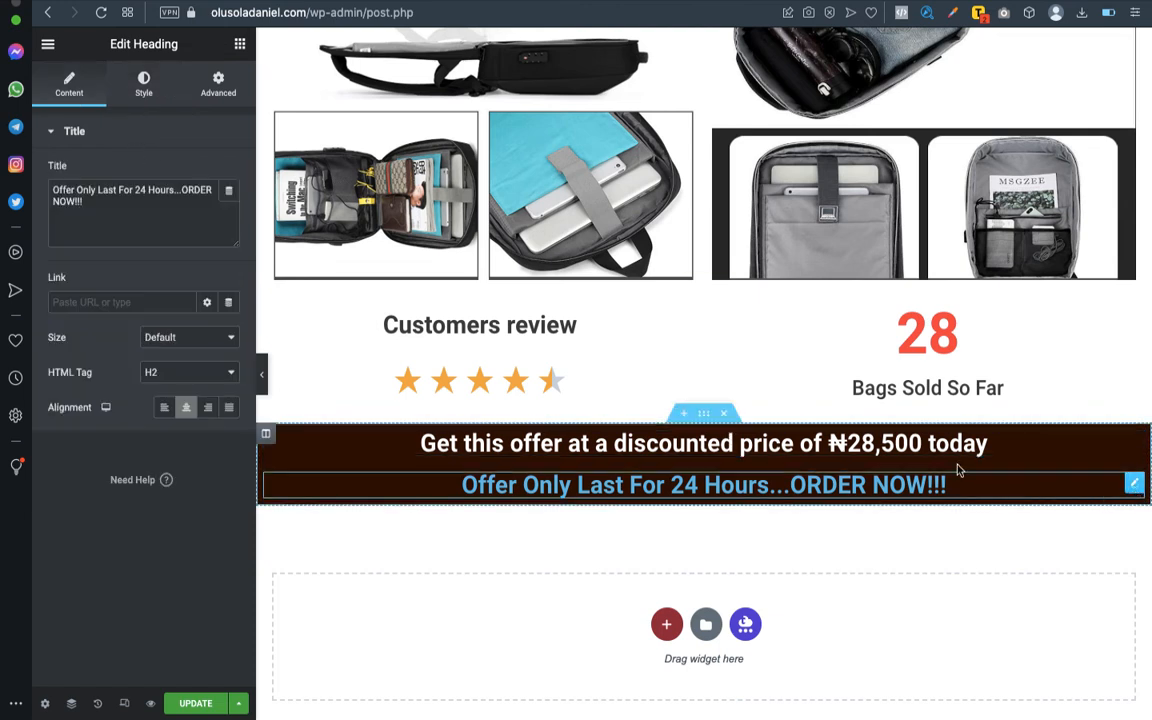
click(146, 88)
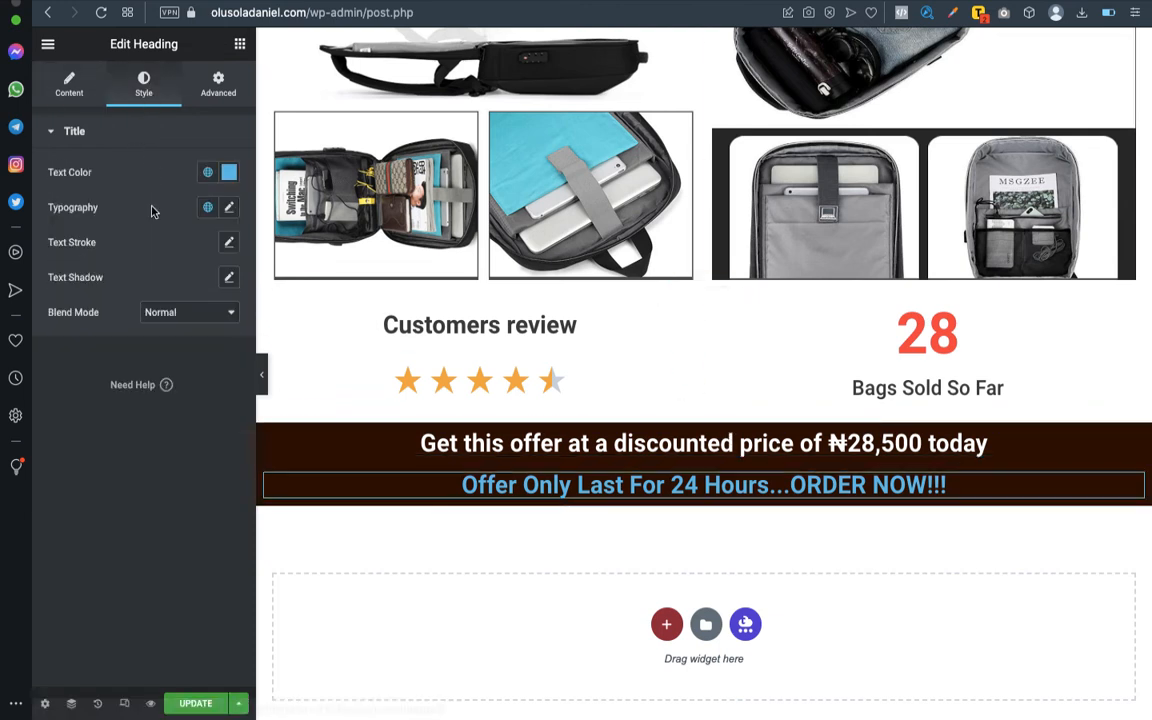
click(229, 173)
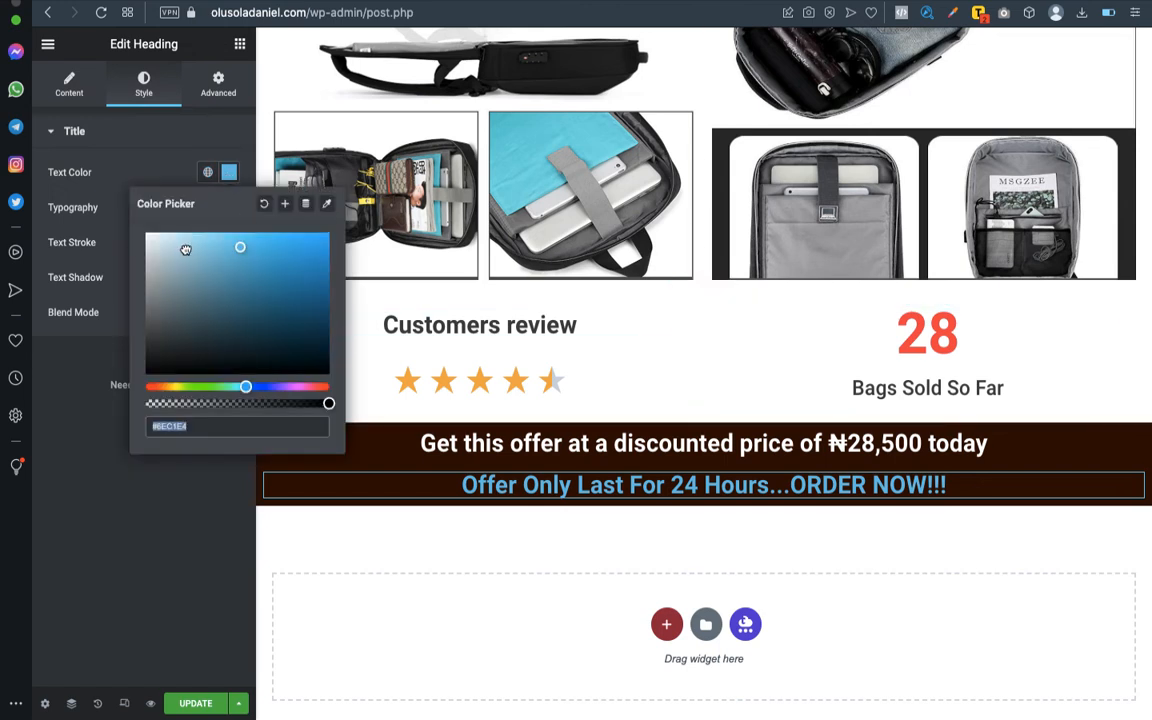
drag(185, 248, 56, 211)
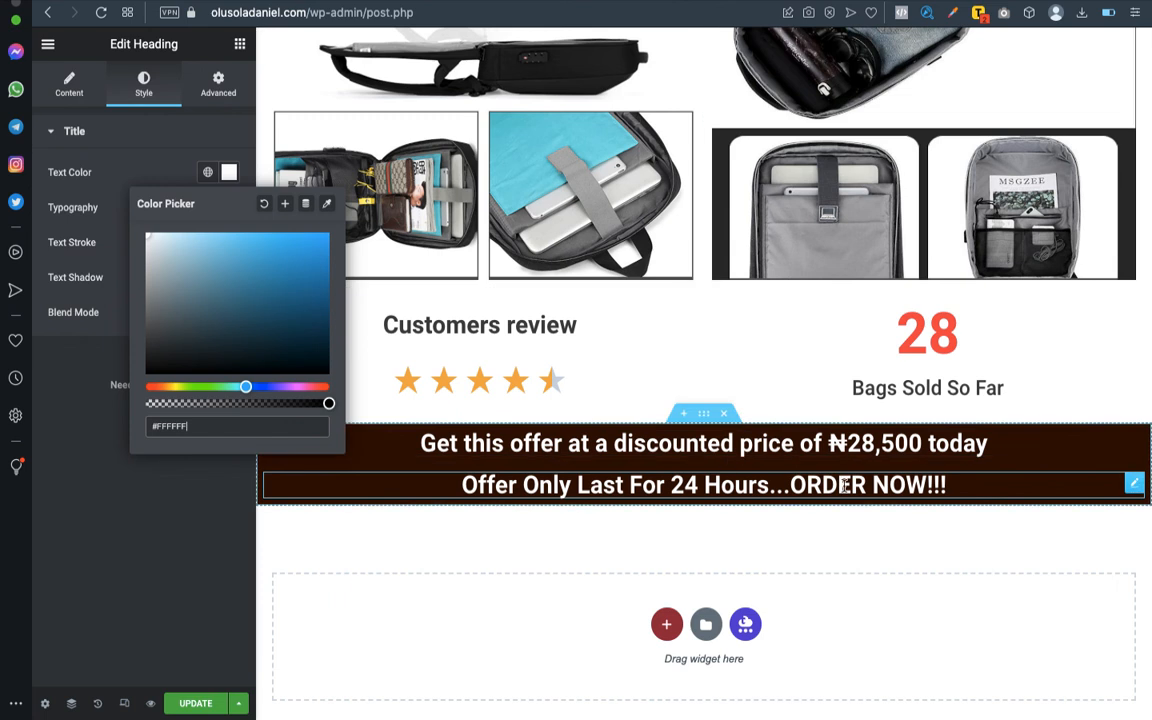
key(Escape)
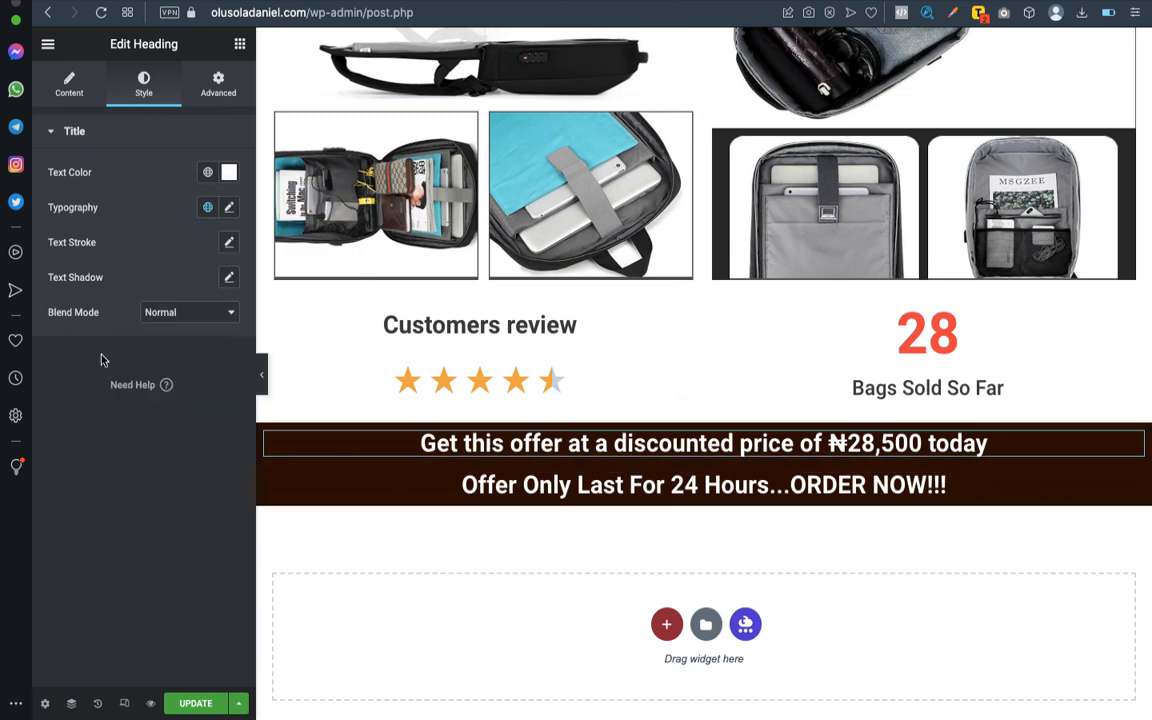
- Set the font size of the discounted price heading to 40 px in its typography settings
click(229, 172)
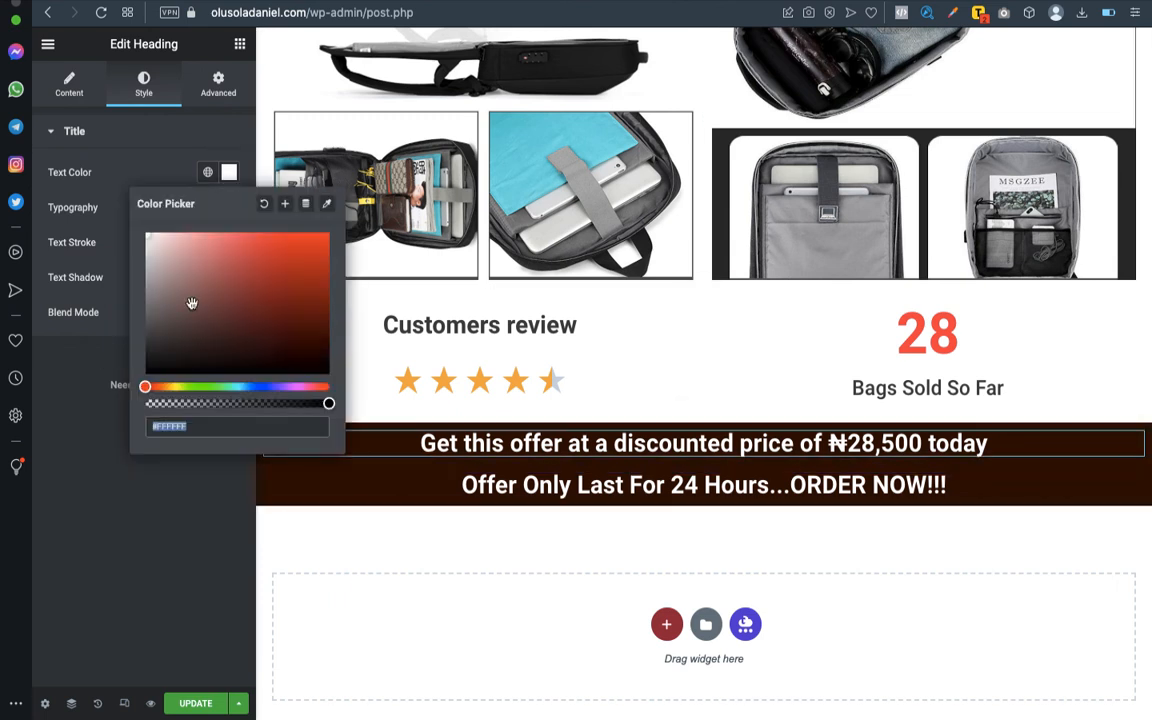
click(221, 569)
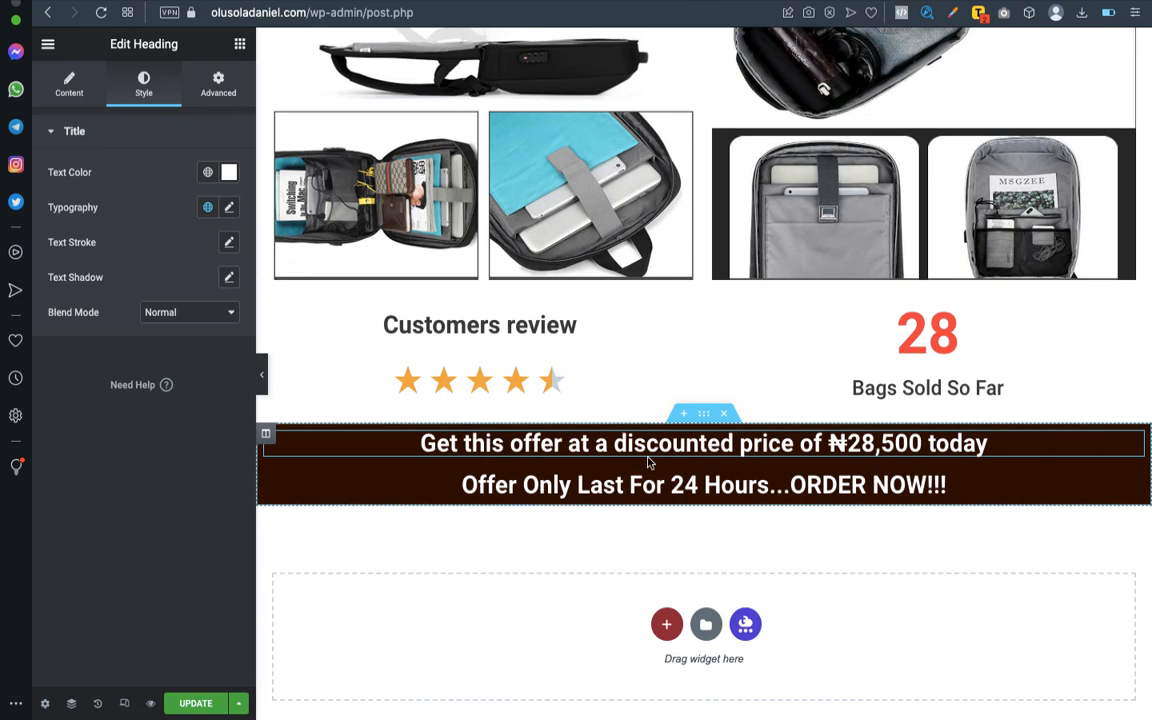
click(229, 208)
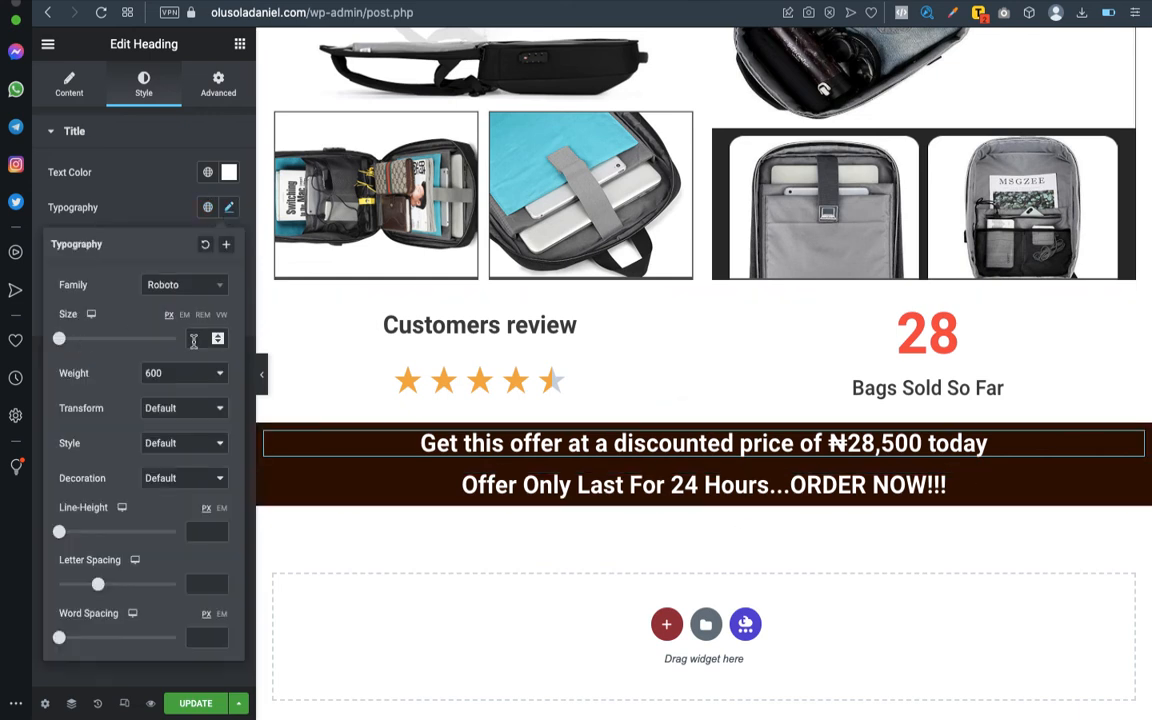
click(200, 338)
text(30)
key(BackSpace)
key(BackSpace)
text(40)
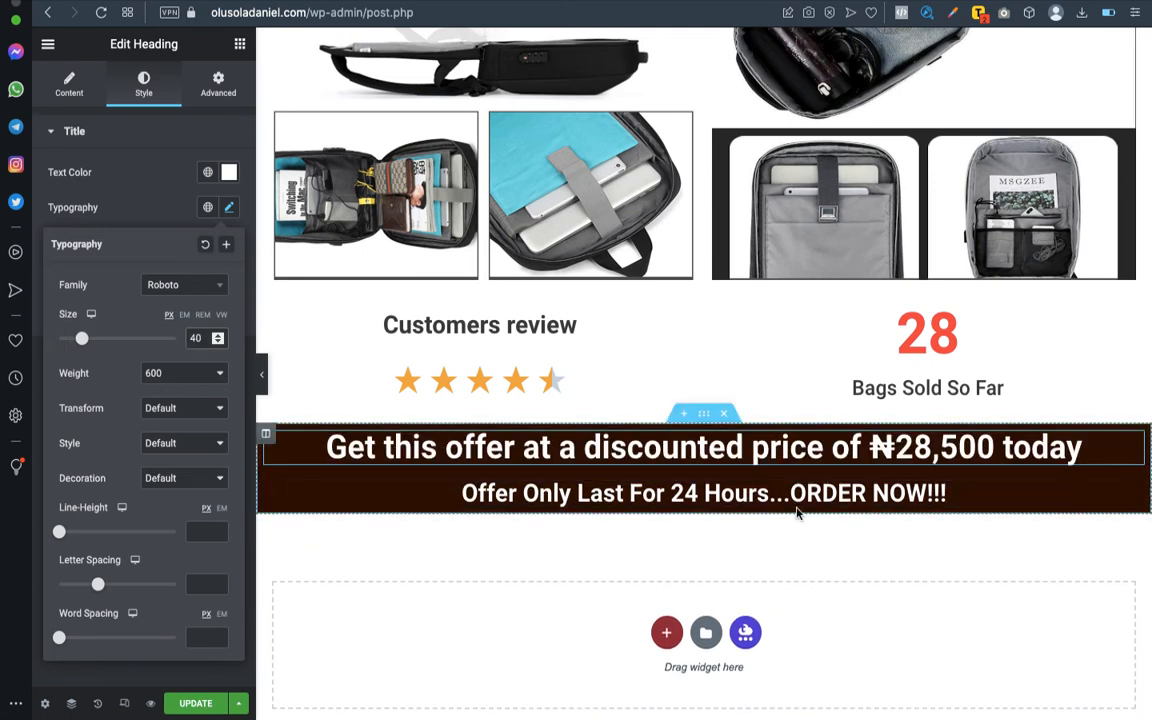
- Set the font size of the 24-hour offer heading to 40 px as well
click(1132, 497)
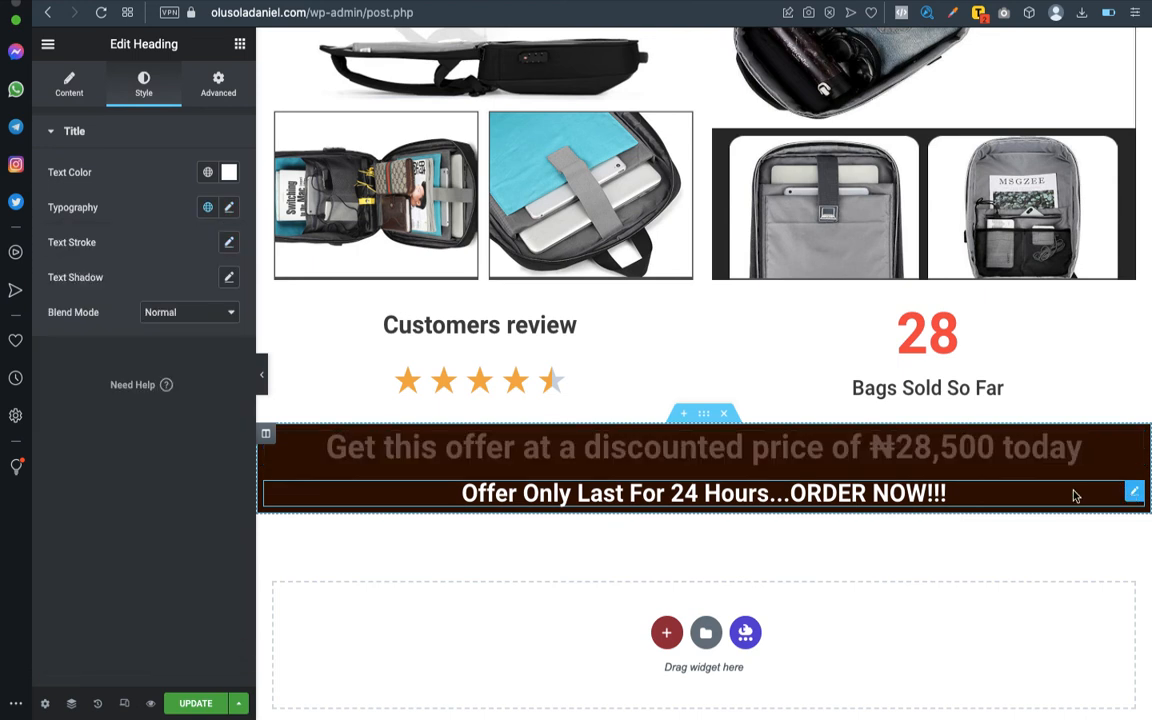
click(228, 210)
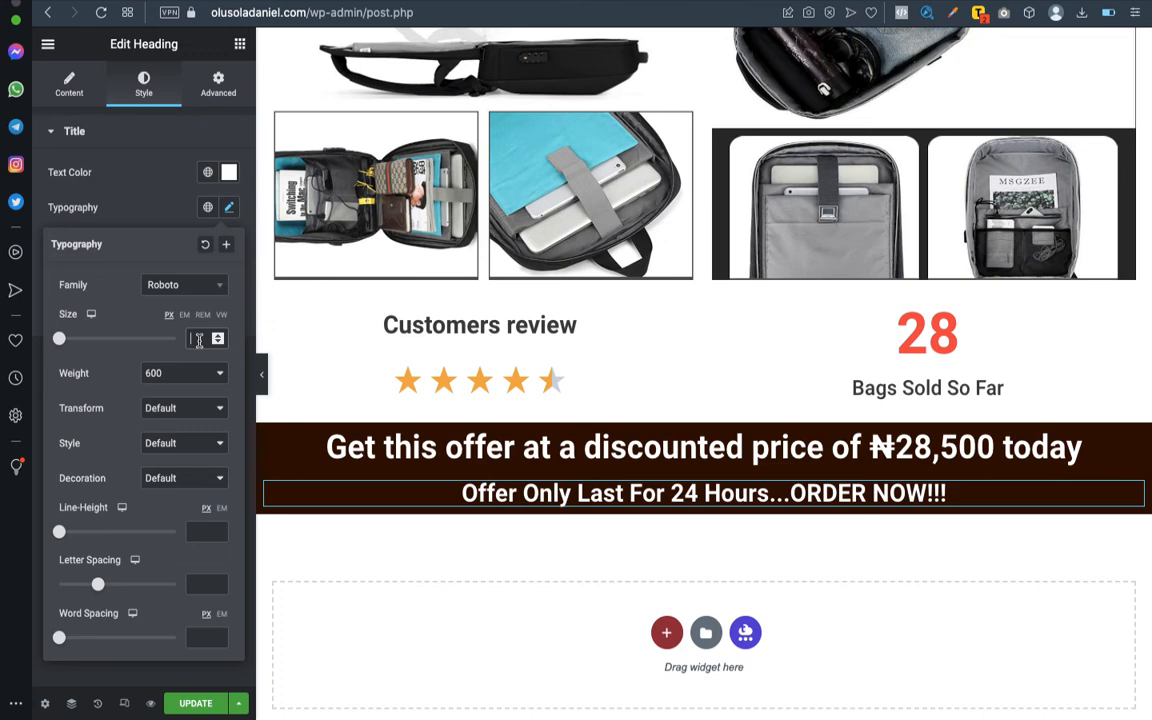
text(40)
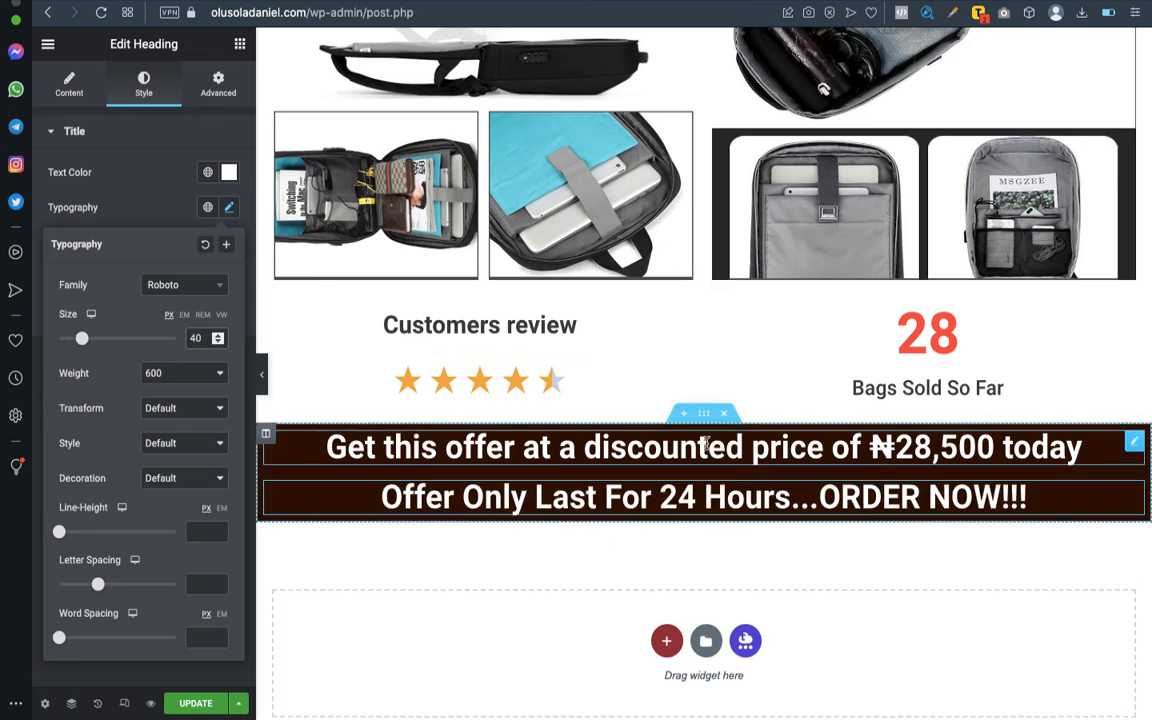
click(401, 594)
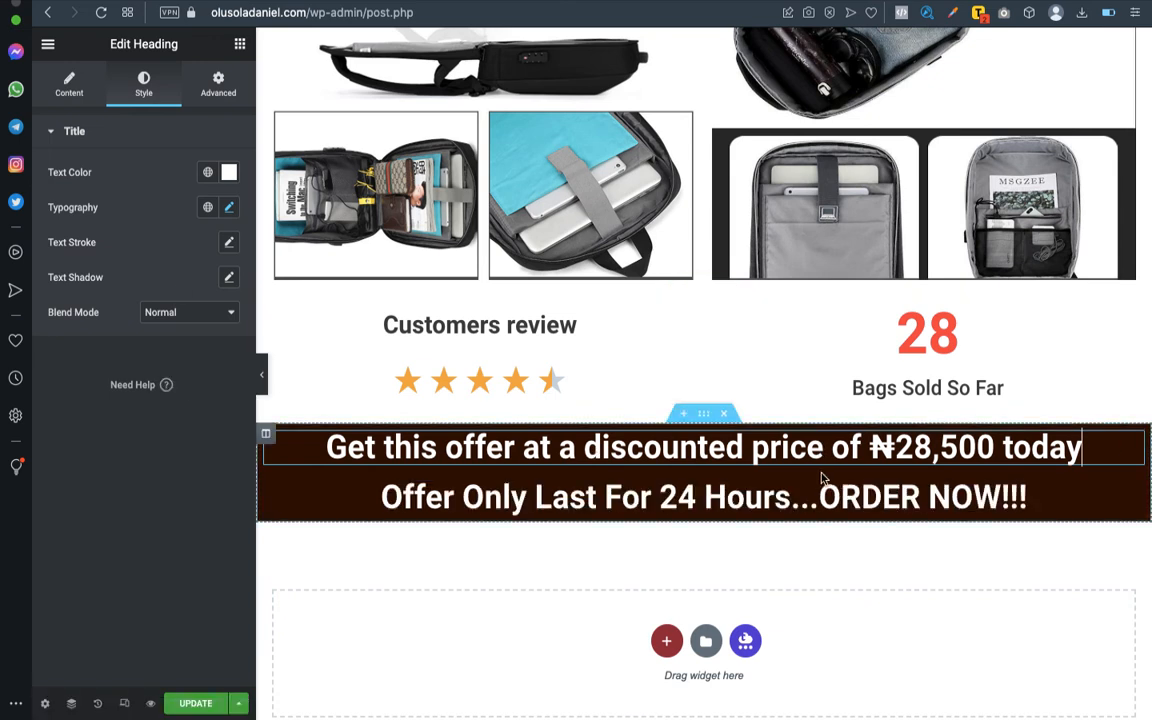
- Highlight the ₦28,500 amount in the first heading and examine the heading's content settings and the available widgets
mouse_move(995, 447)
mouse_down()
mouse_move(893, 449)
mouse_move(990, 449)
mouse_up()
click(870, 450)
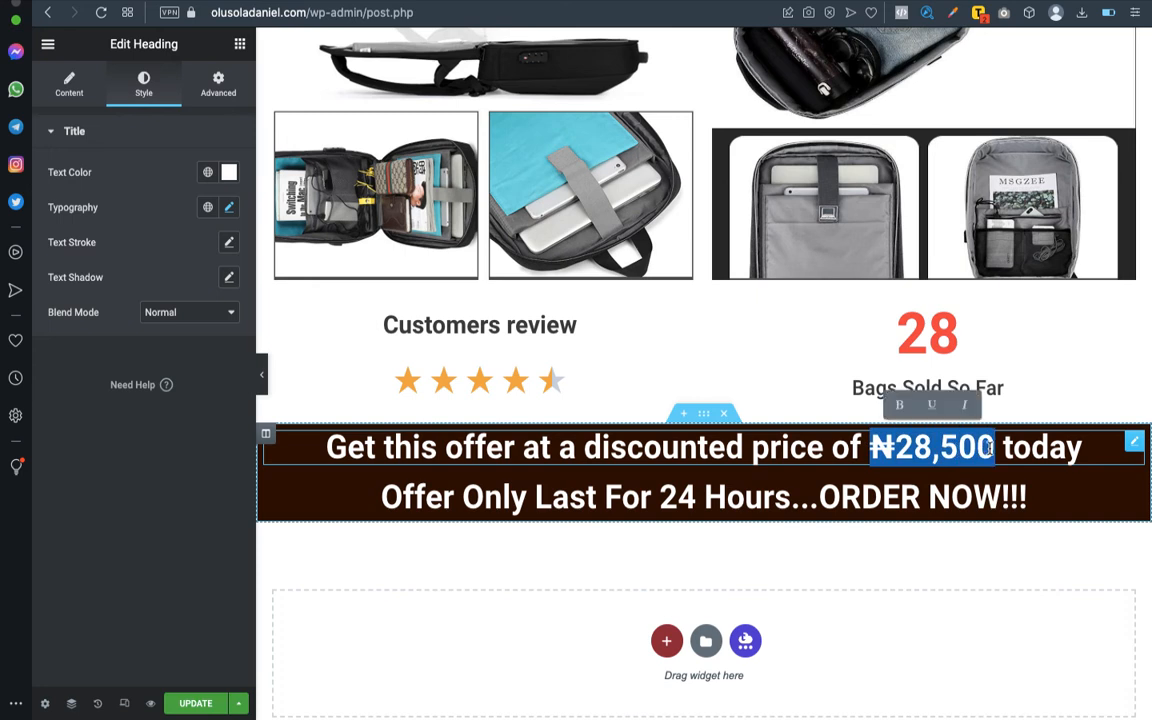
click(914, 449)
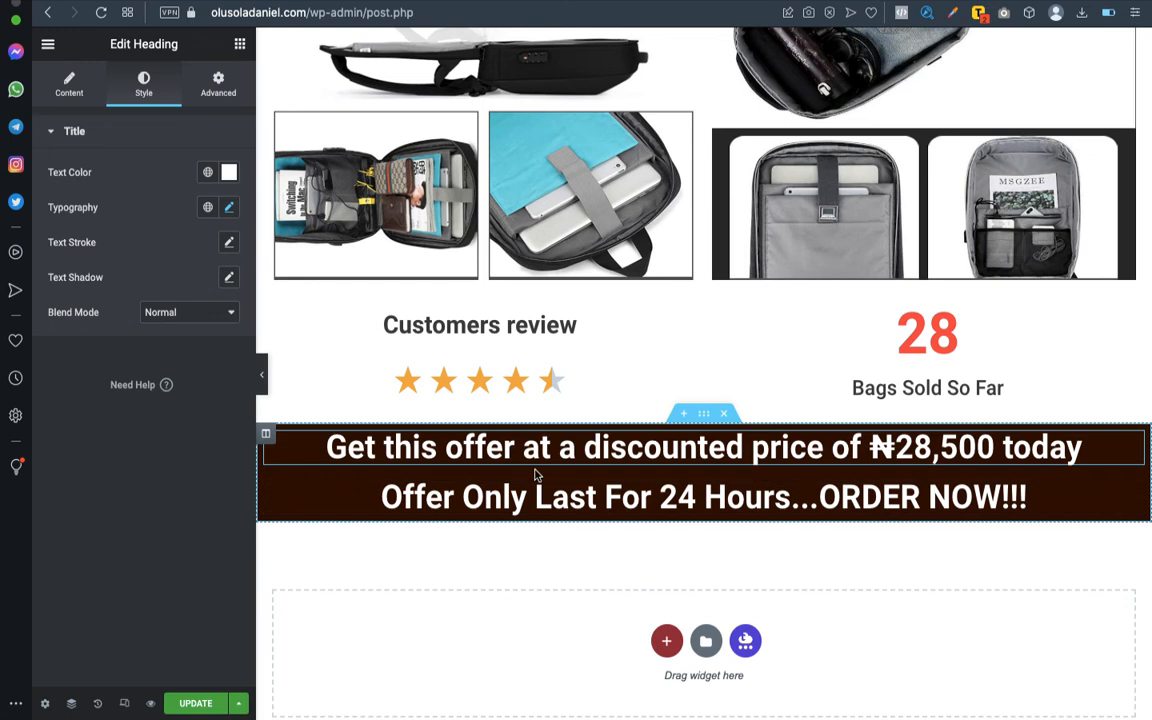
click(80, 85)
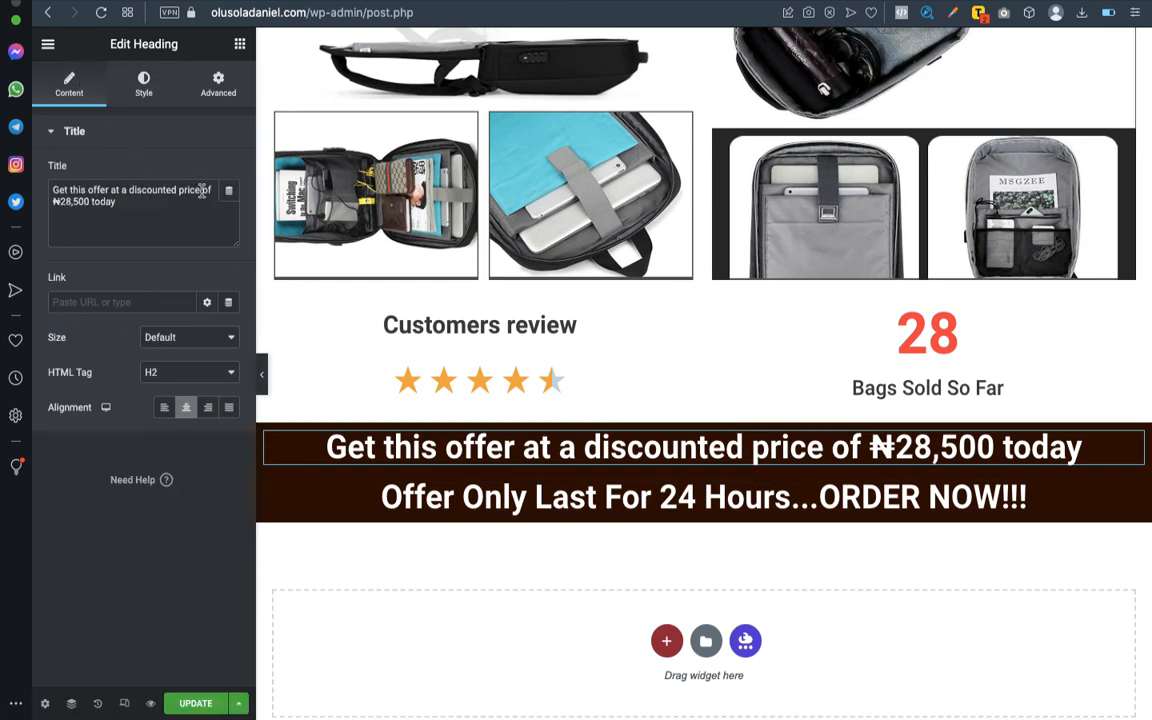
click(238, 44)
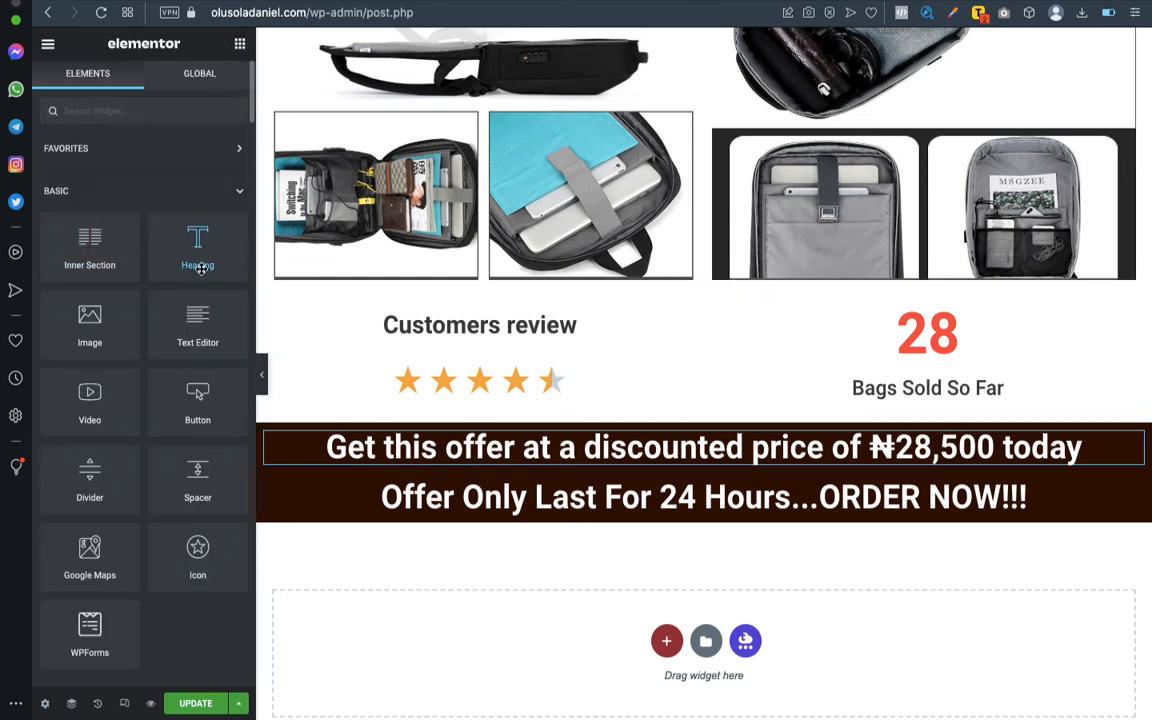
click(1131, 442)
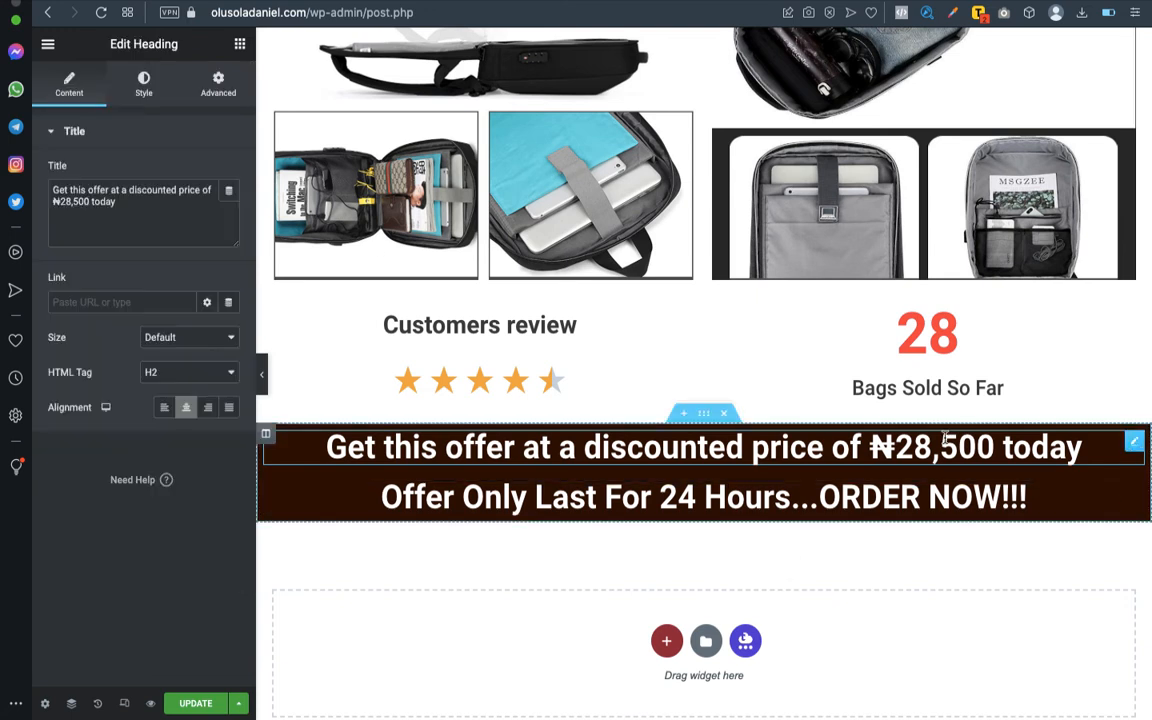
click(146, 92)
click(231, 208)
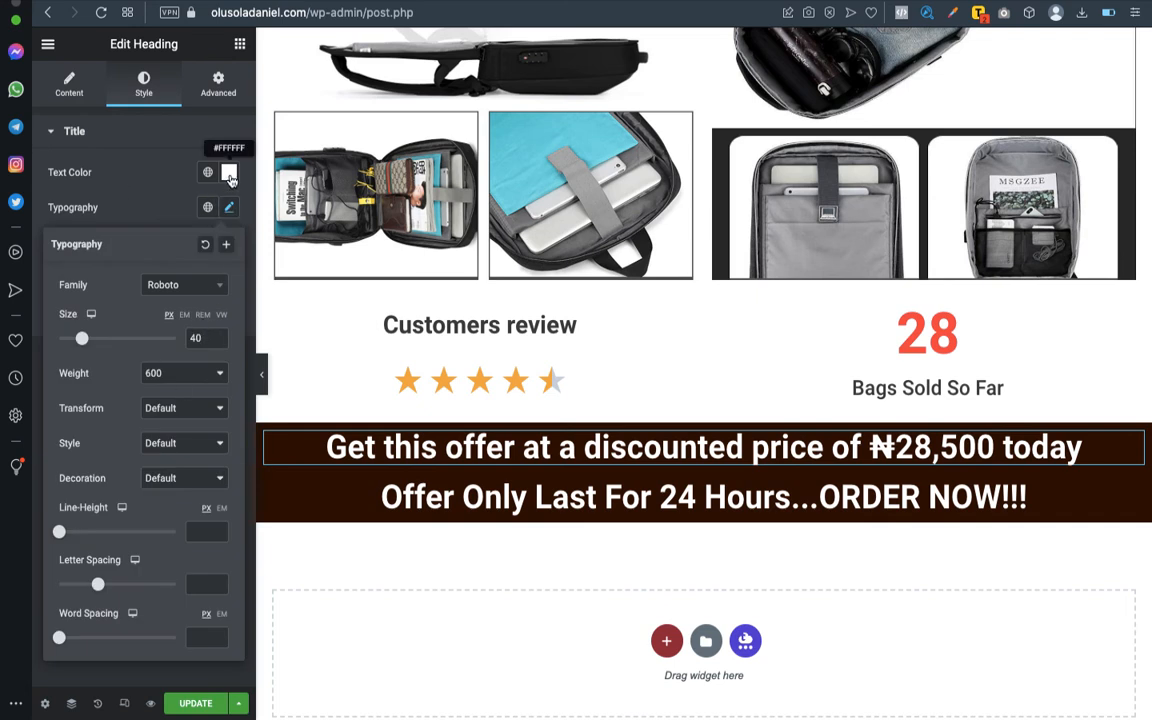
click(229, 175)
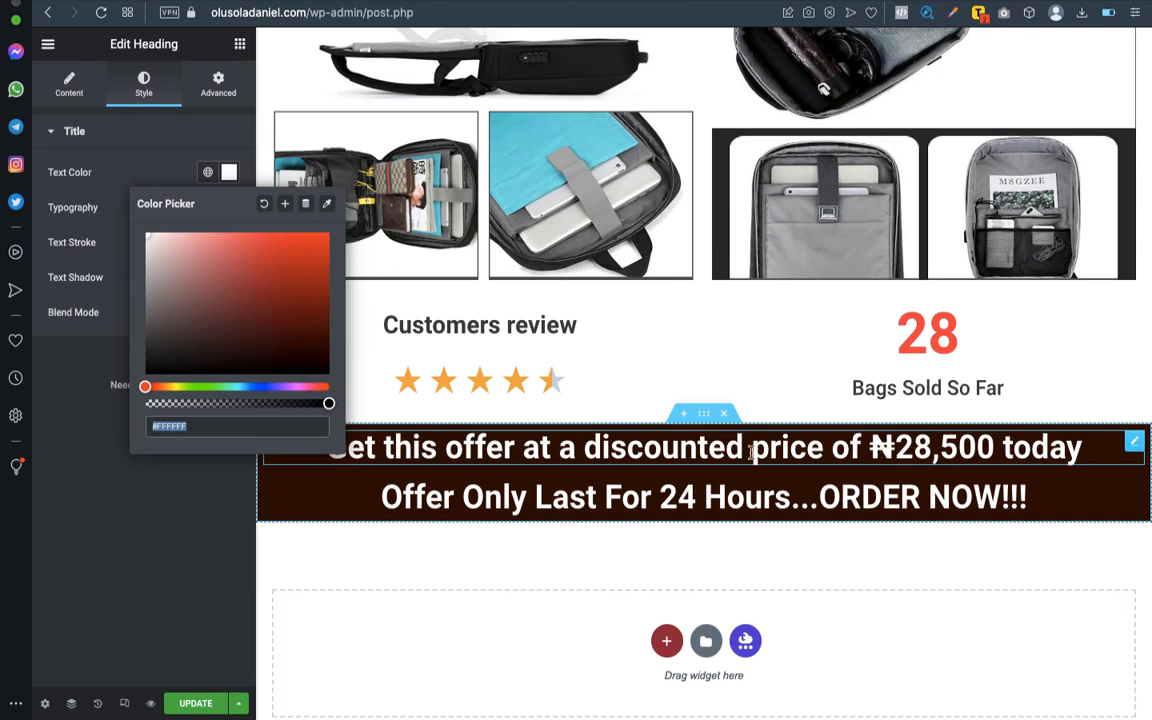
click(158, 546)
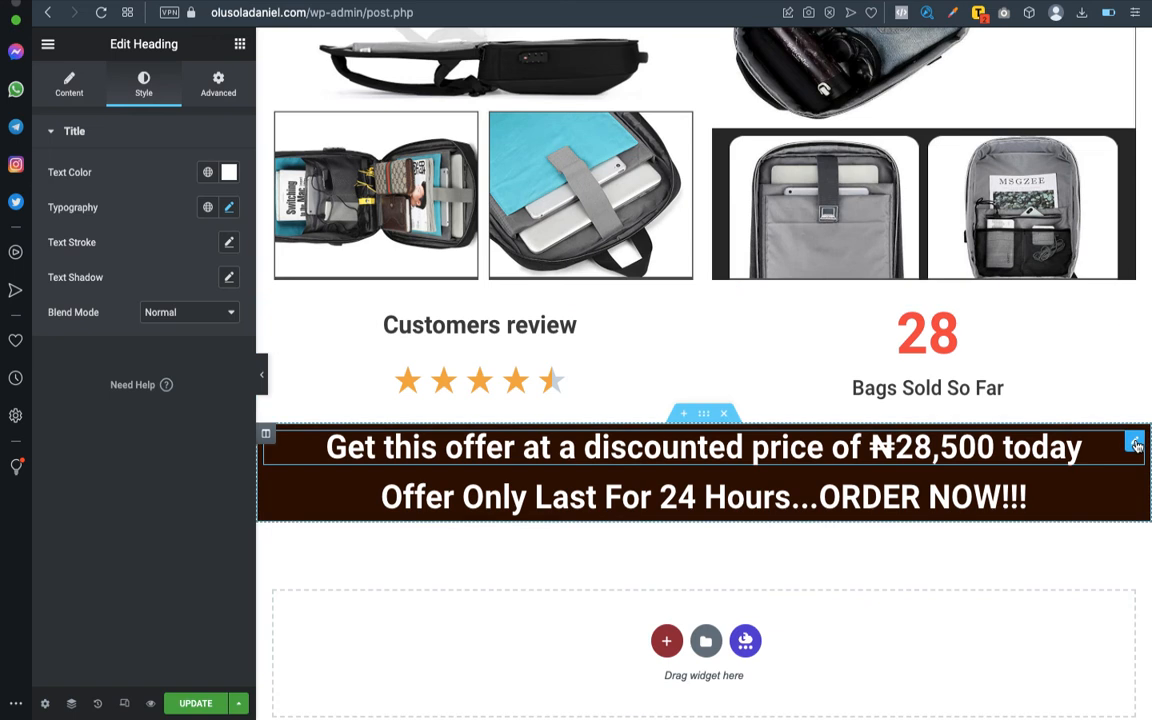
- Add a Text Editor widget above the discounted price heading and replace its placeholder with that heading's wording, pasted as plain text
click(240, 45)
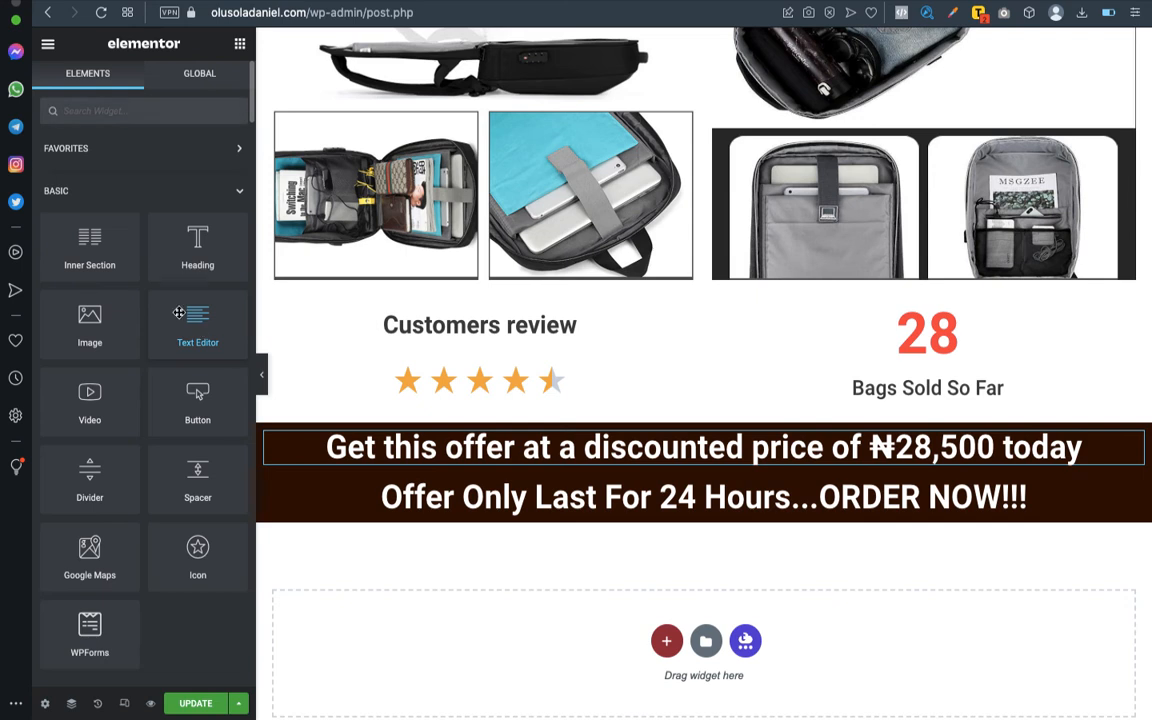
drag(202, 329, 670, 440)
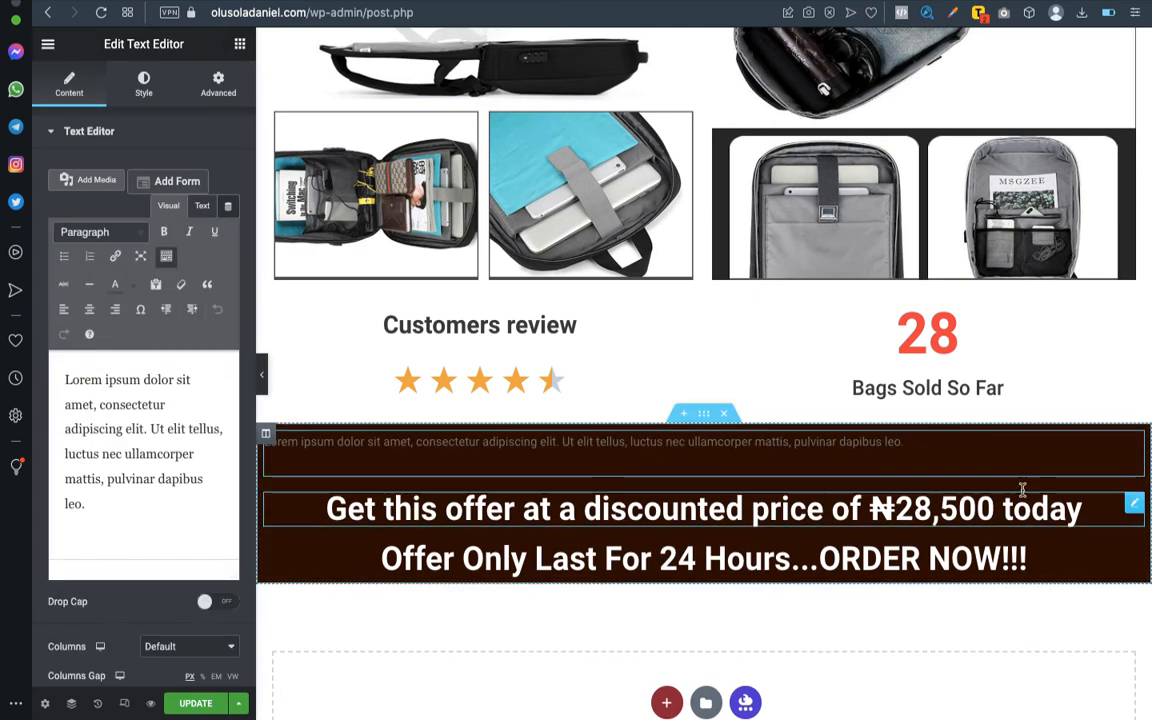
click(1133, 504)
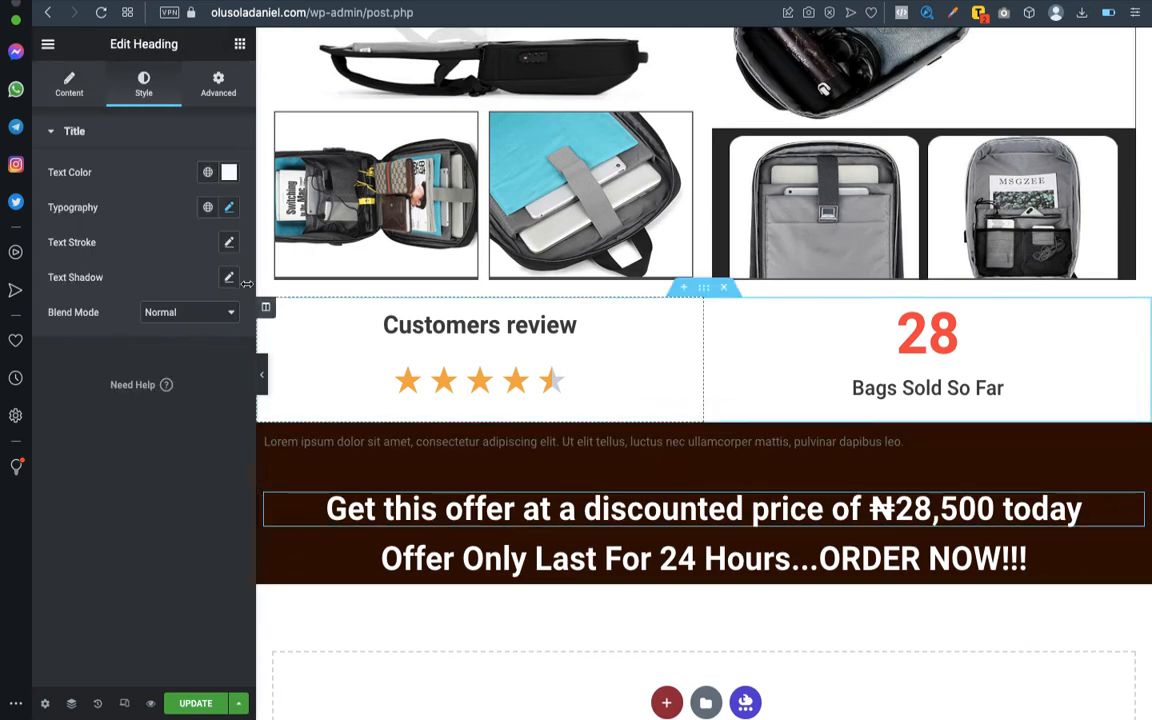
click(63, 89)
triple_click(102, 197)
key(super+c)
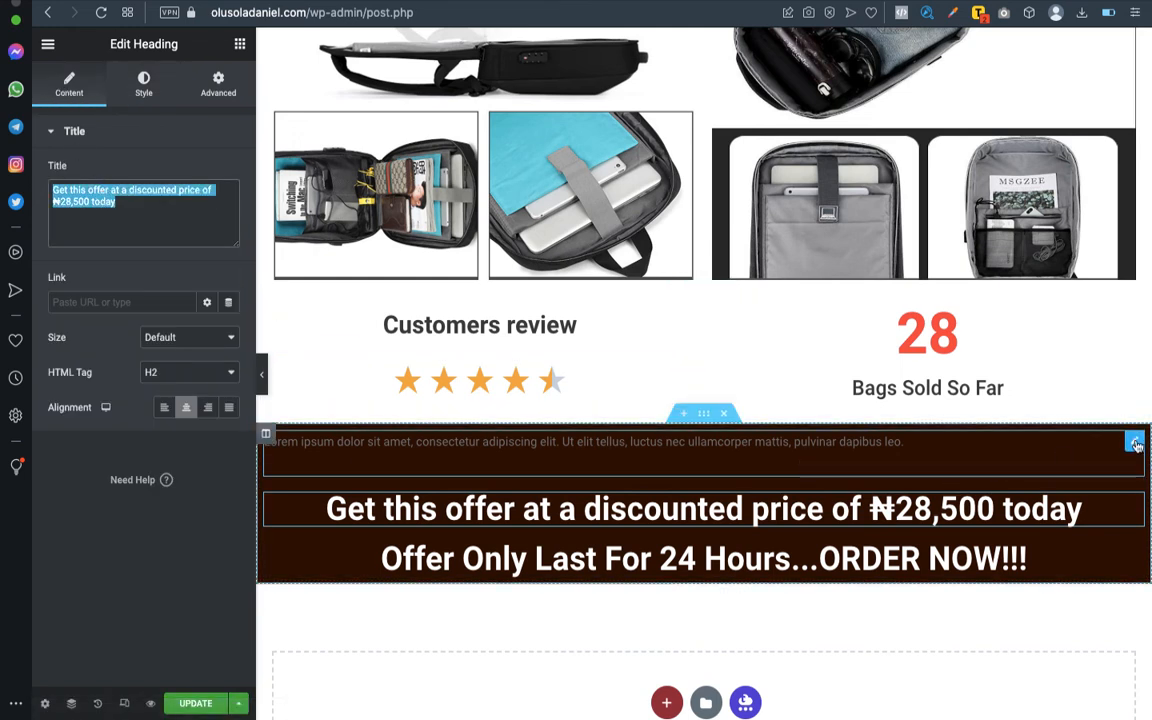
click(1135, 442)
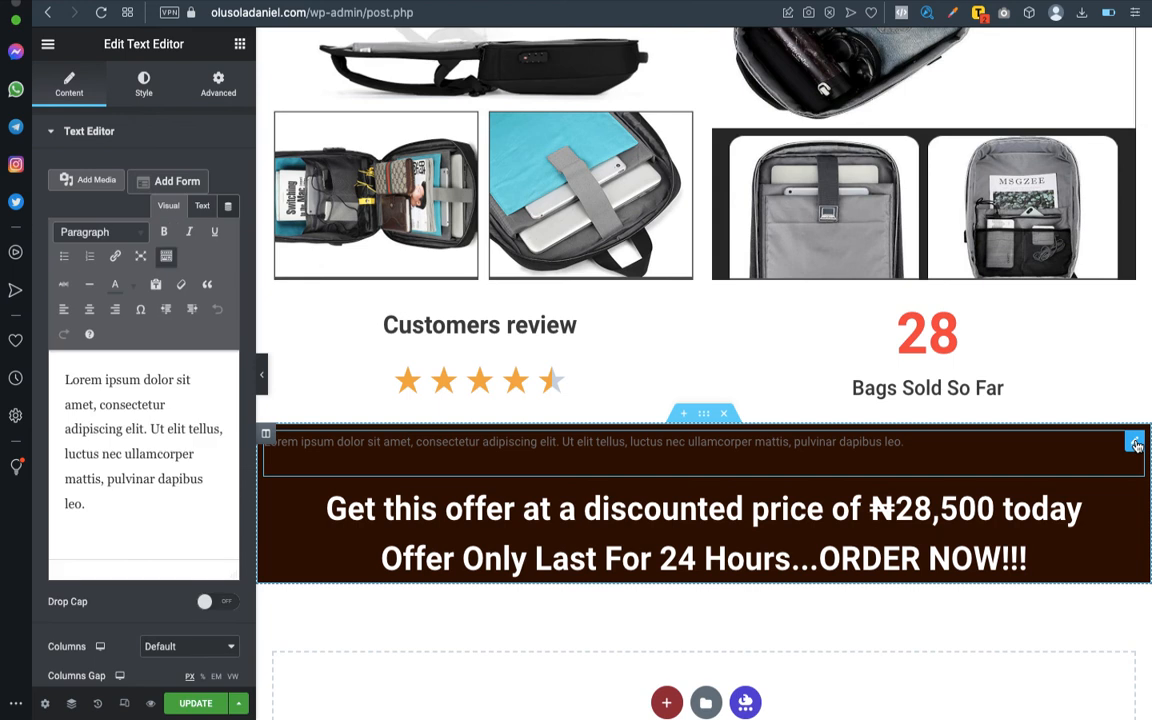
triple_click(103, 515)
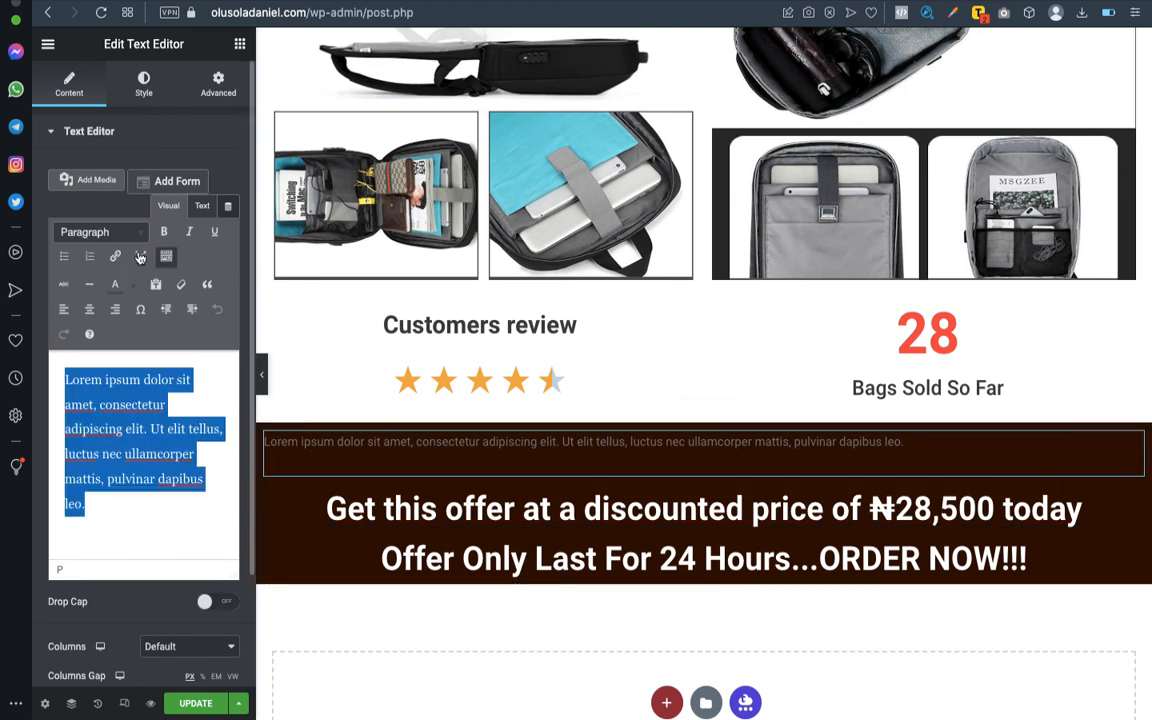
click(155, 284)
key(super+v)
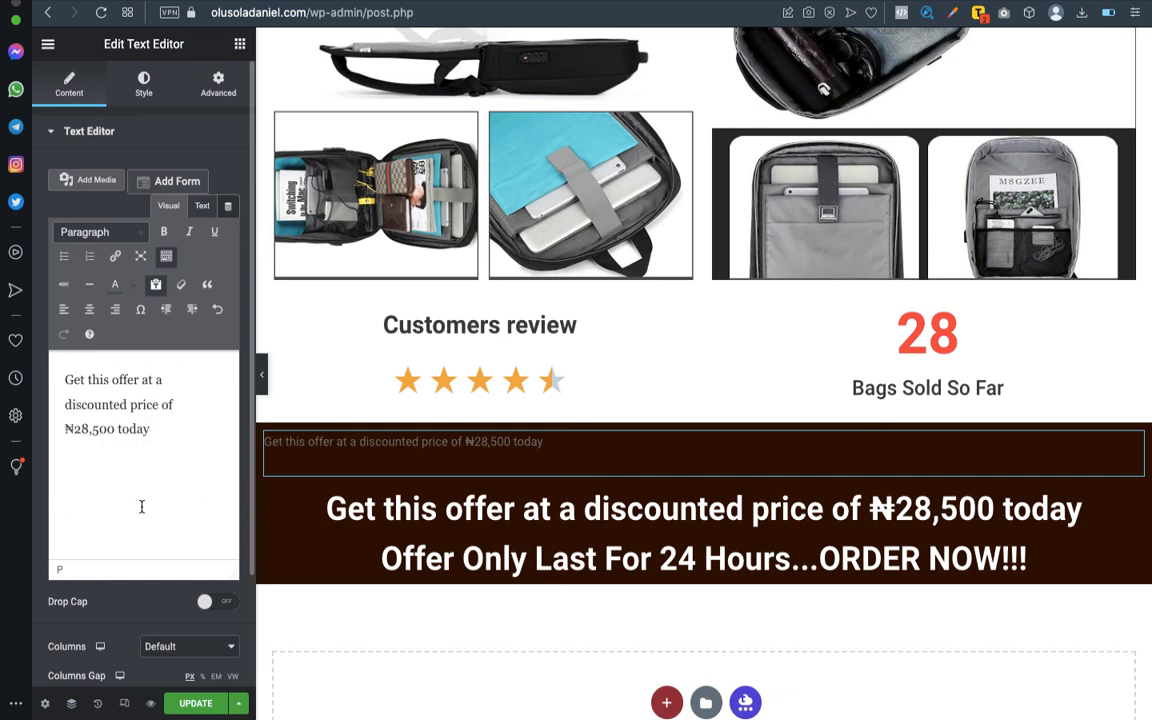
- Color only the ₦28,500 amount in the new text golden yellow, #FFCC00
drag(63, 428, 111, 430)
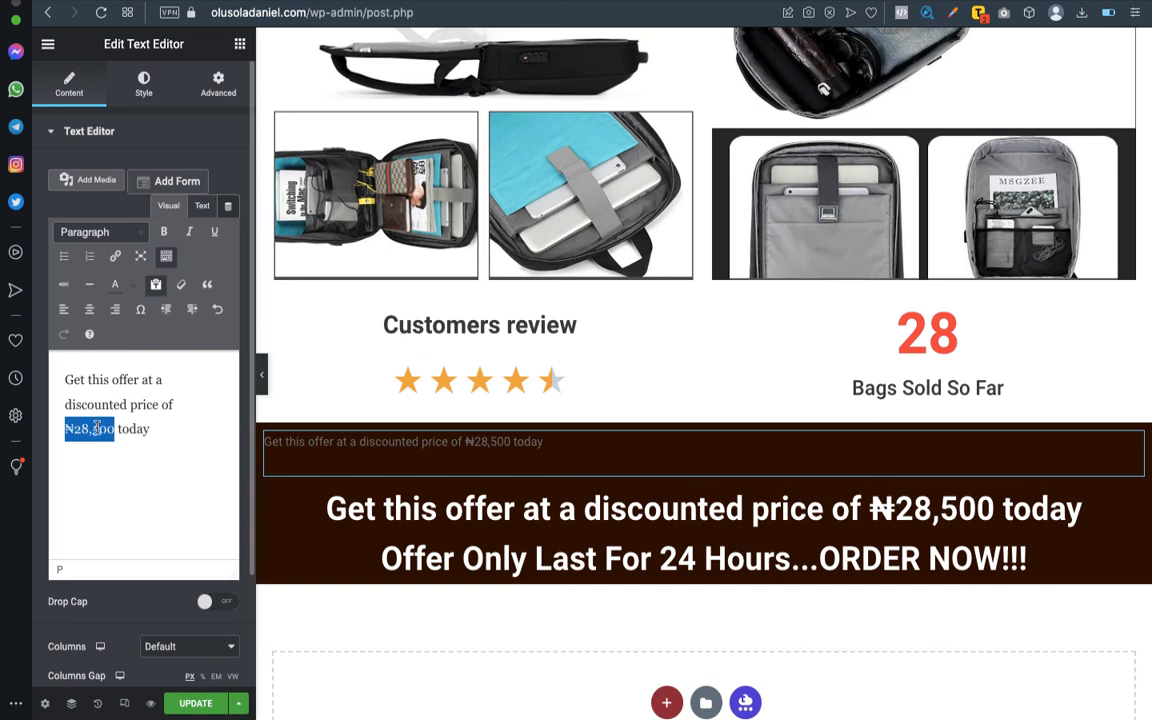
click(133, 287)
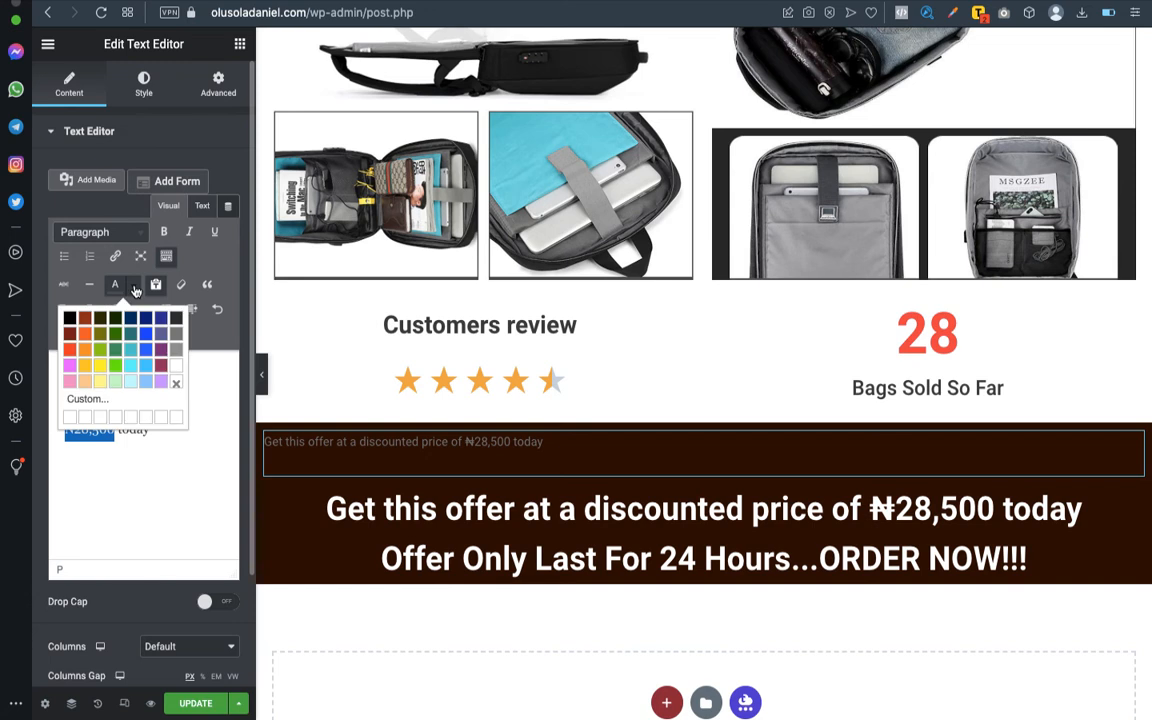
click(87, 368)
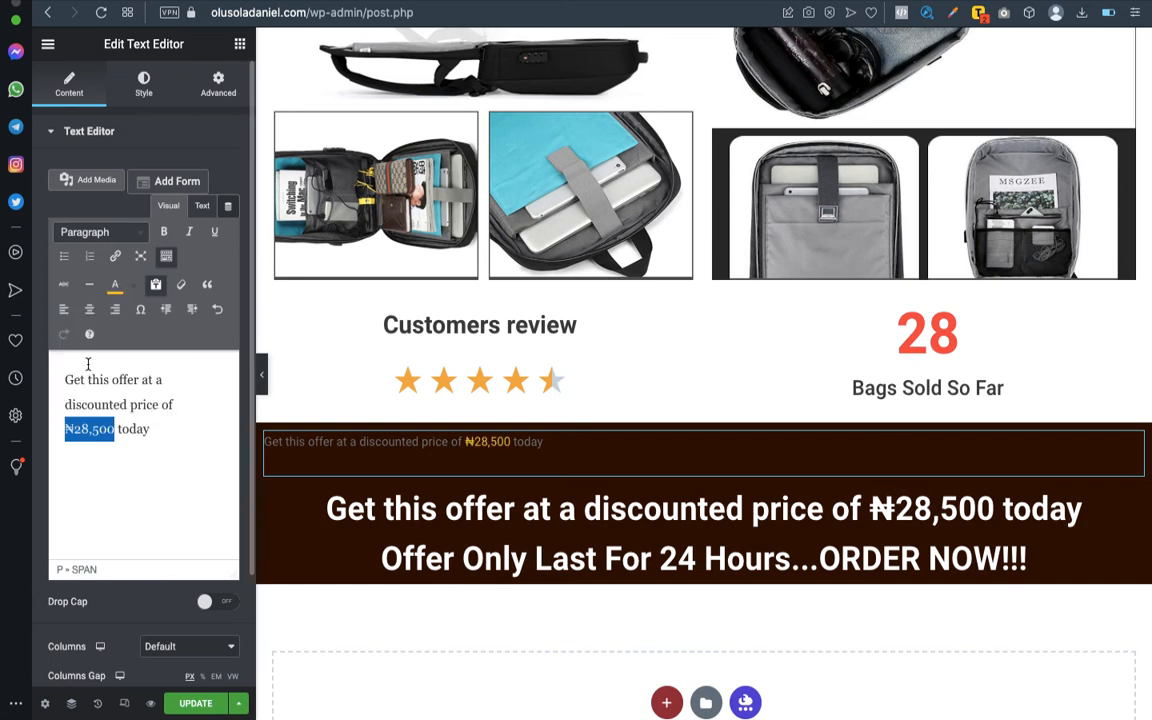
click(132, 428)
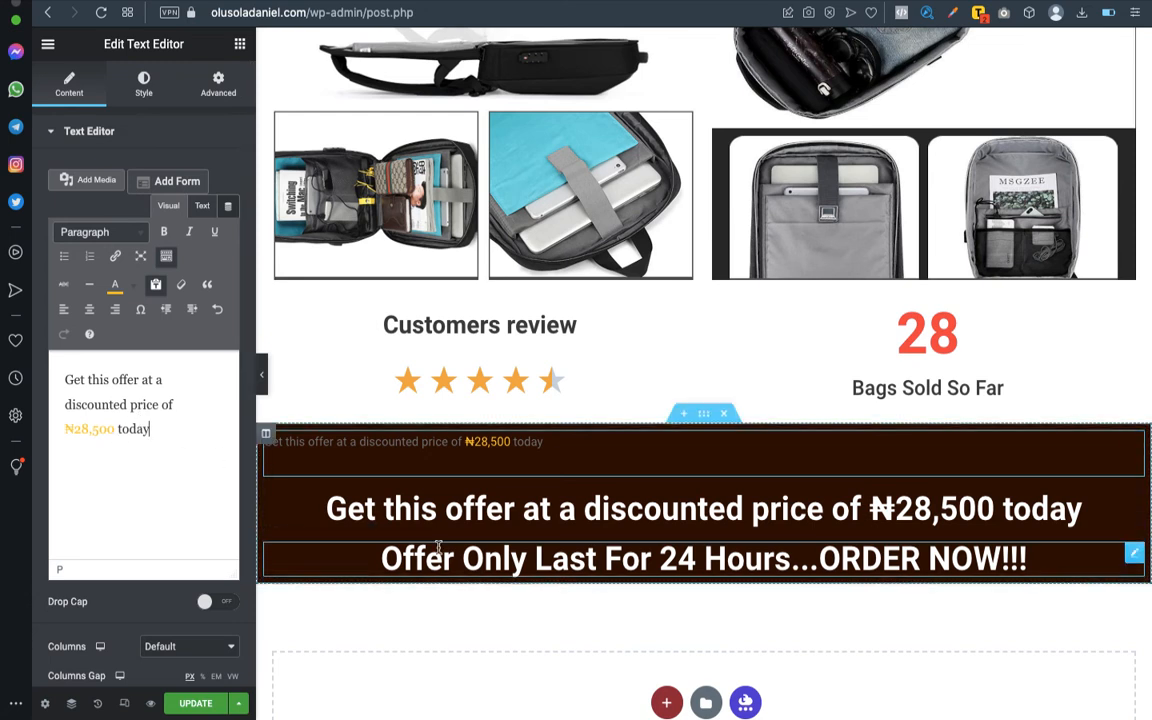
- Copy the discounted price heading and paste only its style onto the new text with the yellow amount
click(1135, 504)
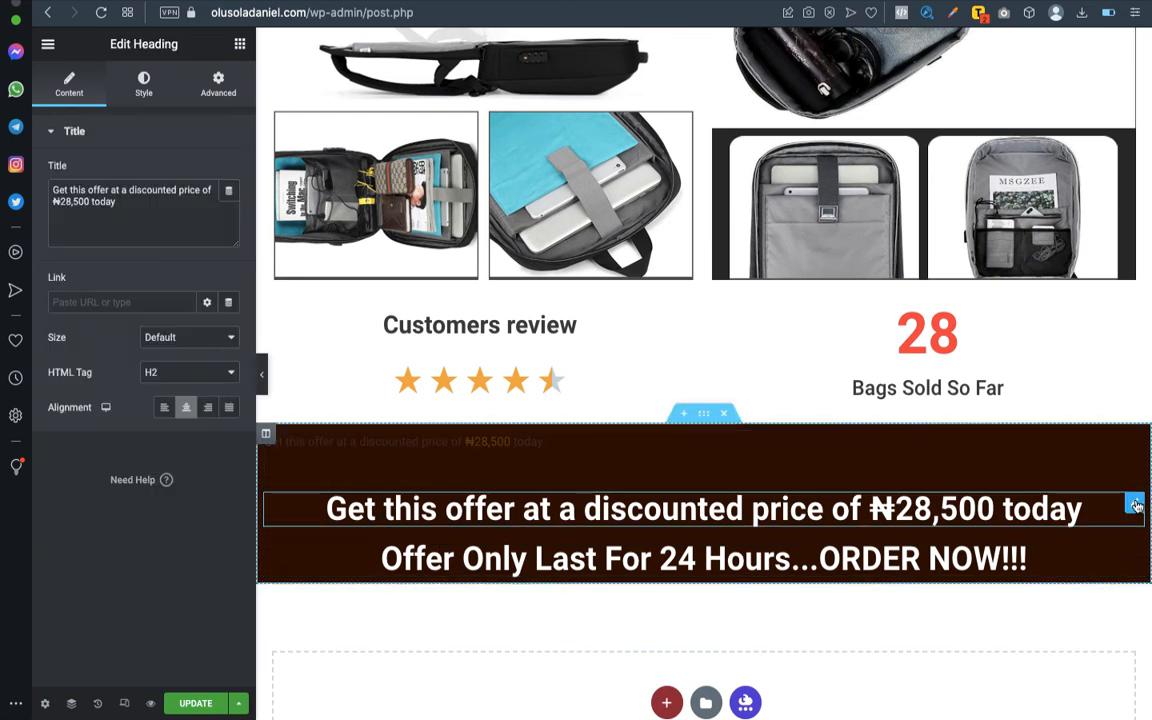
right_click(1135, 504)
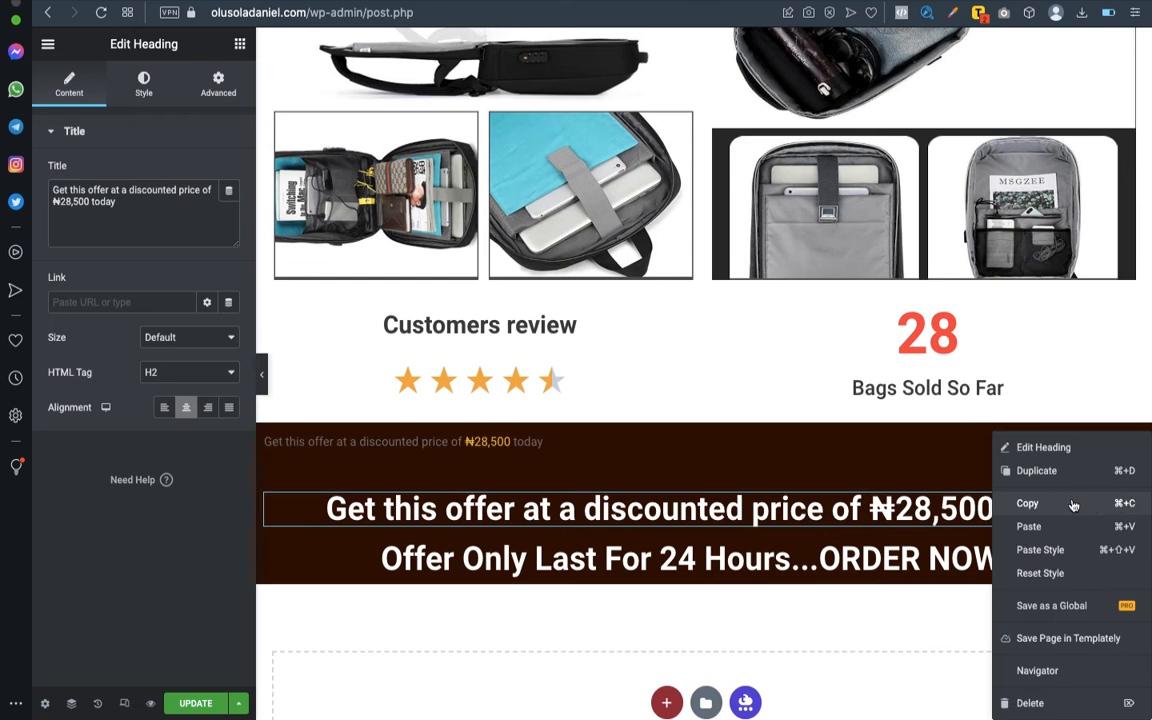
click(1131, 506)
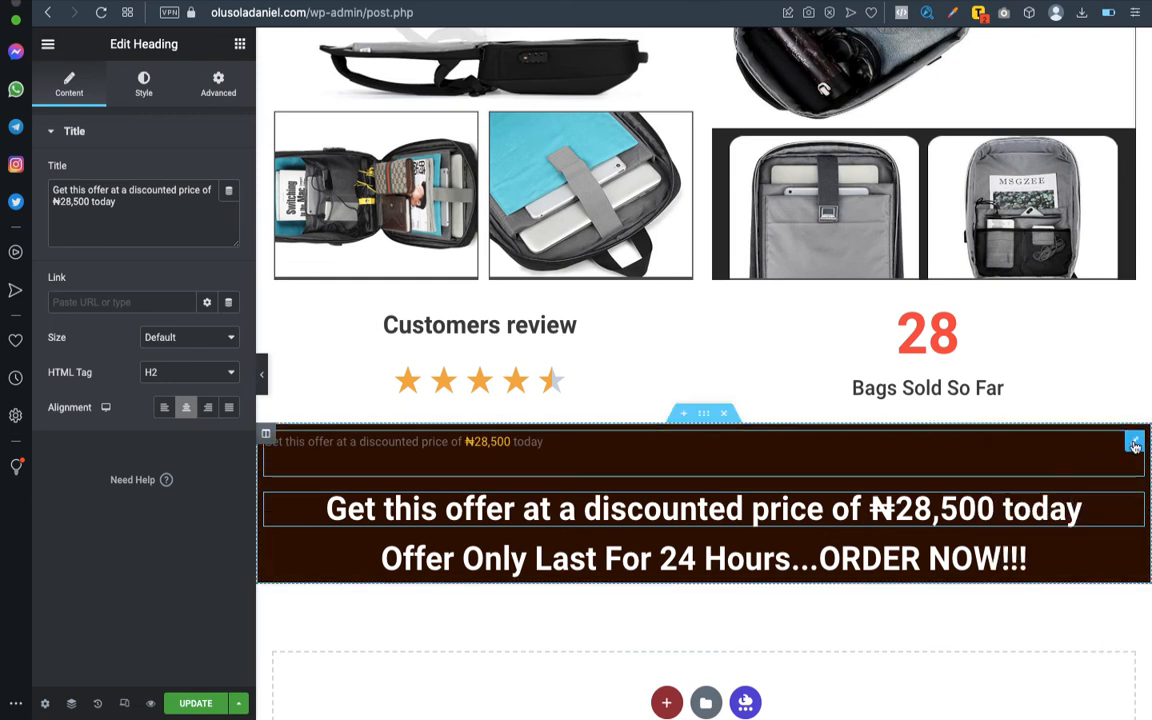
click(1135, 443)
right_click(1137, 445)
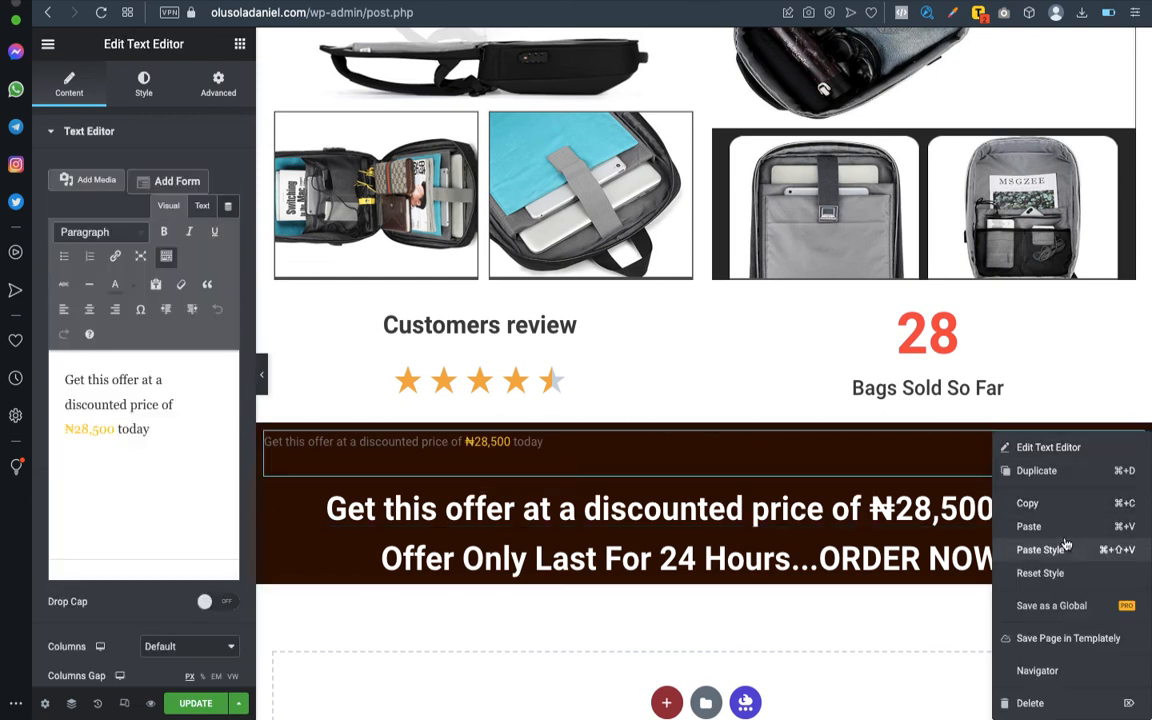
click(1052, 551)
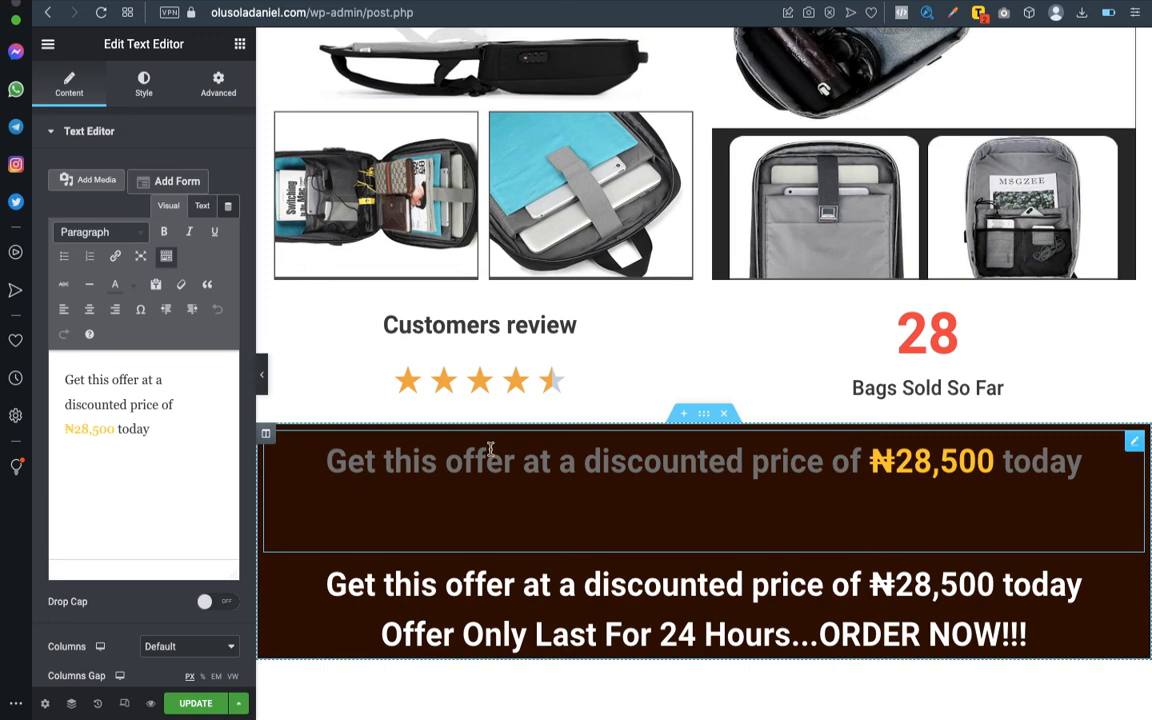
- Set the text color of the new discounted price text to white, #FFFFFF
click(146, 86)
click(230, 207)
drag(216, 272, 125, 261)
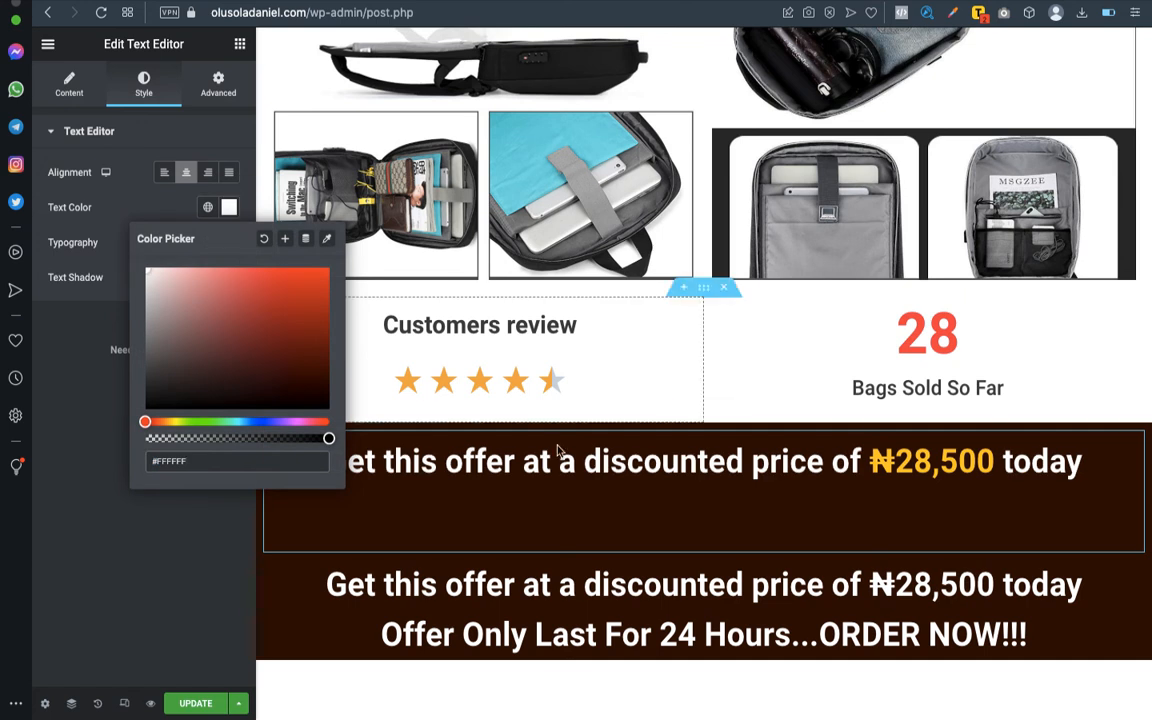
scroll(575, 445, down, 3)
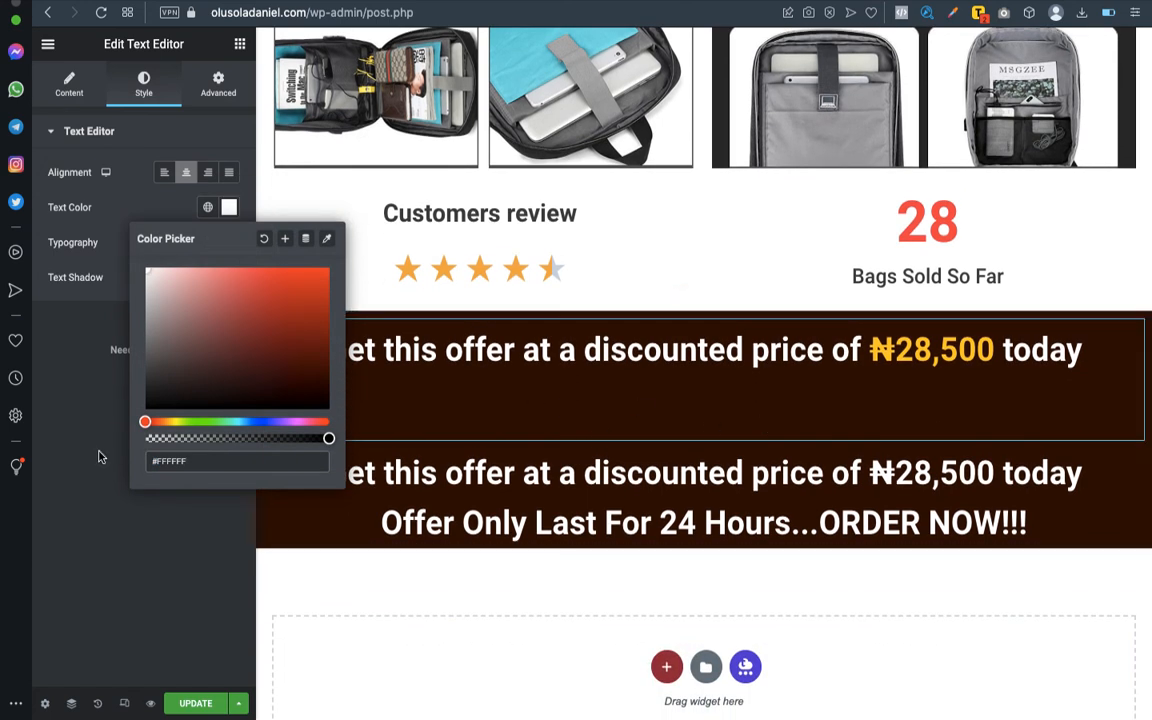
click(89, 406)
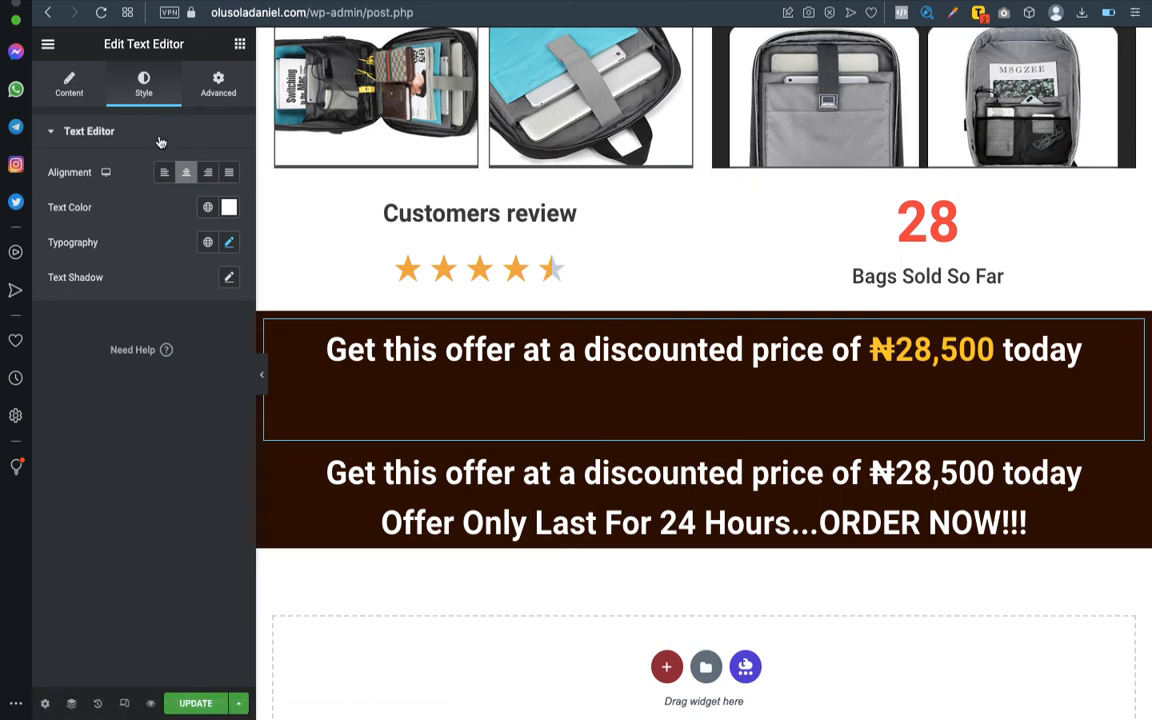
- Remove the extra blank line from the new text's HTML source and delete the original all-white discounted price heading below it
click(70, 82)
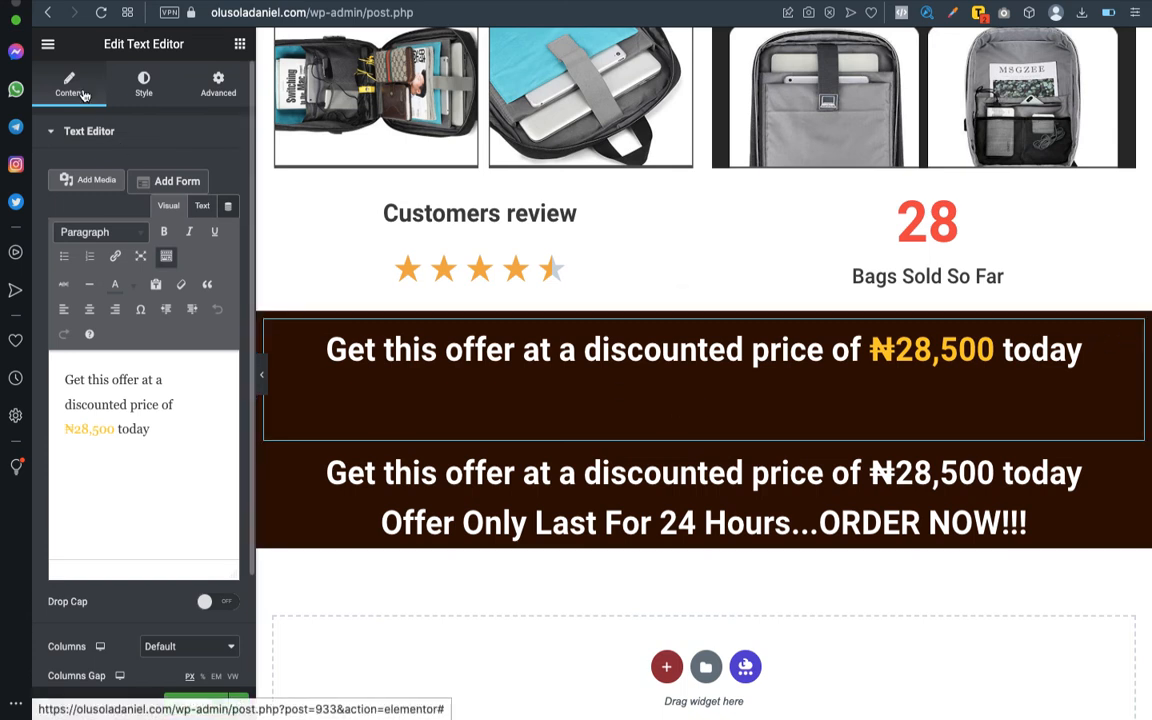
click(202, 207)
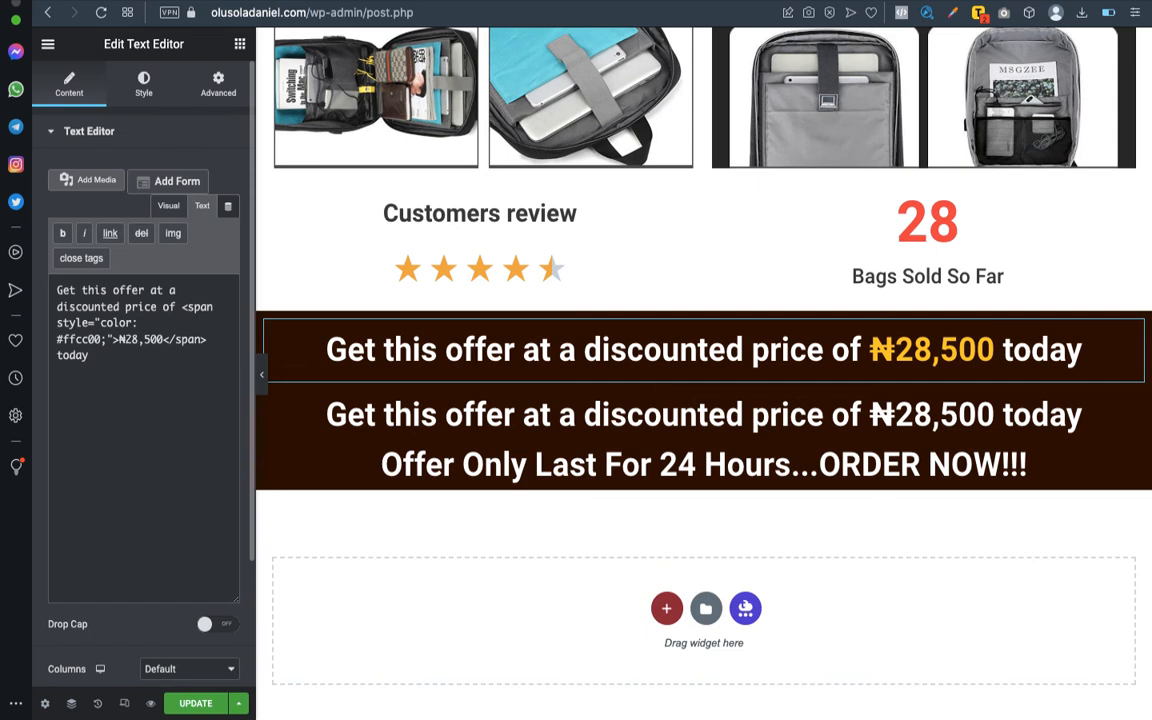
click(1040, 422)
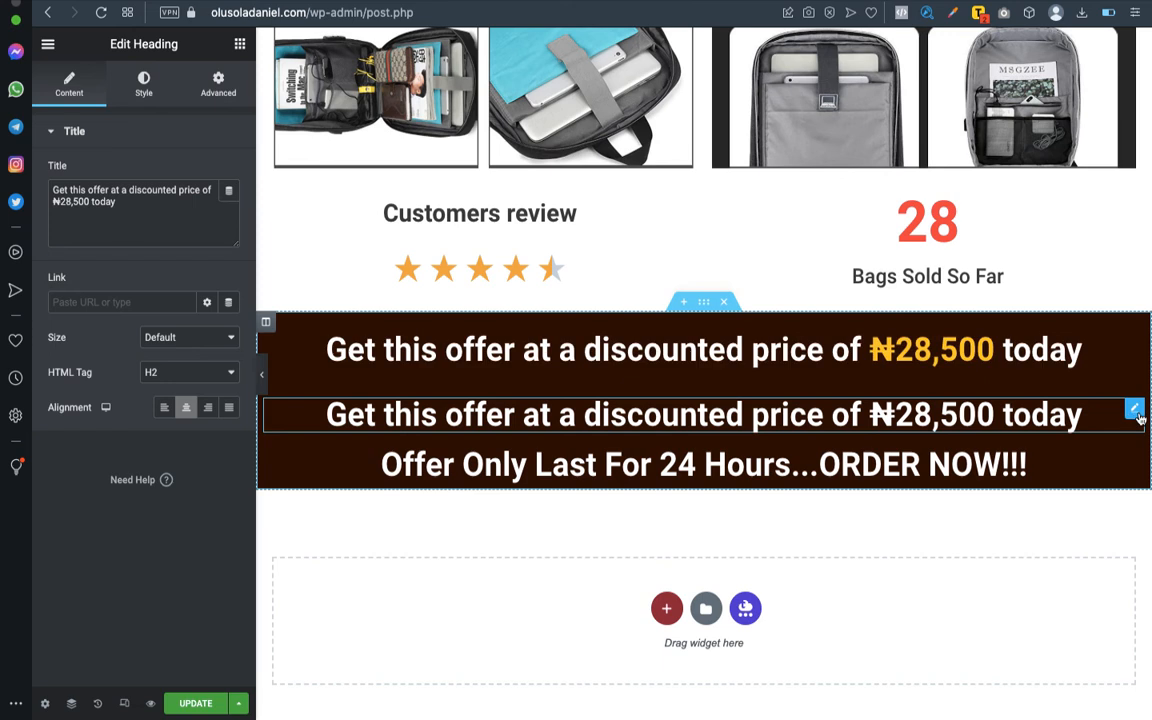
right_click(1139, 418)
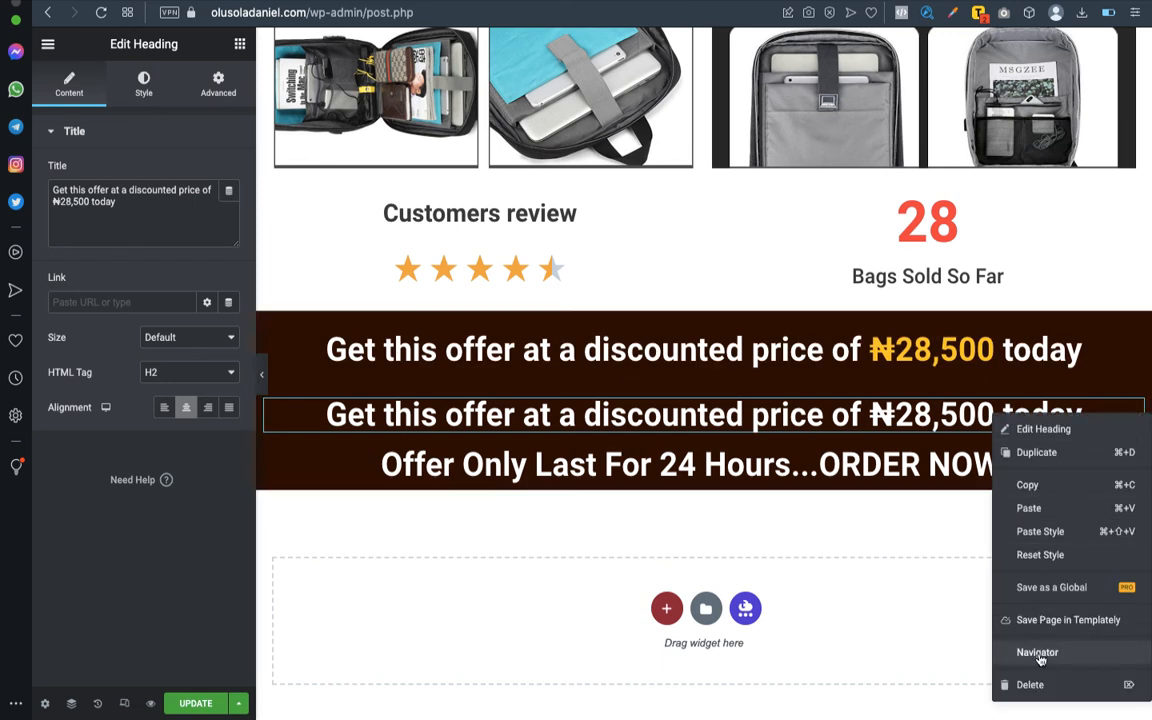
click(1040, 687)
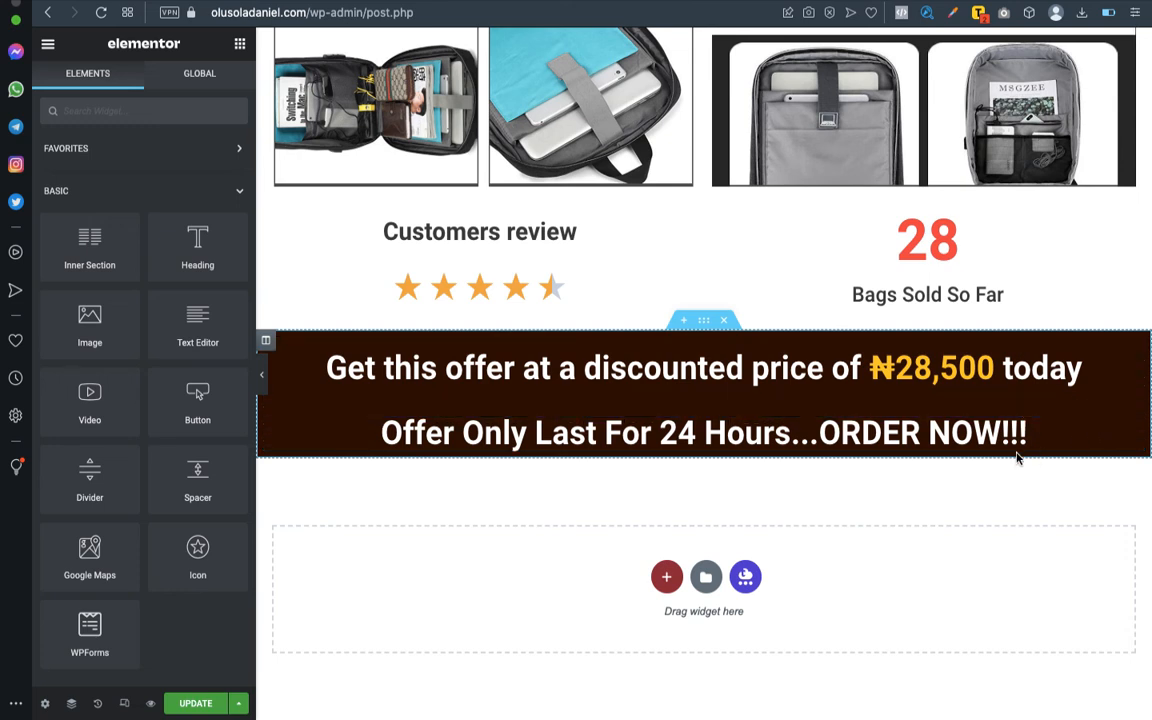
- Add a text editor widget between the discounted price text and the "Offer Only Last For 24 Hours...ORDER NOW!!!" heading
mouse_move(727, 5)
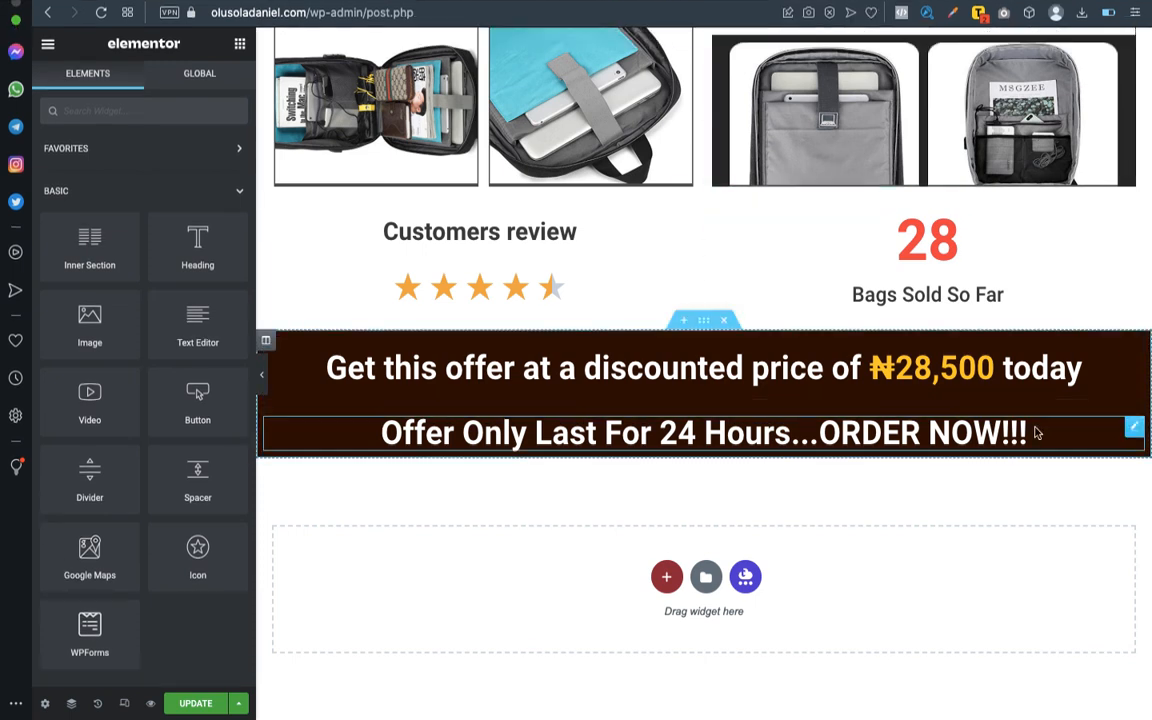
click(1133, 430)
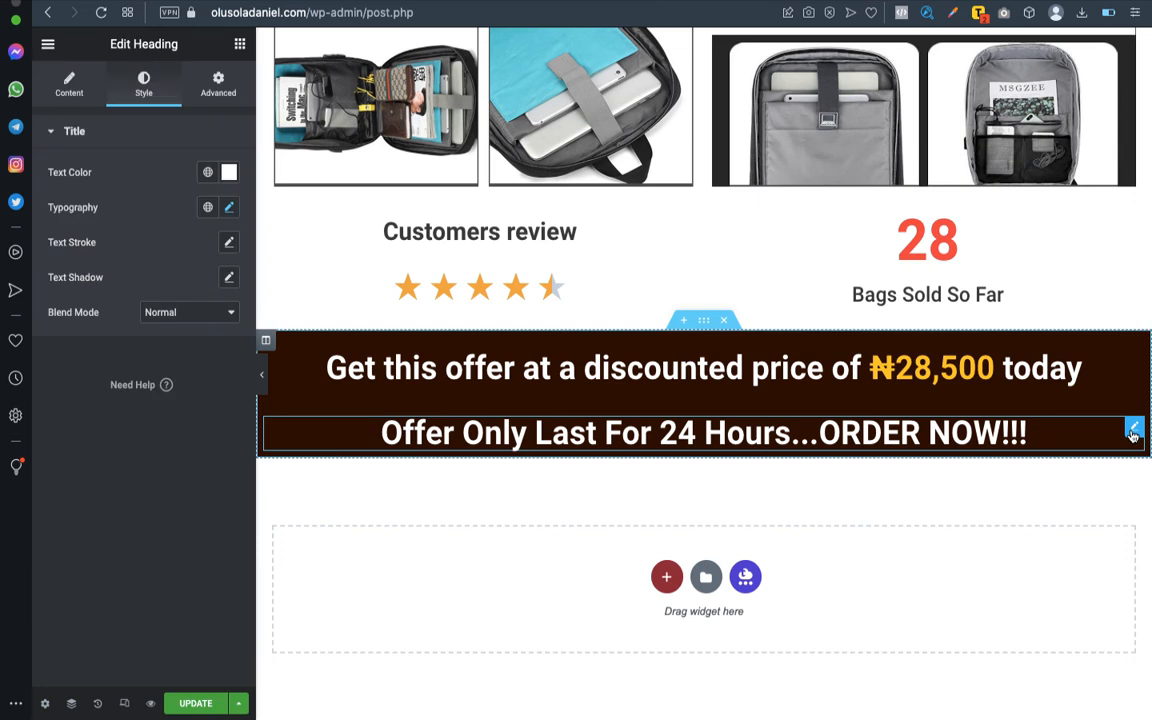
click(239, 44)
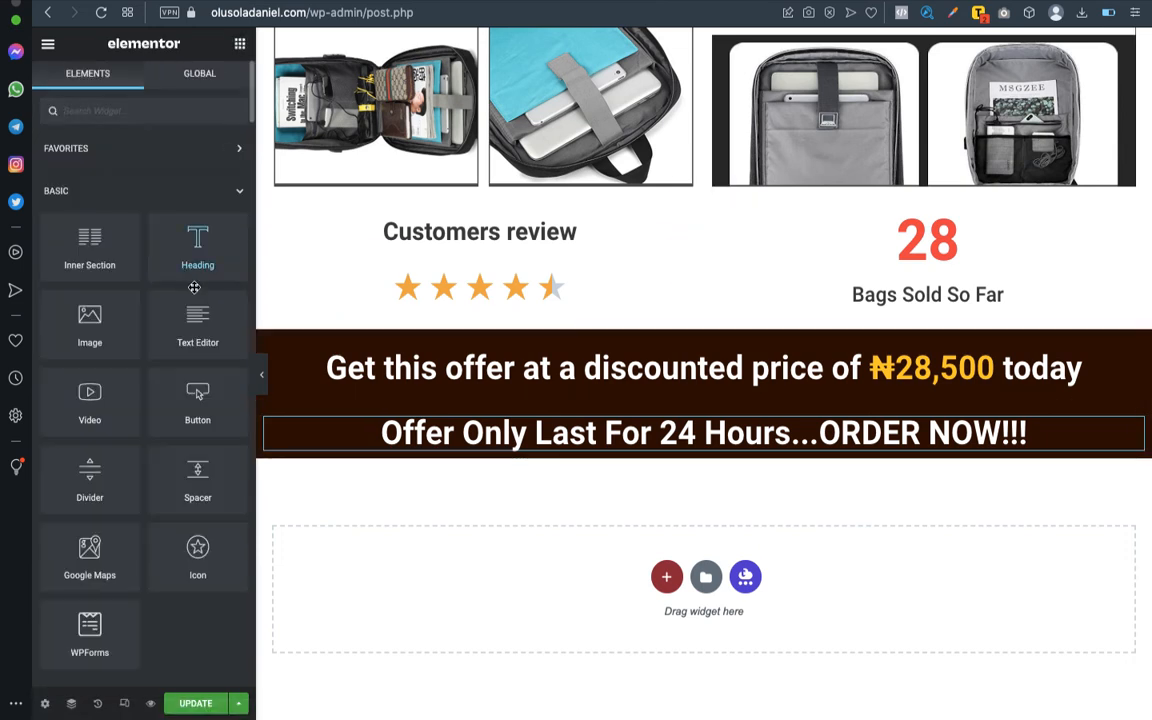
drag(197, 322, 530, 392)
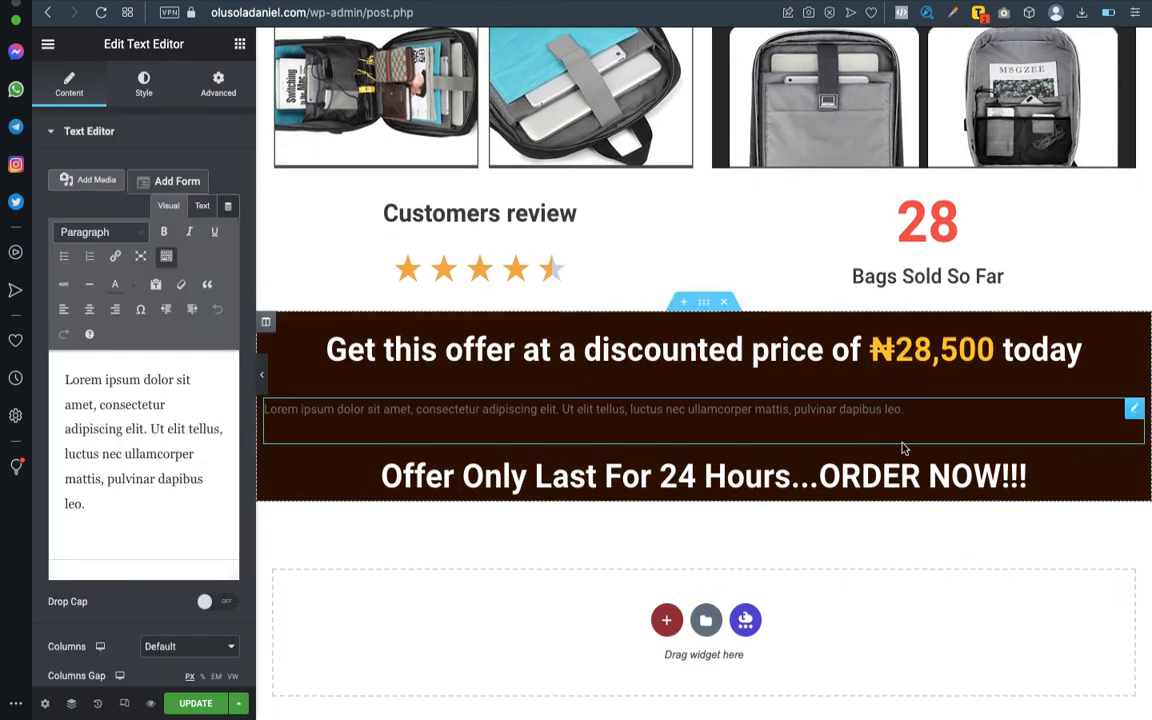
- Replace the new text widget's placeholder with the heading's wording, "Offer Only Last For 24 Hours...ORDER NOW!!!", pasted as plain text
click(1135, 474)
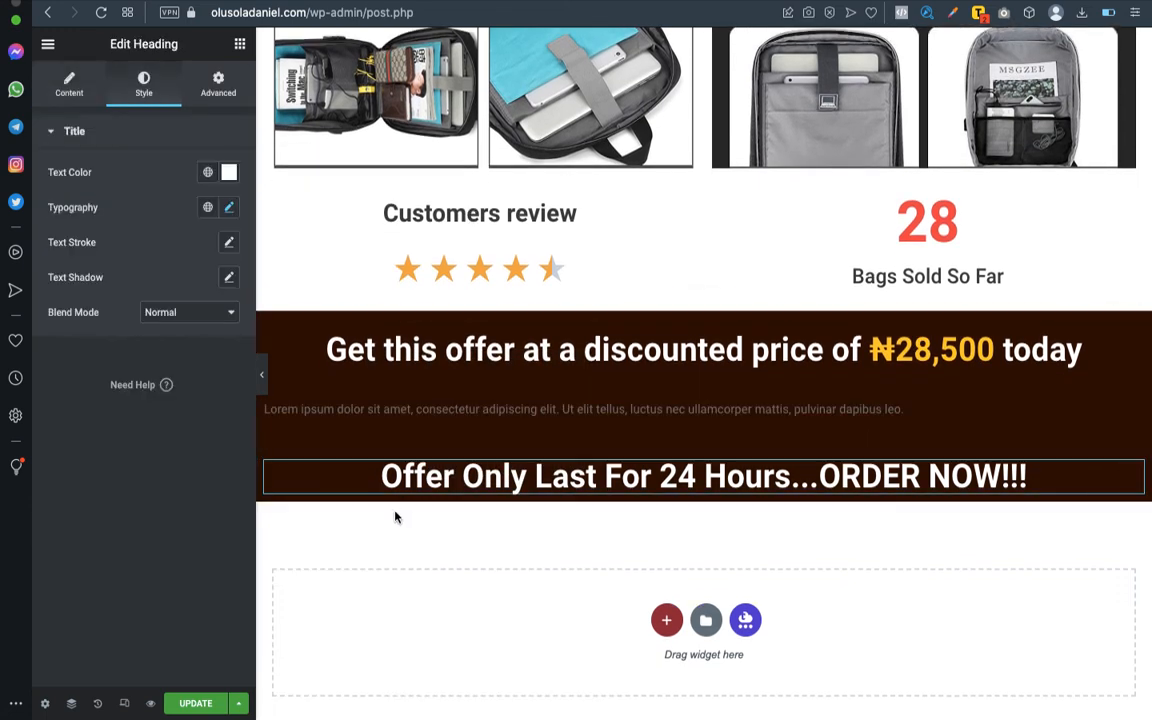
click(60, 87)
triple_click(103, 201)
key(super+c)
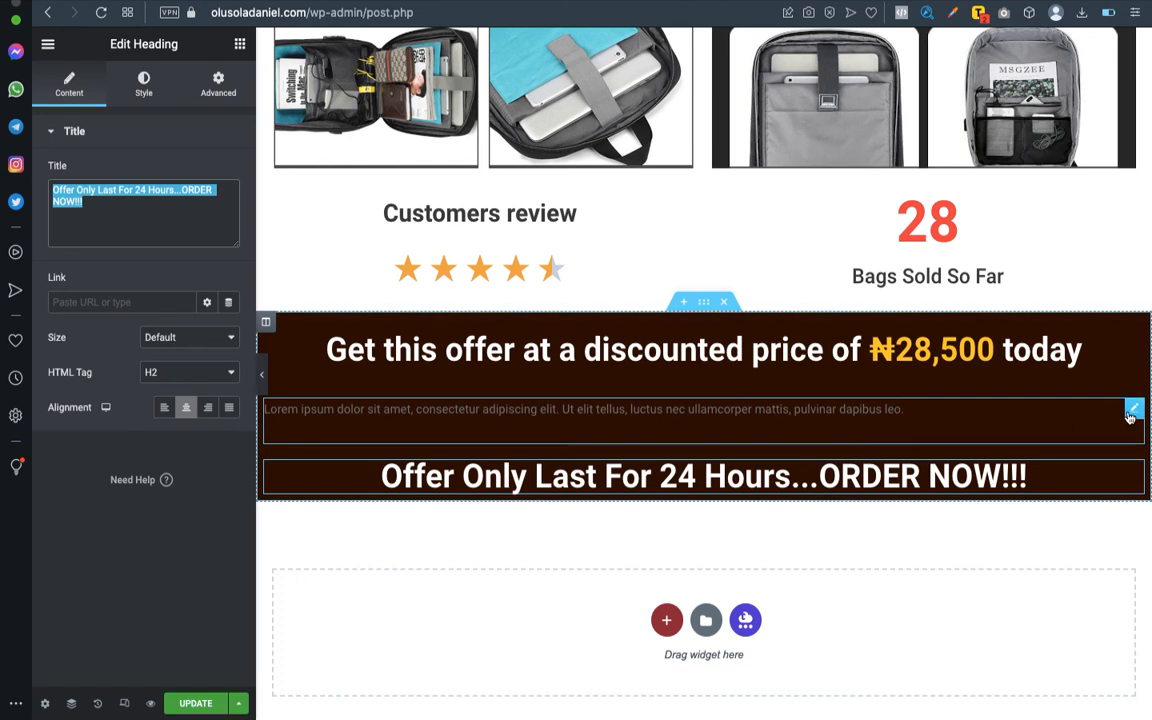
click(1134, 411)
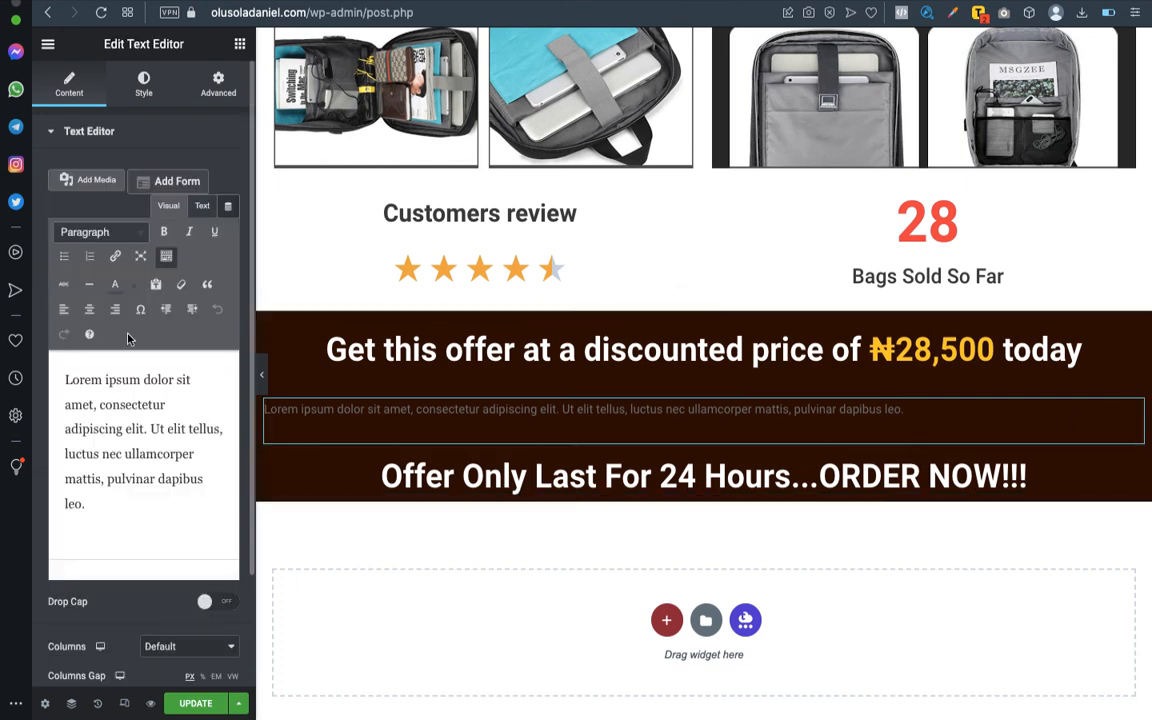
click(156, 290)
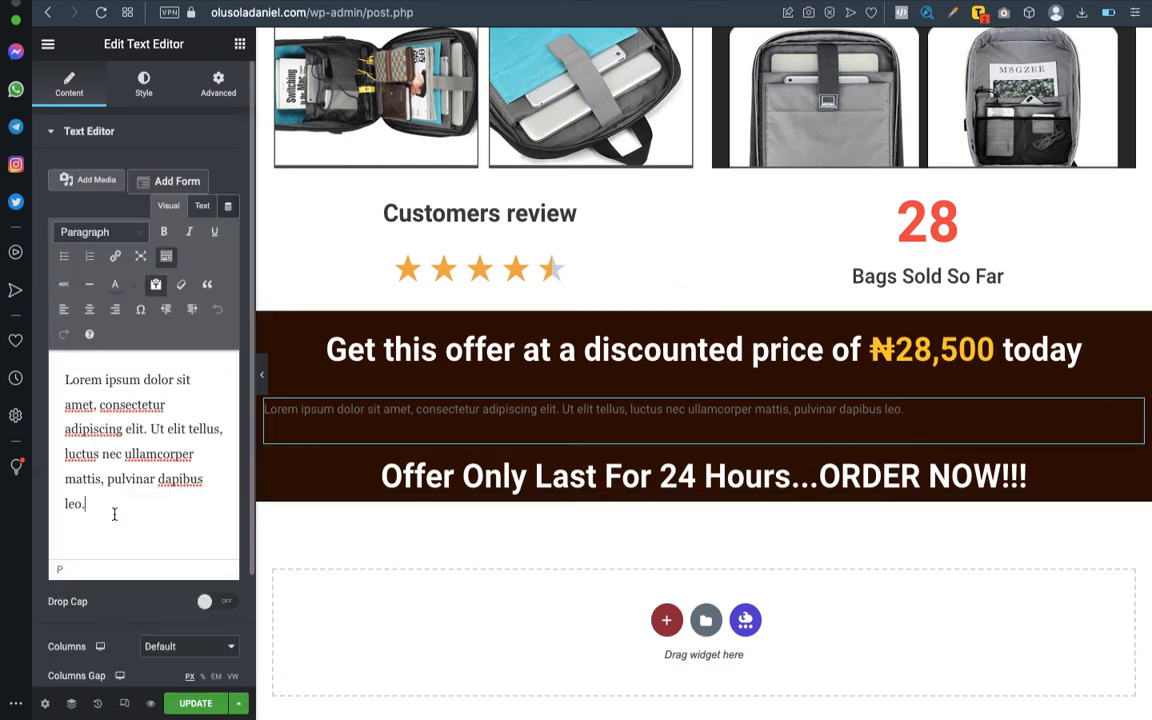
key(super+a)
key(super+v)
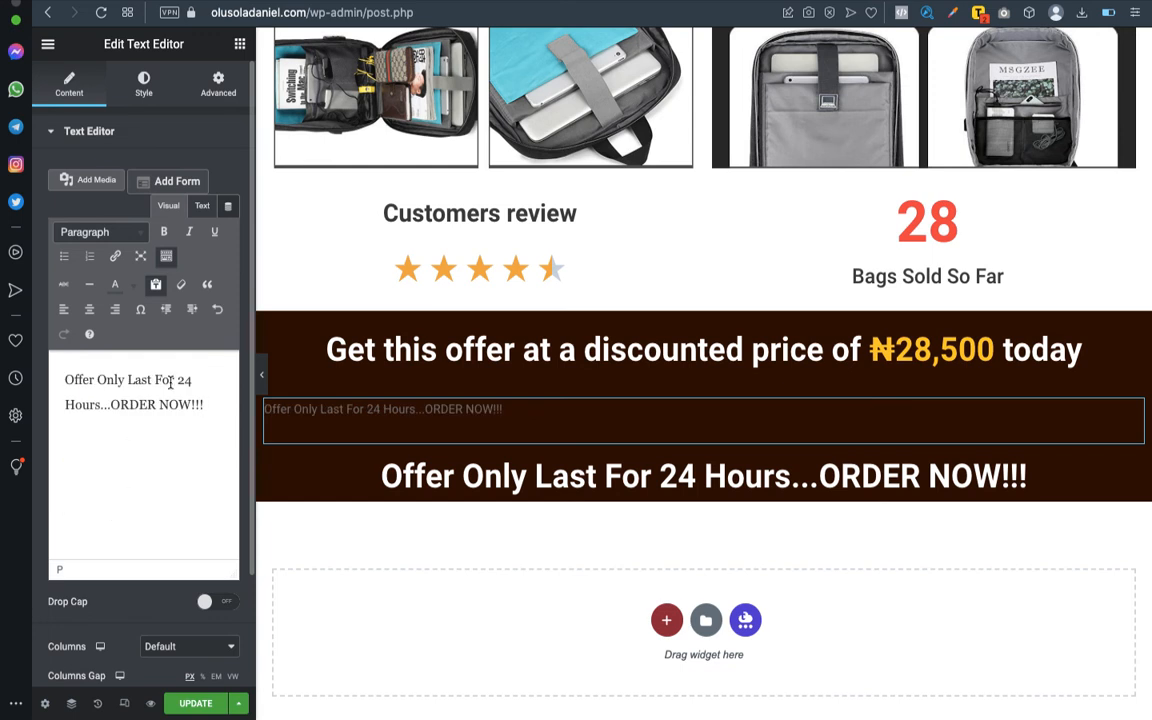
- Color only the words "24 Hours" in the new offer text red, #FF0000
drag(178, 380, 101, 400)
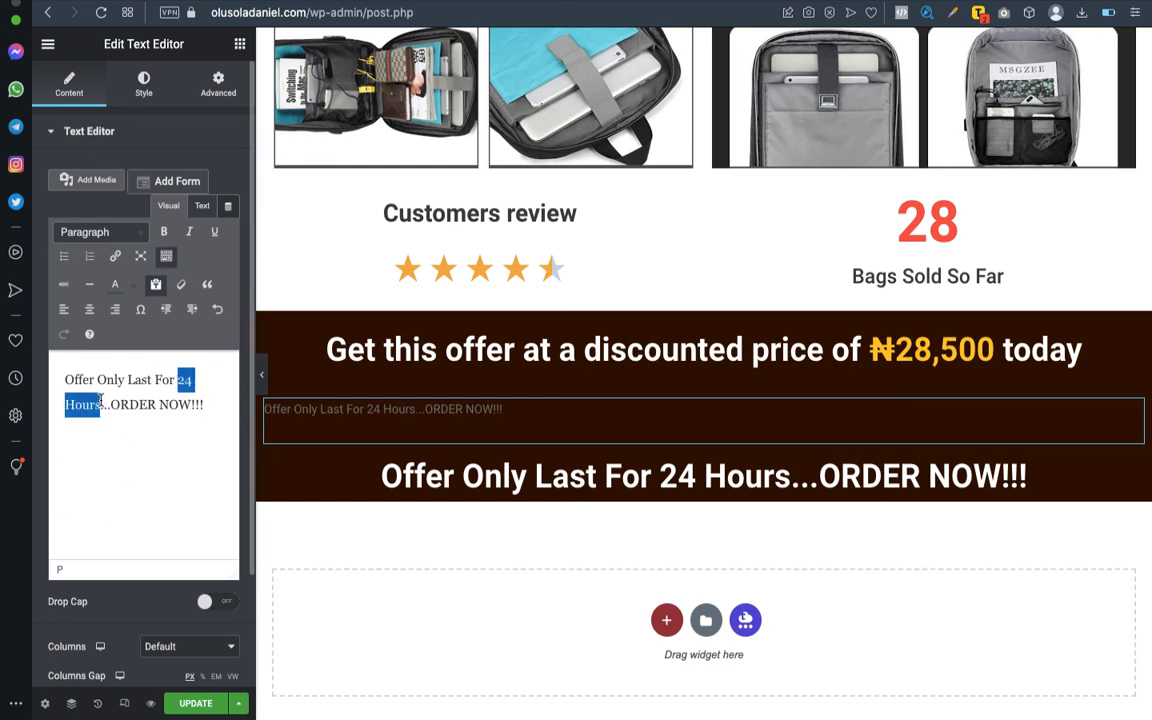
click(133, 286)
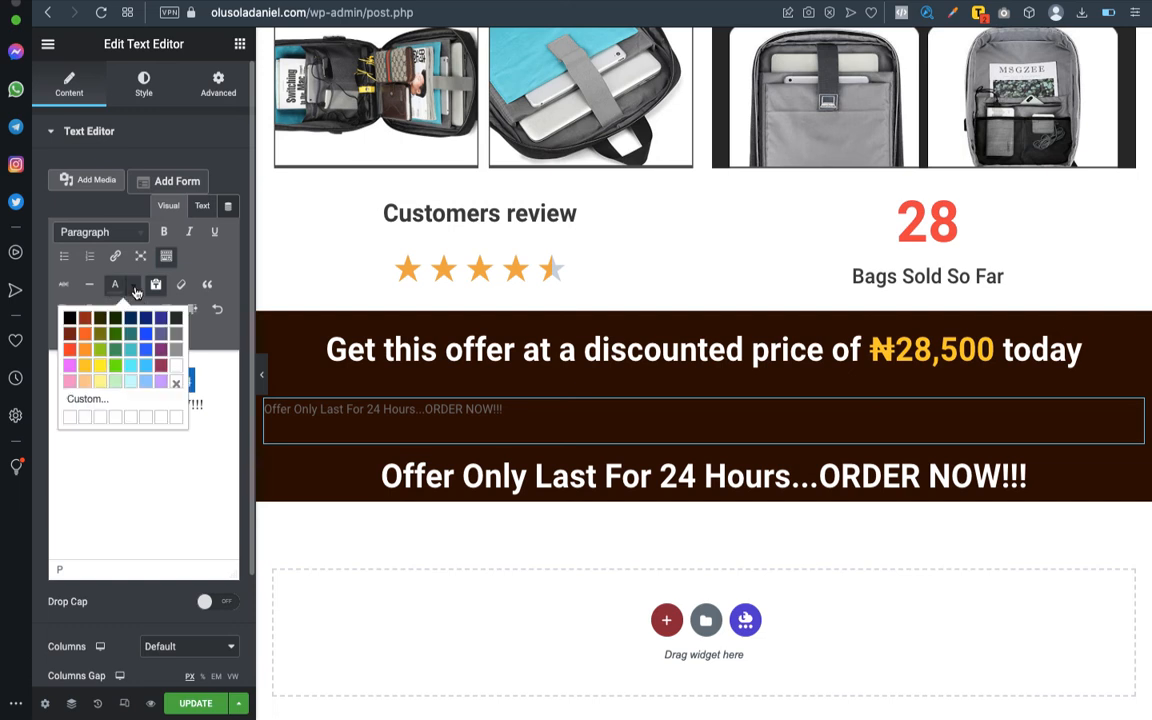
click(74, 348)
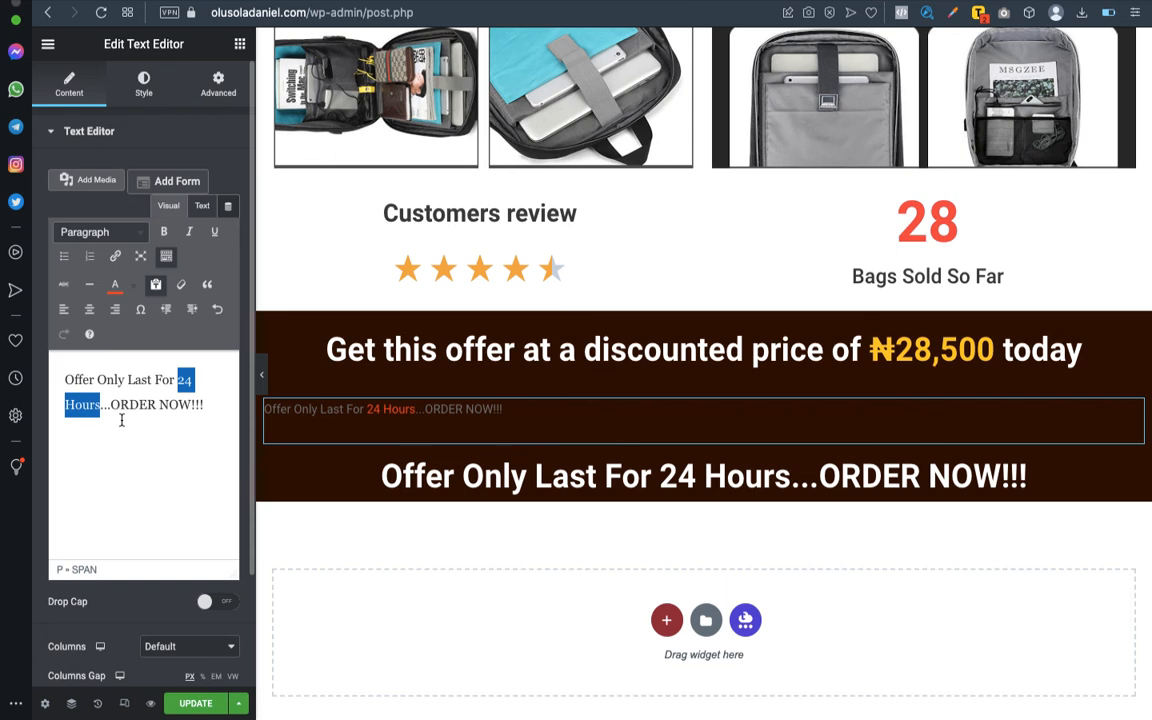
- Try coloring only the words "ORDER NOW" green in the new offer text
drag(111, 404, 188, 404)
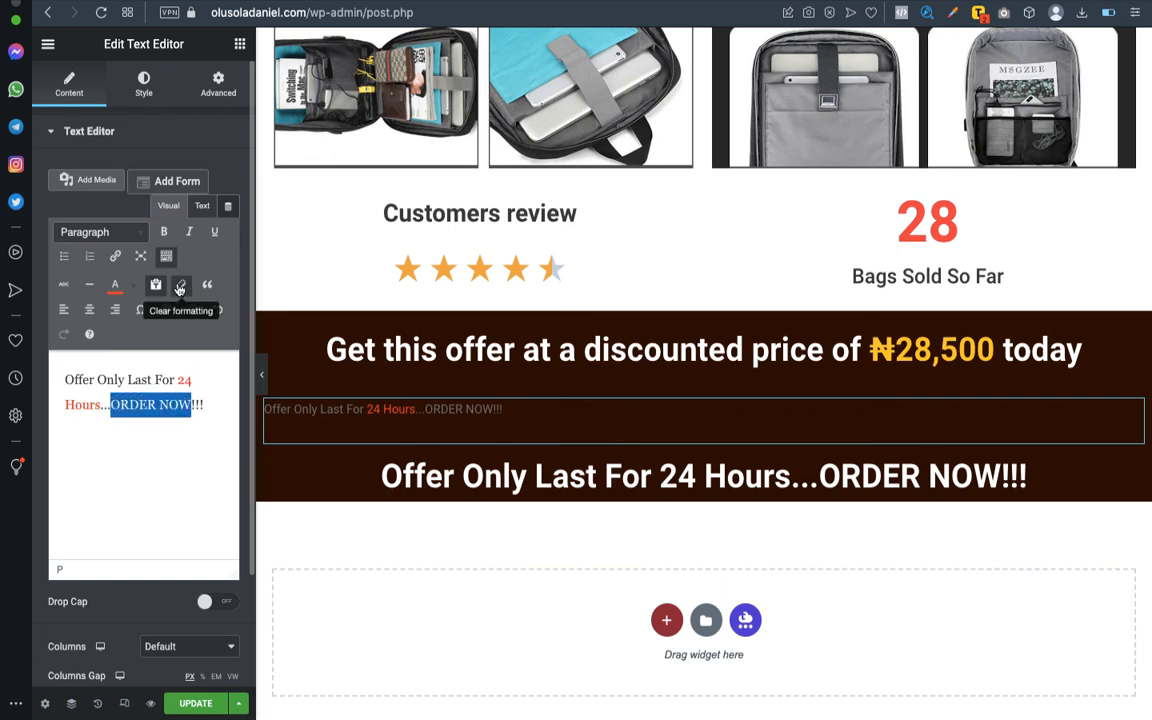
click(130, 289)
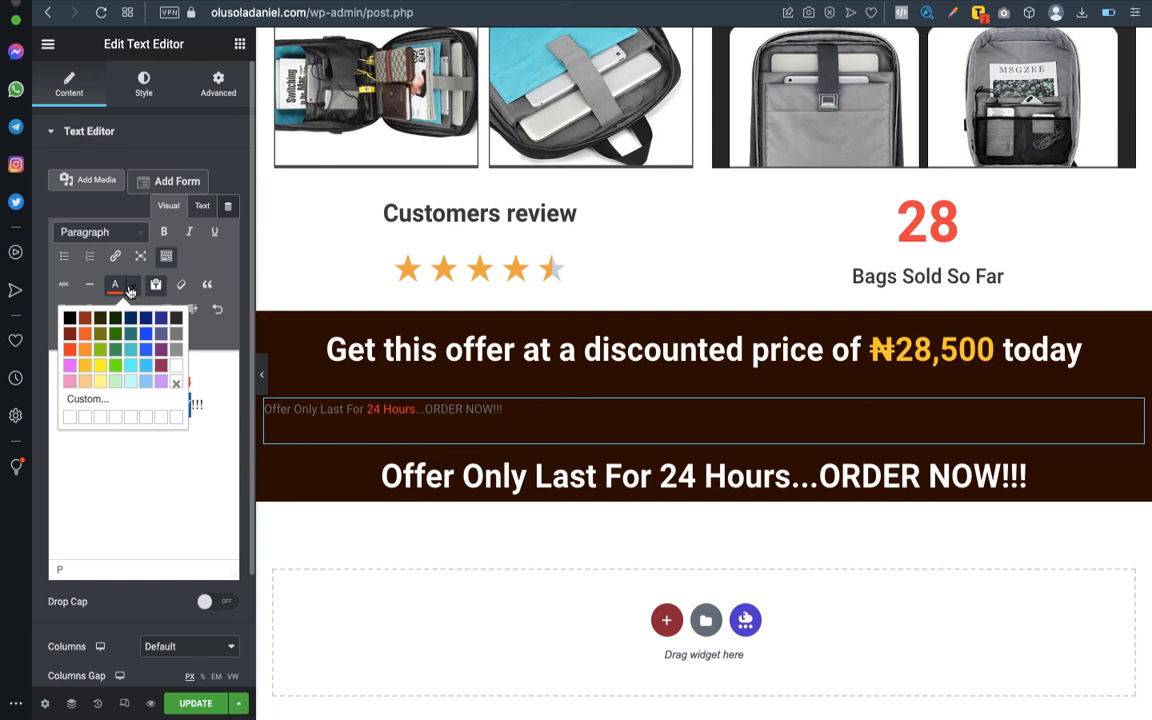
click(114, 349)
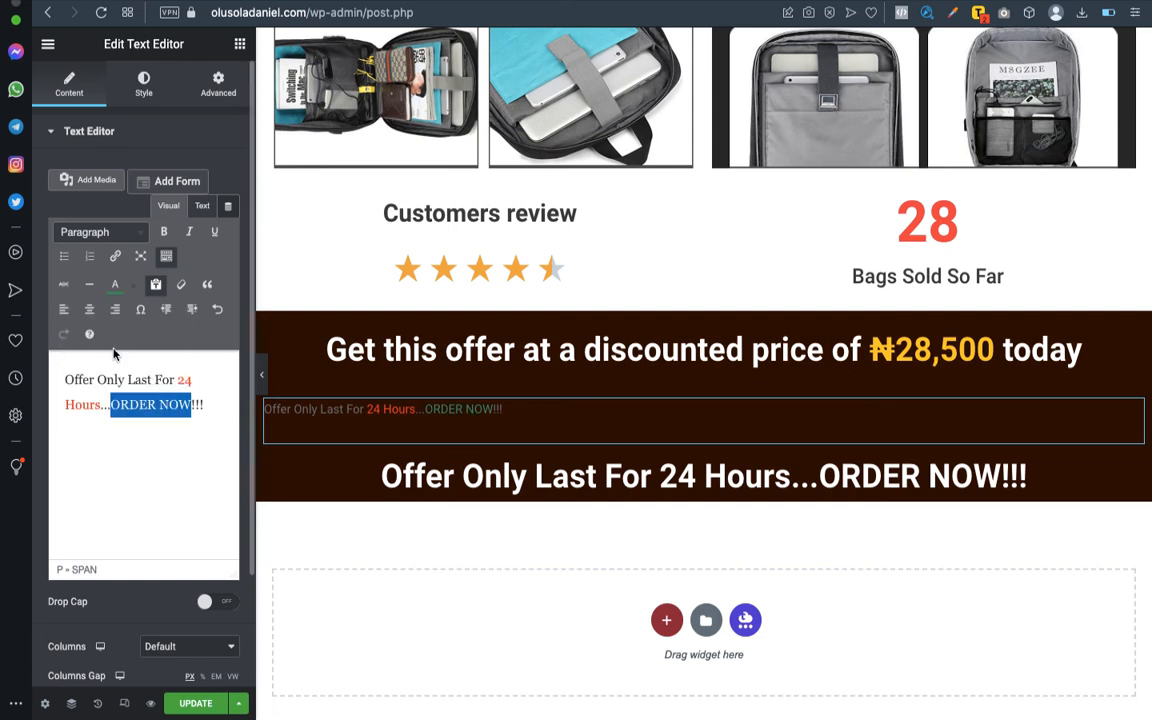
key(super+z)
click(164, 486)
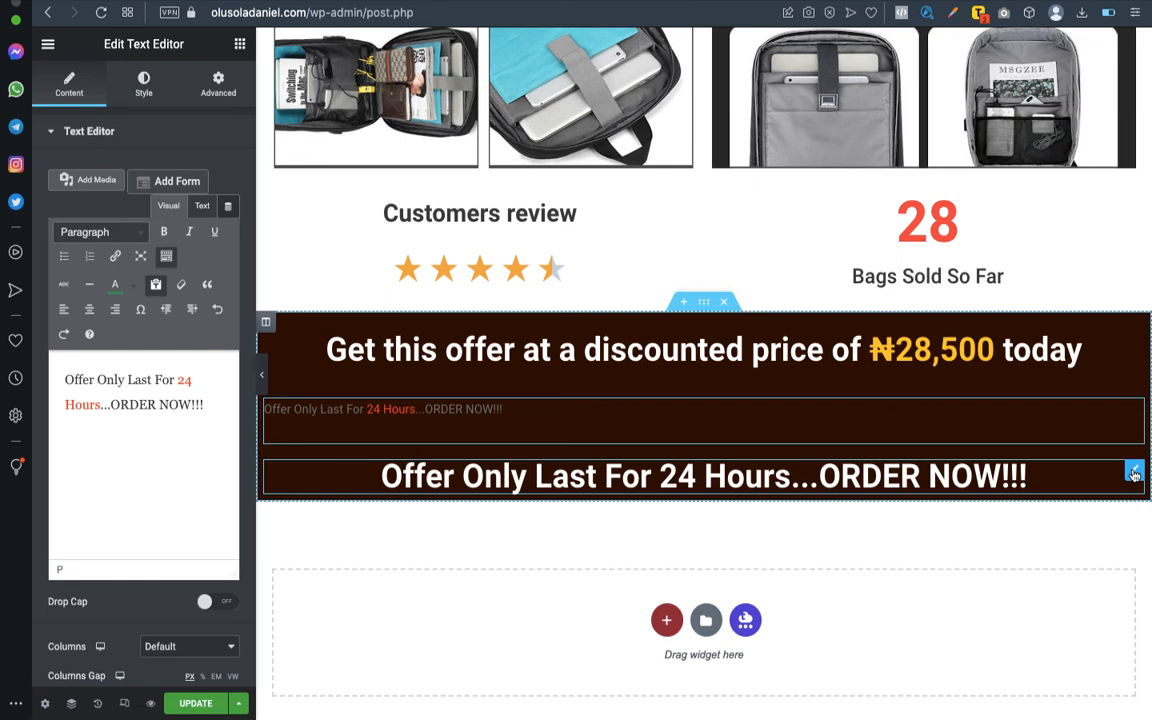
click(1136, 471)
right_click(1128, 471)
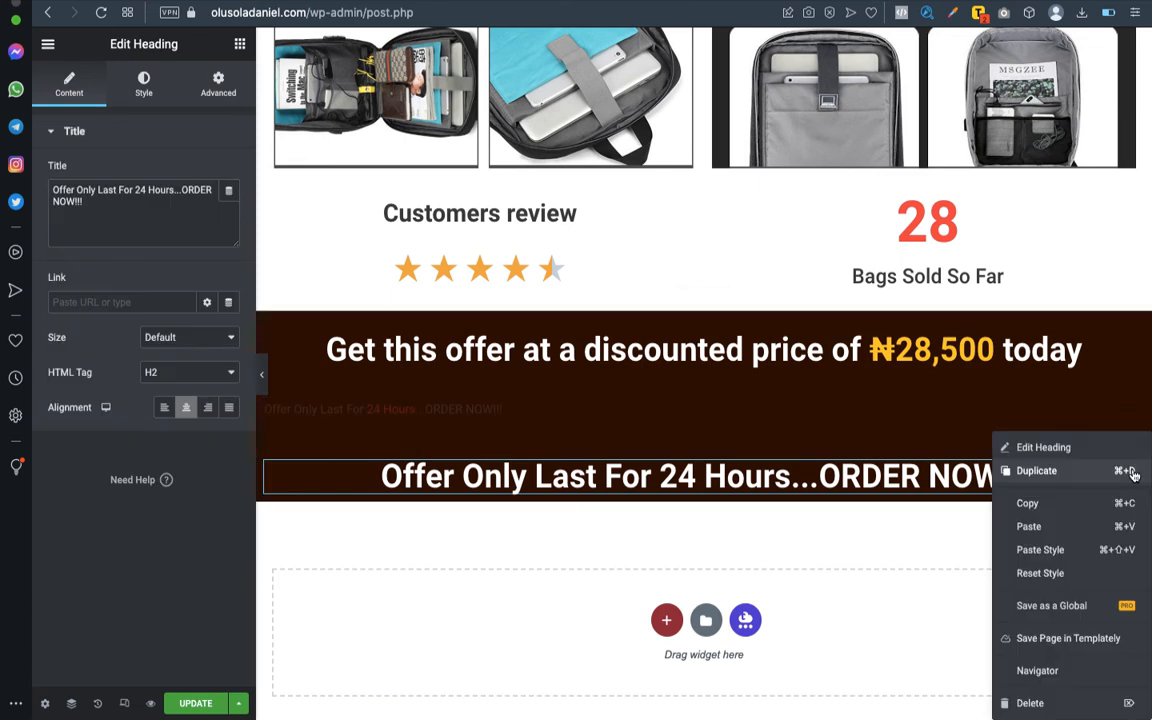
click(1041, 510)
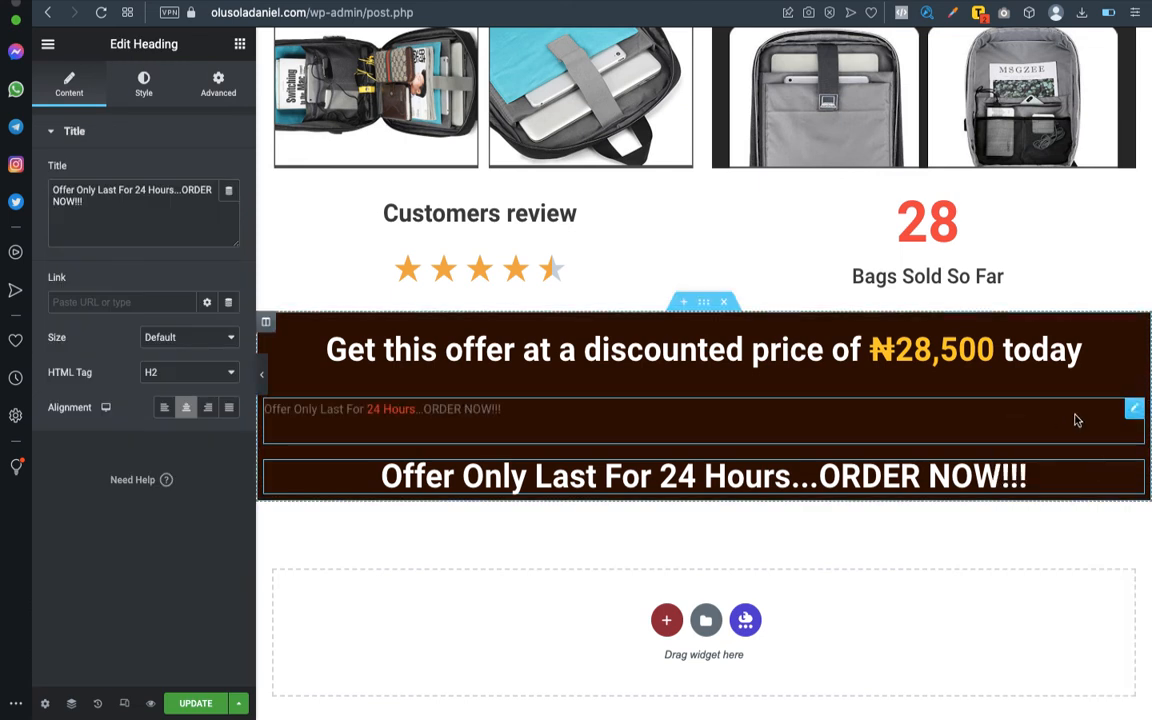
click(1132, 413)
right_click(1132, 413)
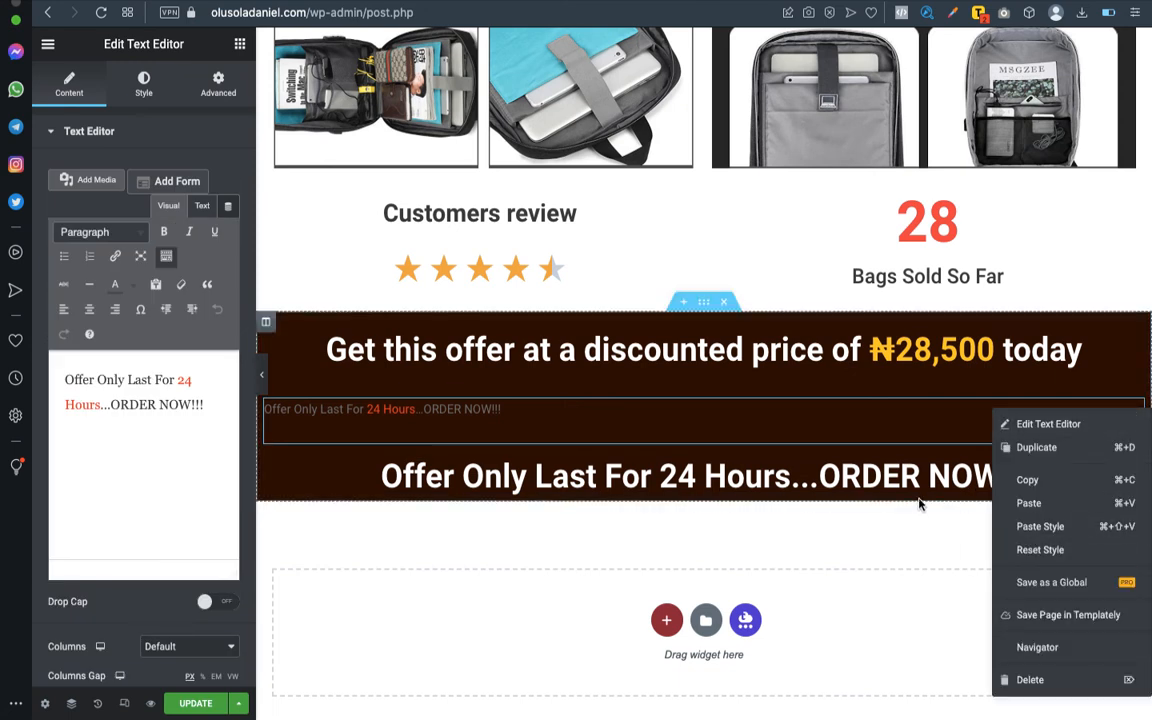
- Copy the discounted price text widget and paste only its style onto the new 24-hour offer text
click(1135, 336)
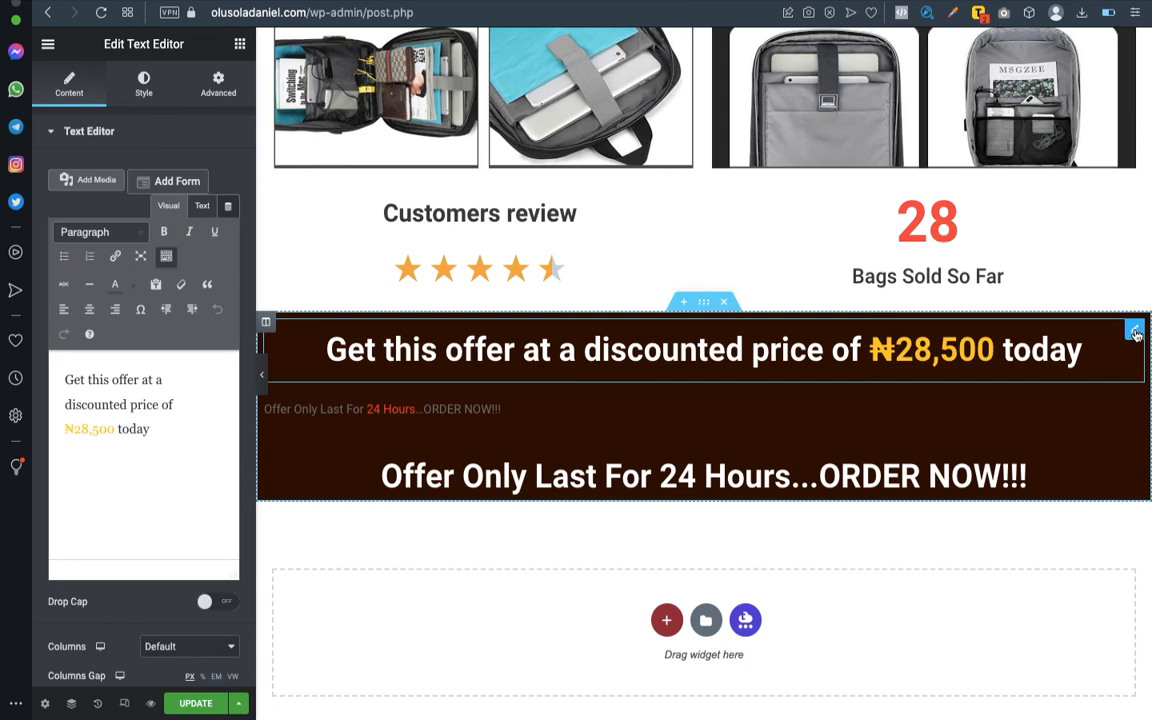
right_click(1133, 336)
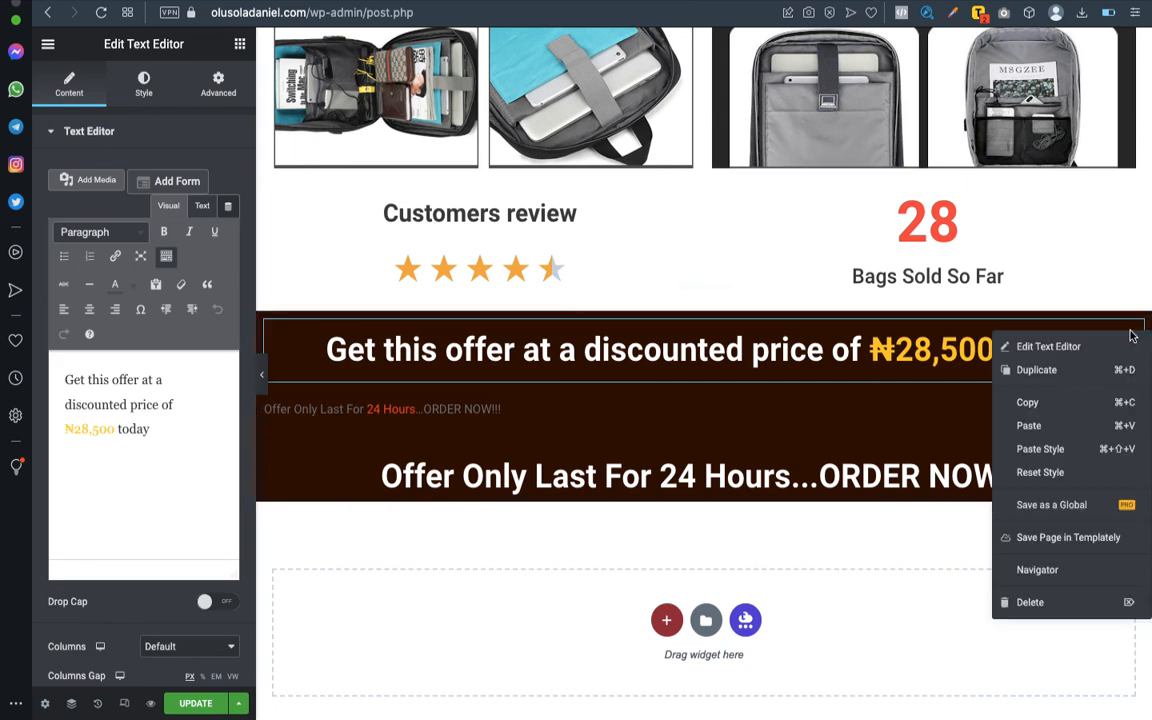
click(1040, 405)
click(1134, 408)
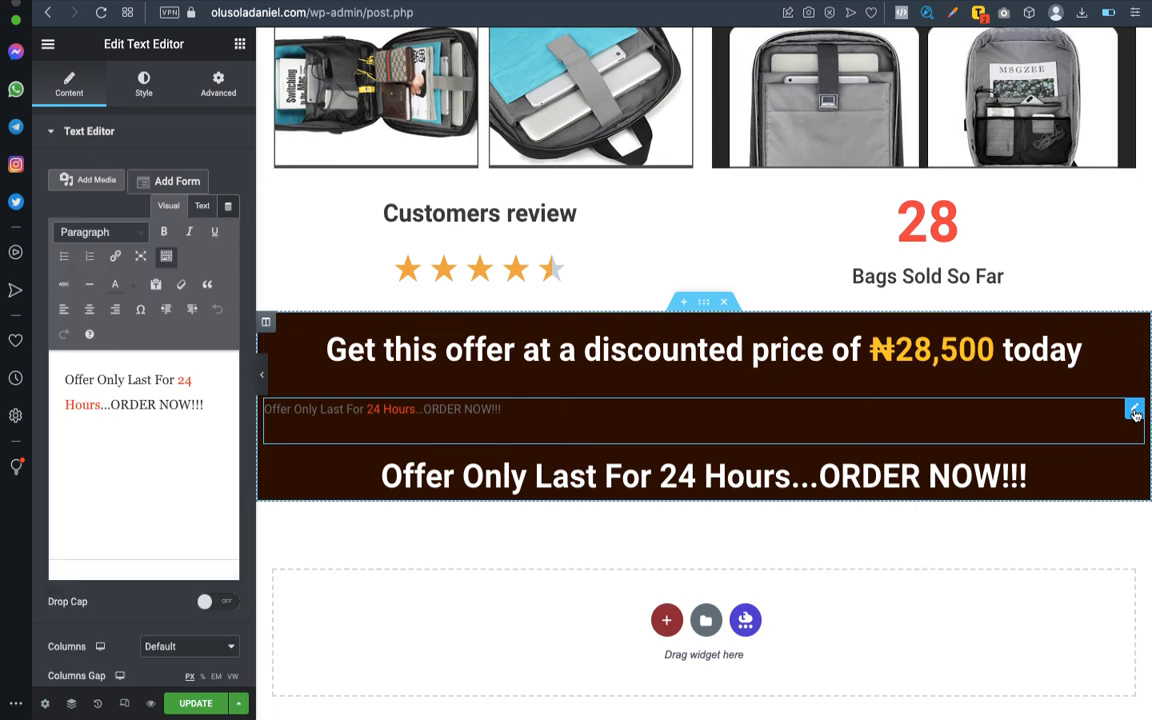
right_click(1134, 408)
click(1040, 527)
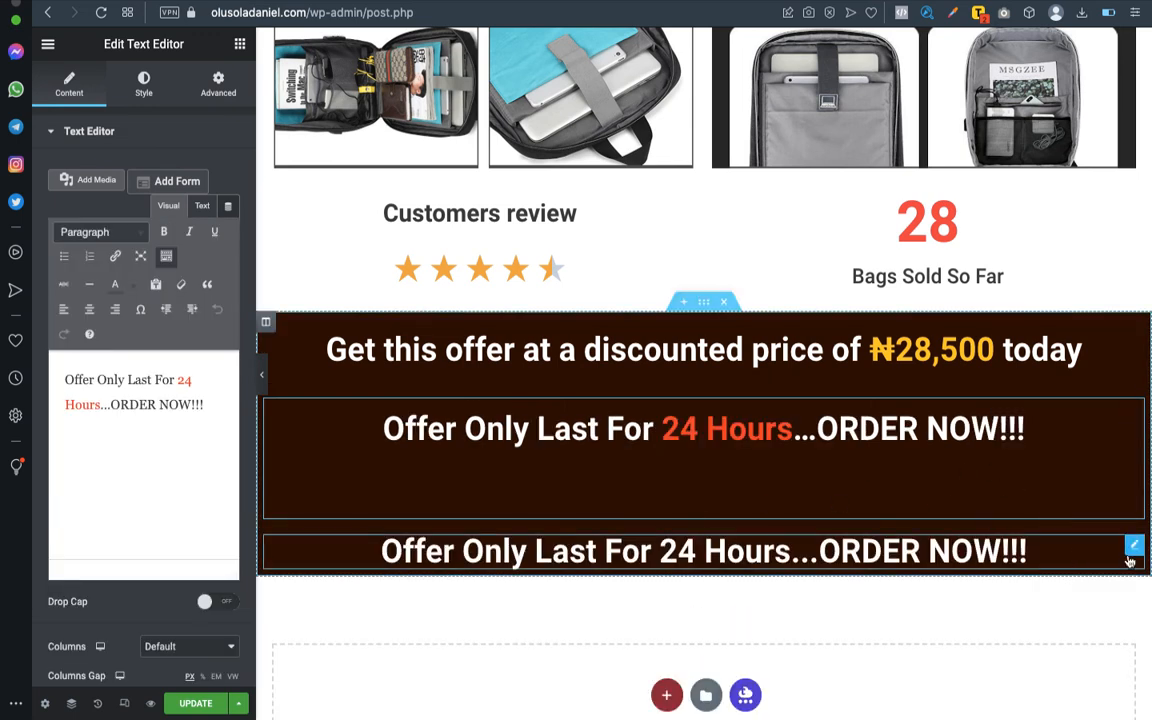
- Delete the original all-white 24-hour offer heading and remove the extra blank line from the new text's HTML source
click(1133, 548)
right_click(1134, 546)
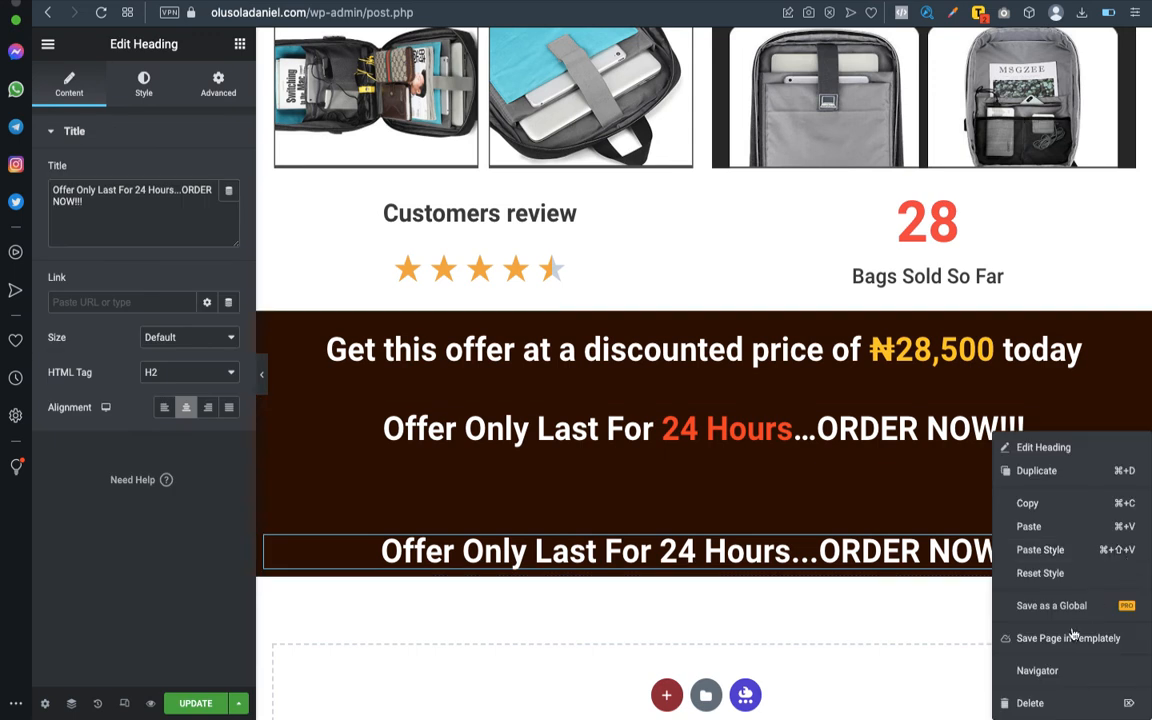
click(1030, 703)
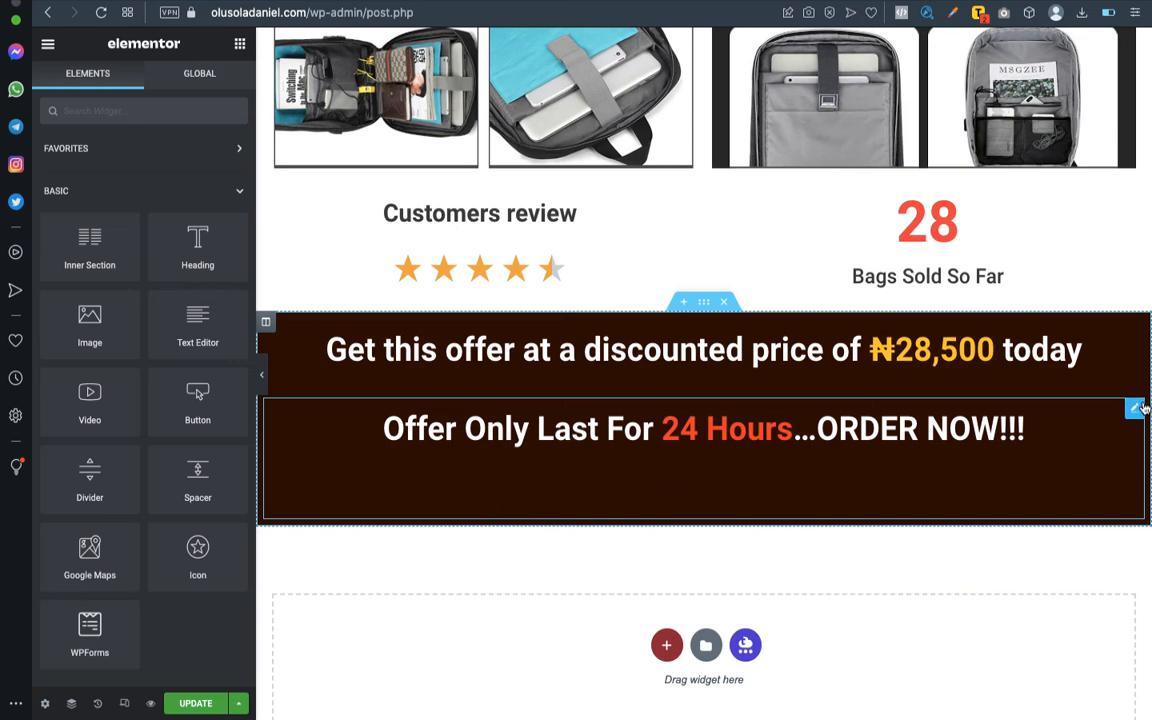
click(825, 474)
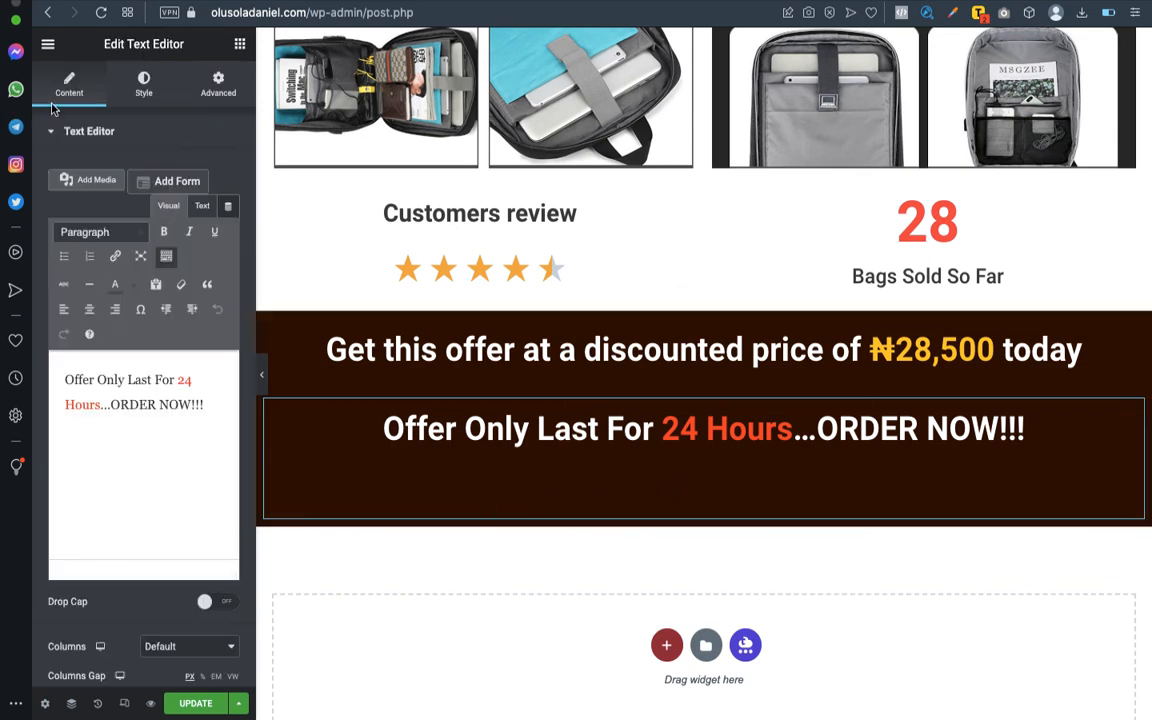
click(192, 204)
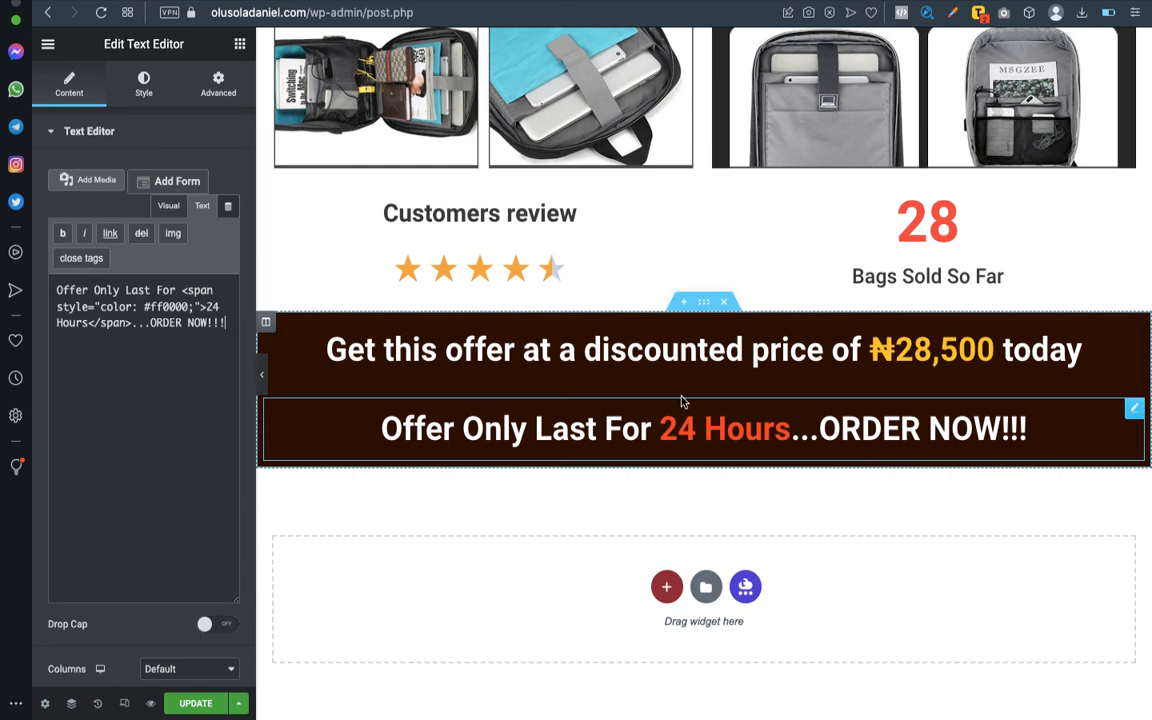
- Update the page and preview the finished offer section with the editing panel temporarily hidden
click(195, 704)
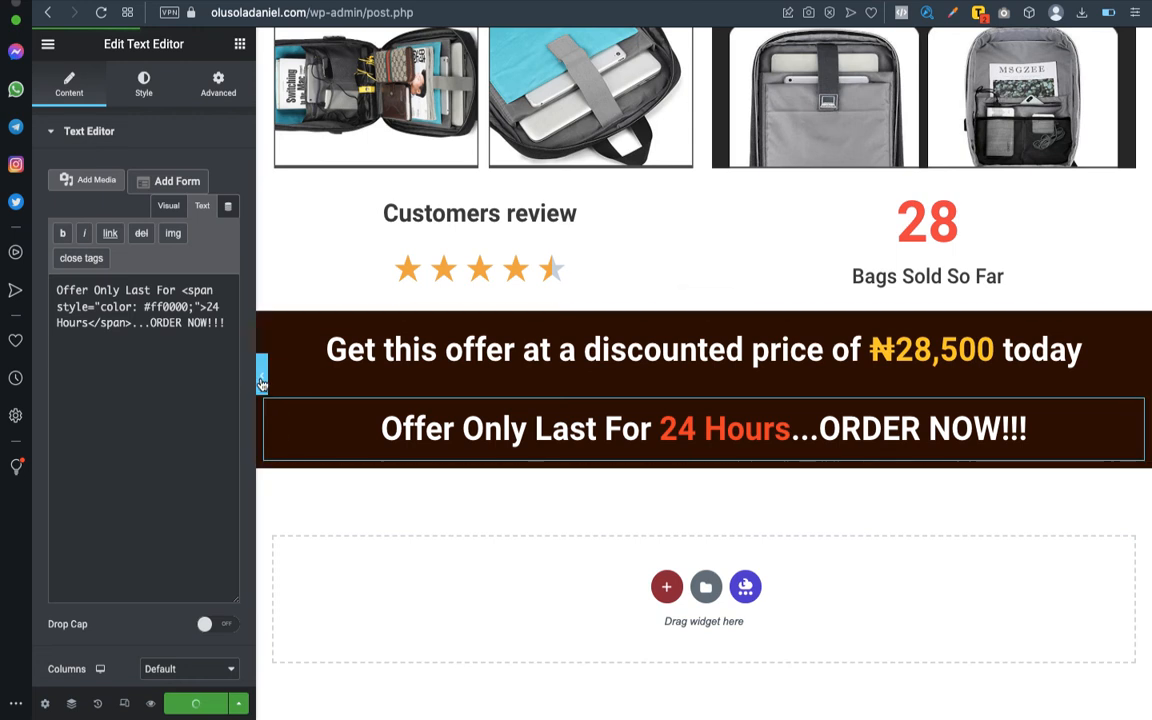
click(261, 376)
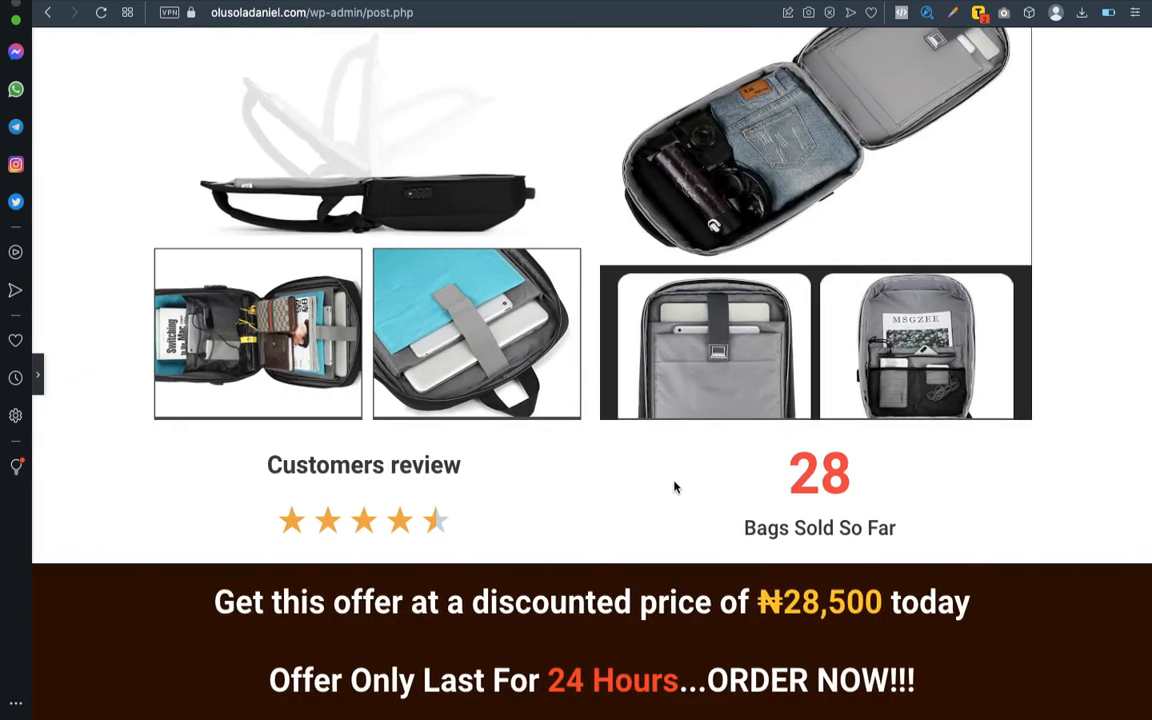
scroll(674, 486, up, 10)
scroll(674, 486, down, 10)
click(39, 374)
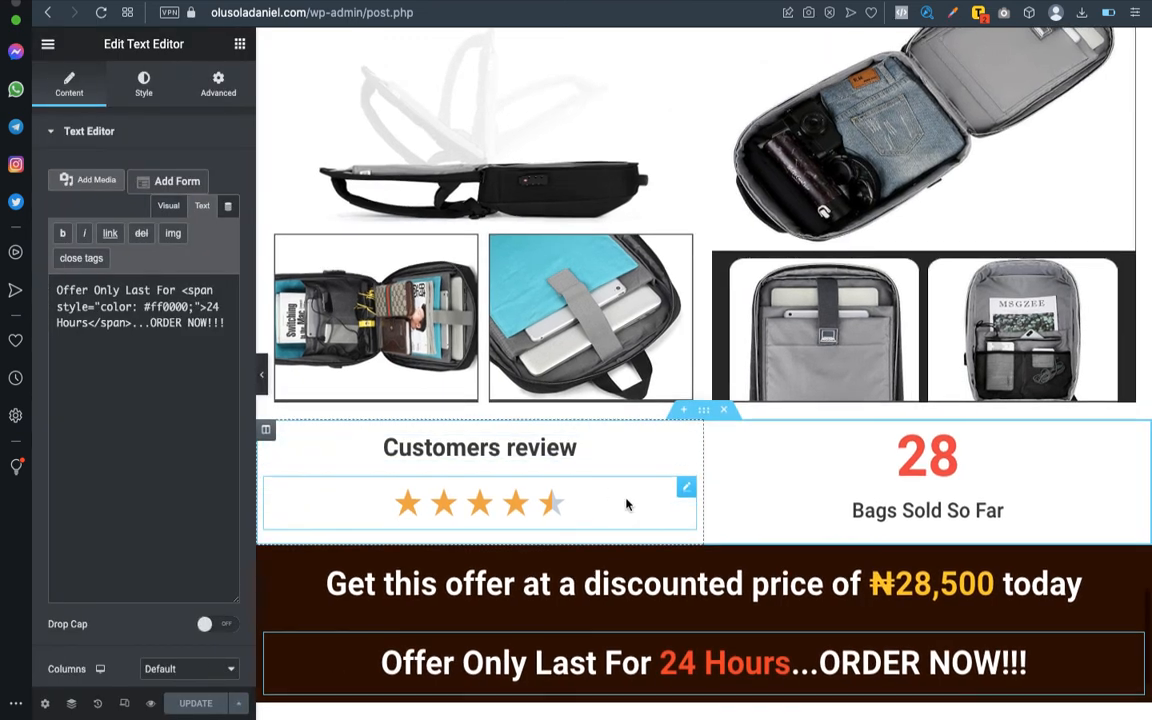
- Switch to the Word outline and check which sections follow the restated price, then return to the page editor
scroll(626, 505, down, 3)
key(ctrl+Left)
triple_click(449, 437)
scroll(465, 398, down, 3)
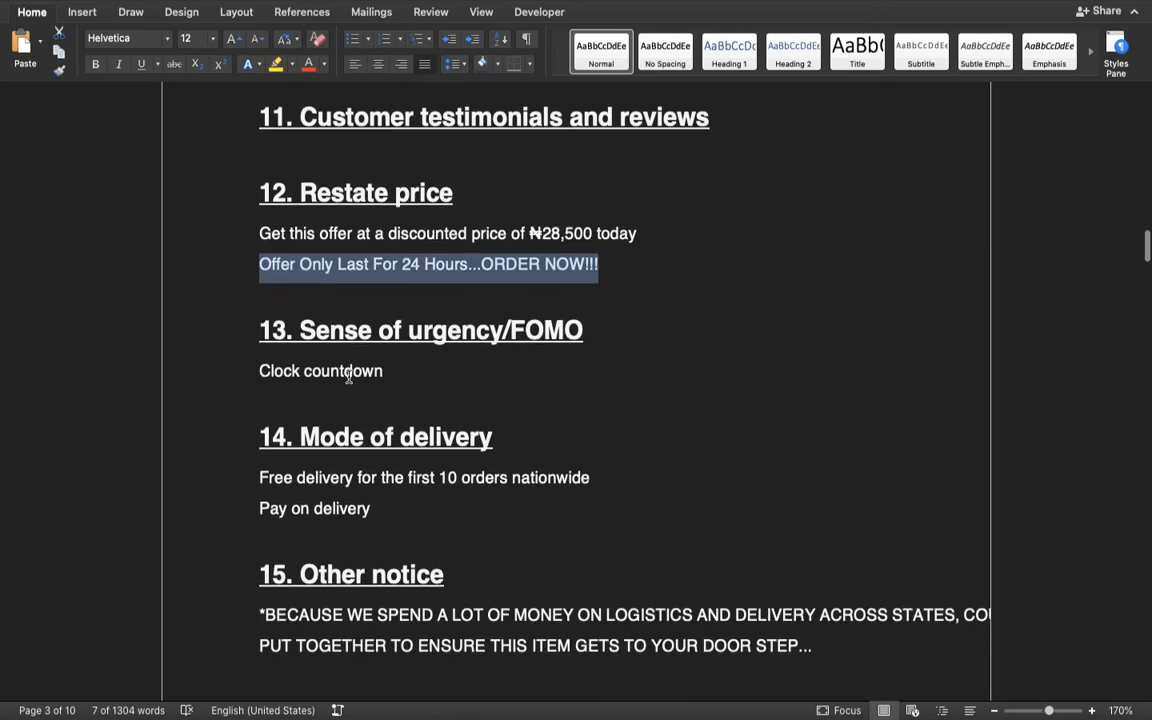
scroll(349, 375, down, 2)
scroll(349, 375, down, 3)
scroll(349, 375, up, 2)
key(ctrl+Right)
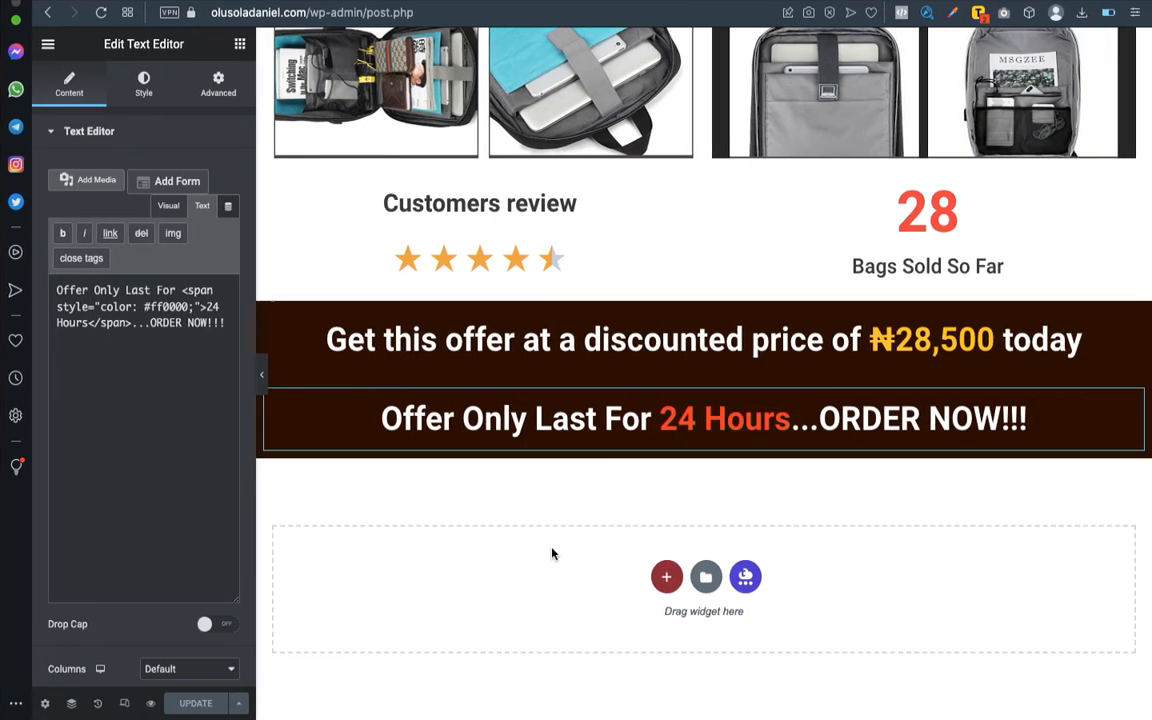
click(664, 576)
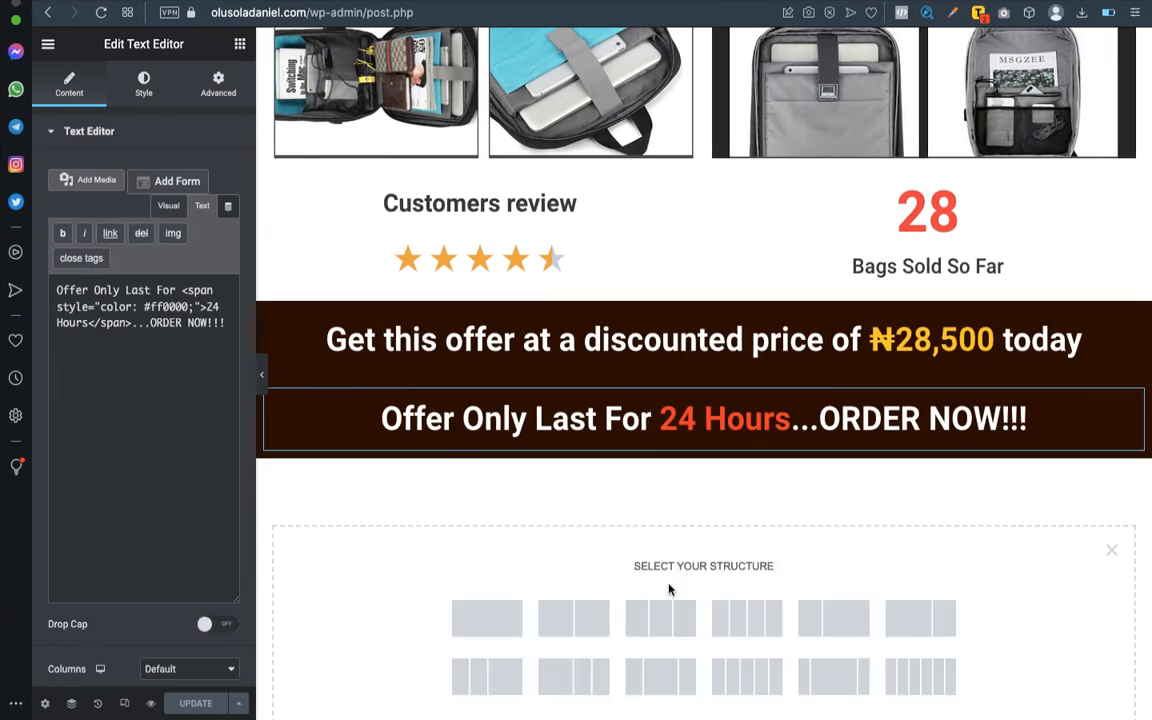
click(483, 622)
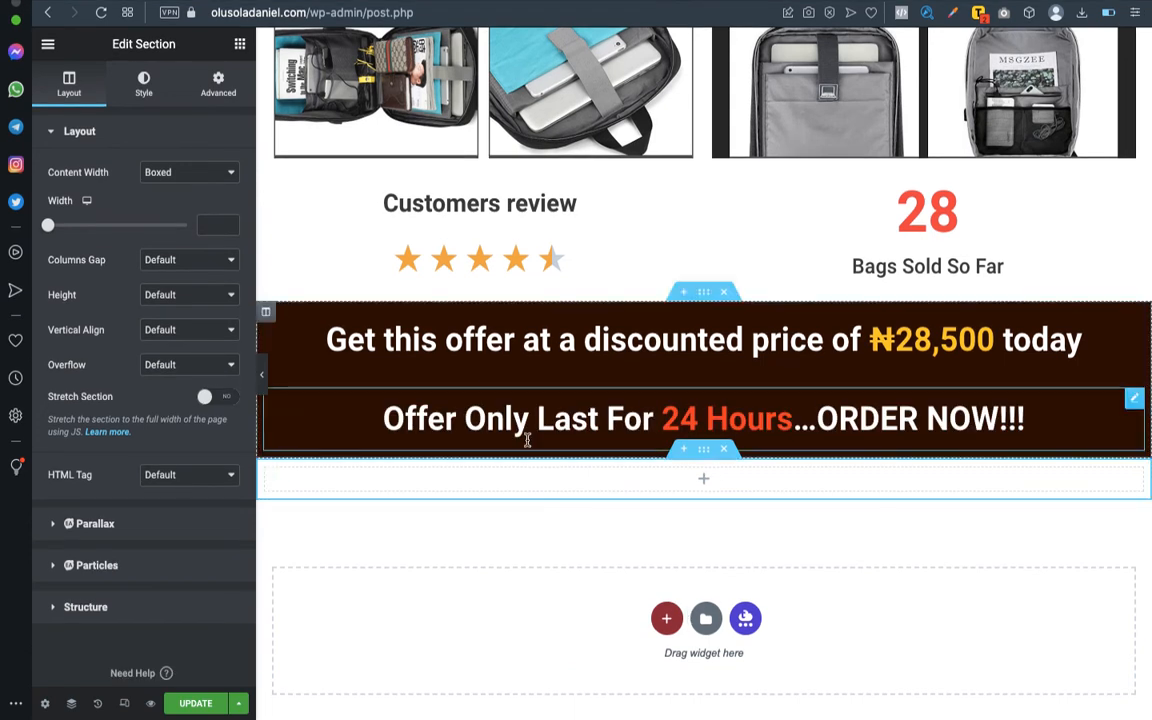
click(724, 452)
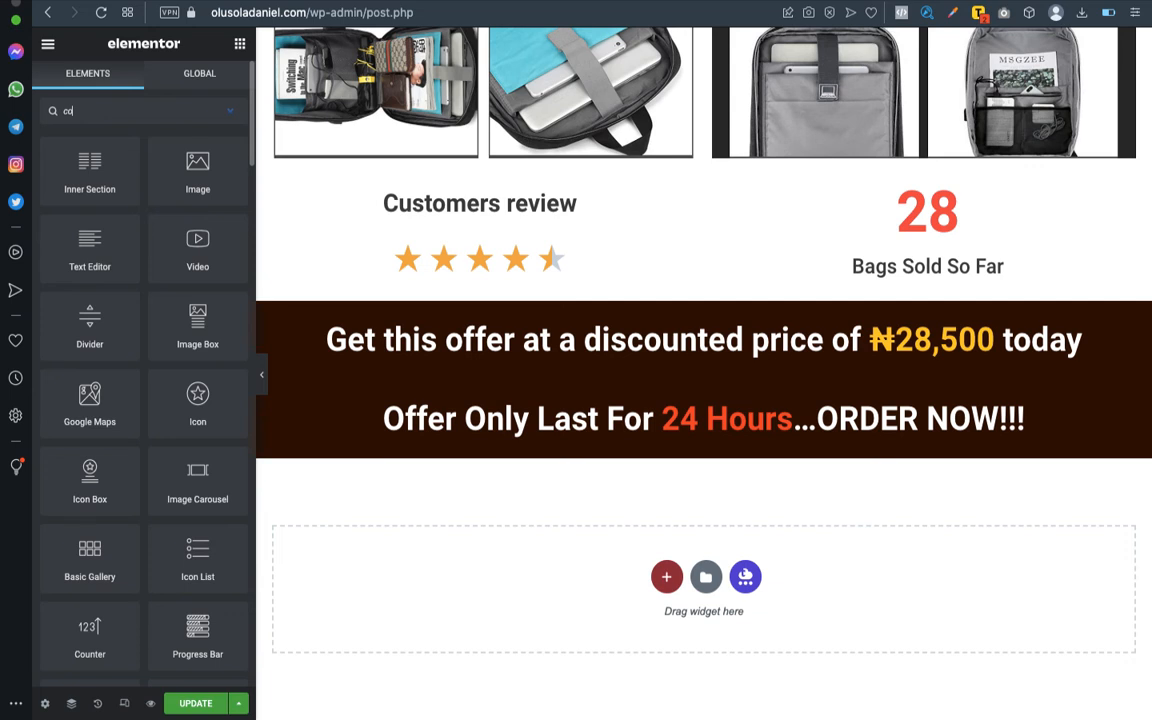
- Search the widgets for "clock" and place the Countdown widget below the 24-hour offer text in the dark brown section
key(BackSpace)
key(BackSpace)
text(me)
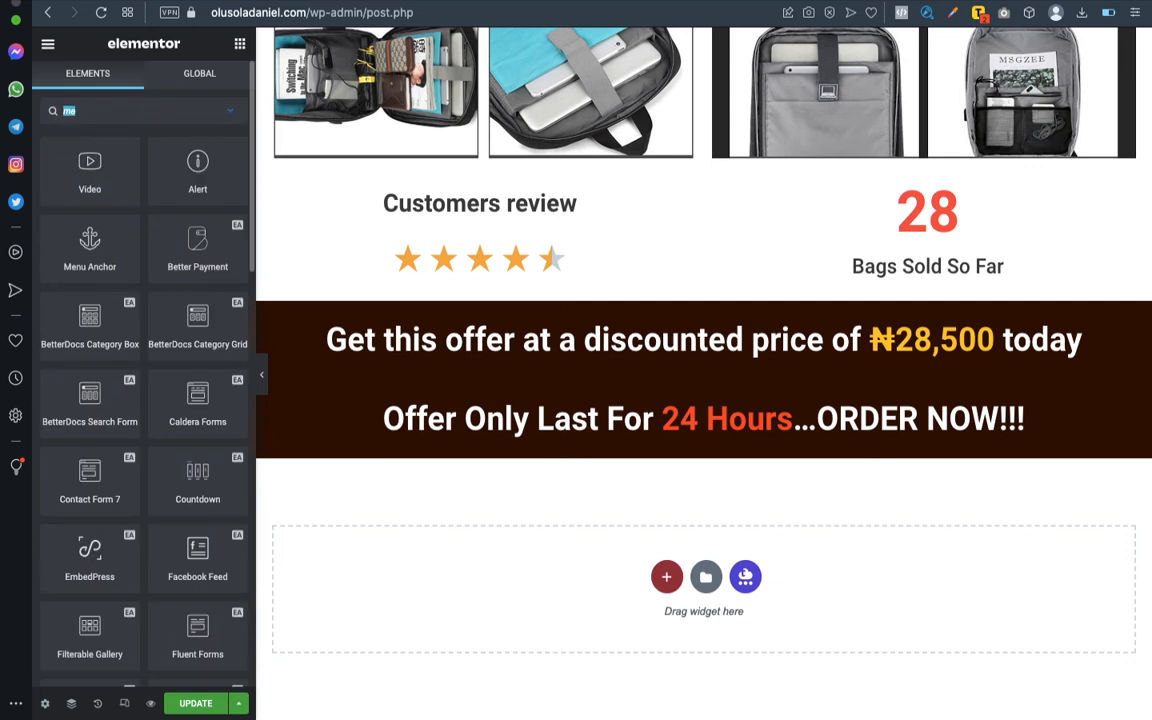
text(clock)
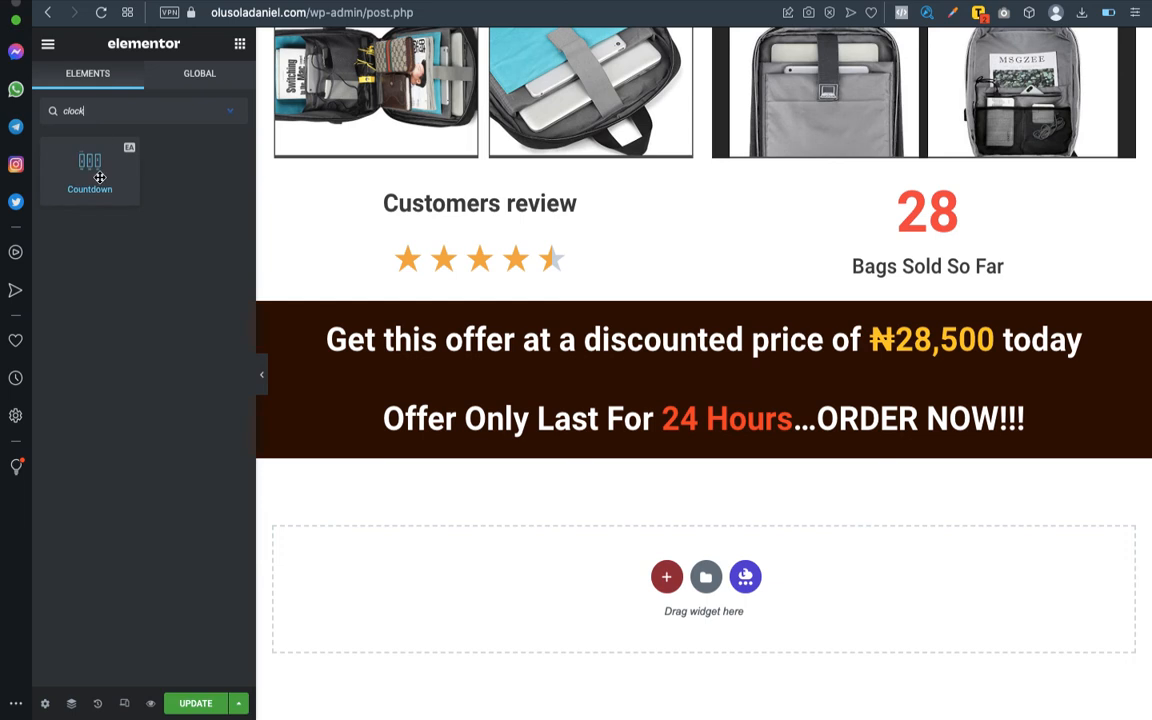
drag(83, 166, 674, 440)
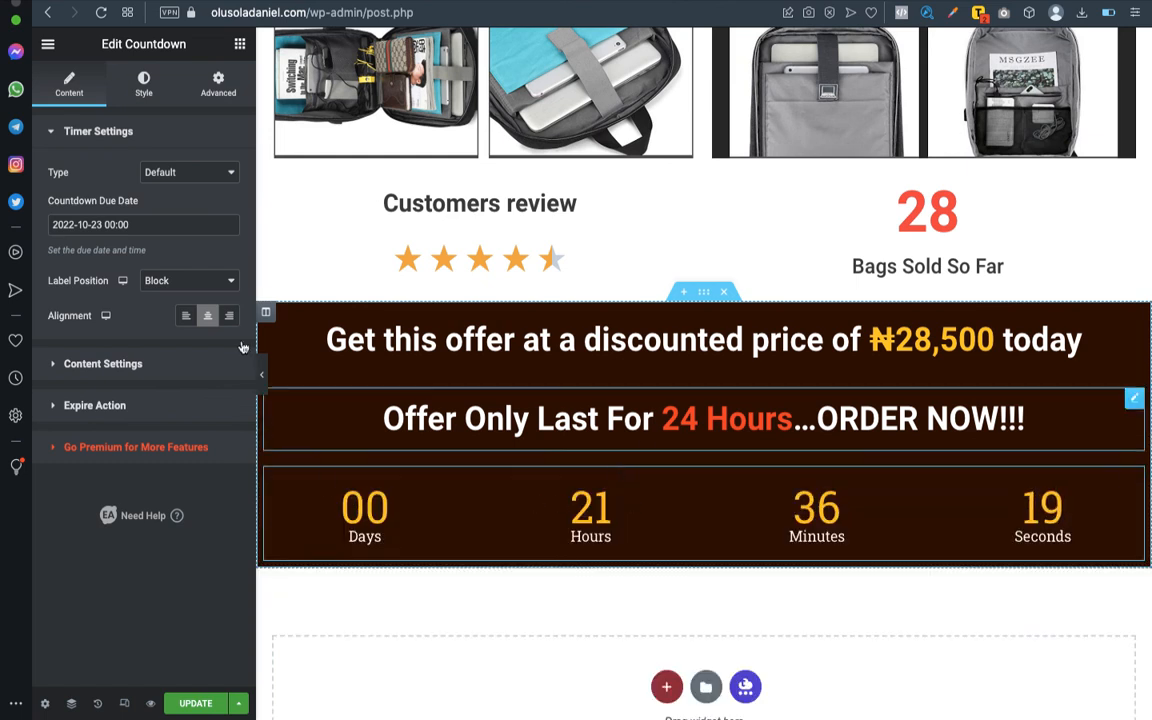
- Try 28 October 2022 as the countdown's due date and restore it to 23 October 2022
click(163, 172)
click(163, 172)
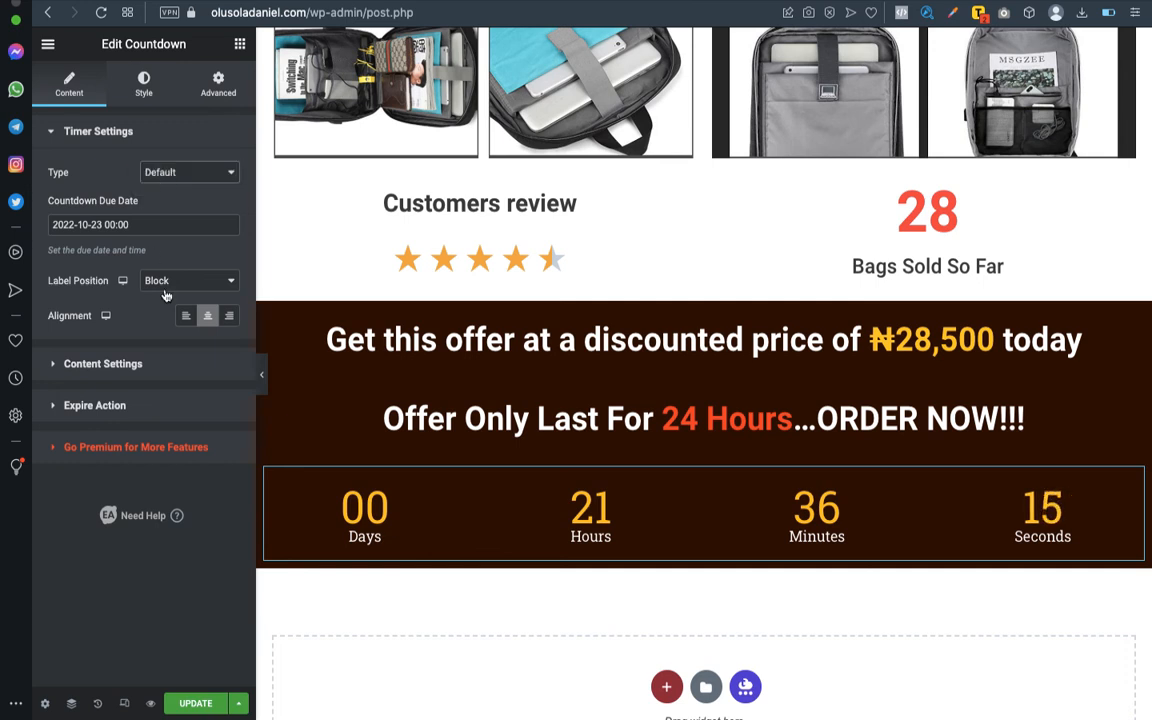
click(99, 365)
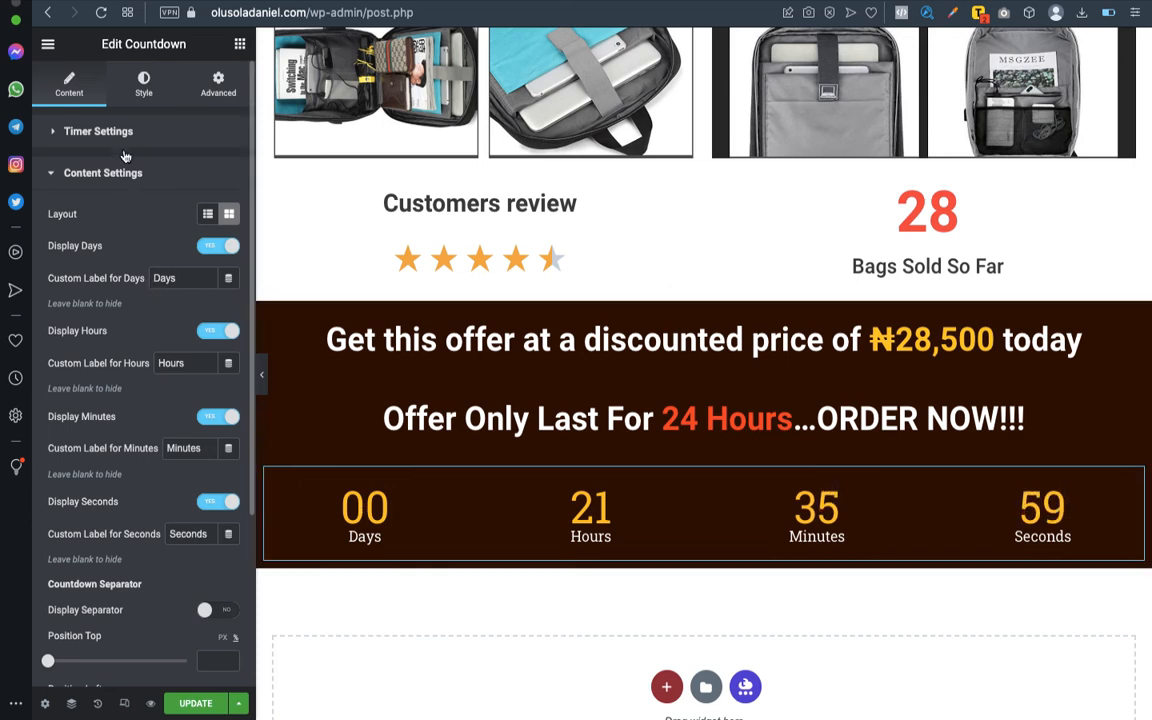
click(98, 132)
click(125, 223)
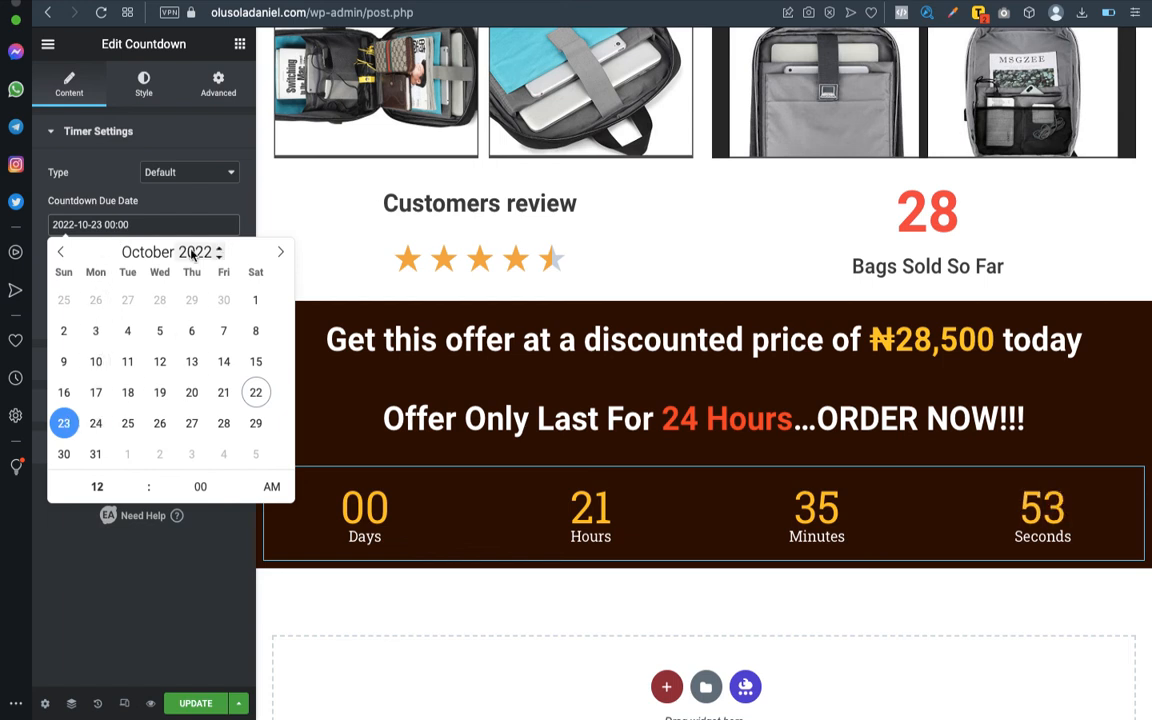
click(224, 423)
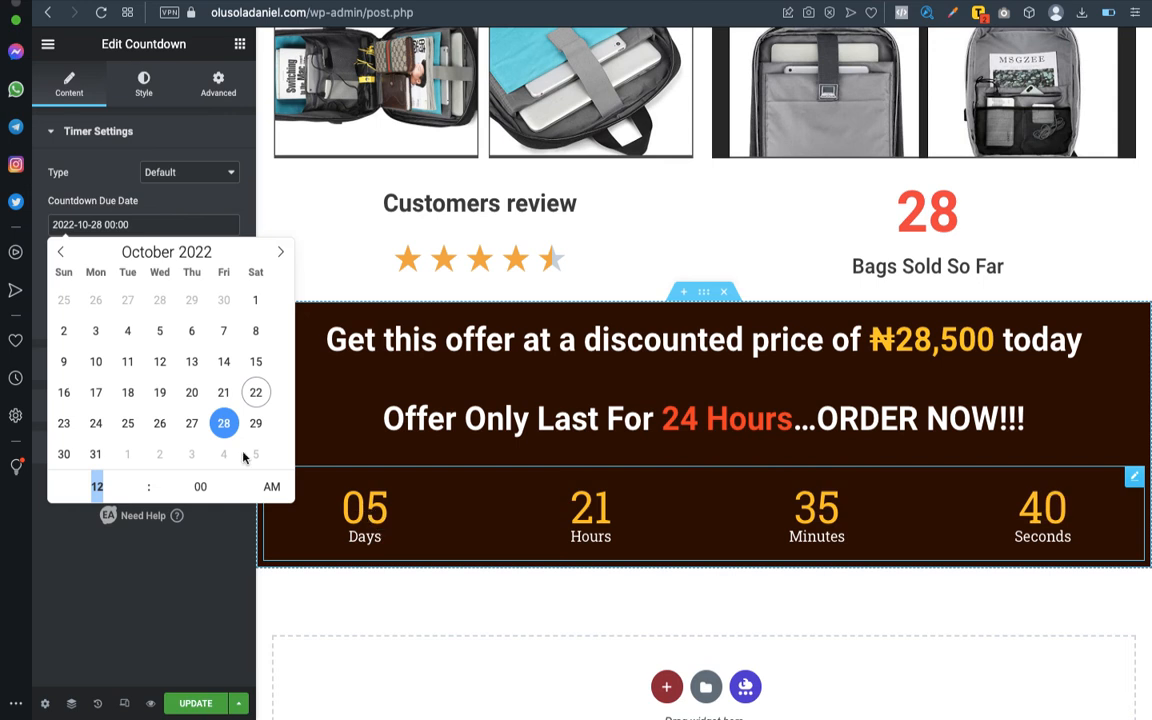
click(66, 426)
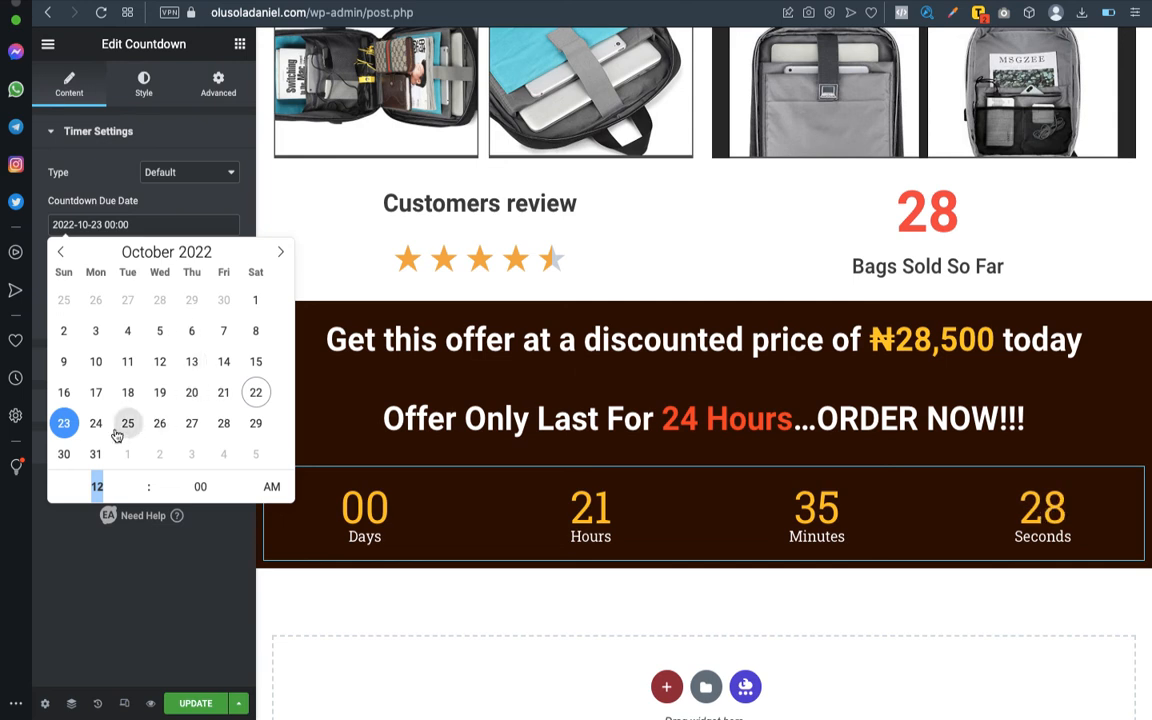
click(117, 172)
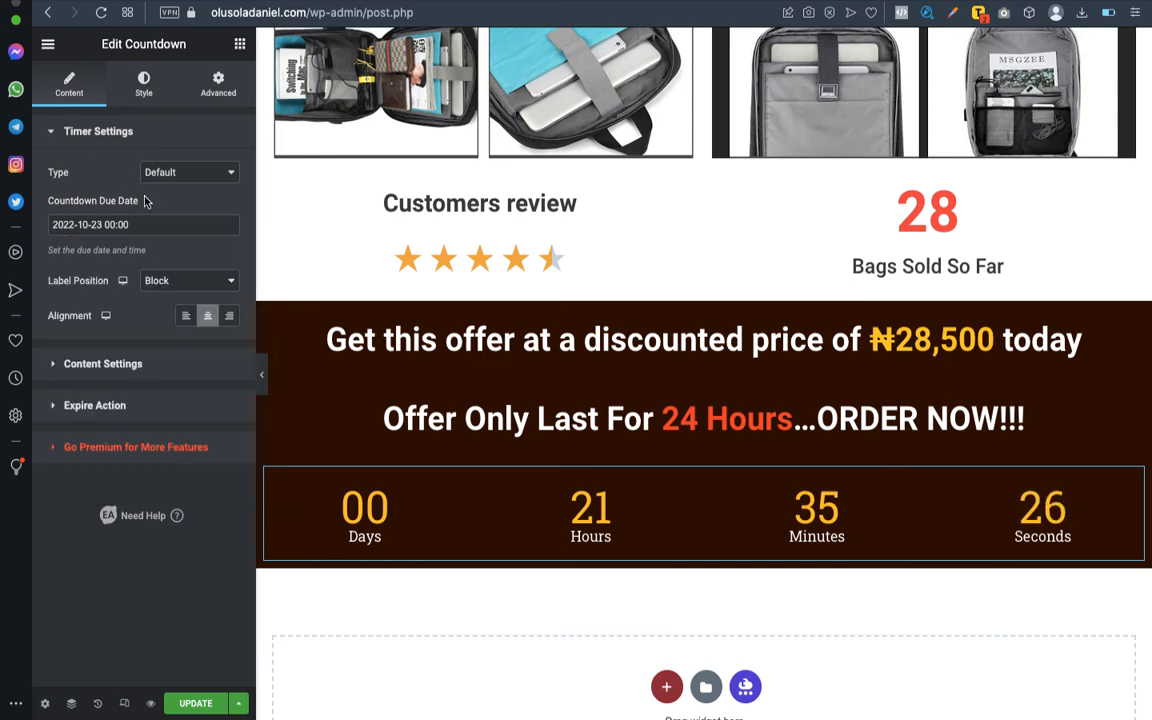
- Turn off the days display in the countdown's content settings
click(117, 131)
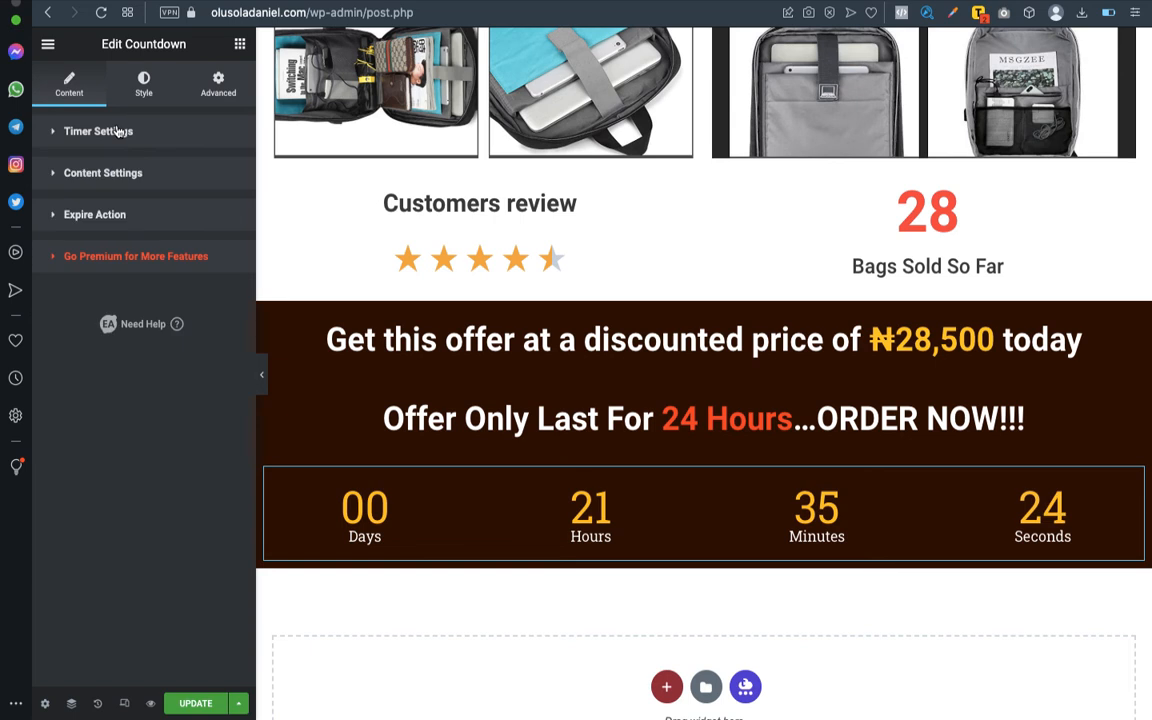
click(129, 178)
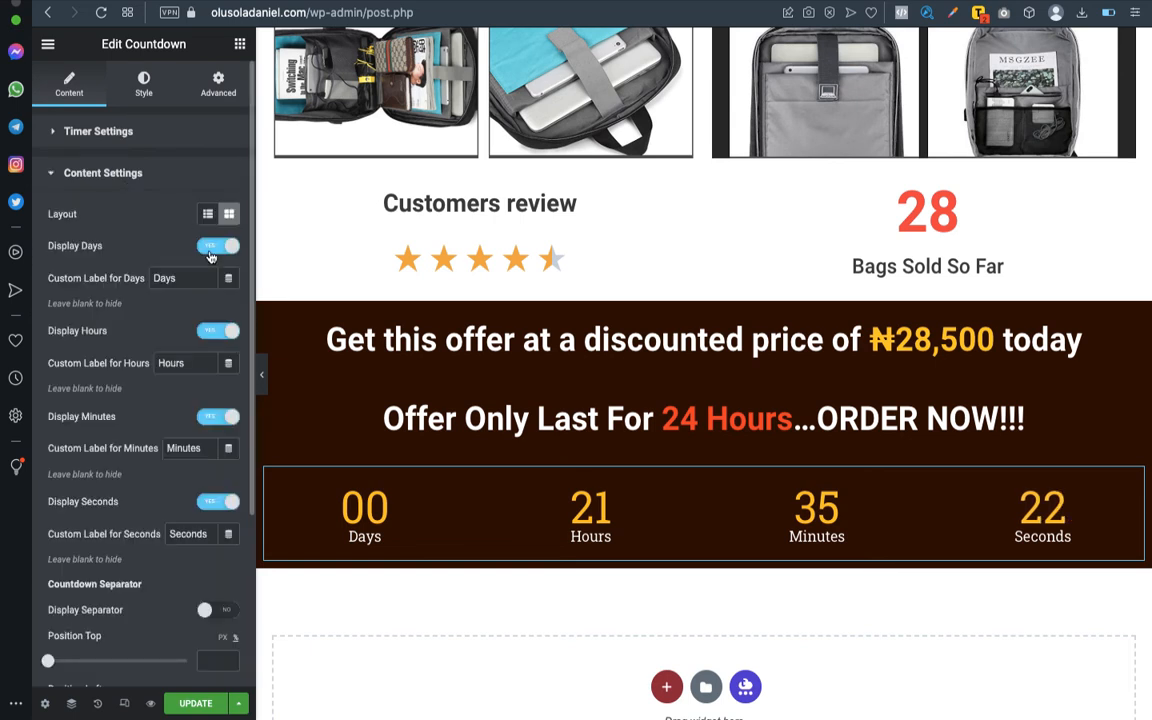
click(209, 247)
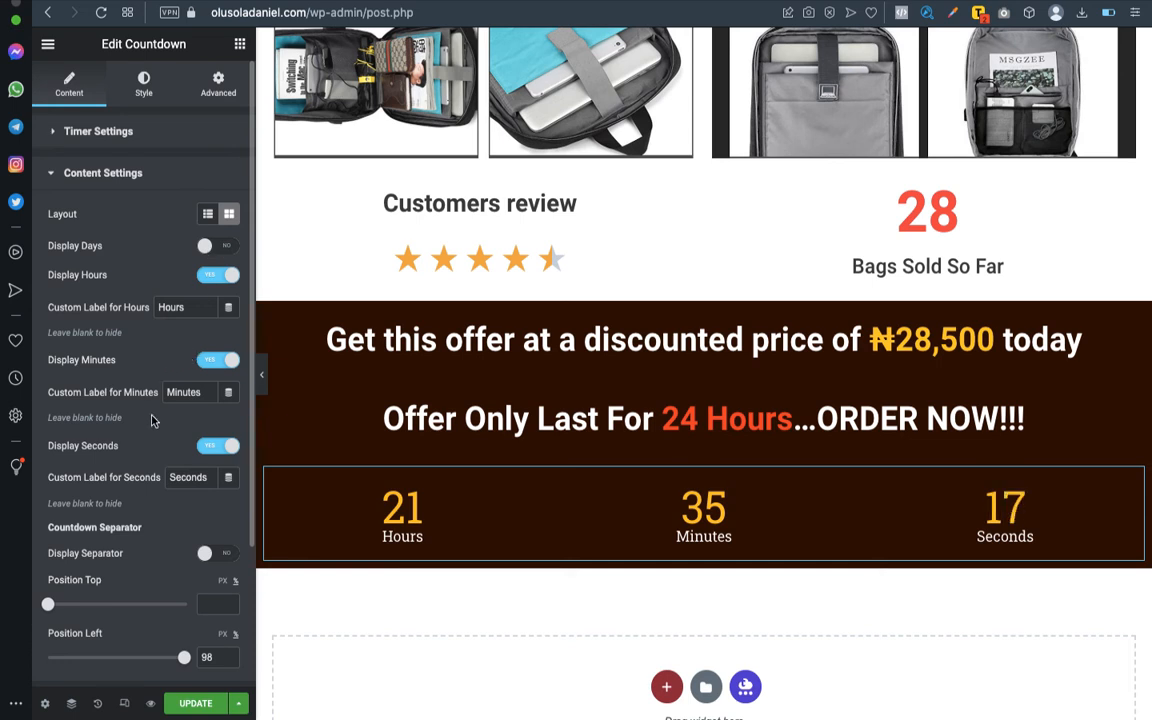
- Review the countdown's remaining content settings and its expire type options, keeping the expire type at None
scroll(160, 385, down, 3)
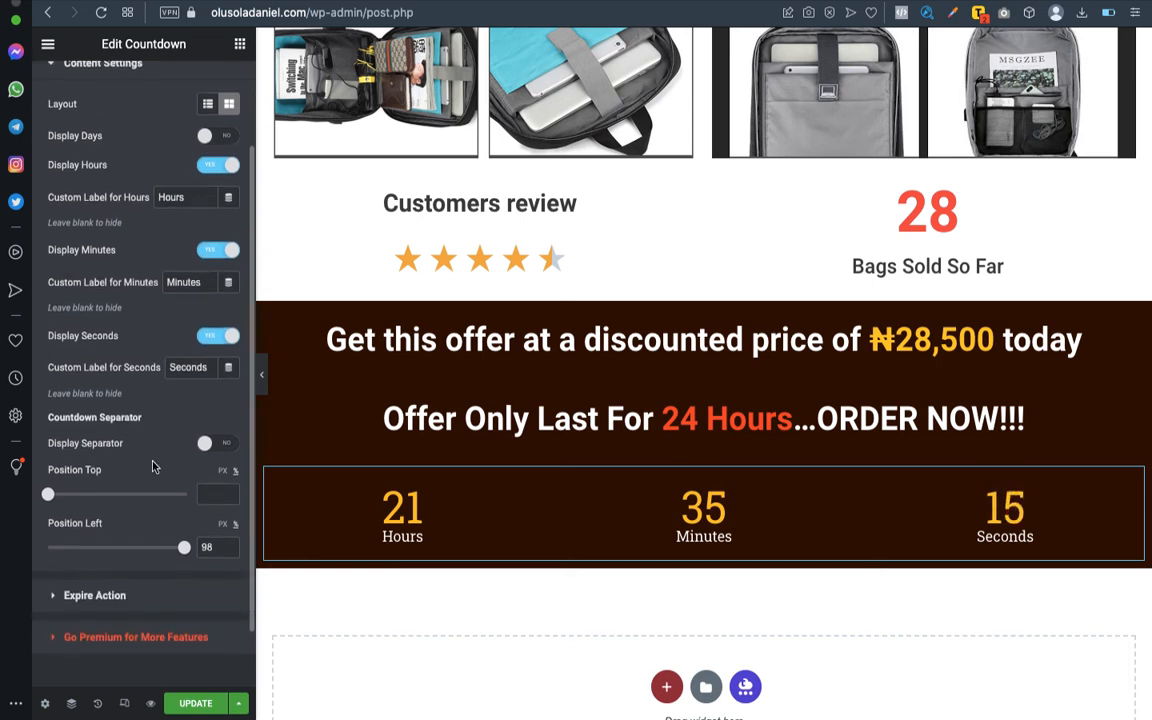
scroll(153, 466, down, 2)
scroll(153, 466, up, 4)
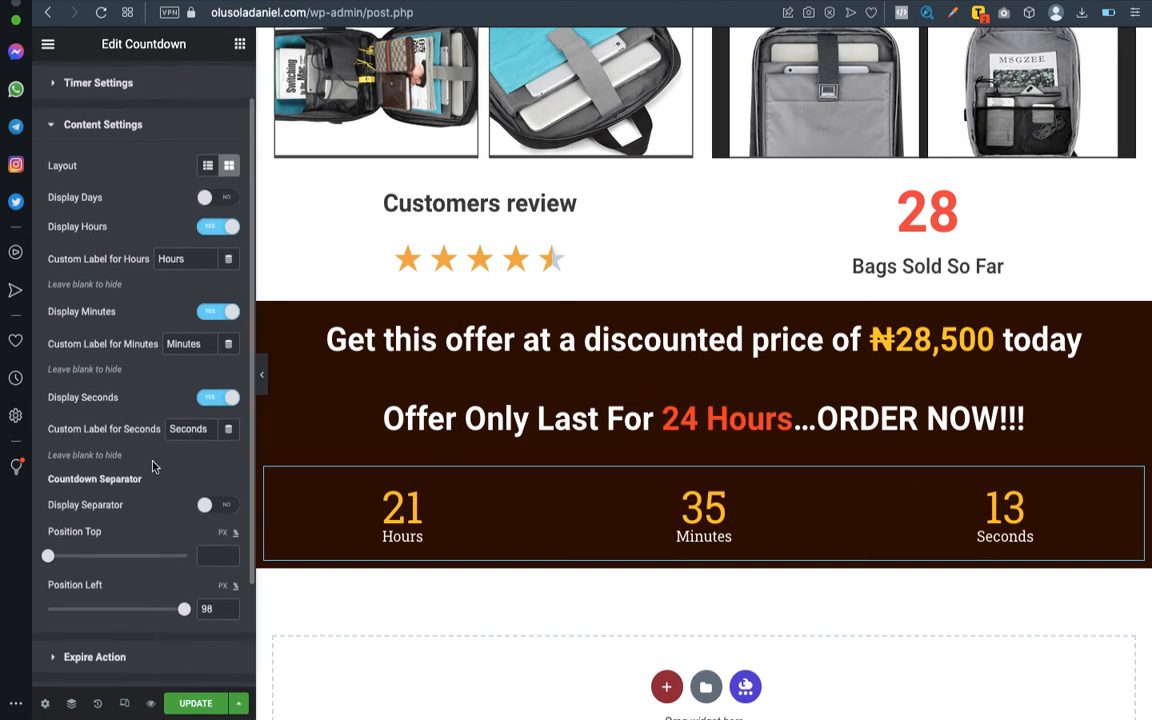
scroll(153, 466, up, 1)
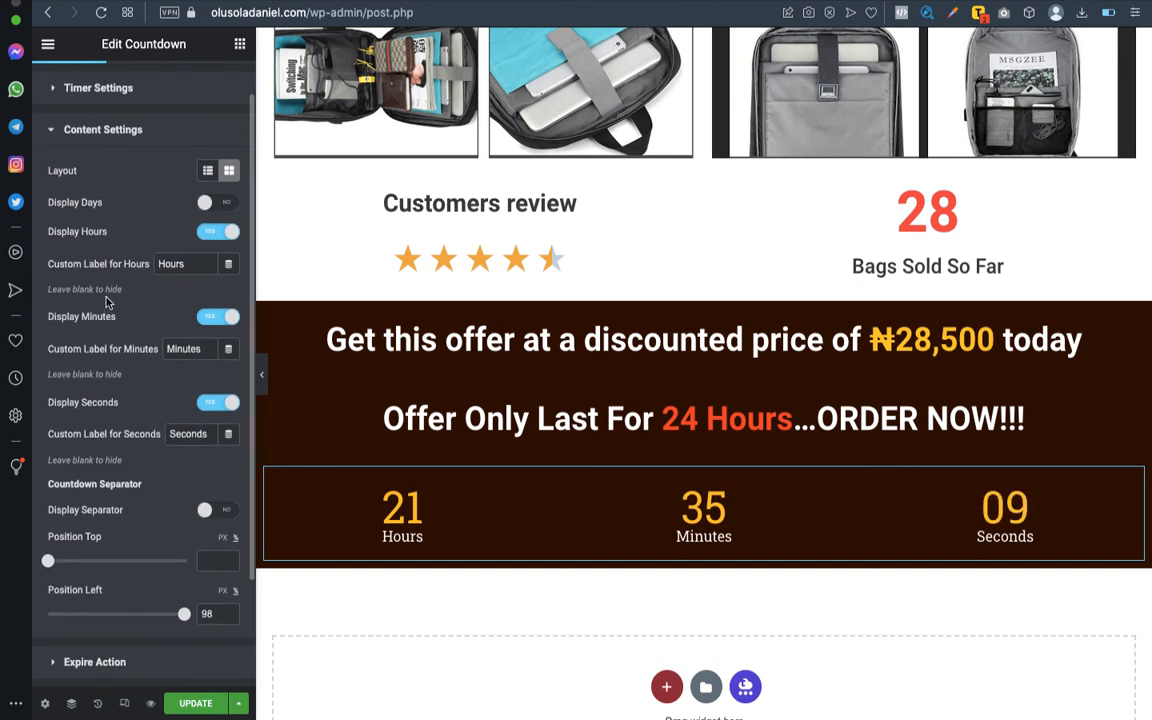
scroll(95, 267, up, 2)
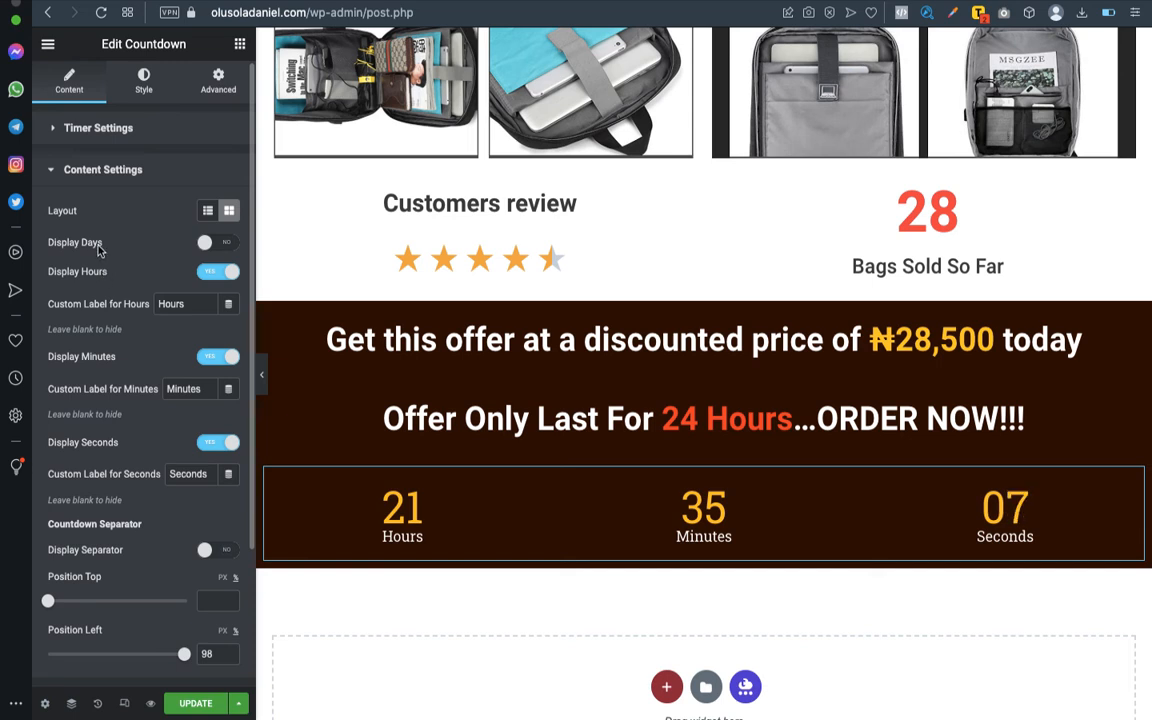
scroll(105, 350, down, 4)
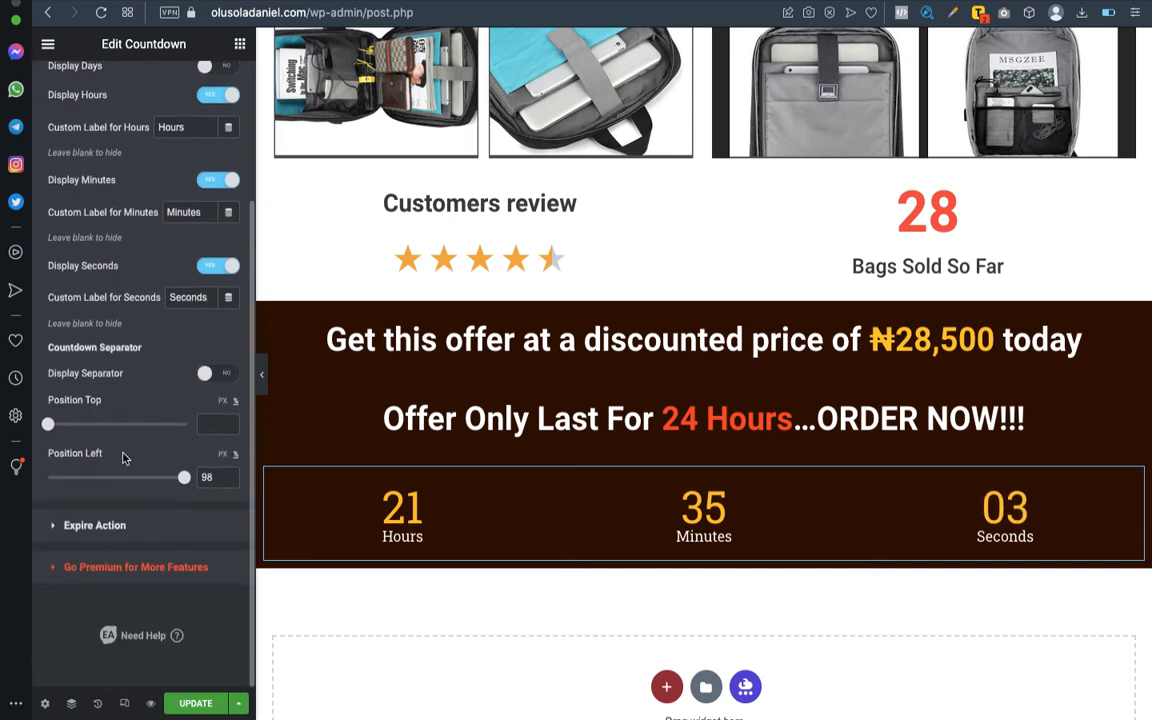
scroll(99, 470, up, 1)
scroll(99, 470, down, 1)
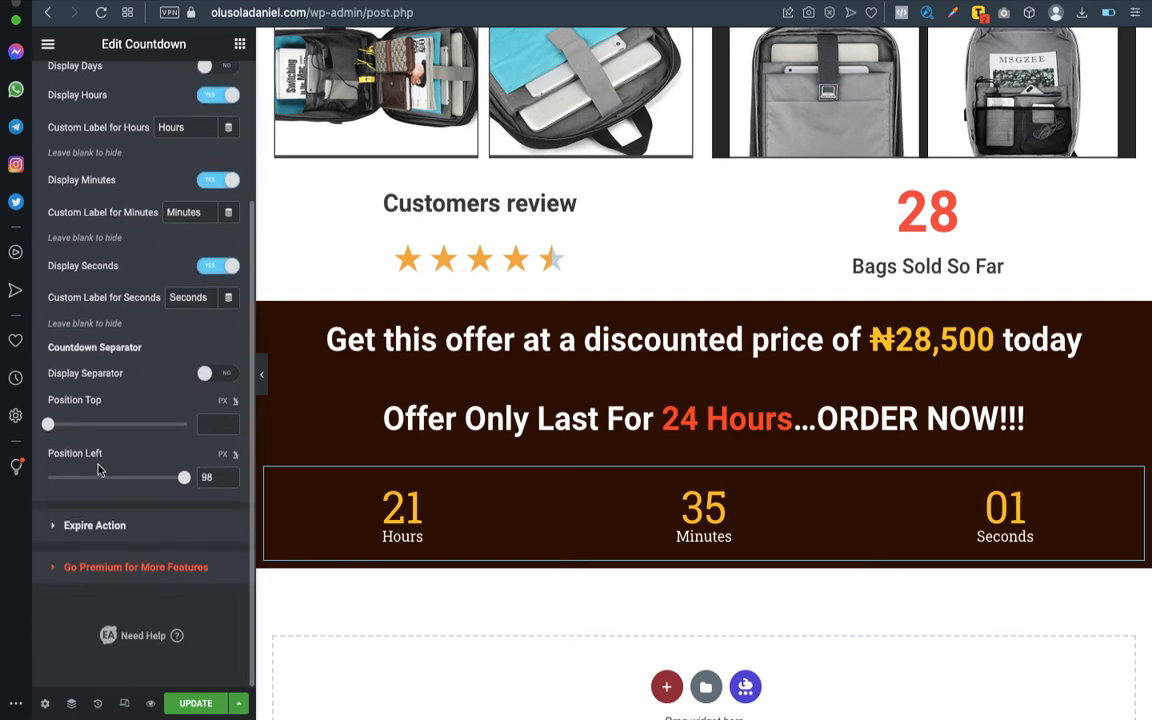
click(95, 525)
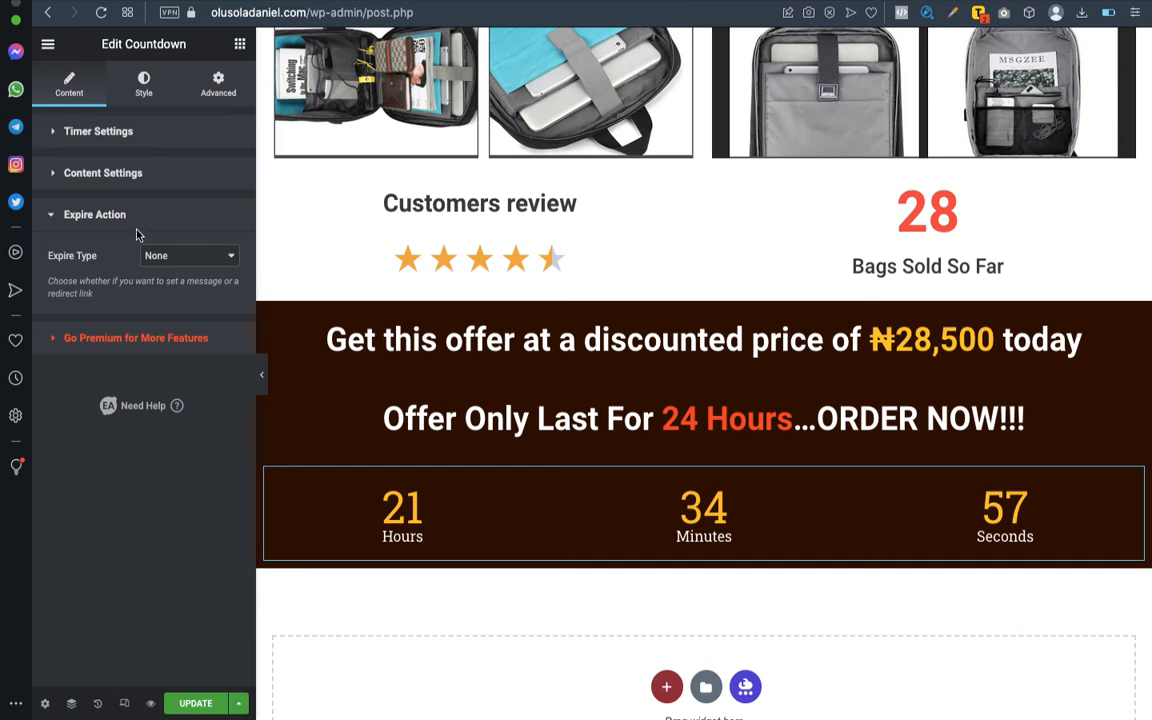
click(180, 256)
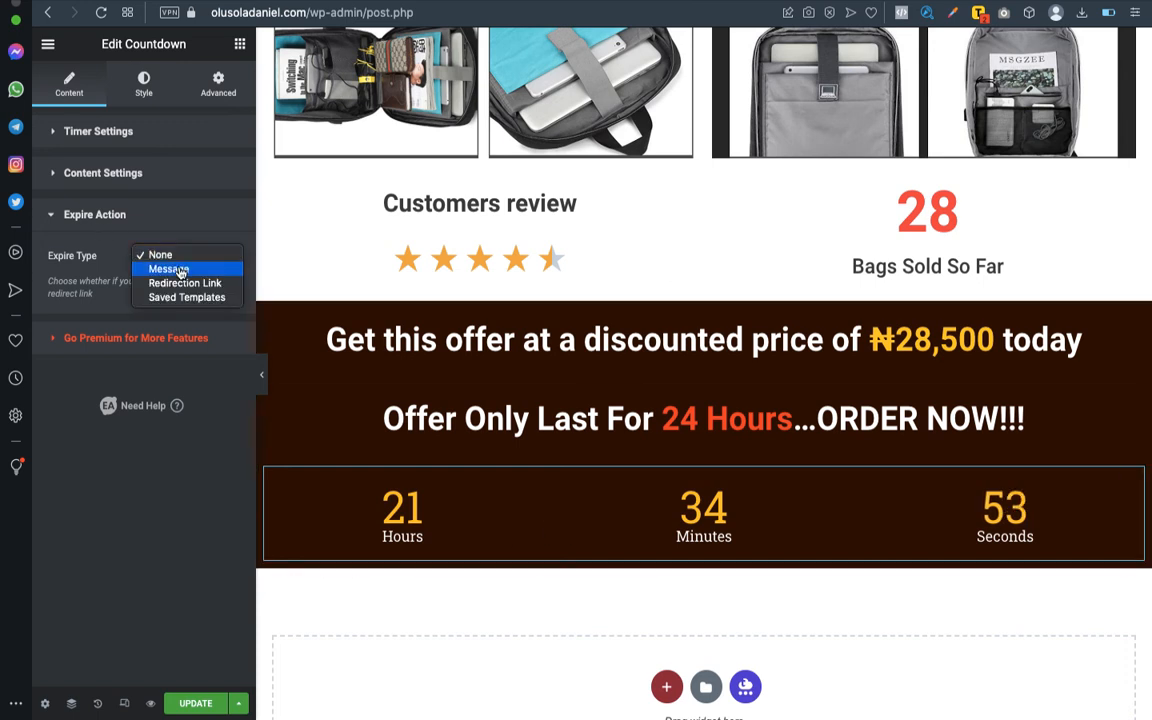
click(141, 213)
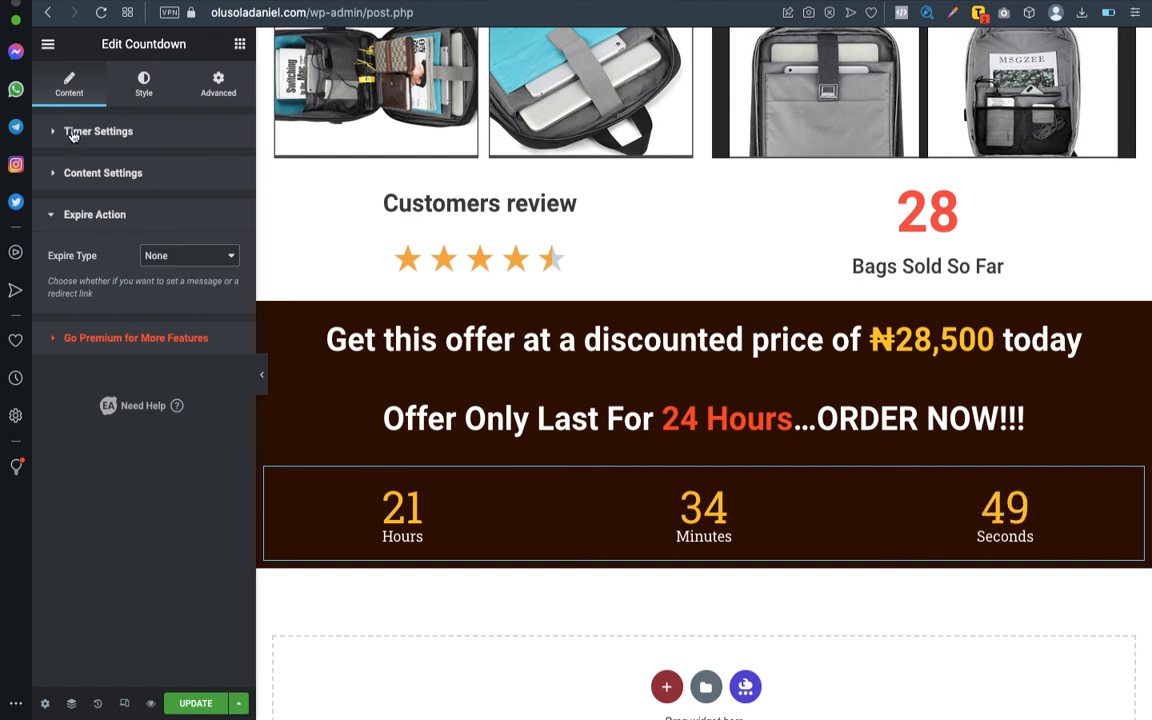
- Clear the countdown's space between boxes and space below container values in its style settings
click(144, 88)
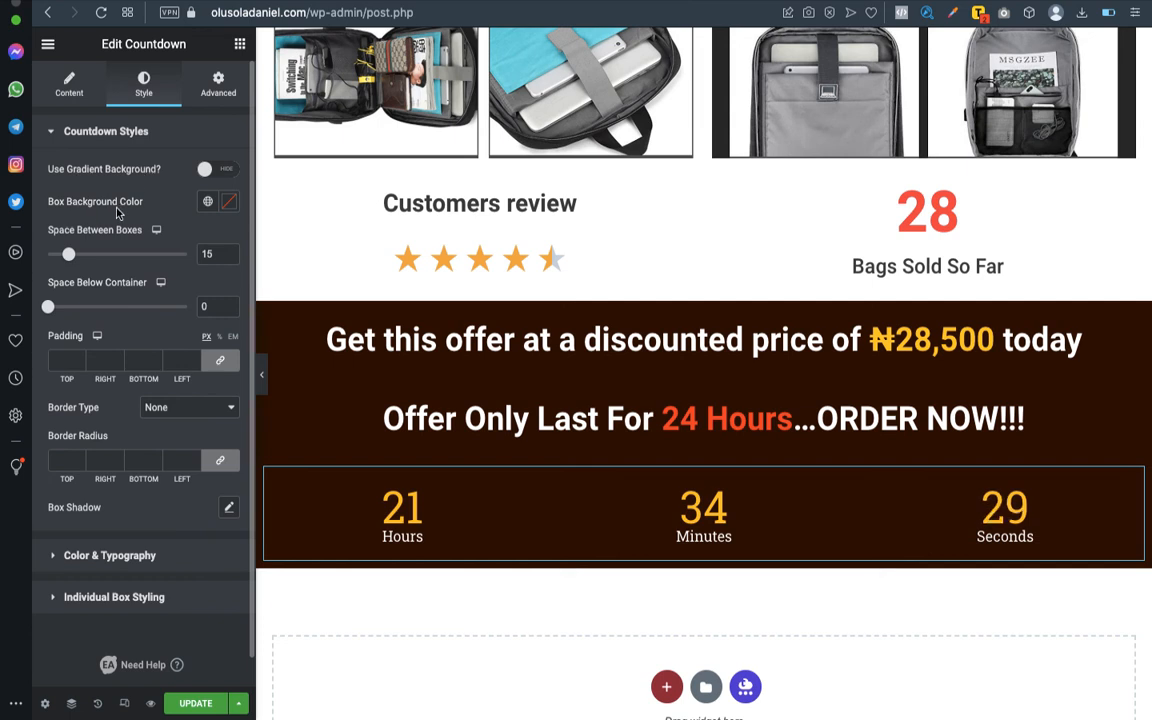
drag(68, 256, 96, 254)
double_click(209, 252)
key(BackSpace)
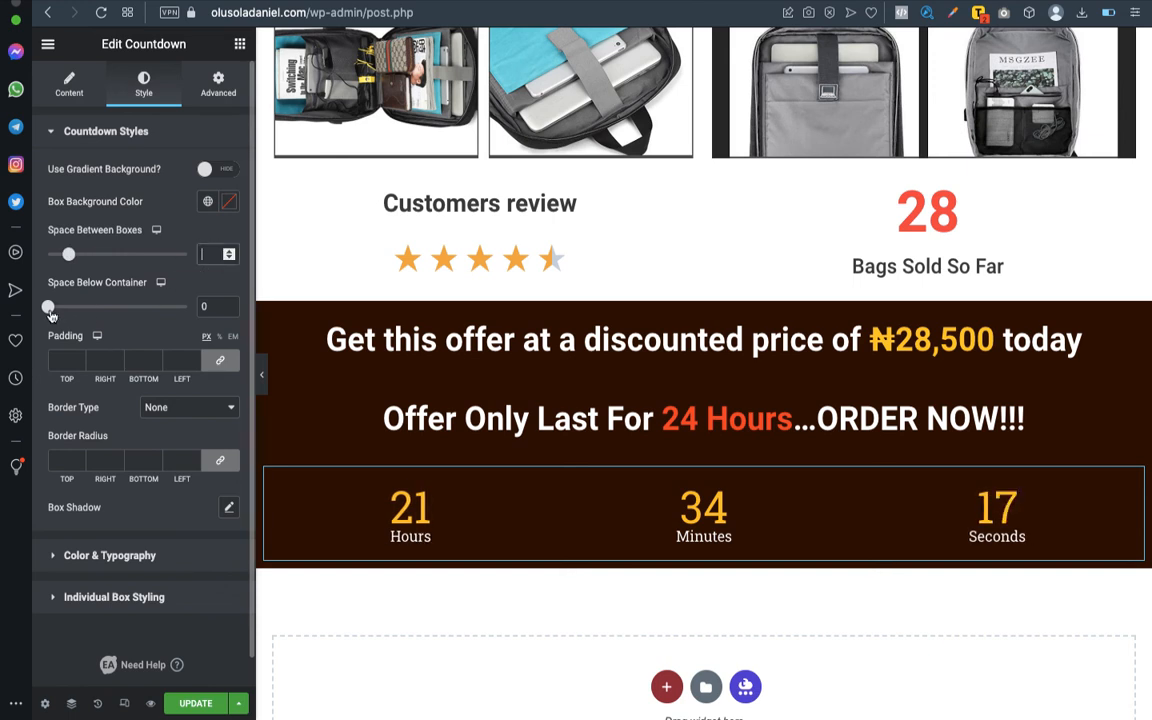
mouse_move(49, 308)
mouse_down()
mouse_move(99, 310)
mouse_move(57, 308)
mouse_up()
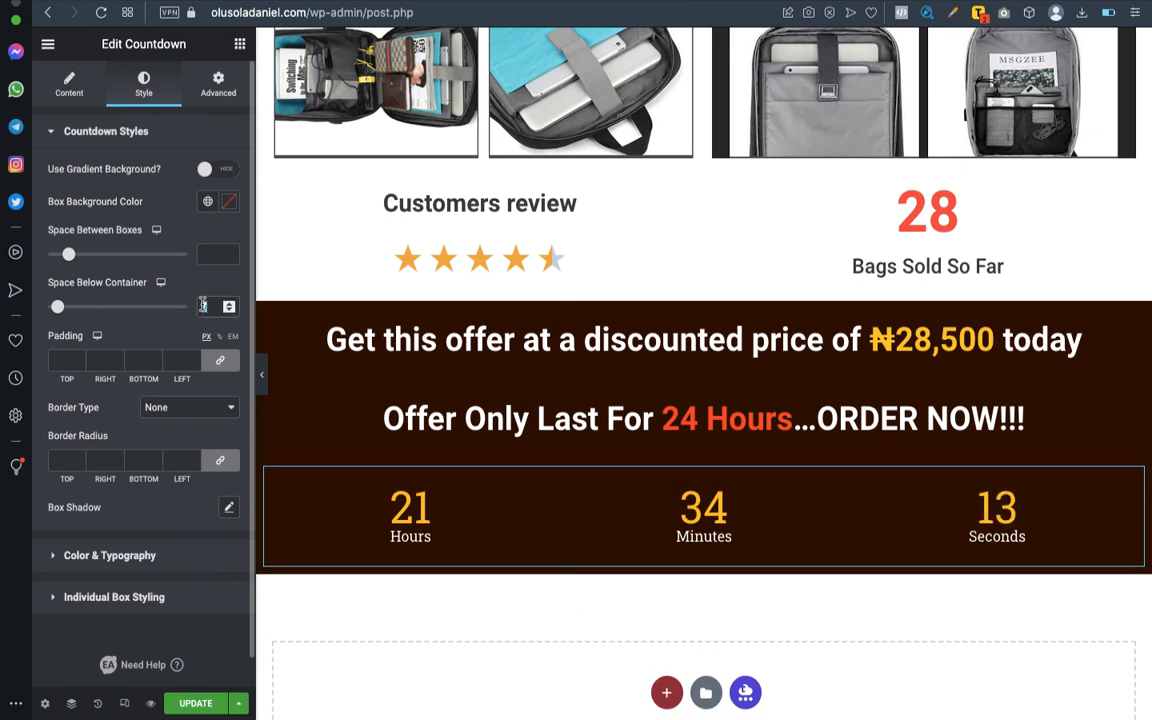
key(BackSpace)
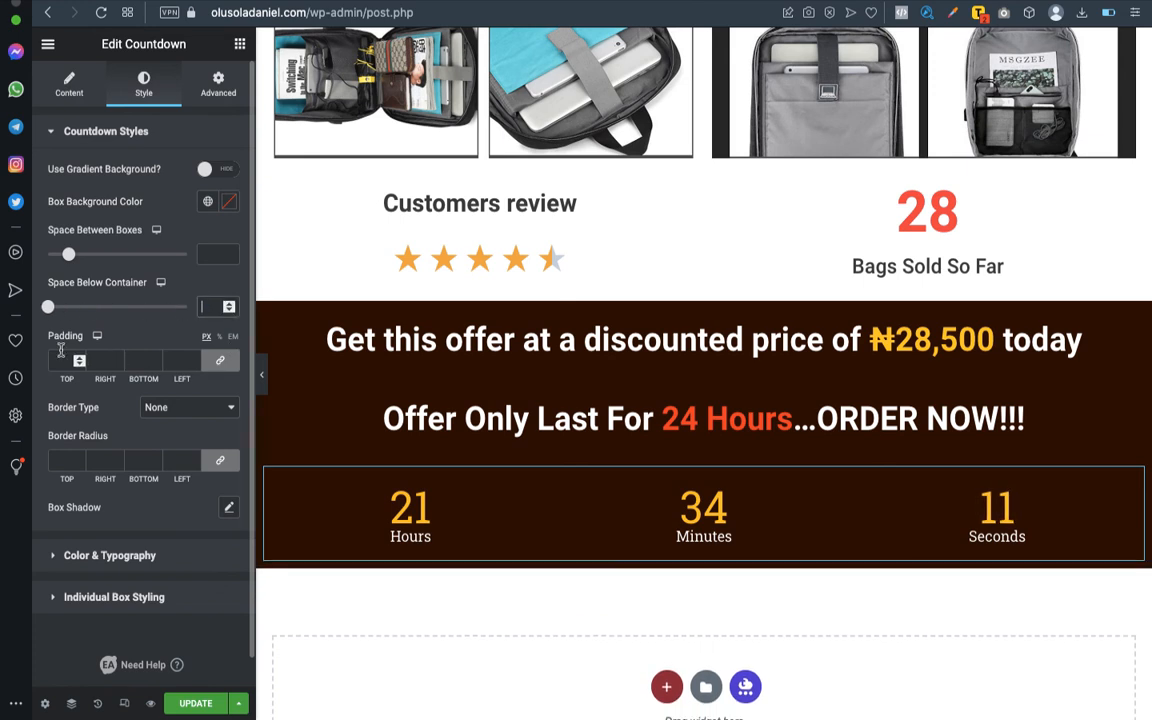
- Unlink the countdown's box padding, set right and left to 100 px, and preview the page with the editing panel temporarily hidden
click(219, 365)
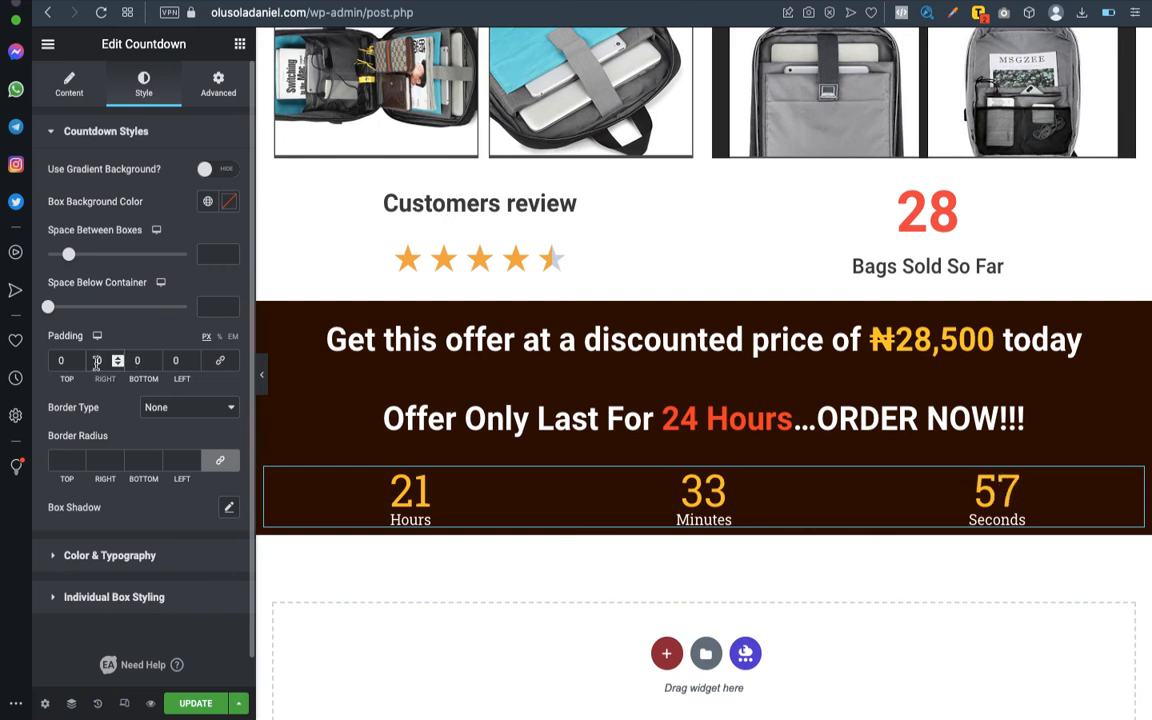
text(100)
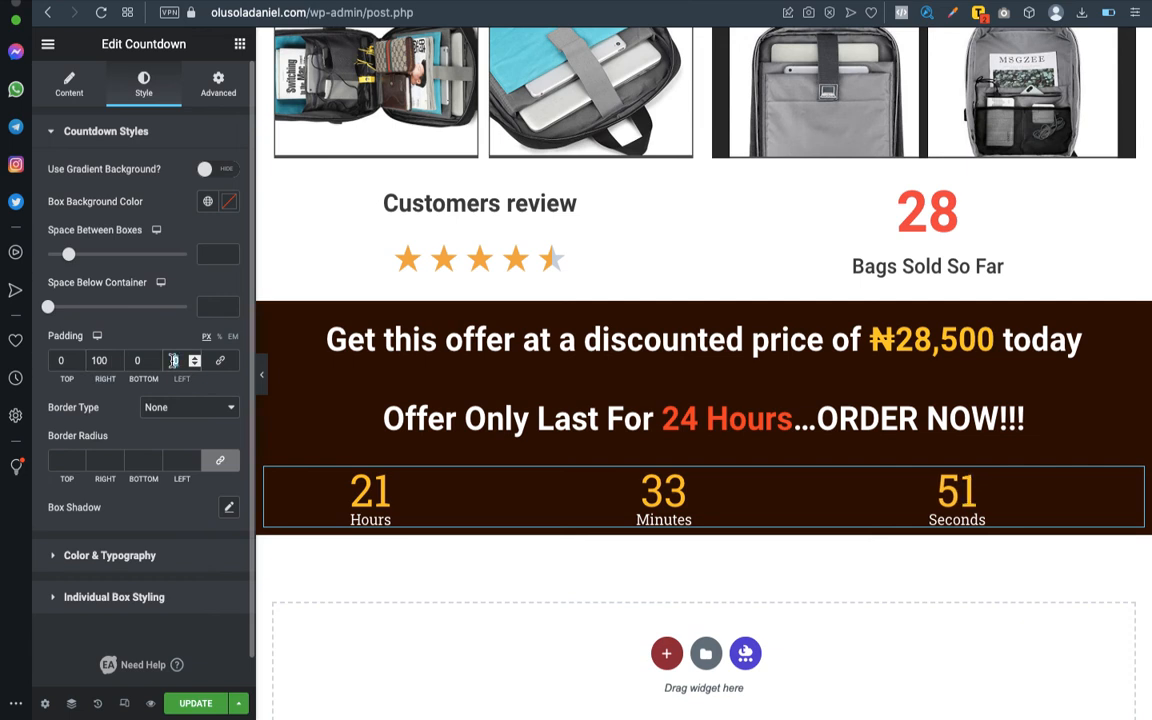
text(100)
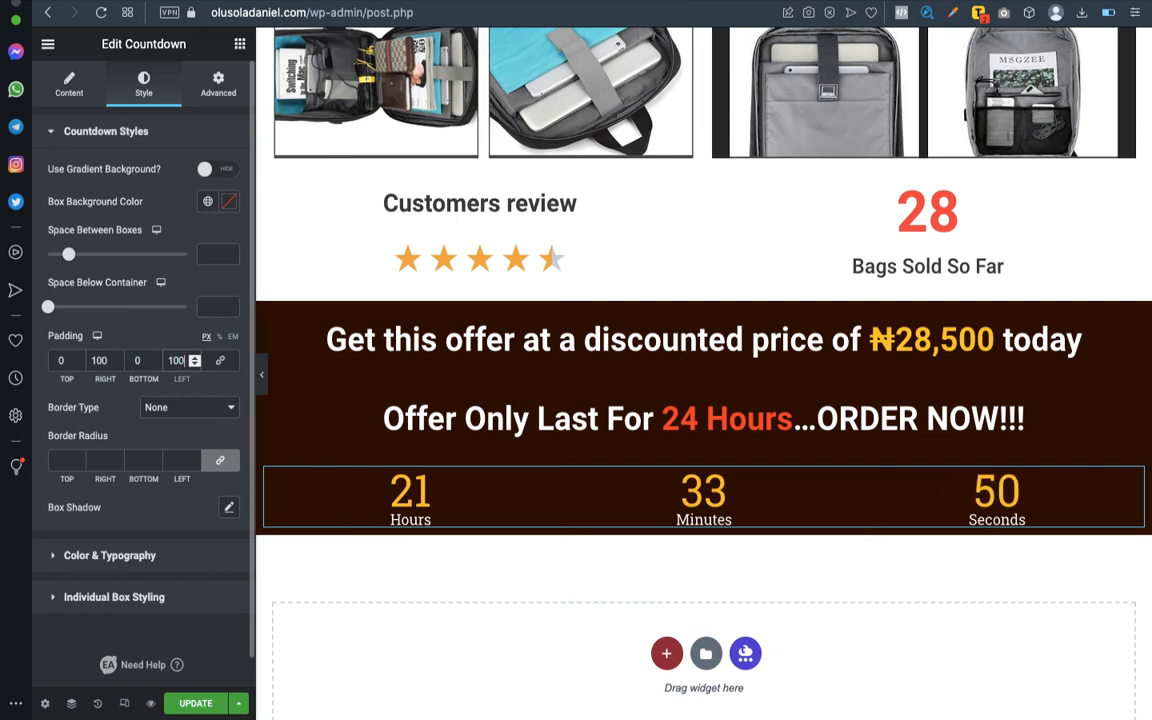
click(263, 385)
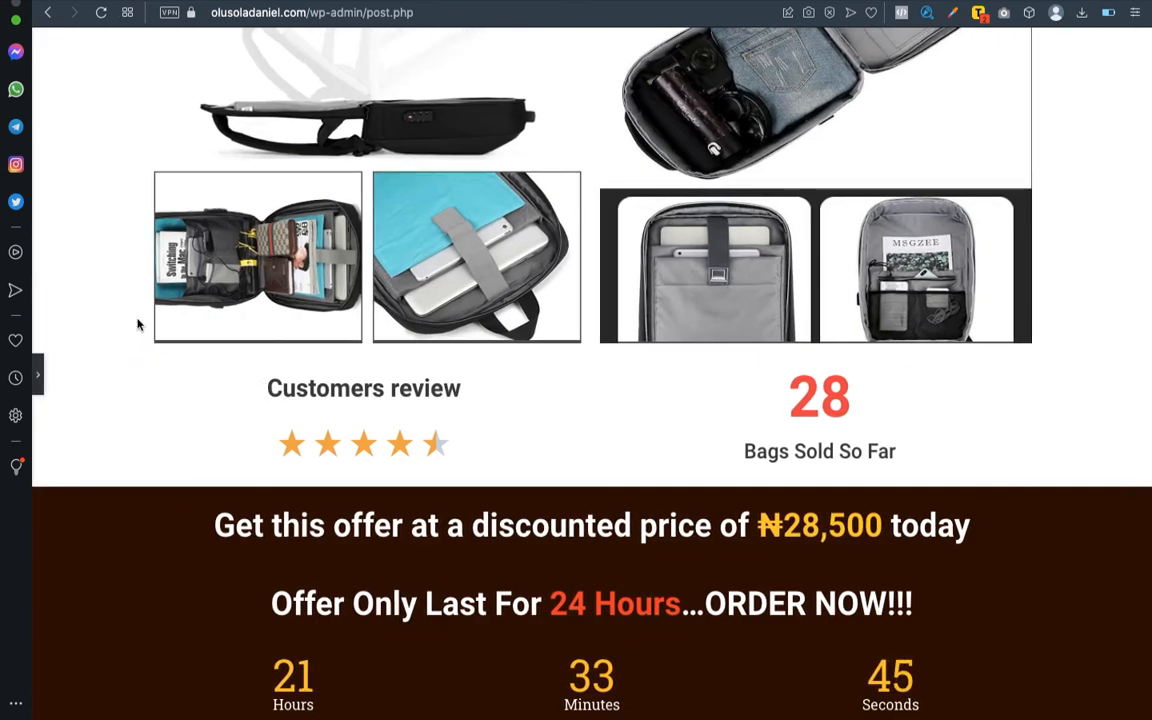
click(39, 372)
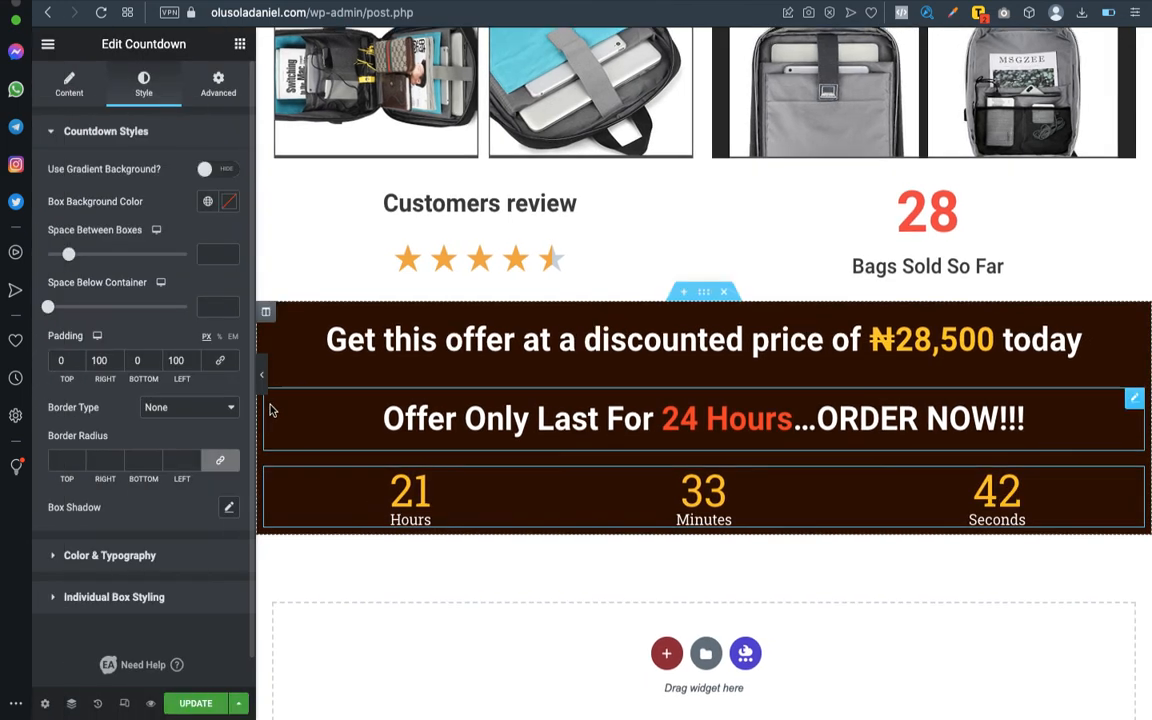
- Set the countdown's right and left box padding to 300 px and preview its spacing with the editing panel hidden
double_click(98, 360)
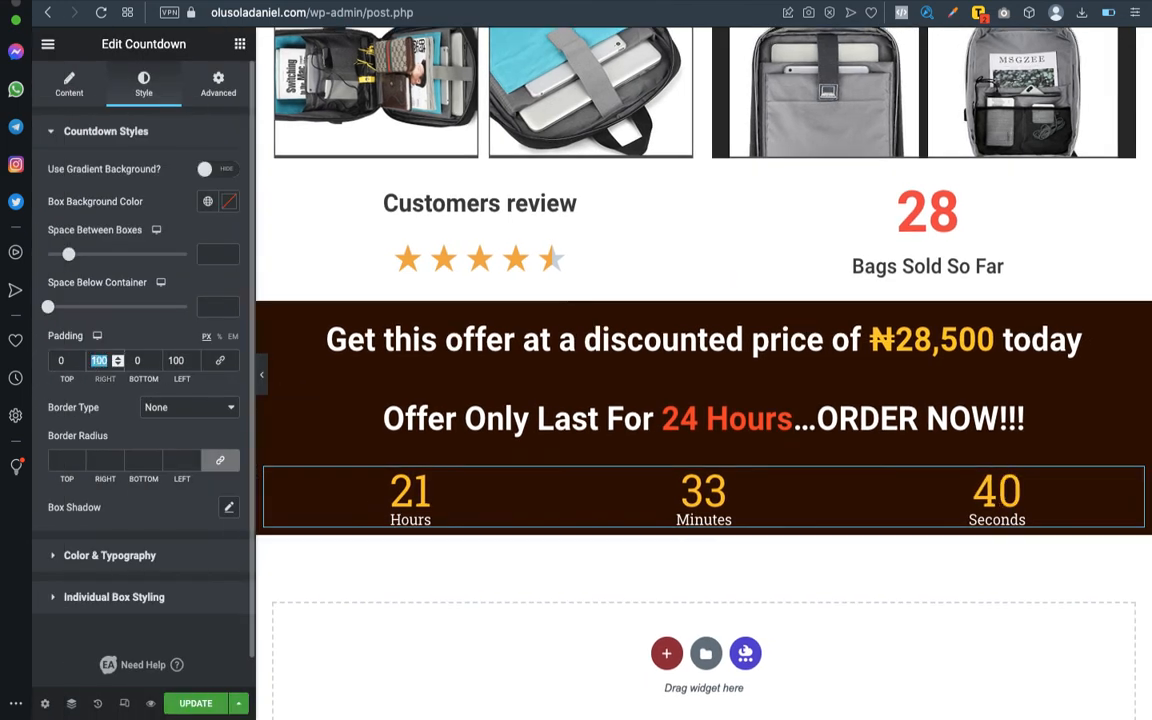
text(300)
double_click(175, 360)
text(300)
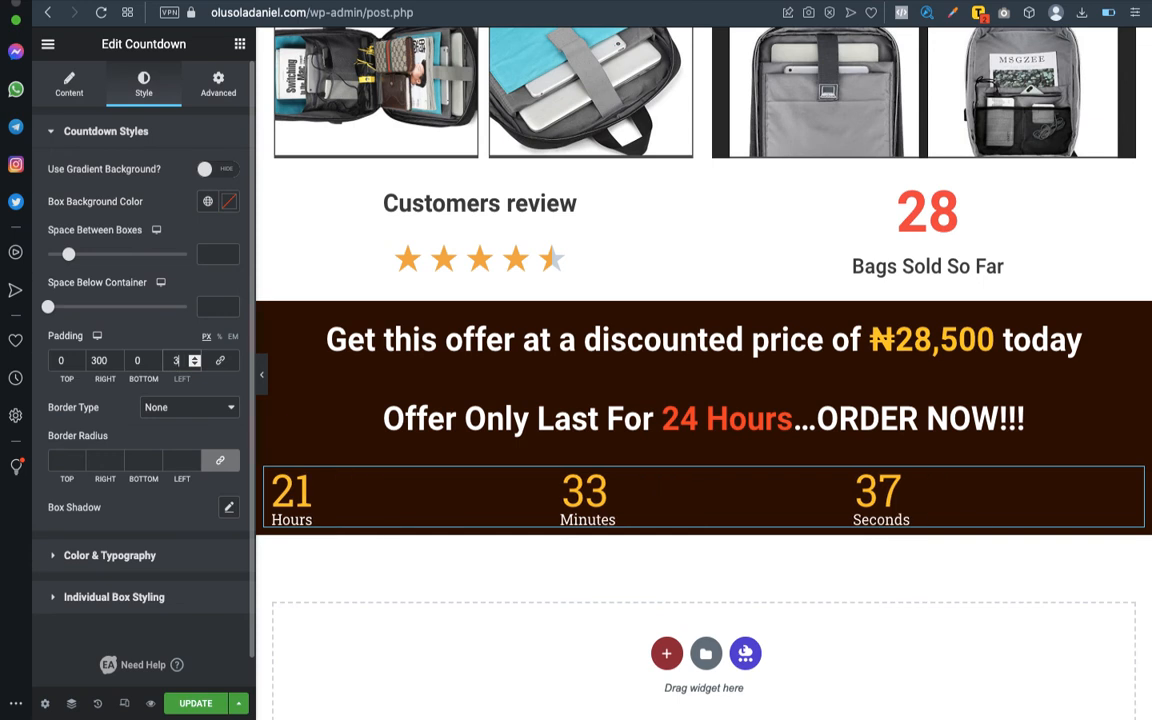
click(262, 372)
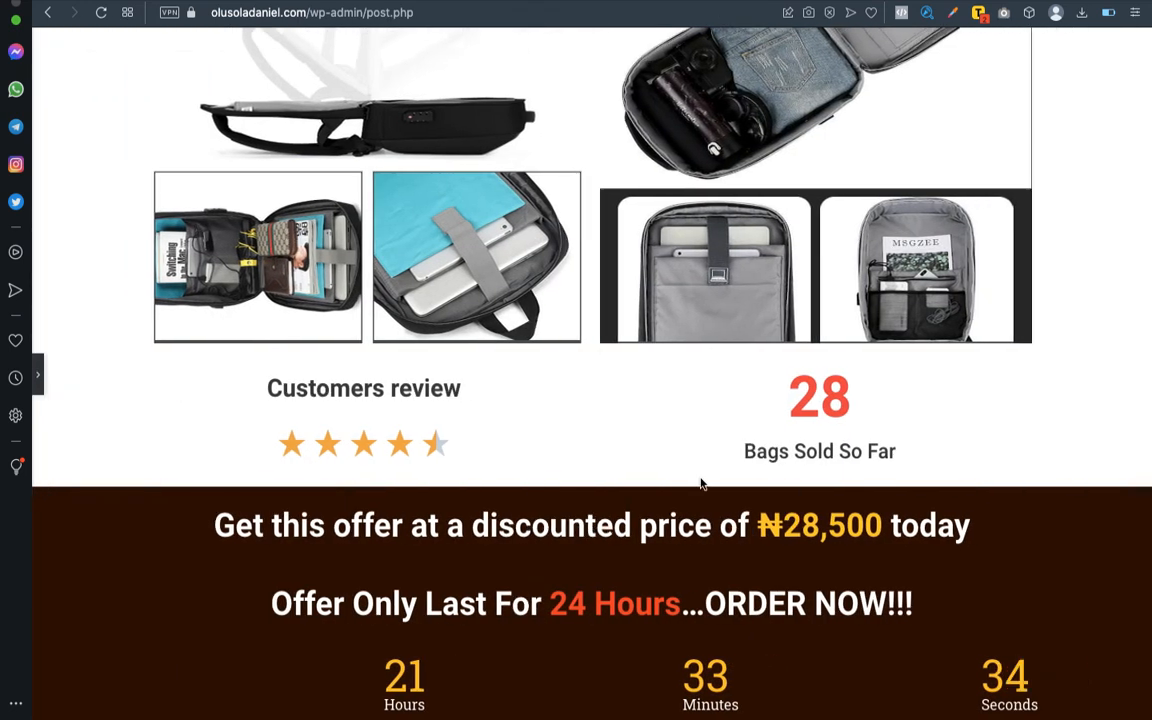
click(40, 375)
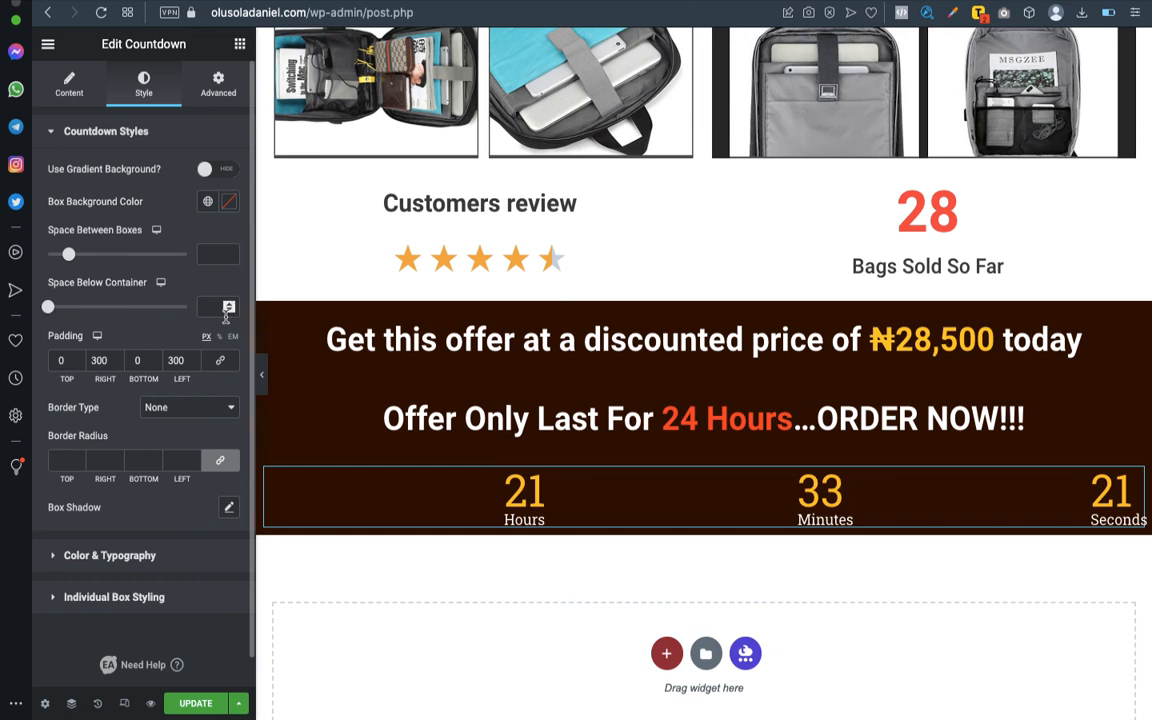
click(261, 374)
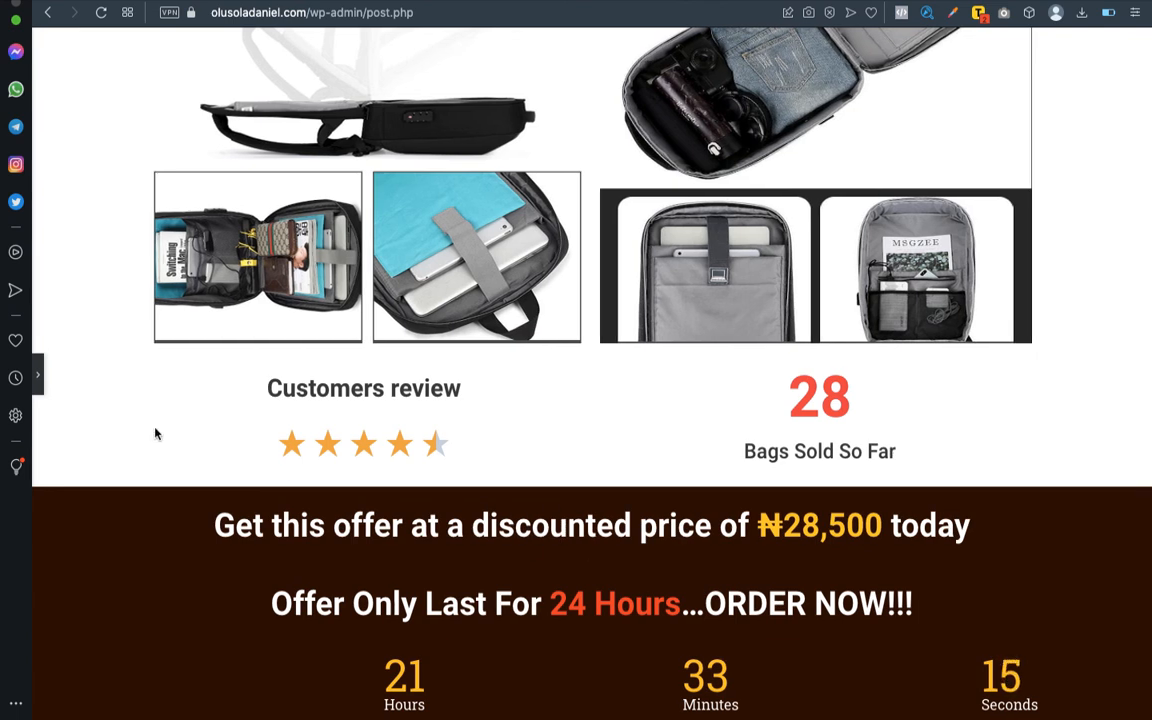
- Set the countdown's right and left box padding back to 0 px and preview the page with the editing panel temporarily hidden
click(38, 375)
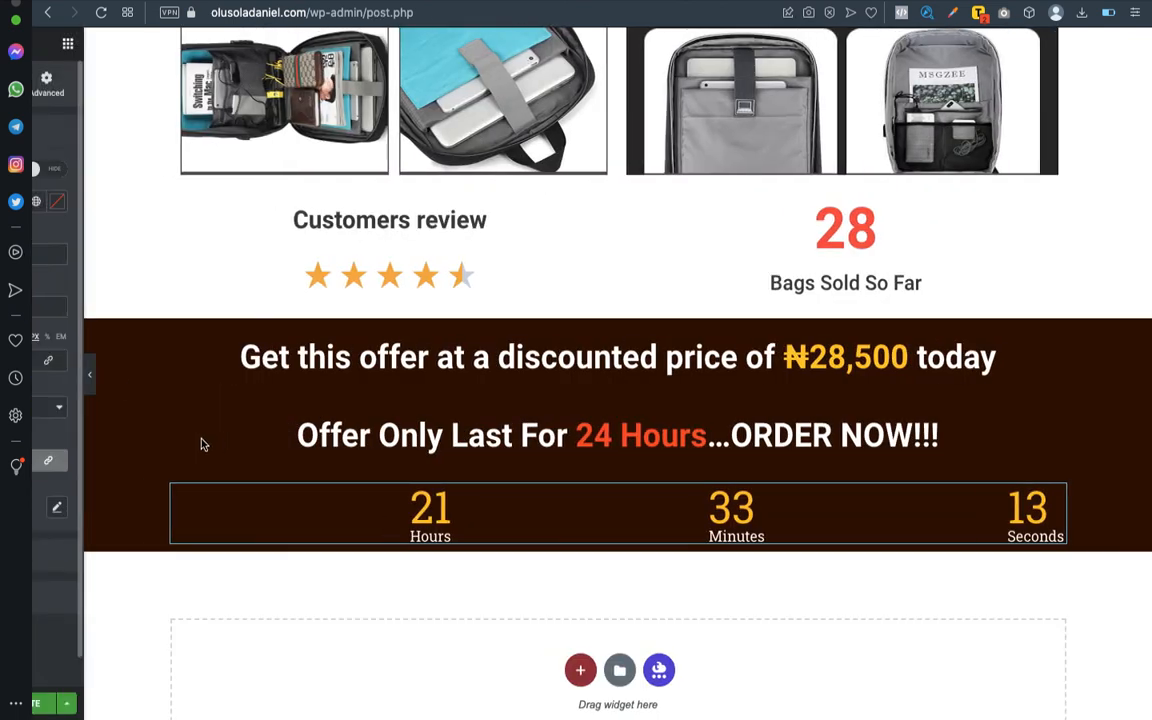
text(0)
double_click(176, 360)
text(0)
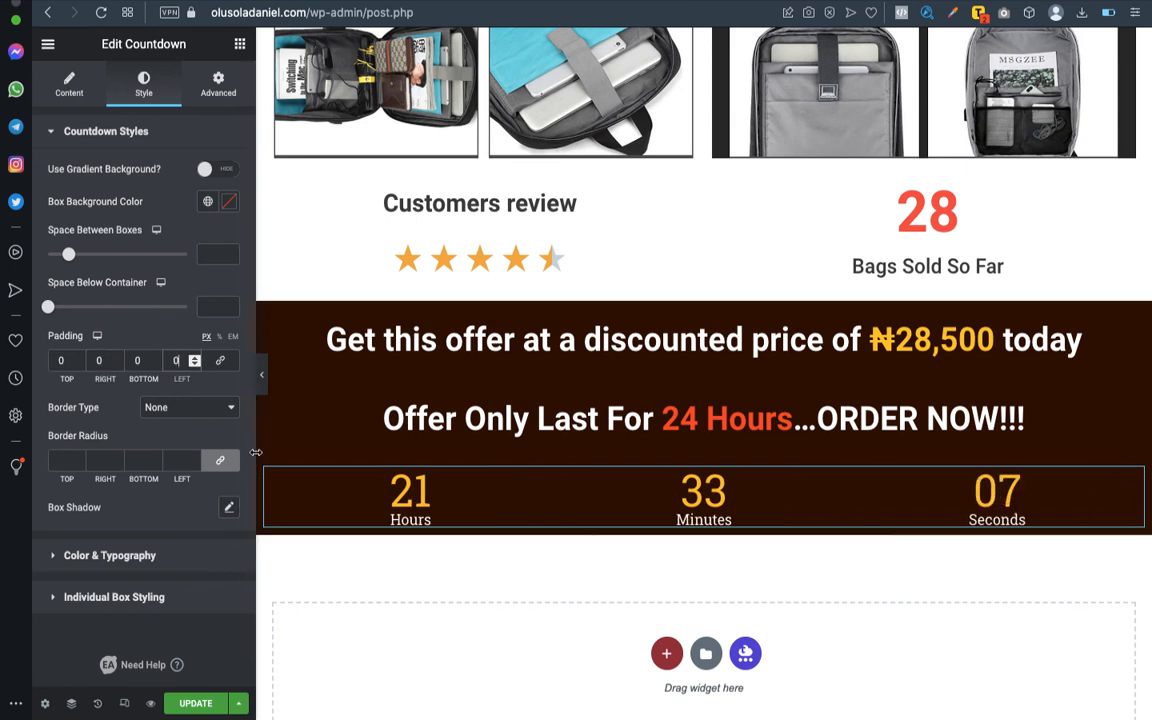
click(262, 375)
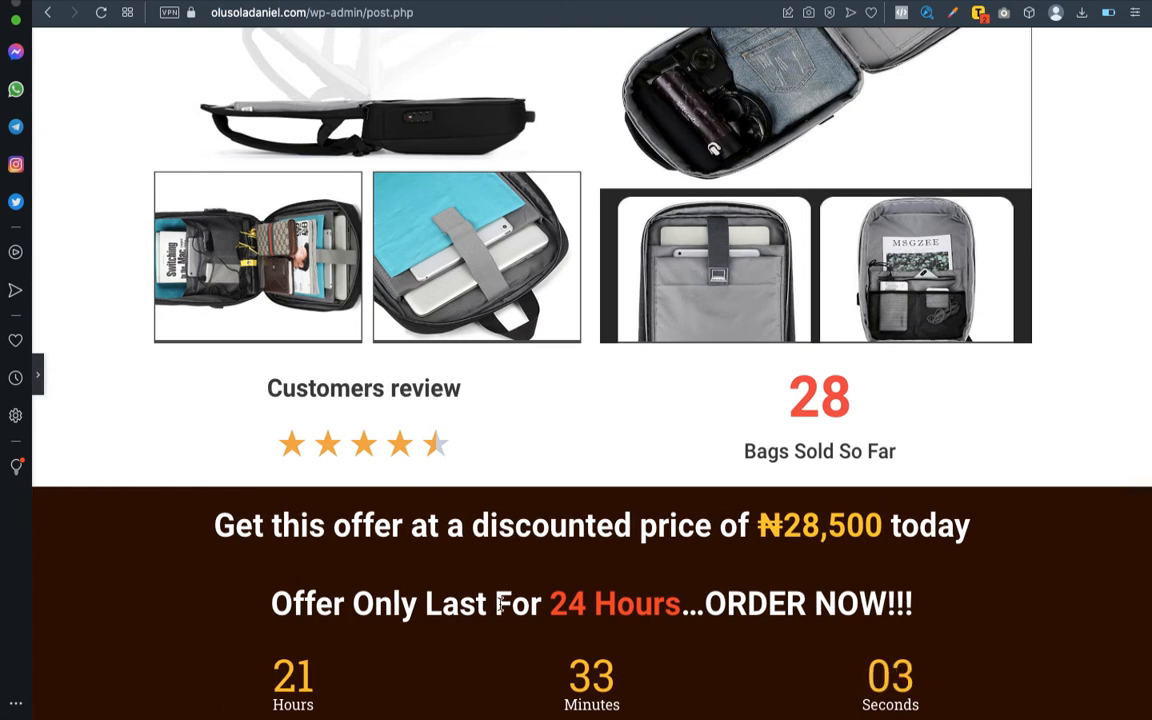
click(38, 373)
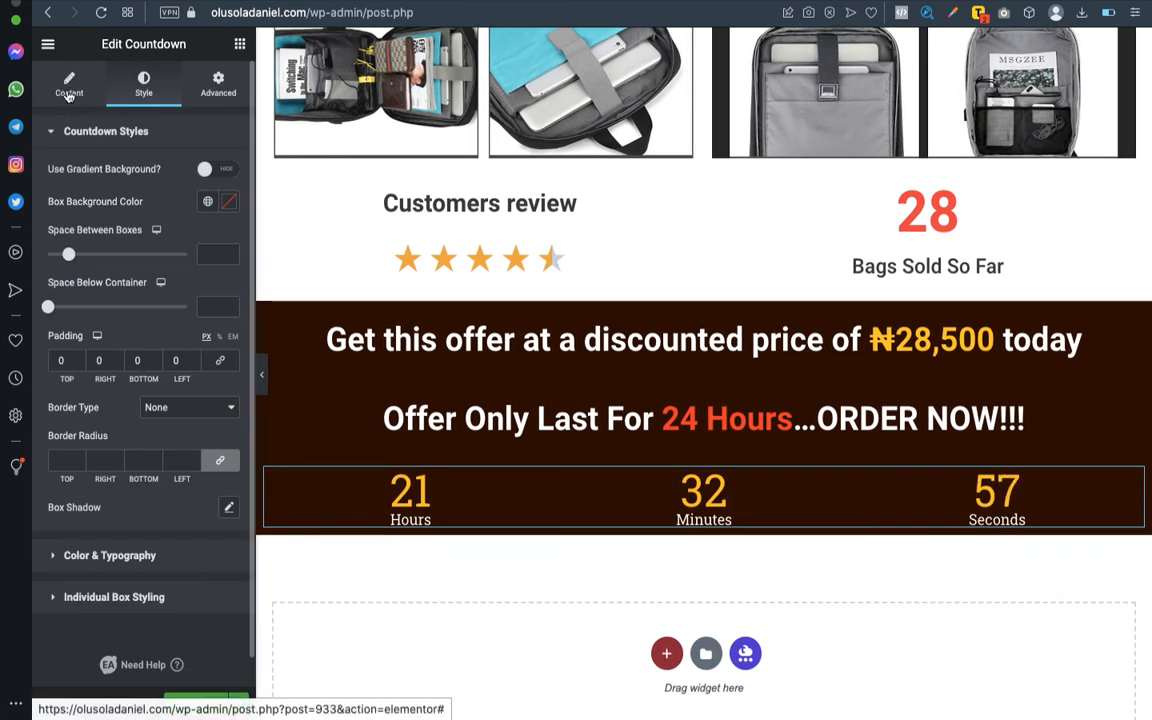
- Turn on the separator between the countdown's units in its content settings, in the Dotted style
click(69, 90)
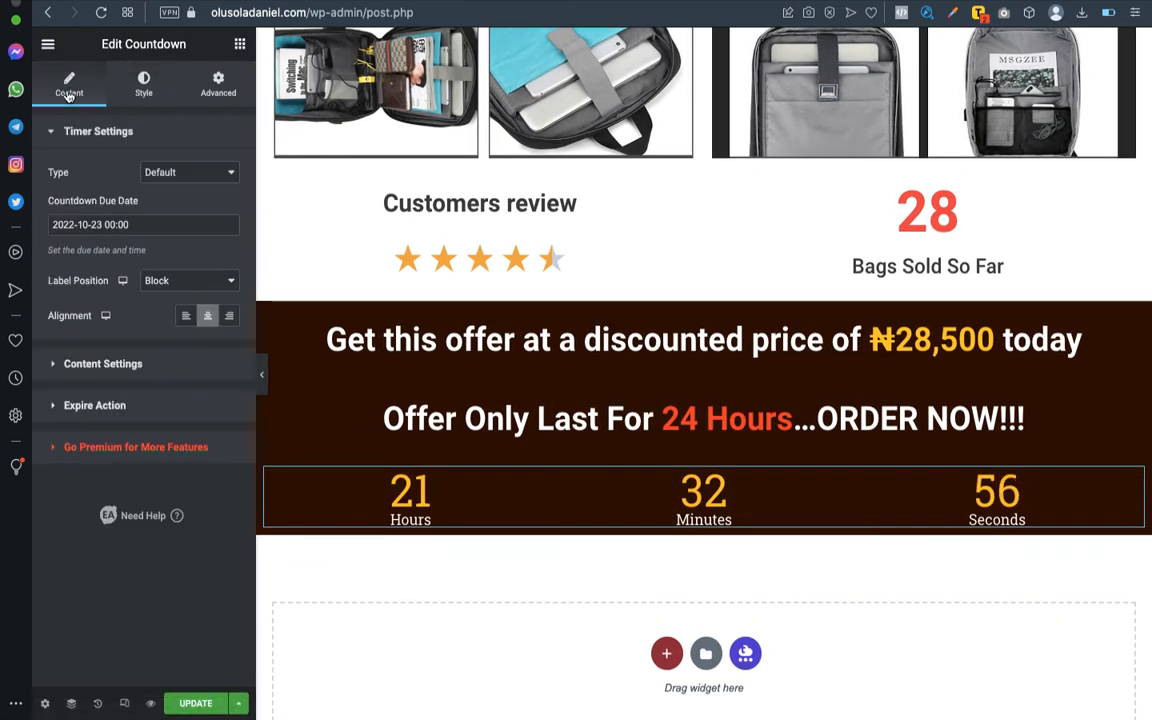
click(103, 364)
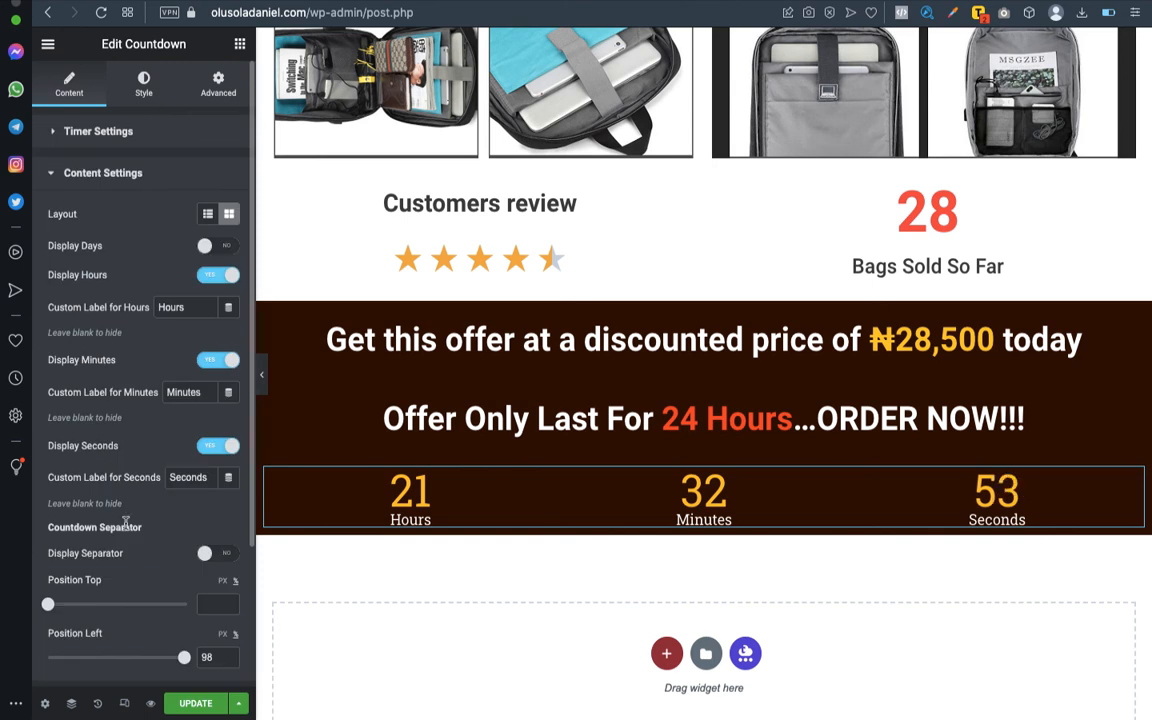
click(216, 555)
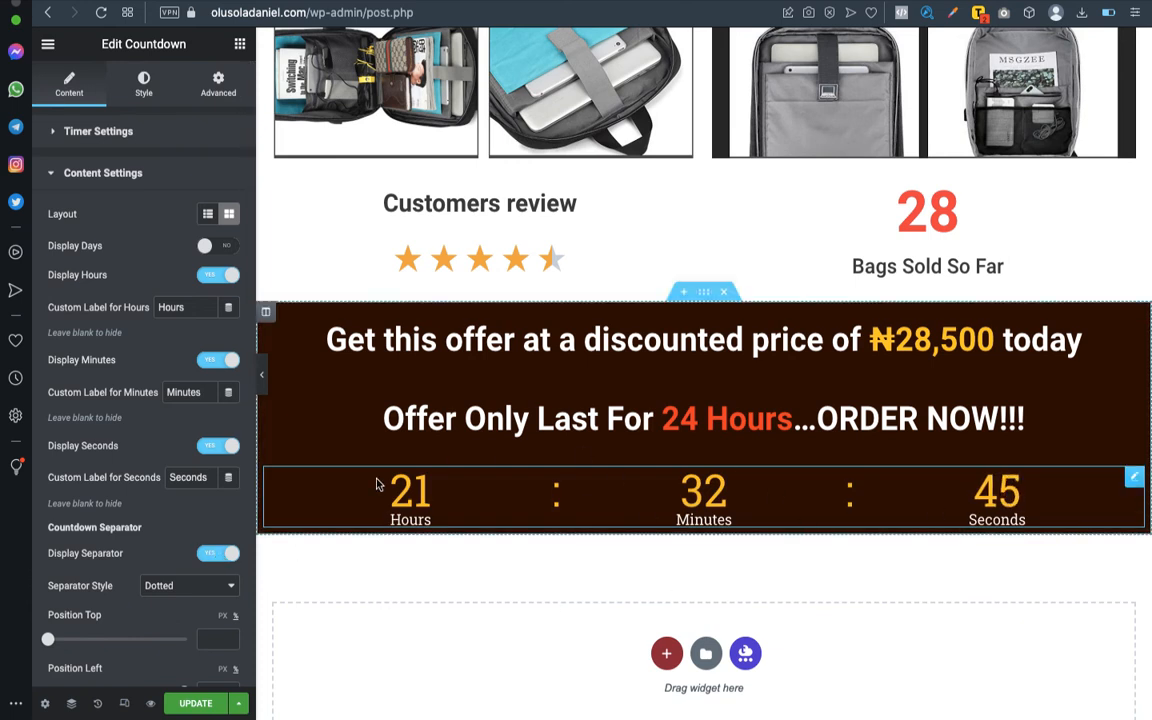
- Set the countdown digits' font size to 70 px in their typography settings
click(140, 84)
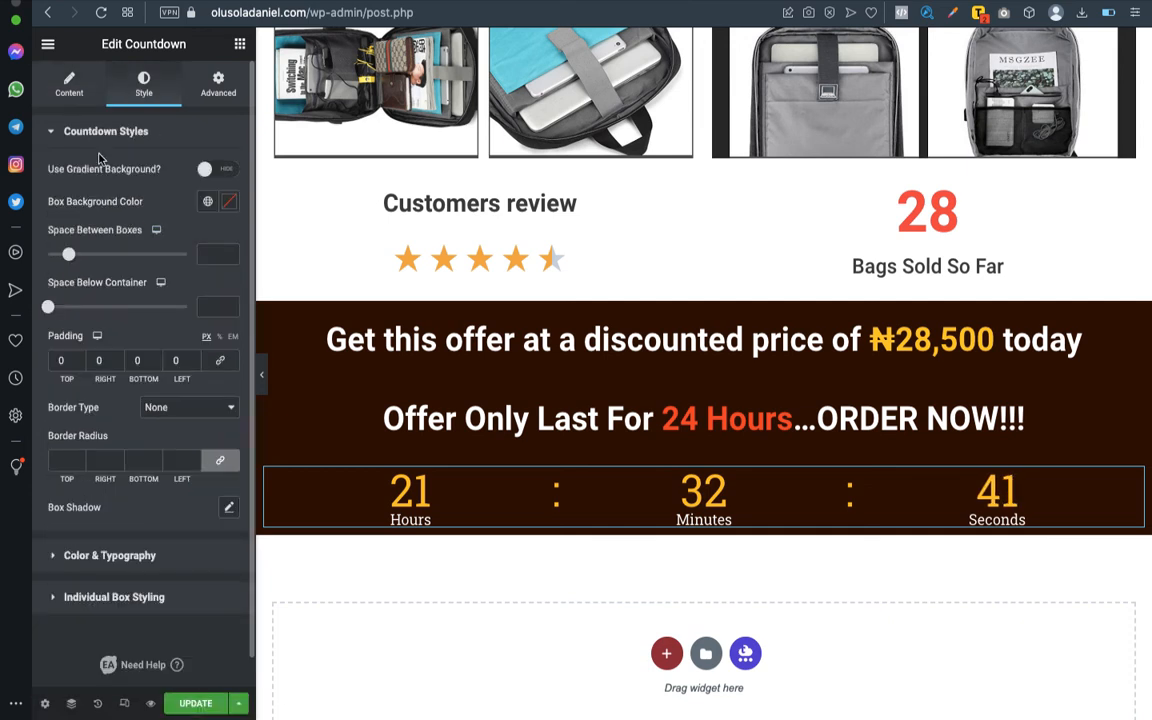
scroll(158, 380, down, 1)
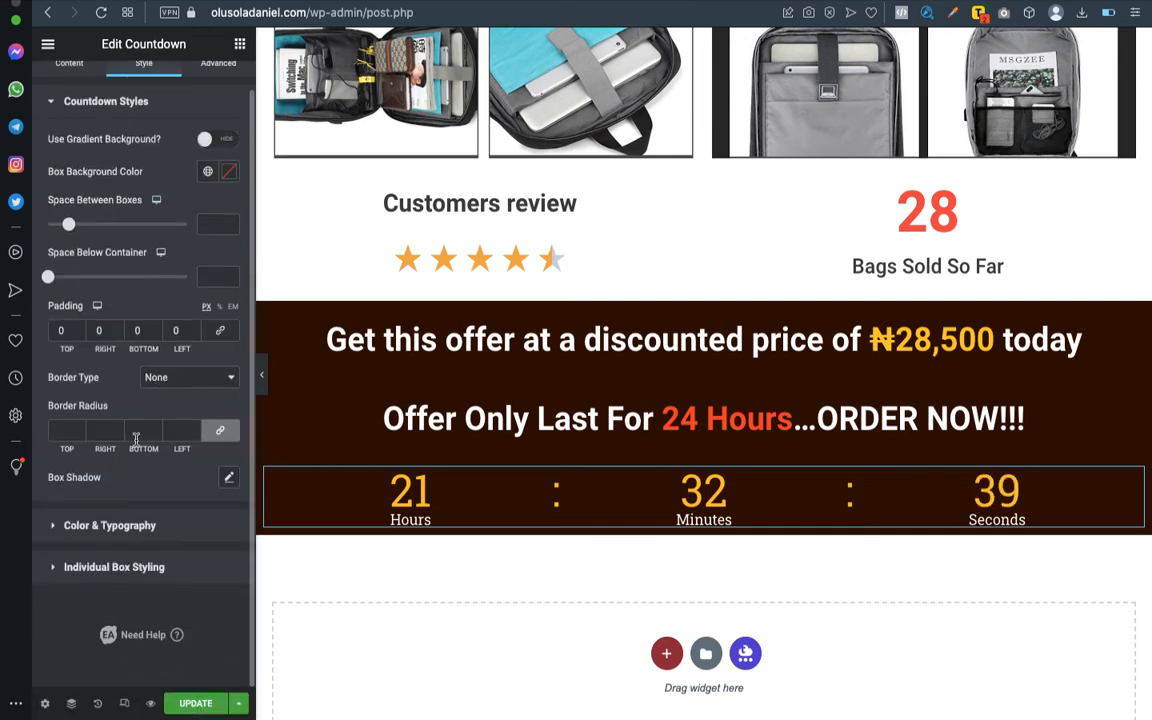
click(113, 530)
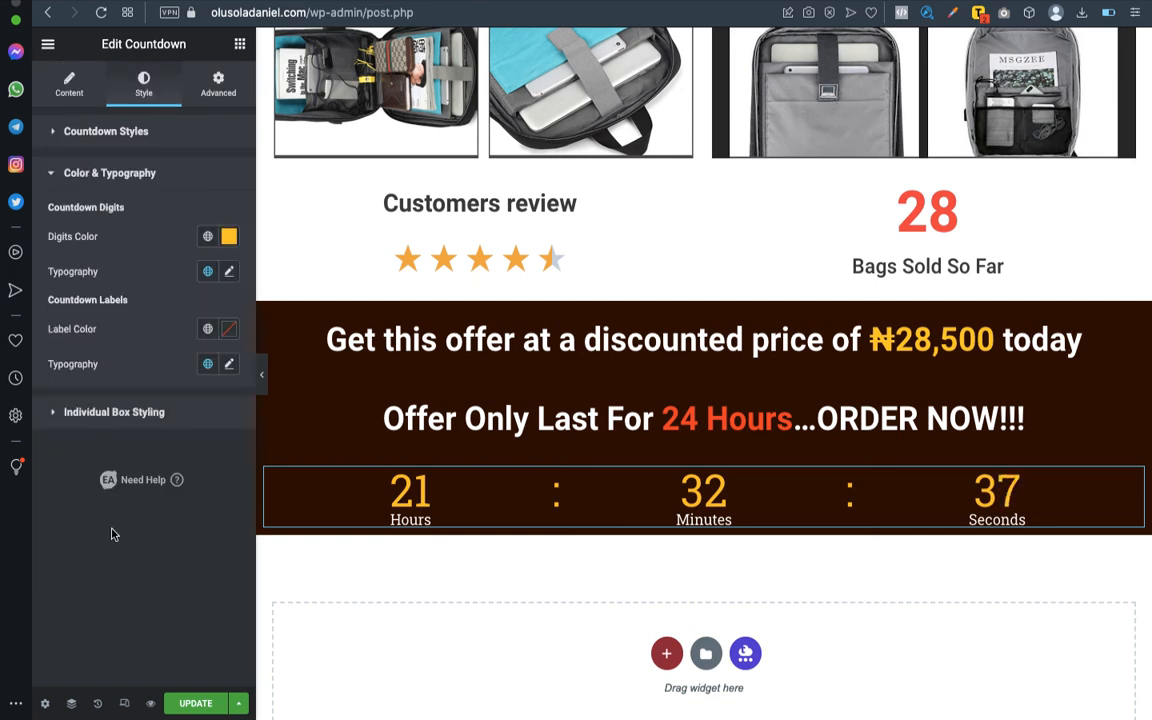
click(229, 273)
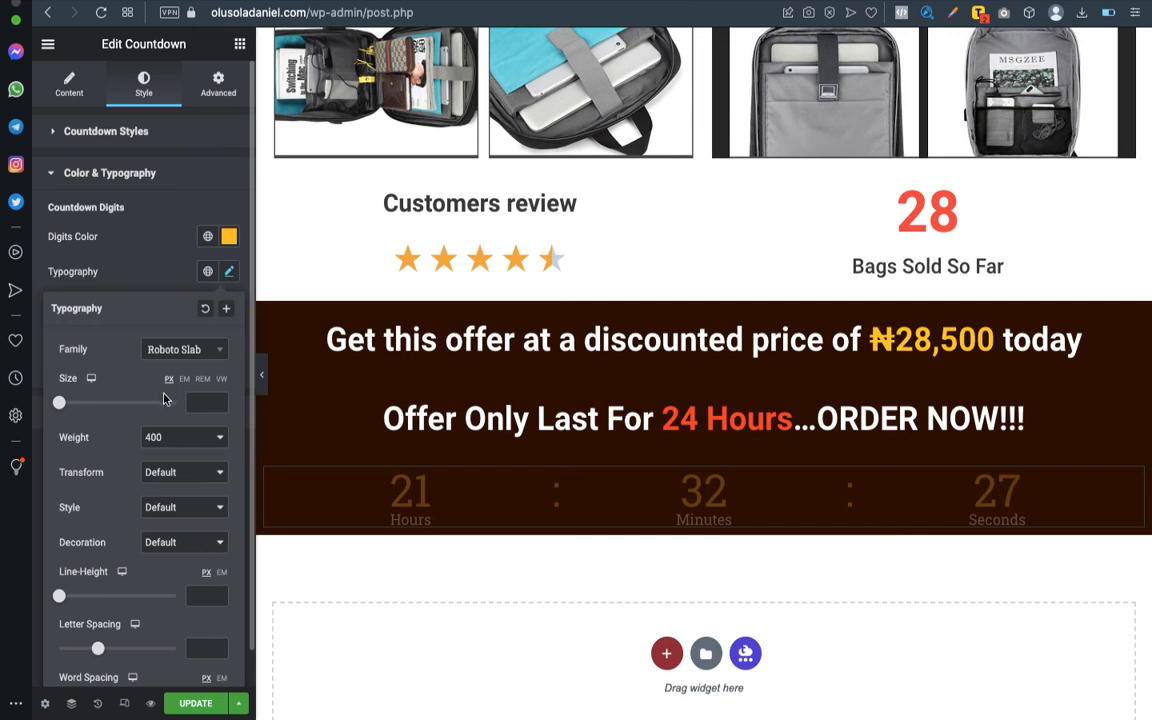
drag(60, 403, 114, 405)
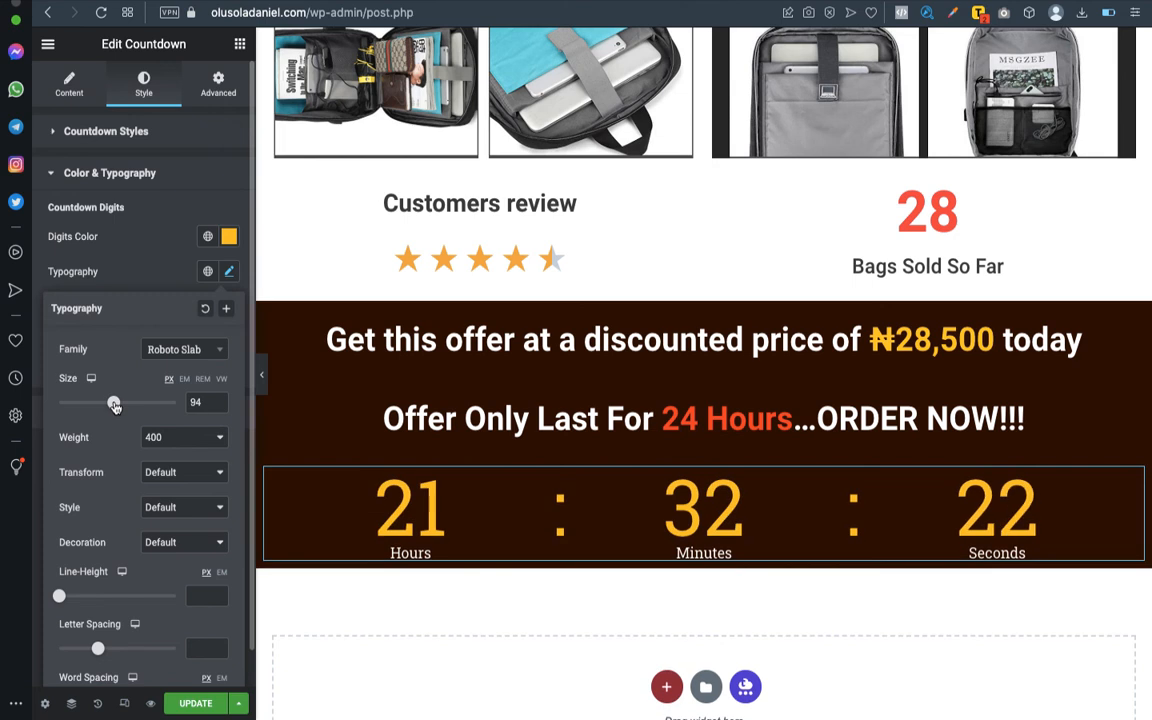
drag(114, 405, 111, 405)
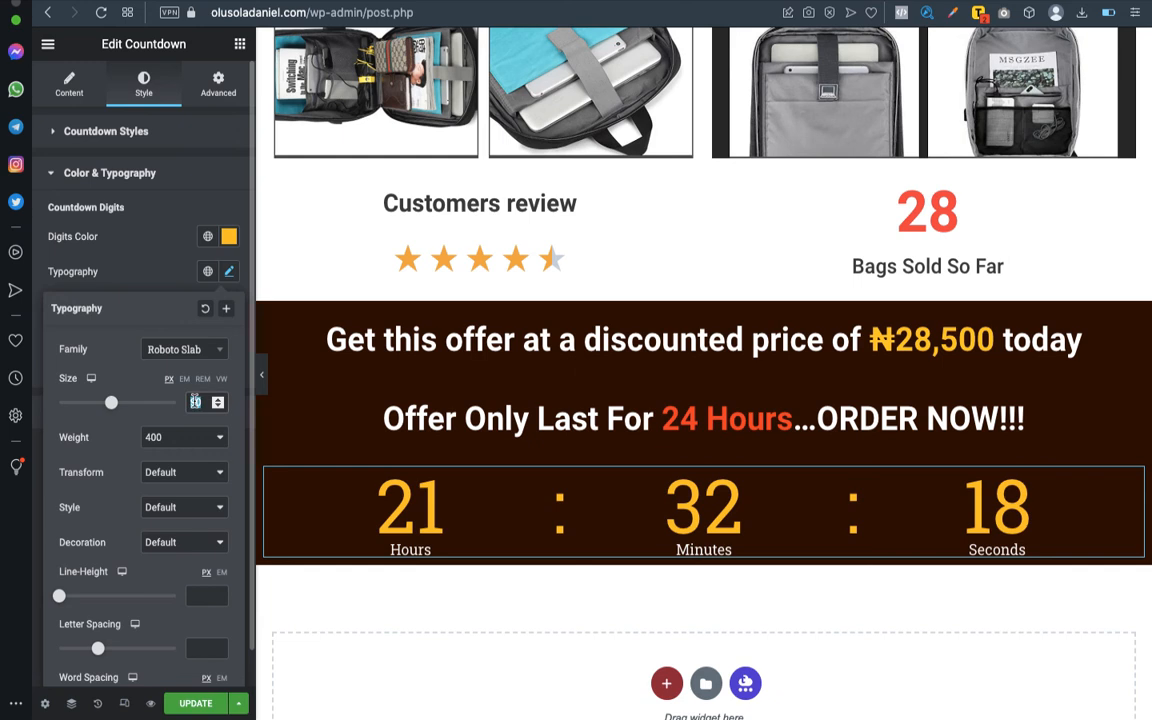
text(60)
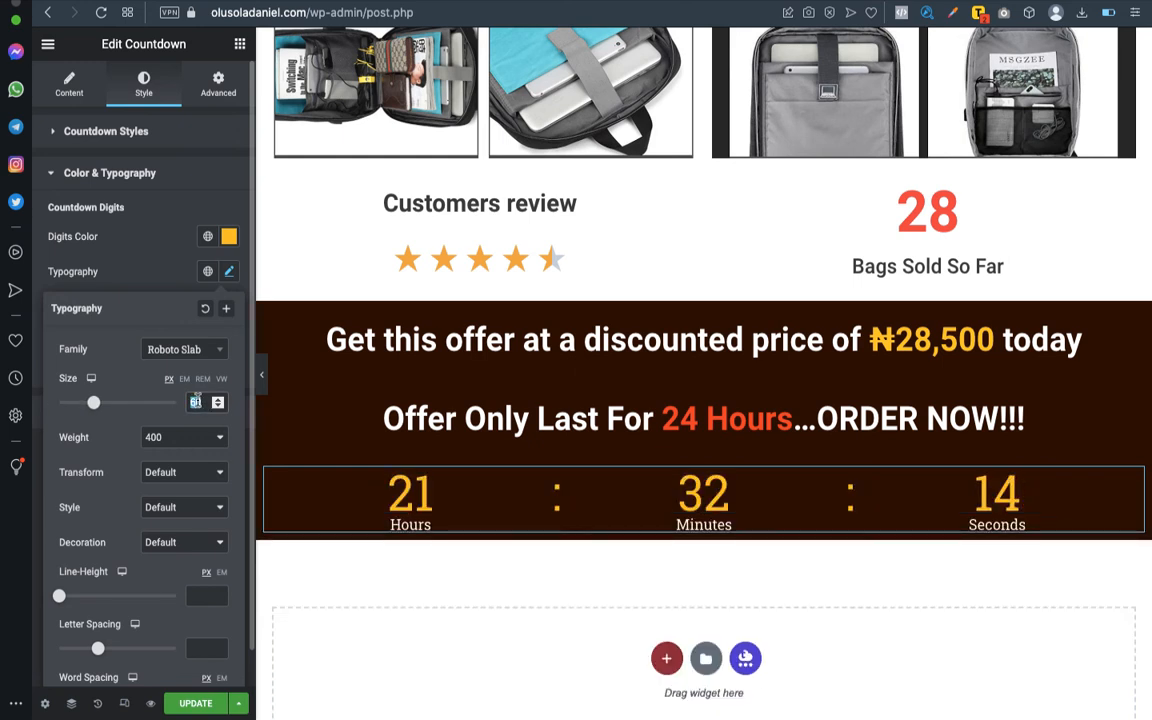
text(70)
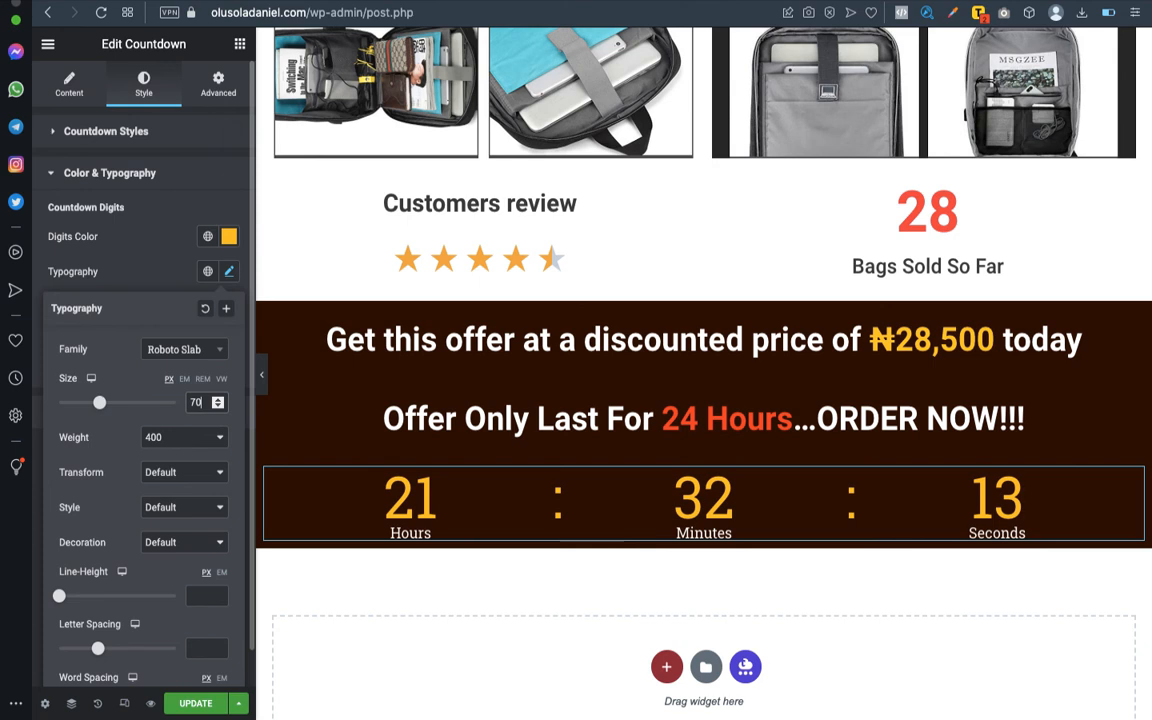
- Set the countdown digits' font weight to 600 and save the page changes
click(197, 434)
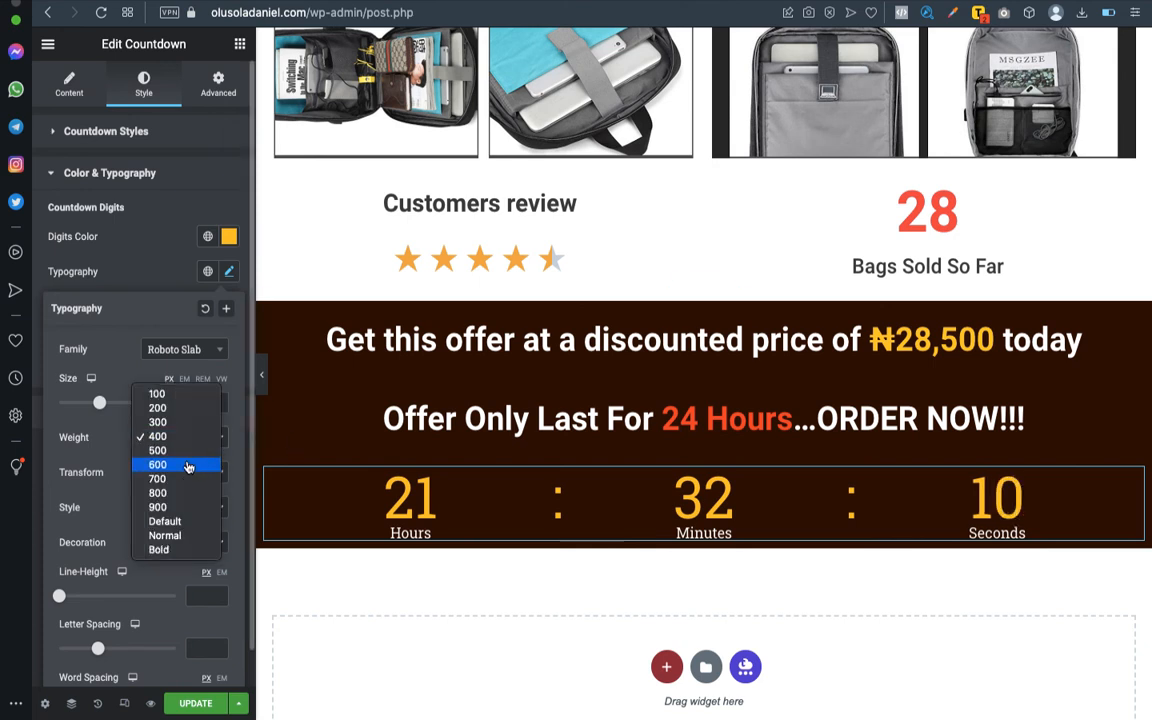
click(188, 468)
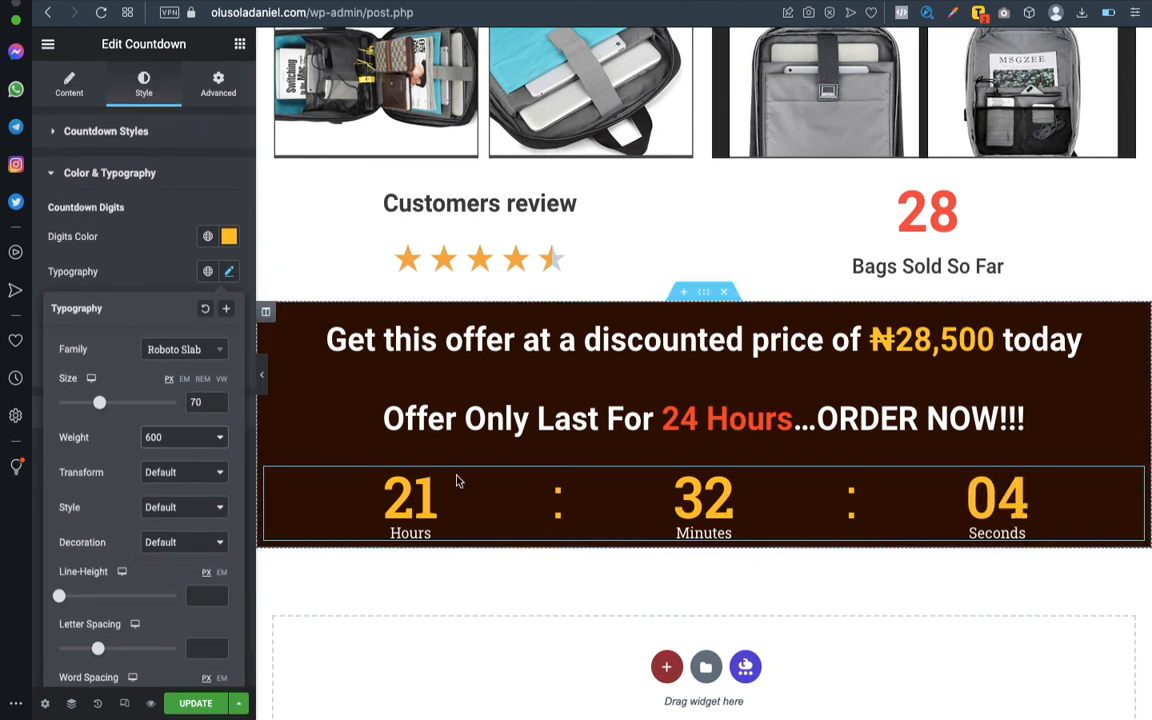
click(196, 703)
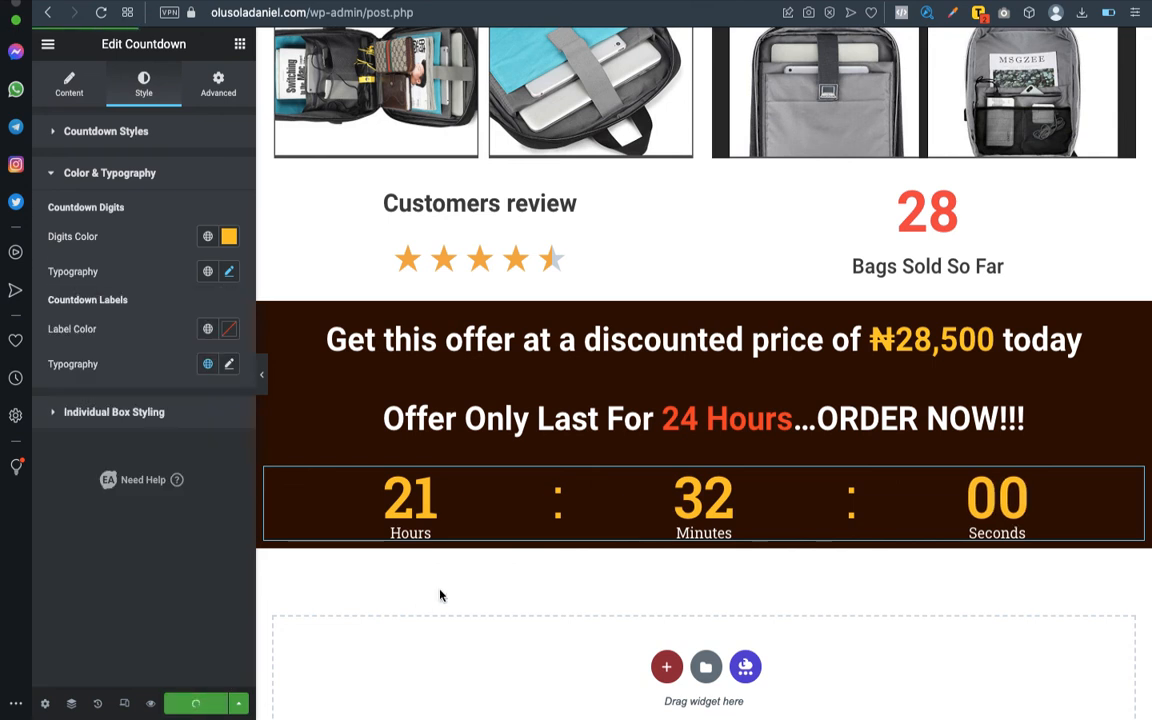
- Check the mode of delivery item in the Word outline and add a single-column section below the countdown section
key(ctrl+Left)
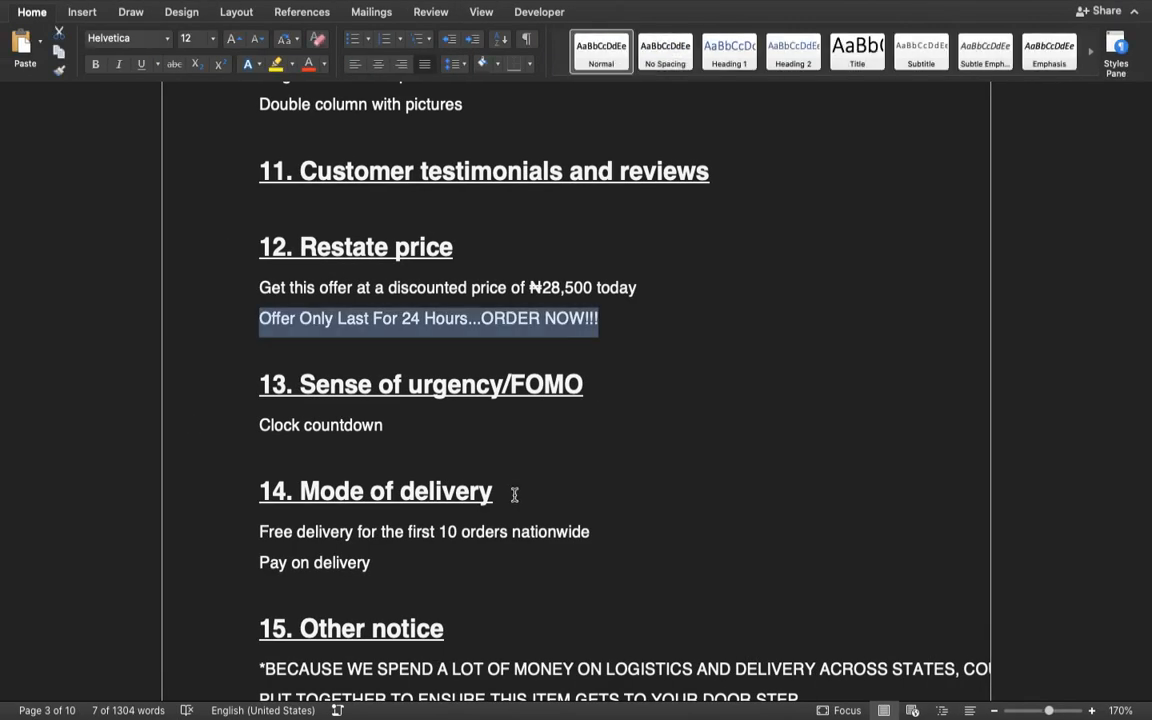
scroll(514, 494, down, 5)
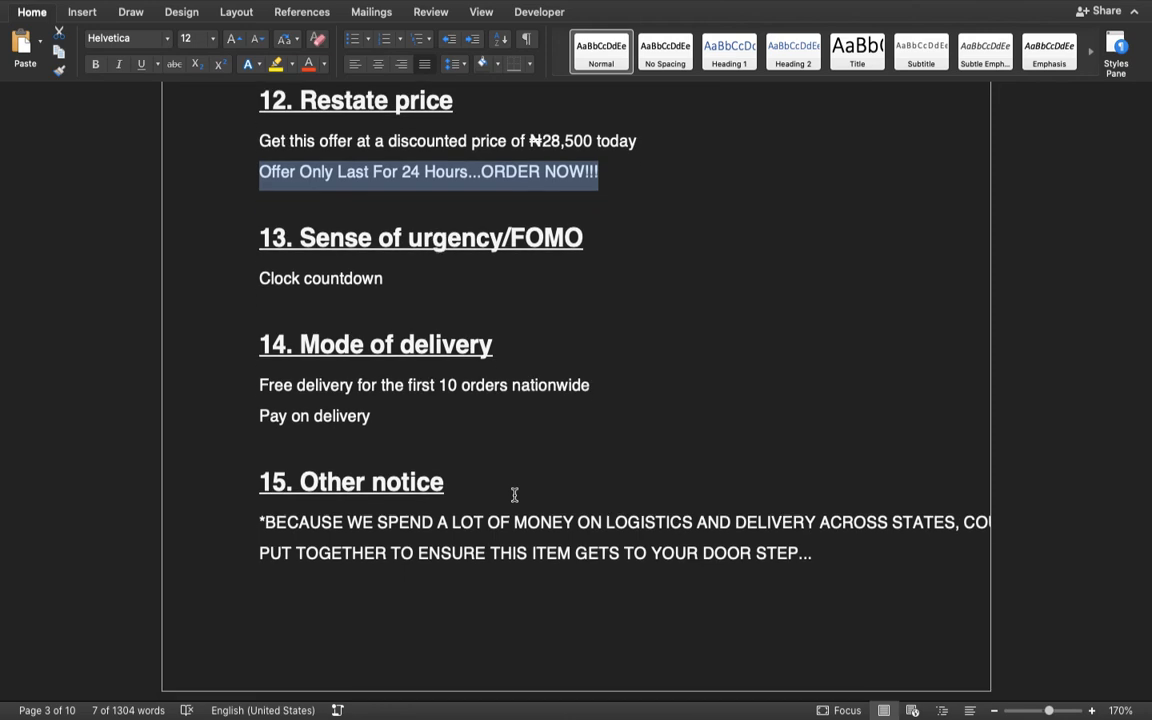
key(ctrl+Right)
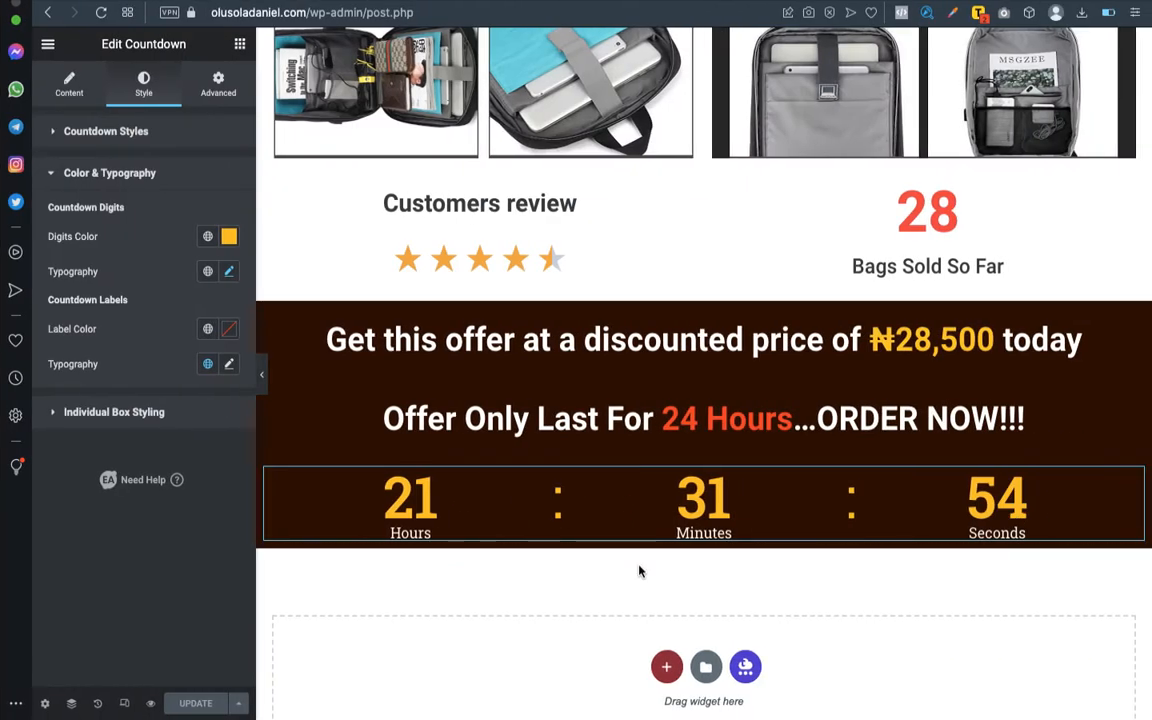
click(666, 666)
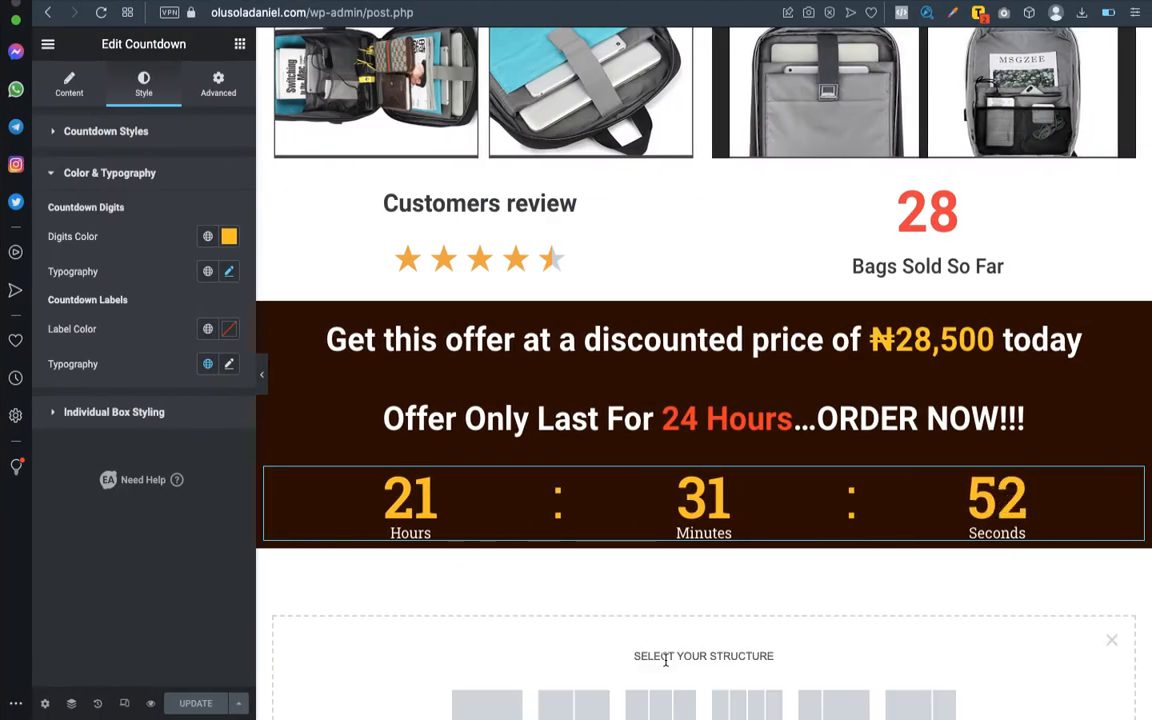
scroll(517, 687, down, 2)
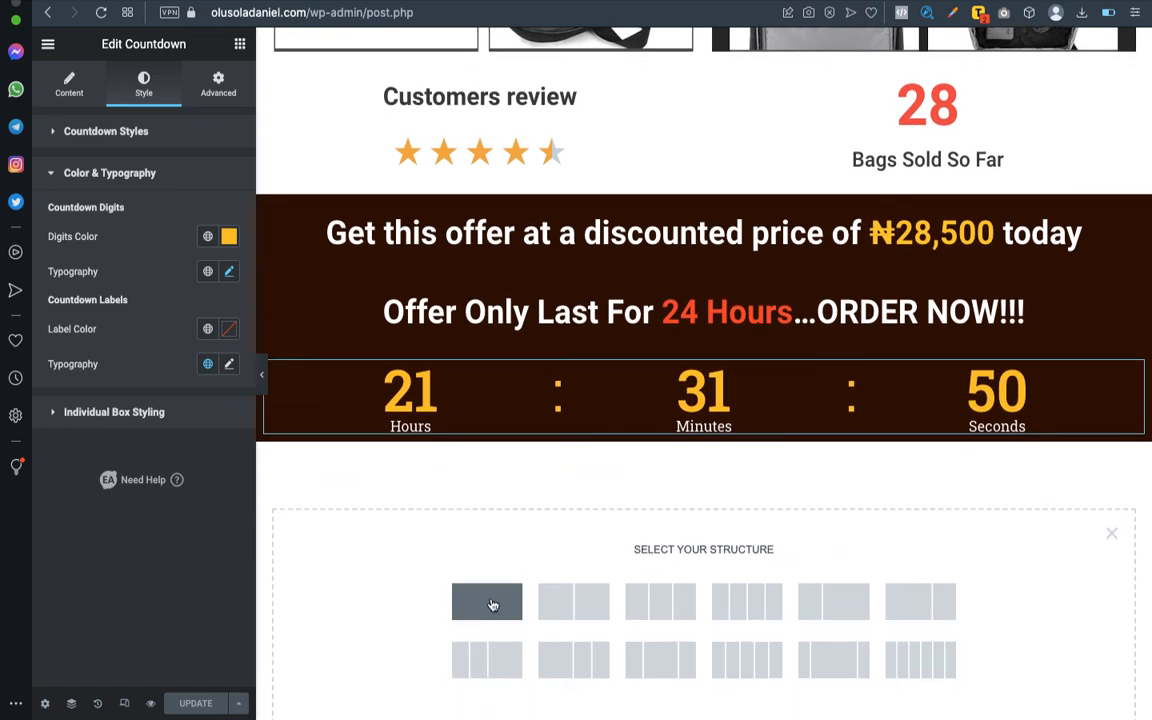
click(492, 604)
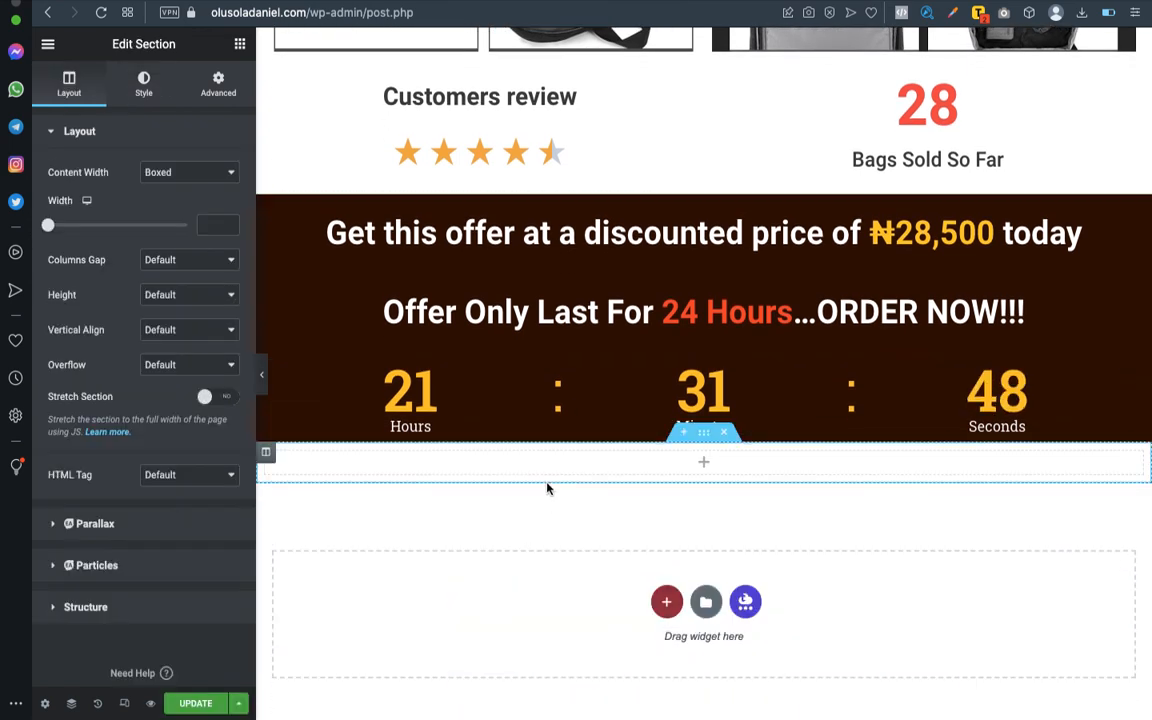
- Place a Heading widget in the new section below the countdown and center-align it
click(240, 49)
drag(201, 253, 738, 463)
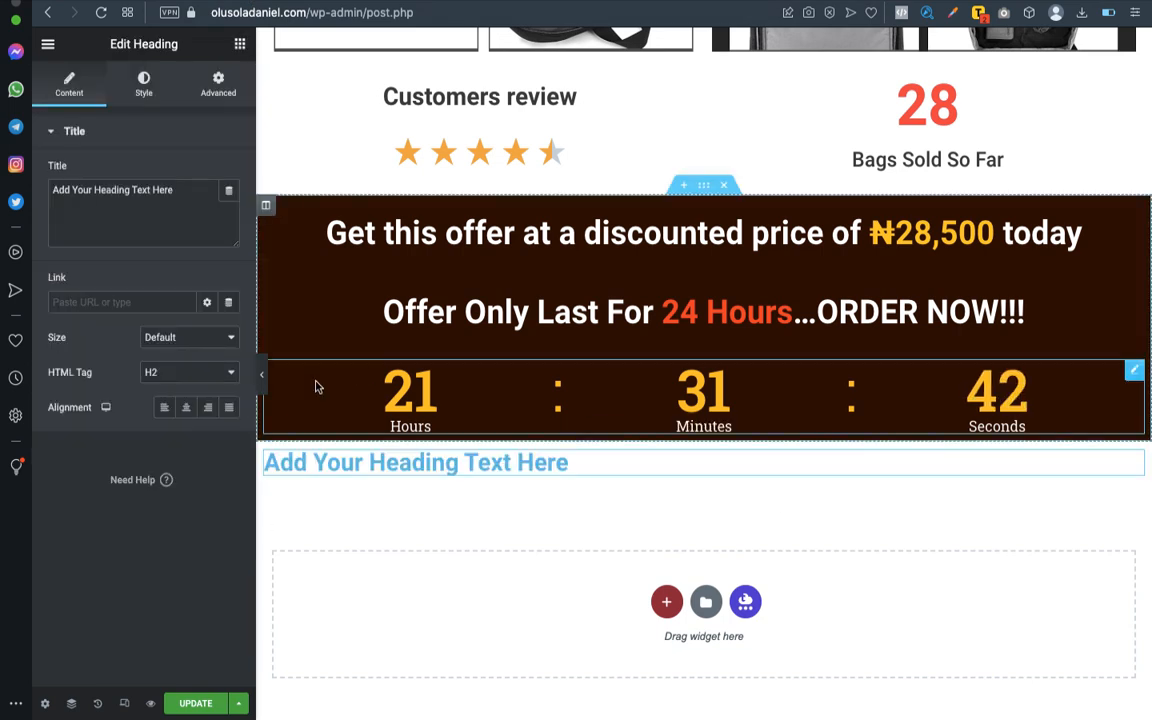
click(186, 407)
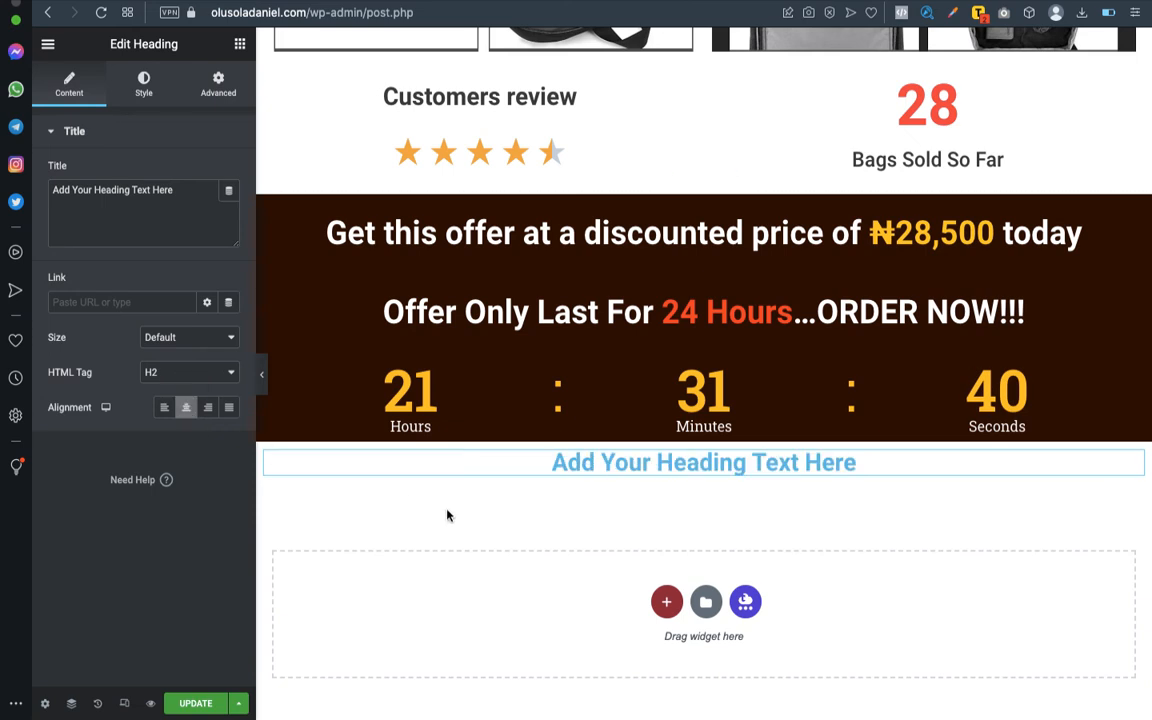
- Copy "Free delivery for the first 10 orders nationwide" from the Word outline into the new heading as its title
key(ctrl+Left)
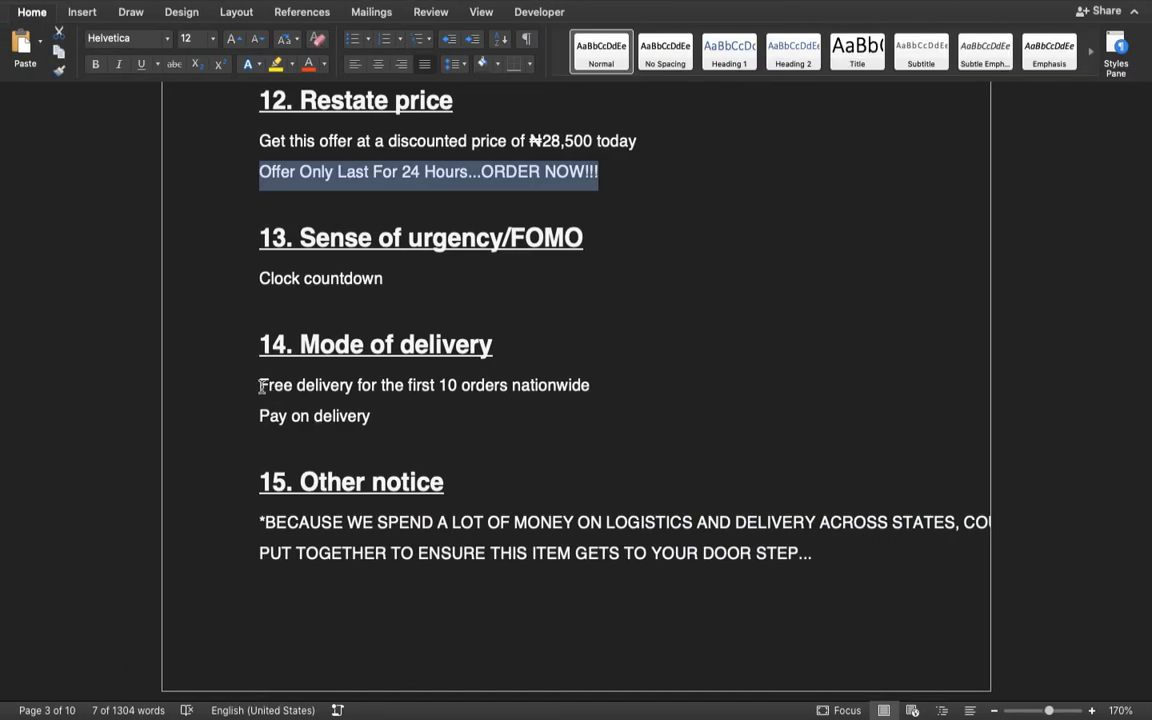
drag(261, 387, 546, 392)
key(super+c)
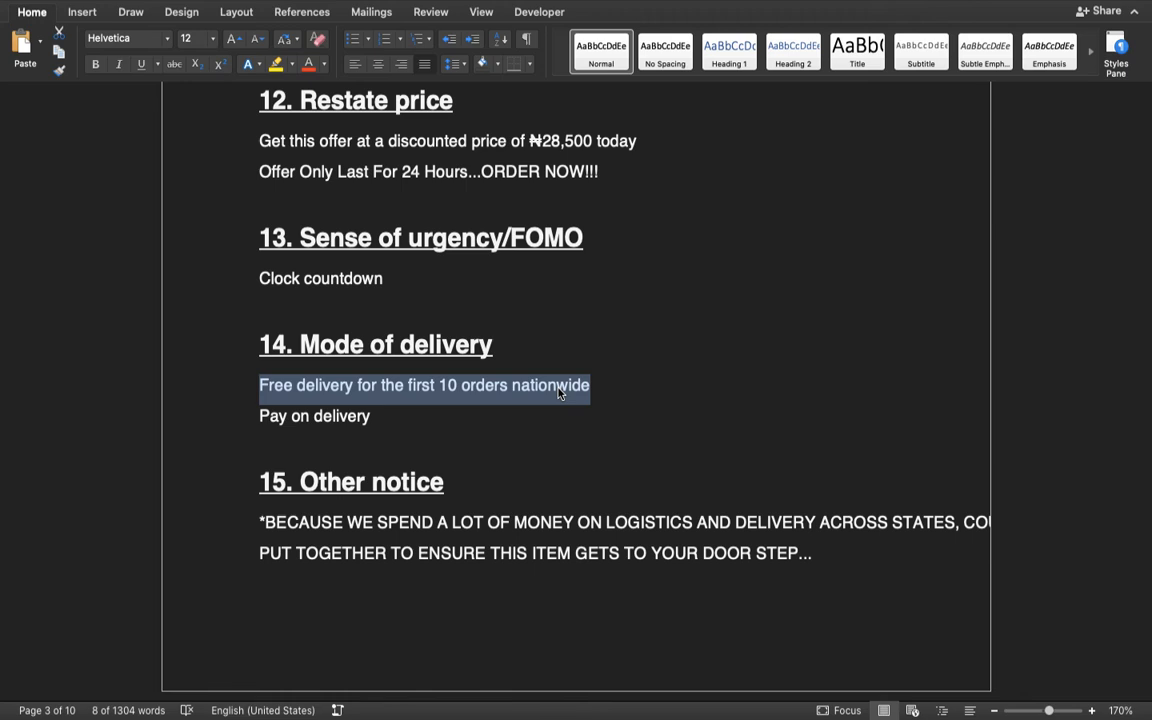
key(ctrl+Right)
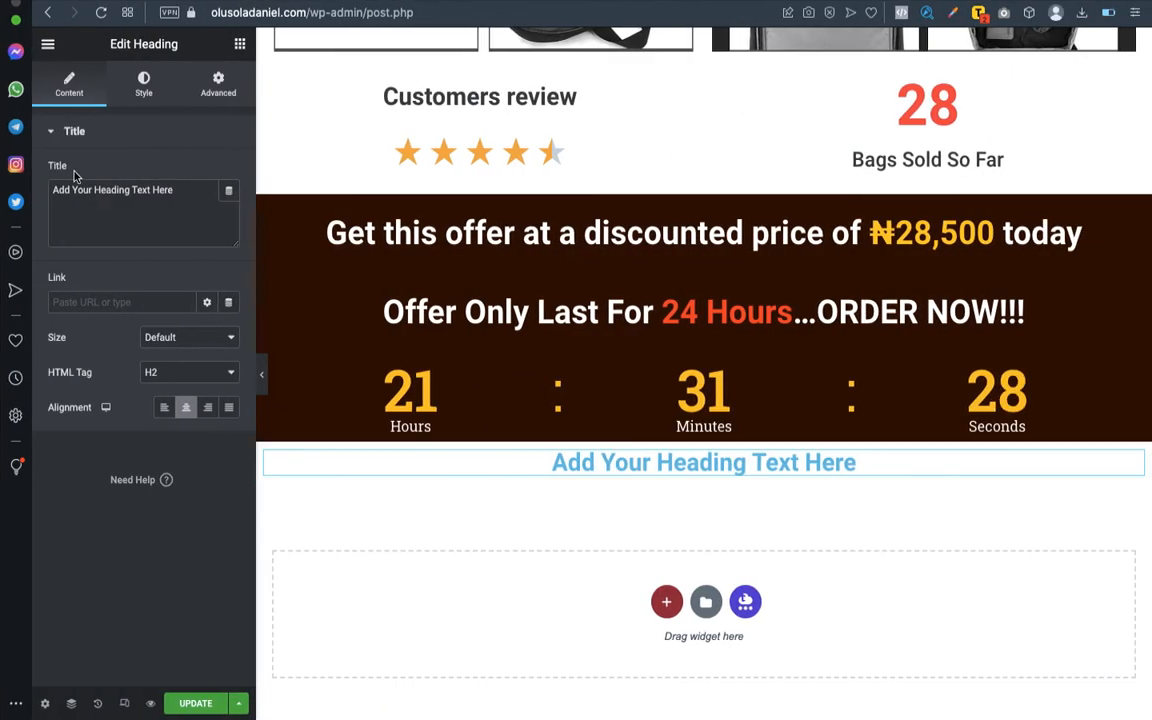
triple_click(77, 185)
key(super+v)
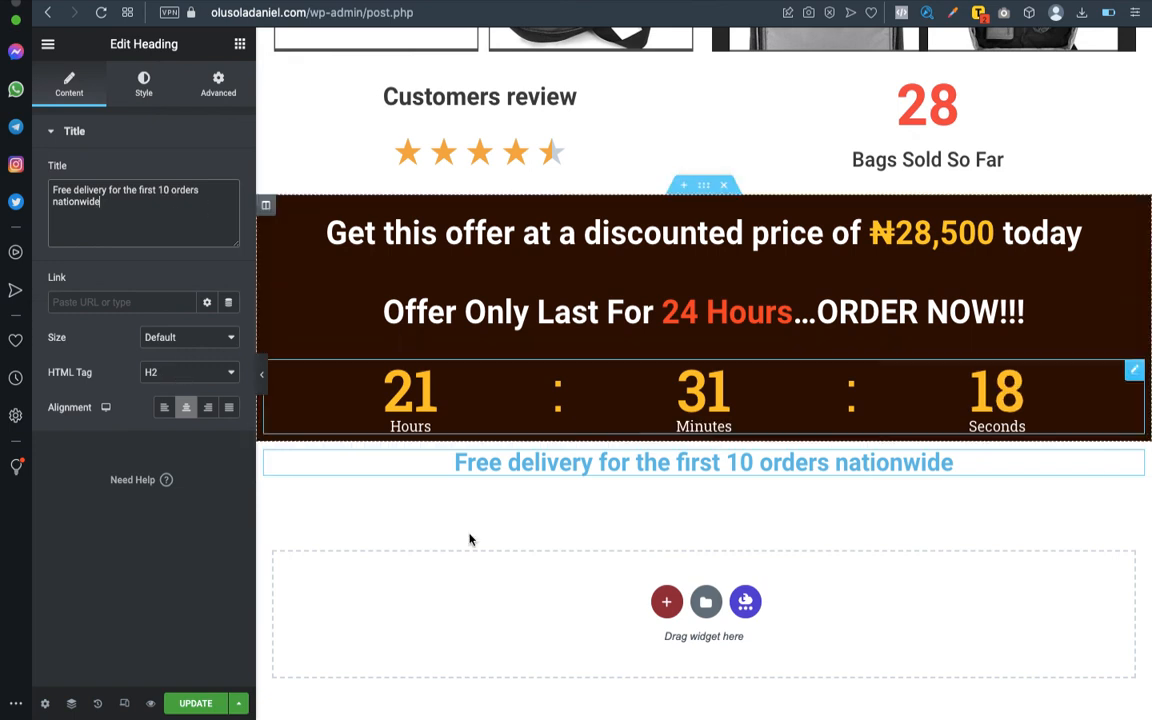
- Change the free delivery heading's text color to a bright blue, about #0135FF
click(145, 86)
click(229, 172)
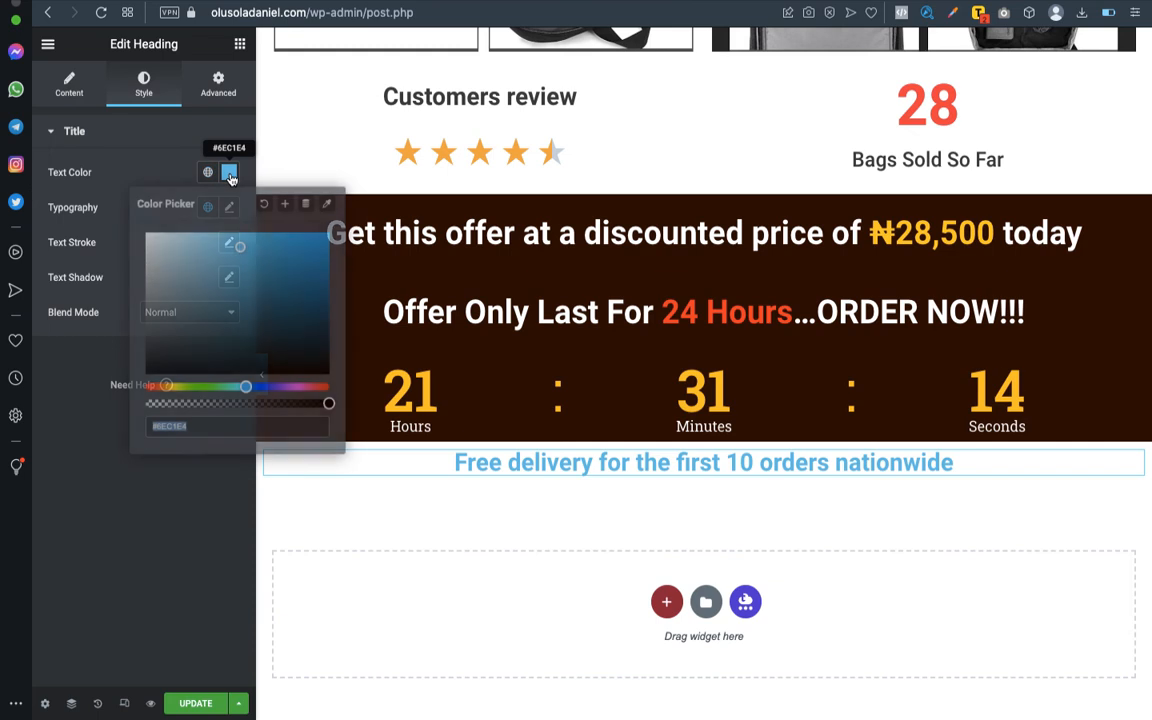
mouse_move(245, 387)
mouse_down()
mouse_move(272, 388)
mouse_move(261, 388)
mouse_up()
drag(241, 252, 321, 224)
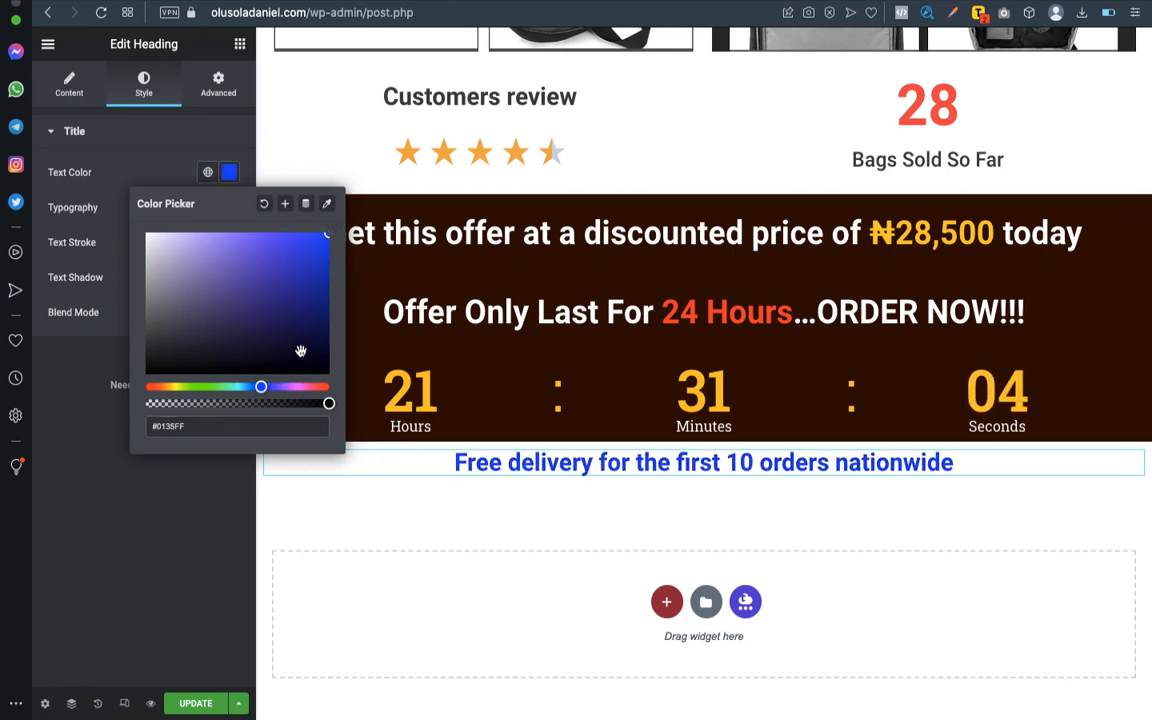
drag(262, 386, 360, 416)
click(291, 391)
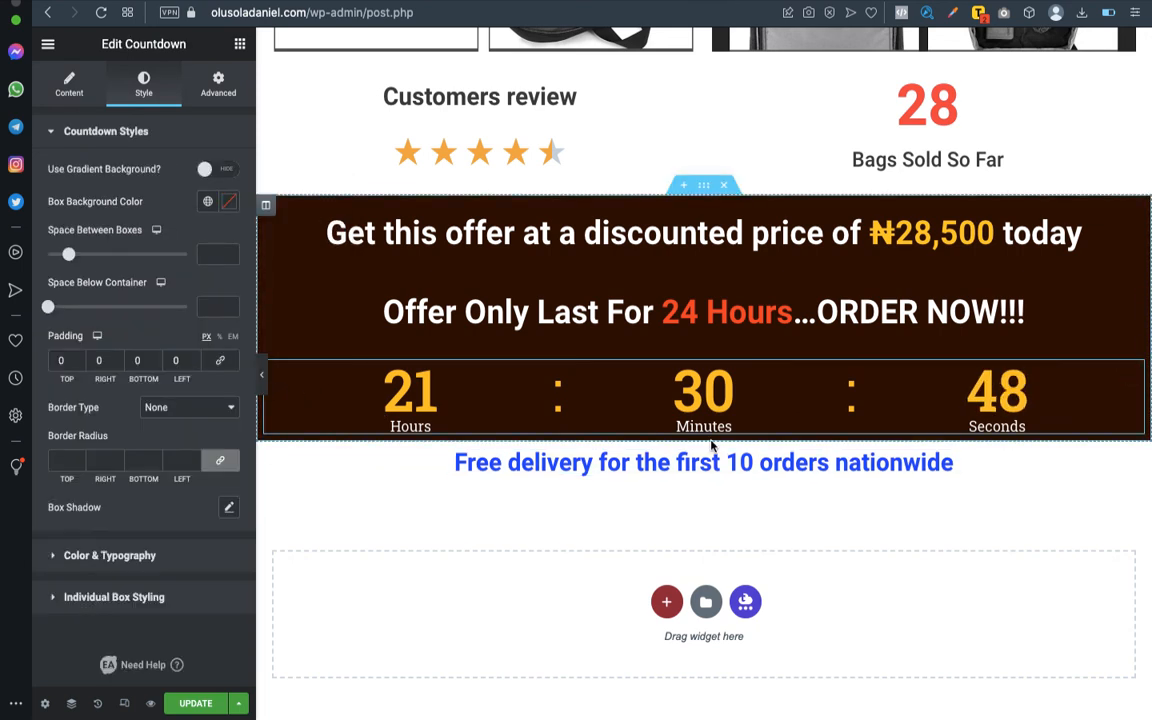
- Set the free delivery heading's font size to 40 px
click(1136, 460)
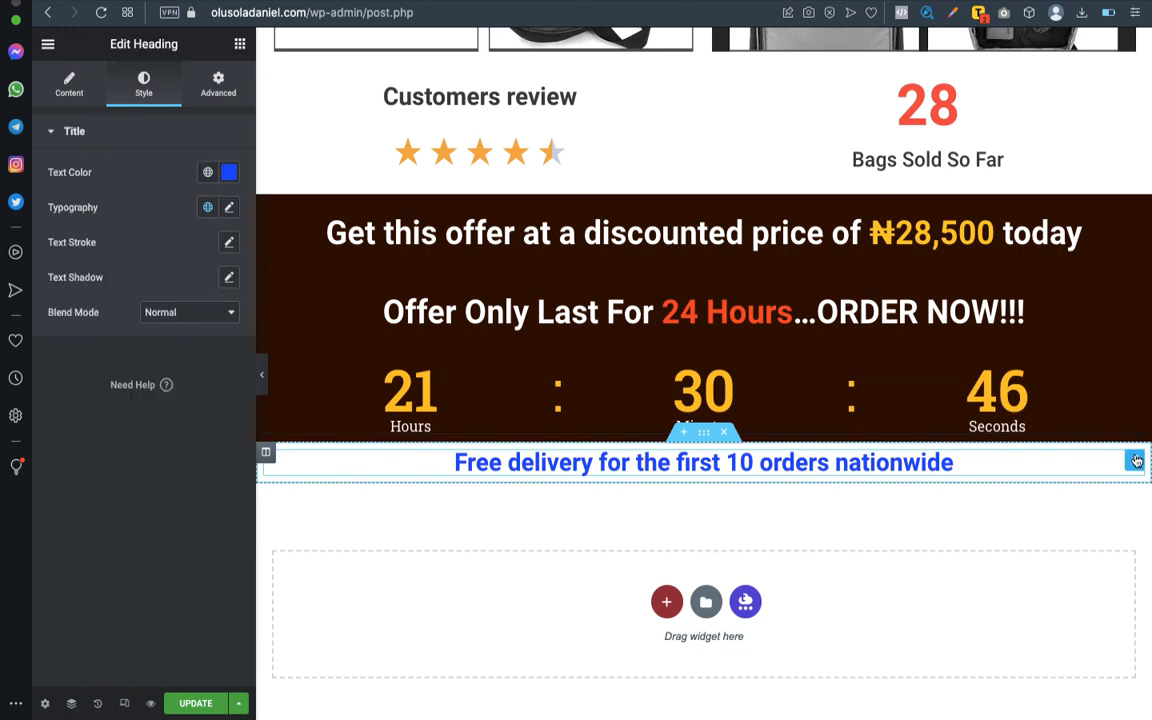
click(228, 209)
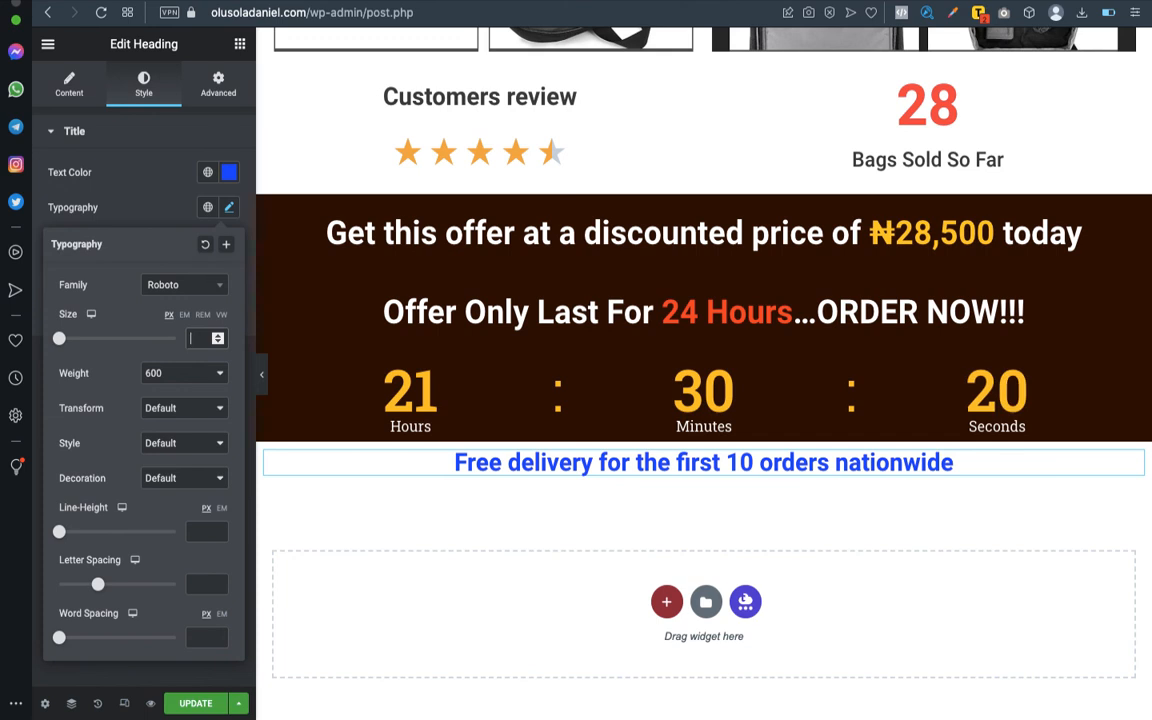
click(194, 339)
text(40)
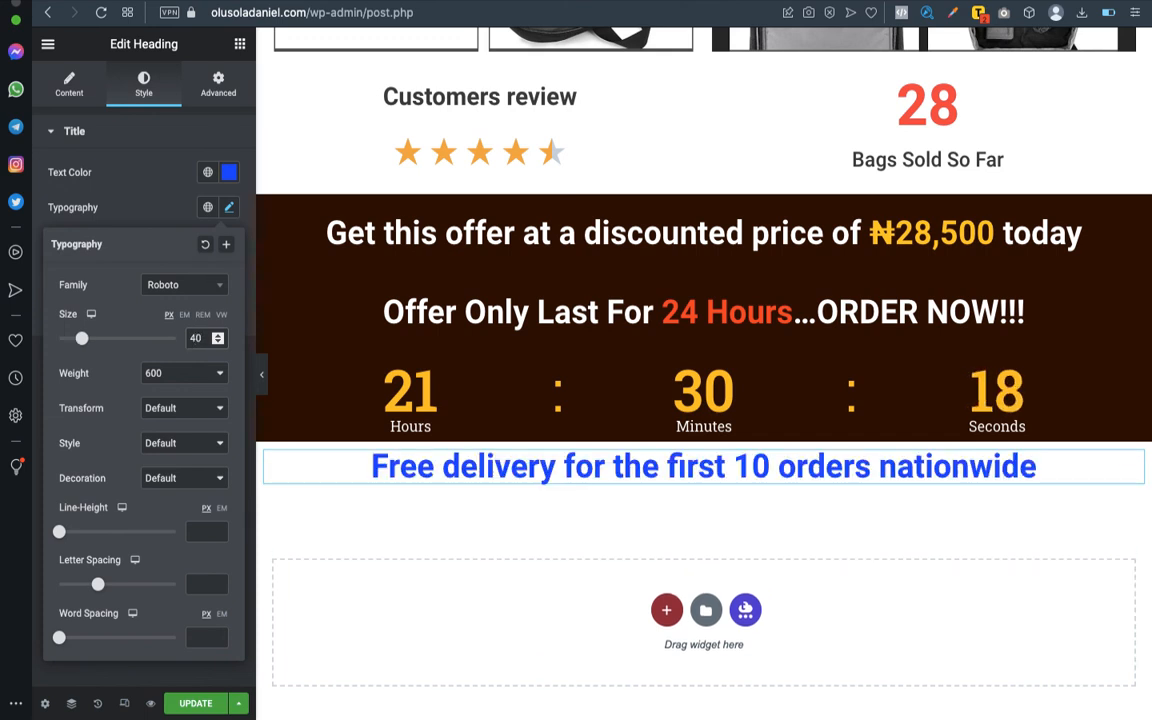
click(418, 508)
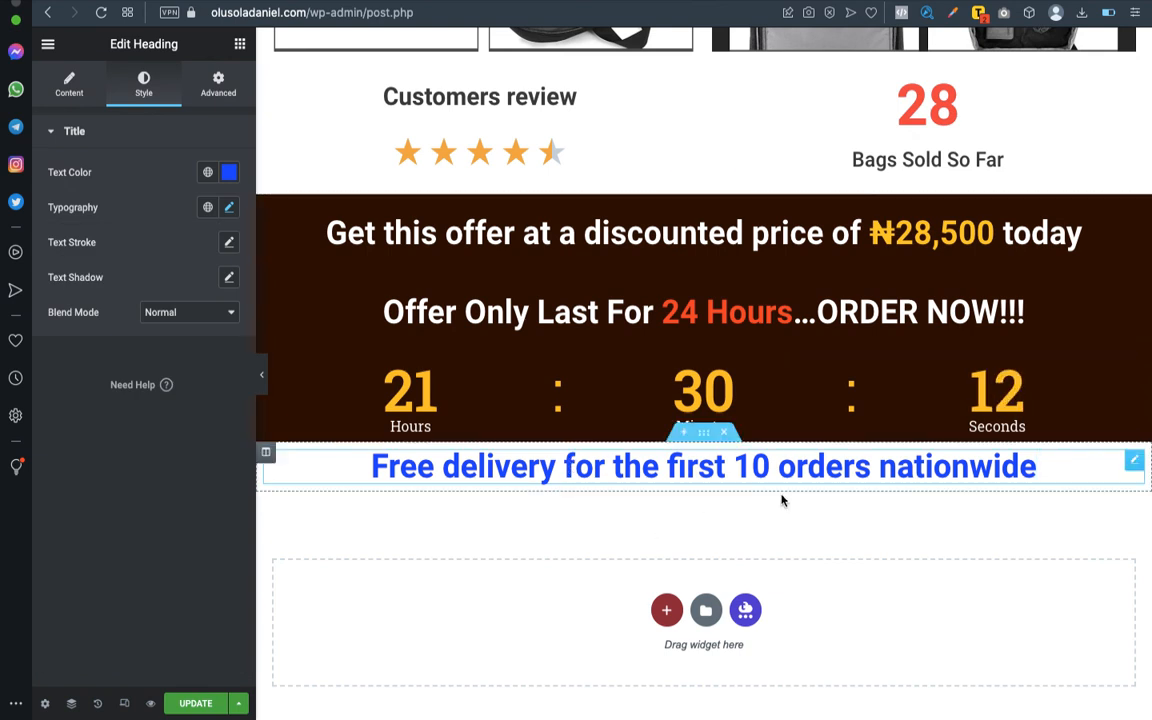
- Unlink the margins of the free delivery heading's section, set its top margin to 30 px, and preview the spacing
click(705, 434)
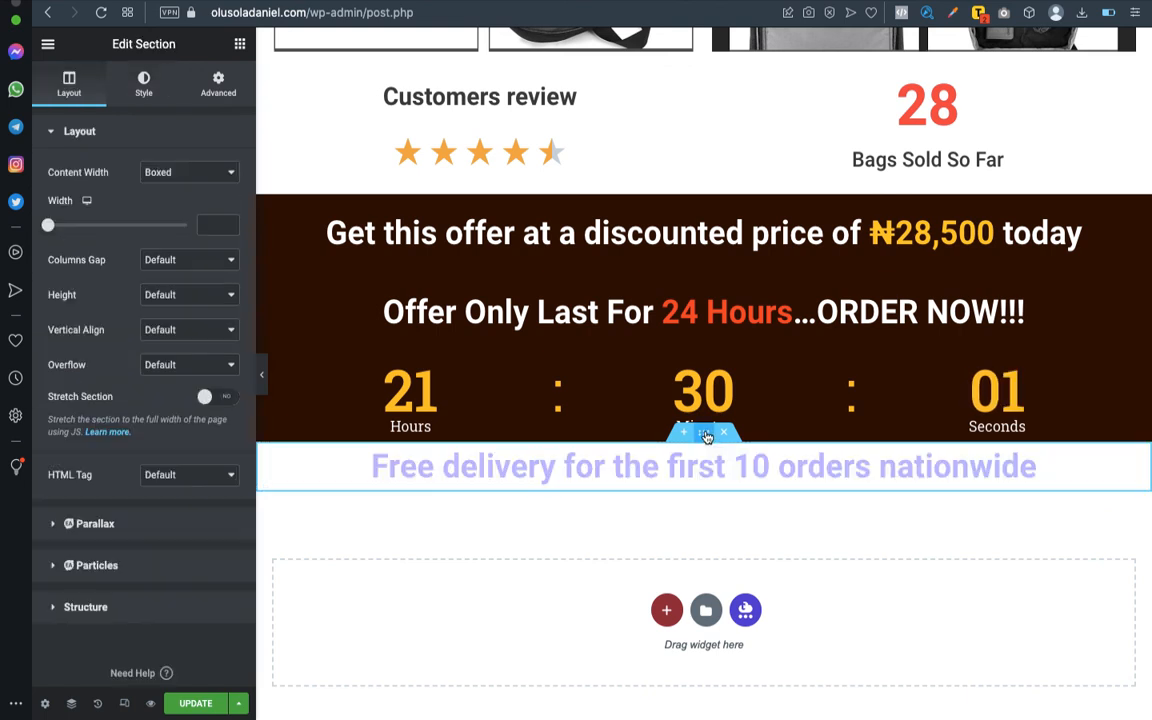
click(217, 80)
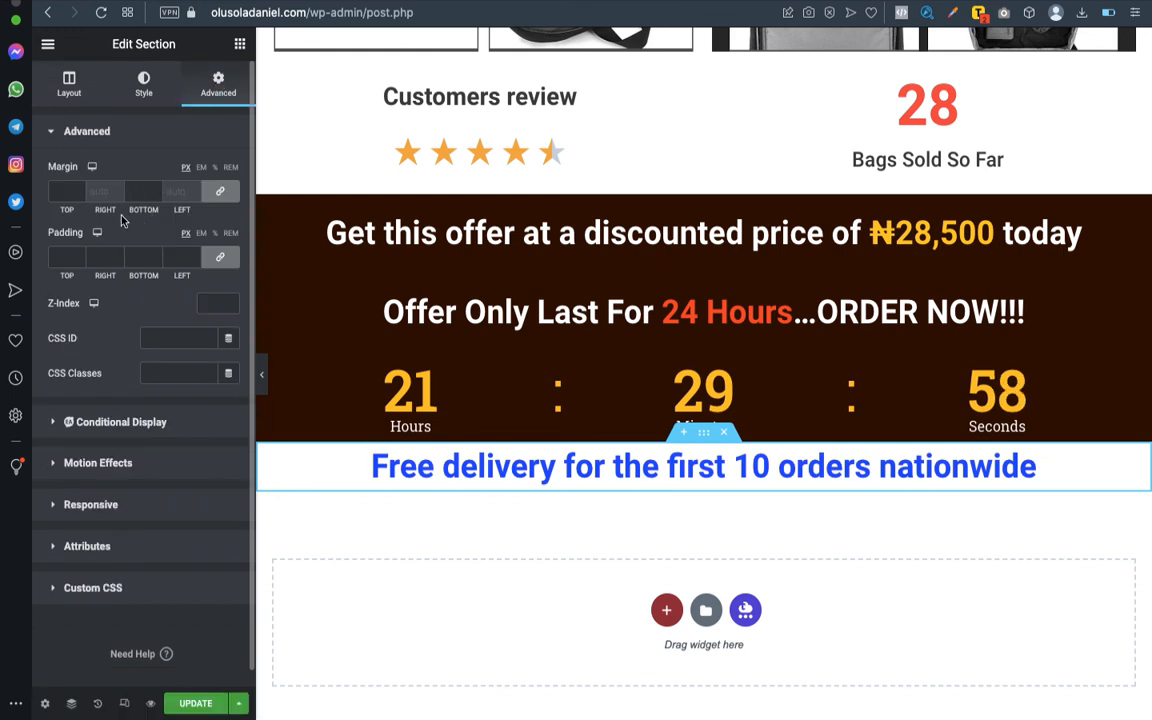
click(221, 193)
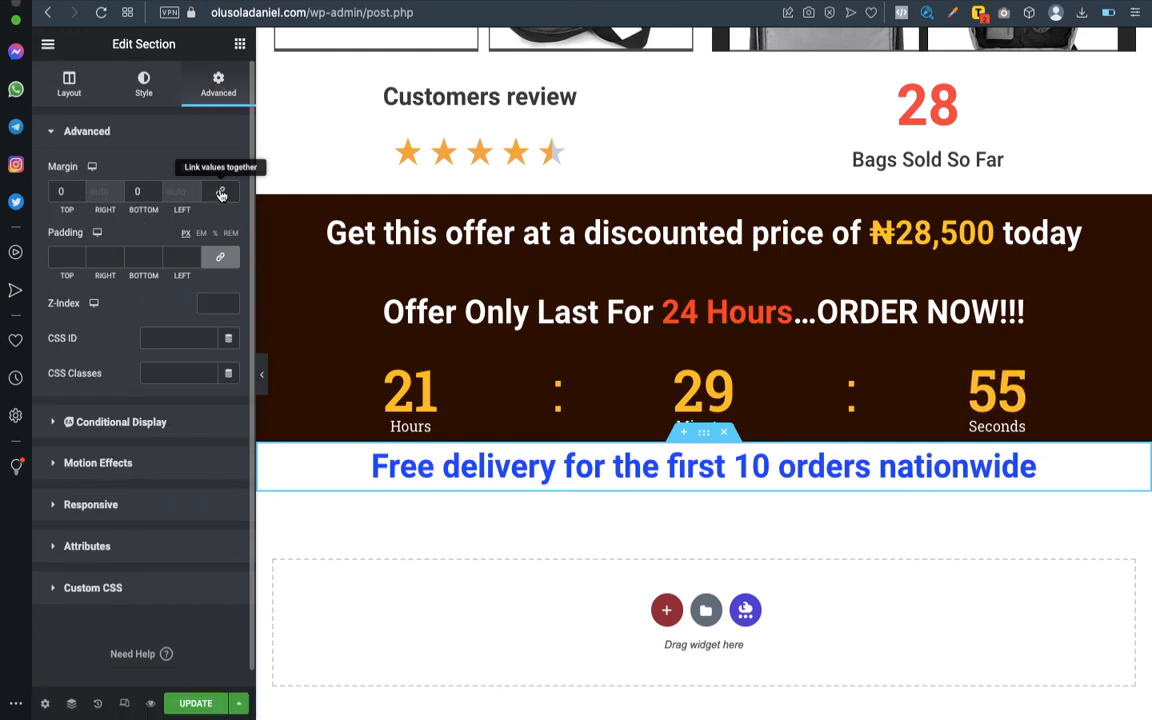
click(60, 190)
text(30)
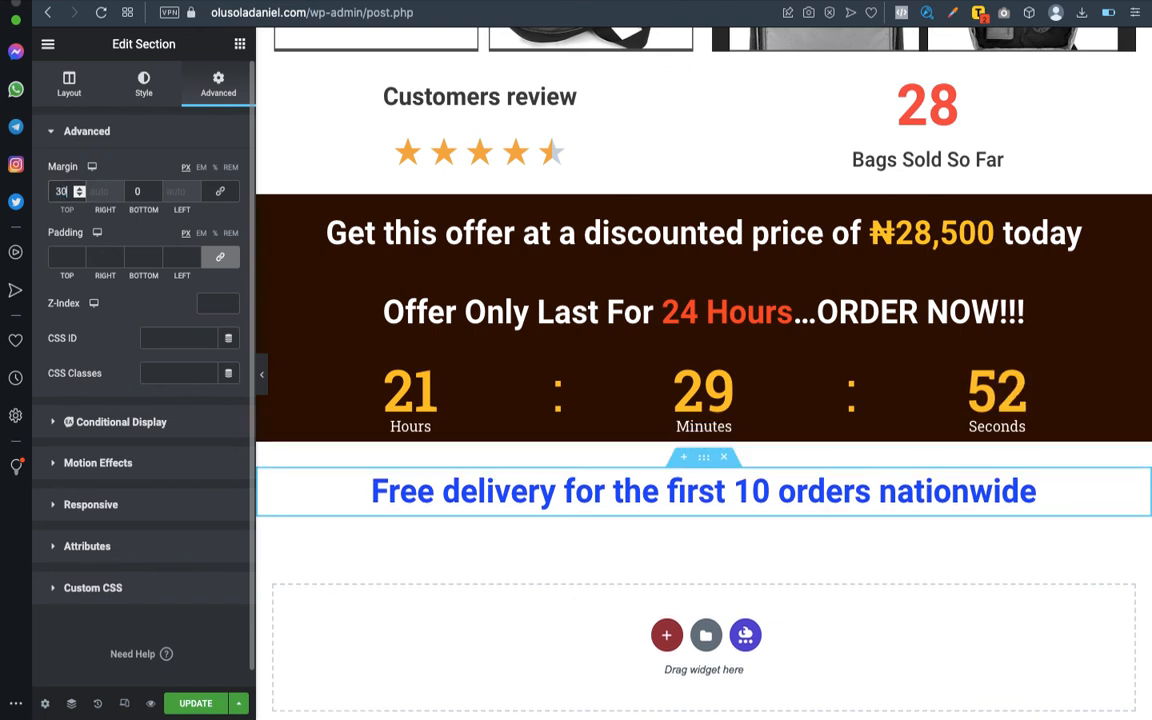
click(261, 378)
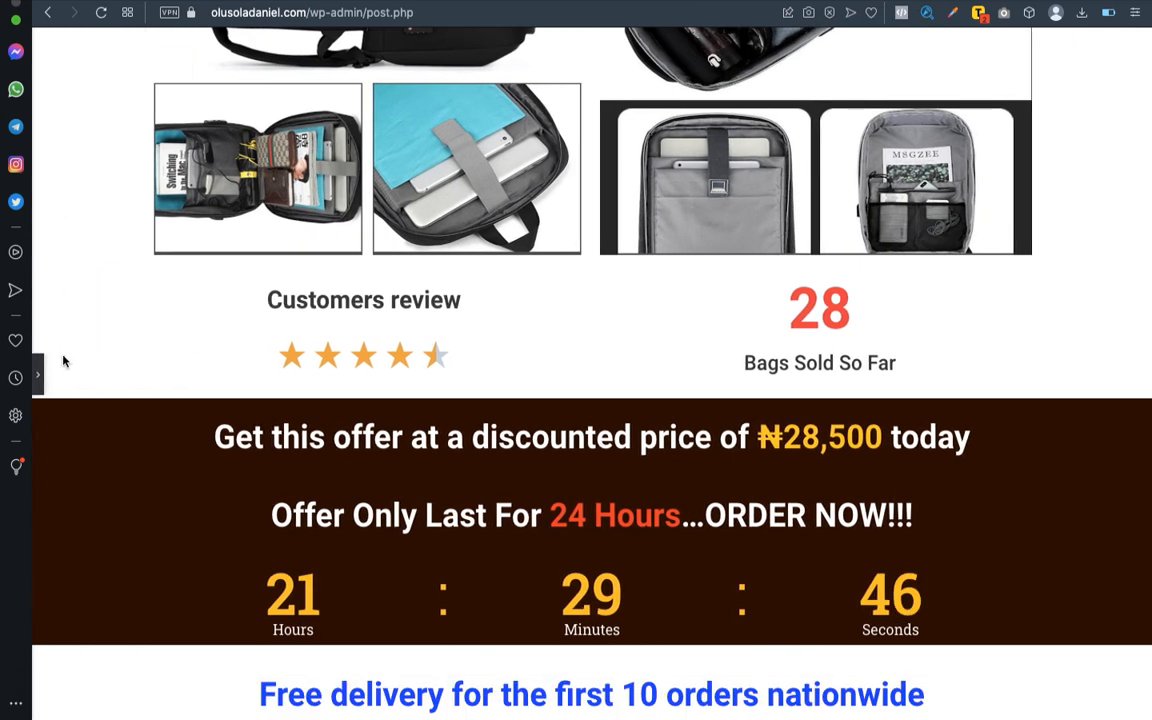
click(42, 372)
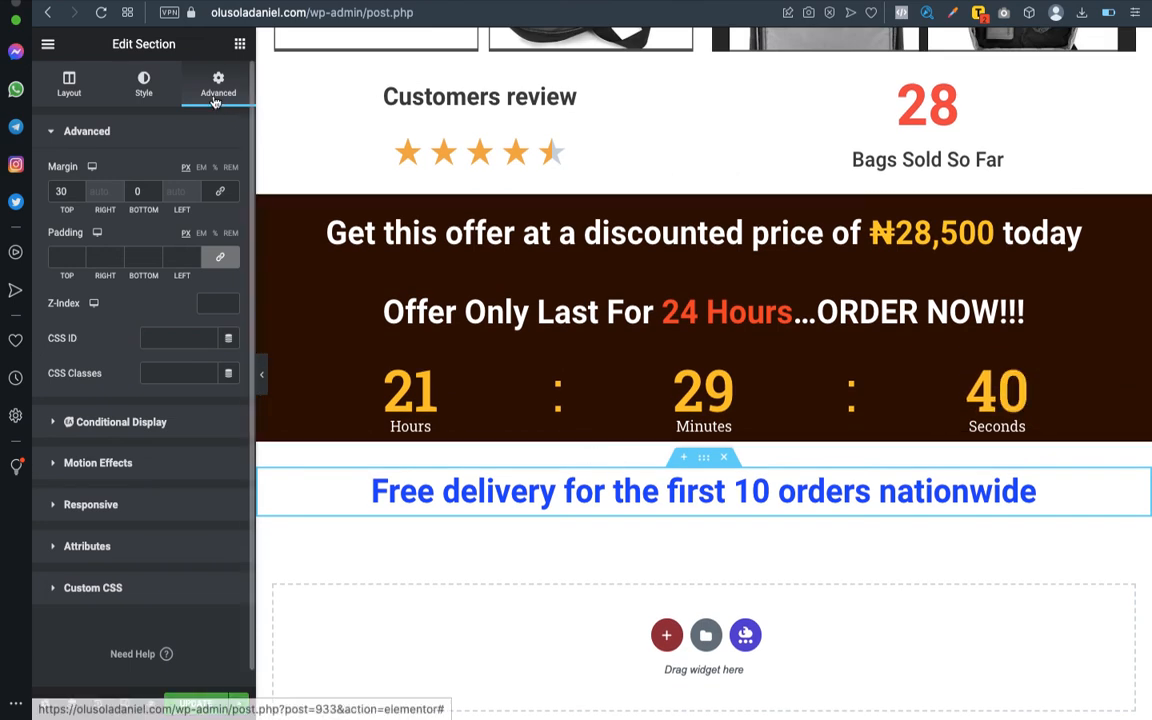
click(61, 190)
text(30)
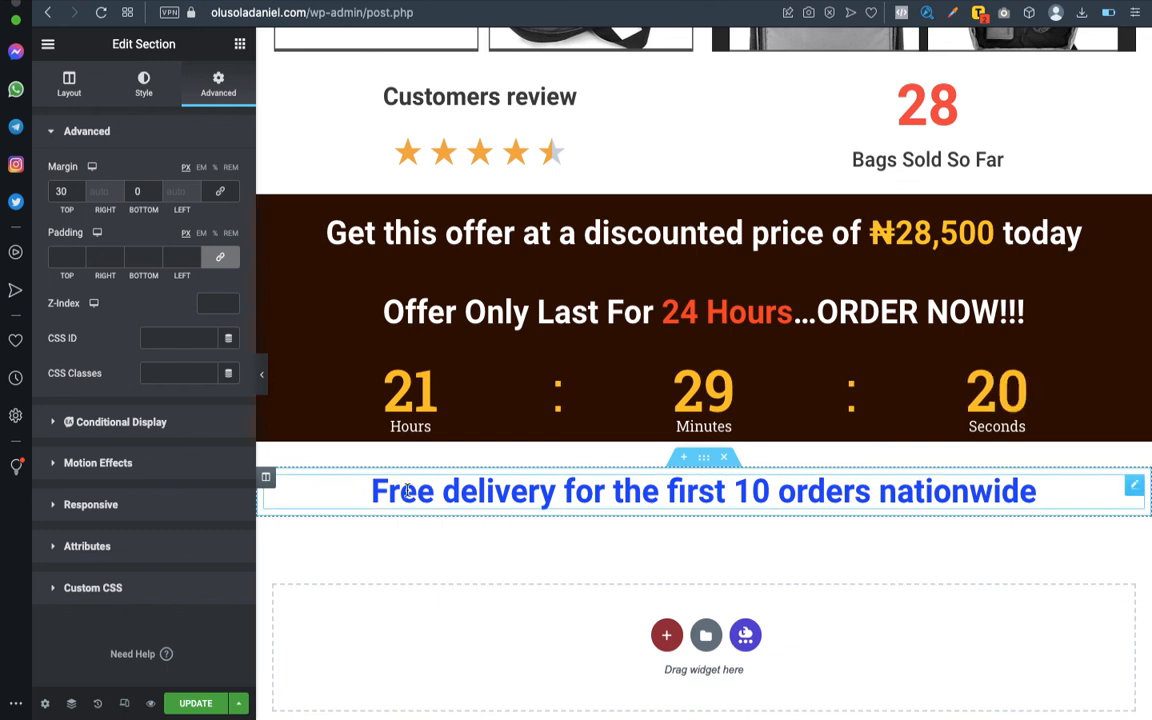
- Check the pay on delivery item in the Word outline and add a five-column section below the free delivery heading
key(ctrl+Left)
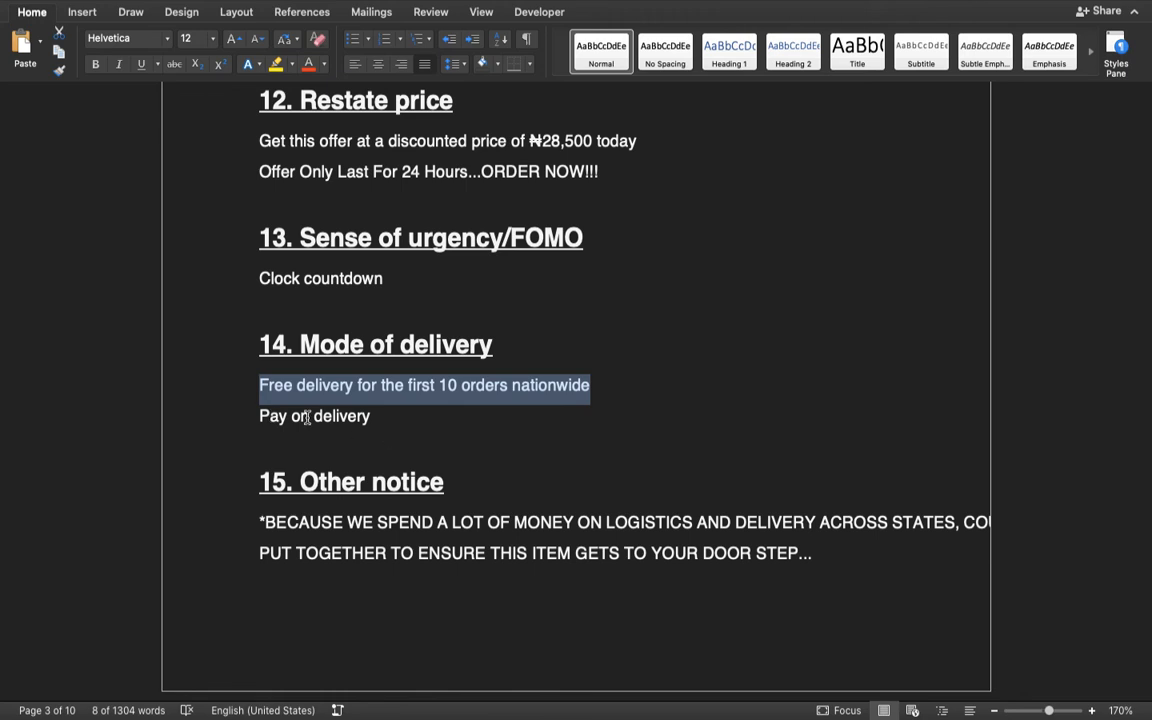
key(ctrl+Right)
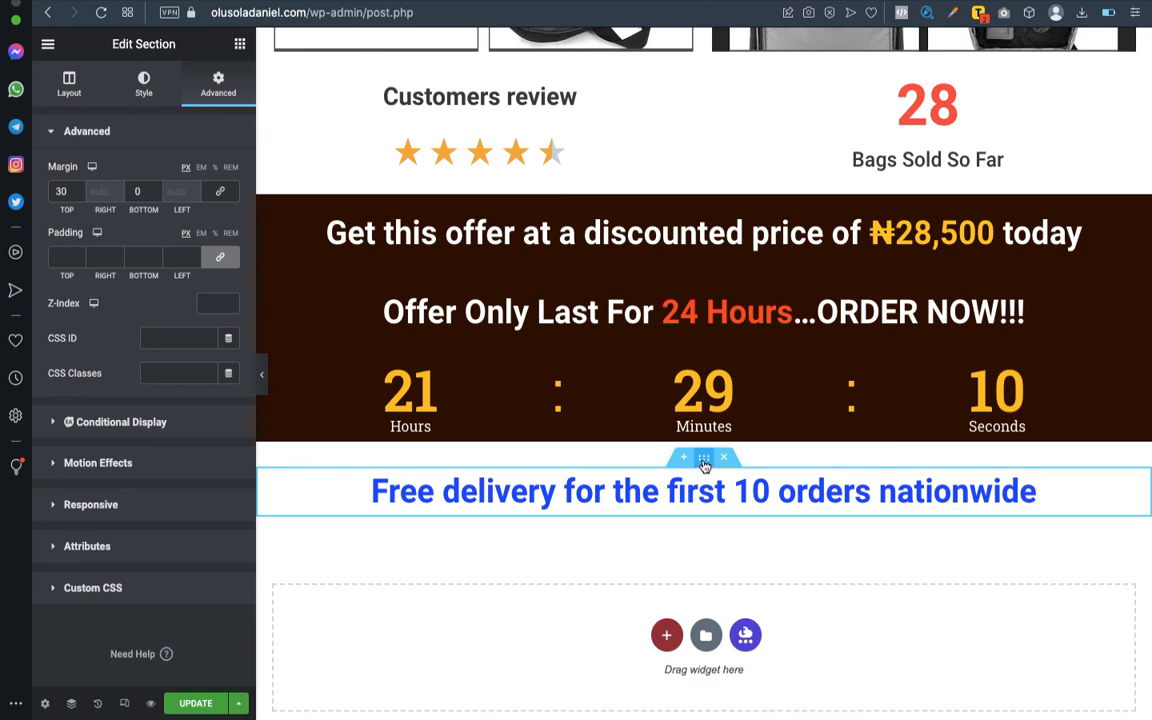
click(239, 45)
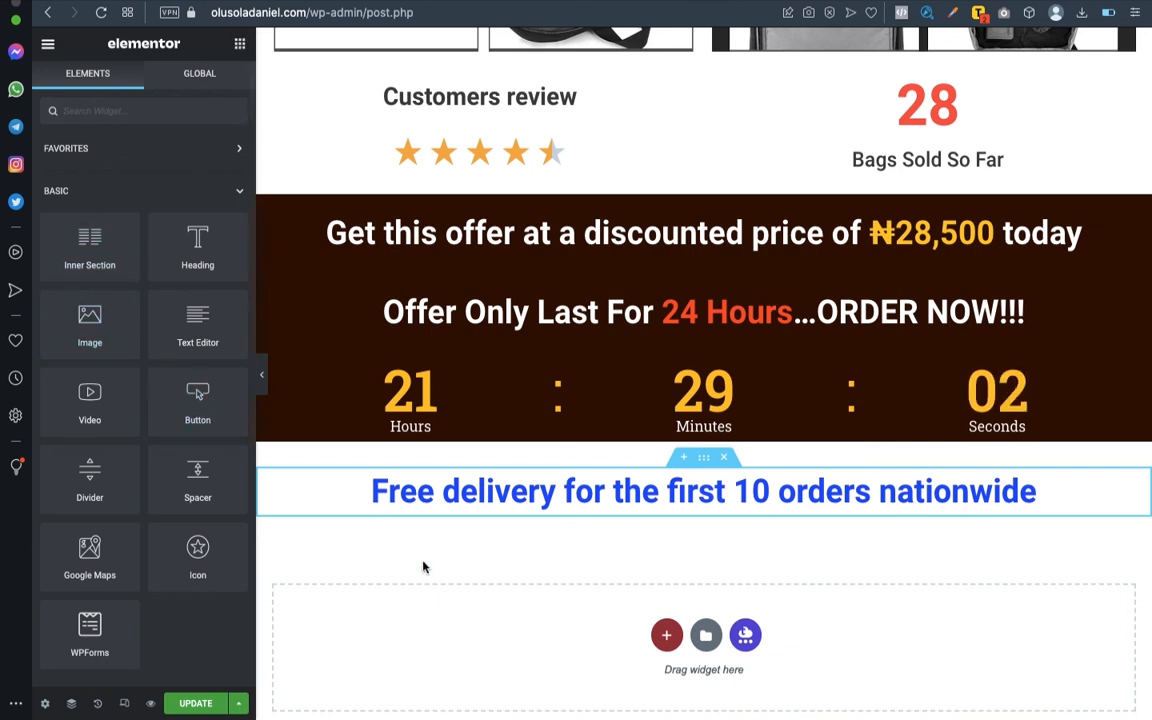
click(667, 636)
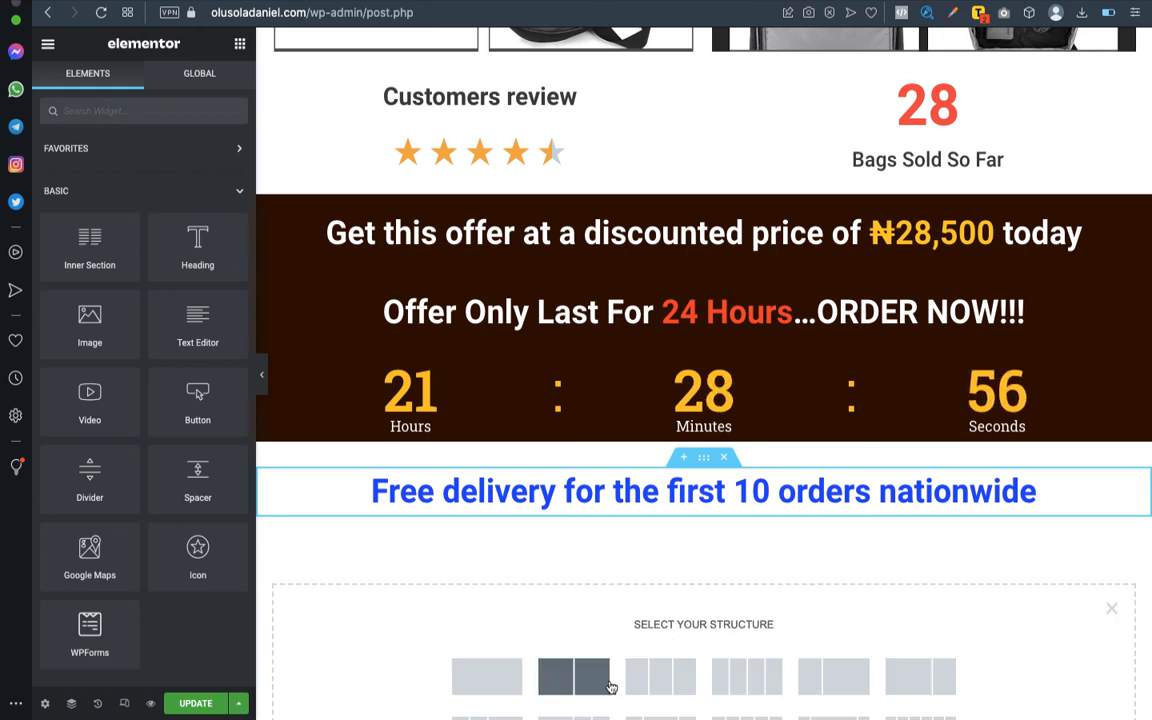
scroll(680, 453, down, 3)
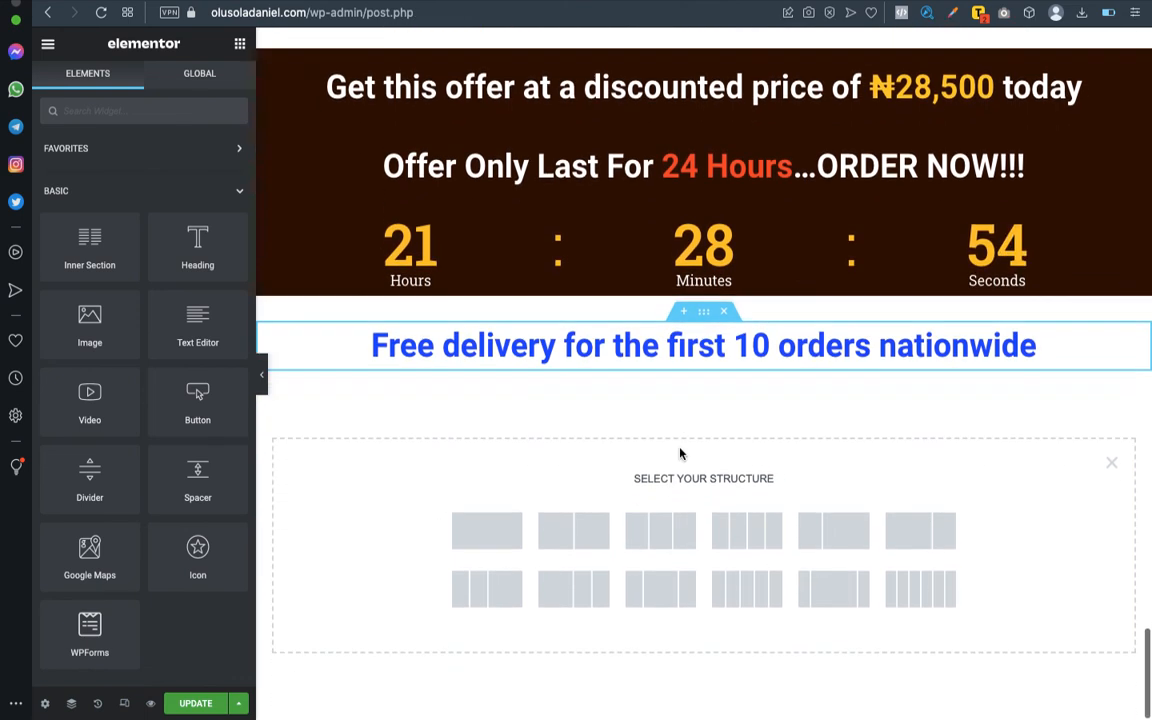
click(740, 595)
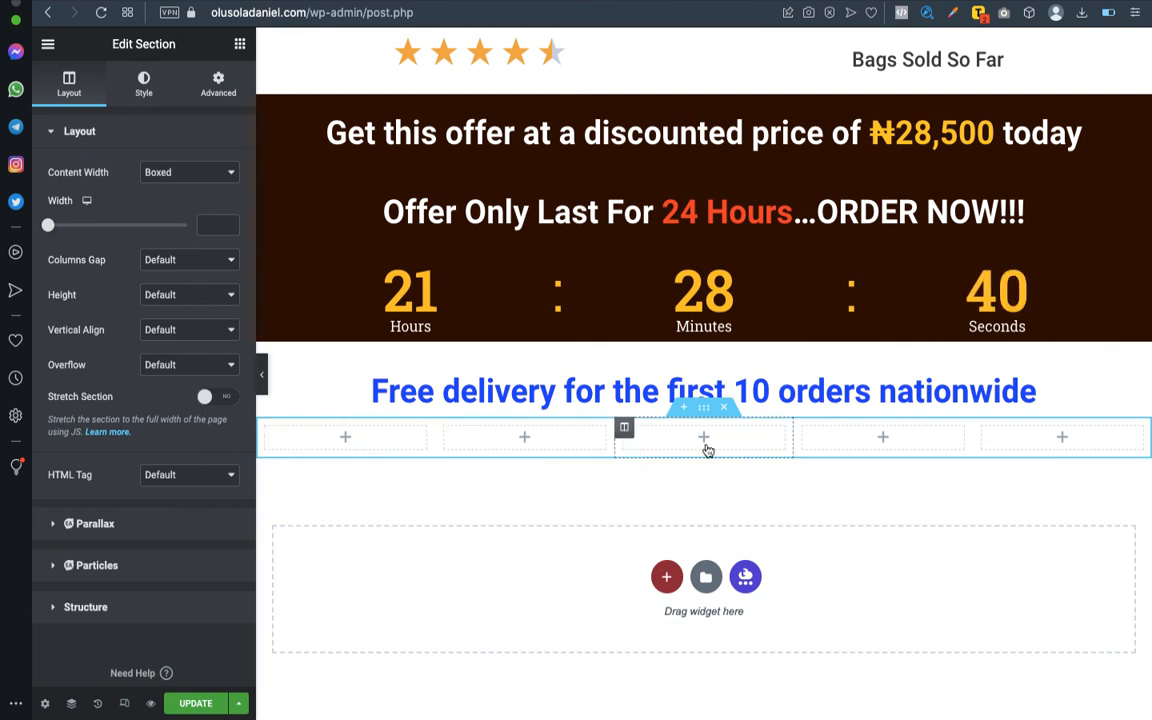
- Place an Image widget in the middle column of the new section and insert the red "Pay on Delivery" stamp from the media library
click(657, 437)
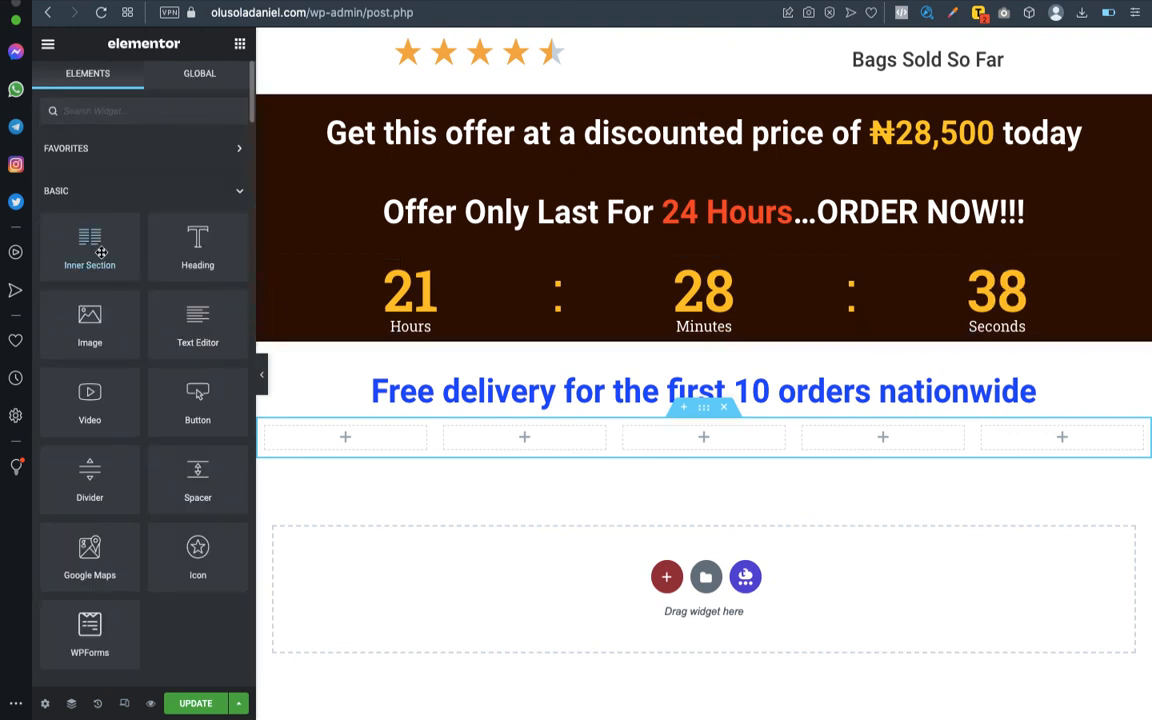
drag(82, 292, 717, 437)
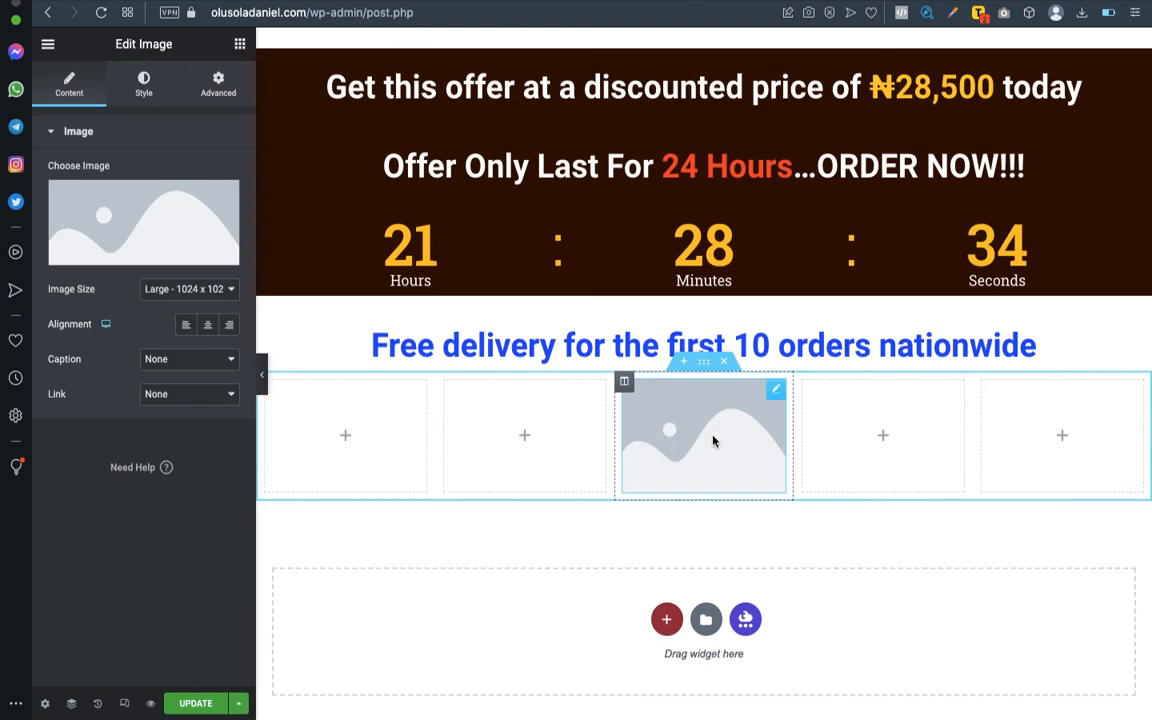
click(170, 236)
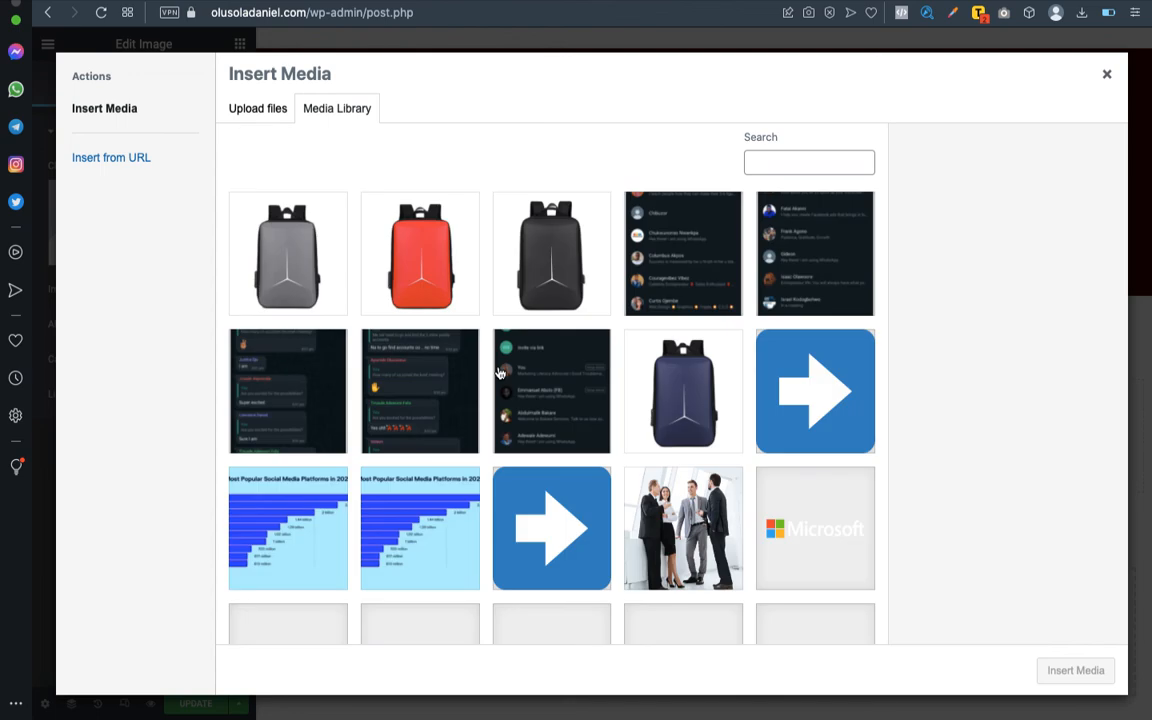
scroll(498, 374, down, 5)
click(817, 430)
click(1059, 670)
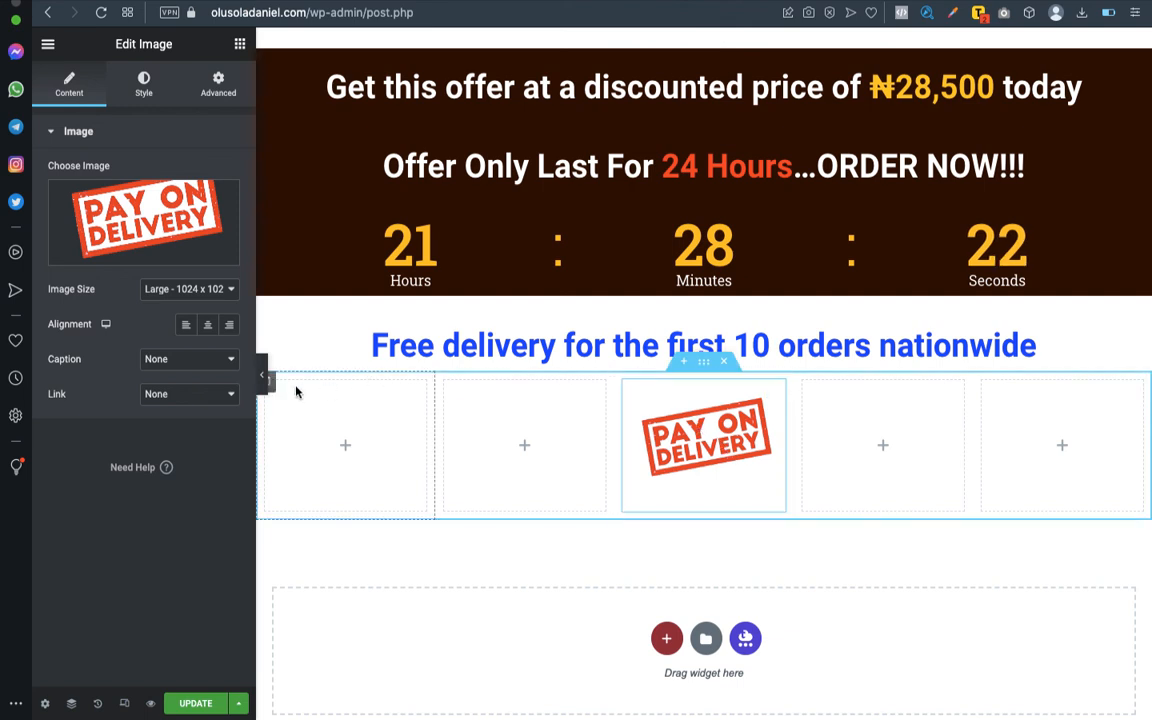
- Delete the two empty columns directly beside the "Pay on Delivery" image, leaving a three-column section
click(445, 382)
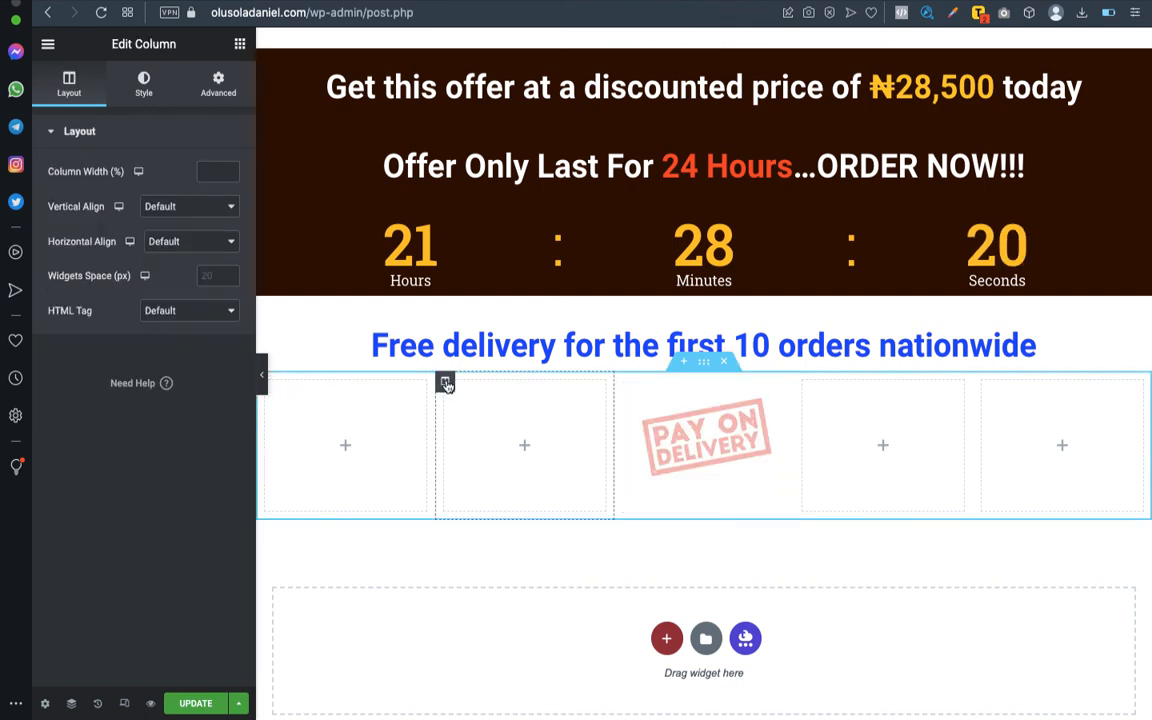
right_click(445, 382)
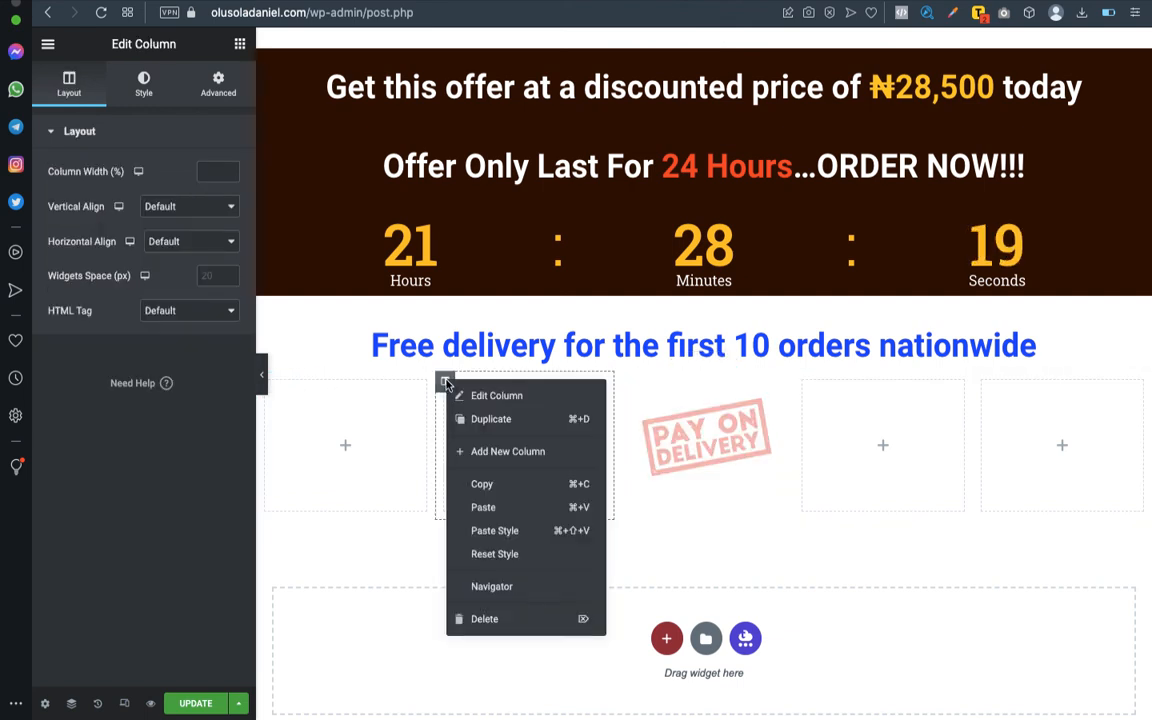
click(550, 619)
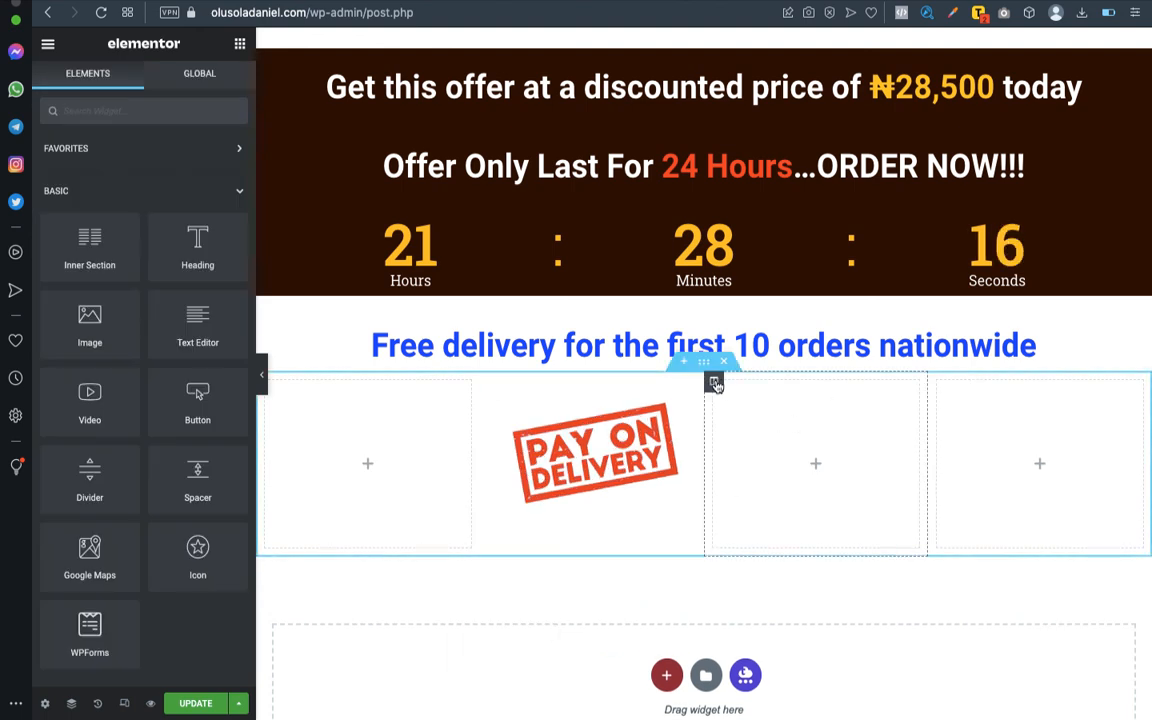
click(715, 383)
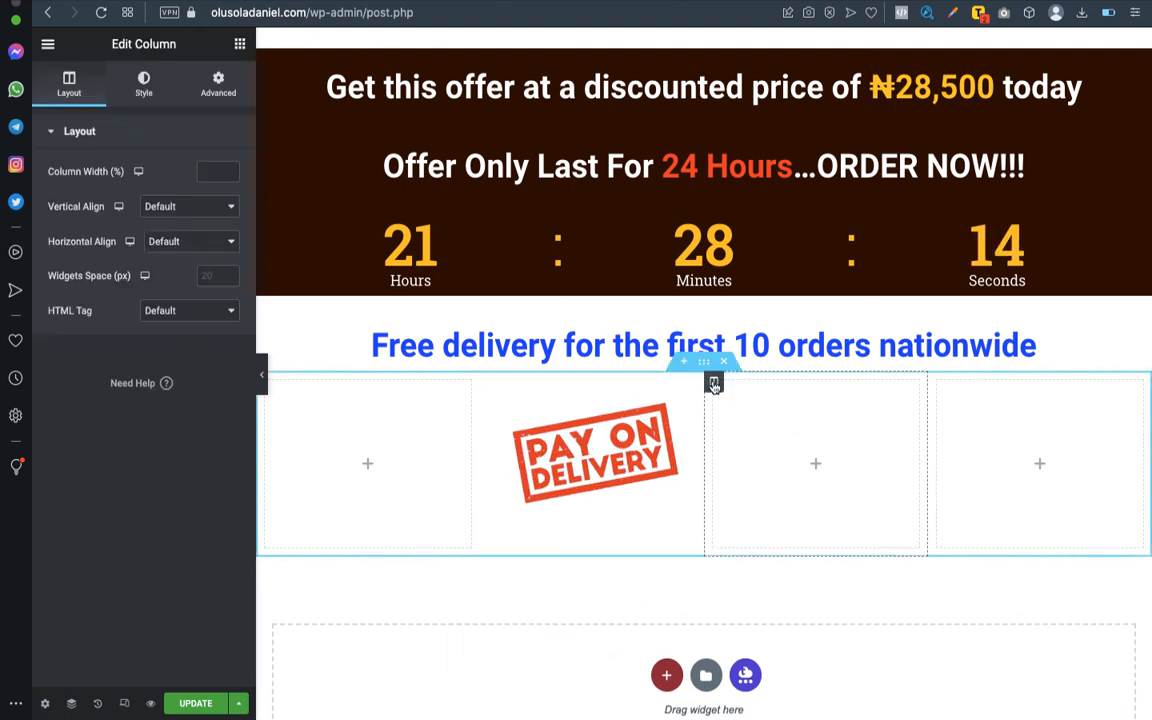
right_click(714, 384)
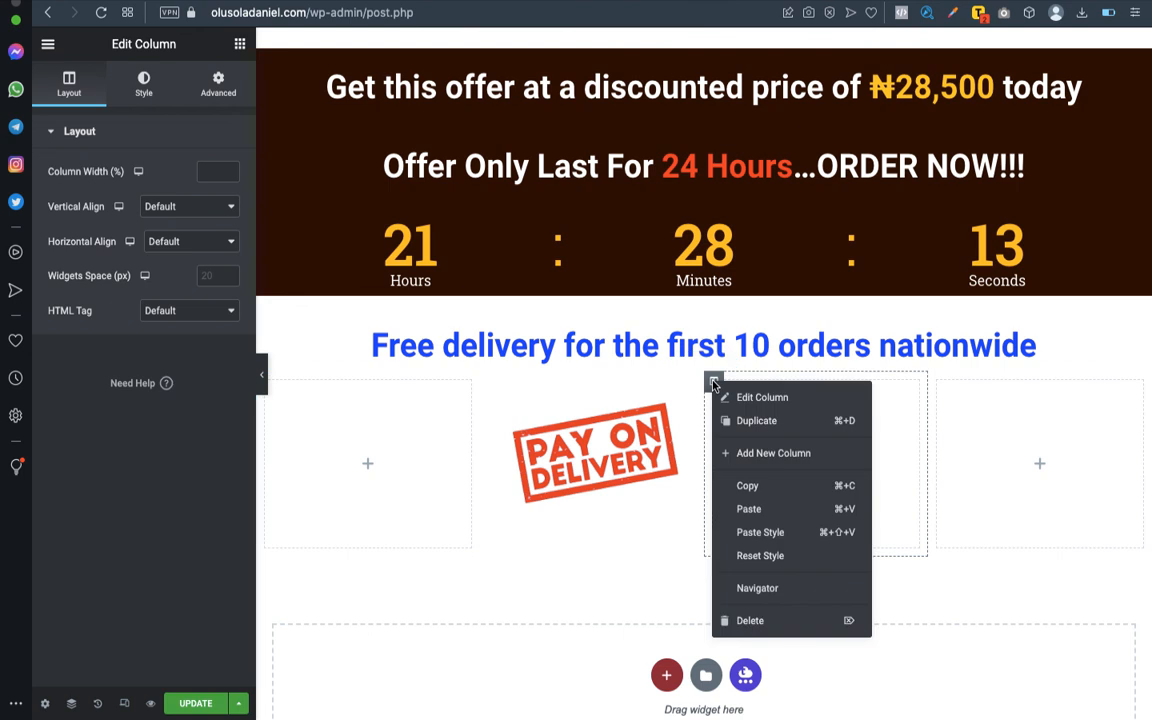
click(743, 622)
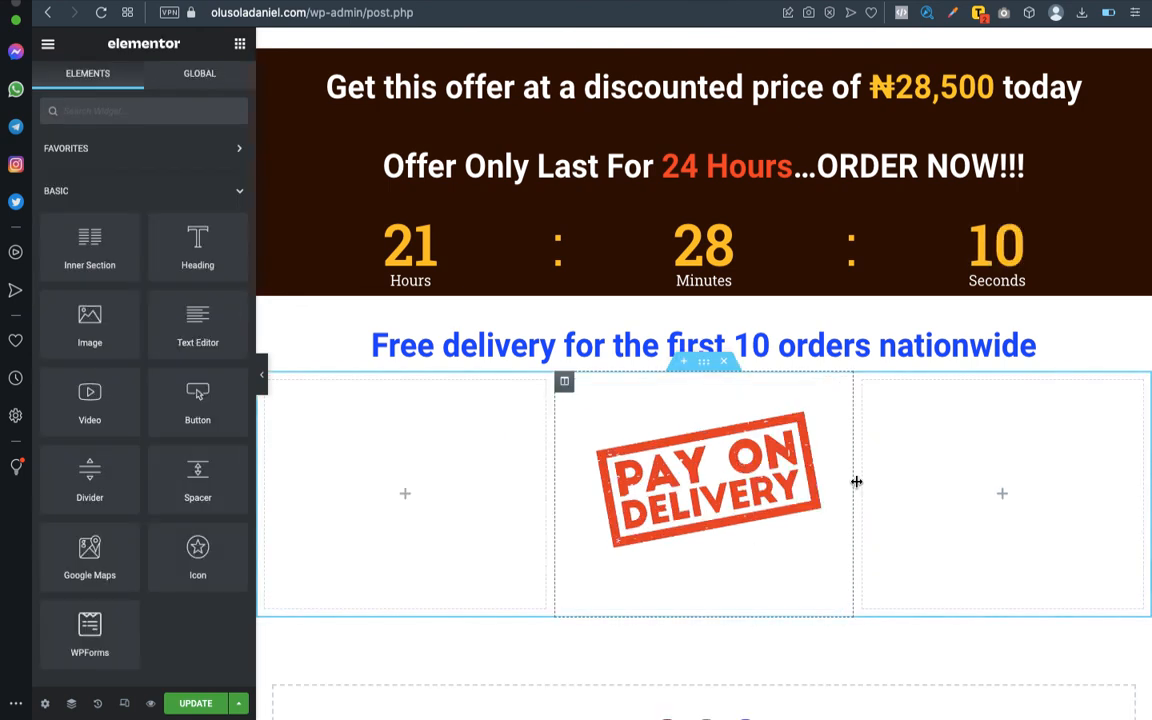
- Preview the delivery sections at full width and update the page
scroll(856, 482, down, 2)
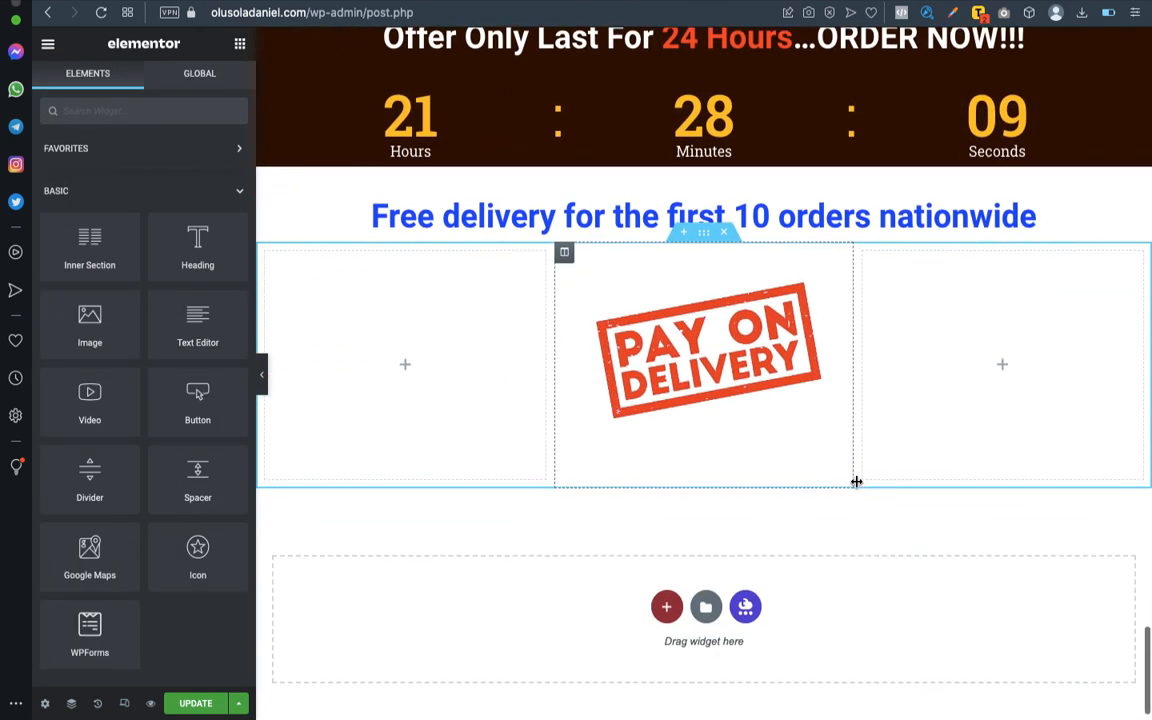
click(262, 378)
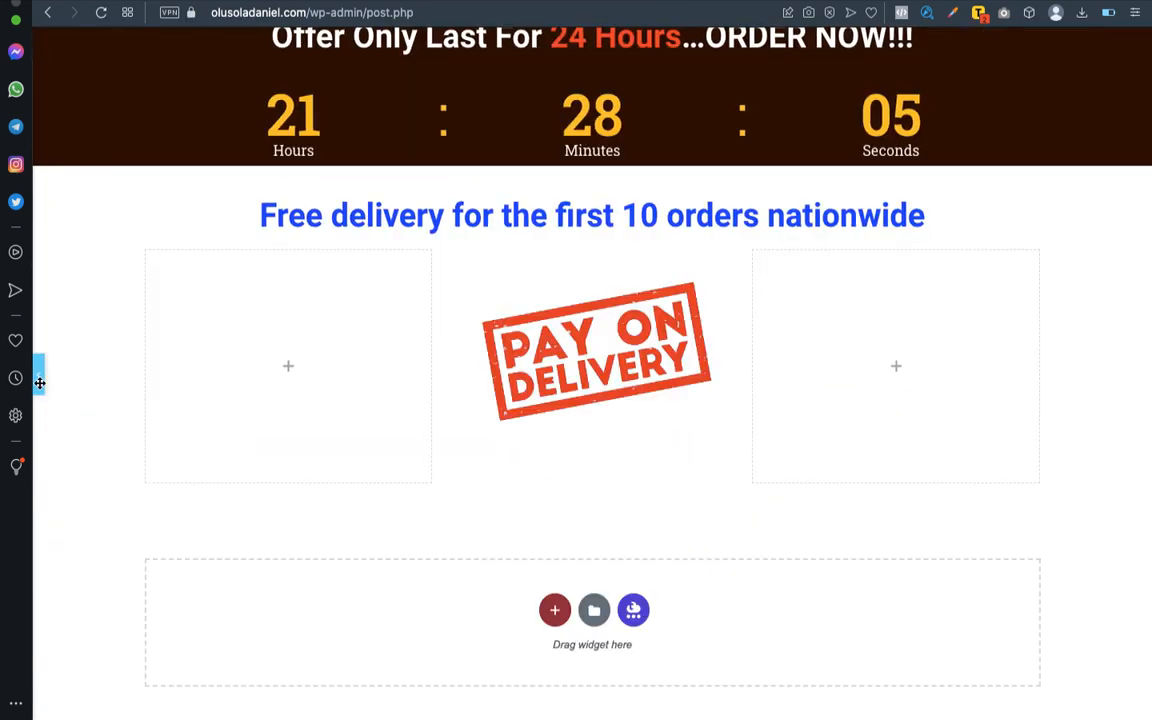
click(38, 380)
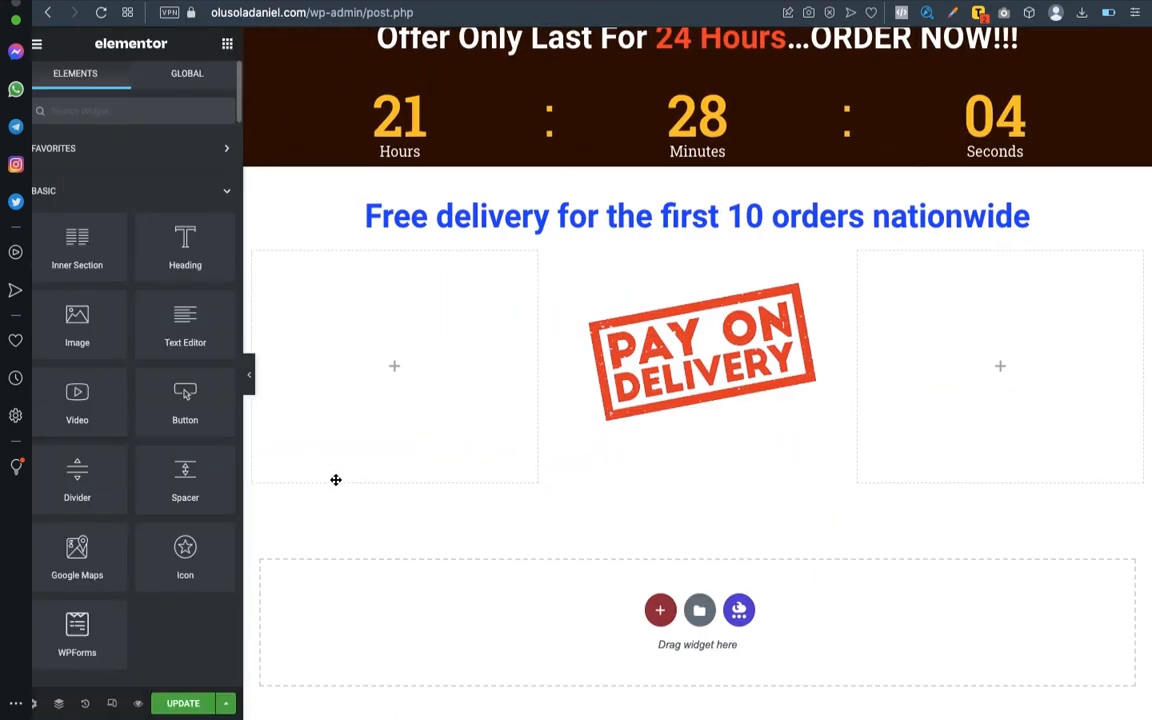
click(200, 705)
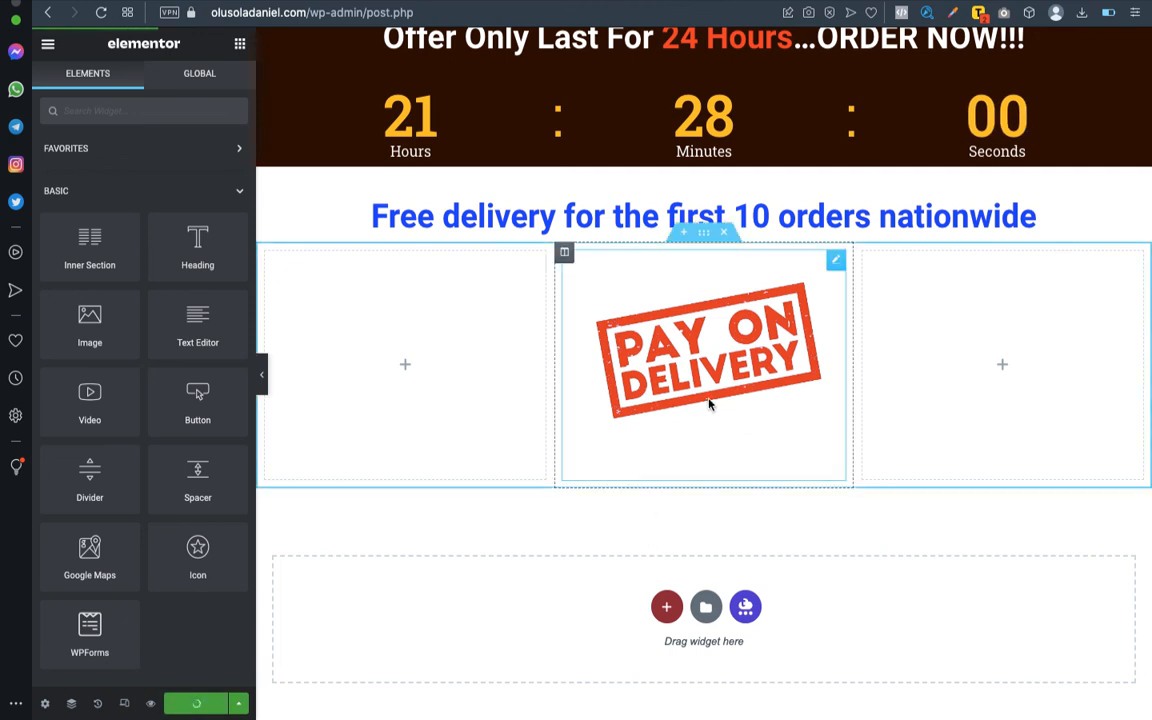
- Switch to the Word outline and read the "Other notice" and CTA items that follow the mode of delivery
key(ctrl+Left)
key(ctrl+Right)
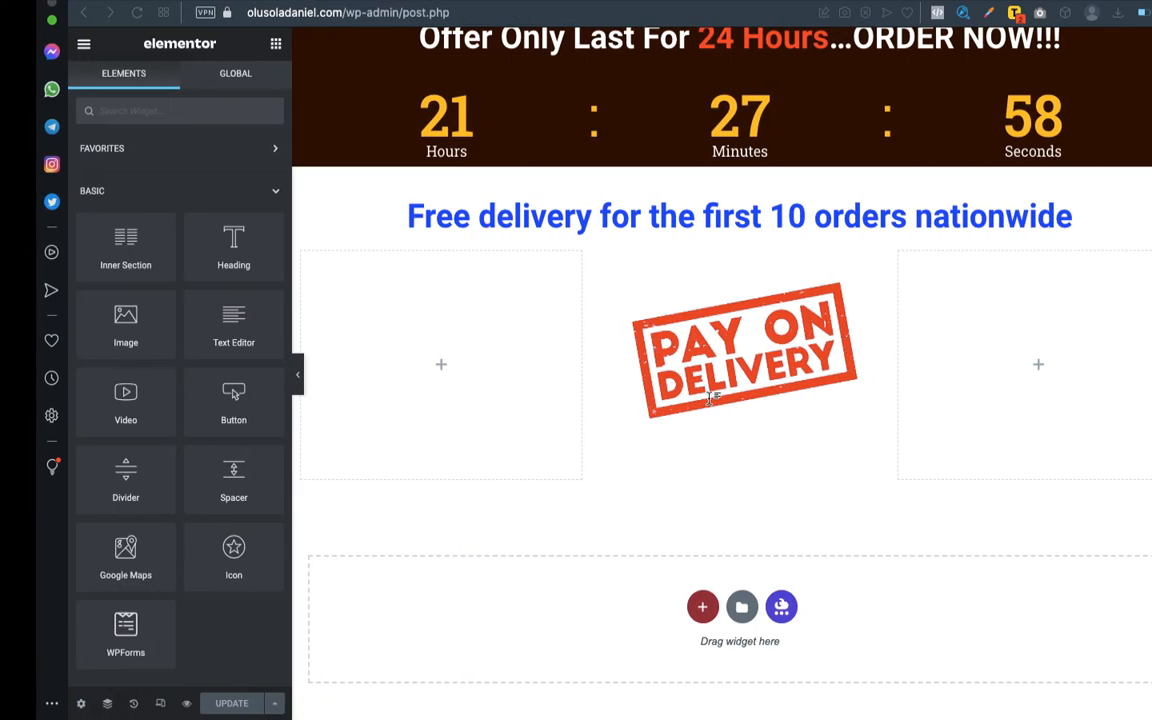
key(ctrl+Left)
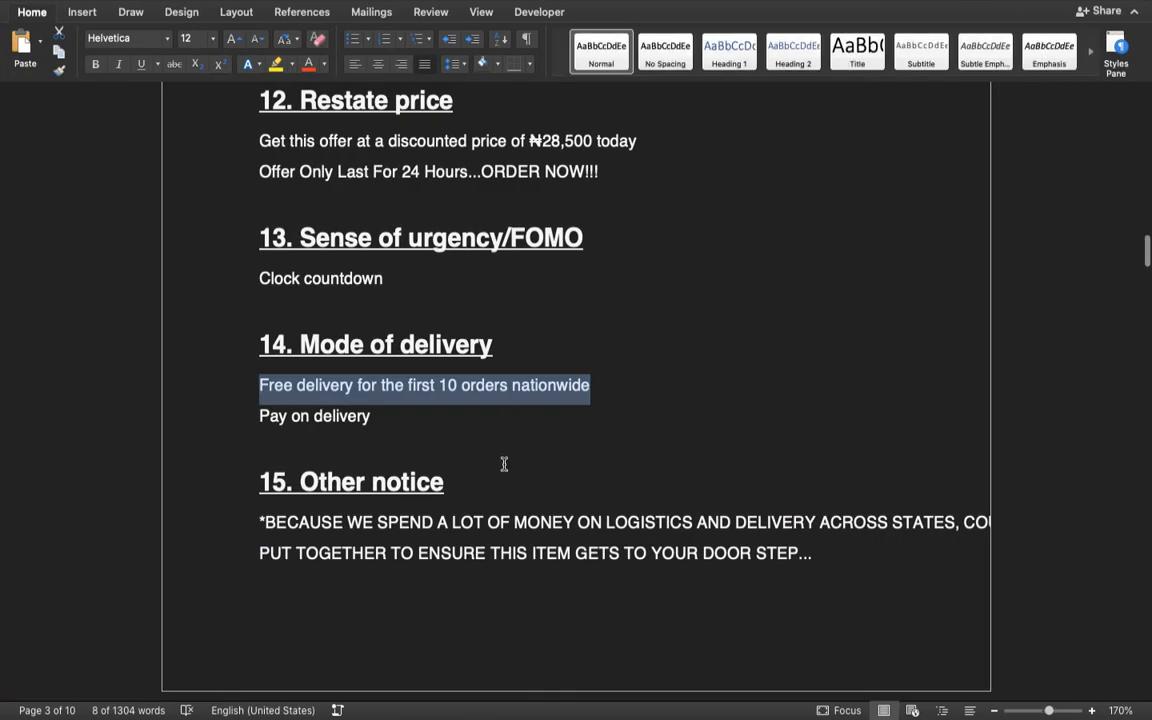
scroll(504, 463, down, 5)
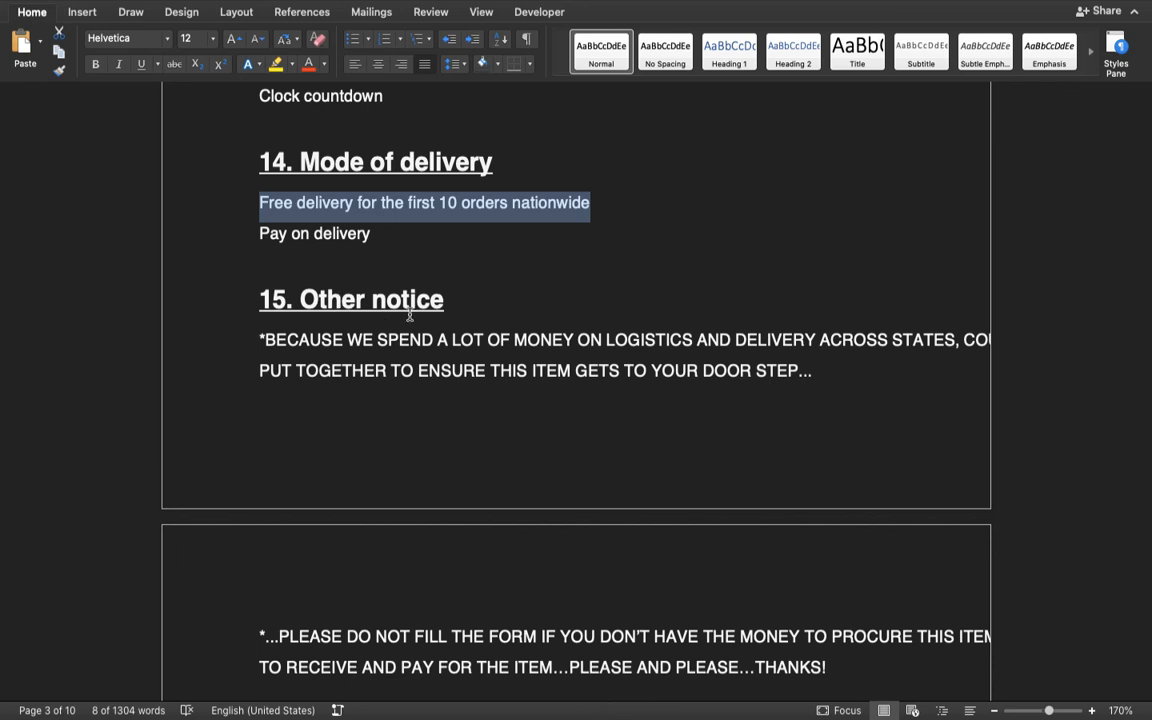
scroll(424, 334, down, 3)
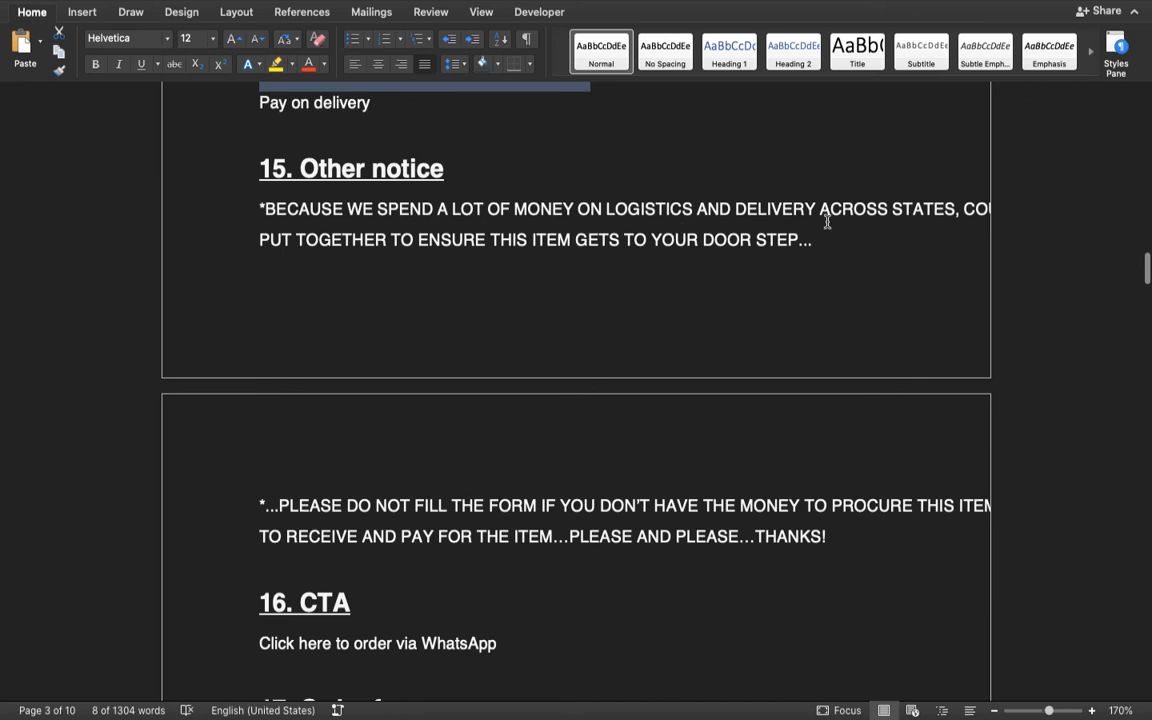
- Read the "Other notice", CTA and "Order form" items in the Word outline
scroll(858, 216, down, 1)
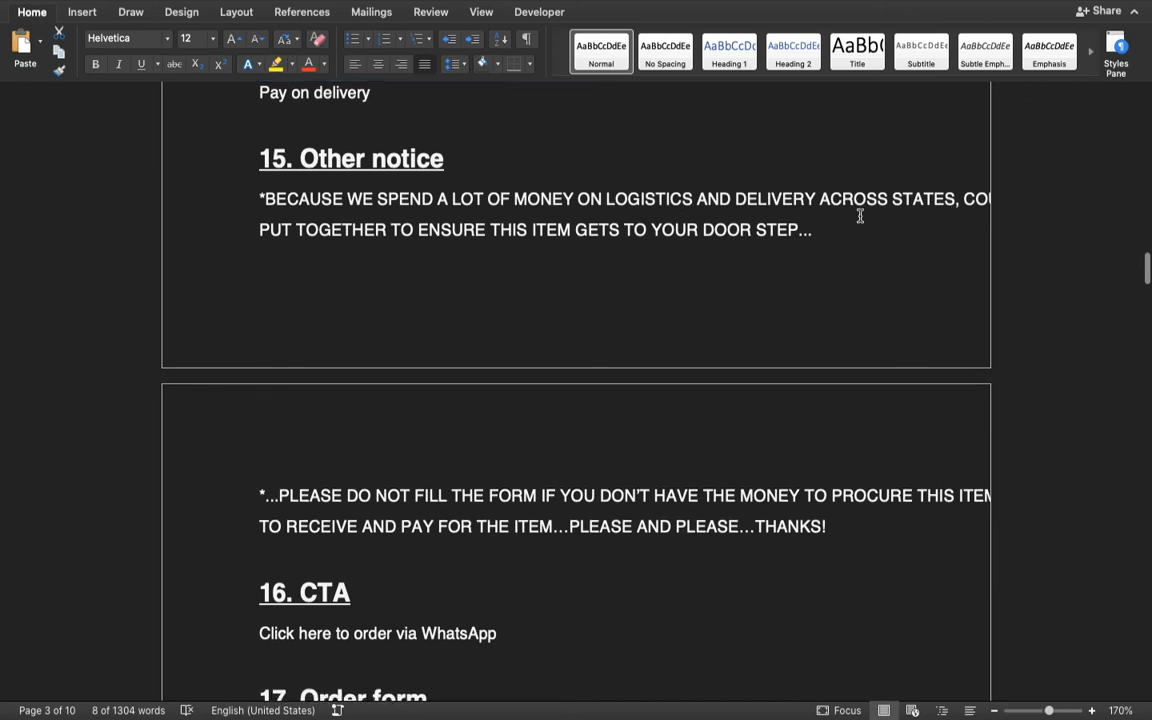
click(741, 228)
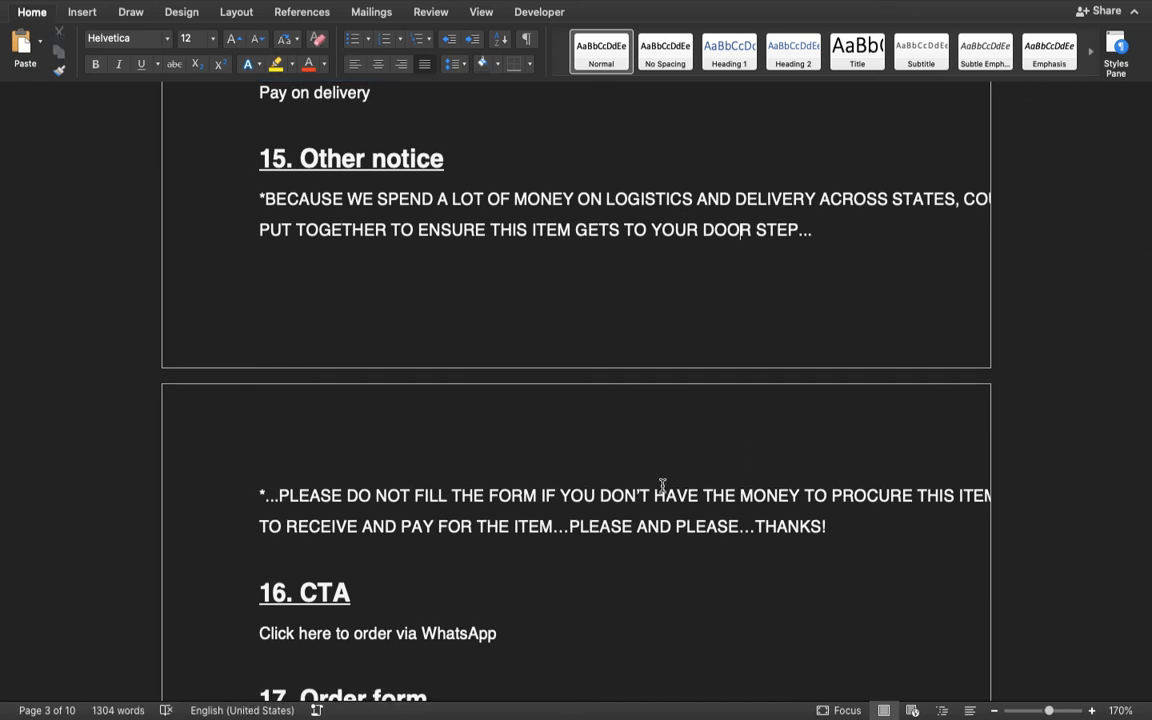
scroll(662, 485, down, 10)
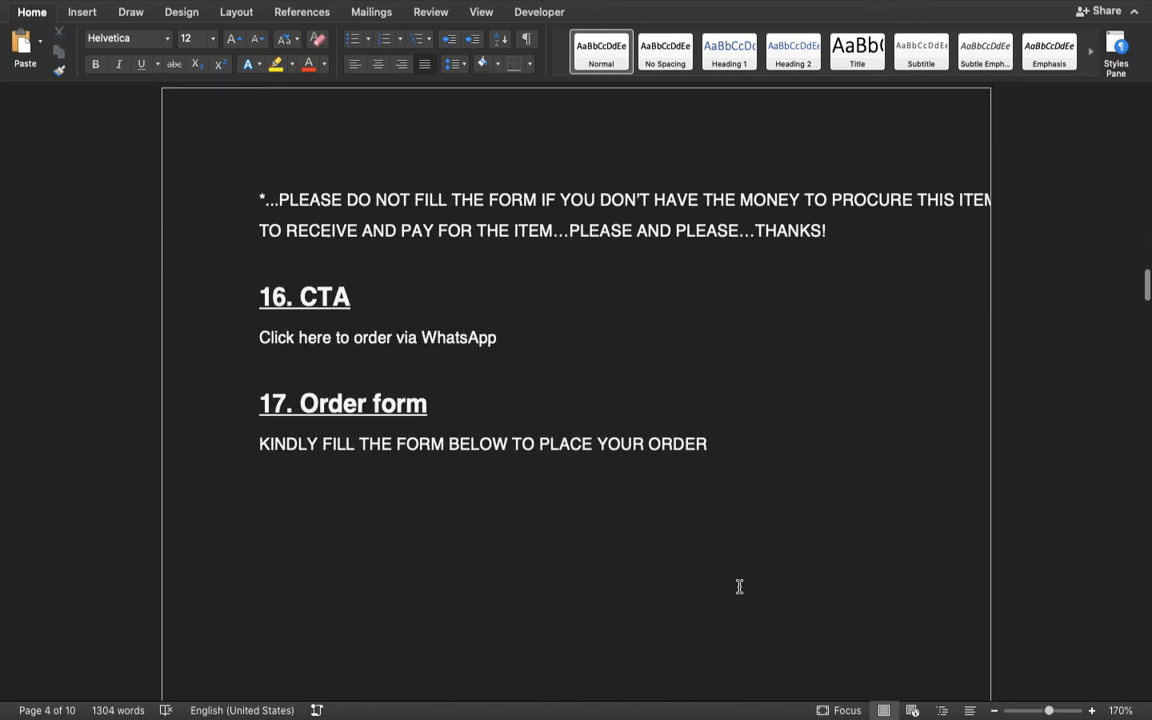
click(995, 711)
click(995, 711)
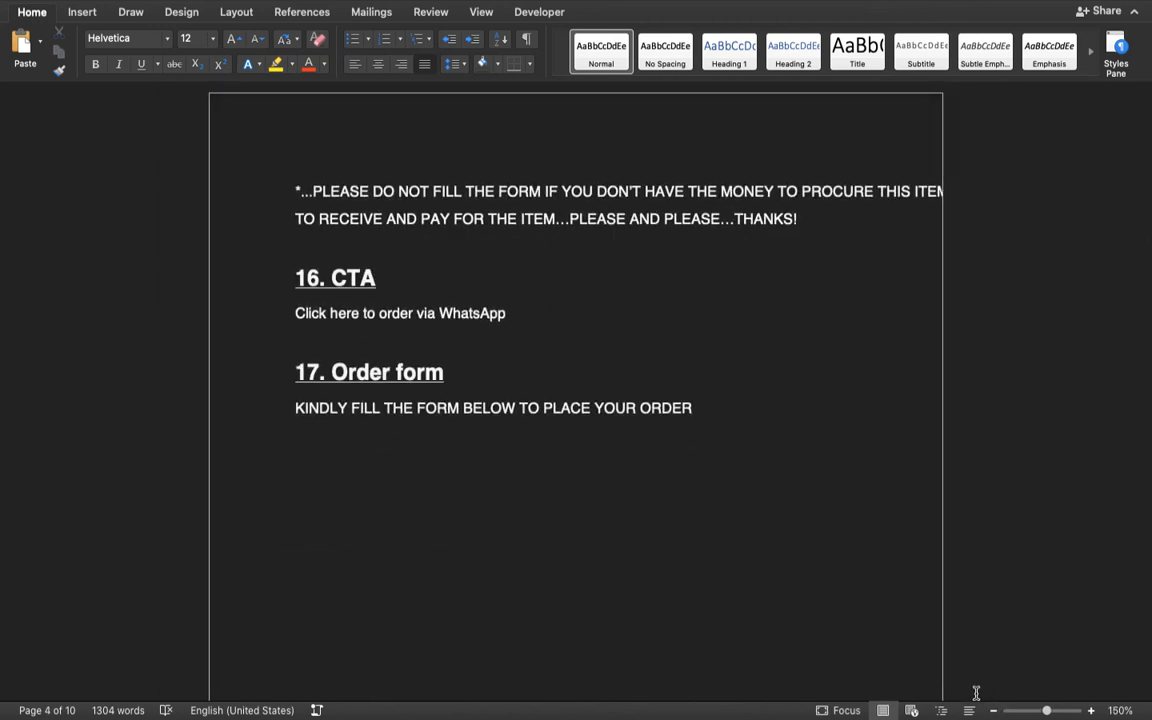
click(1092, 711)
click(1092, 711)
scroll(760, 454, up, 15)
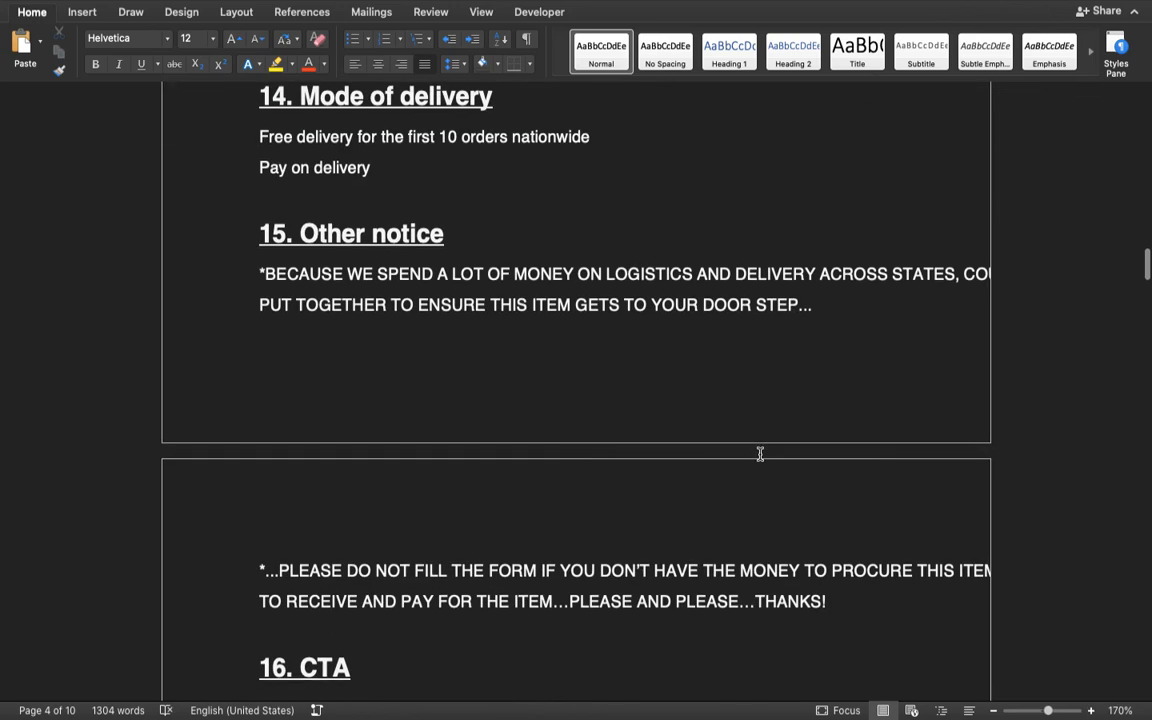
- Copy both "Other notice" paragraphs from the Word outline
drag(258, 388, 827, 575)
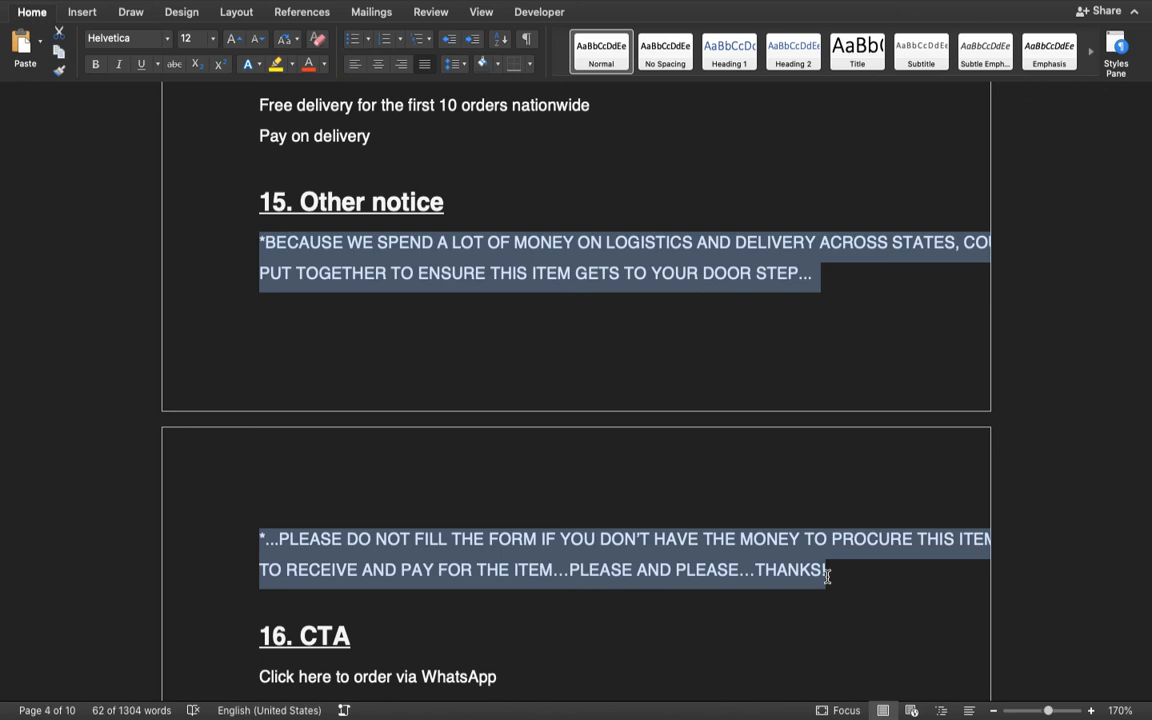
click(890, 327)
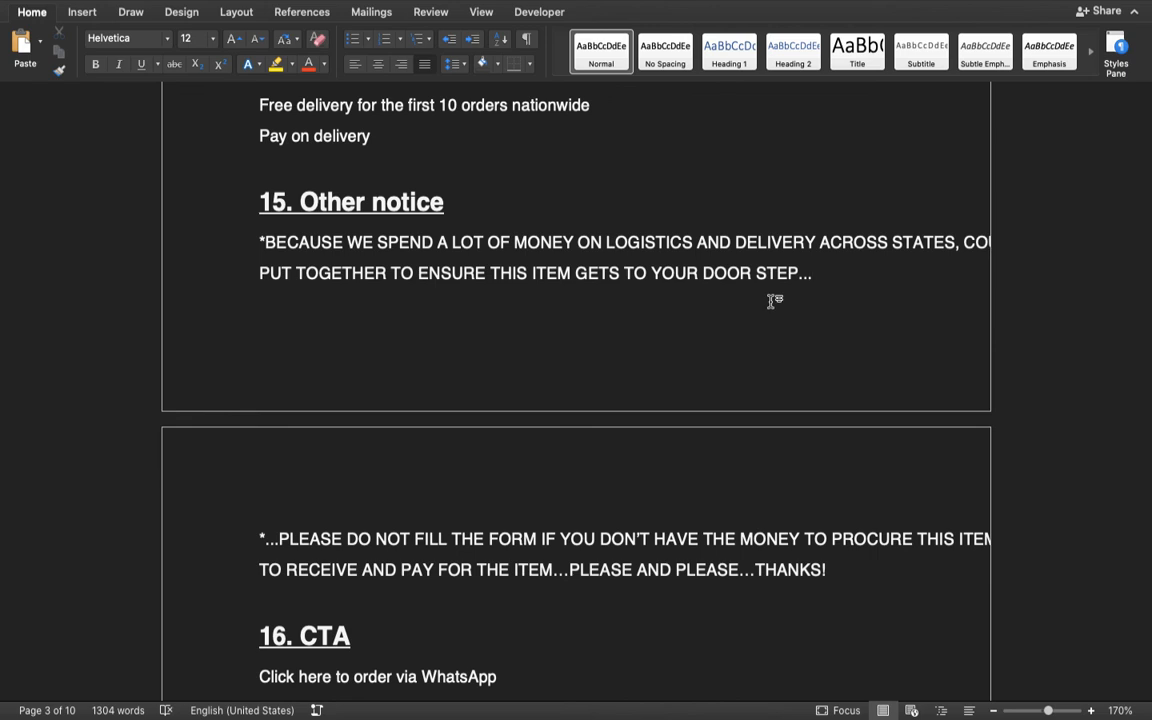
scroll(769, 301, down, 3)
scroll(769, 314, up, 2)
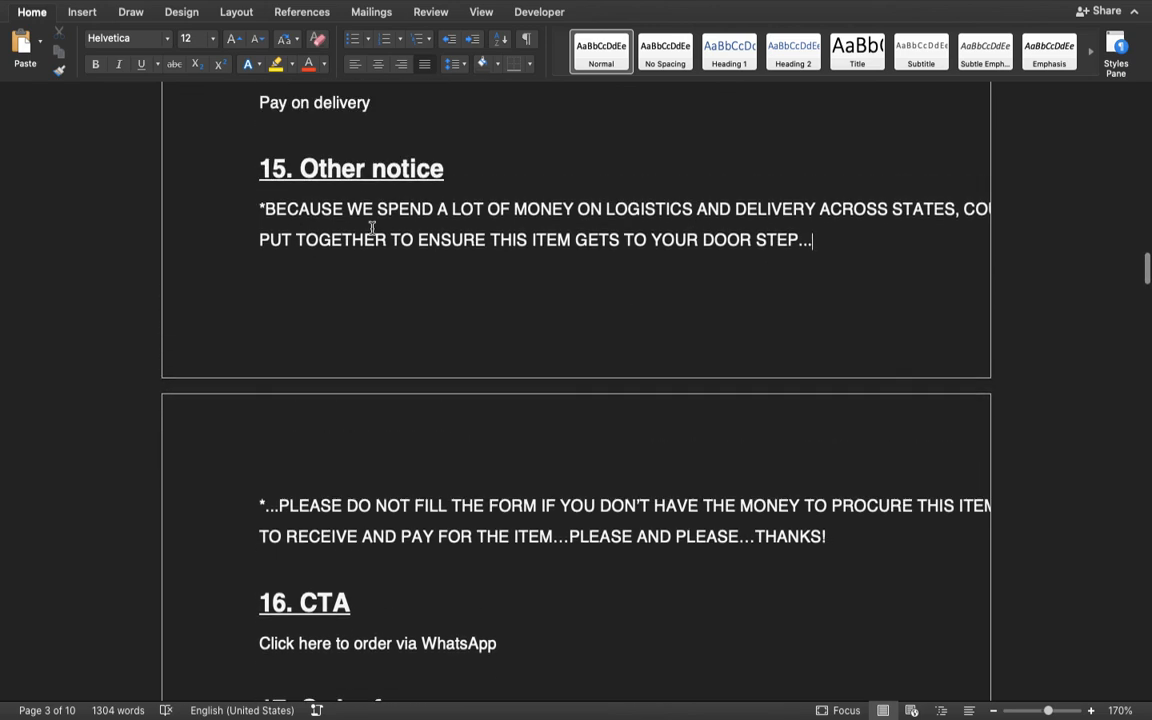
scroll(463, 272, down, 5)
- Switch to the Elementor page, add a single-column section below the "Pay on Delivery" image and place a centred Heading widget in it
key(ctrl+Right)
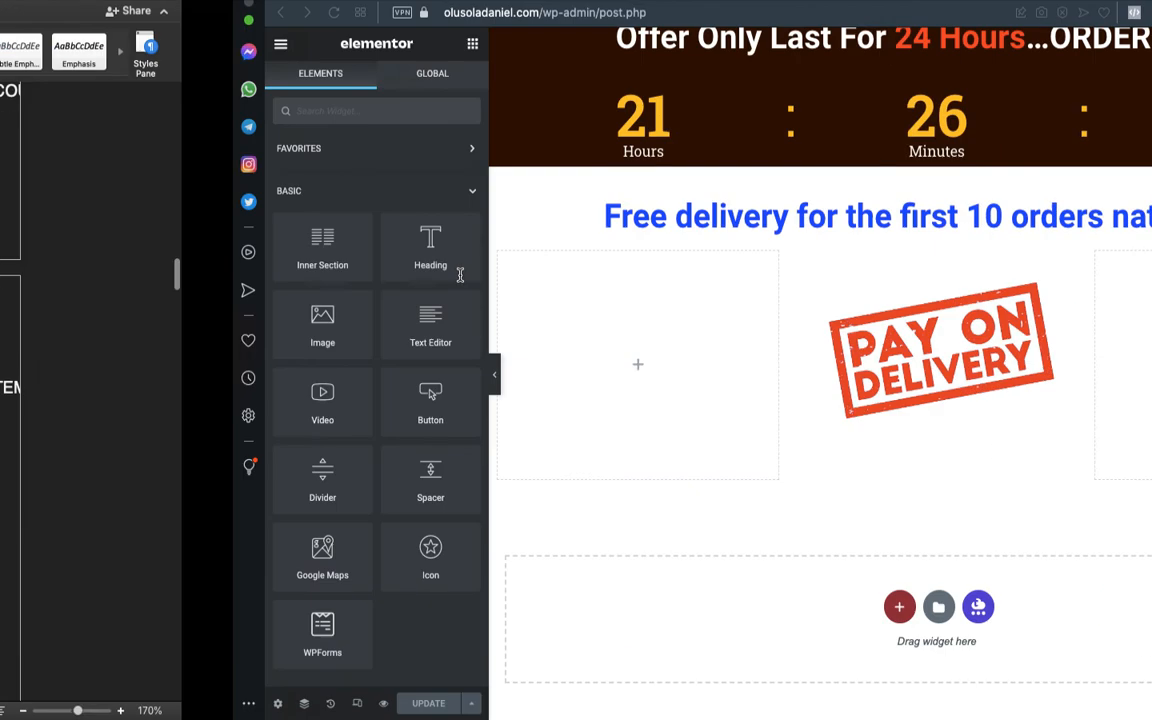
scroll(546, 450, down, 1)
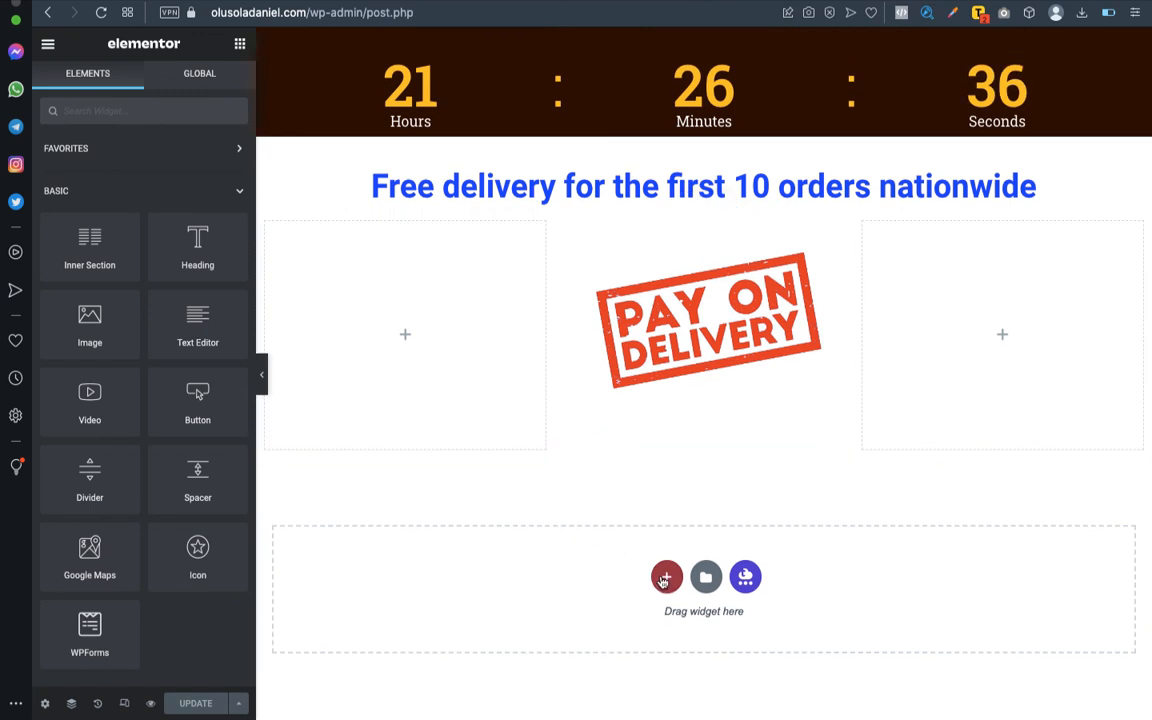
click(666, 576)
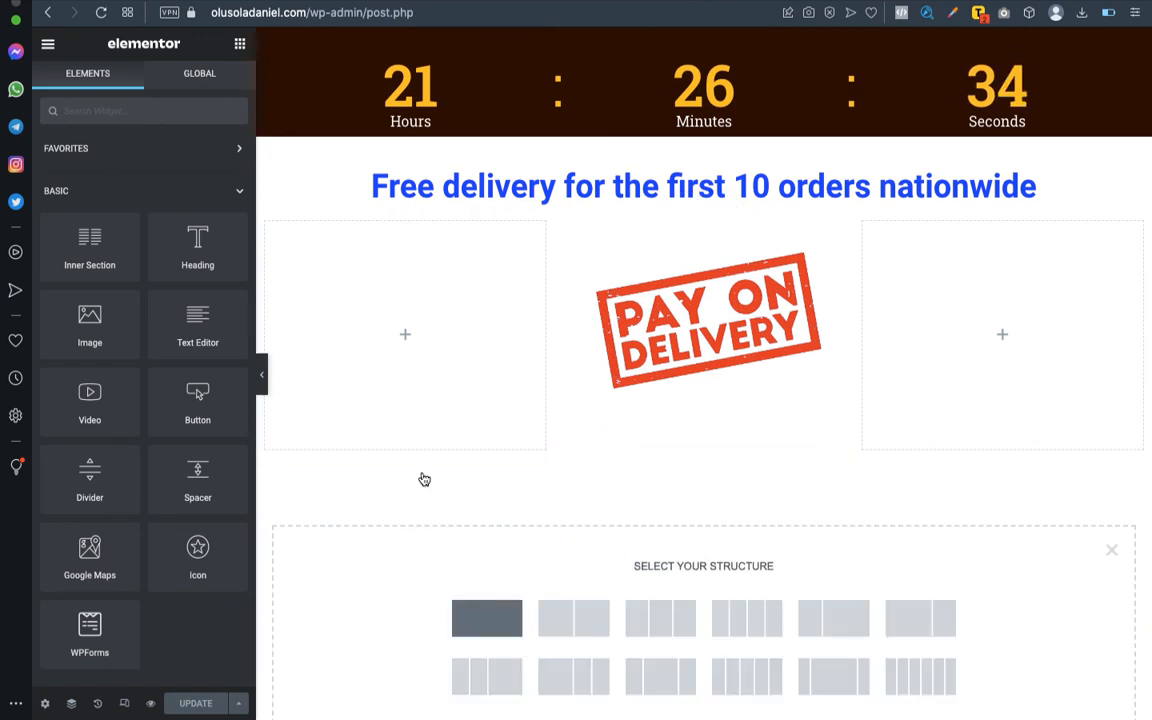
click(490, 616)
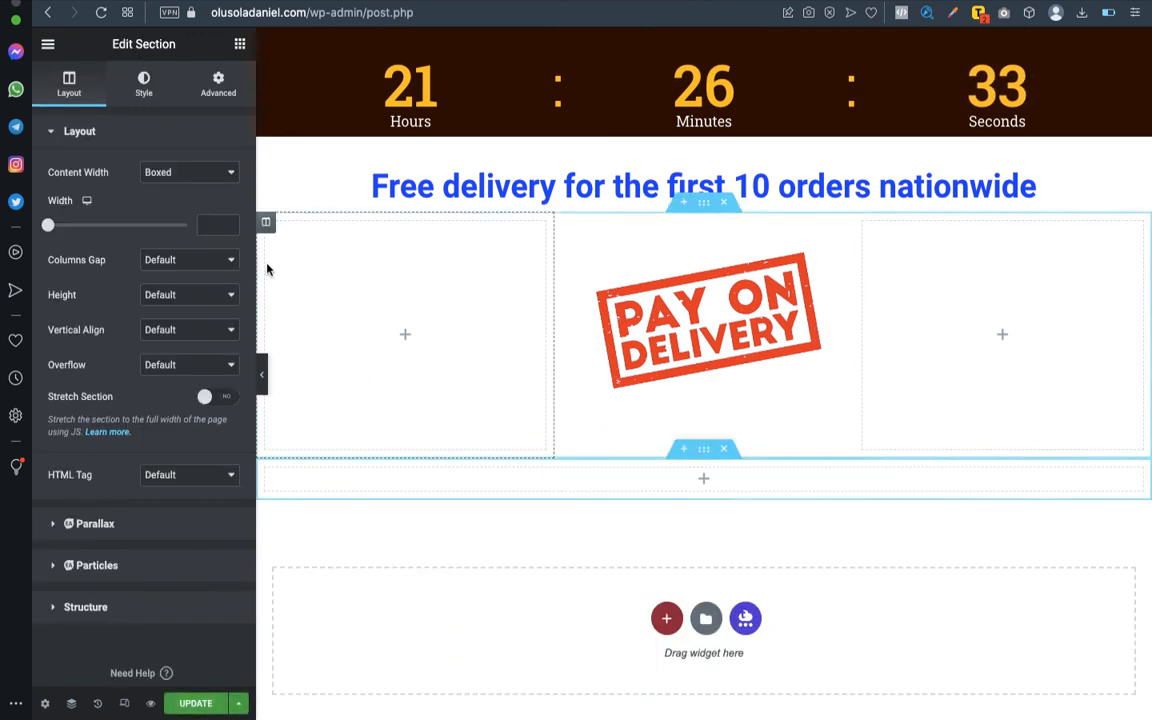
click(239, 45)
drag(197, 243, 735, 478)
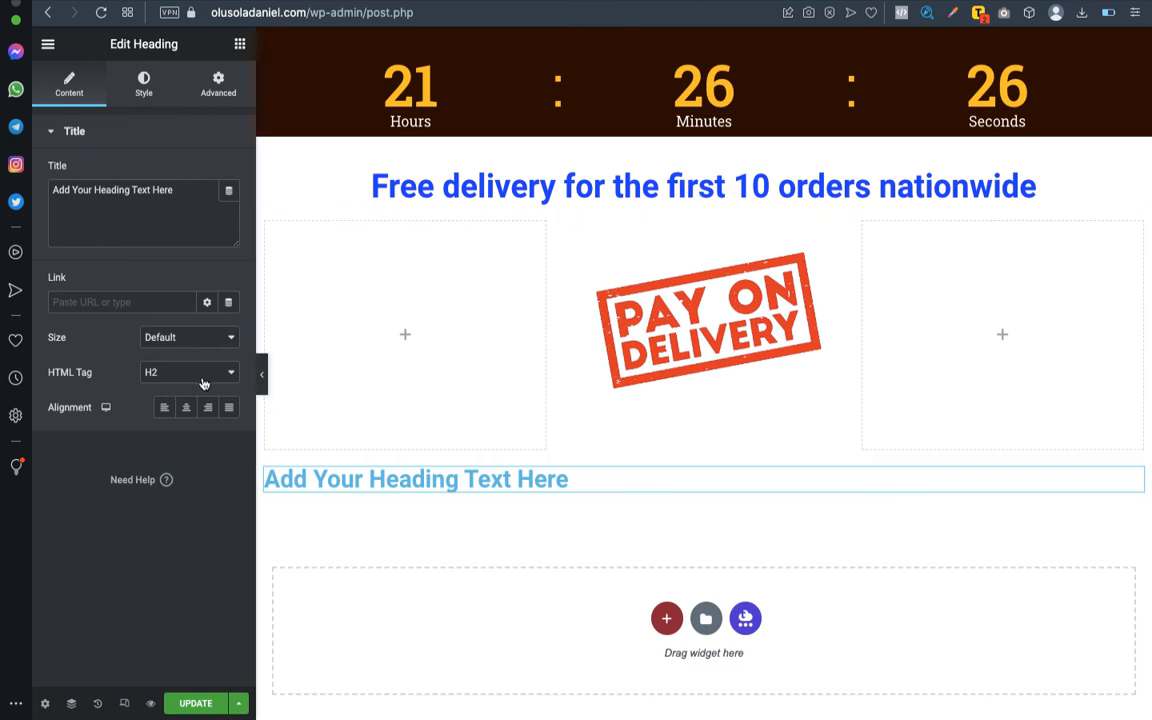
click(189, 407)
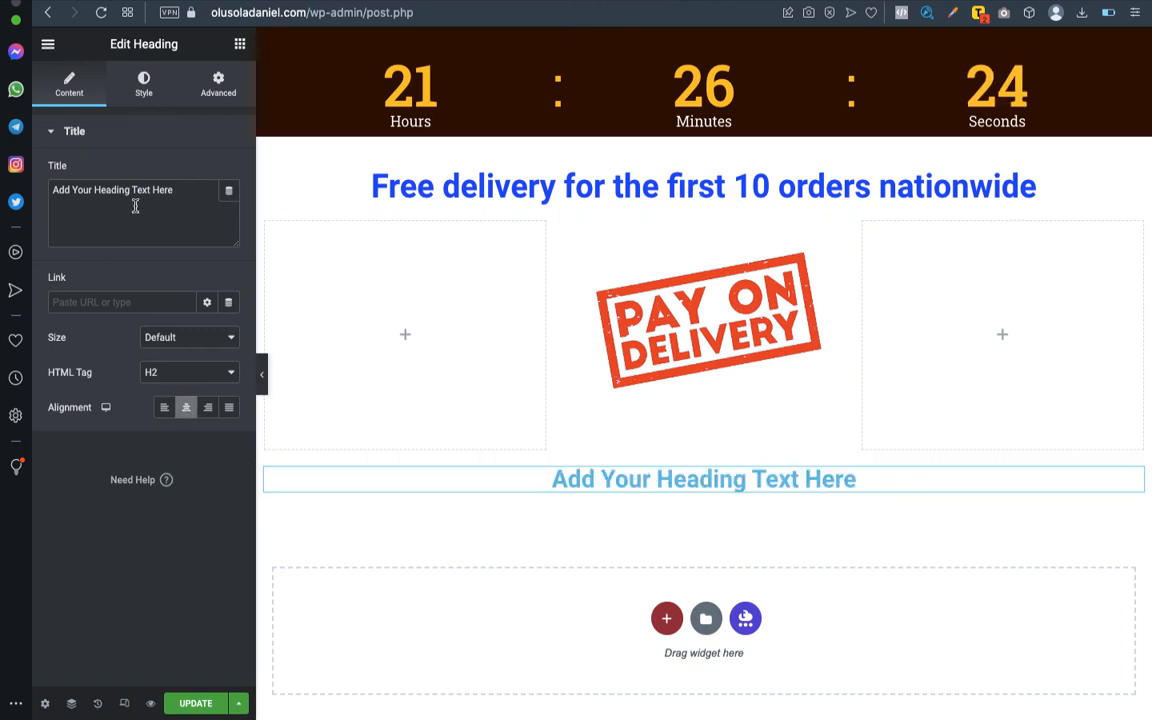
- Replace the new heading's title with both notice paragraphs and try to break the second paragraph onto its own line
key(super+a)
text(*BECAUSE WE SPEND A LOT OF MONEY ON LOGISTICS AND DELIVERY ACROSS STATES, COUPLED WITH THE TIME AND EFFORTS PUT TOGETHER TO ENSURE THIS ITEM GETS TO YOUR DOOR STEP... *...PLEASE DO NOT FILL THE FORM IF YOU DON’T HAVE THE MONEY TO PROCURE THIS ITEM OR IF YOU WILL NOT BE AVAILABLE TO RECEIVE AND PAY FOR THE ITEM...PLEASE AND PLEASE... THANKS!)
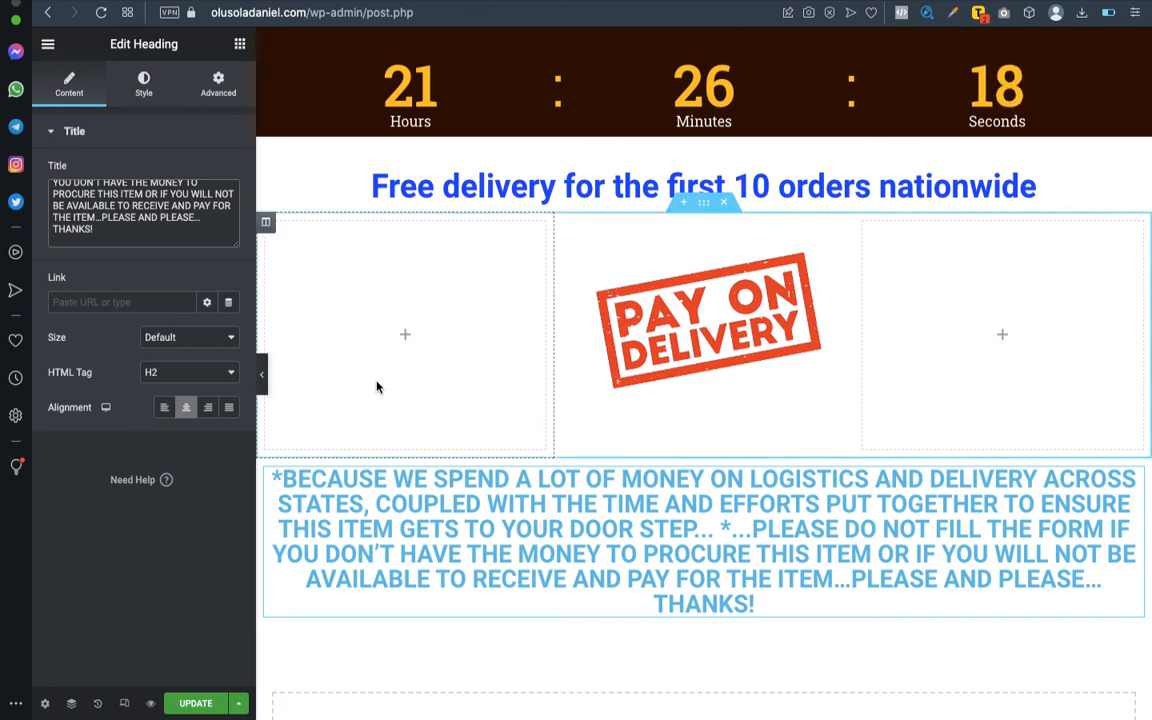
click(724, 528)
key(Return)
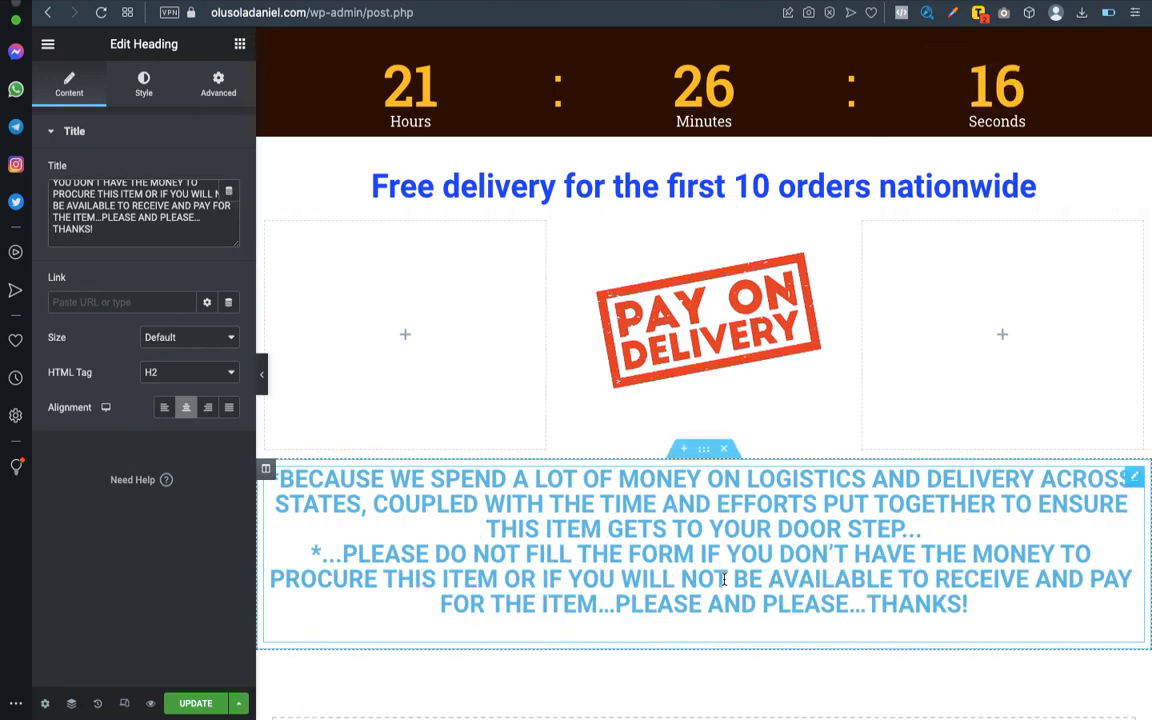
click(378, 530)
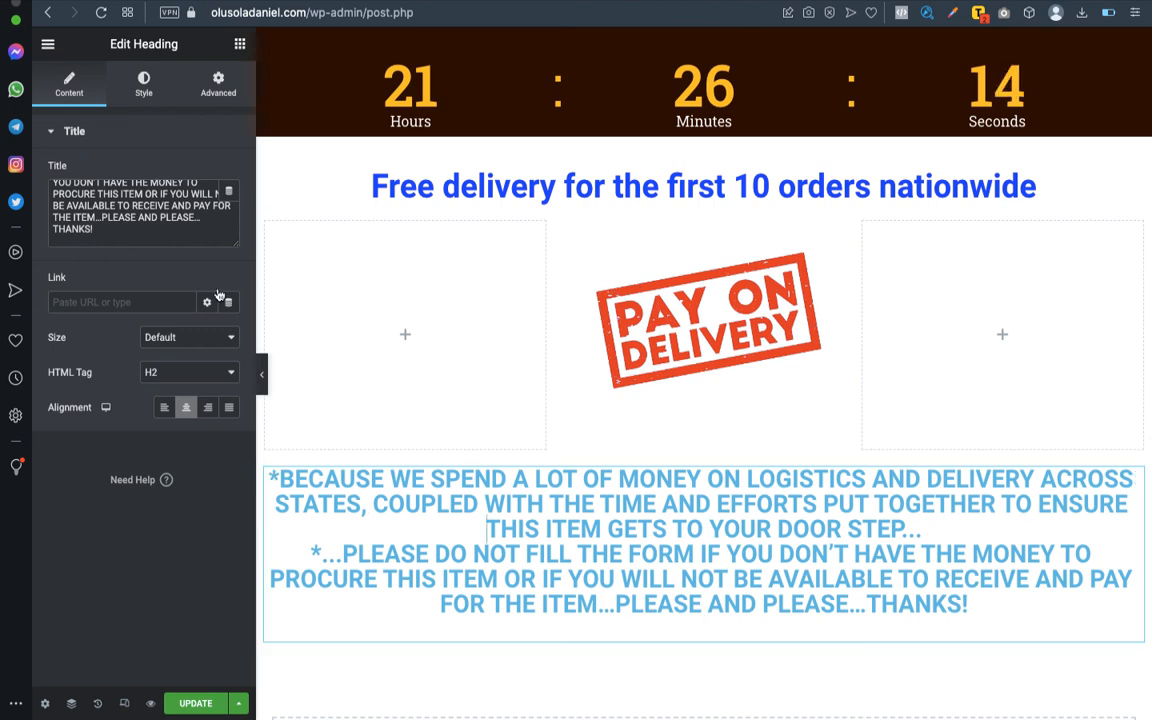
click(169, 227)
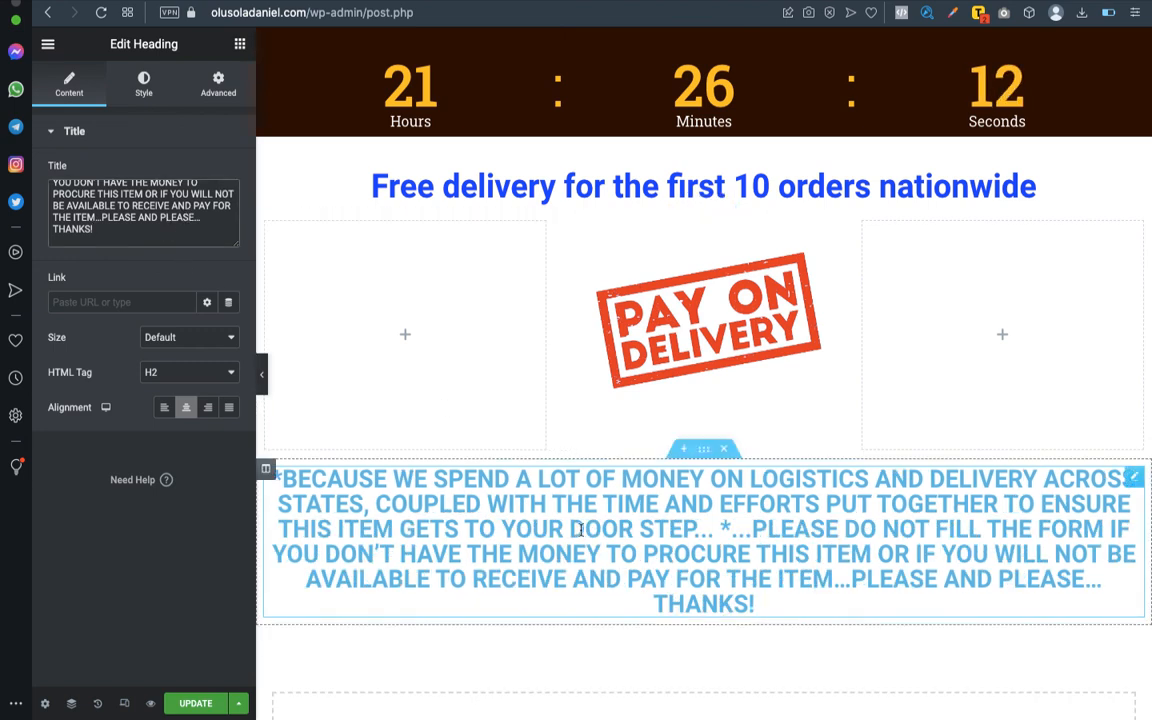
drag(721, 526, 763, 636)
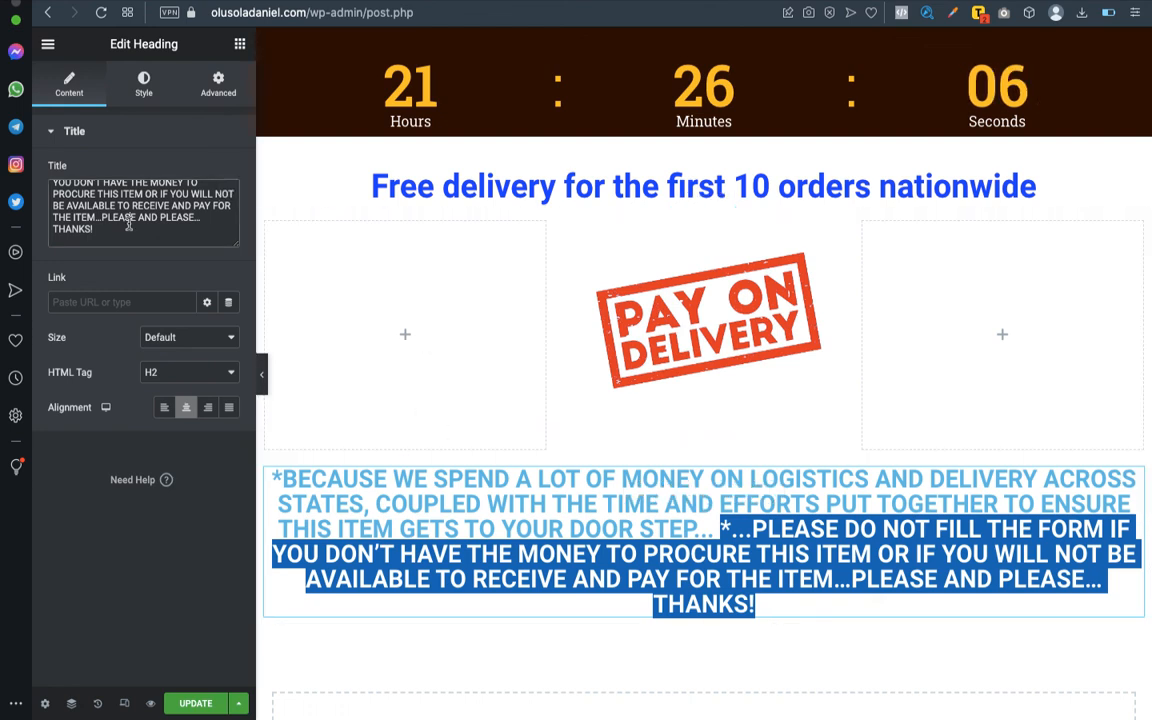
key(Return)
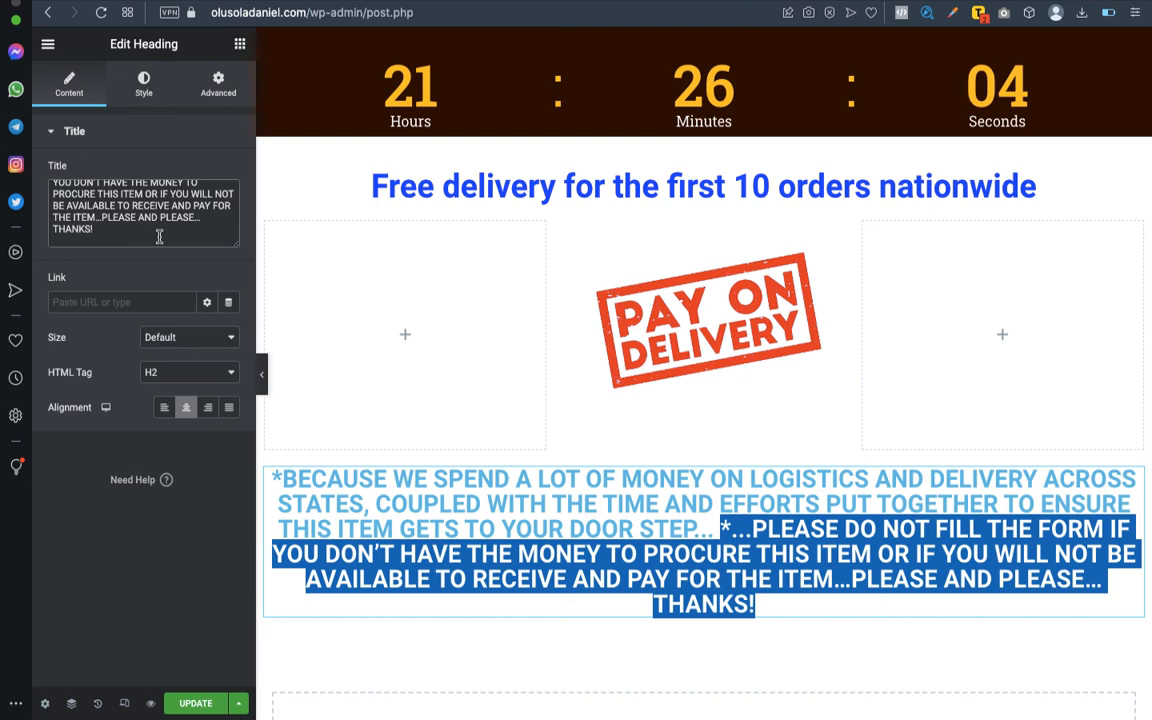
key(BackSpace)
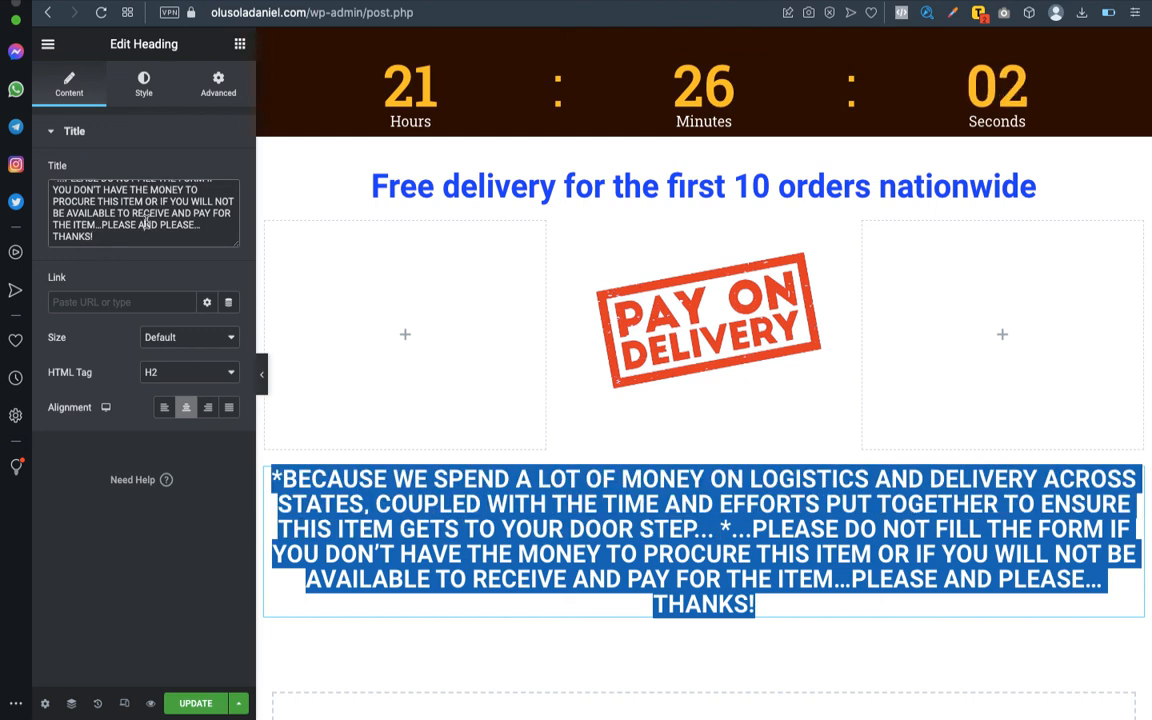
click(48, 44)
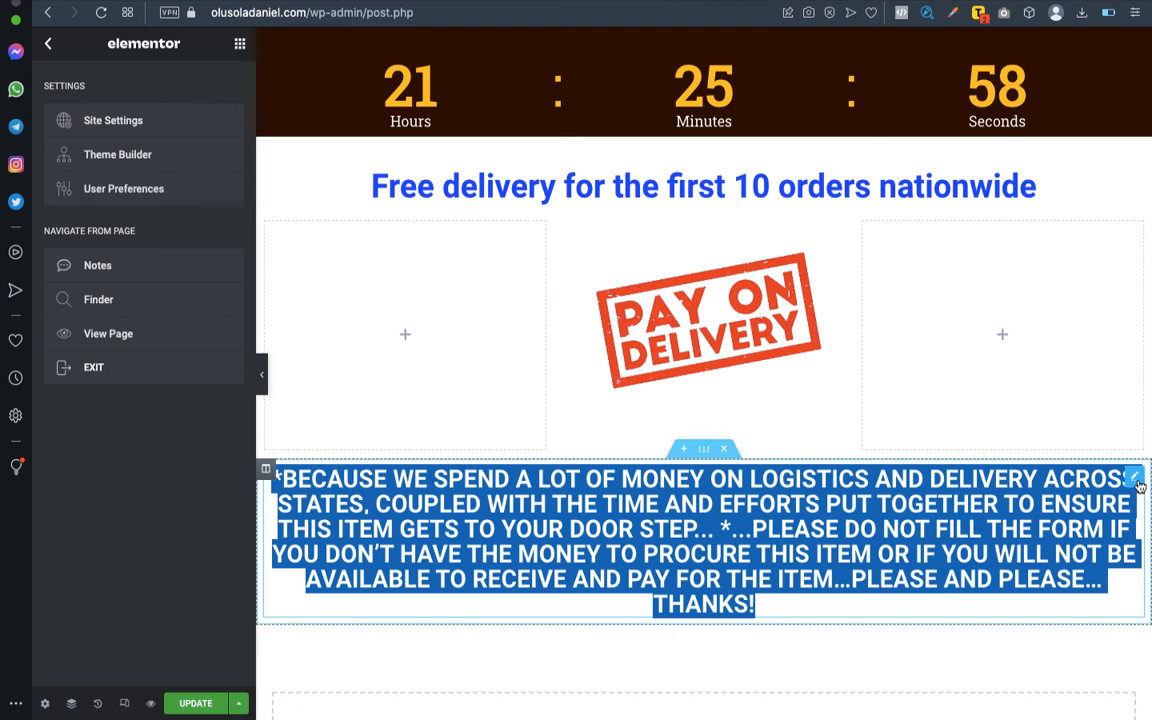
click(1137, 482)
click(959, 509)
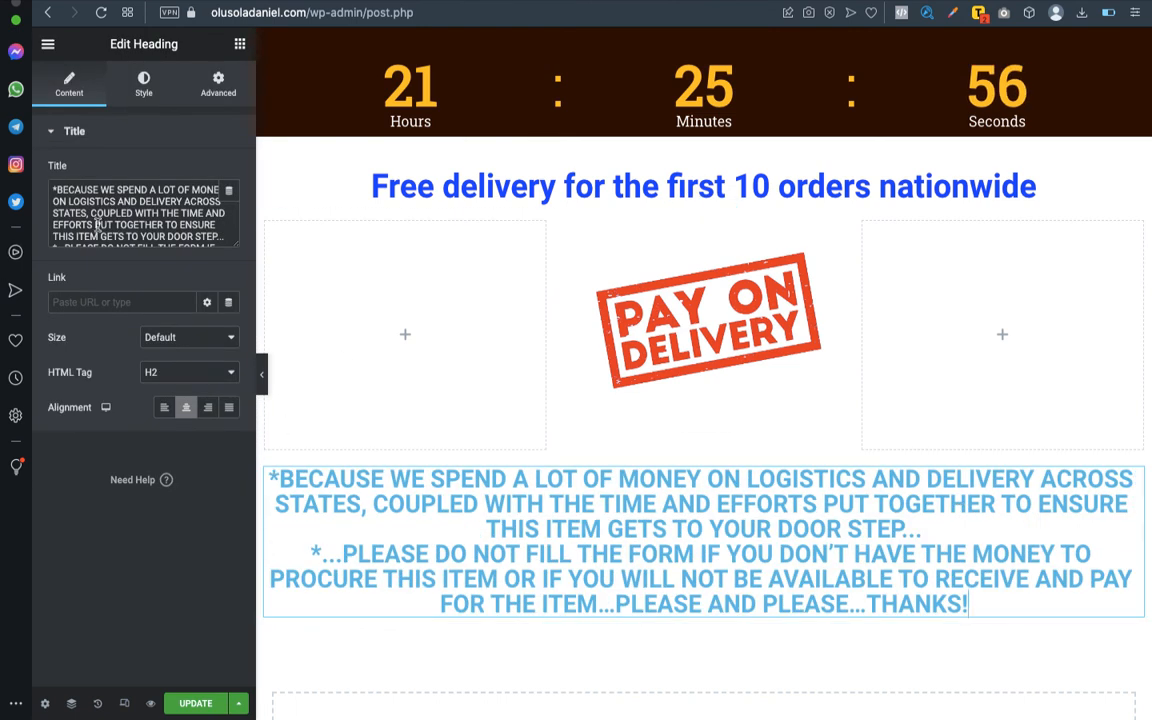
click(98, 226)
- Copy only the "*BECAUSE WE SPEND A LOT OF MONEY ON LOGISTICS" paragraph from the Word outline and make it the heading's entire title
key(super+Tab)
scroll(304, 378, up, 4)
drag(257, 336, 822, 381)
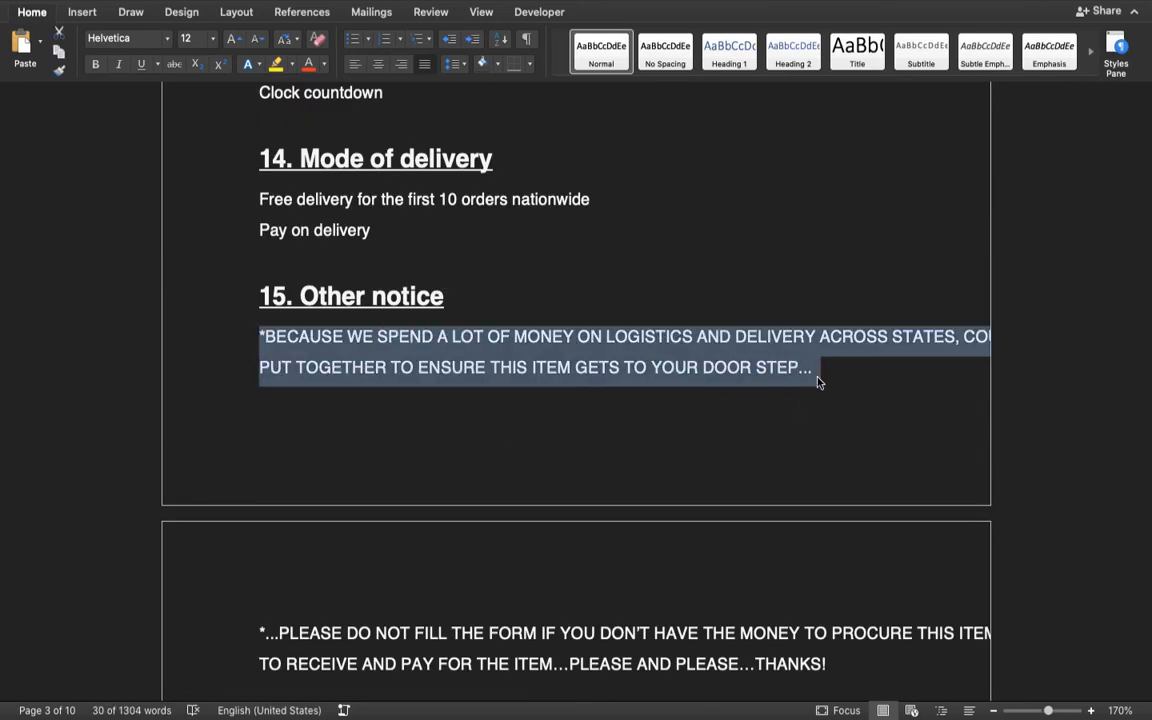
key(super+Tab)
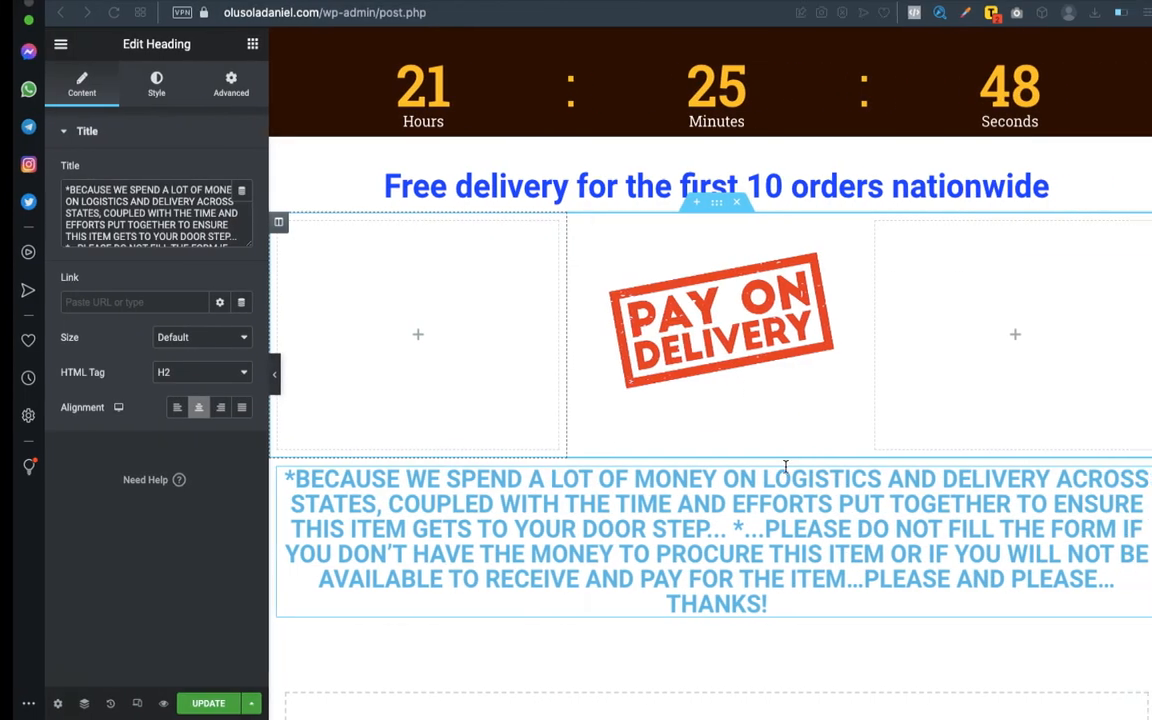
triple_click(200, 231)
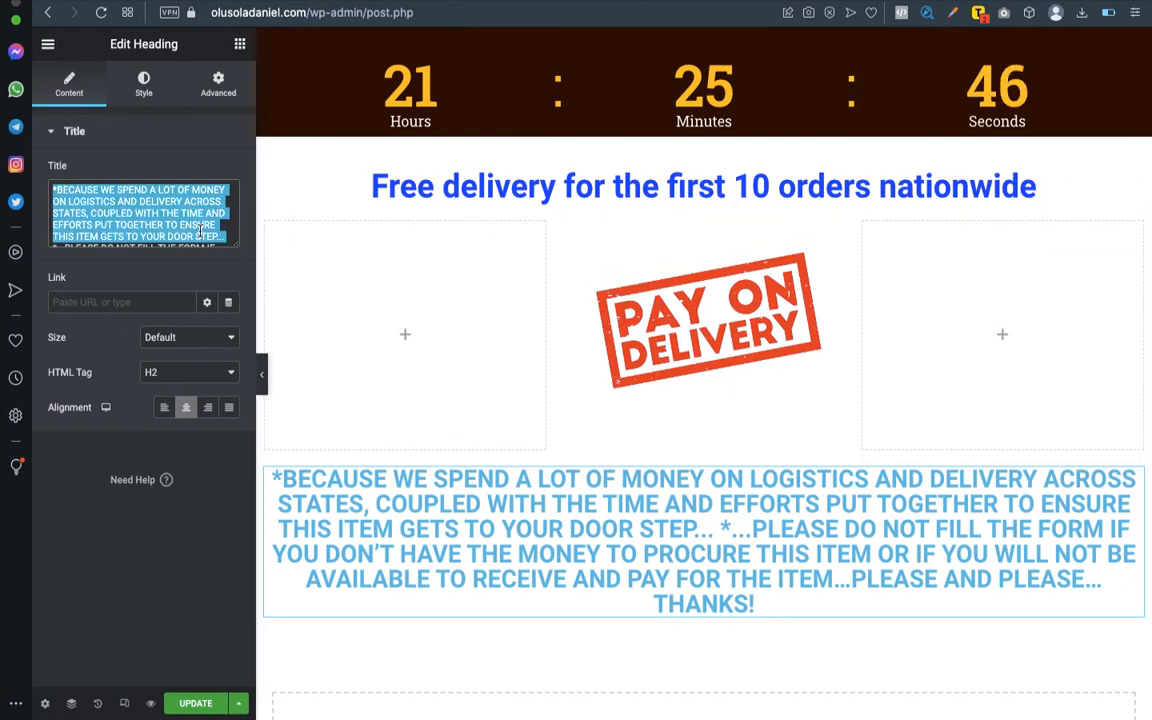
text(*BECAUSE WE SPEND A LOT OF MONEY ON LOGISTICS AND DELIVERY ACROSS STATES, COUPLED WITH THE TIME AND EFFORTS PUT TOGETHER TO ENSURE THIS ITEM GETS TO YOUR DOOR STEP...)
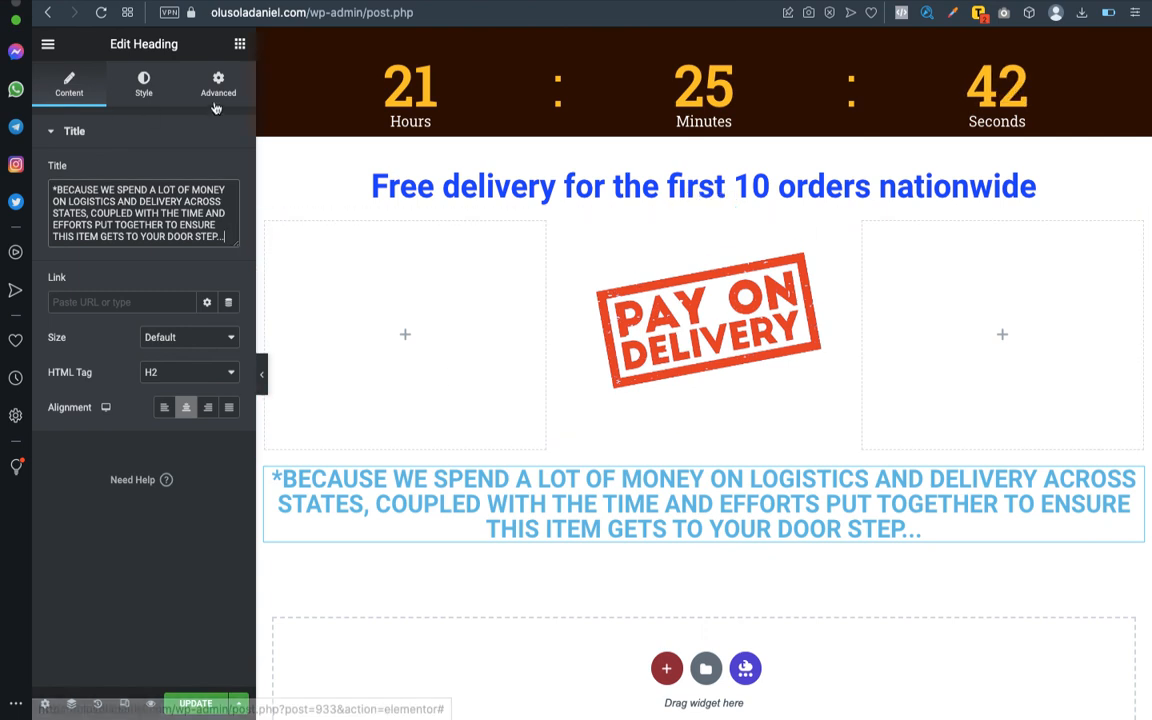
- Place a second, centred Heading widget below the first and fill it with the outline's "*…PLEASE DO NOT FILL THE FORM" paragraph
click(239, 44)
drag(215, 271, 656, 537)
key(ctrl+Left)
scroll(386, 360, down, 5)
drag(258, 449, 851, 481)
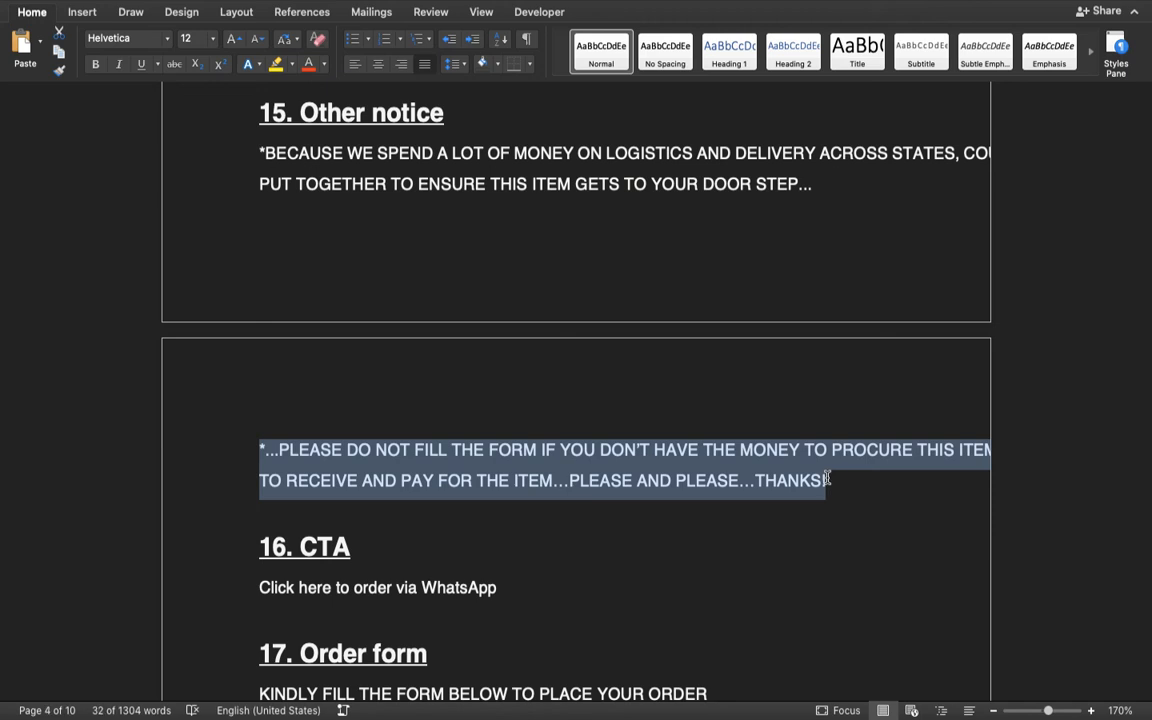
key(ctrl+Right)
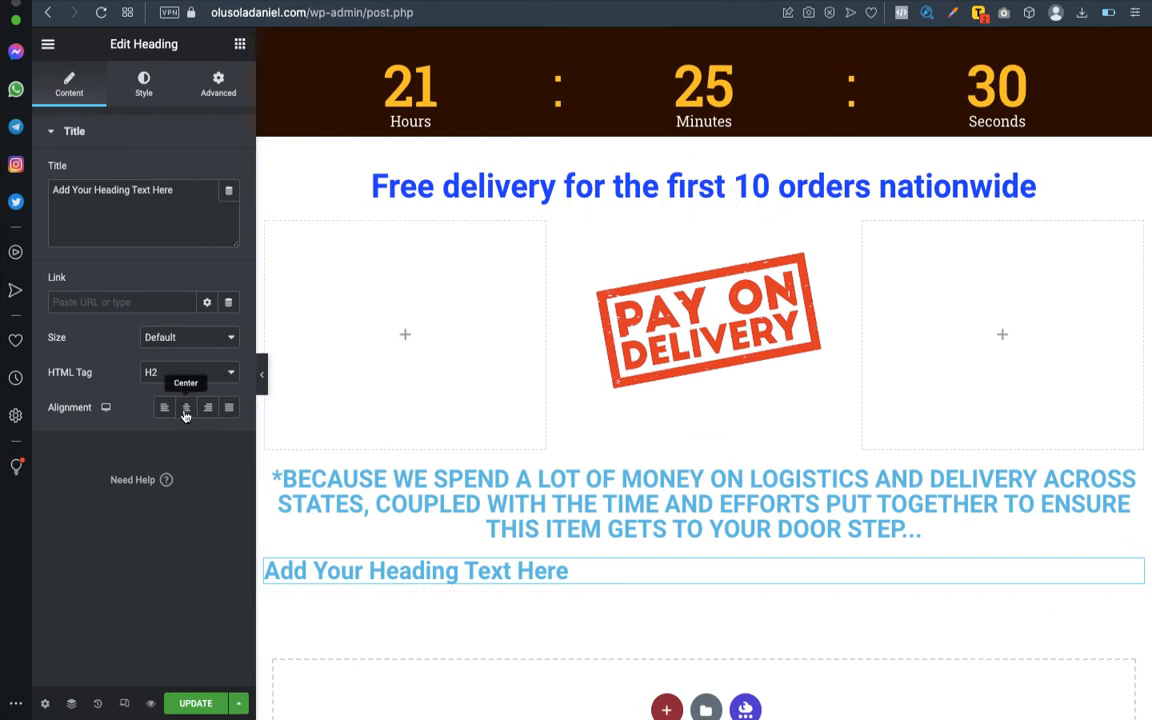
click(190, 407)
click(180, 211)
key(ctrl+a)
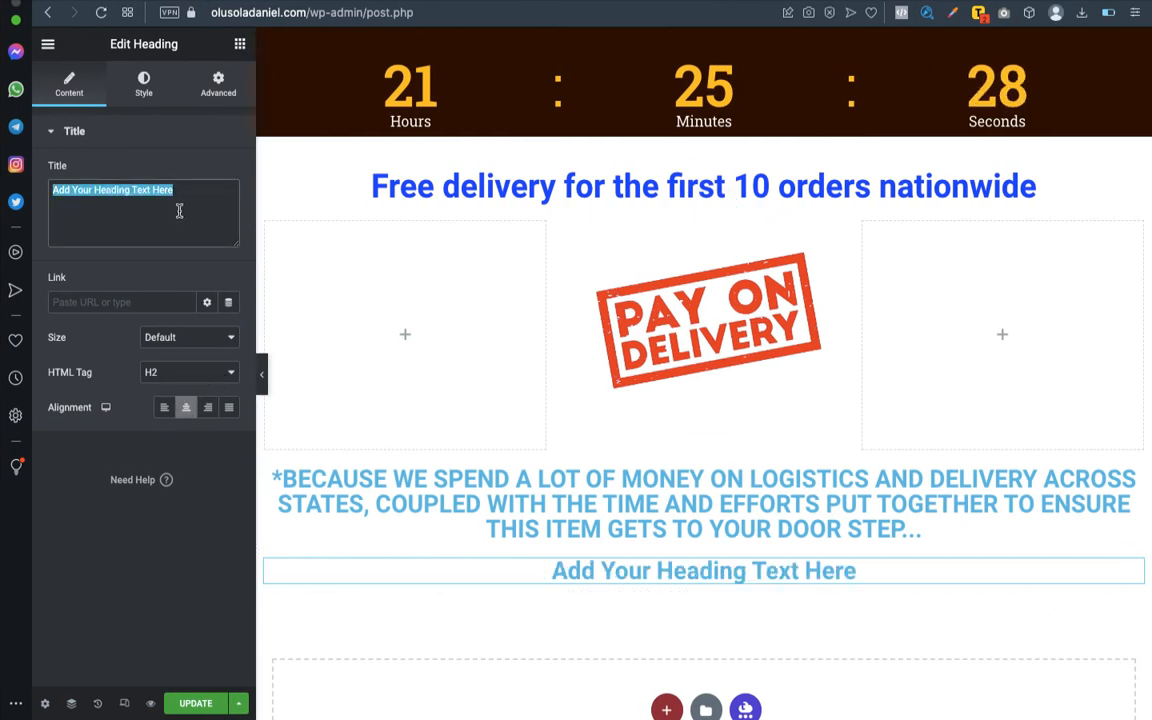
text(*...PLEASE DO NOT FILL THE FORM IF YOU DON’T HAVE THE MONEY TO PROCURE THIS ITEM OR IF YOU WILL NOT BE AVAILABLE TO RECEIVE AND PAY FOR THE ITEM...PLEASE AND PLEASE...THANKS!)
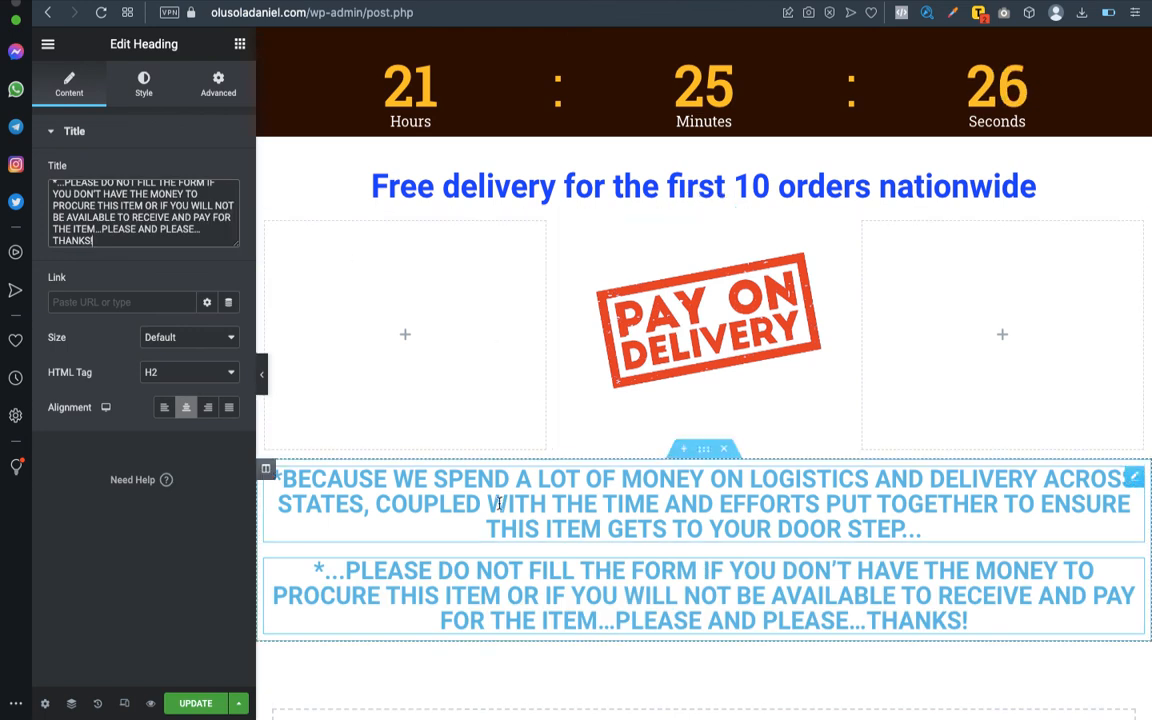
- Open the first notice heading, "*BECAUSE WE SPEND A LOT OF MONEY", for editing
click(1135, 482)
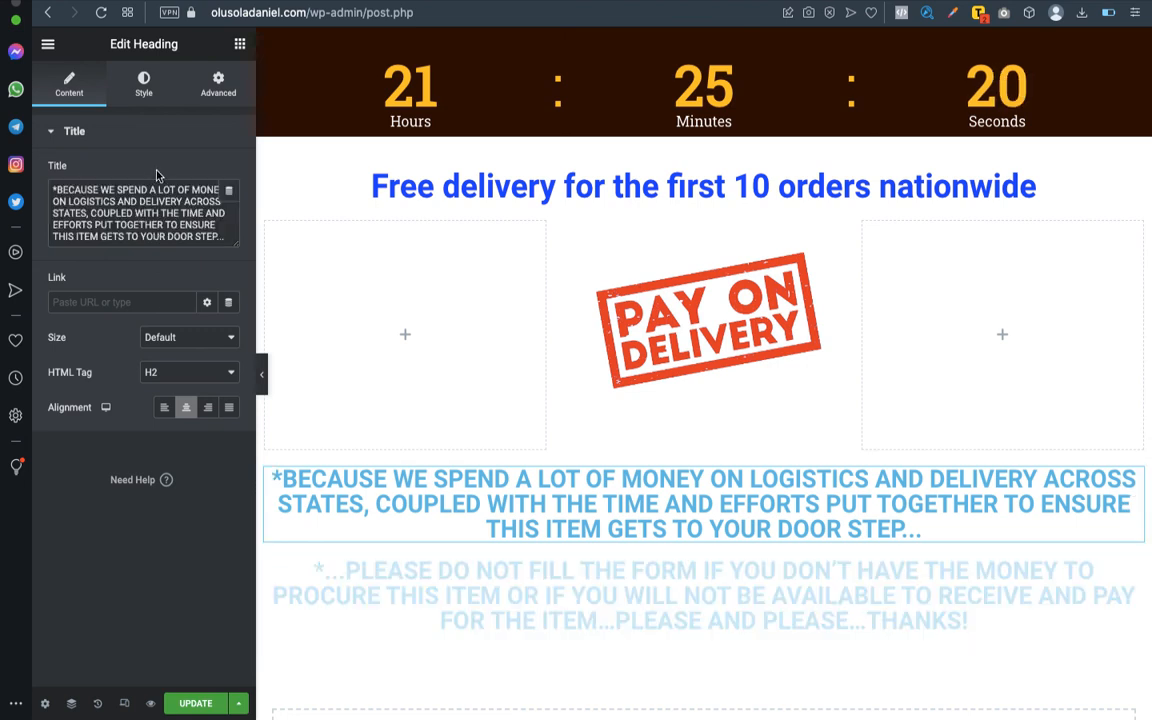
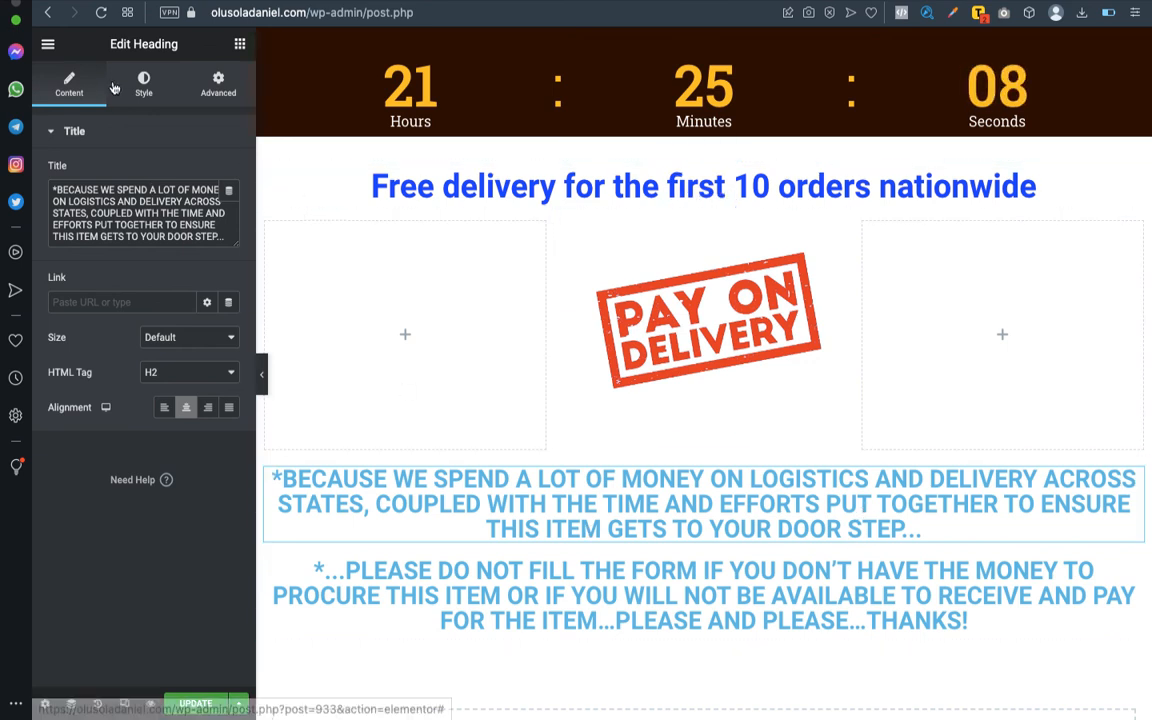
- Set the font family of the "*BECAUSE WE SPEND A LOT OF MONEY" heading to Roboto Condensed
click(145, 84)
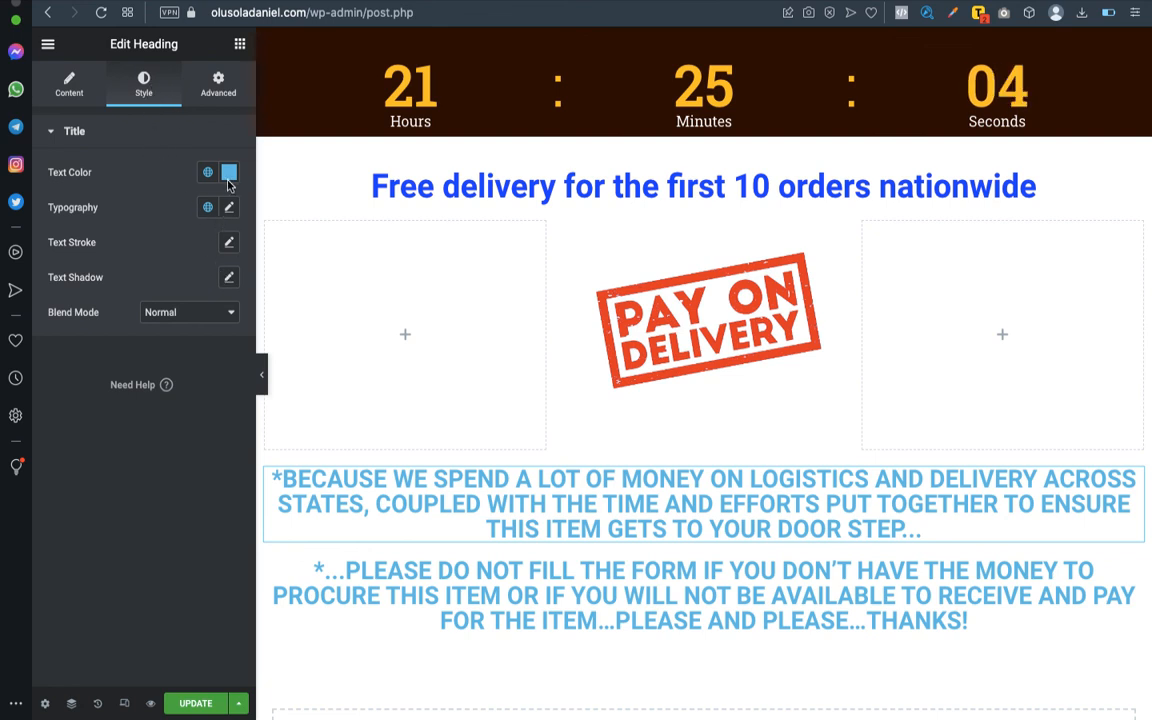
click(228, 206)
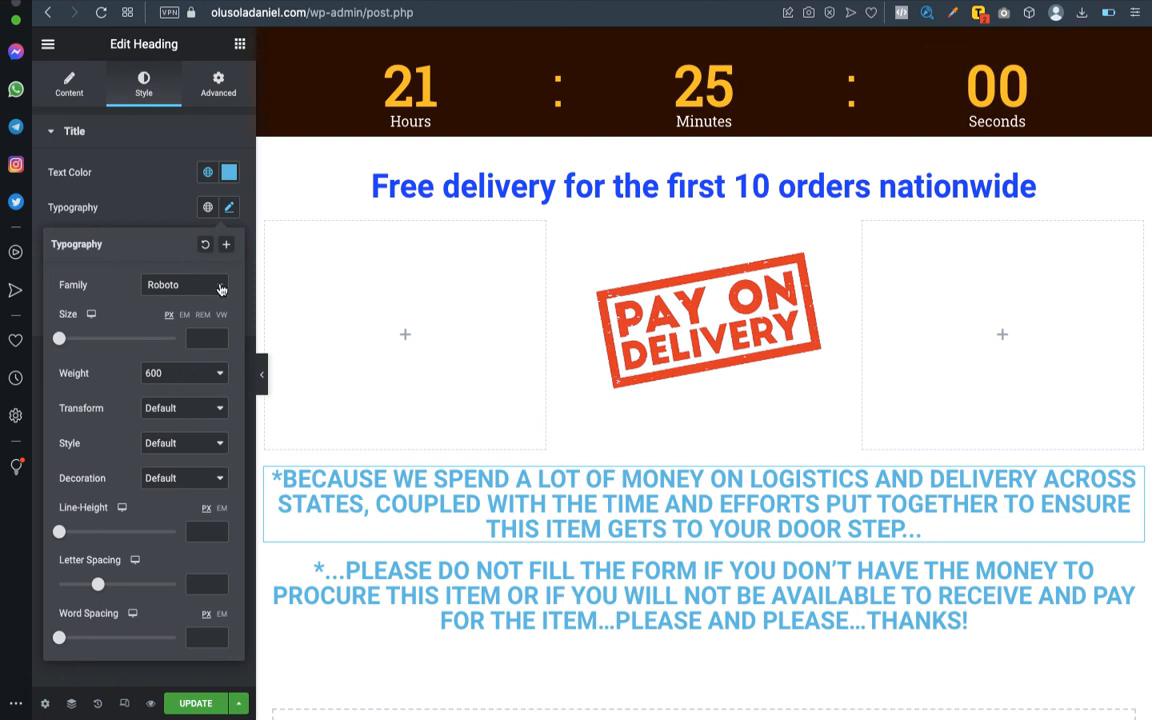
click(221, 289)
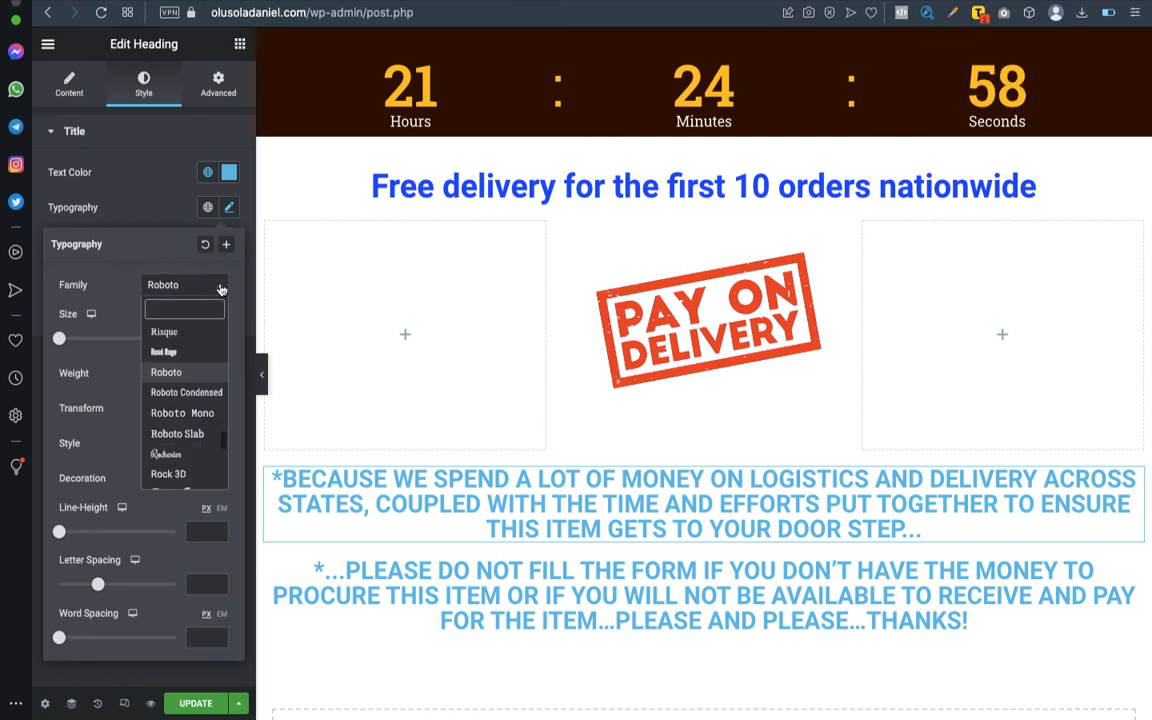
click(177, 393)
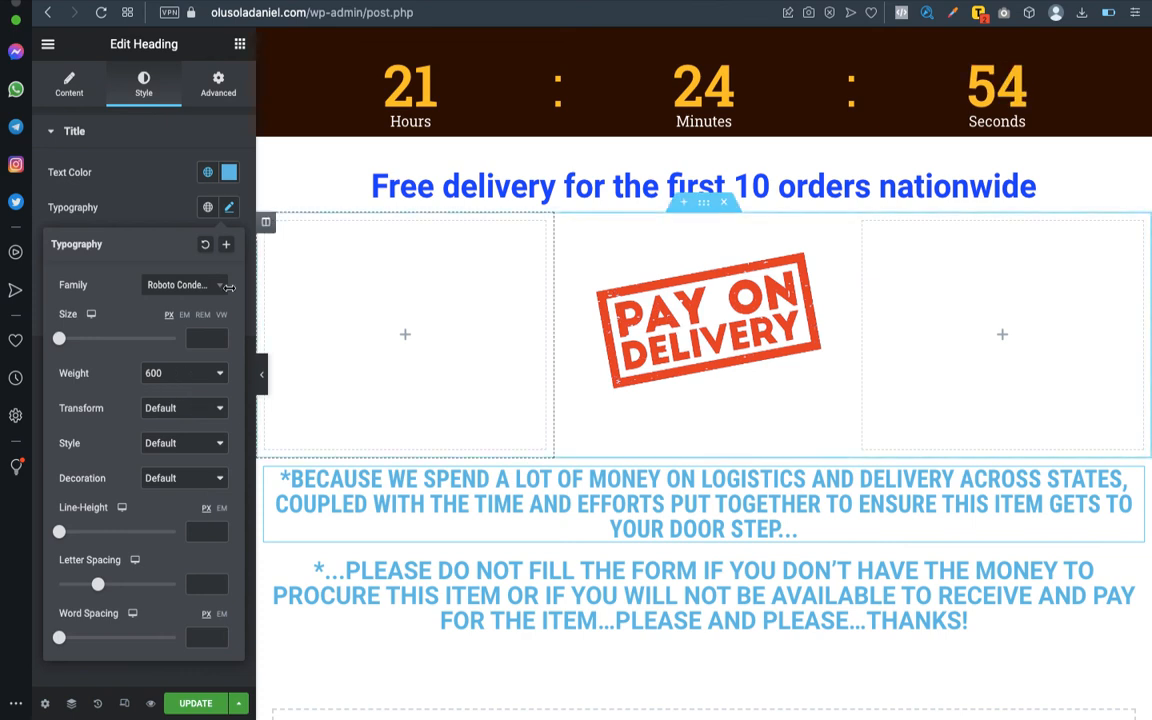
- Try several text colours on the first notice heading and settle on dark magenta, #AA007E
click(229, 173)
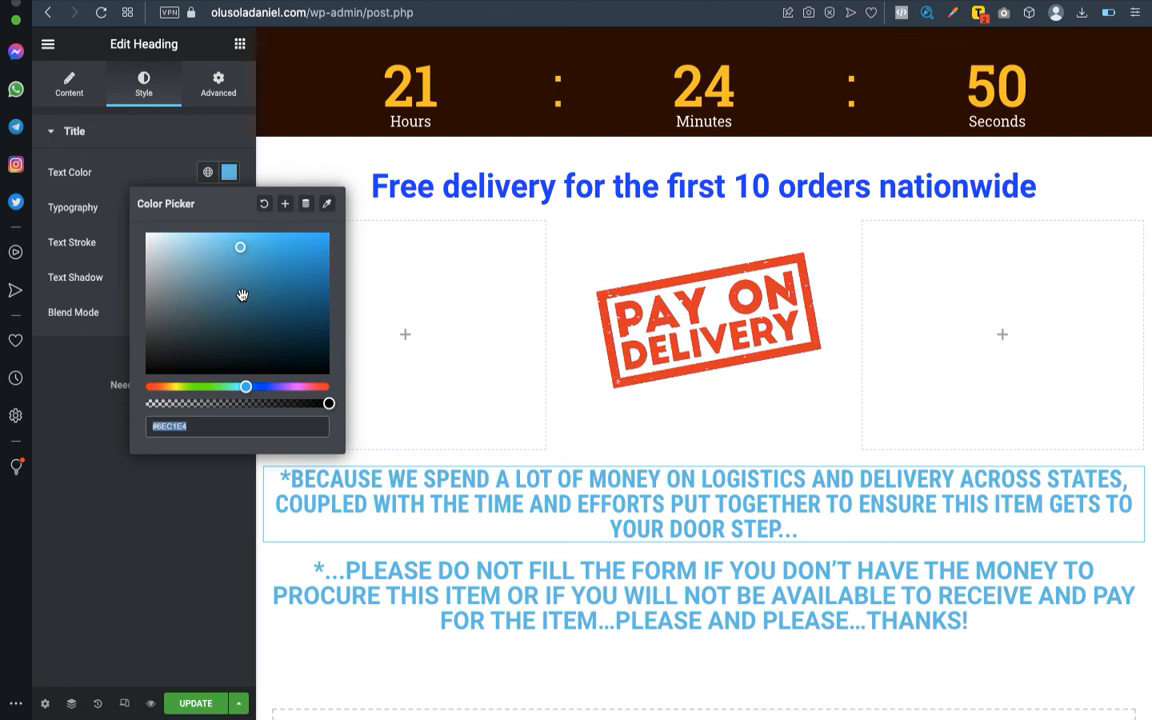
drag(252, 396, 314, 386)
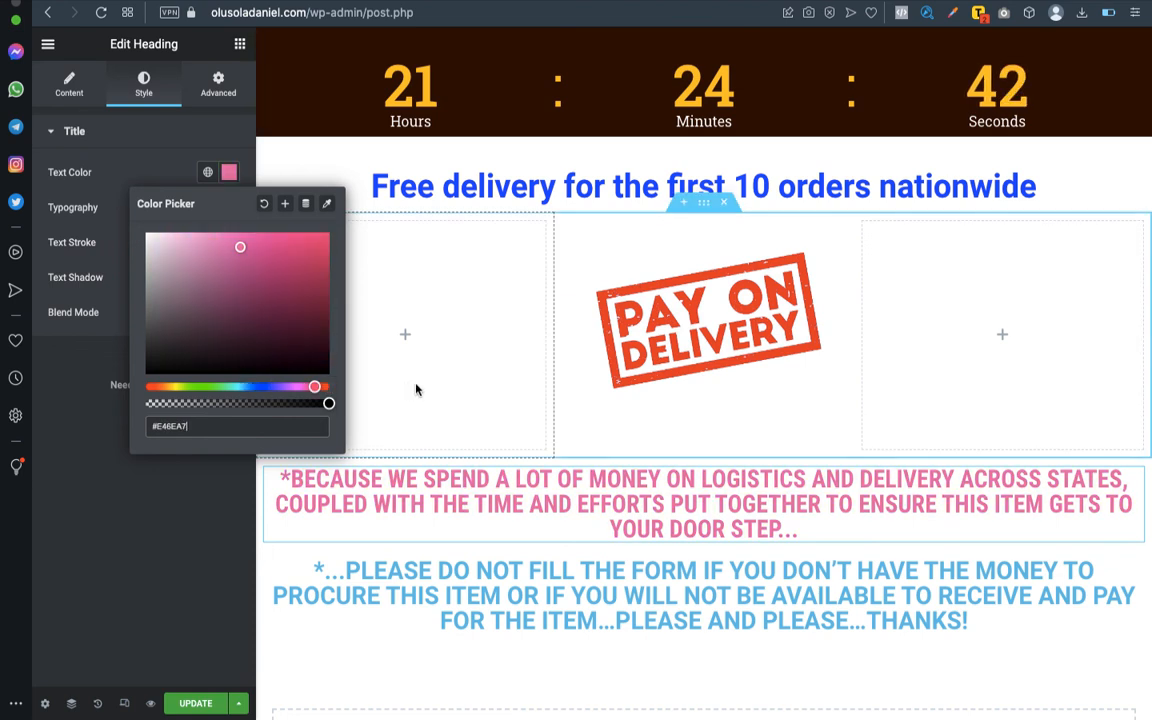
click(326, 386)
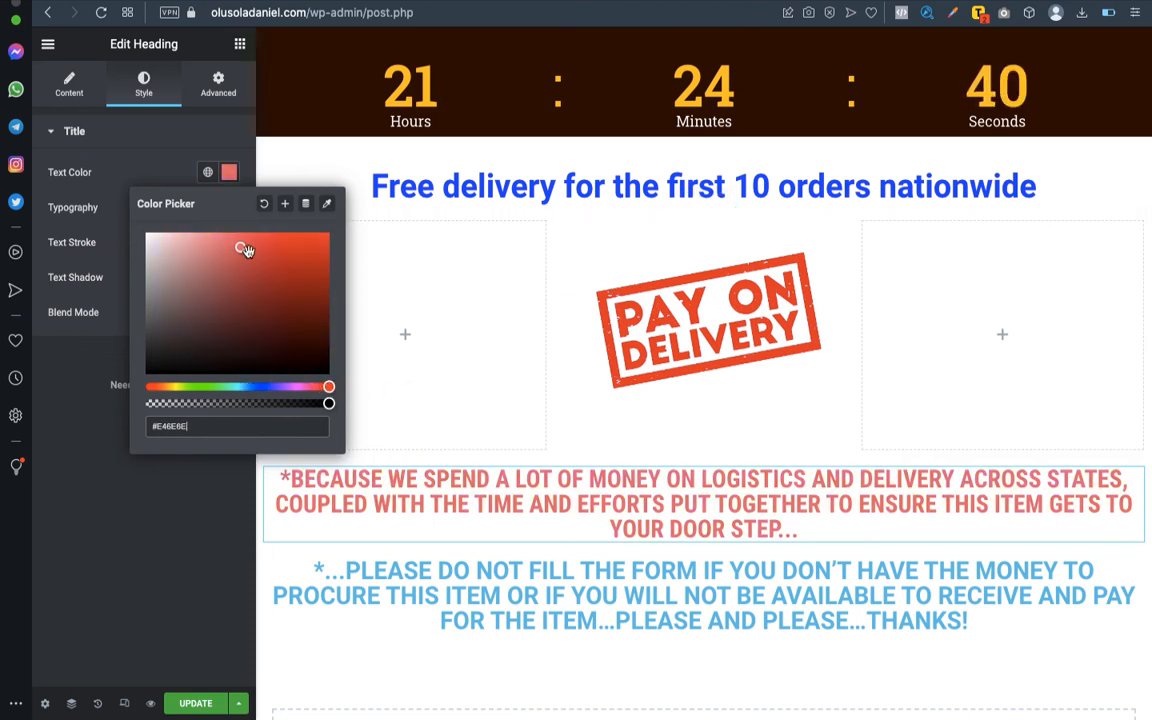
click(293, 250)
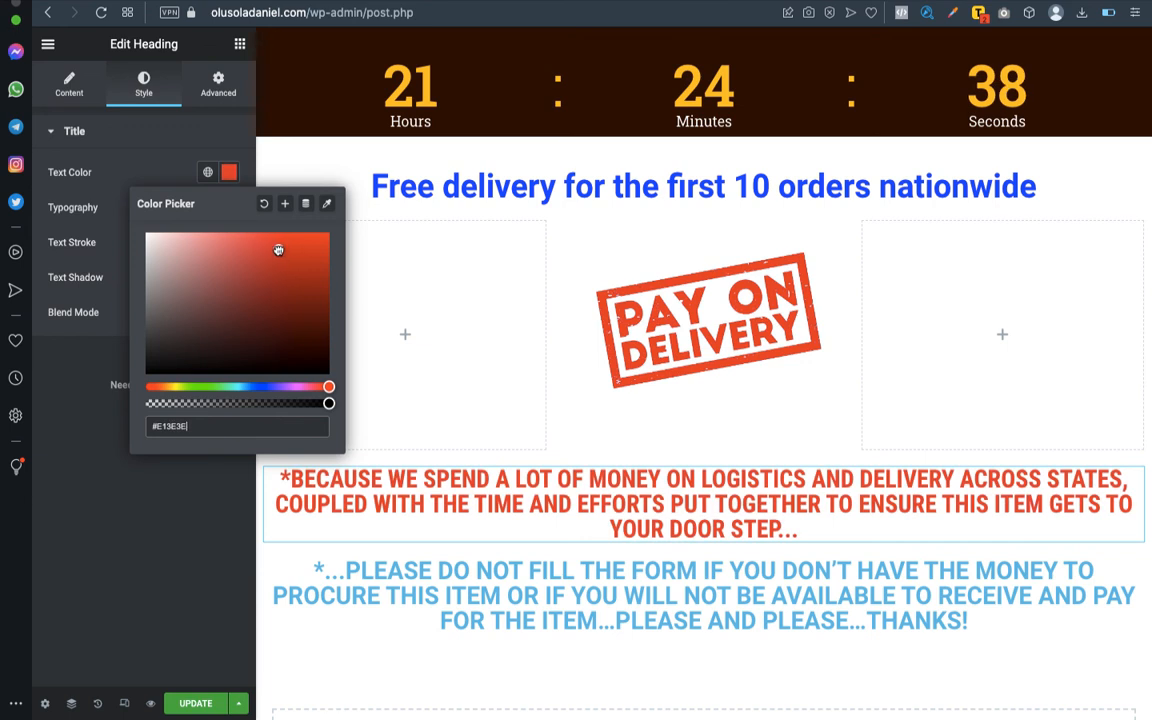
drag(280, 250, 278, 250)
mouse_move(301, 385)
mouse_down()
mouse_move(143, 395)
mouse_move(279, 387)
mouse_up()
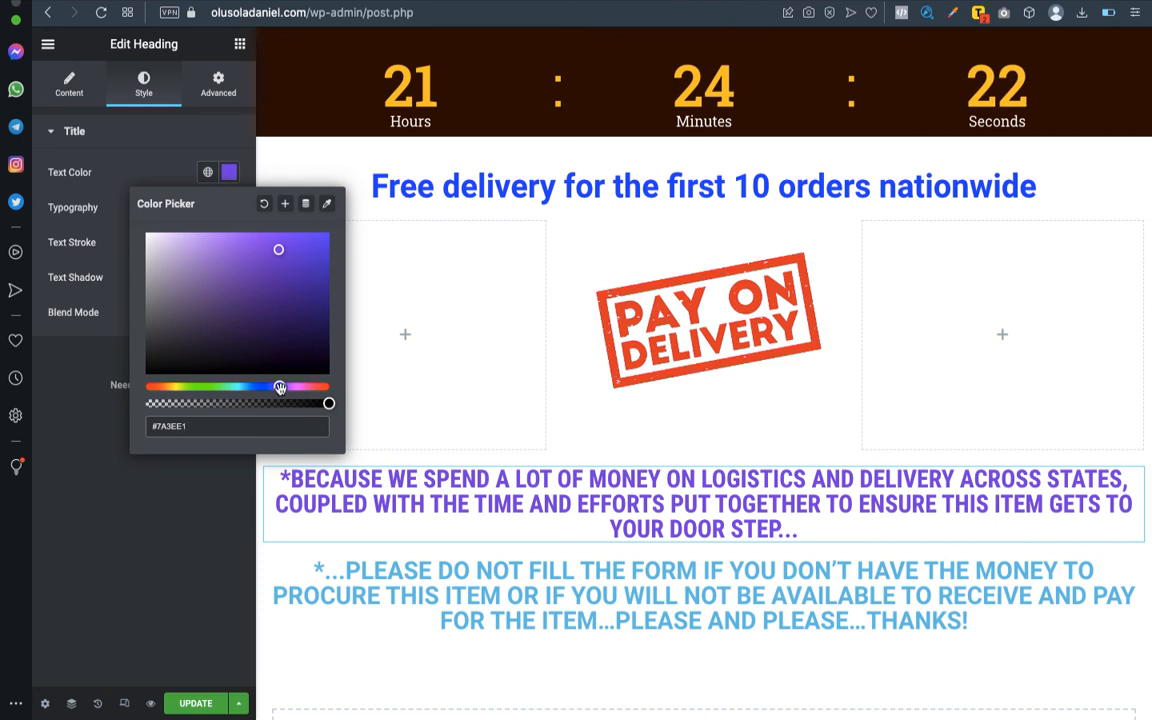
drag(283, 389, 307, 398)
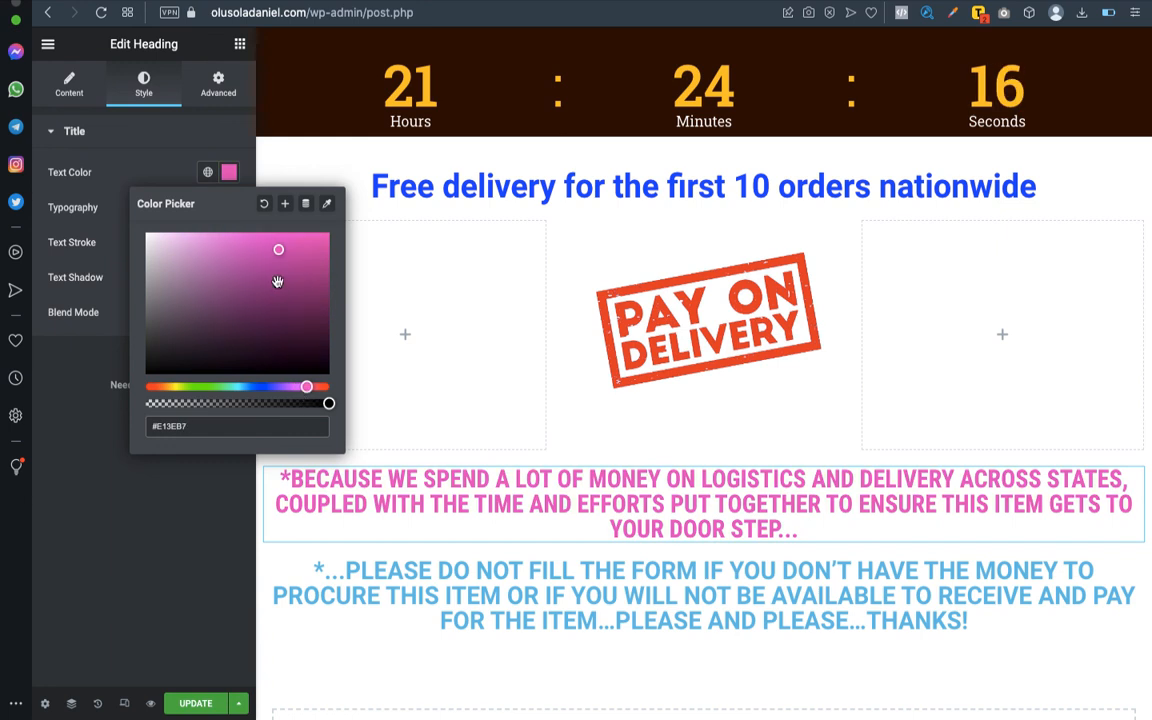
drag(278, 252, 328, 282)
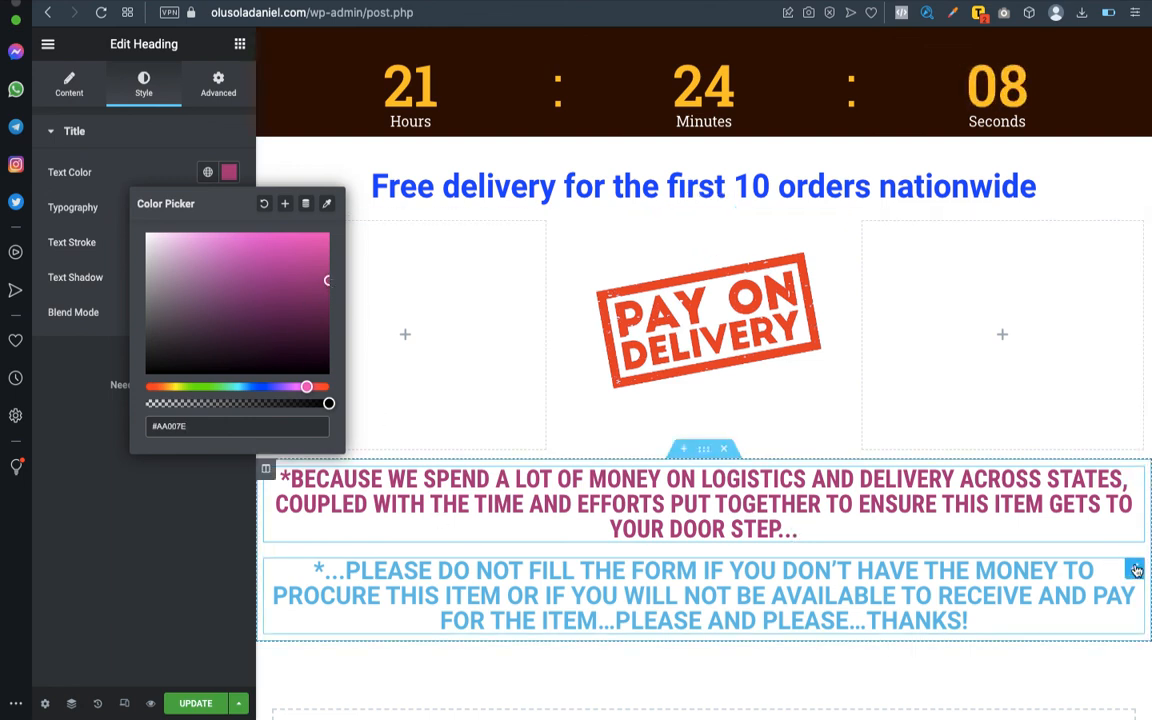
click(64, 366)
- Try font sizes of 40 and 20 px on the first notice heading, then set it to 25 px
click(229, 207)
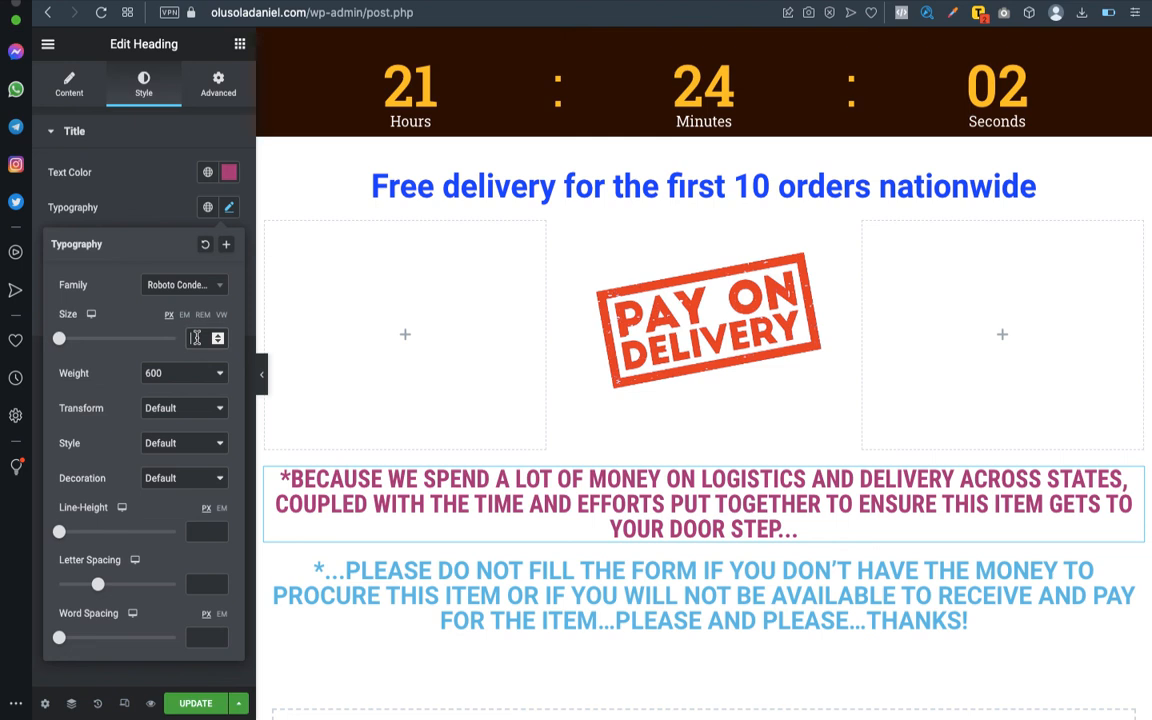
click(196, 338)
text(40)
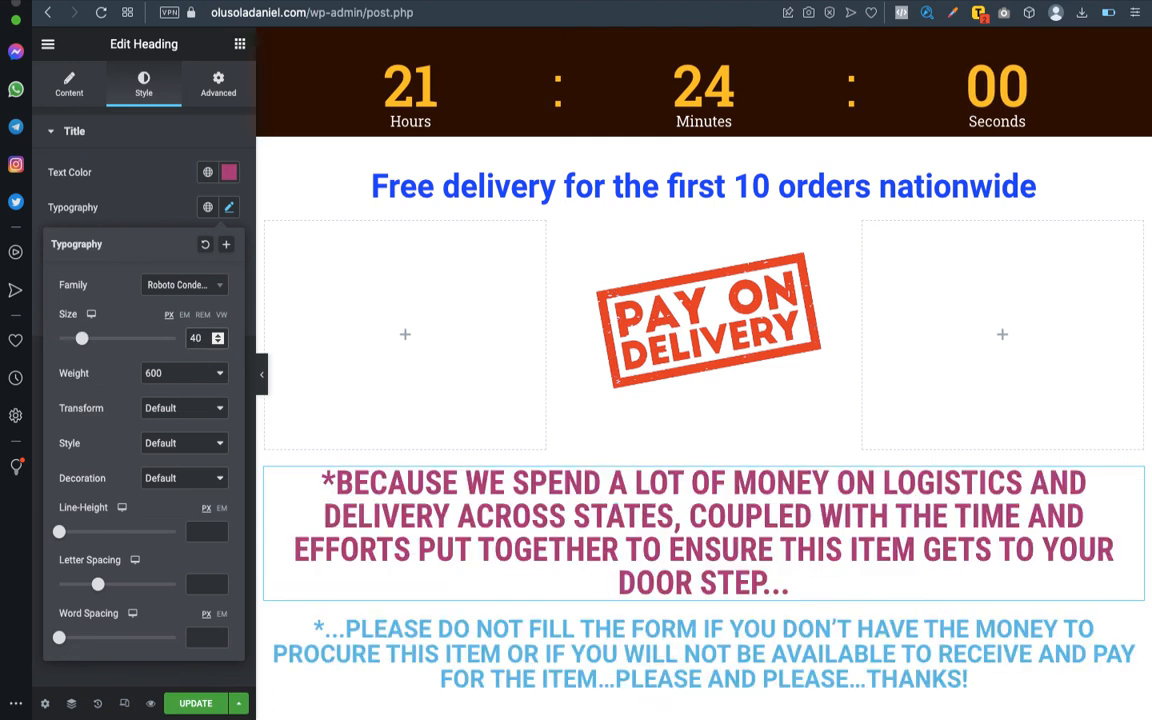
key(BackSpace)
key(BackSpace)
text(20)
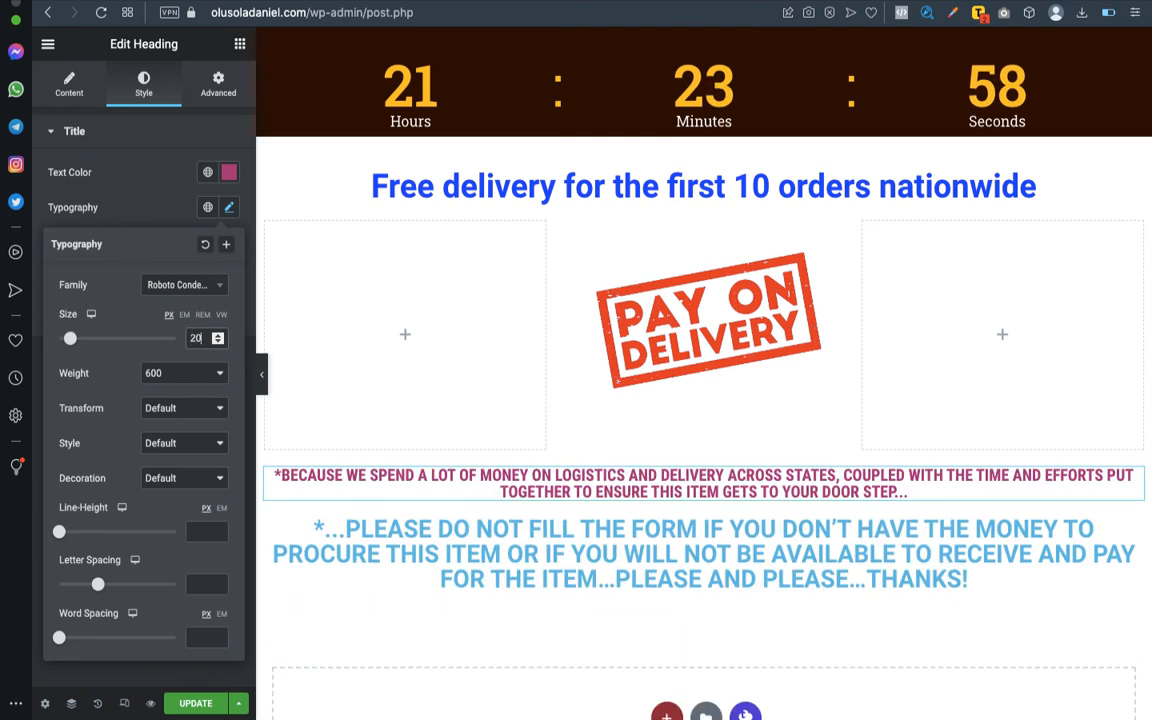
key(BackSpace)
key(BackSpace)
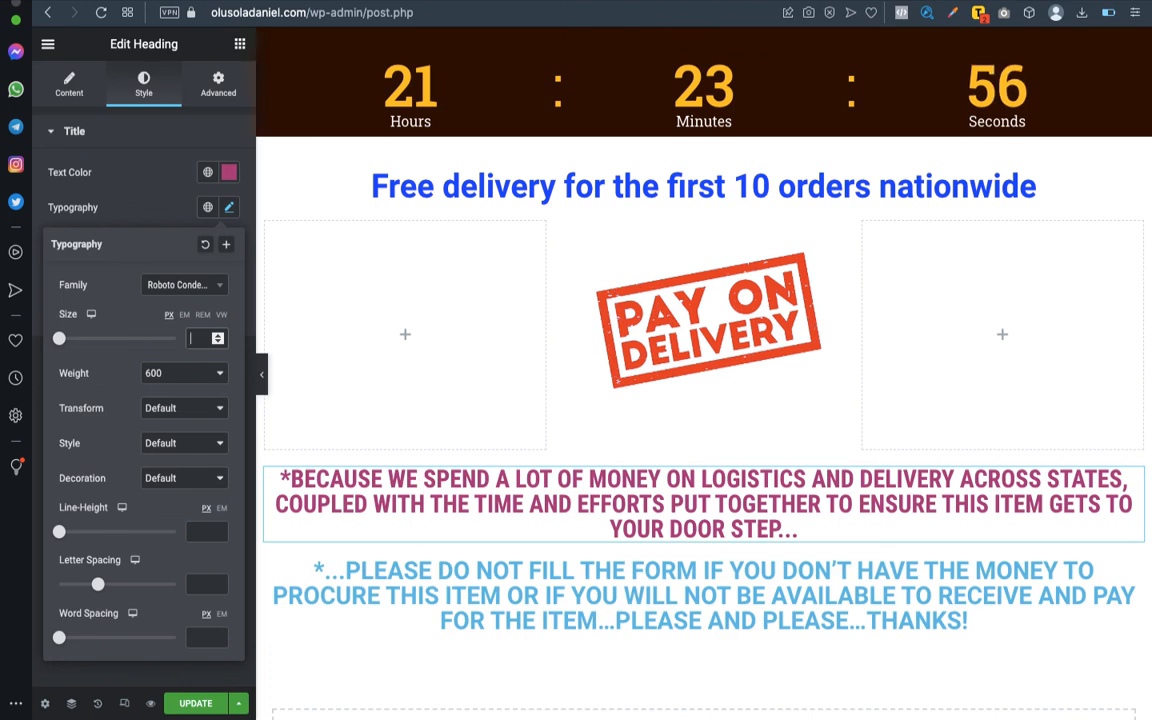
text(25)
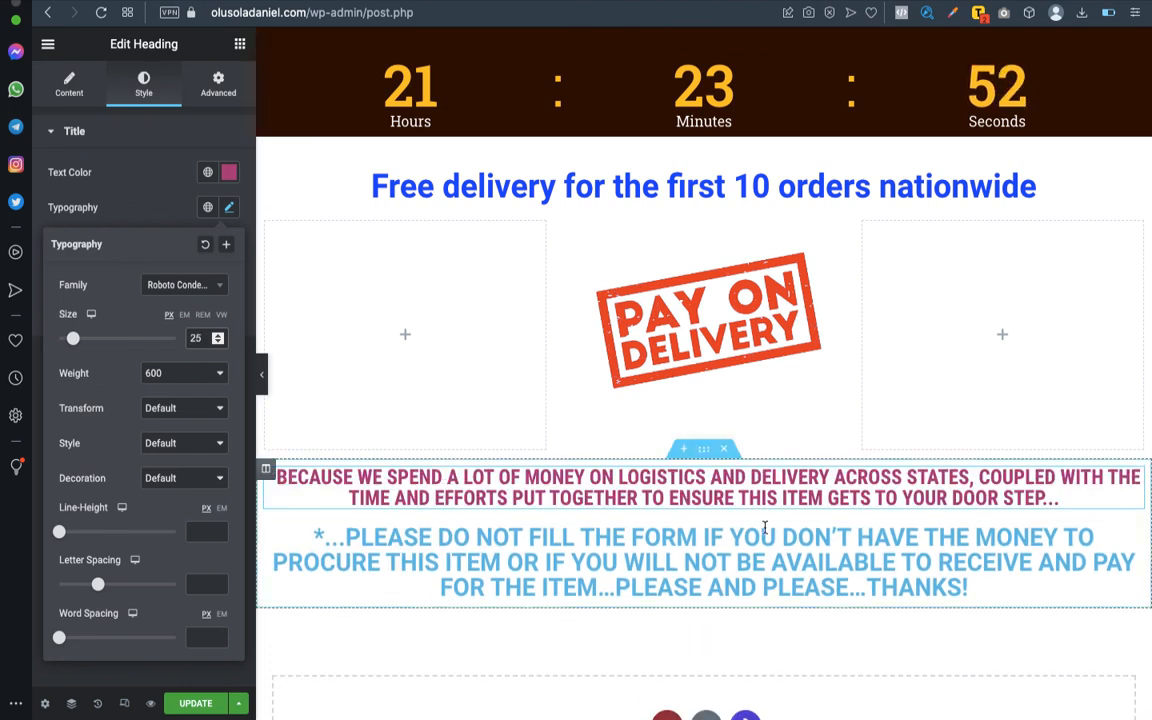
- Copy the first notice heading and paste only its style onto the "*…PLEASE DO NOT FILL THE FORM" heading
click(1137, 477)
right_click(1137, 477)
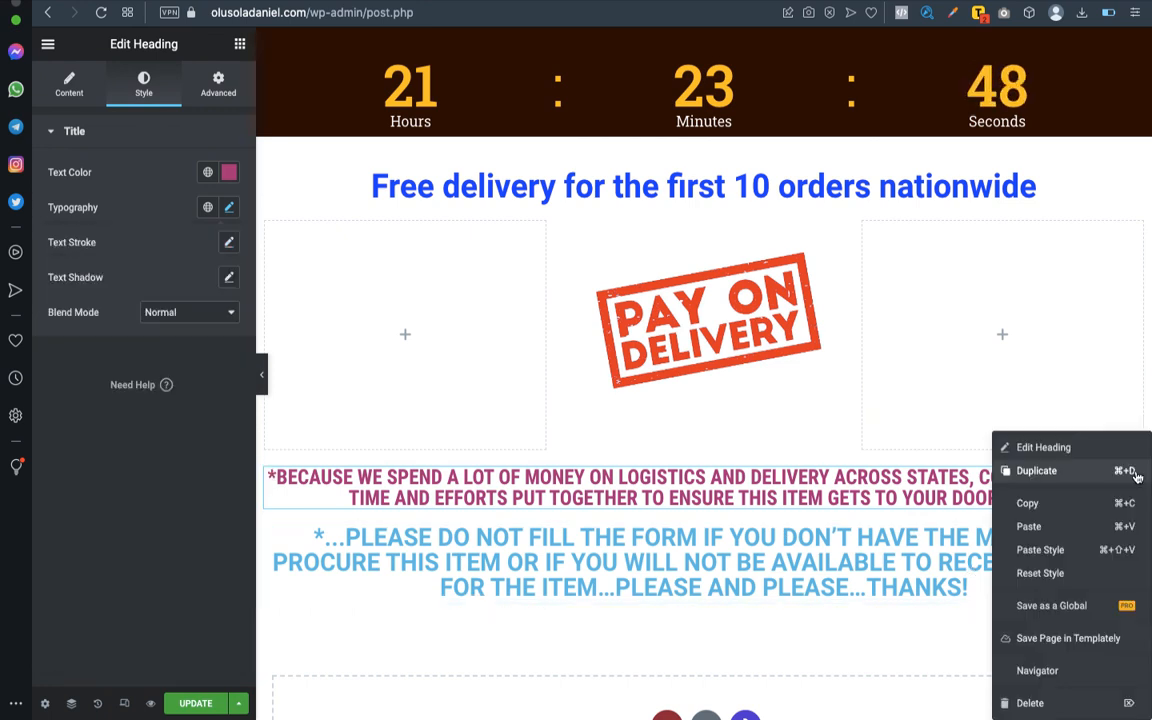
click(1032, 504)
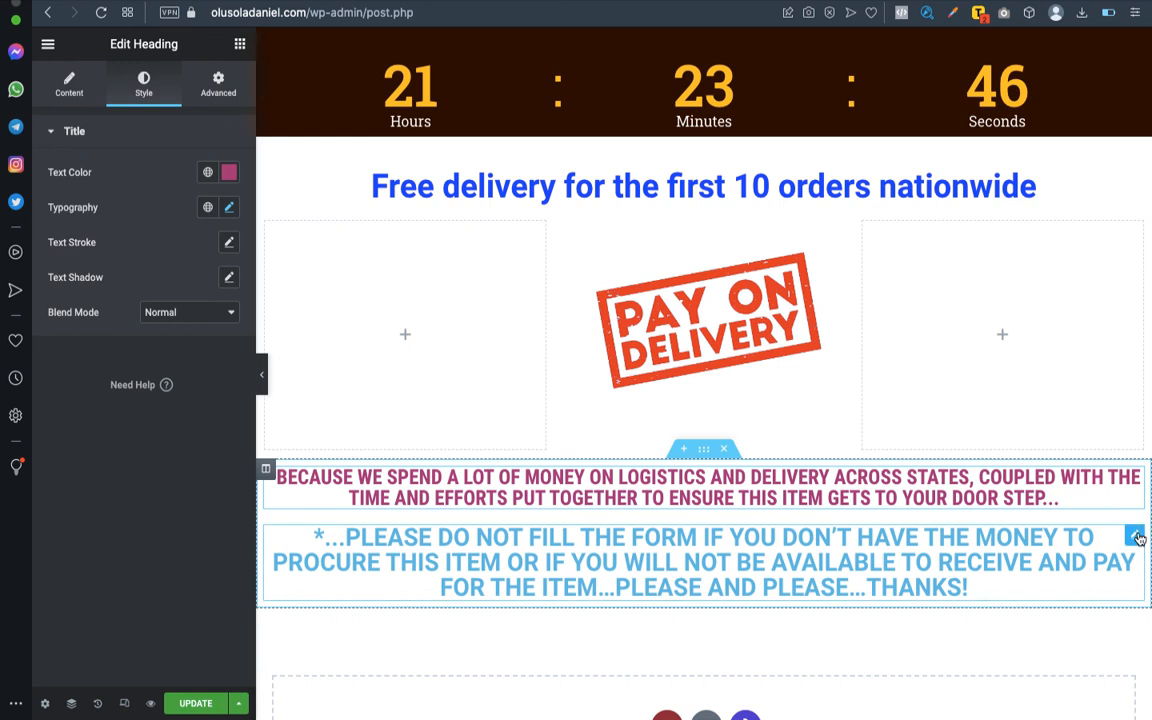
click(1137, 537)
right_click(1137, 537)
click(1066, 545)
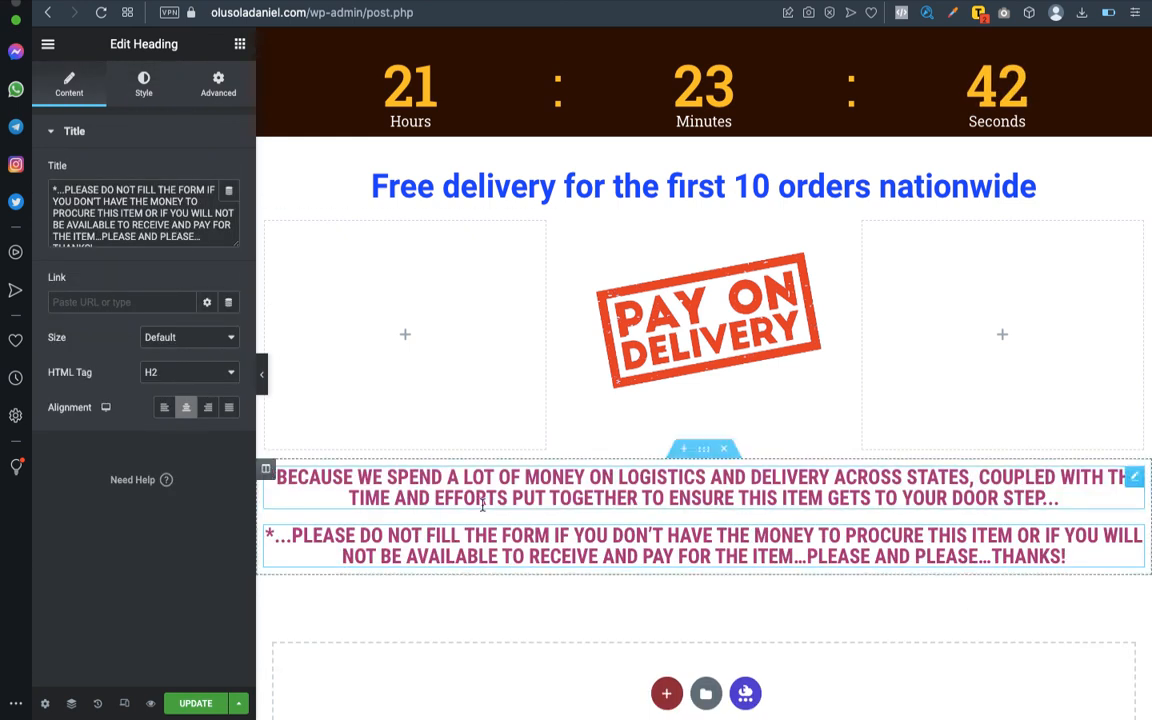
- Set the second notice heading's text colour to bright red, #FF0404, and its font size to 30 px
click(142, 86)
click(229, 172)
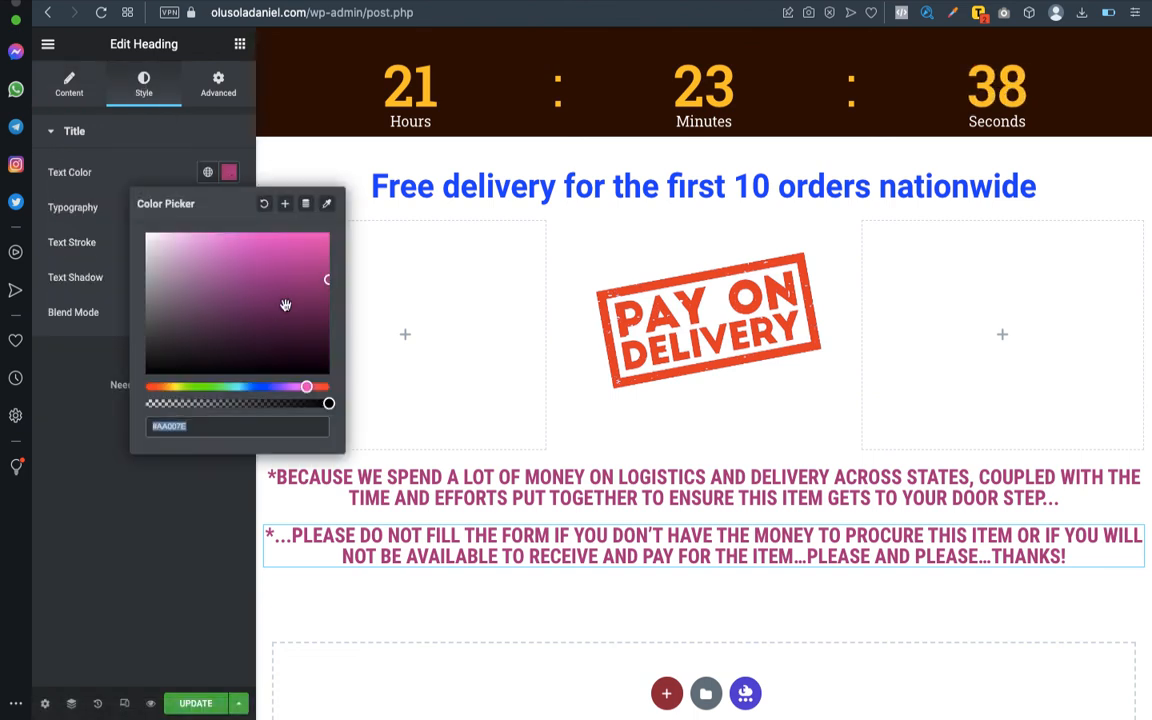
drag(307, 387, 330, 388)
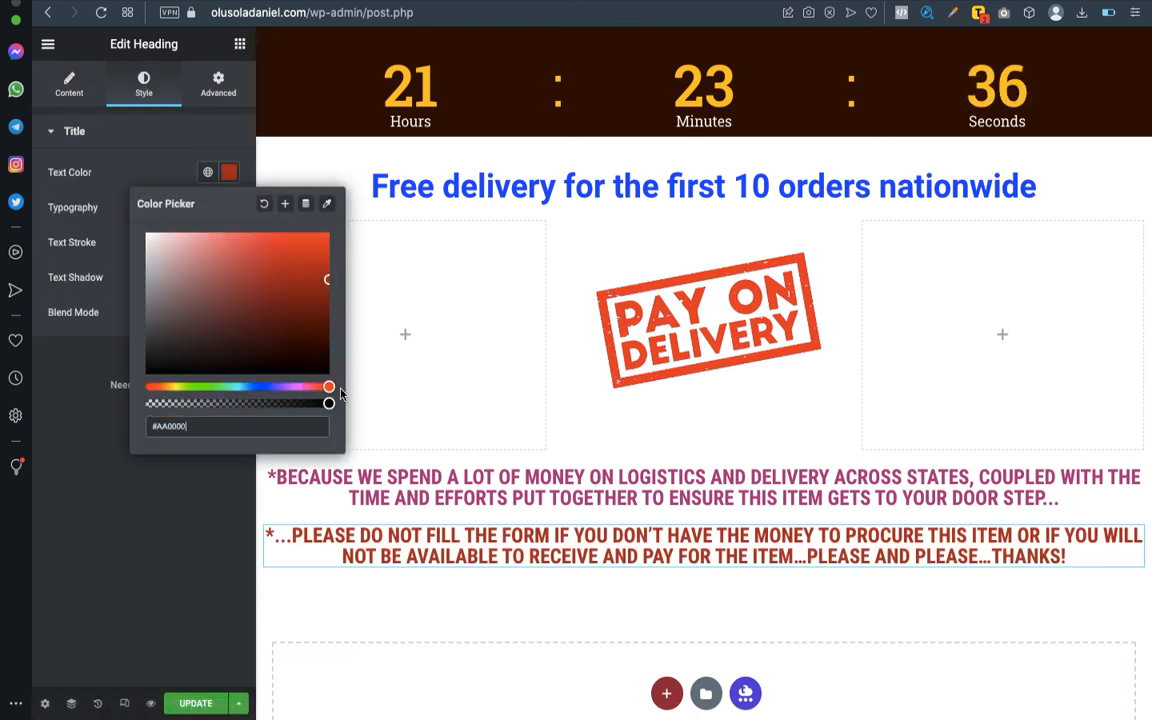
click(326, 233)
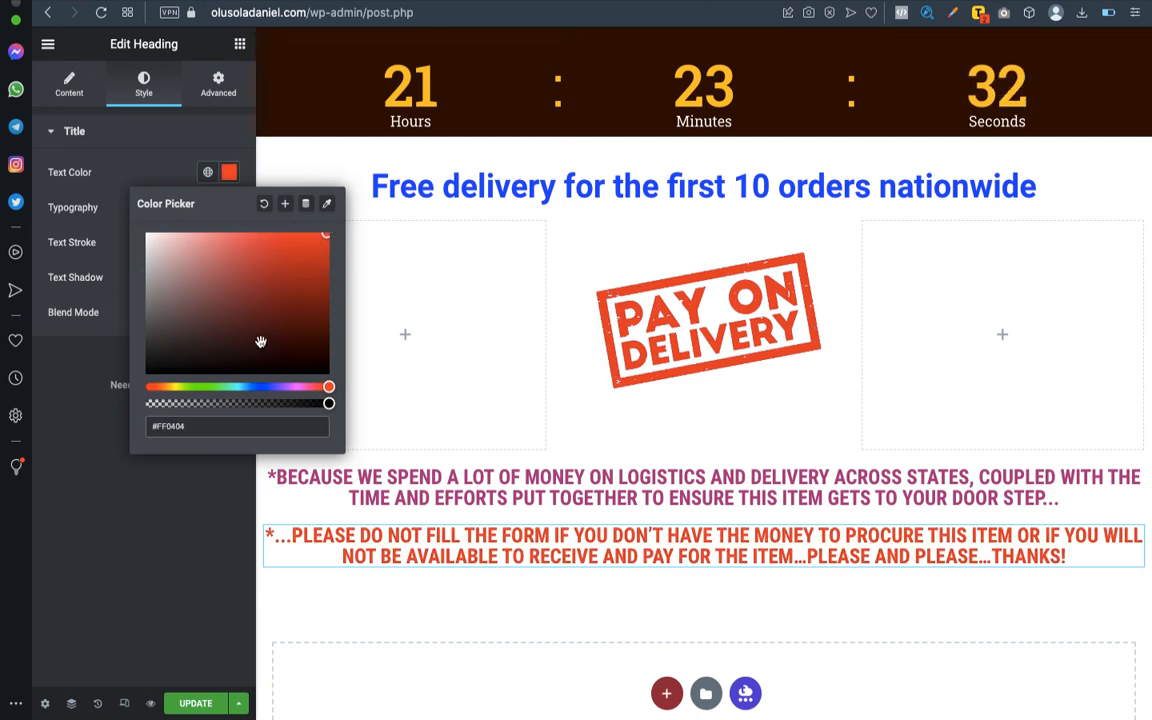
click(89, 367)
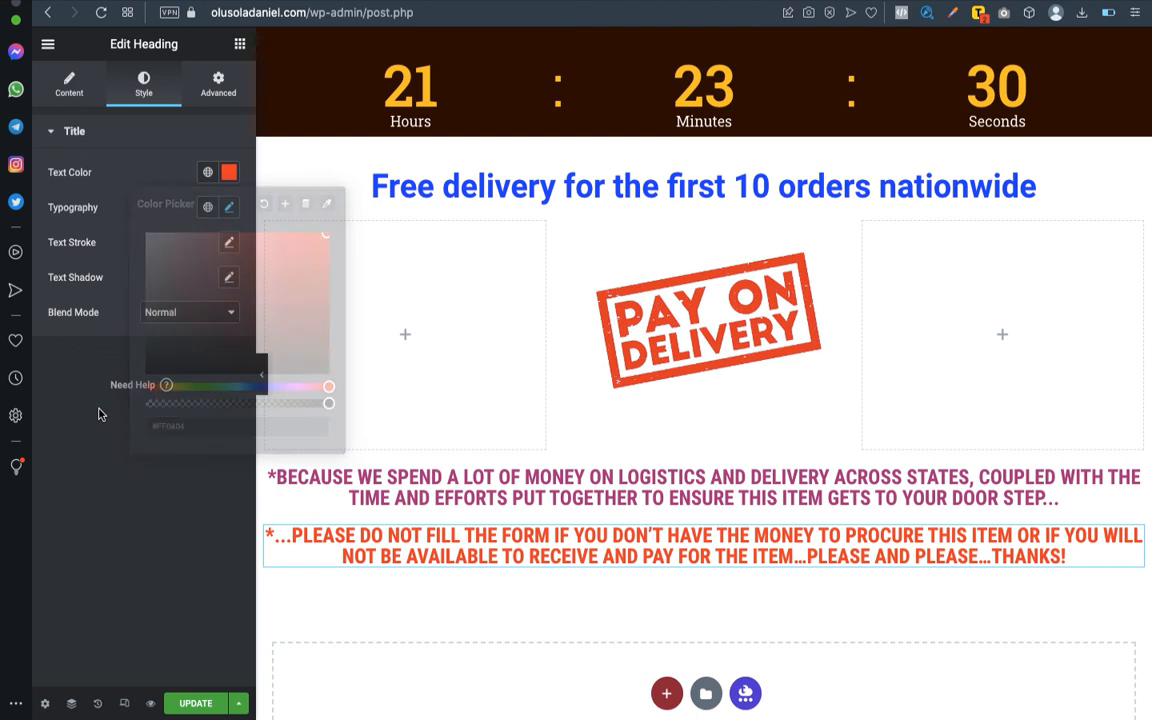
click(231, 209)
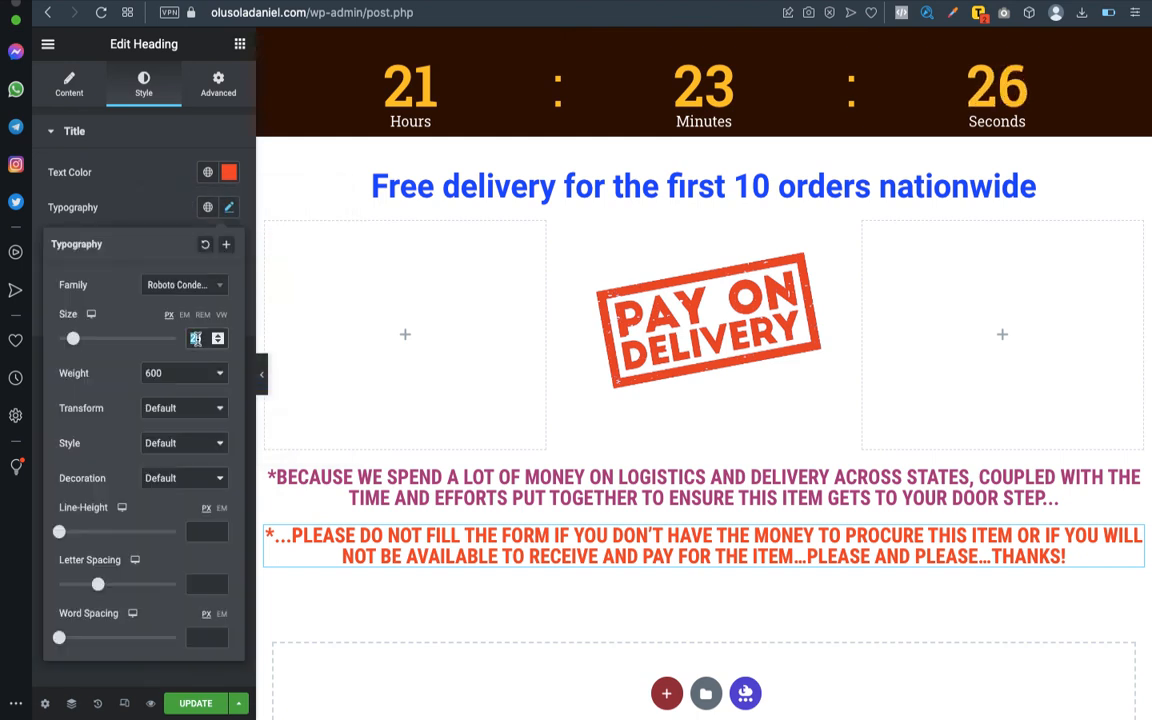
text(30)
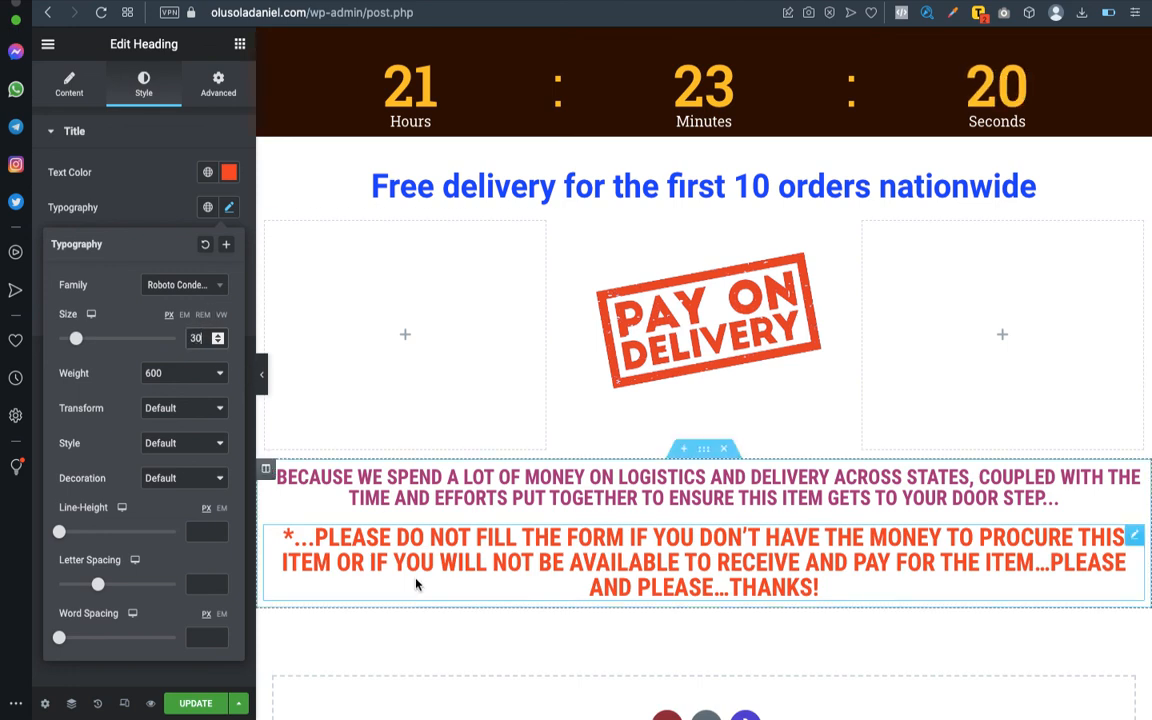
- Check the CTA entry in the Word outline and copy the page's existing "Click here to order via WhatsApp" button in Elementor
scroll(680, 560, down, 2)
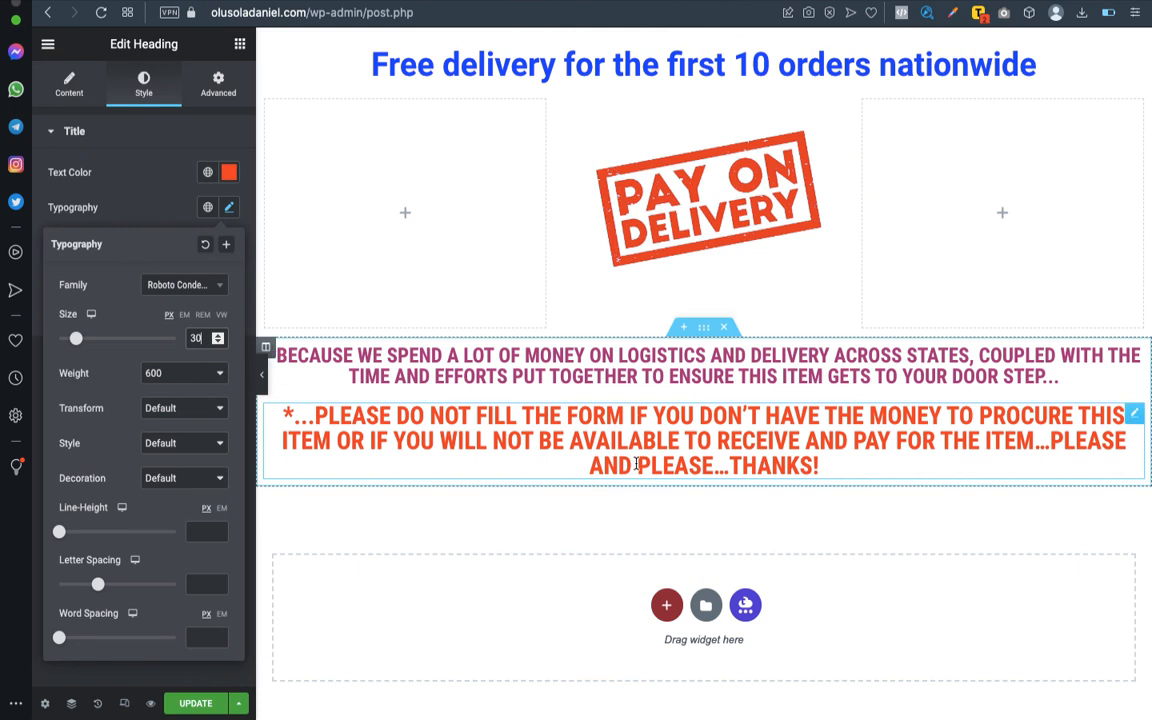
key(ctrl+Left)
scroll(643, 510, down, 3)
scroll(643, 510, down, 1)
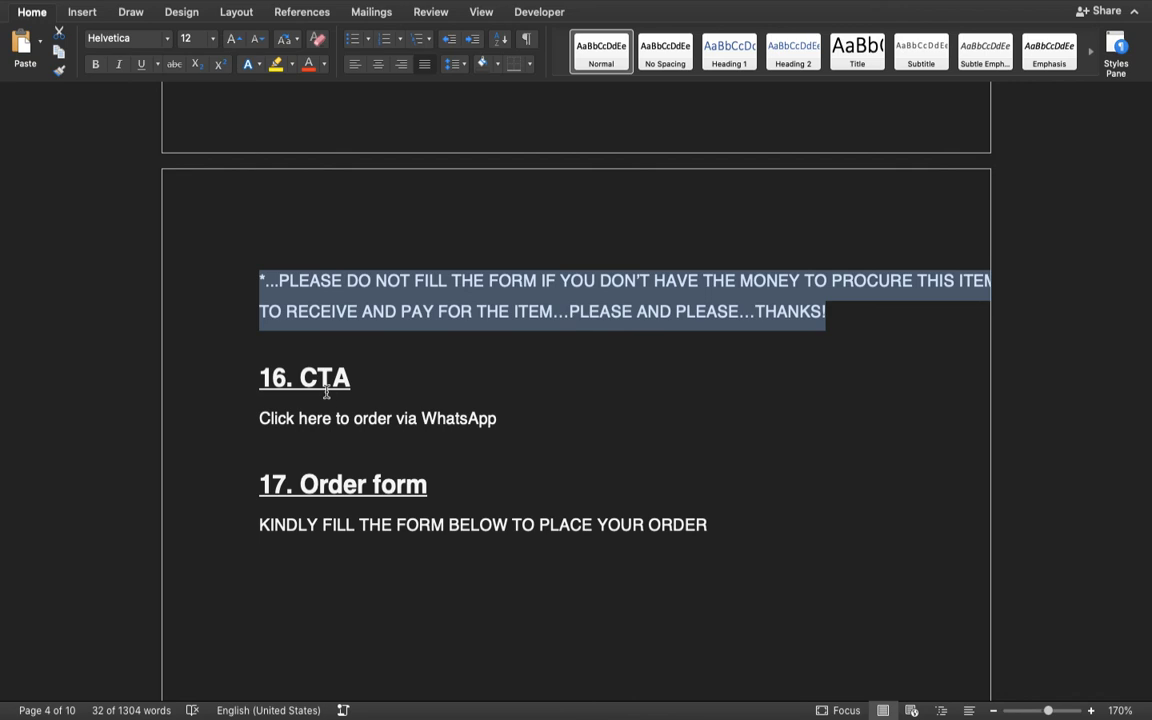
key(ctrl+Right)
scroll(548, 413, up, 20)
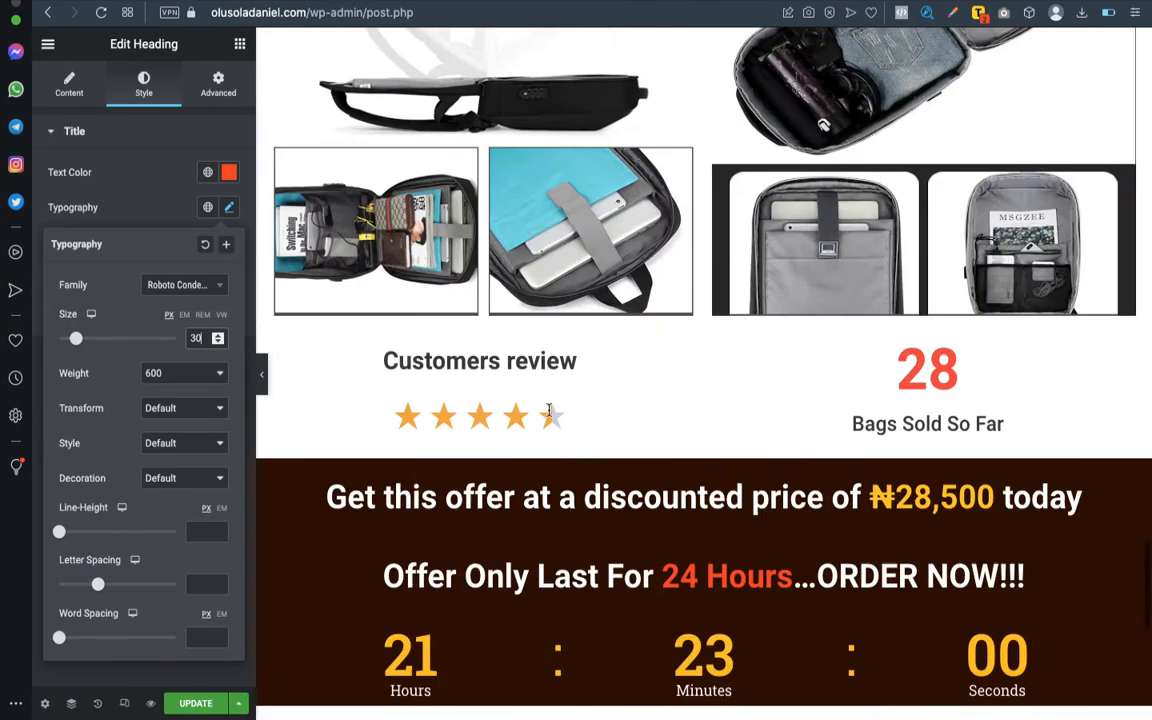
scroll(548, 413, up, 5)
scroll(548, 413, down, 8)
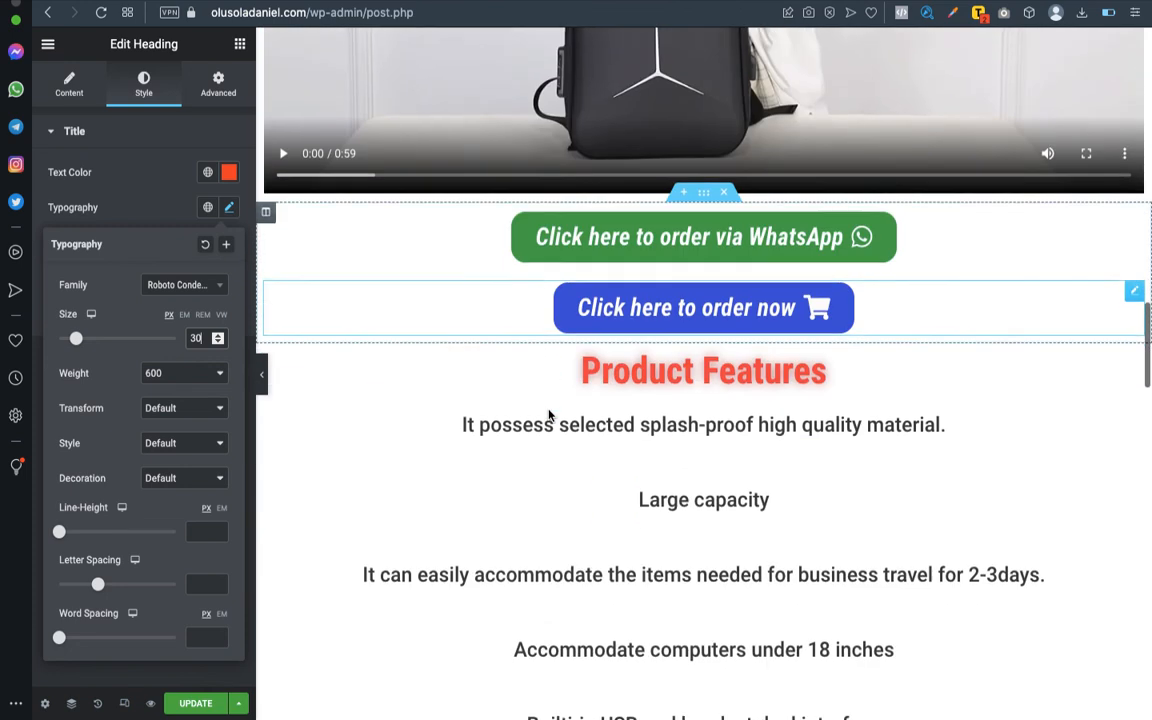
scroll(548, 411, up, 1)
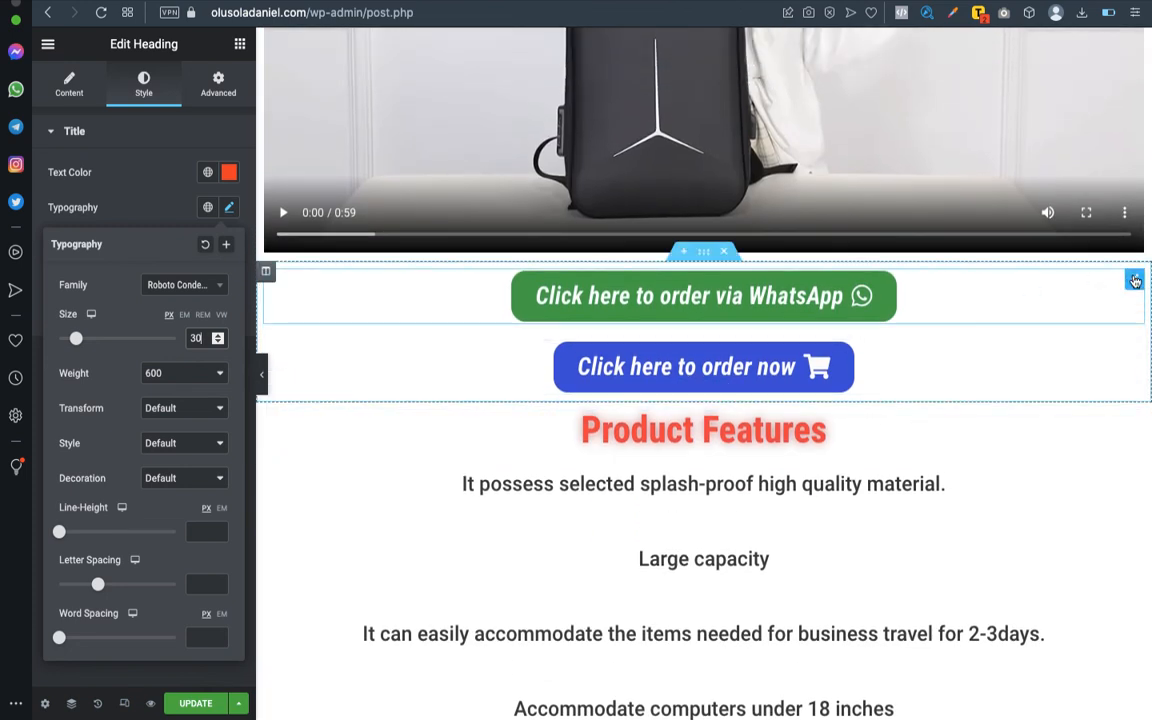
right_click(1135, 279)
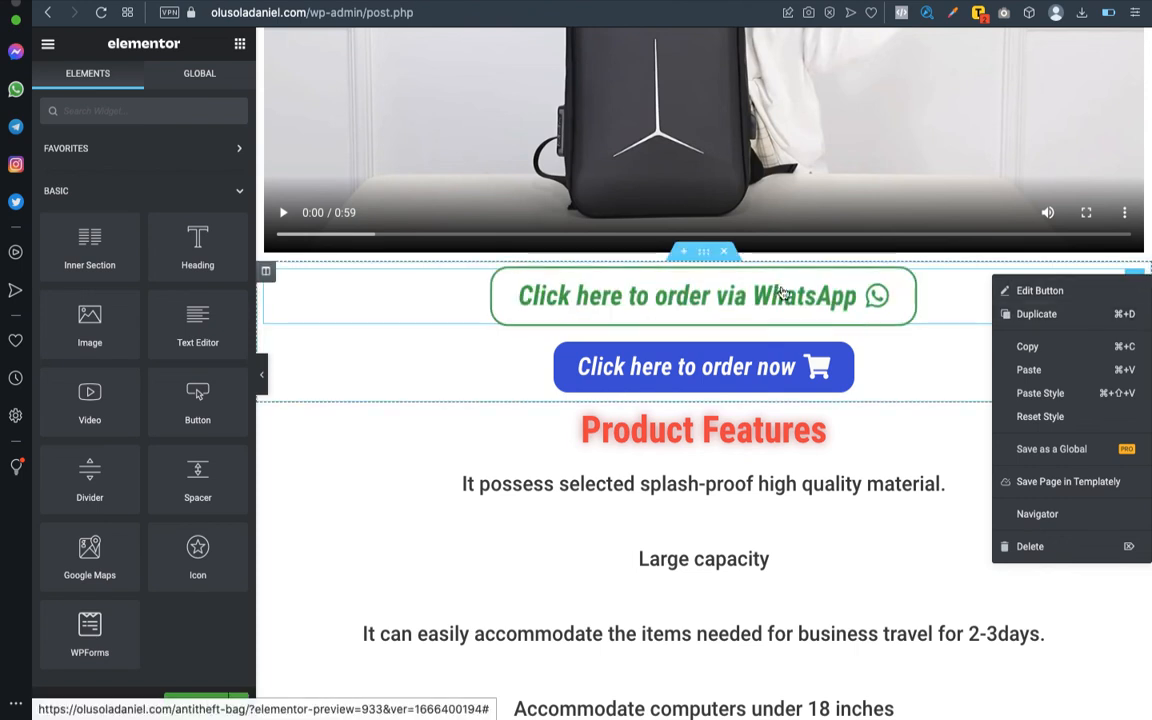
click(1056, 352)
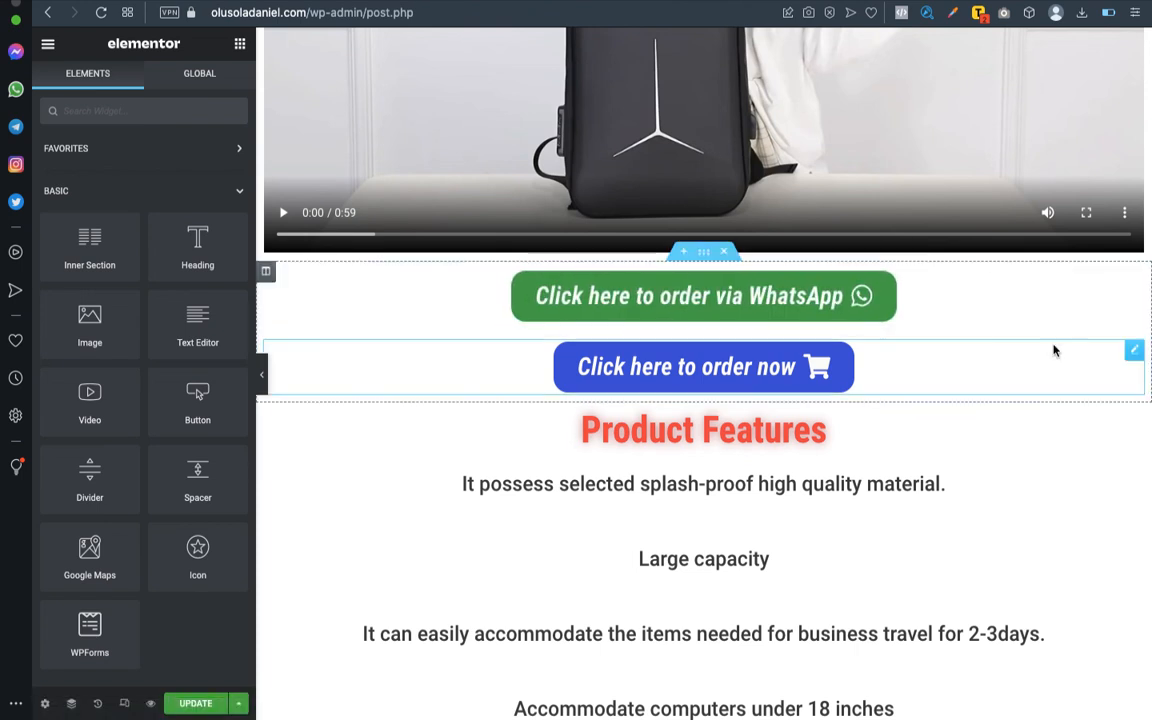
- Add a new single-column section at the end of the page, below the two notice headings
scroll(895, 386, down, 20)
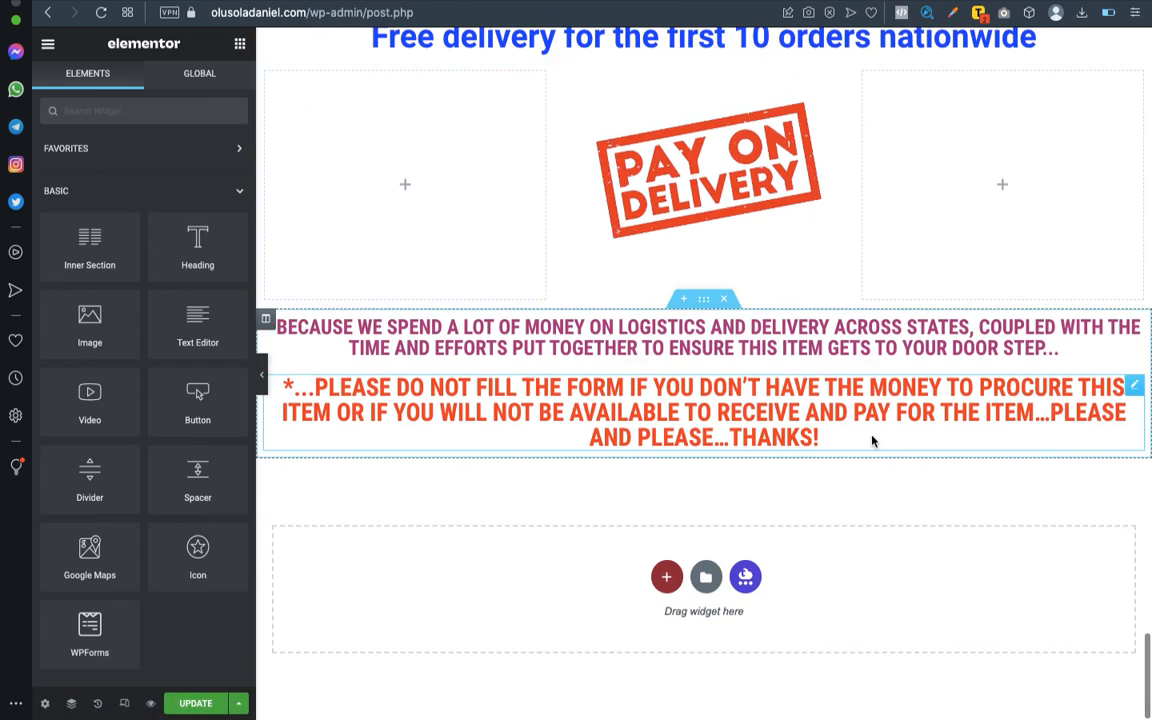
click(666, 575)
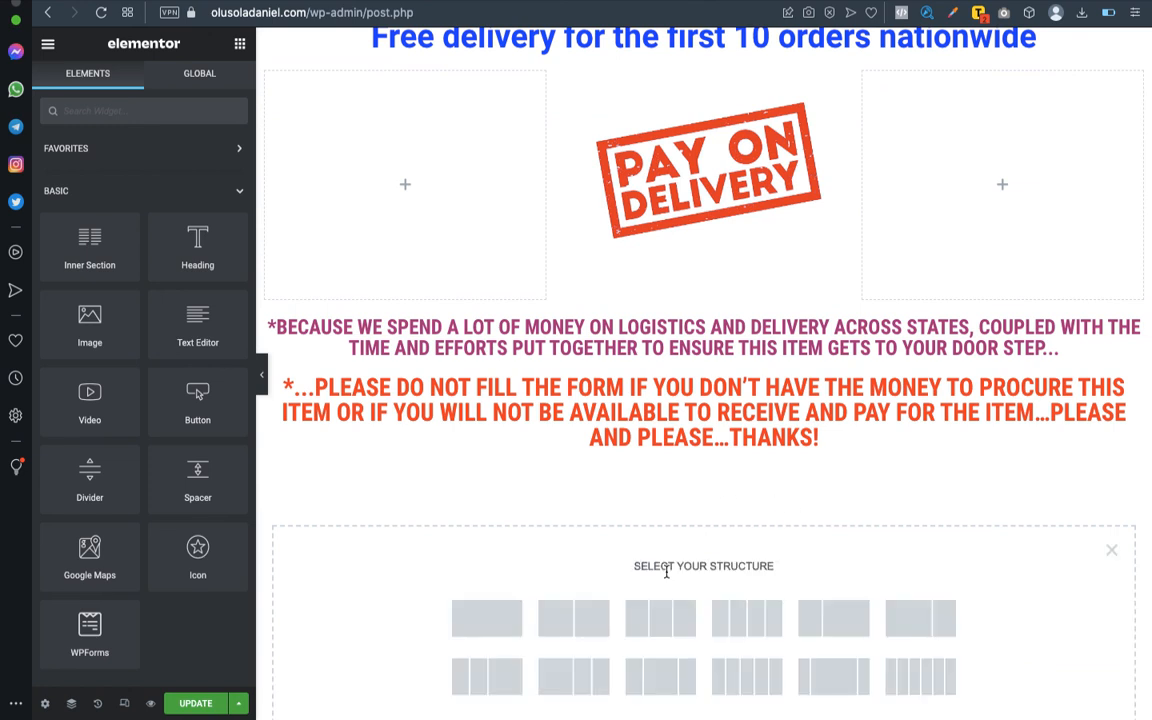
click(486, 617)
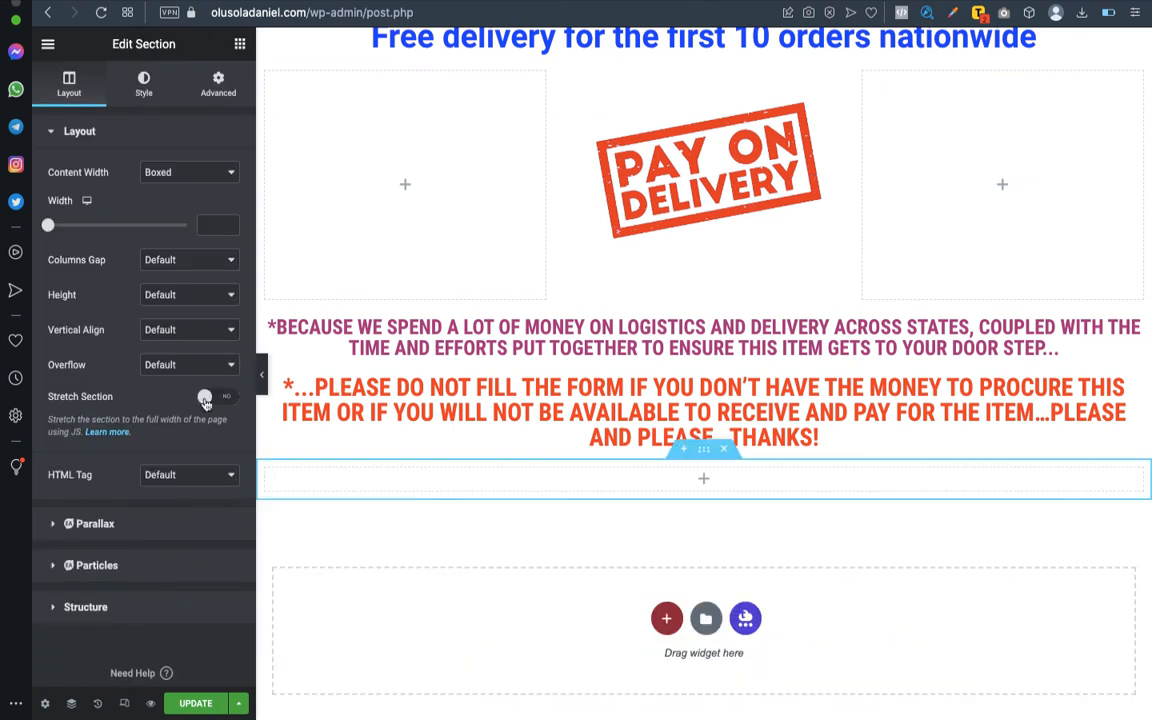
- Add a Button widget to the empty single-column section at the end of the page
click(240, 45)
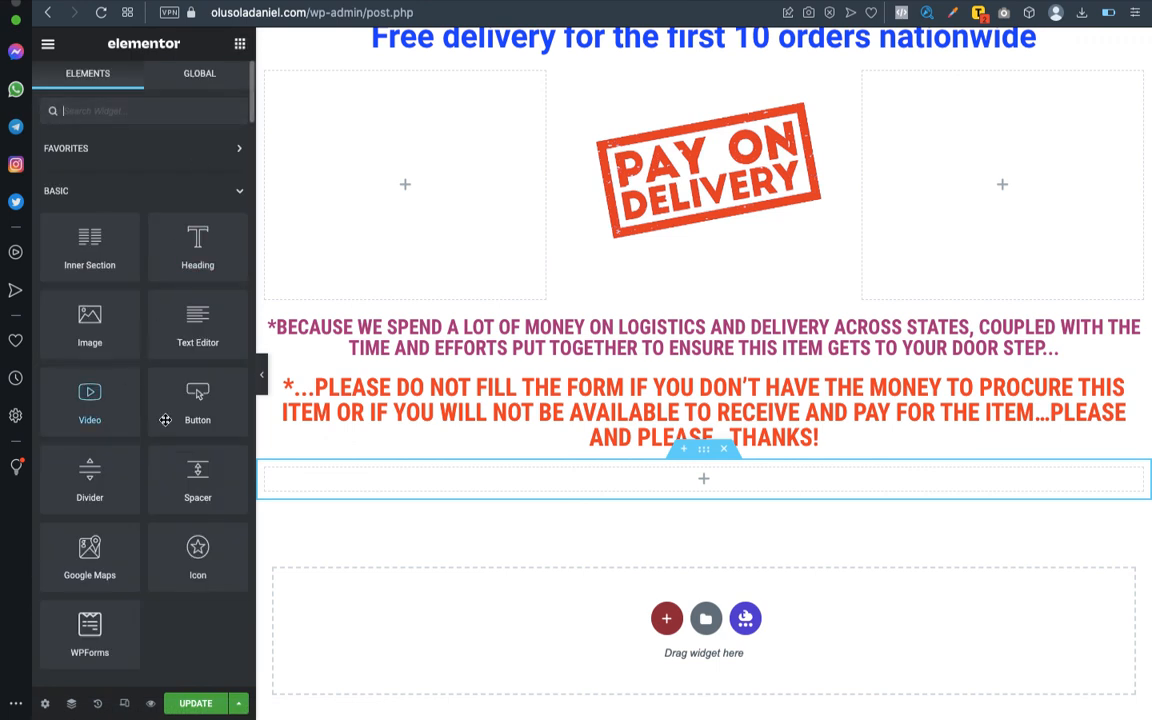
drag(203, 410, 728, 473)
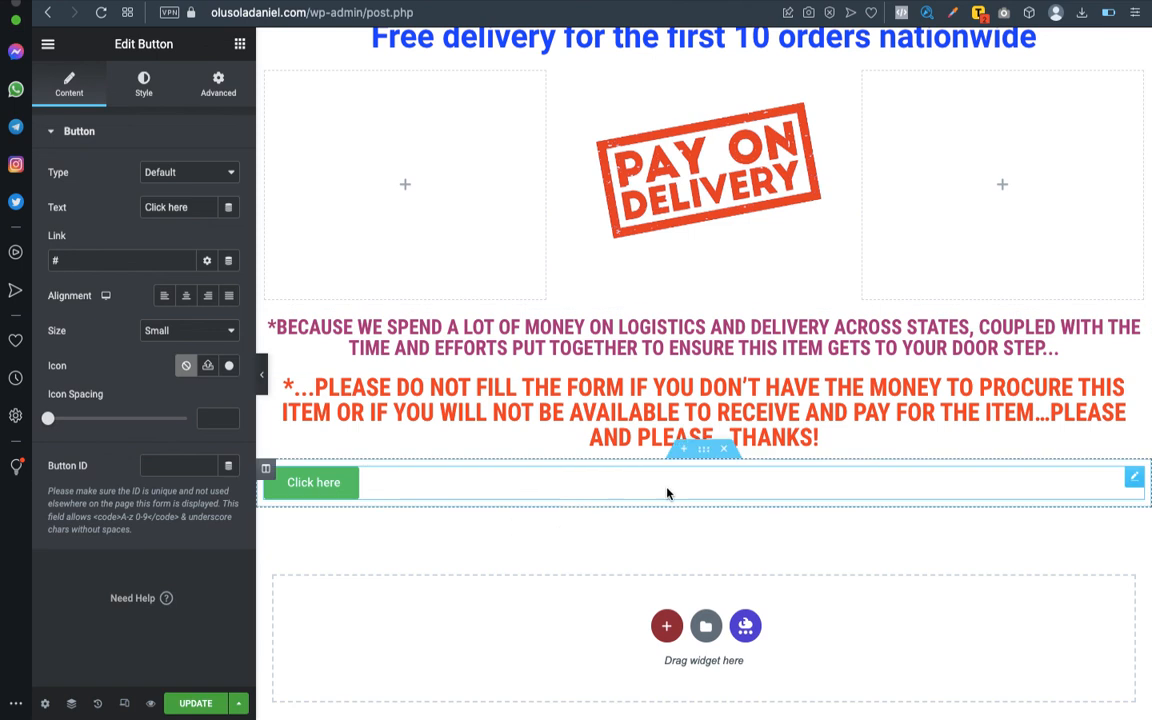
scroll(985, 402, up, 4)
scroll(985, 402, down, 12)
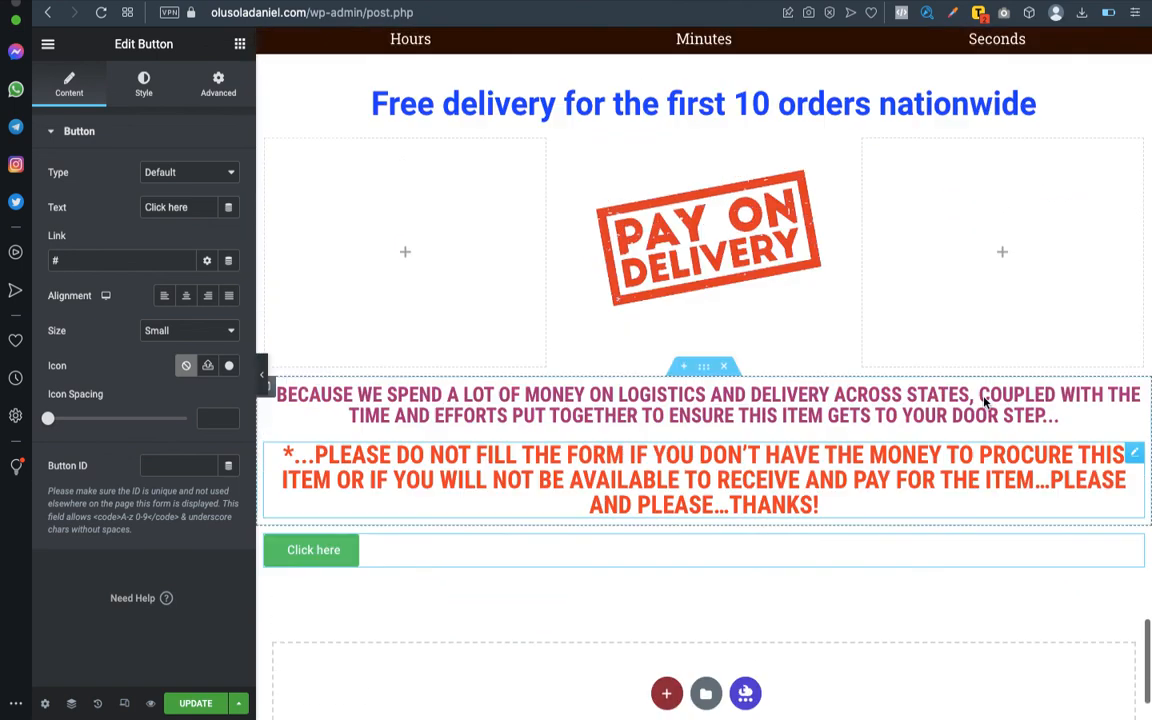
- Copy the existing "Click here to order via WhatsApp" button and paste only its style onto the new "Click here" button
scroll(985, 402, up, 15)
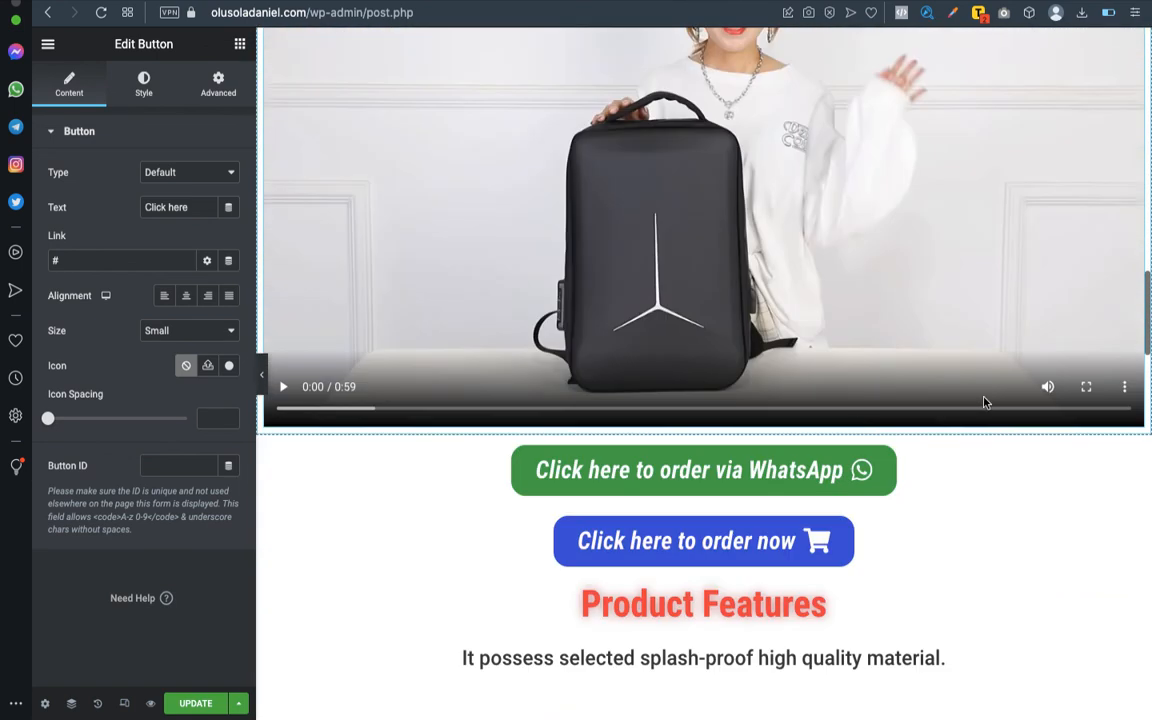
click(1134, 453)
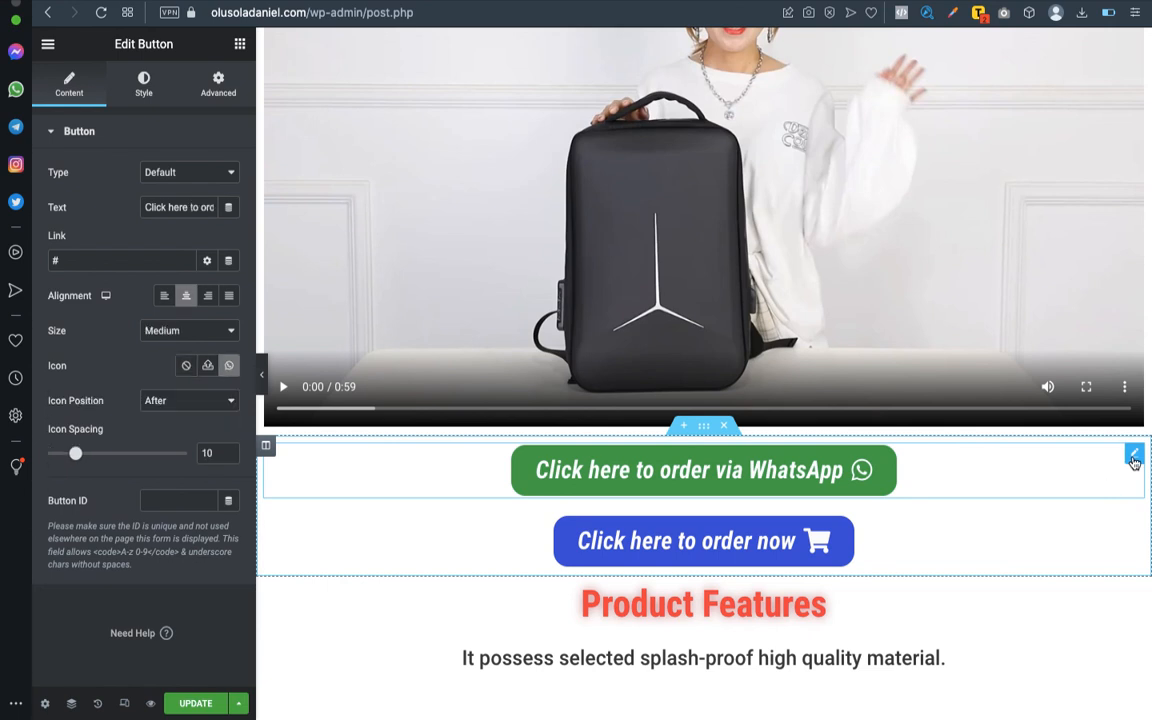
right_click(1134, 463)
click(1071, 502)
scroll(956, 512, down, 10)
scroll(956, 512, down, 15)
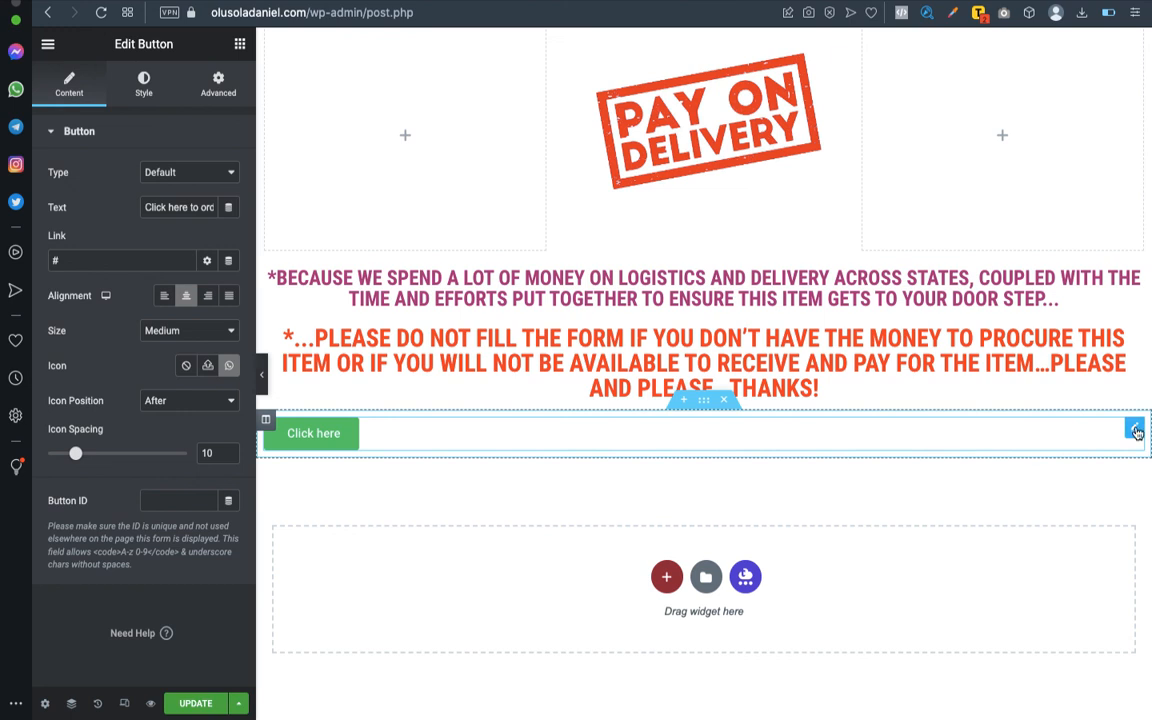
click(1135, 430)
right_click(1136, 432)
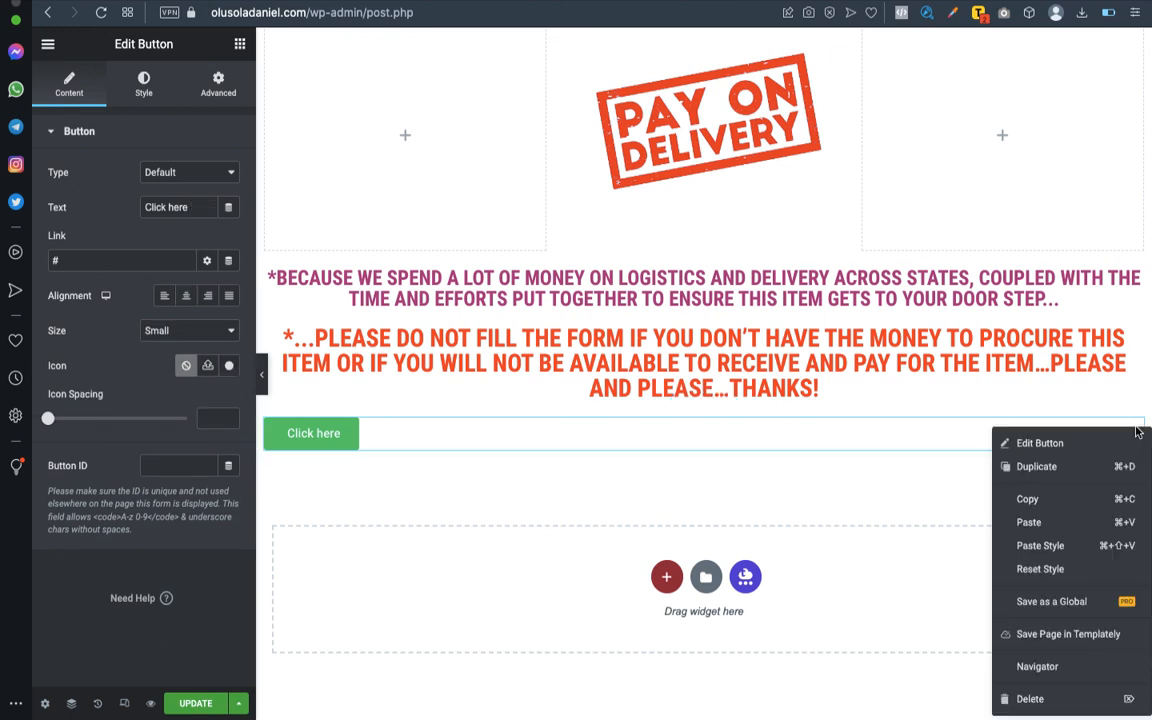
click(1040, 545)
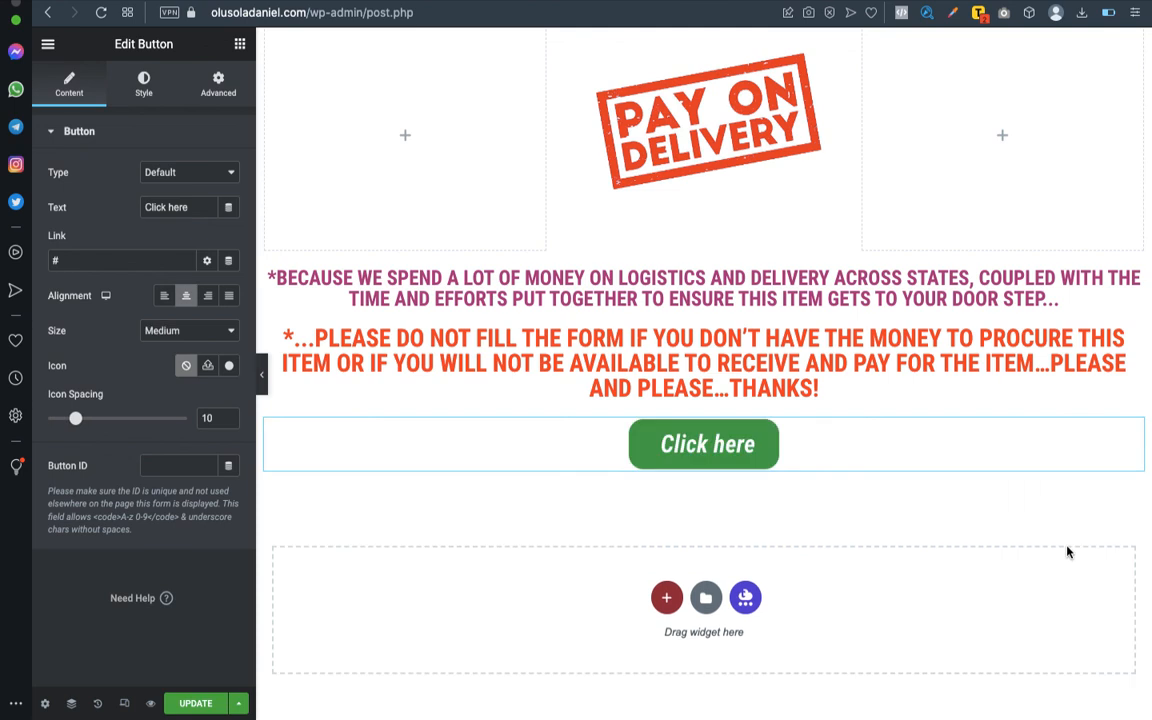
- Copy the "Click here to order via WhatsApp" button below the product video and paste it beneath the "Click here" button in the last section
scroll(743, 449, up, 15)
scroll(743, 449, up, 10)
scroll(949, 525, down, 3)
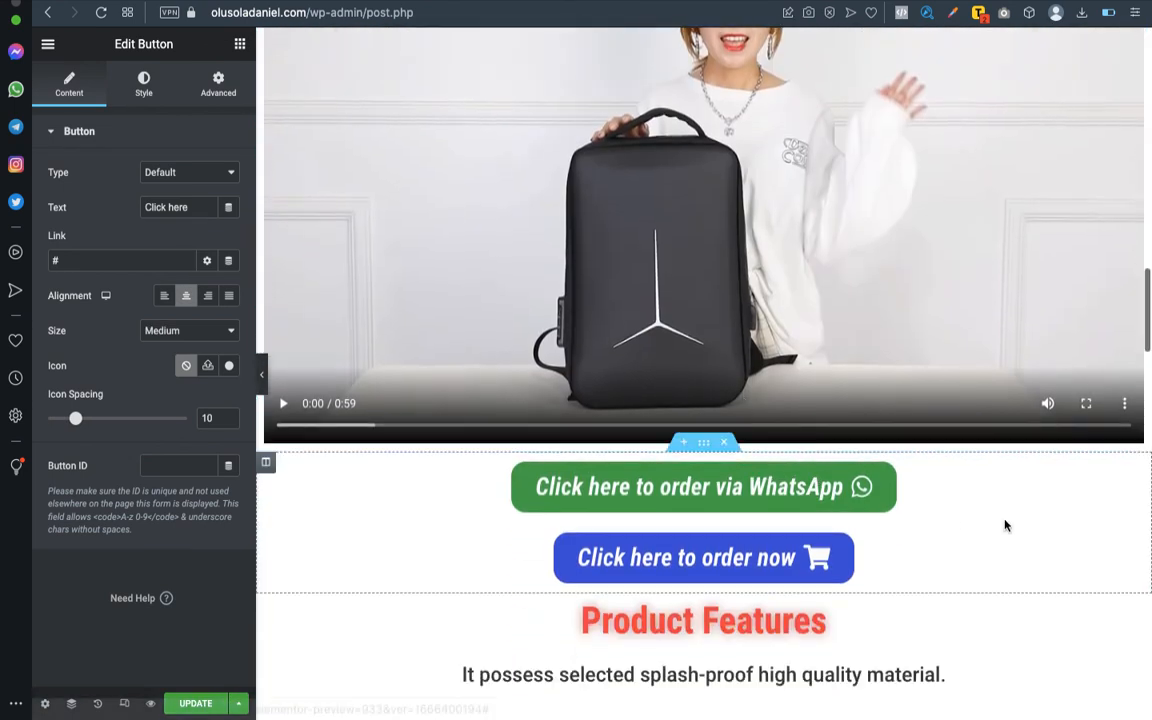
click(1135, 482)
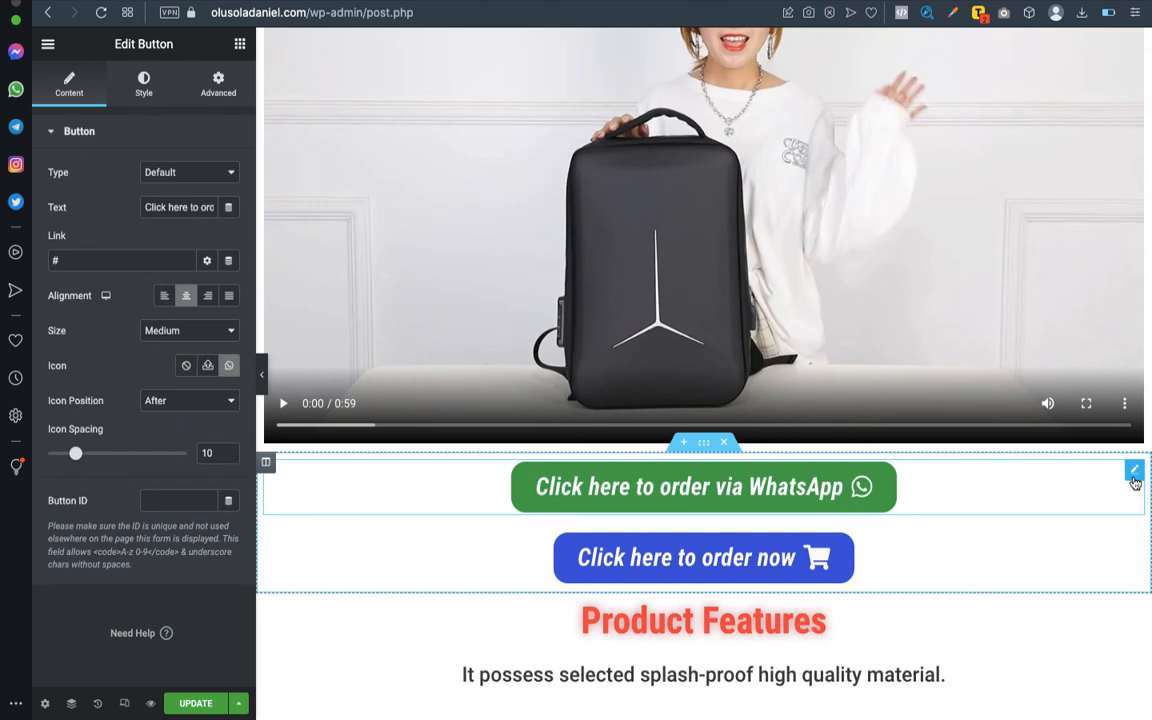
scroll(1134, 480, down, 15)
scroll(1134, 482, up, 10)
scroll(1134, 482, up, 5)
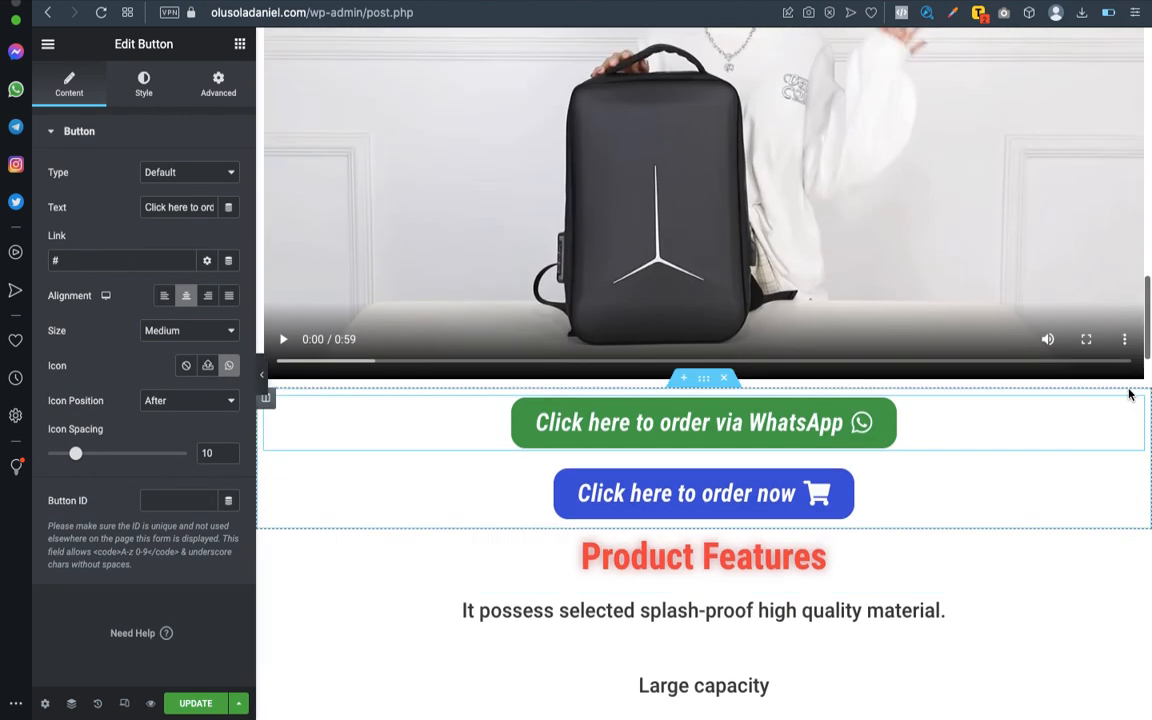
right_click(1134, 412)
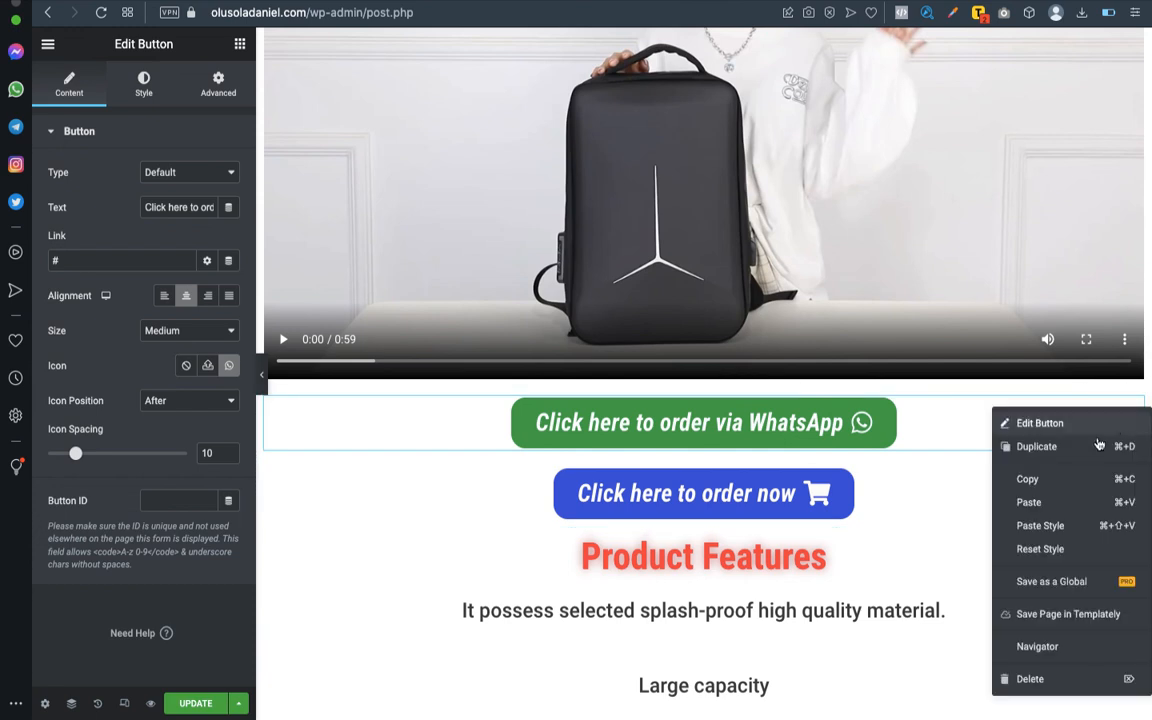
click(972, 481)
scroll(1041, 483, down, 10)
scroll(1043, 487, down, 3)
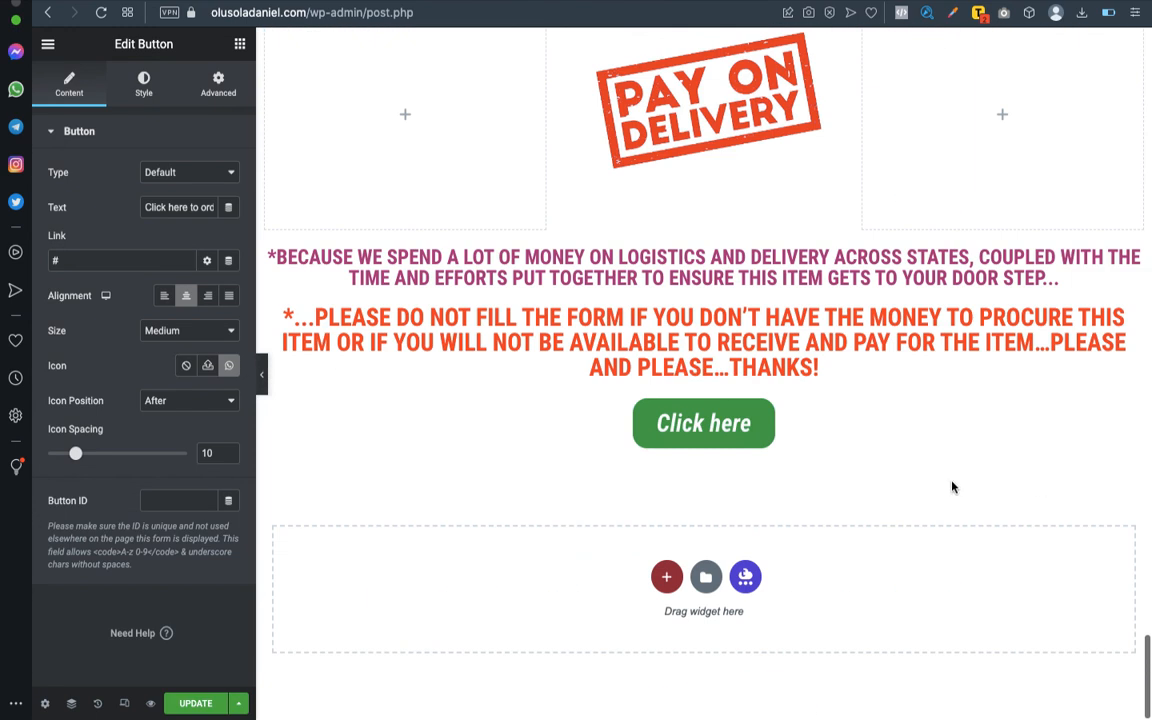
click(846, 432)
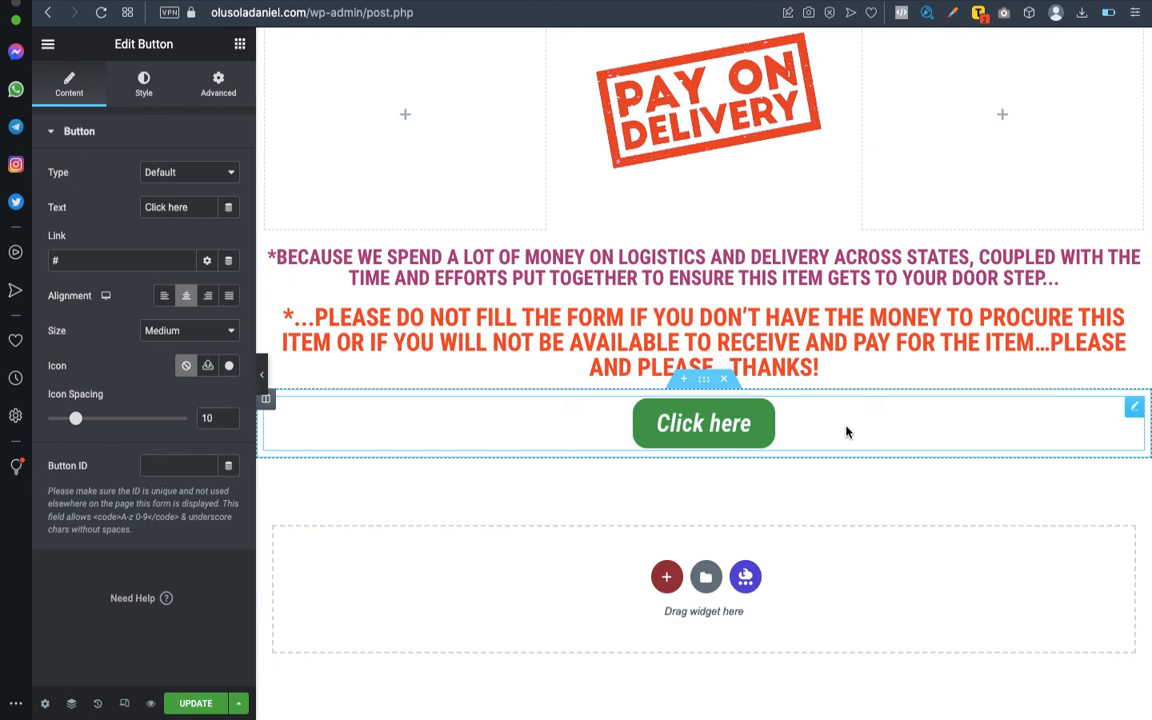
right_click(846, 432)
click(882, 517)
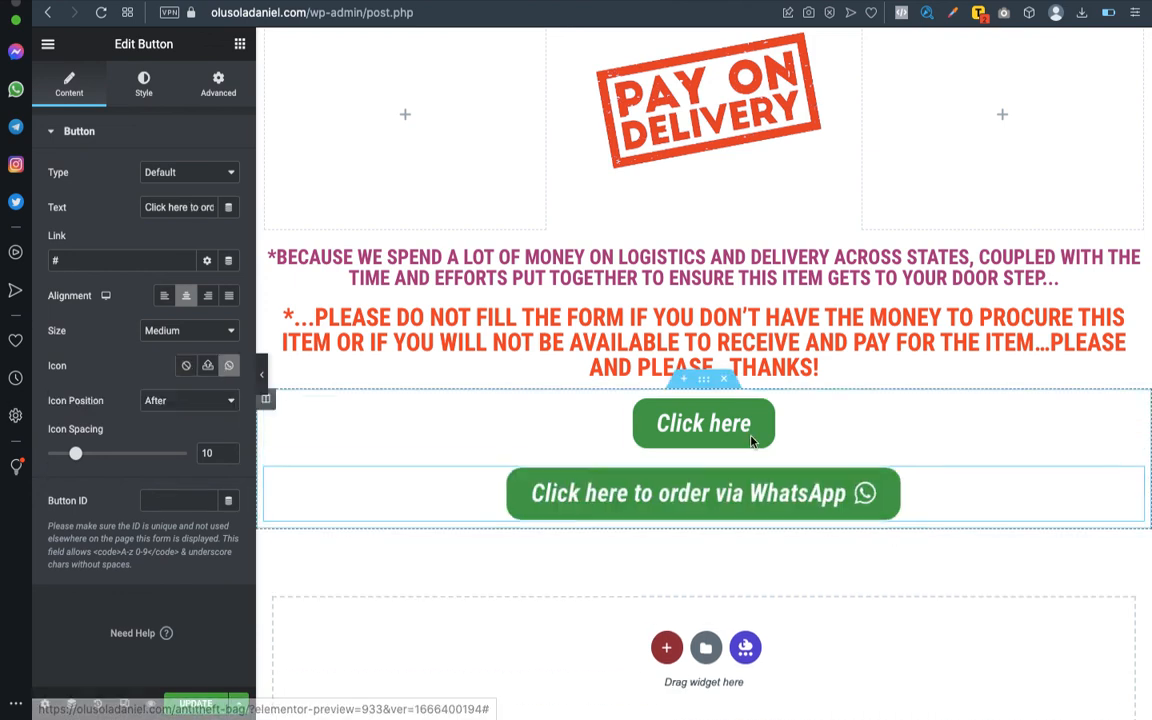
- Delete the plain "Click here" button from the last section and save the page update
click(1133, 410)
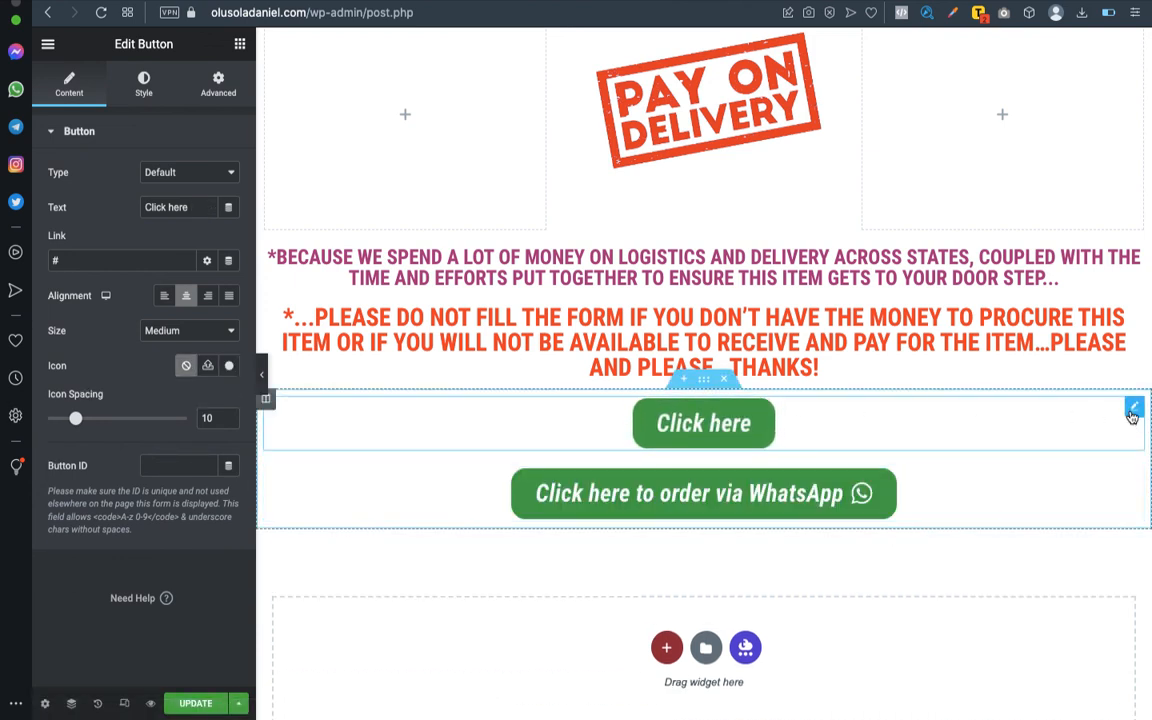
right_click(1133, 416)
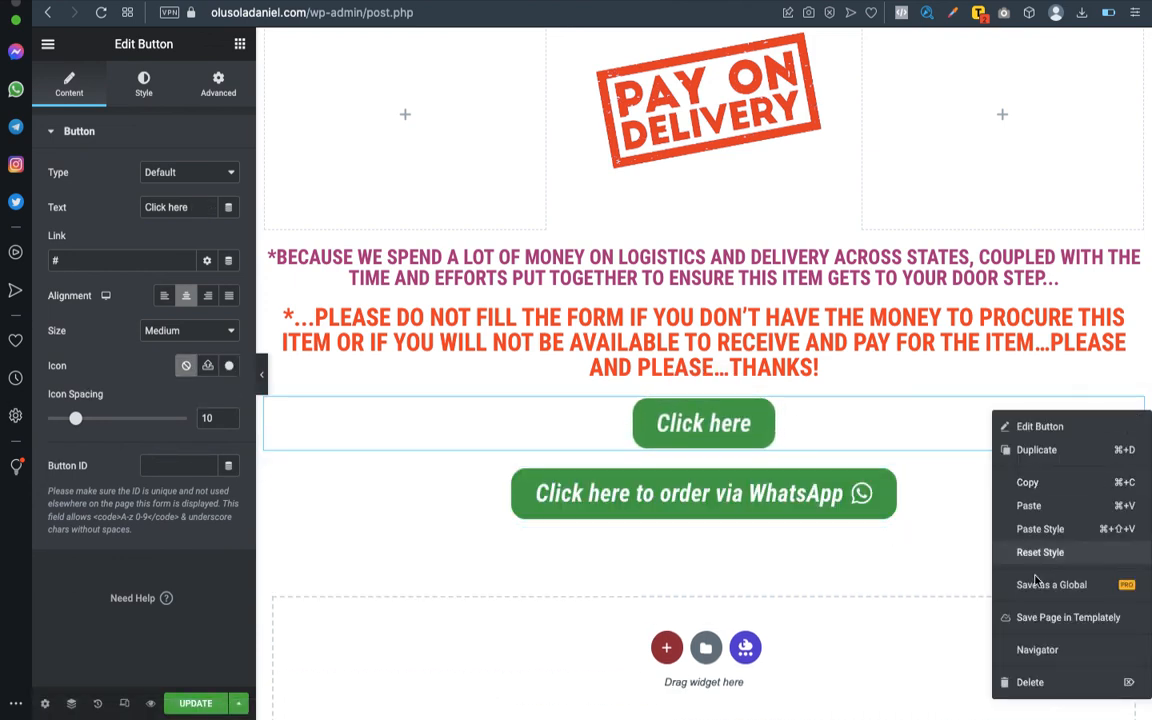
click(1043, 683)
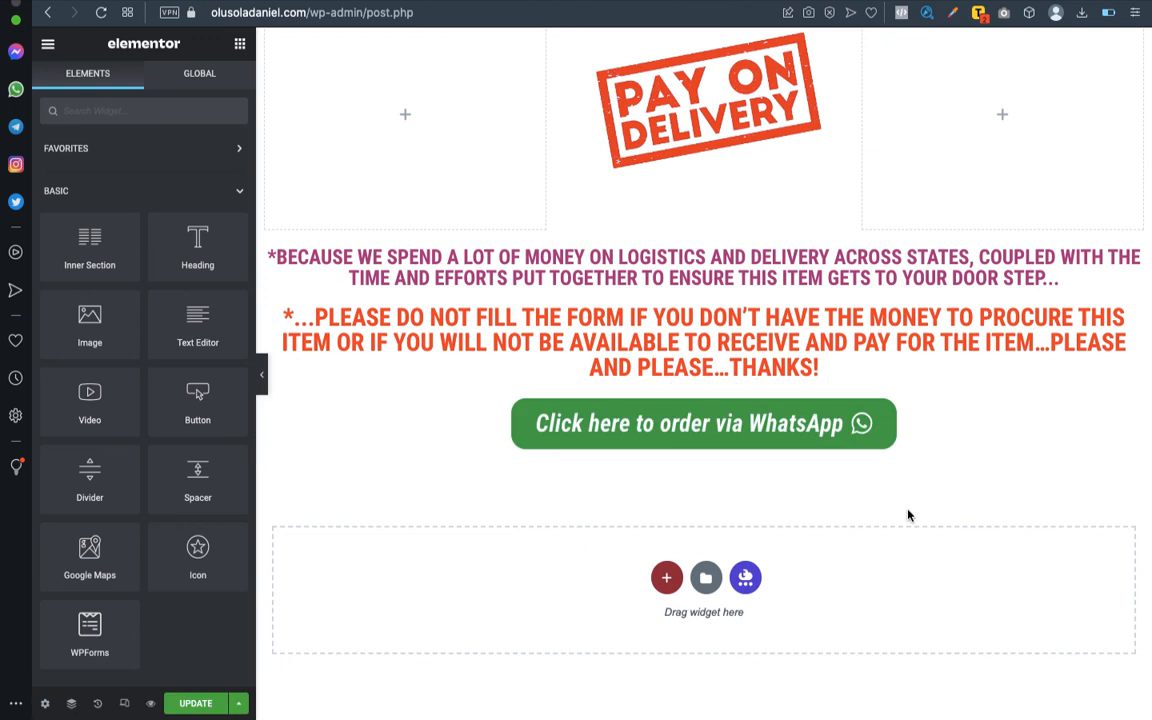
click(196, 703)
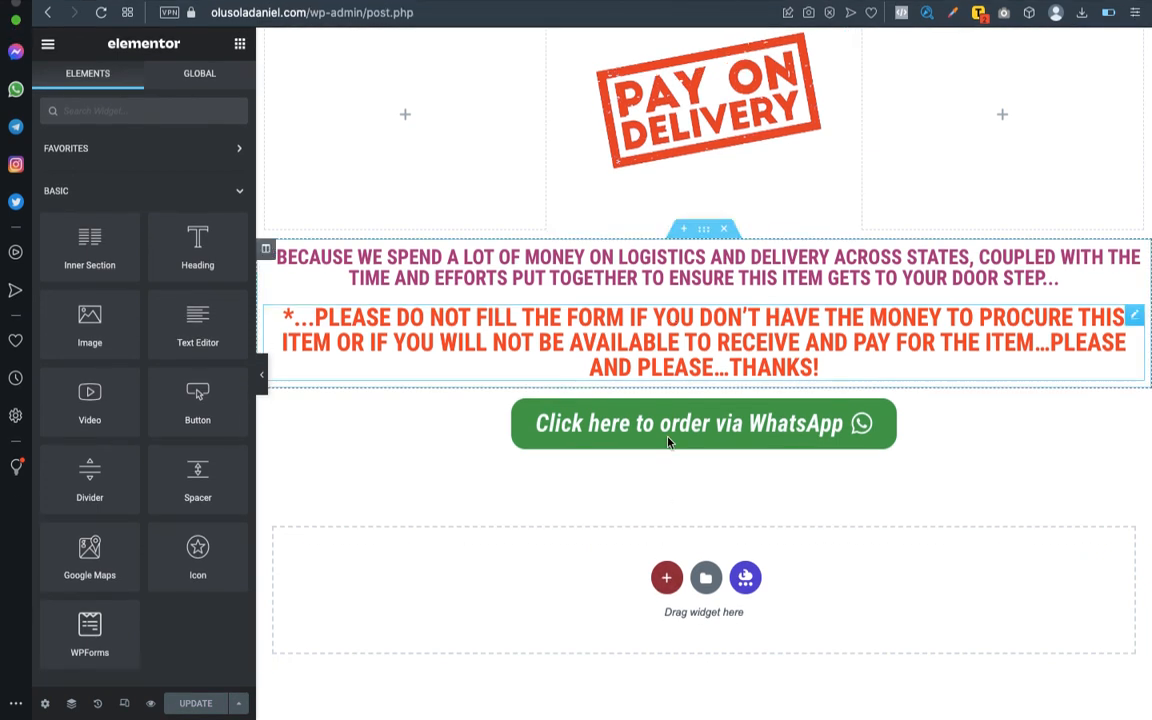
scroll(664, 504, down, 1)
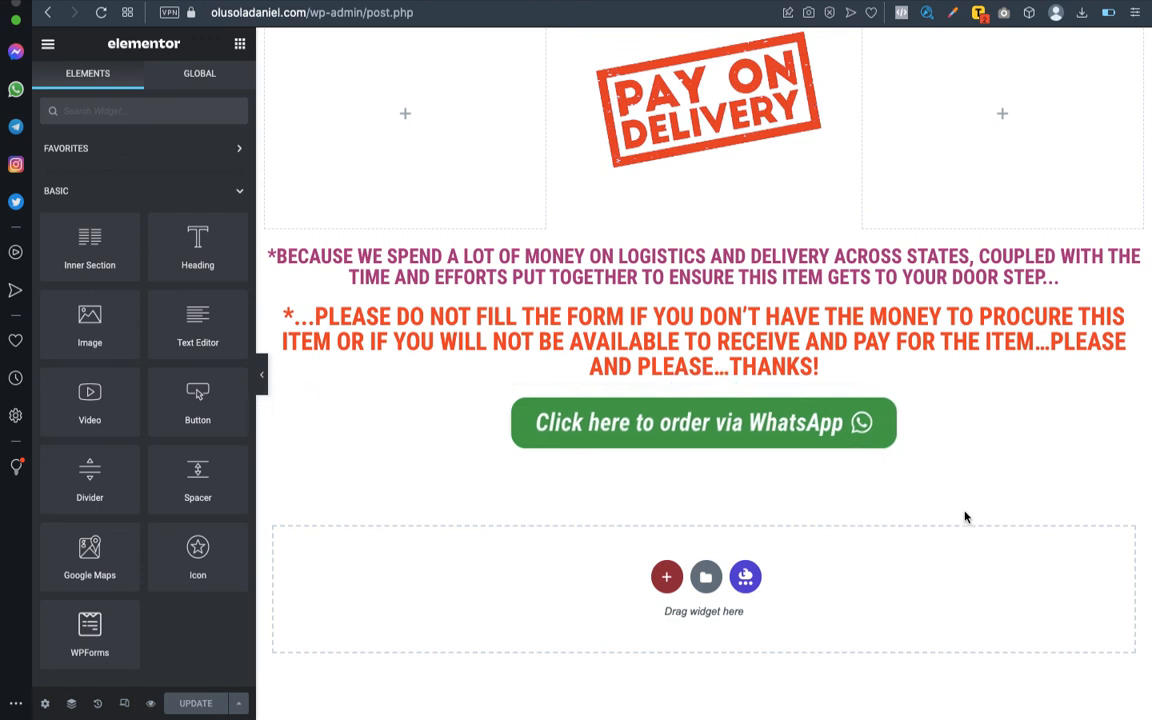
scroll(702, 494, up, 1)
scroll(700, 494, down, 1)
- Switch to the Word outline to read the "17. Order form" entry after the CTA, and return to Elementor
mouse_move(622, 1)
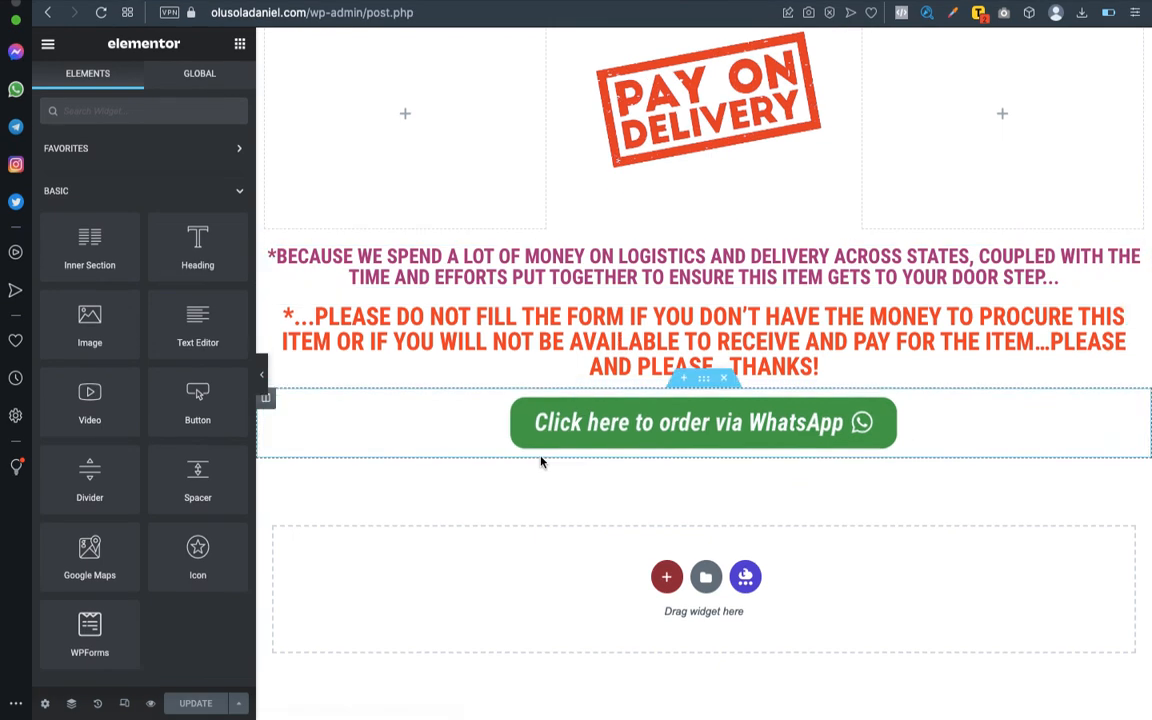
key(ctrl+Left)
scroll(436, 497, down, 3)
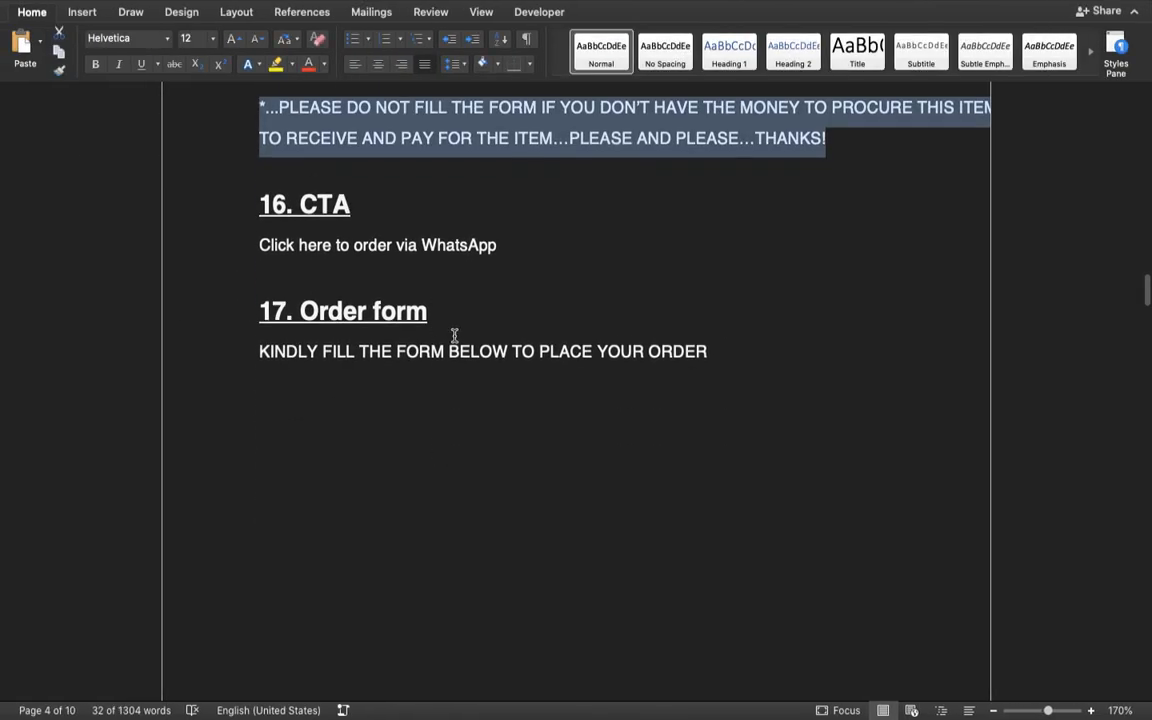
scroll(454, 336, up, 1)
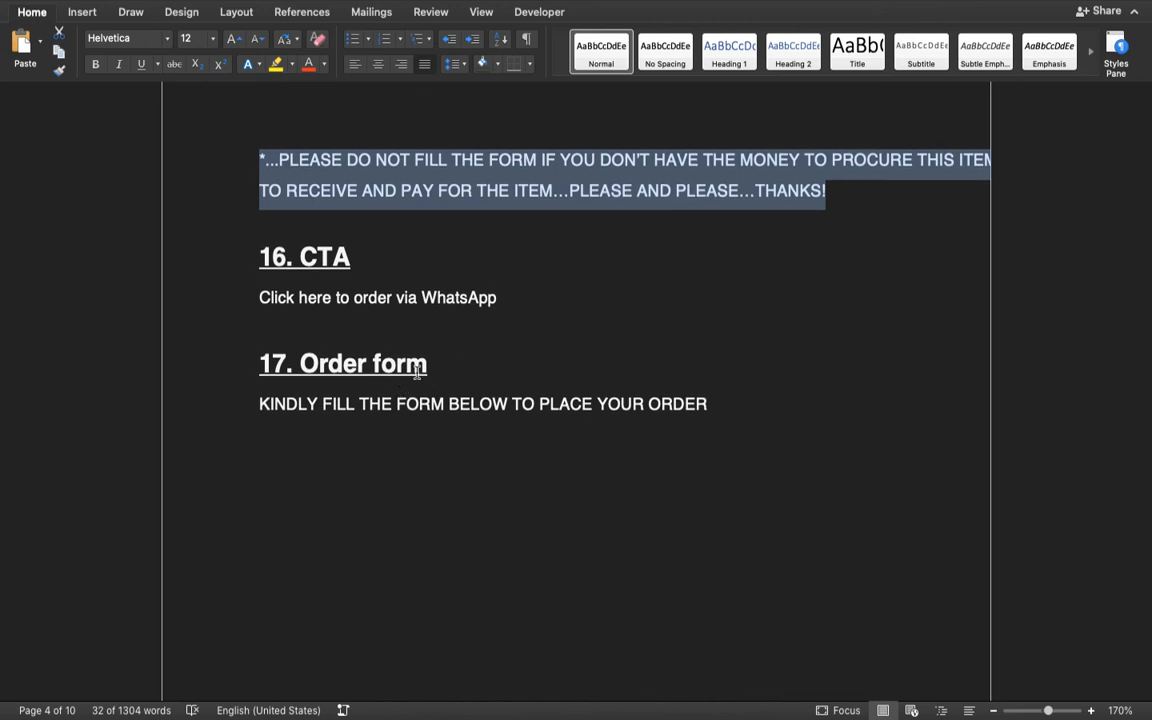
scroll(545, 352, down, 4)
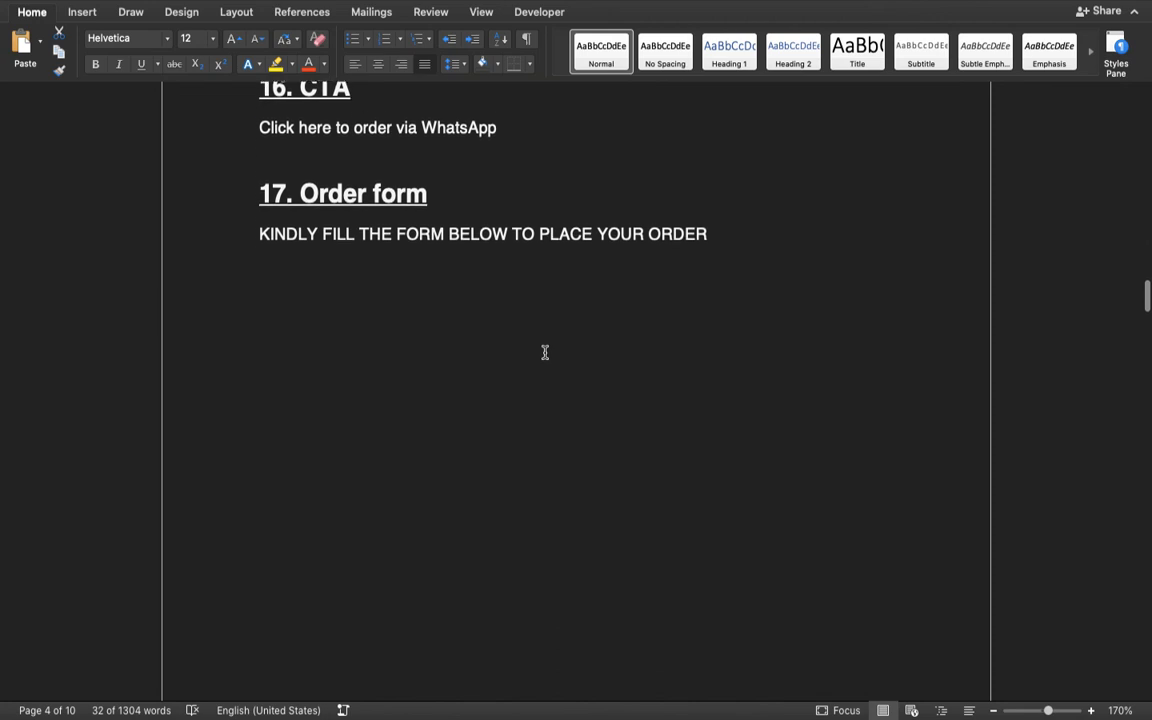
scroll(545, 352, up, 3)
scroll(545, 352, up, 3)
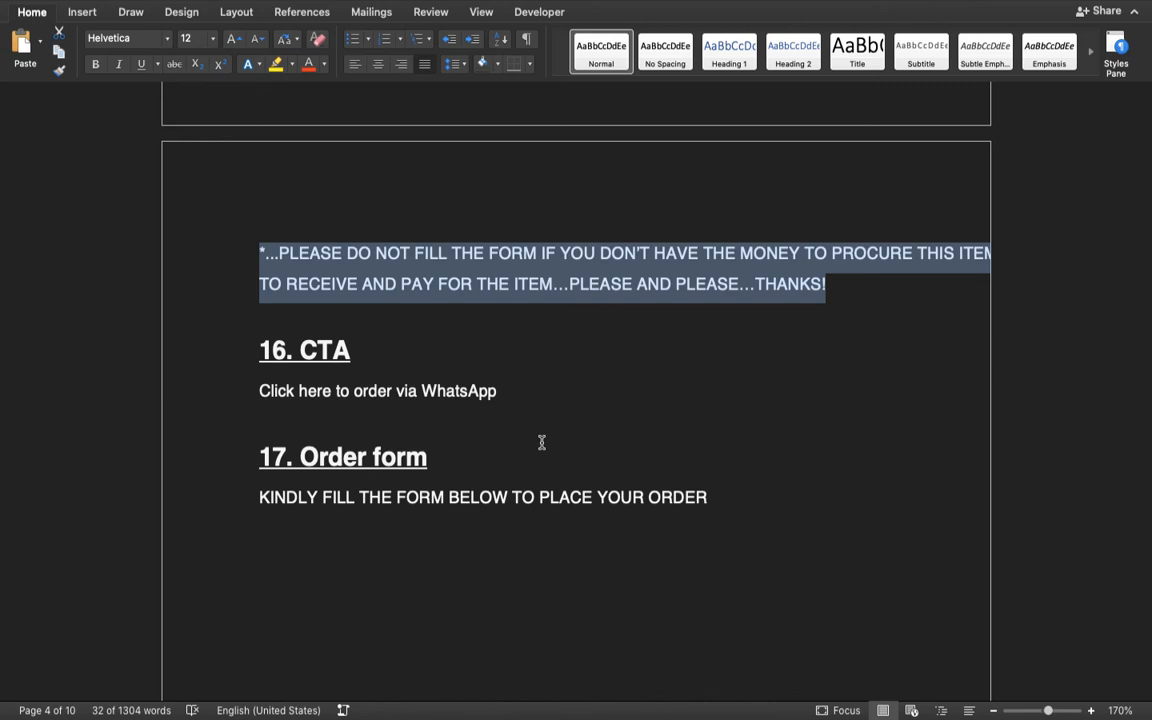
key(ctrl+Right)
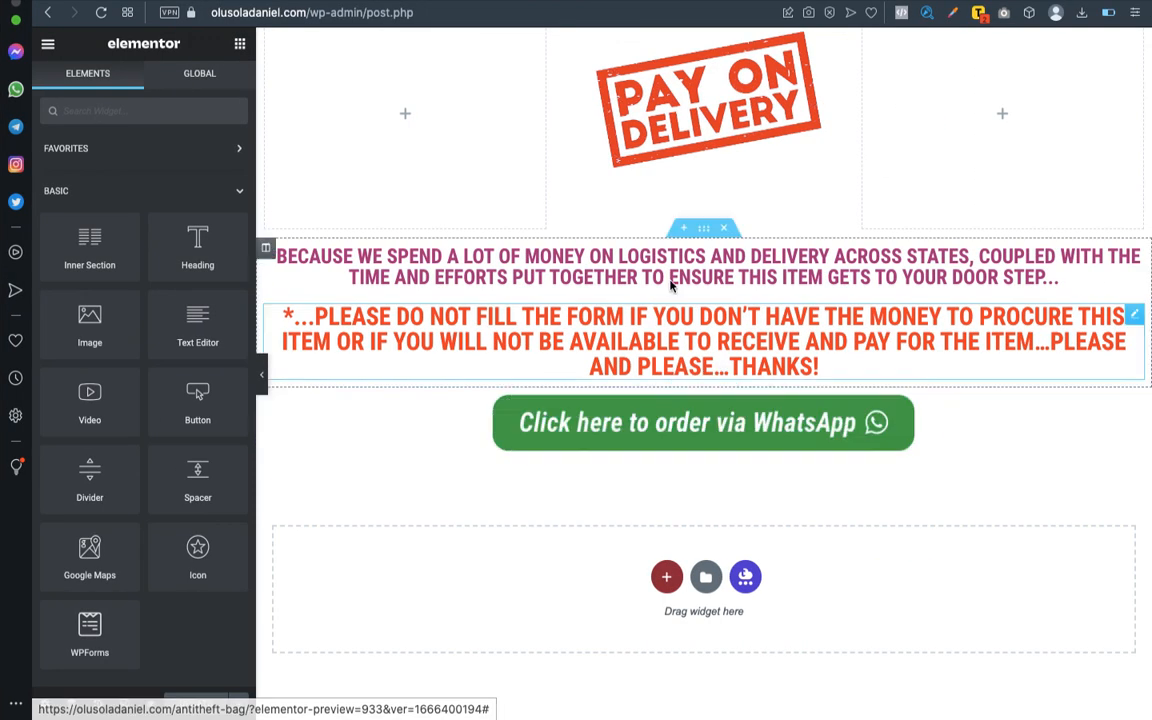
- Review the page's existing sections between the product description and the Pay on Delivery image
scroll(705, 141, up, 20)
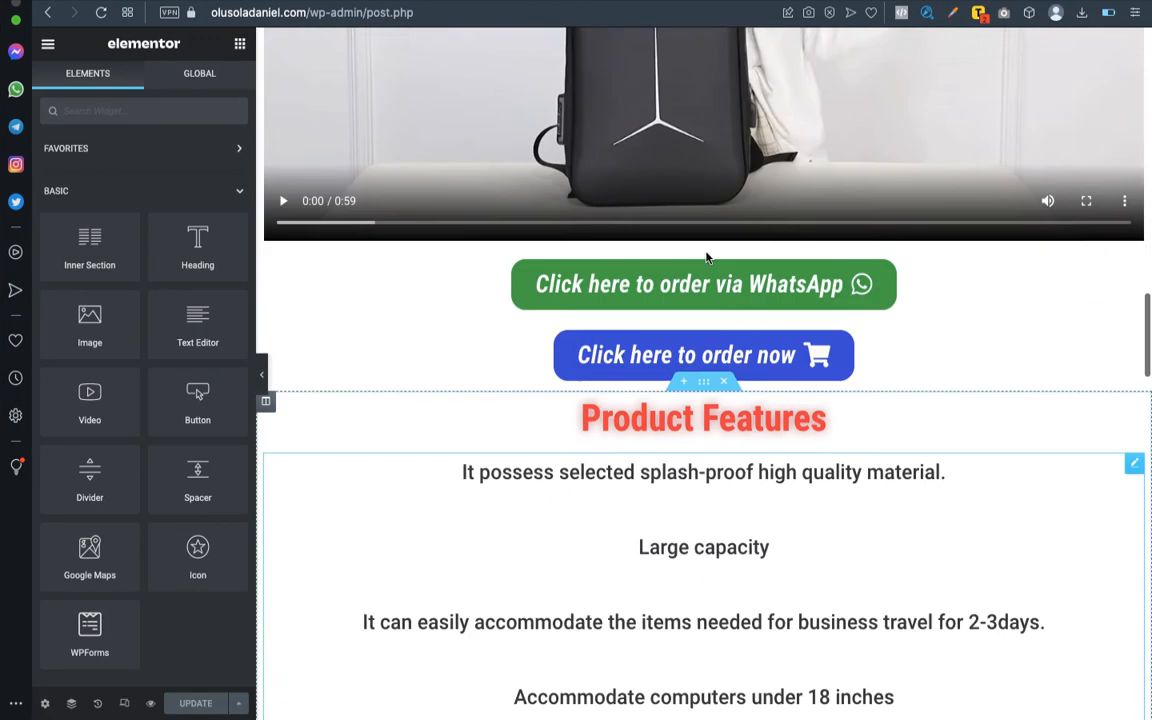
scroll(706, 257, up, 12)
scroll(706, 253, down, 11)
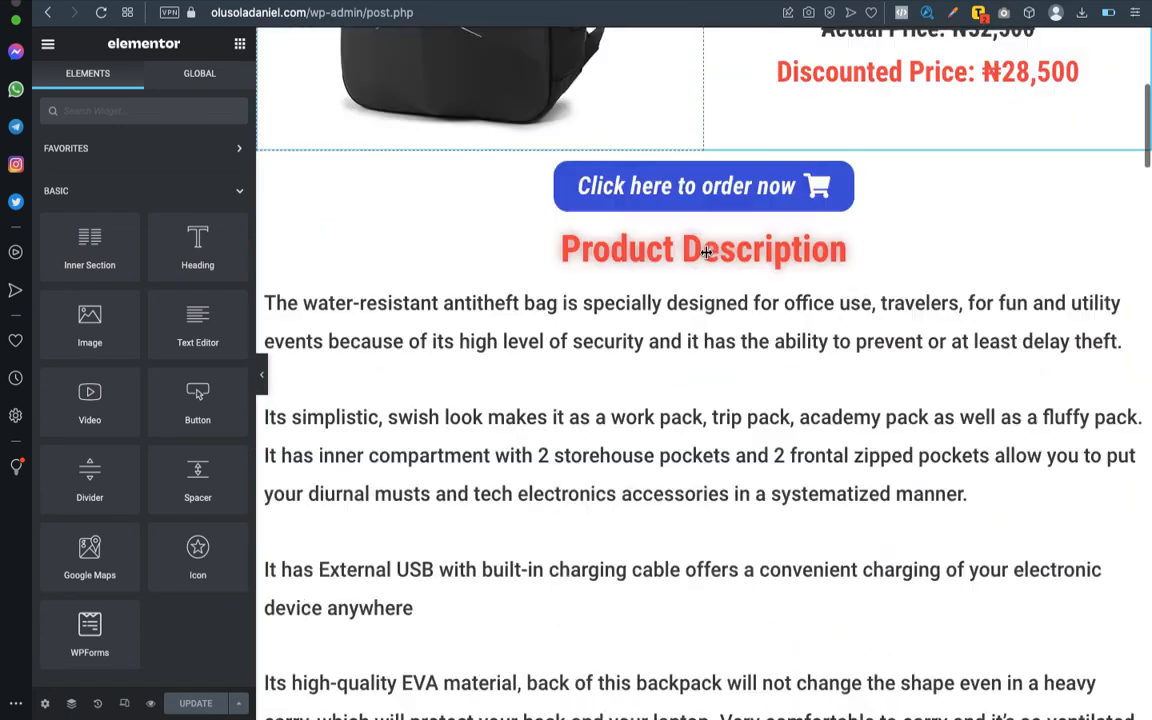
scroll(706, 253, down, 20)
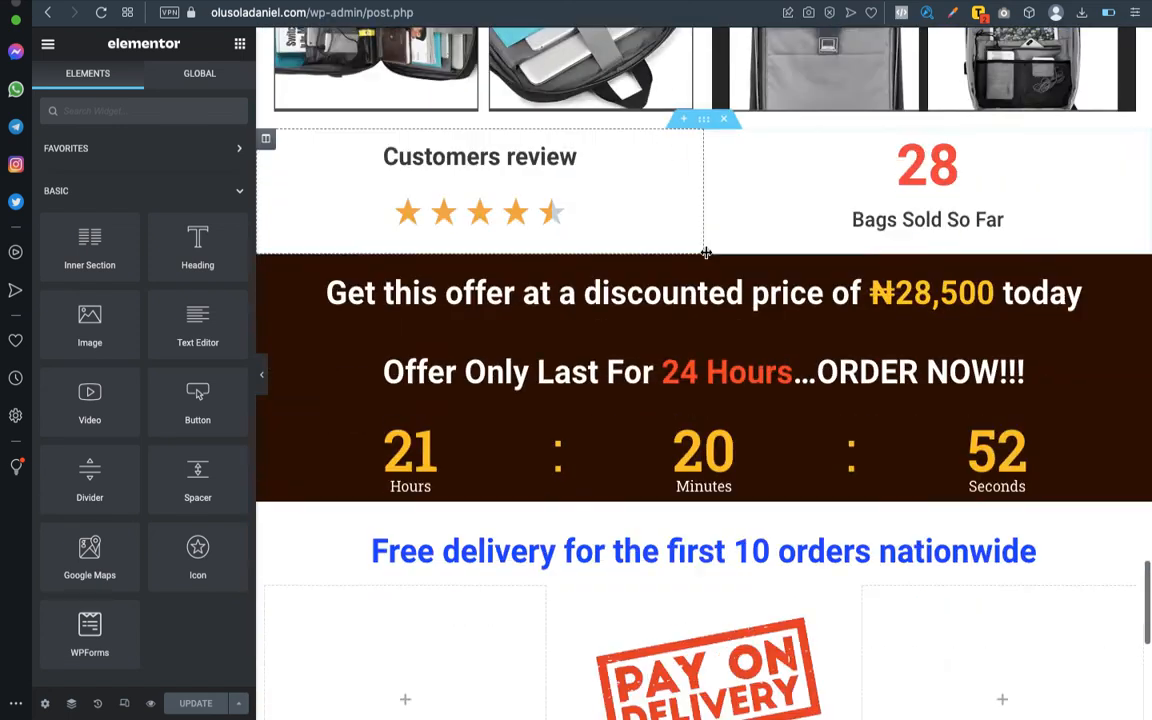